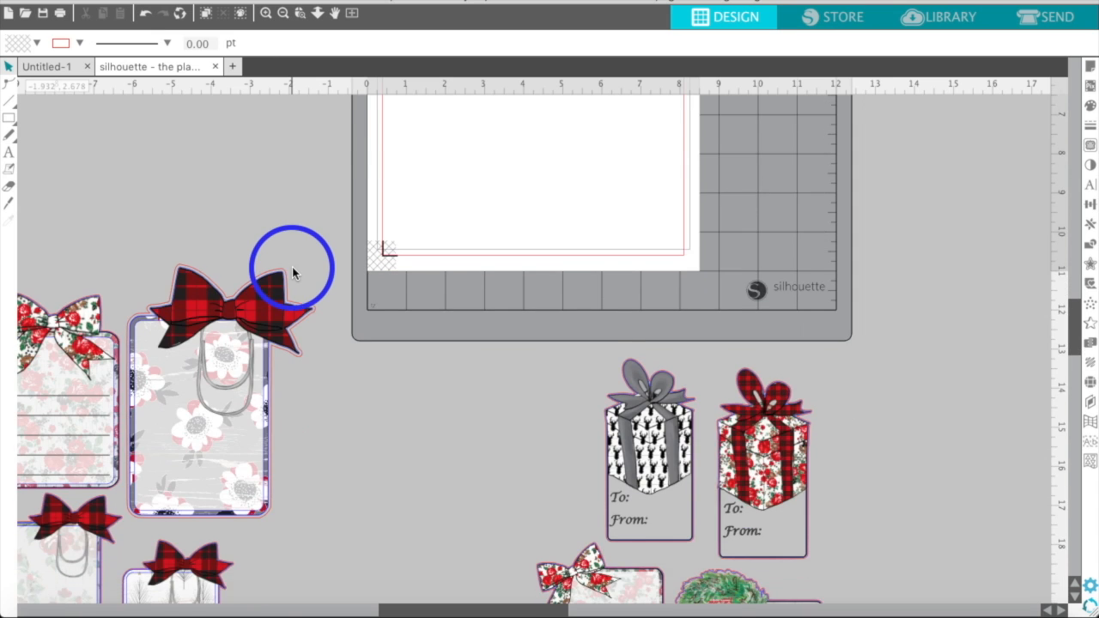
Select all the finished bow tags and move them up beside the blank page.
{"action": "scroll", "coordinate": [292, 273], "scroll_direction": "left", "scroll_amount": 5}
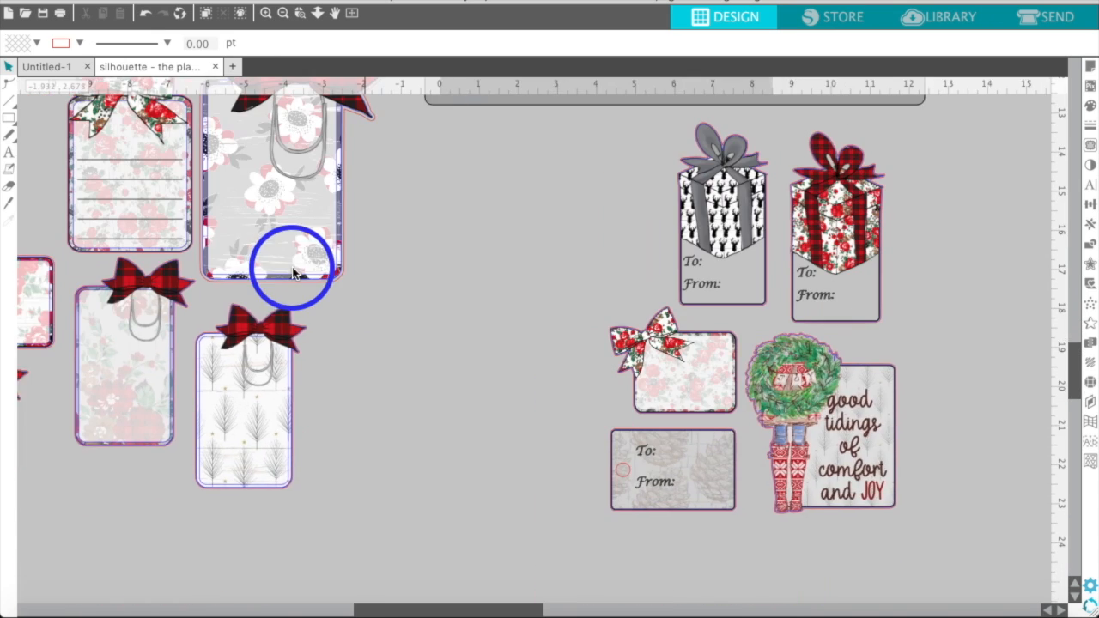
{"action": "scroll", "coordinate": [292, 273], "scroll_direction": "left", "scroll_amount": 3}
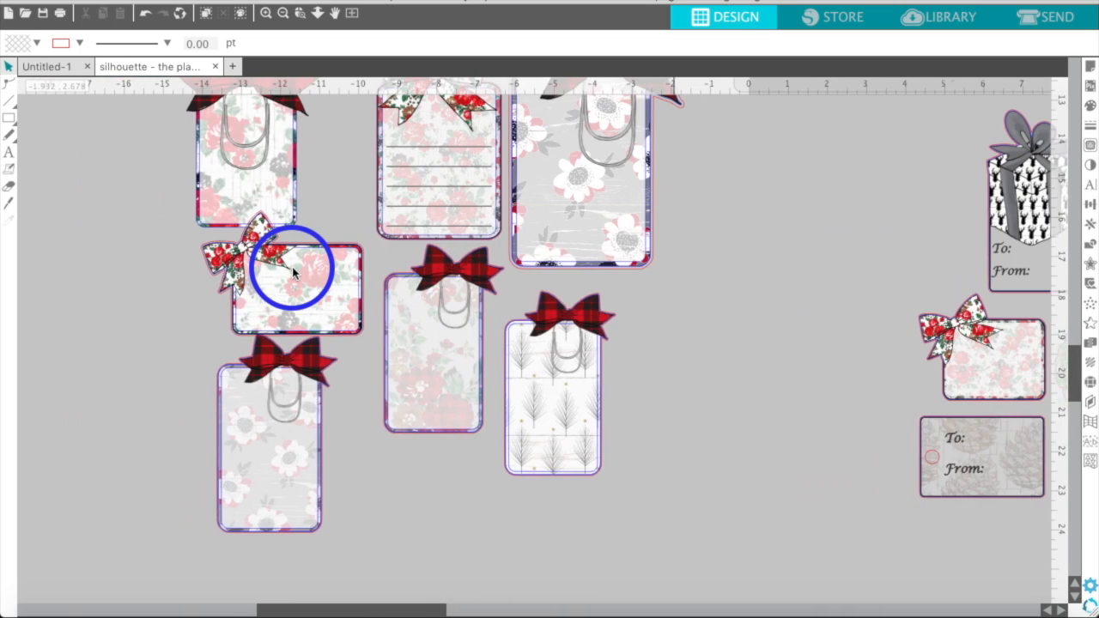
{"action": "scroll", "coordinate": [292, 273], "scroll_direction": "up", "scroll_amount": 2}
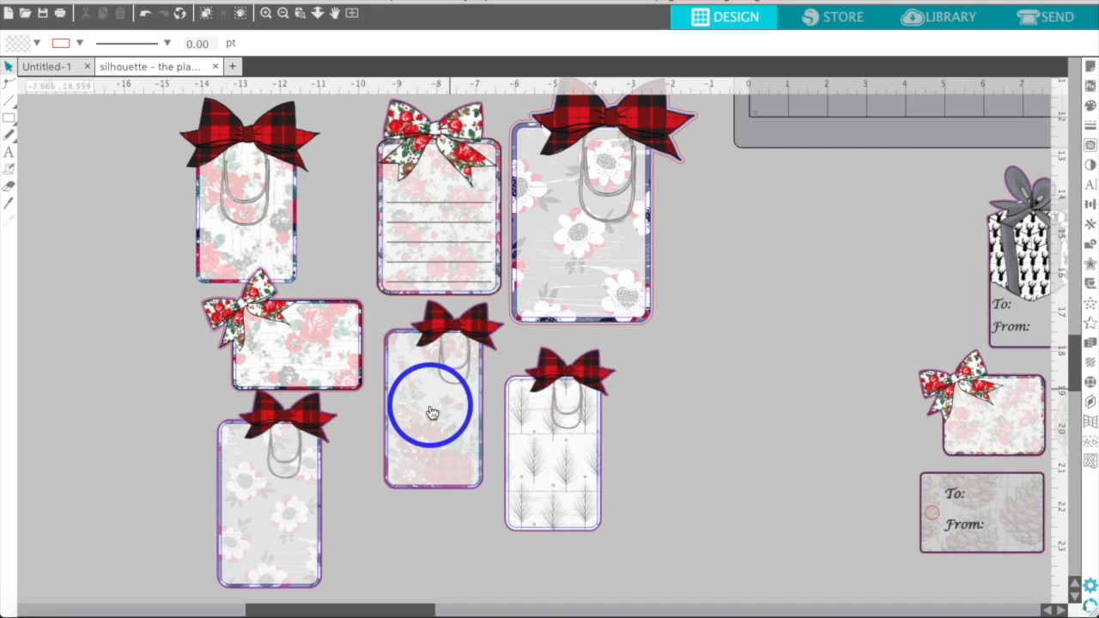
{"action": "left_click", "coordinate": [614, 565]}
{"action": "left_click_drag", "start_coordinate": [266, 417], "coordinate": [183, 191]}
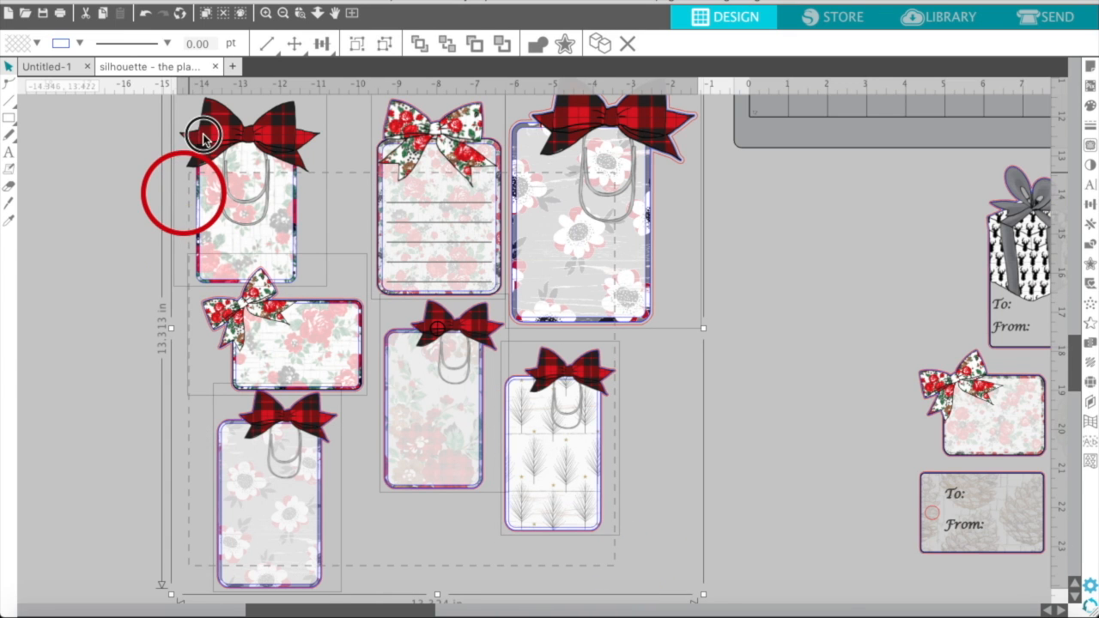
{"action": "left_click_drag", "start_coordinate": [203, 137], "coordinate": [206, 131]}
{"action": "left_click_drag", "start_coordinate": [277, 246], "coordinate": [270, 2]}
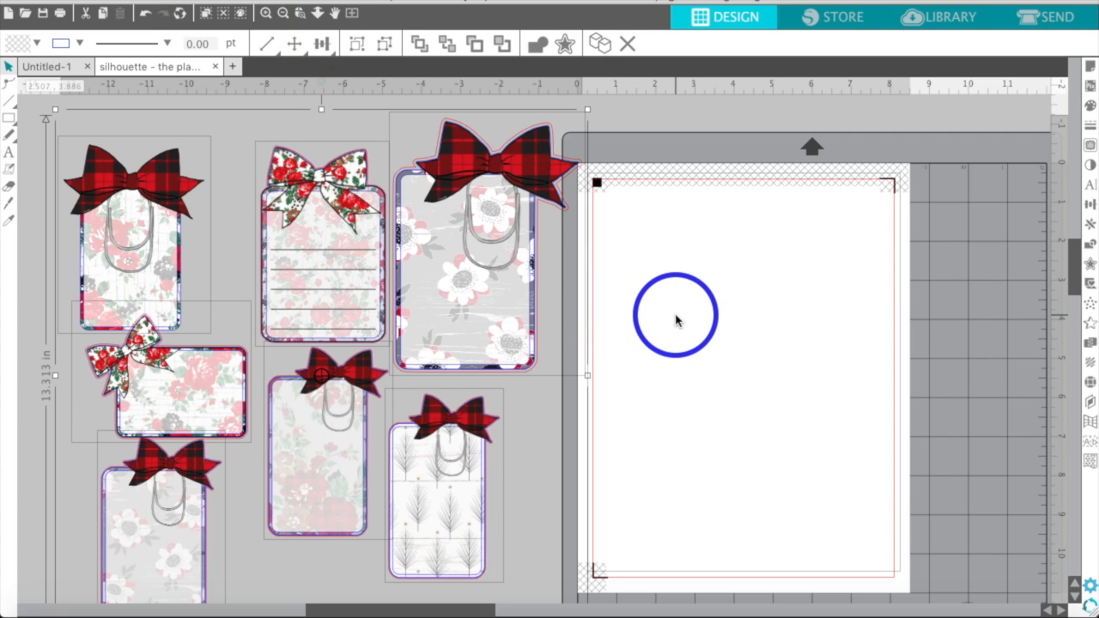
{"action": "left_click", "coordinate": [669, 285]}
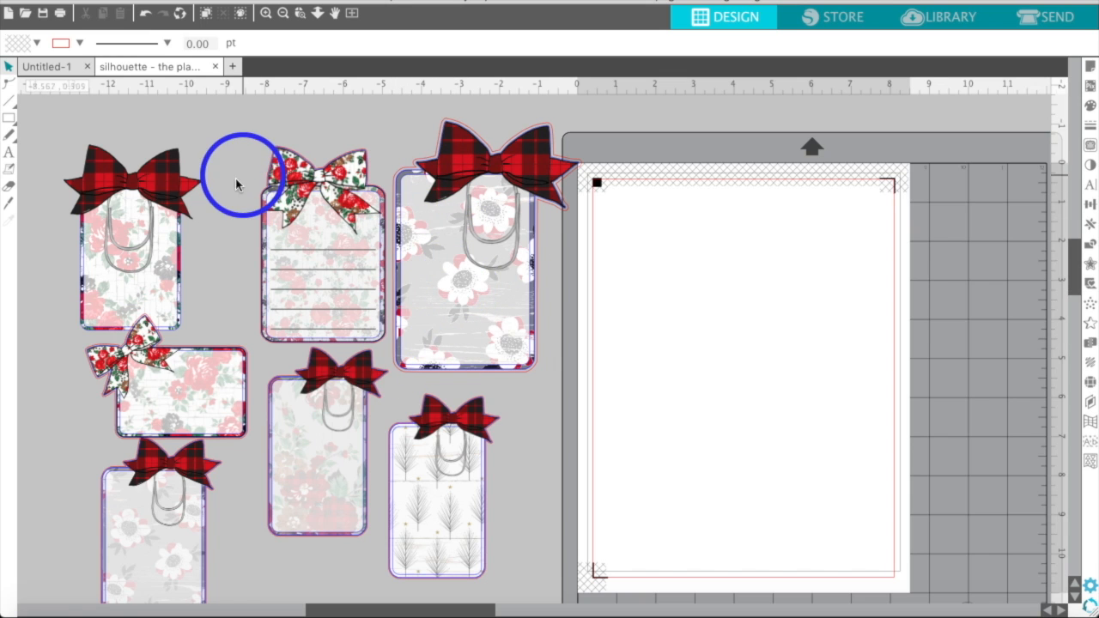
Reposition the three upper bow tags beside the page, trying the large grey floral tag on the page before returning it to the group.
{"action": "left_click_drag", "start_coordinate": [179, 168], "coordinate": [215, 163]}
{"action": "left_click", "coordinate": [72, 178]}
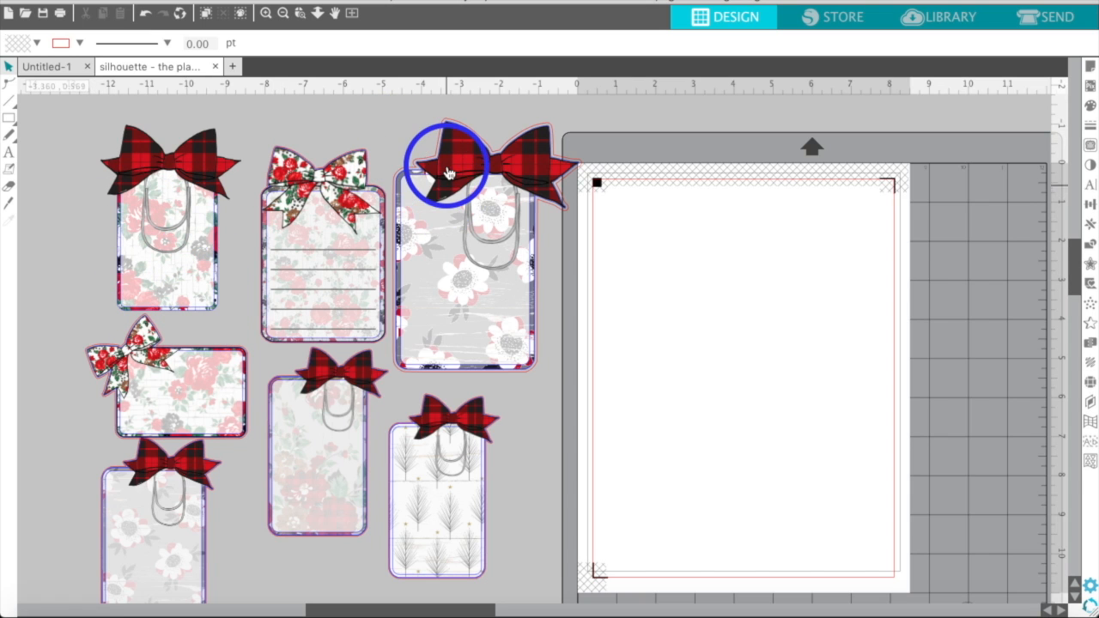
{"action": "left_click_drag", "start_coordinate": [448, 173], "coordinate": [695, 269]}
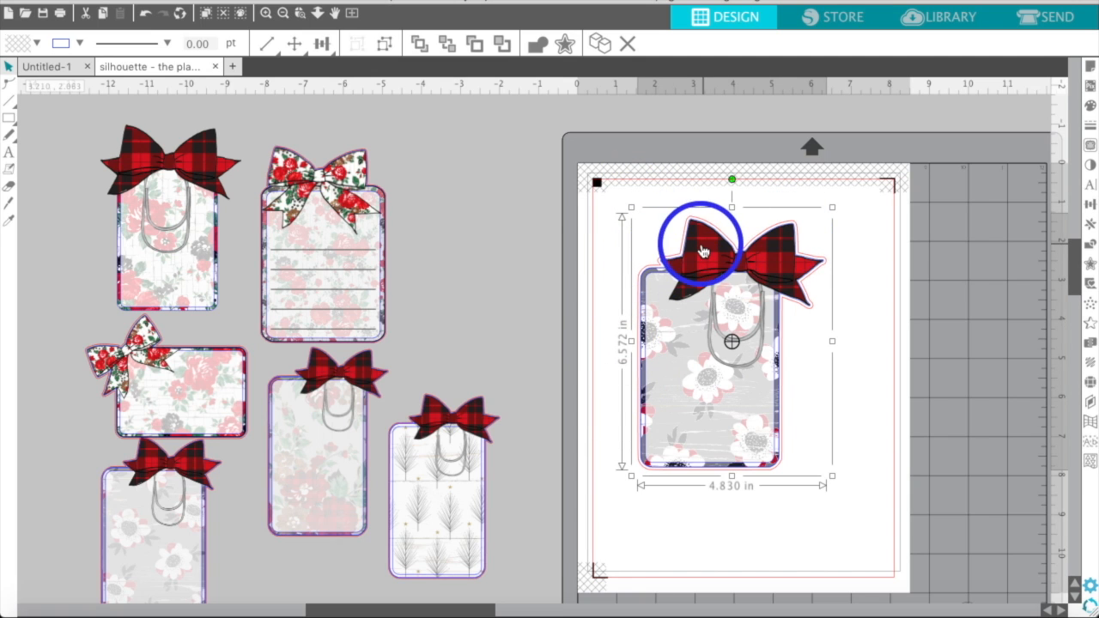
{"action": "left_click_drag", "start_coordinate": [670, 240], "coordinate": [458, 131]}
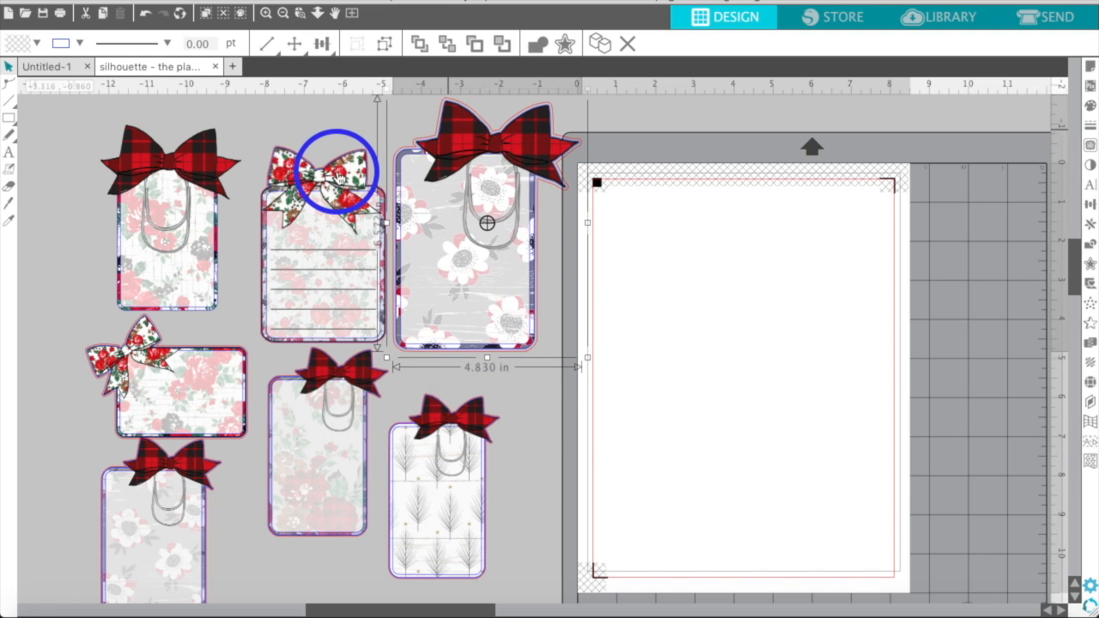
{"action": "left_click_drag", "start_coordinate": [337, 171], "coordinate": [318, 169]}
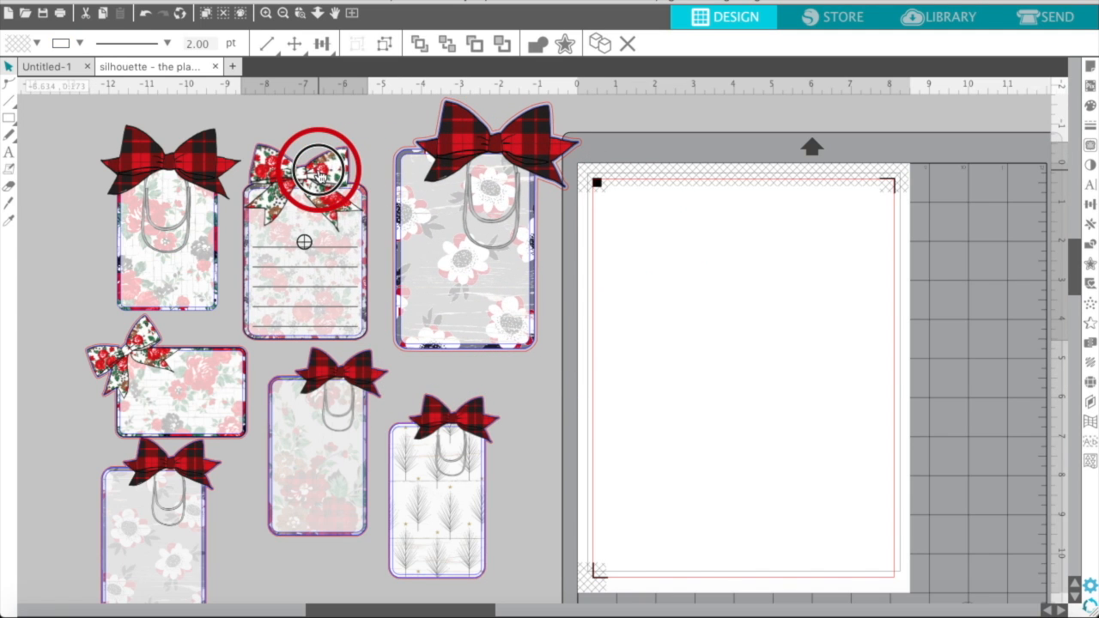
{"action": "key", "text": "Escape"}
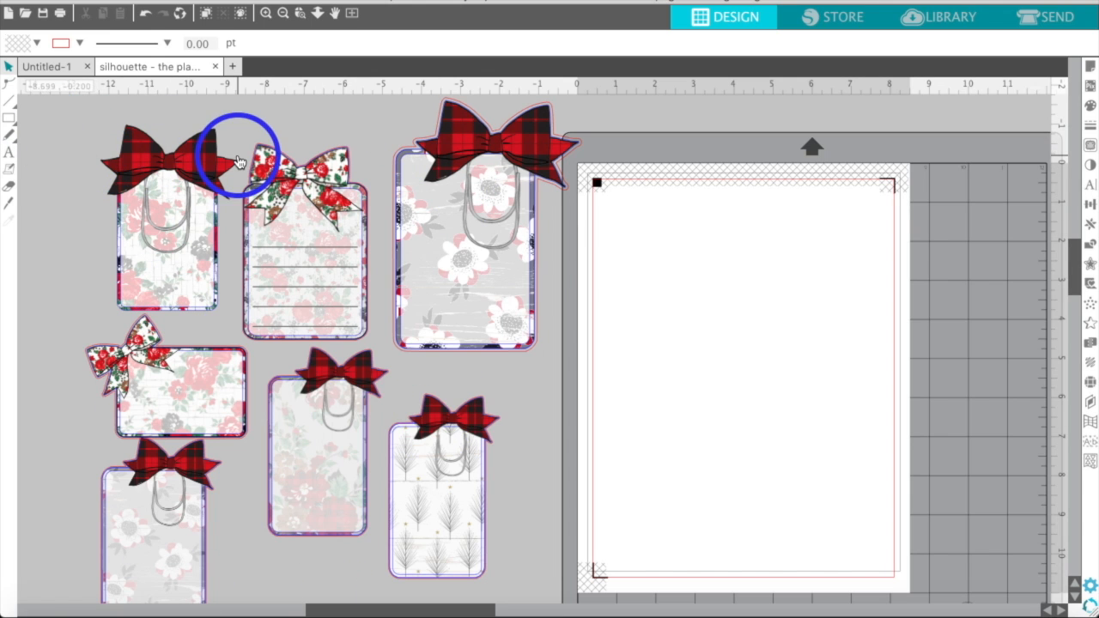
Draw a rounded rectangle about 3.16 in wide and 4.83 in high on the blank page.
{"action": "left_click", "coordinate": [10, 121]}
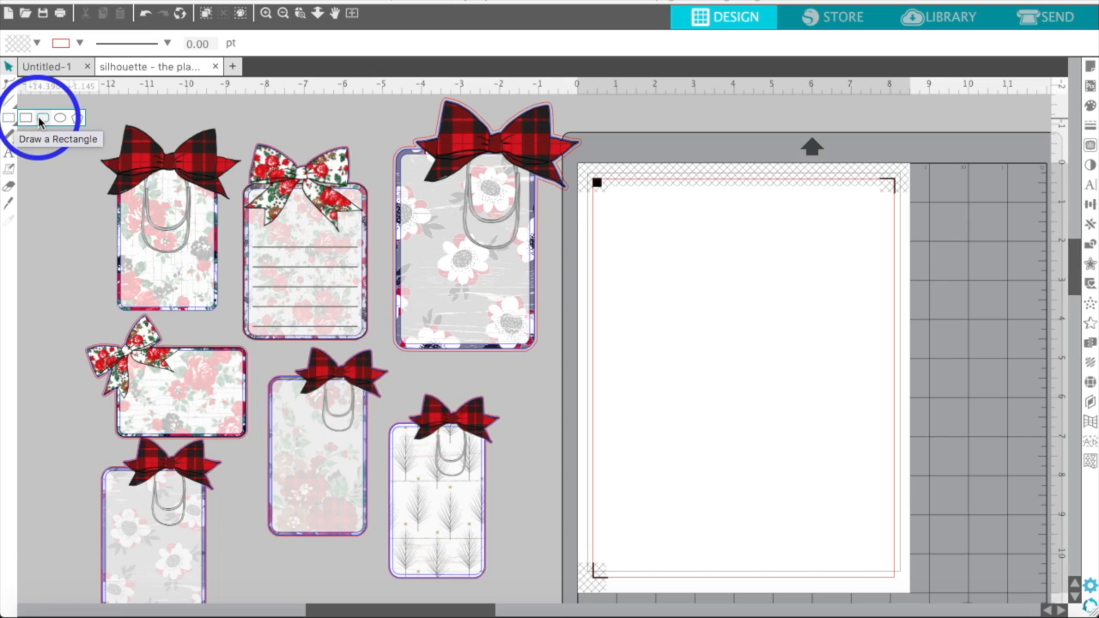
{"action": "left_click", "coordinate": [39, 118]}
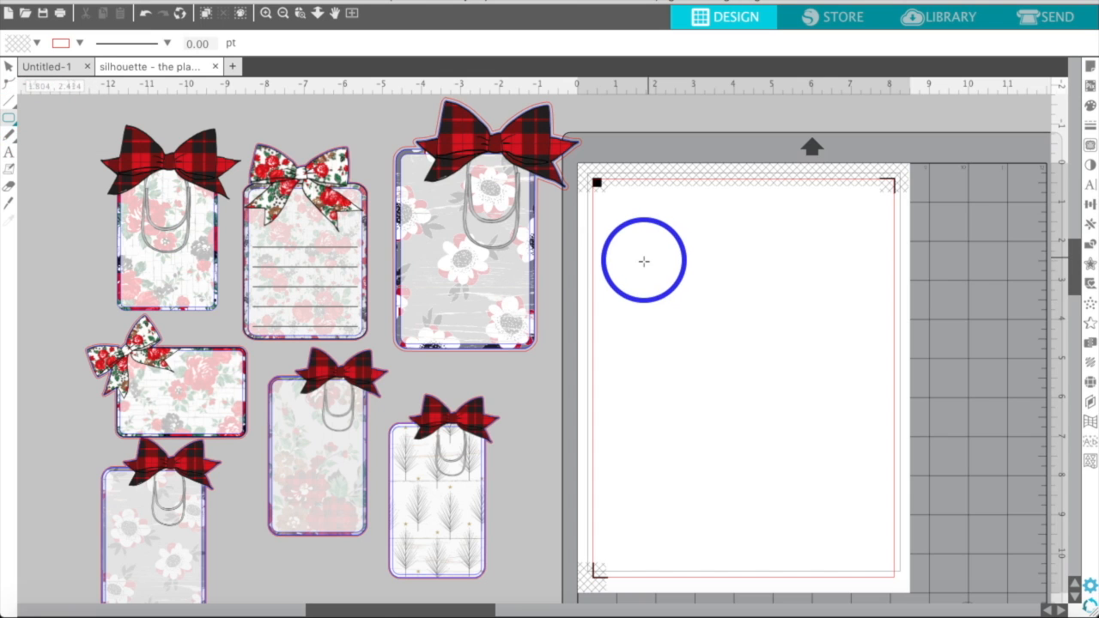
{"action": "mouse_move", "coordinate": [645, 221]}
{"action": "left_mouse_down"}
{"action": "mouse_move", "coordinate": [678, 342]}
{"action": "mouse_move", "coordinate": [771, 413]}
{"action": "left_mouse_up"}
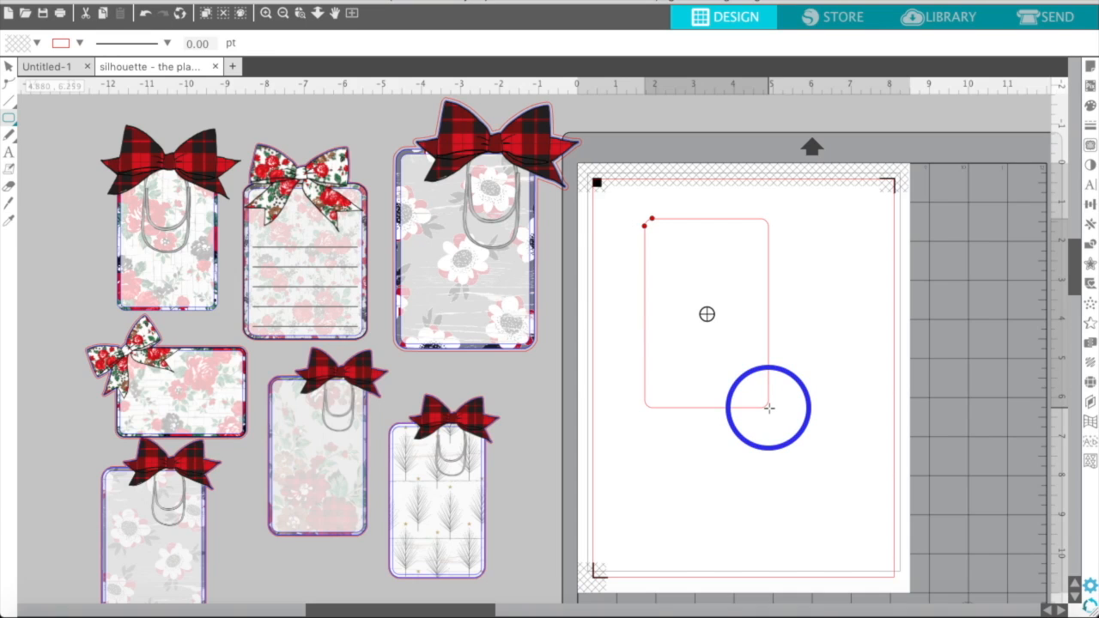
{"action": "left_click", "coordinate": [8, 67]}
Resize the rounded rectangle to exactly 3.000 in wide and 4.000 in high.
{"action": "left_click", "coordinate": [701, 225]}
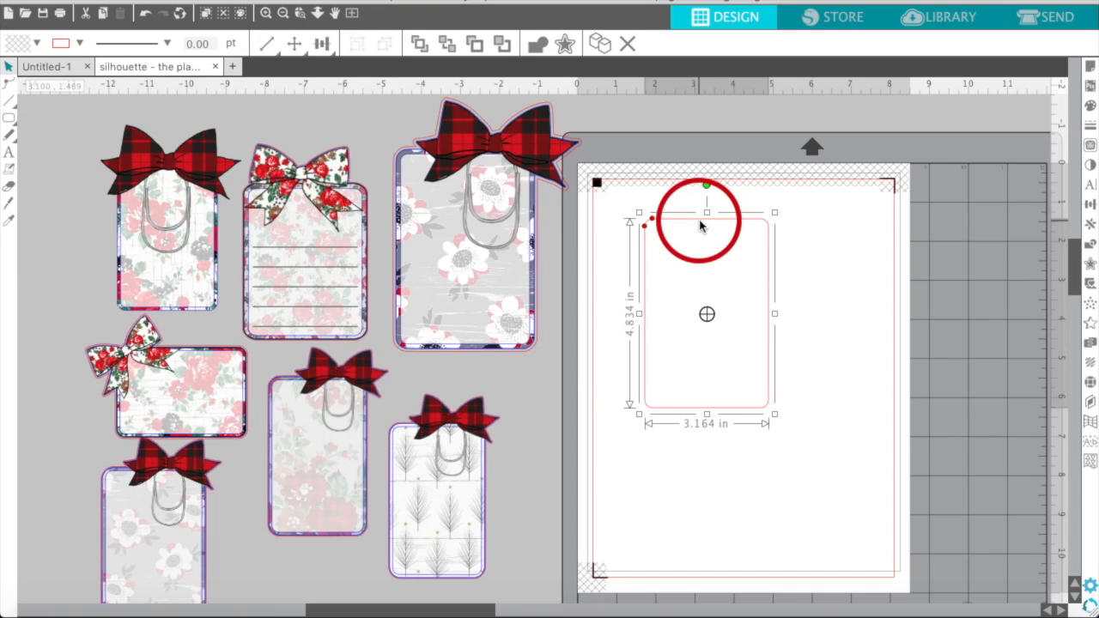
{"action": "left_click", "coordinate": [1090, 206]}
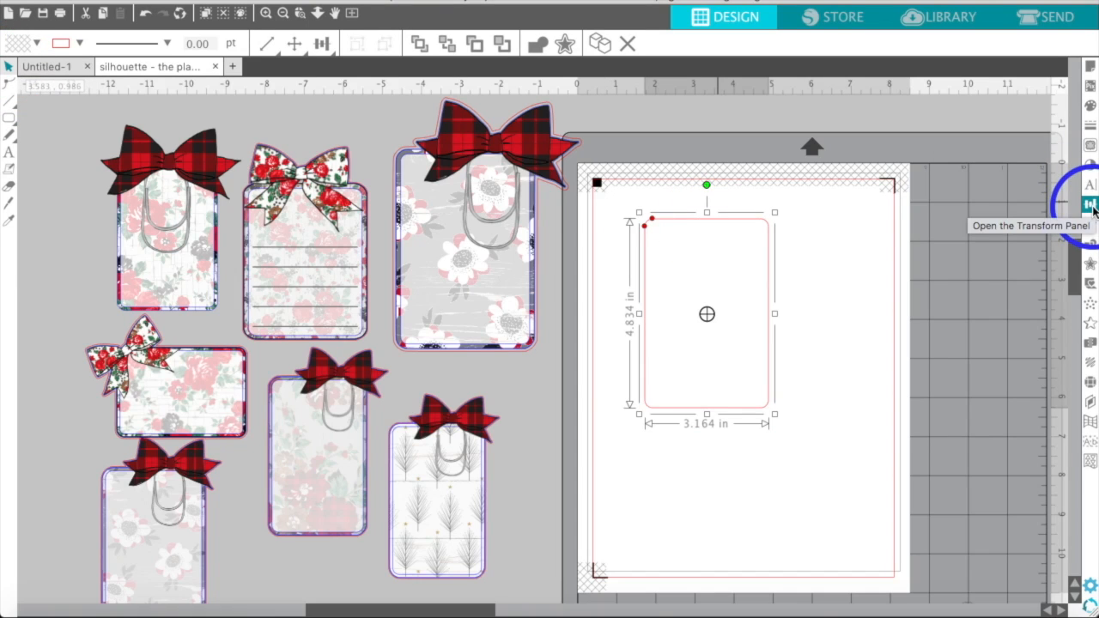
{"action": "left_click", "coordinate": [1093, 209]}
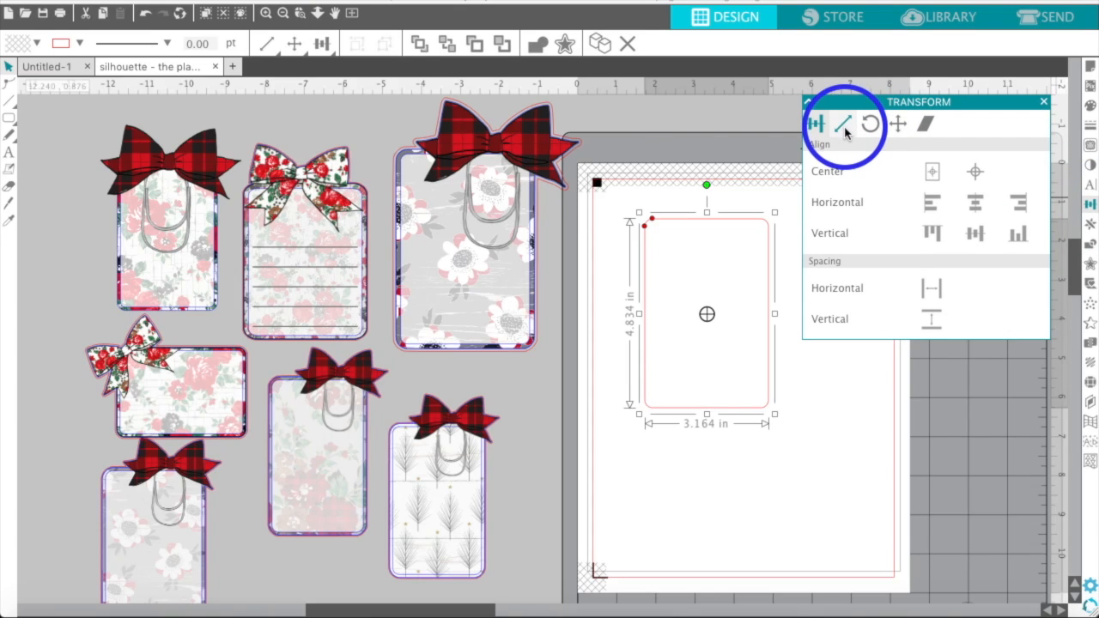
{"action": "left_click", "coordinate": [845, 127]}
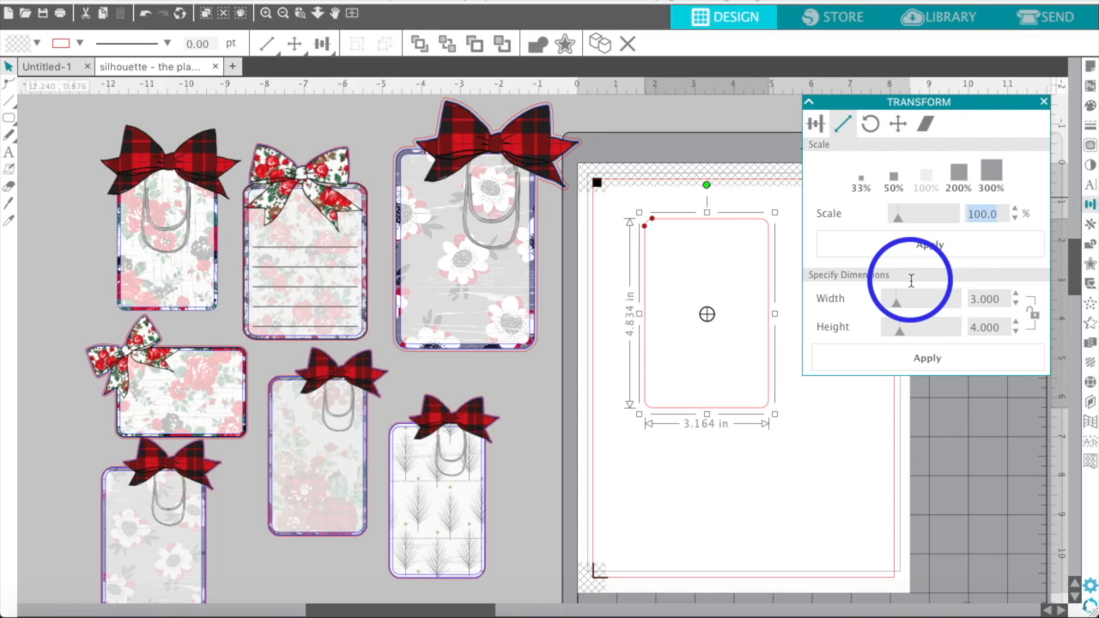
{"action": "left_click", "coordinate": [931, 364]}
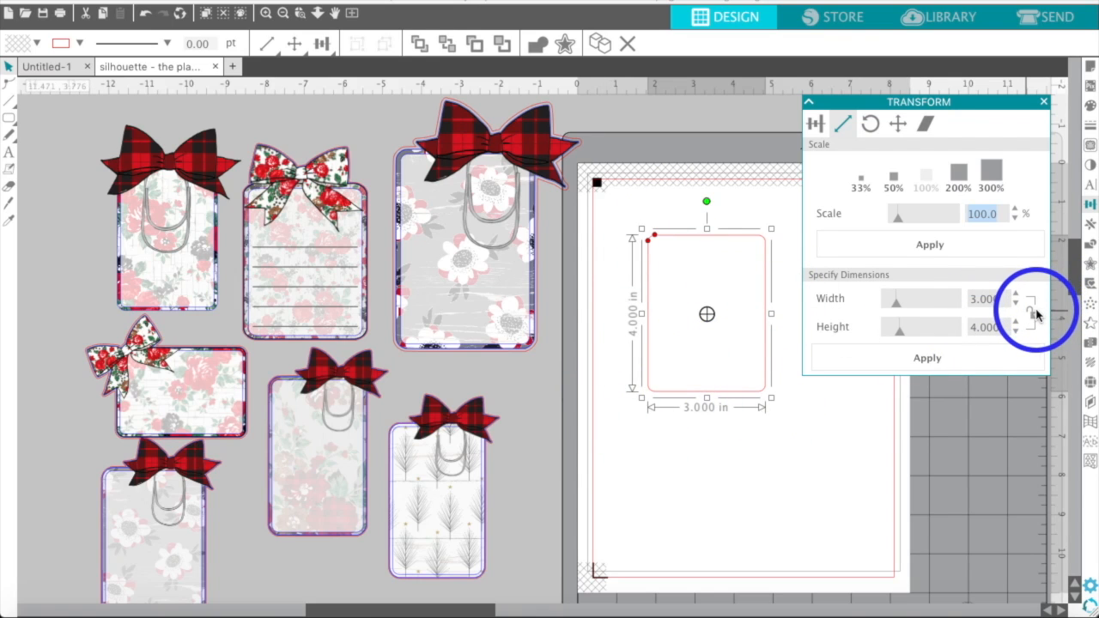
{"action": "left_click", "coordinate": [936, 364]}
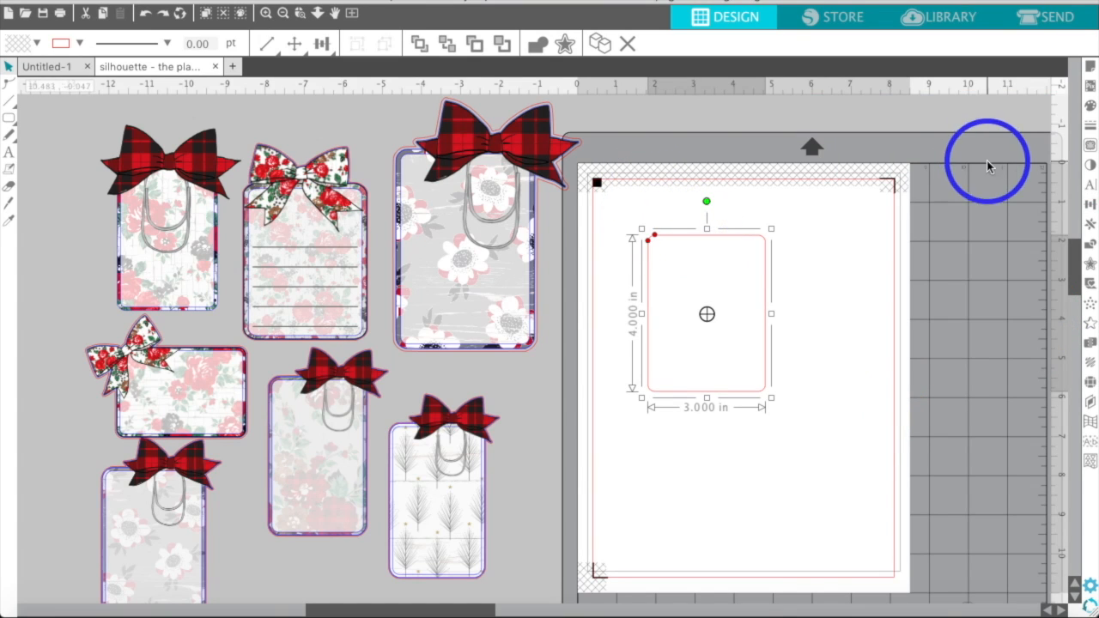
Color the rounded rectangle's outline blue and start an internal offset, copying its 0.125 in distance value.
{"action": "left_click", "coordinate": [1091, 126]}
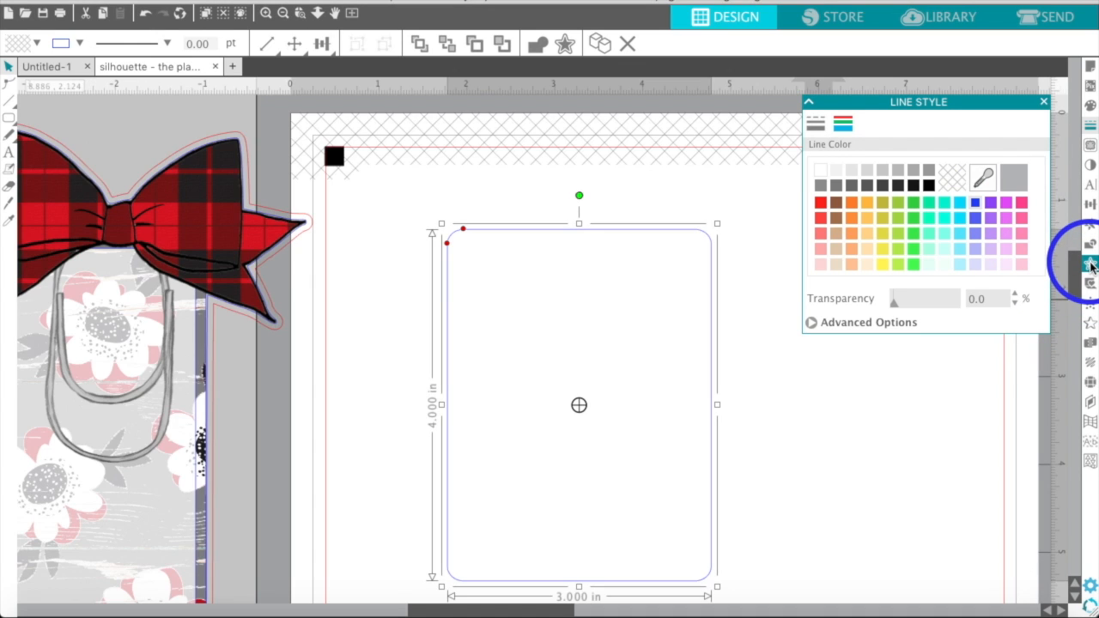
{"action": "left_click", "coordinate": [1090, 265]}
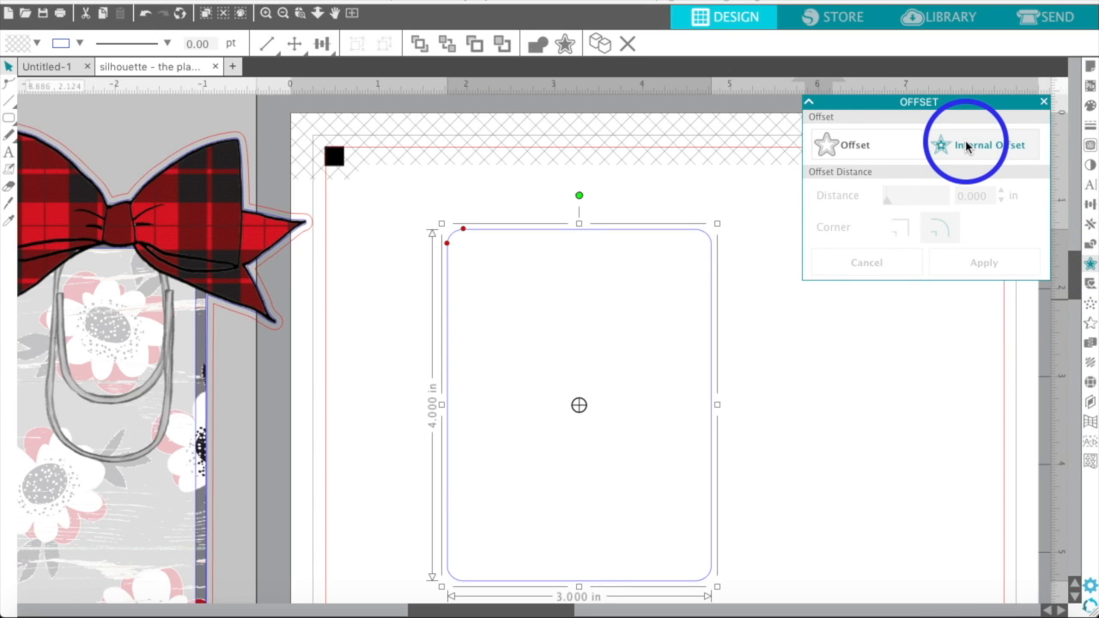
{"action": "left_click", "coordinate": [967, 147]}
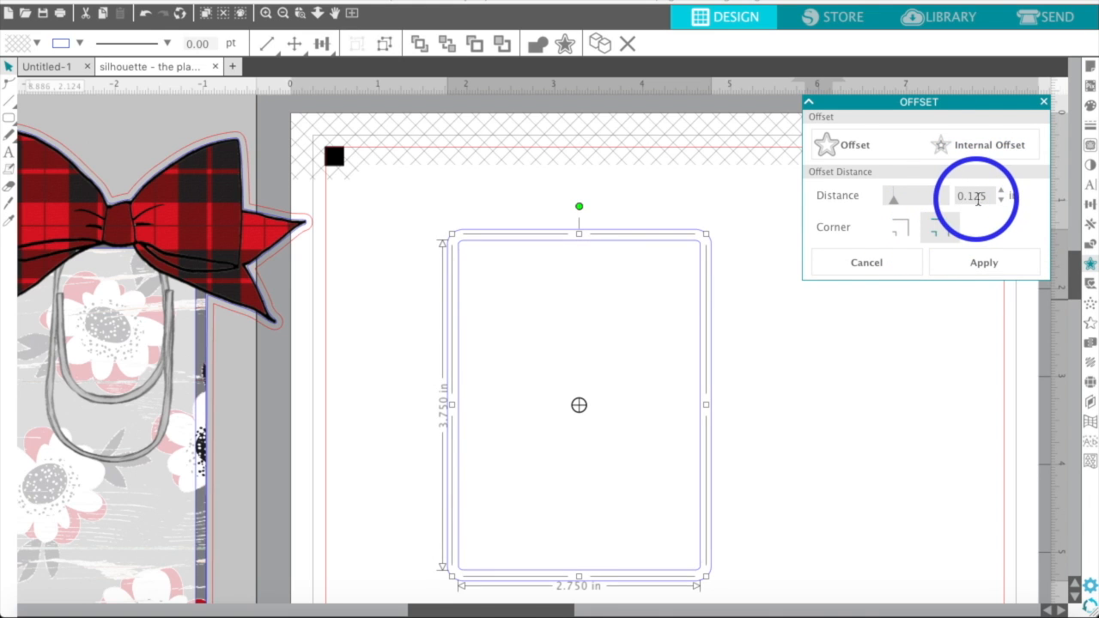
{"action": "right_click", "coordinate": [979, 197]}
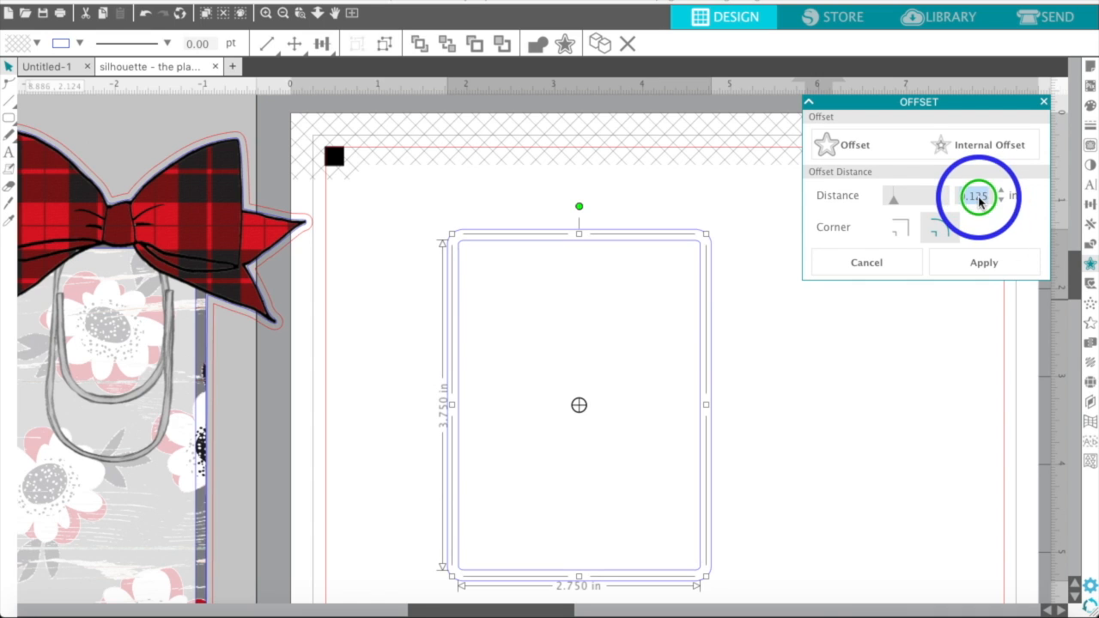
{"action": "left_click", "coordinate": [998, 218]}
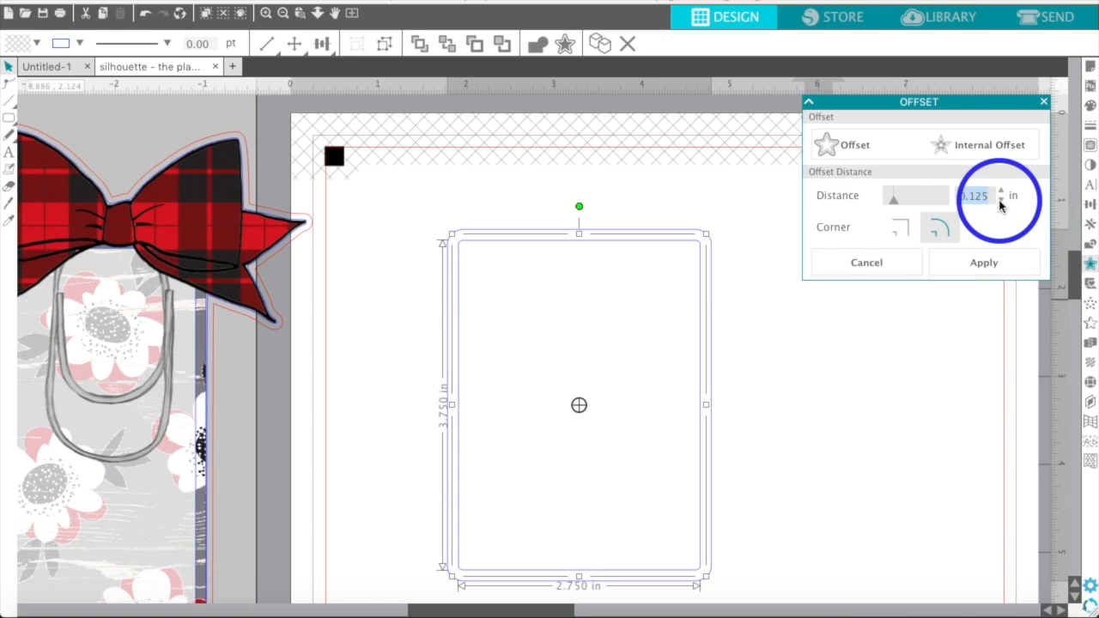
Preview the internal offset at smaller and larger distances, from about 0.080 in up to 0.235 in.
{"action": "left_click", "coordinate": [1001, 200]}
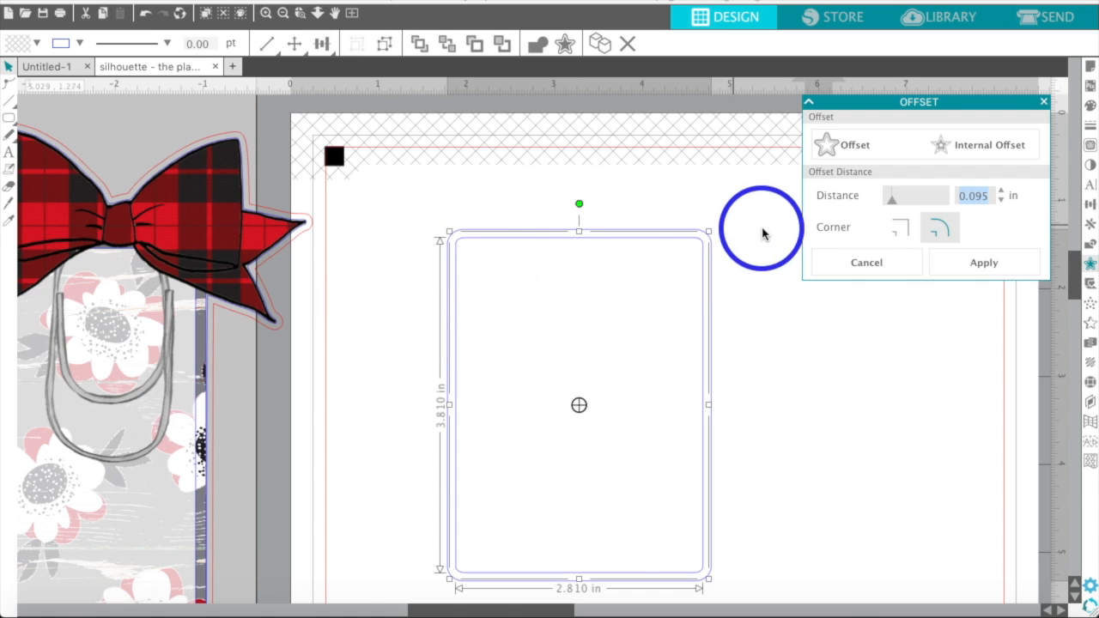
{"action": "left_click", "coordinate": [1000, 202]}
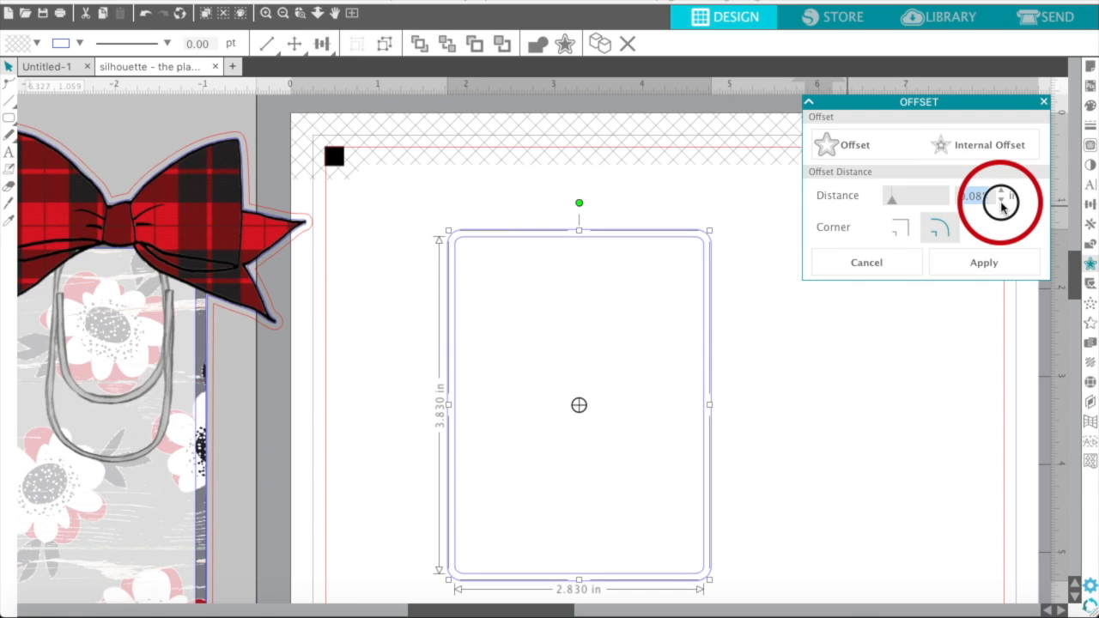
{"action": "left_click", "coordinate": [1001, 202]}
{"action": "left_click", "coordinate": [1001, 192]}
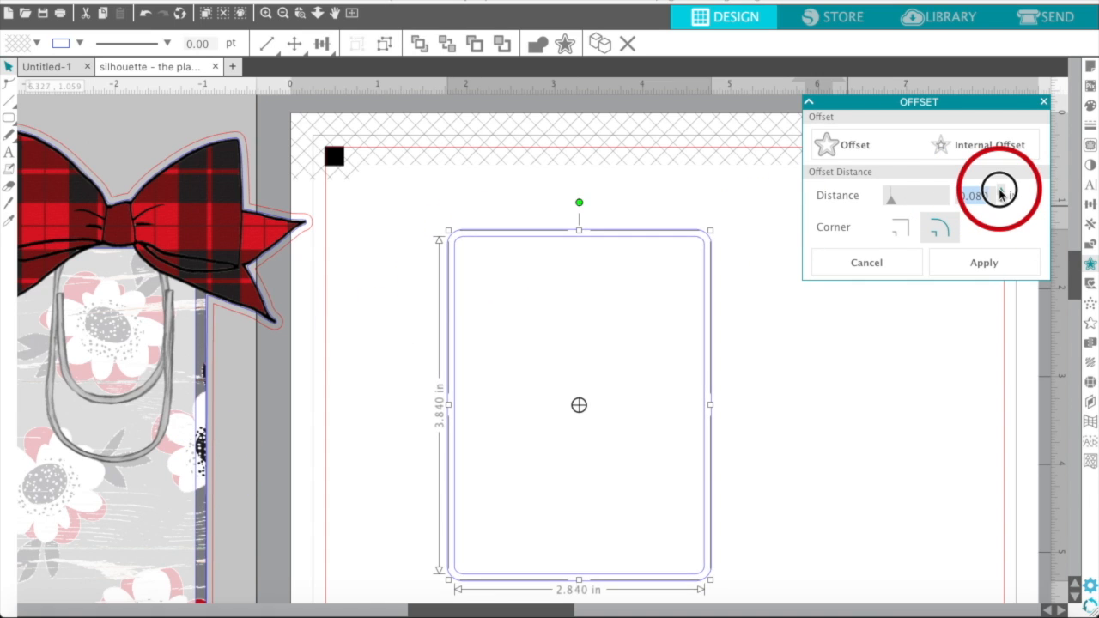
{"action": "left_click", "coordinate": [1001, 192]}
{"action": "left_click", "coordinate": [1000, 194]}
{"action": "left_click", "coordinate": [1000, 194]}
{"action": "left_click", "coordinate": [1001, 194]}
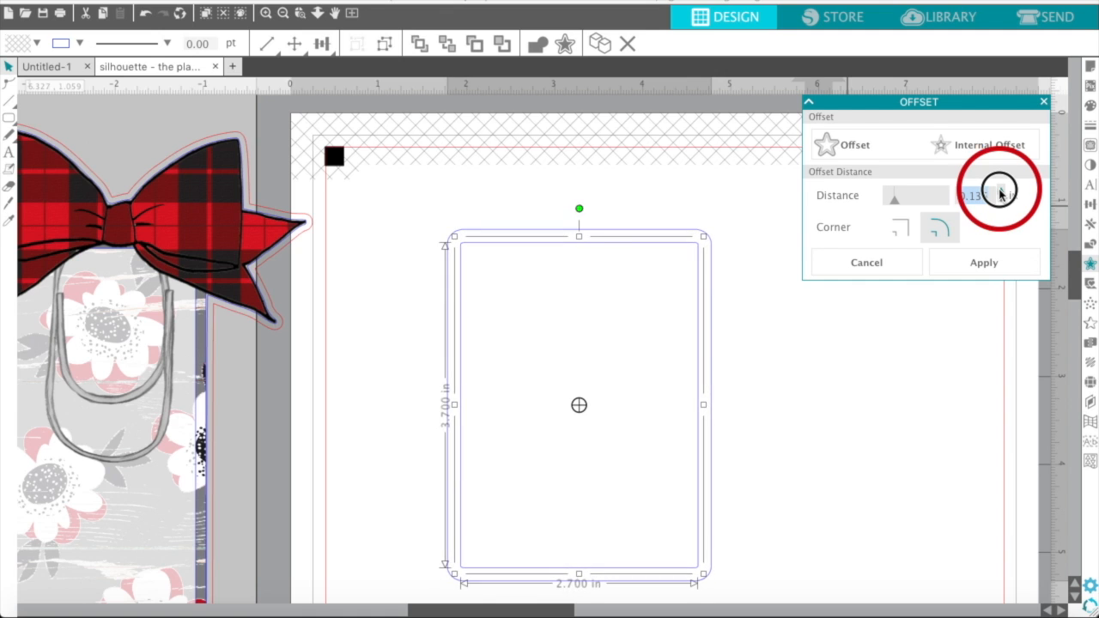
{"action": "left_click", "coordinate": [1000, 194]}
{"action": "left_click", "coordinate": [1001, 194]}
{"action": "left_click", "coordinate": [1000, 195]}
{"action": "left_click", "coordinate": [1001, 195]}
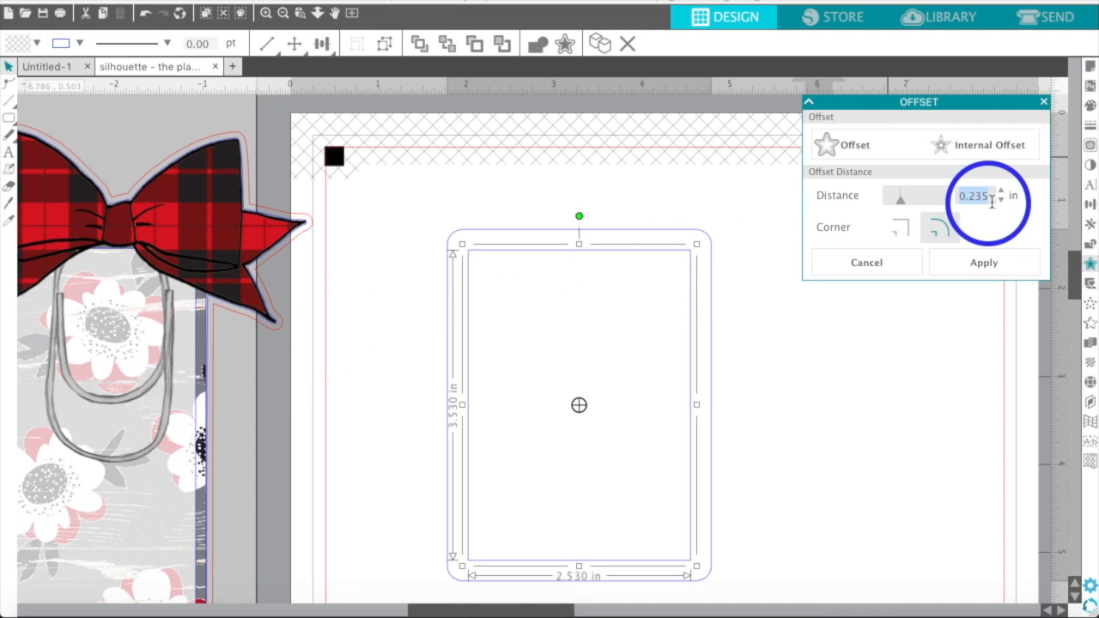
Paste 0.125 in as the internal offset distance and apply the offset to the rounded rectangle.
{"action": "left_click", "coordinate": [986, 198]}
{"action": "right_click", "coordinate": [974, 197]}
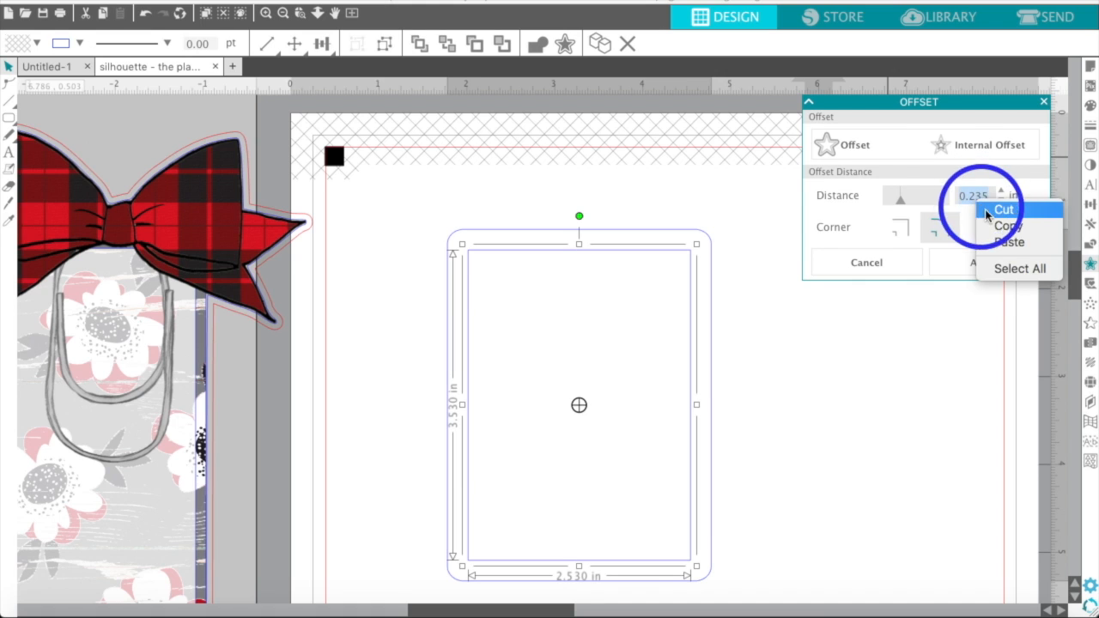
{"action": "left_click", "coordinate": [1001, 243]}
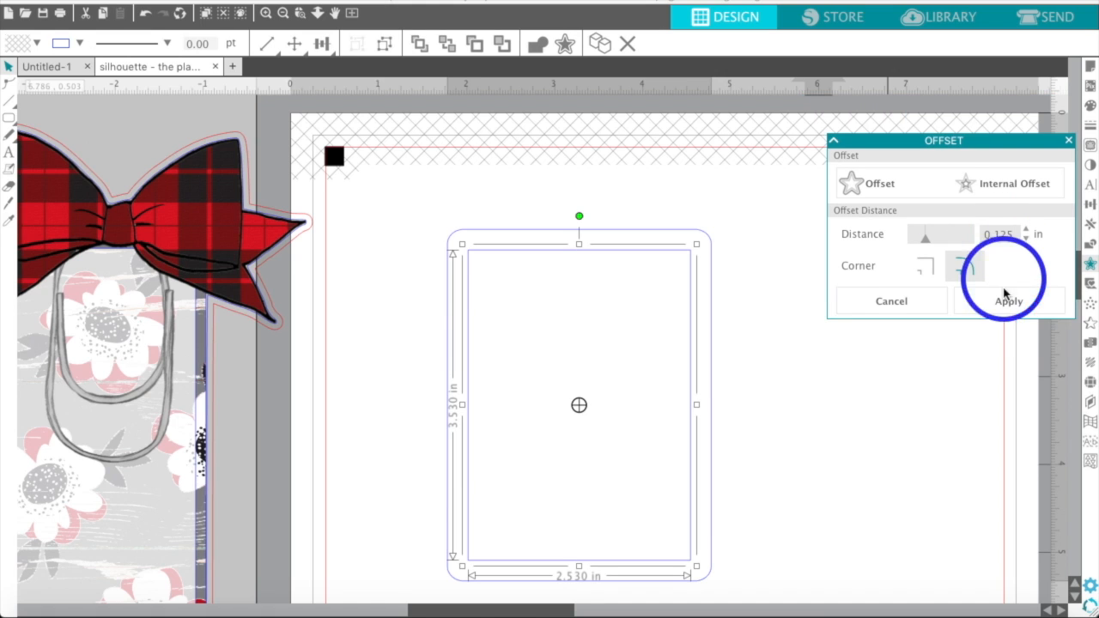
{"action": "left_click", "coordinate": [1002, 302]}
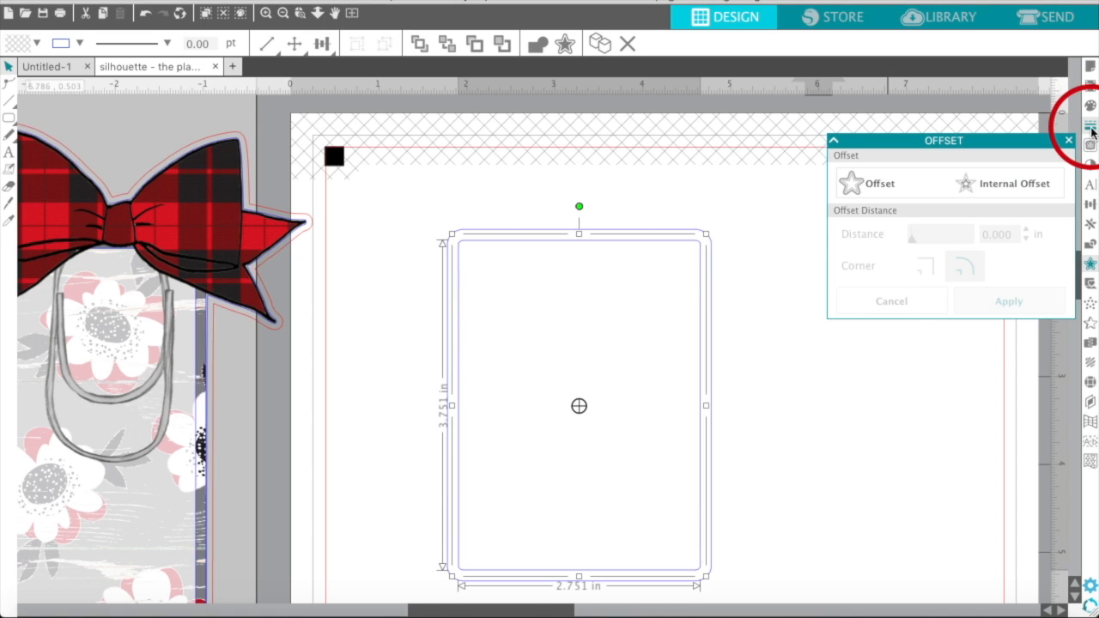
Show the line color options and place them below the offset settings, clear of the tag.
{"action": "left_click", "coordinate": [1091, 128]}
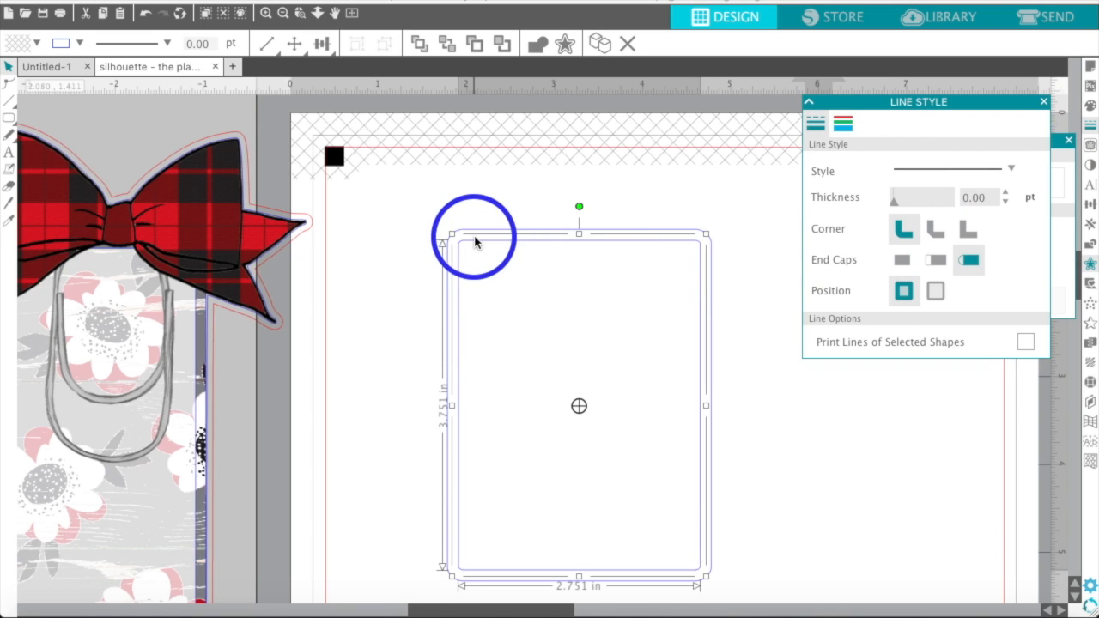
{"action": "left_click", "coordinate": [844, 120]}
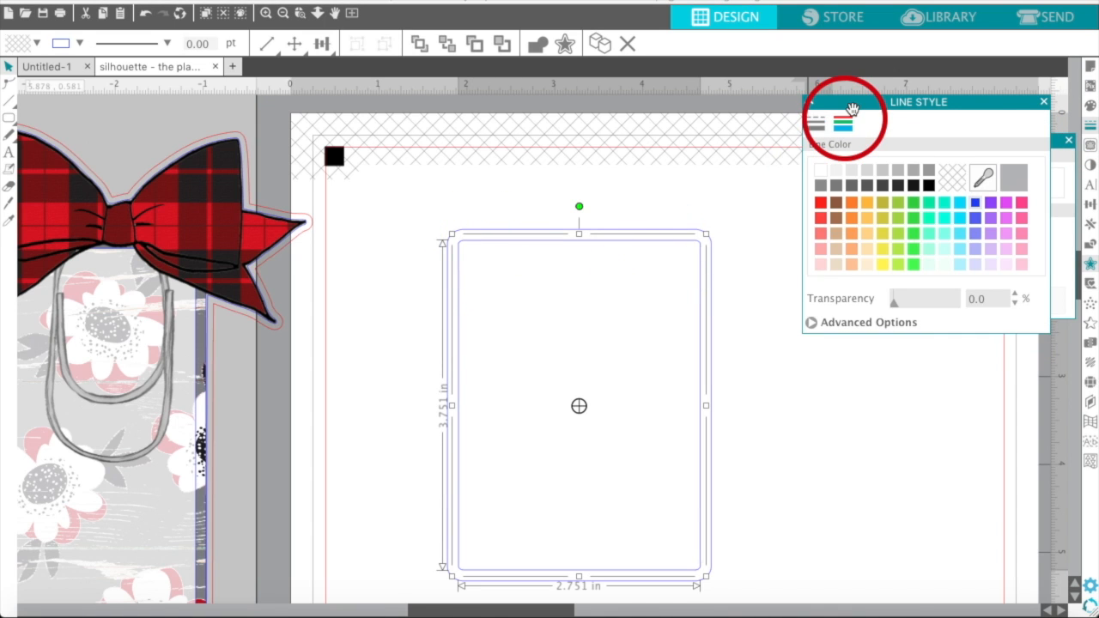
{"action": "left_click_drag", "start_coordinate": [856, 104], "coordinate": [783, 371]}
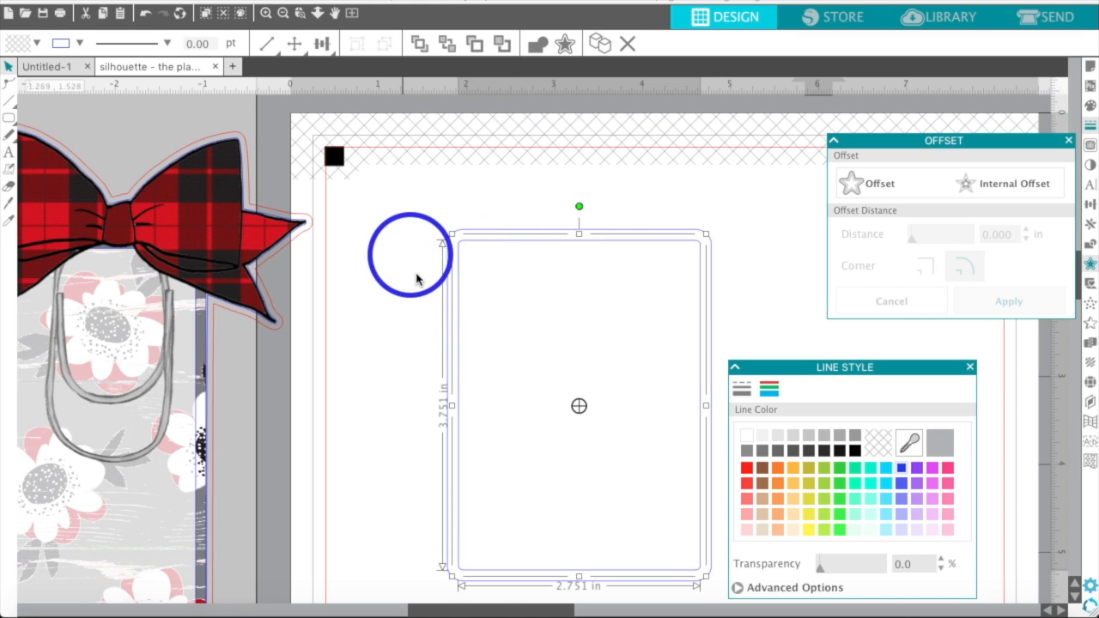
Fill the outer rounded rectangle with the greyfloral2.jpg pattern from the planner society folder in Finder.
{"action": "left_click", "coordinate": [361, 524]}
{"action": "left_click", "coordinate": [31, 611]}
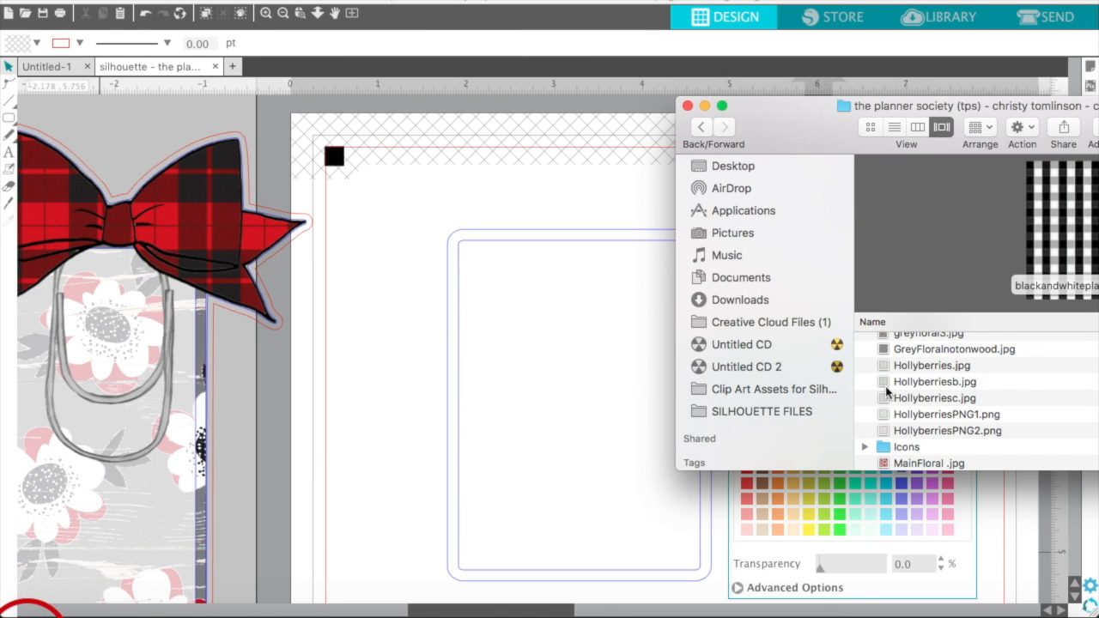
{"action": "scroll", "coordinate": [887, 392], "scroll_direction": "up", "scroll_amount": 10}
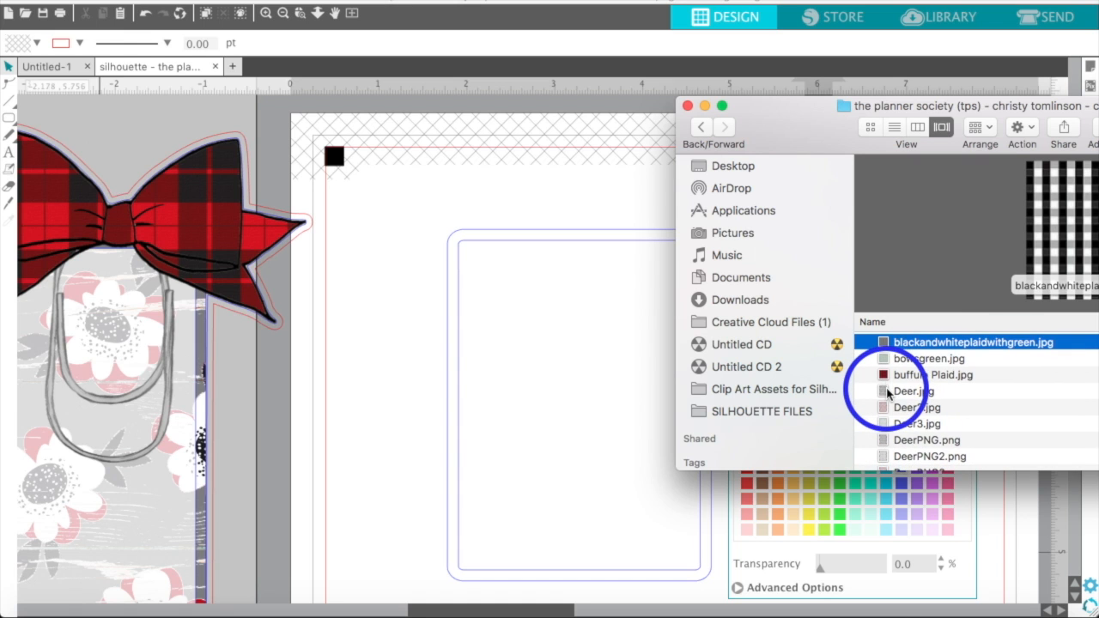
{"action": "scroll", "coordinate": [888, 392], "scroll_direction": "down", "scroll_amount": 5}
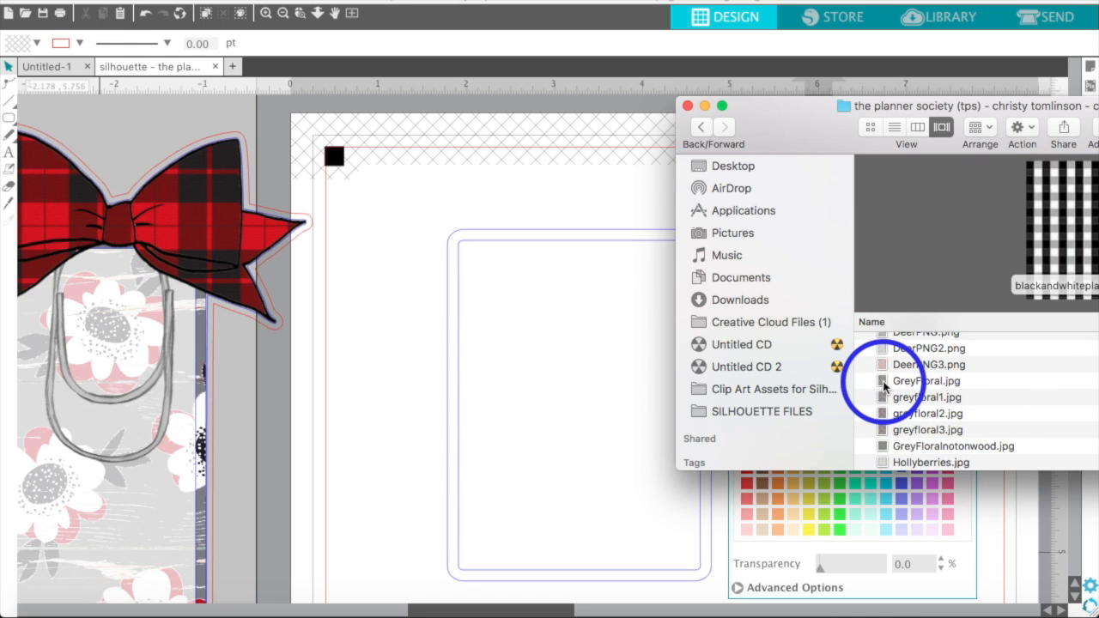
{"action": "left_click", "coordinate": [885, 385]}
{"action": "left_click", "coordinate": [890, 400]}
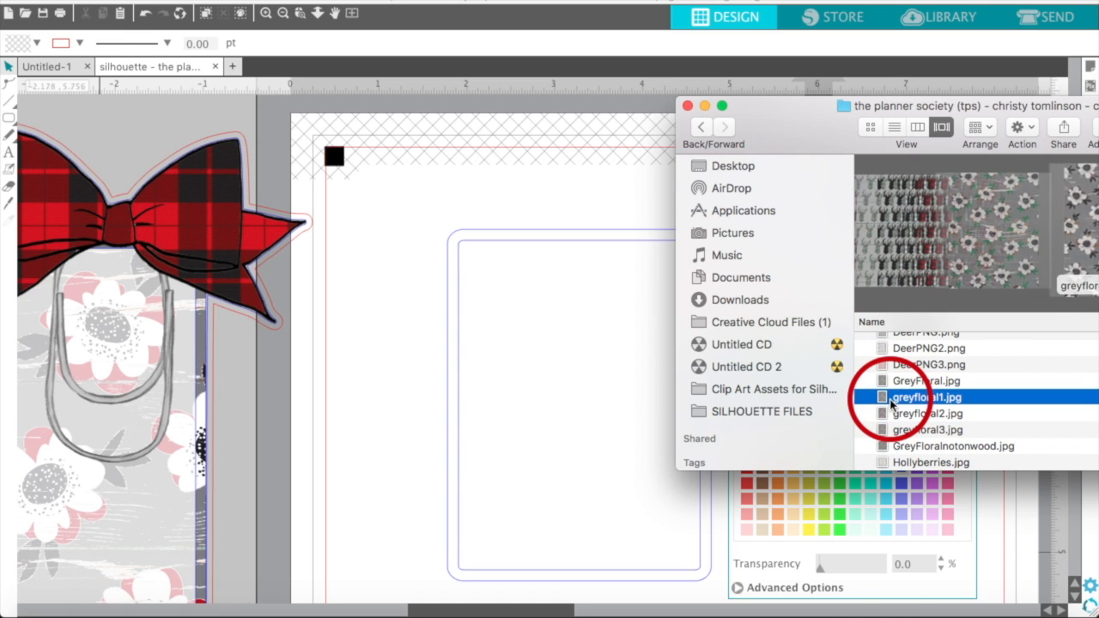
{"action": "left_click", "coordinate": [893, 415]}
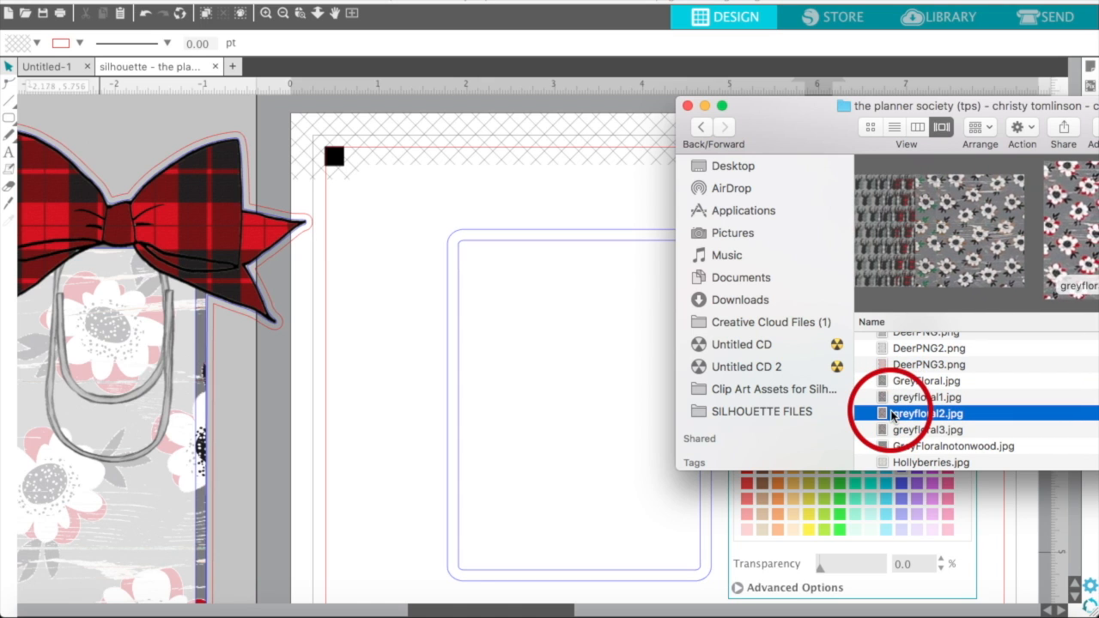
{"action": "left_click_drag", "start_coordinate": [696, 395], "coordinate": [608, 355]}
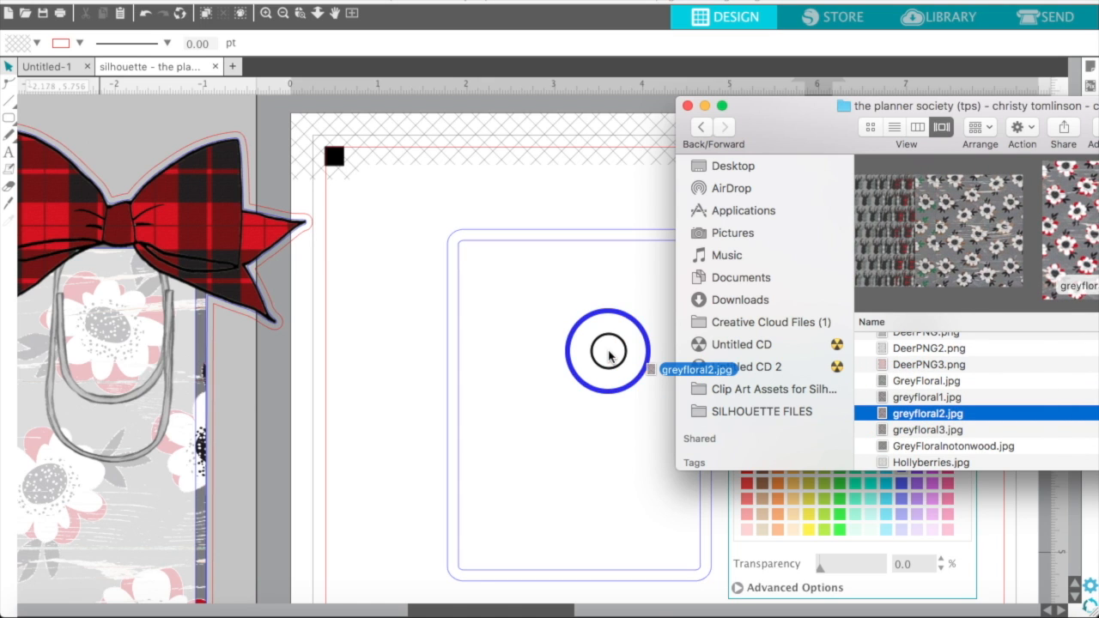
{"action": "left_click_drag", "start_coordinate": [609, 354], "coordinate": [488, 251]}
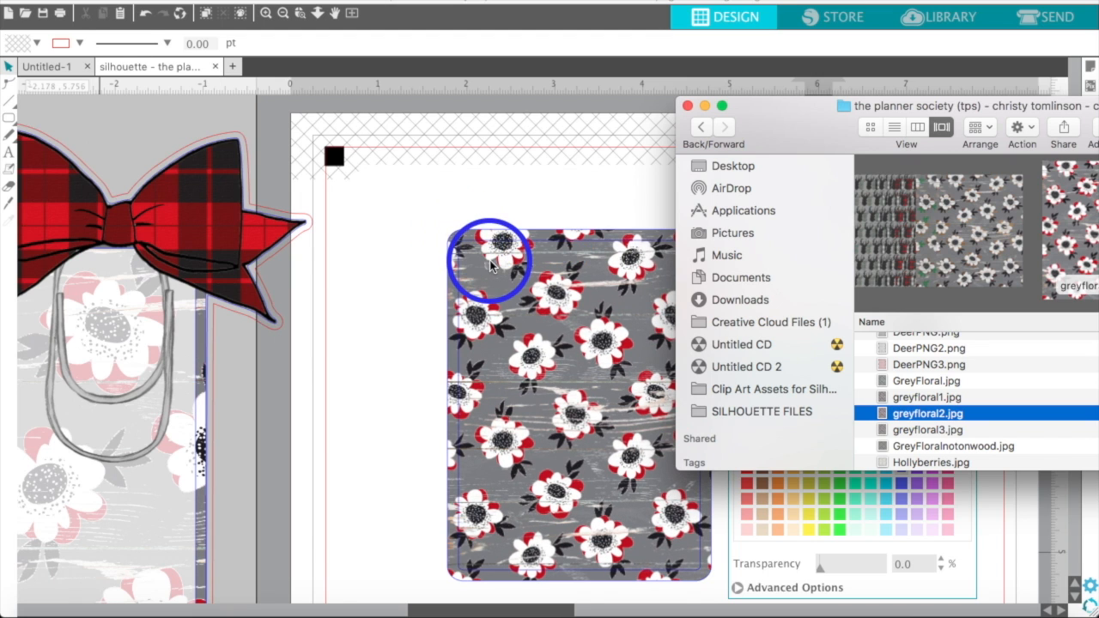
Select the internal offset shape lying inside the floral-filled outer rounded rectangle.
{"action": "left_click", "coordinate": [490, 251]}
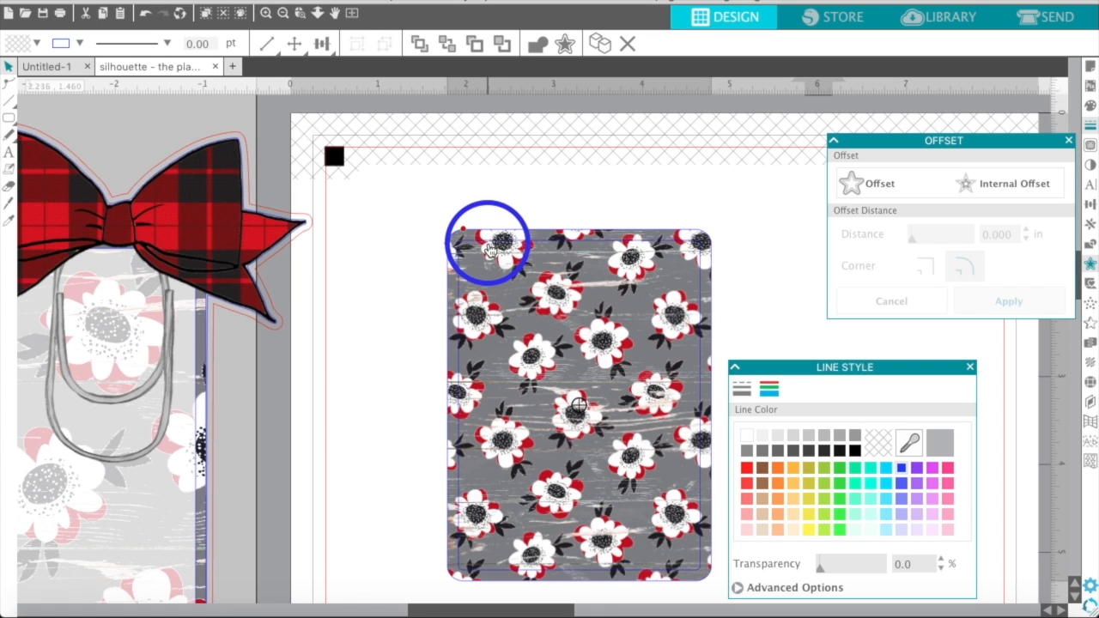
{"action": "left_click", "coordinate": [489, 249]}
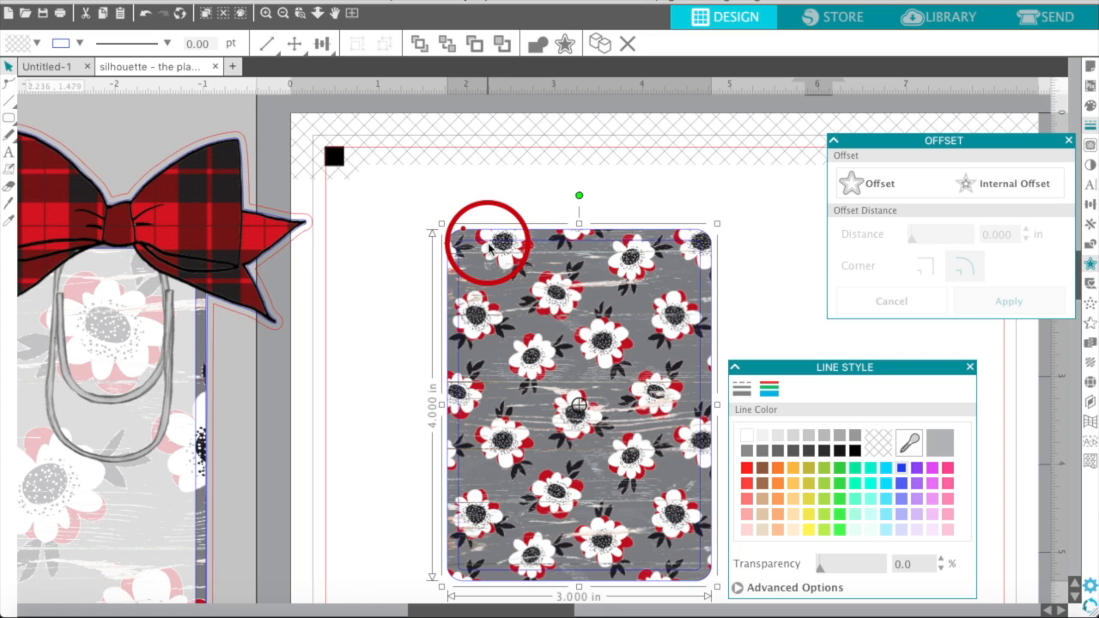
{"action": "left_click", "coordinate": [383, 250]}
{"action": "left_click", "coordinate": [561, 243]}
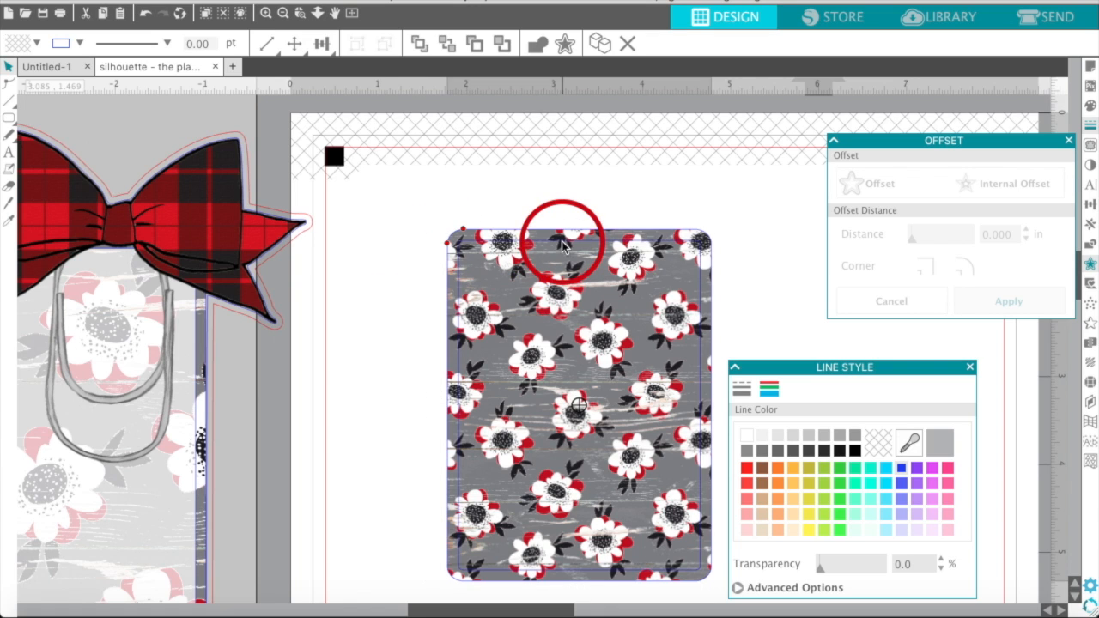
{"action": "scroll", "coordinate": [560, 283], "scroll_direction": "down", "scroll_amount": 1}
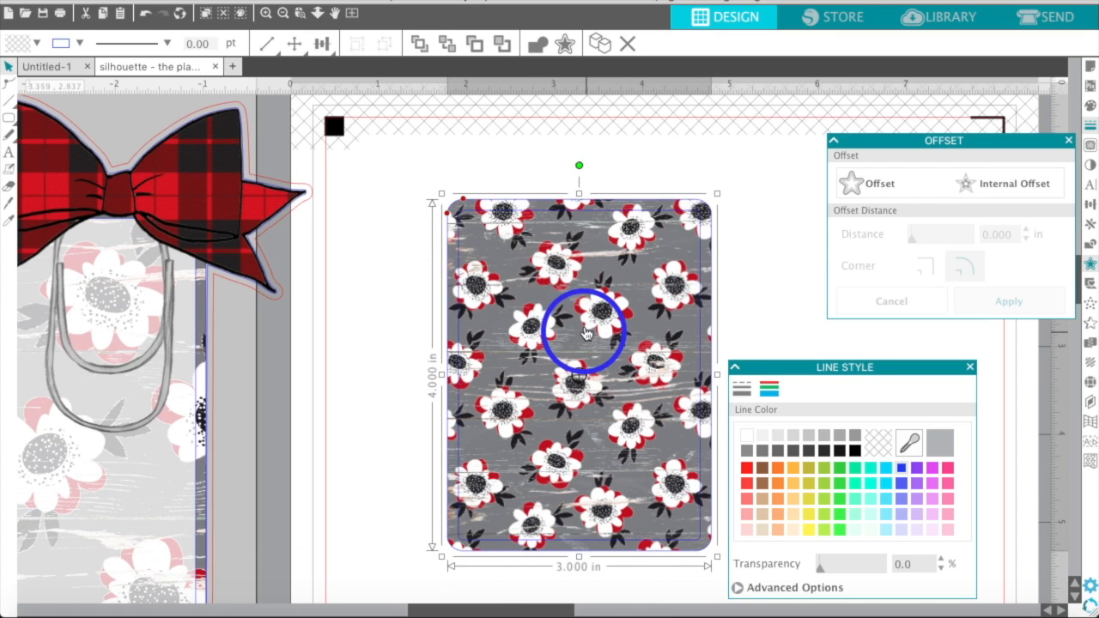
{"action": "left_click", "coordinate": [397, 232]}
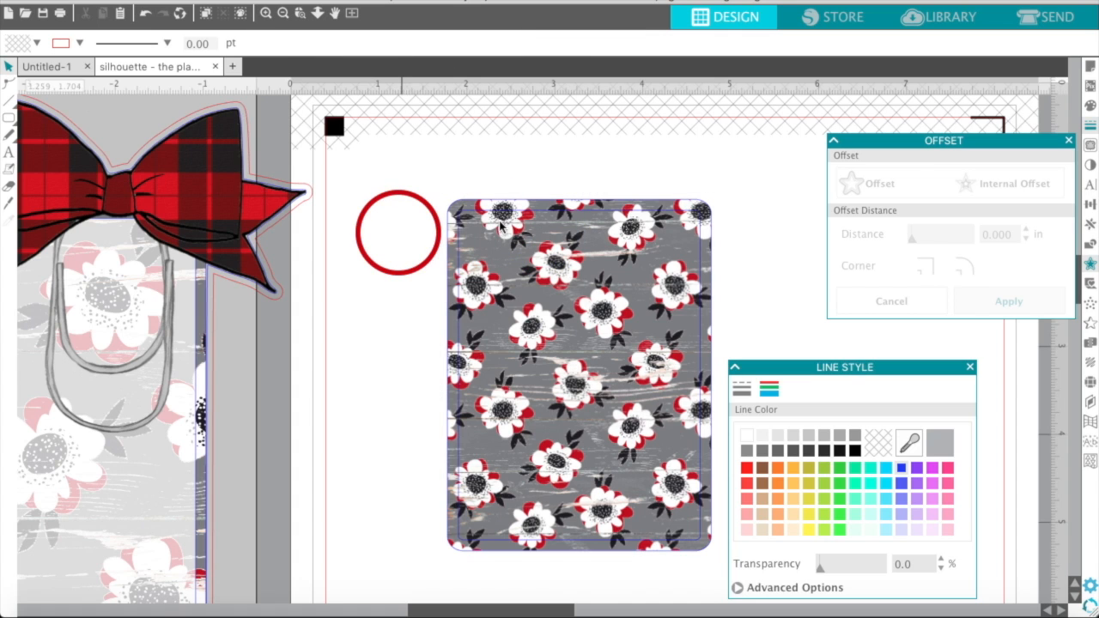
{"action": "left_click", "coordinate": [531, 217]}
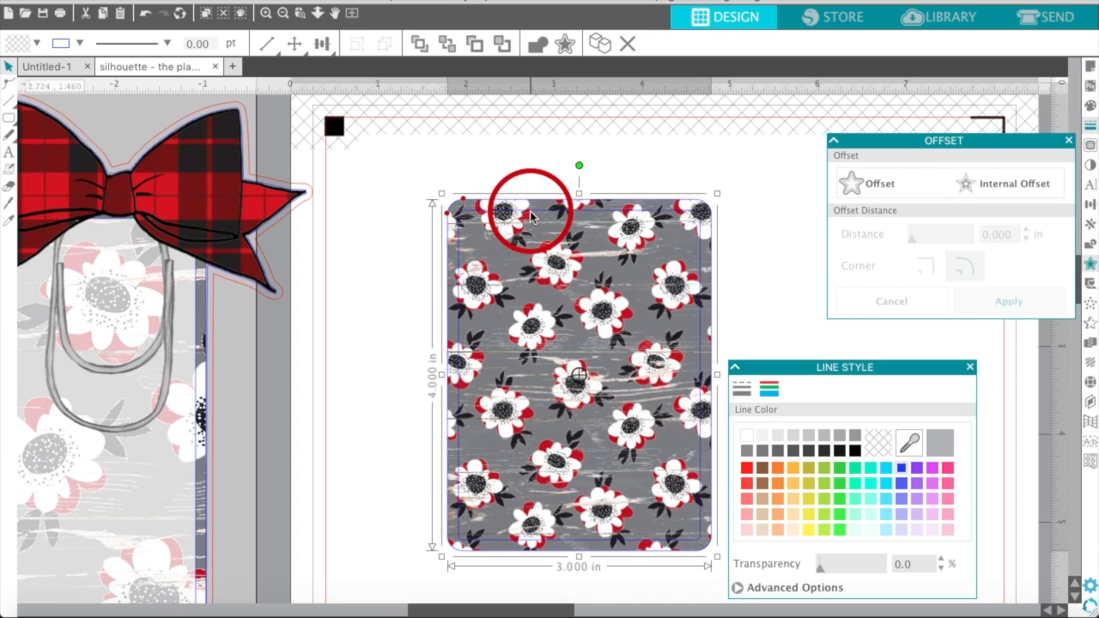
{"action": "double_click", "coordinate": [532, 219]}
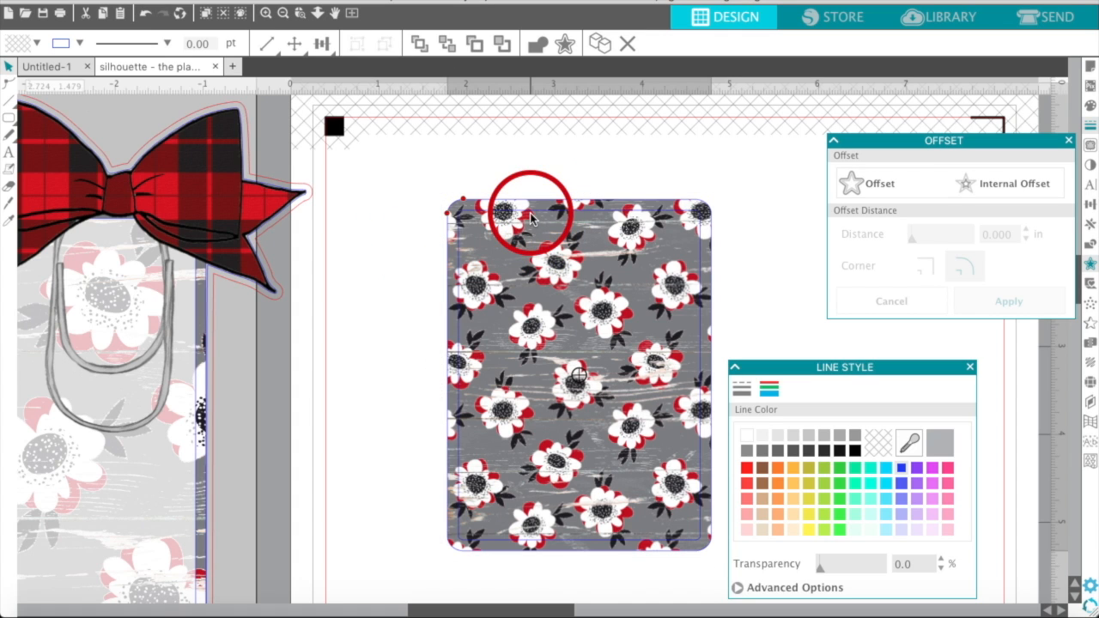
{"action": "left_click", "coordinate": [531, 219]}
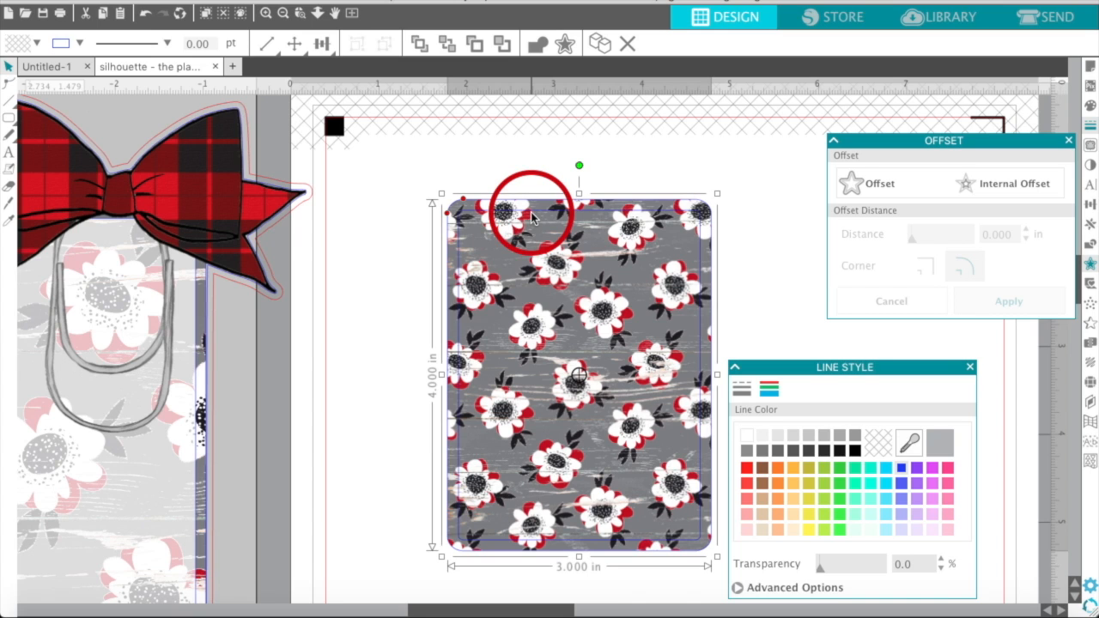
{"action": "left_click", "coordinate": [531, 217]}
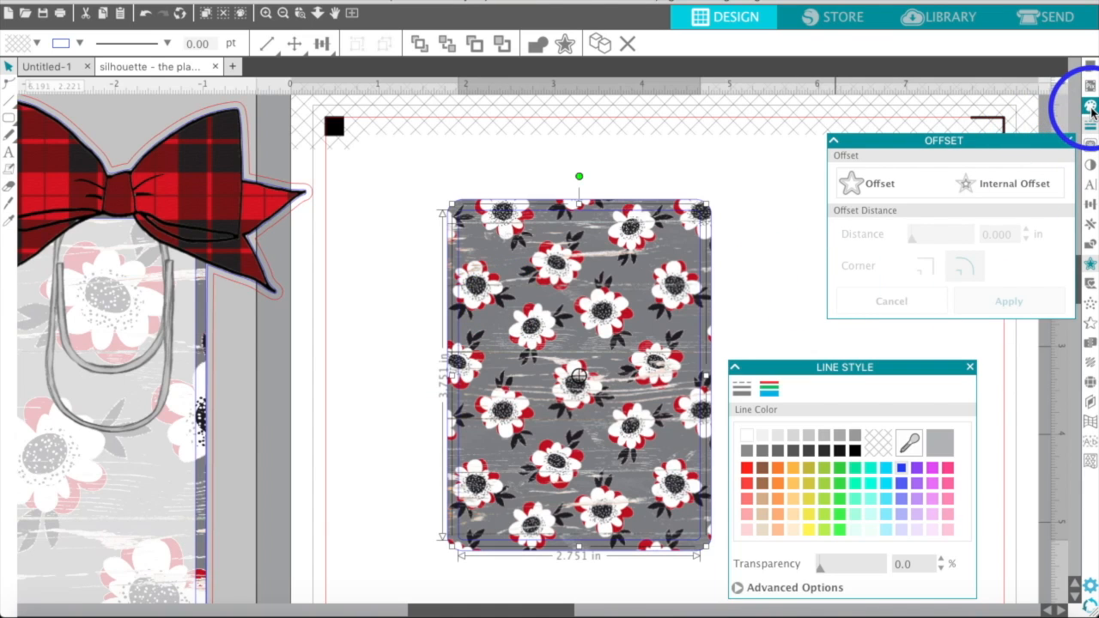
Fill the internal offset shape with white at 17% transparency so the floral pattern shows through.
{"action": "left_click", "coordinate": [1089, 106]}
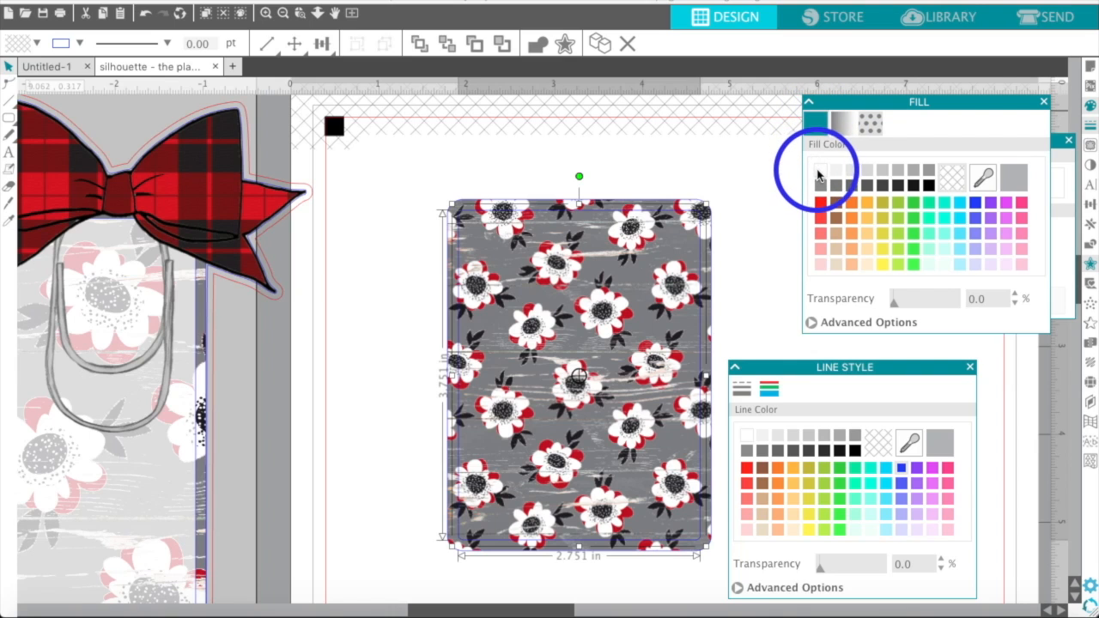
{"action": "left_click", "coordinate": [820, 172]}
{"action": "left_click_drag", "start_coordinate": [895, 305], "coordinate": [905, 307]}
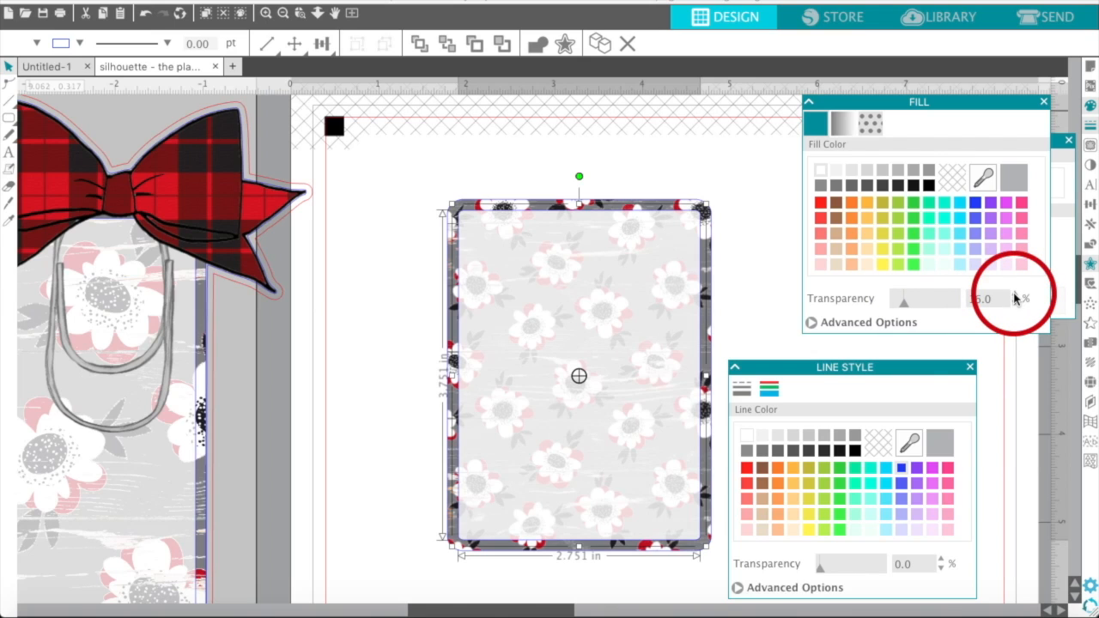
{"action": "left_click", "coordinate": [986, 309]}
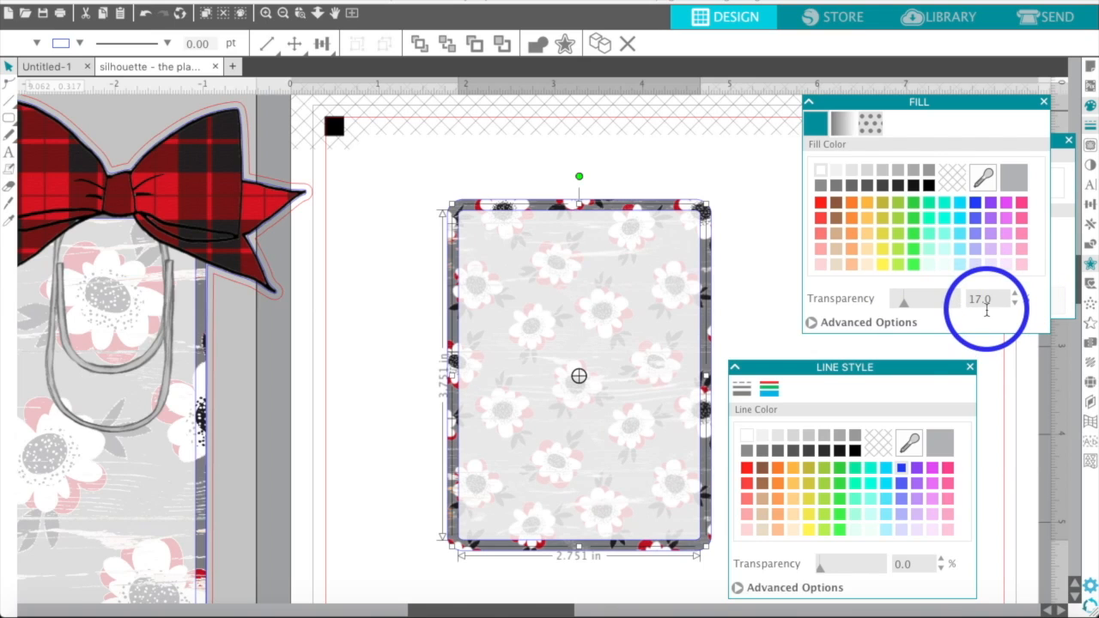
Scale the floral fill pattern of the outer rounded rectangle to 224%.
{"action": "left_click", "coordinate": [652, 209]}
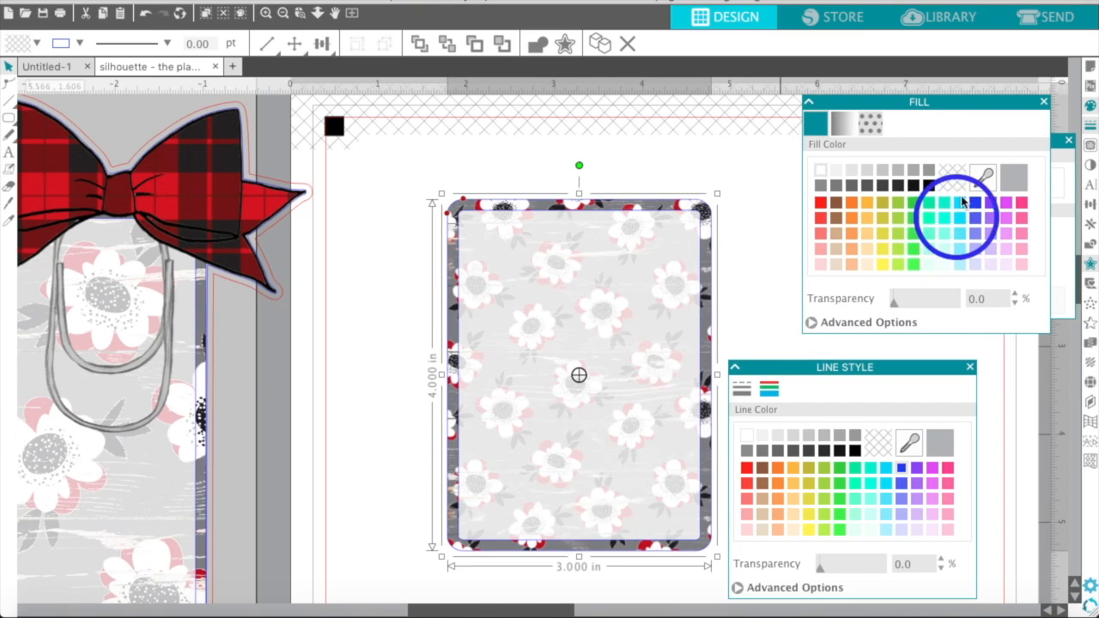
{"action": "left_click", "coordinate": [873, 126]}
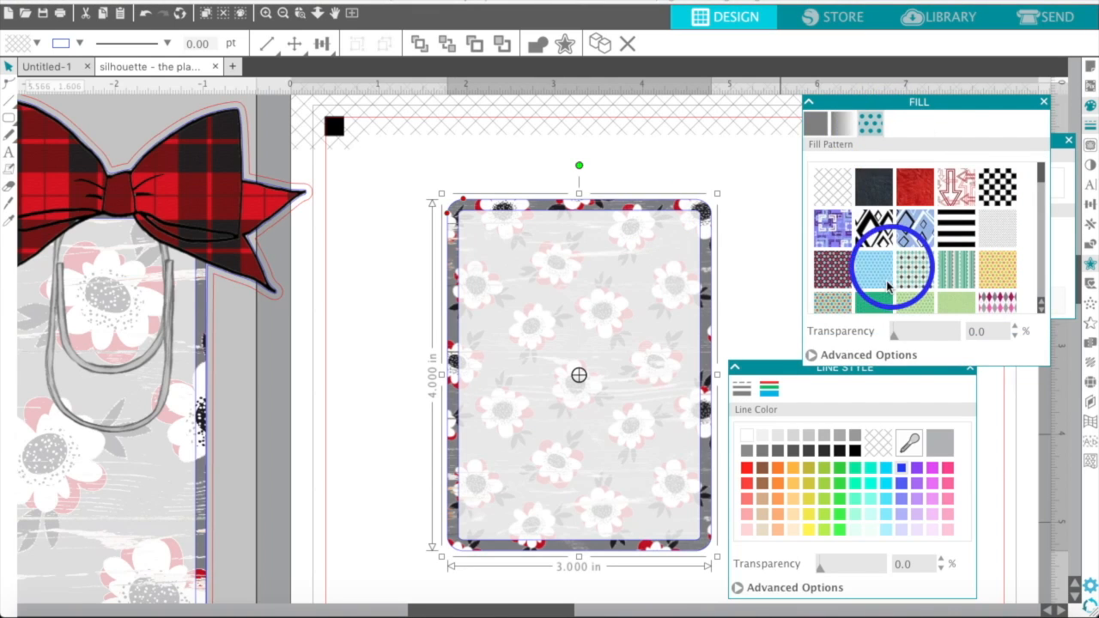
{"action": "left_click", "coordinate": [812, 356]}
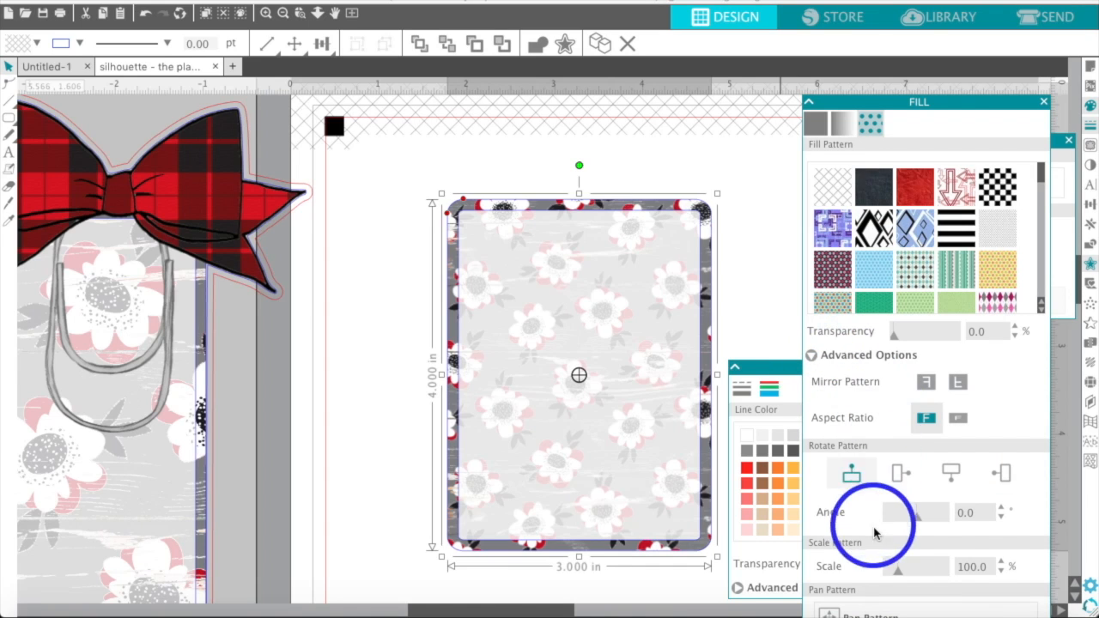
{"action": "left_click_drag", "start_coordinate": [895, 571], "coordinate": [915, 569]}
Pan the floral pattern inside the outer rounded rectangle to place a full flower near the tag's center, and deselect it.
{"action": "left_click", "coordinate": [830, 614]}
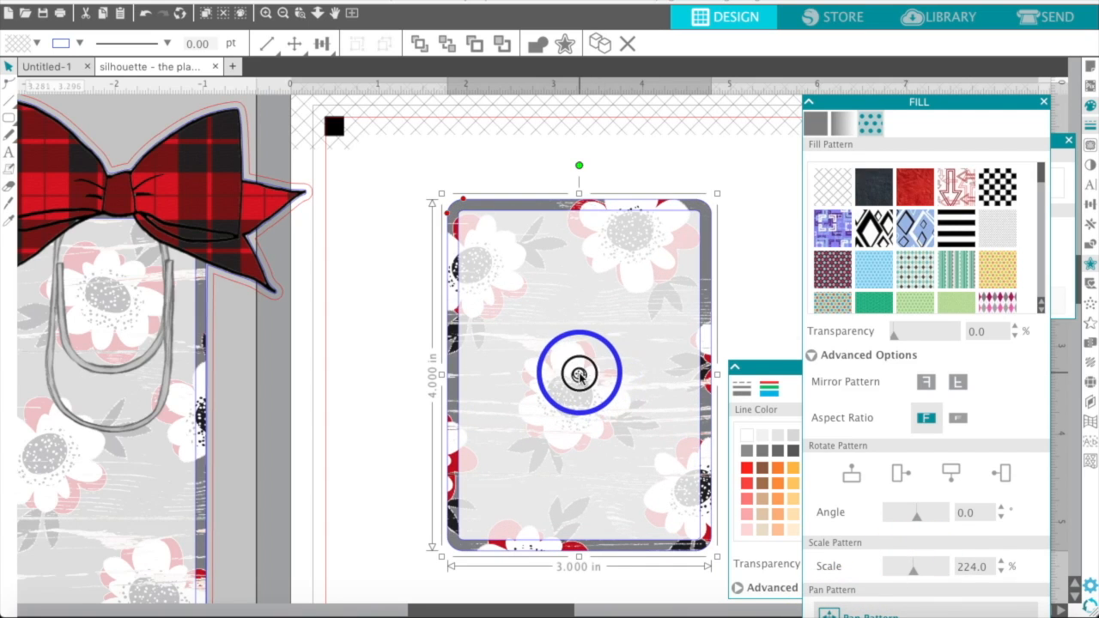
{"action": "left_click_drag", "start_coordinate": [579, 375], "coordinate": [694, 434]}
{"action": "left_click", "coordinate": [409, 360]}
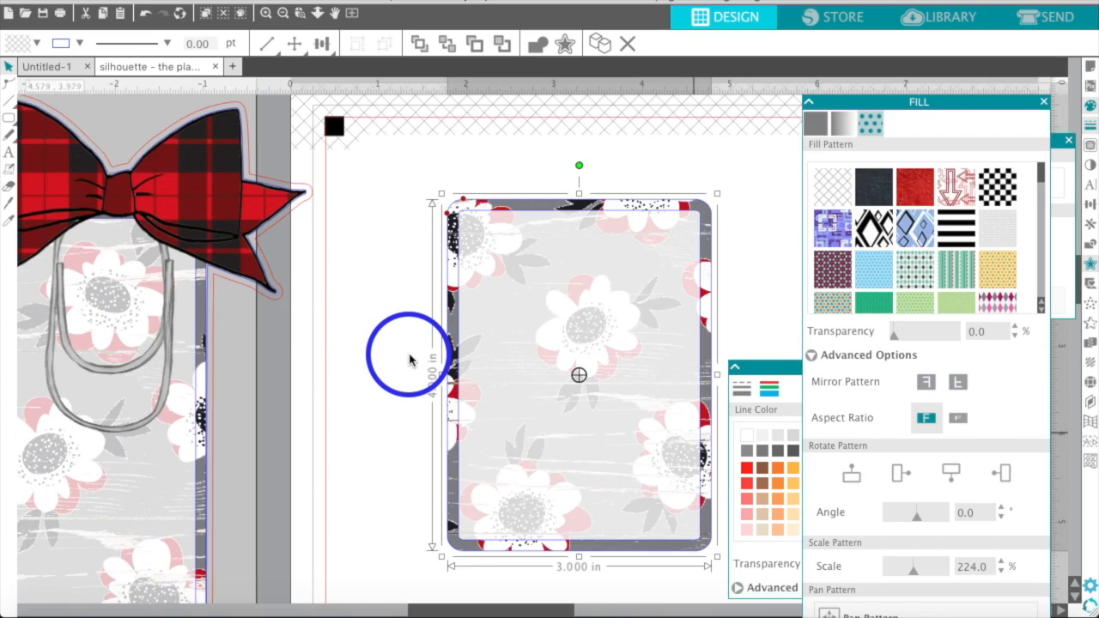
{"action": "left_click", "coordinate": [335, 331]}
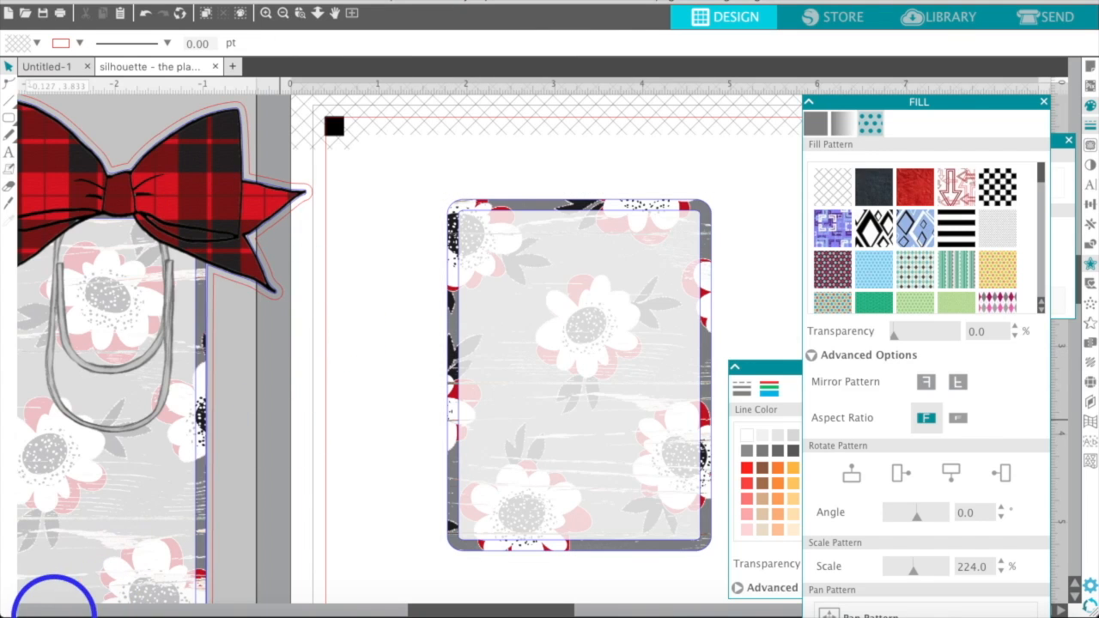
Find christmas17_bowclip1.png in Finder's Icons folder and bring it into the tag design.
{"action": "left_click", "coordinate": [51, 606]}
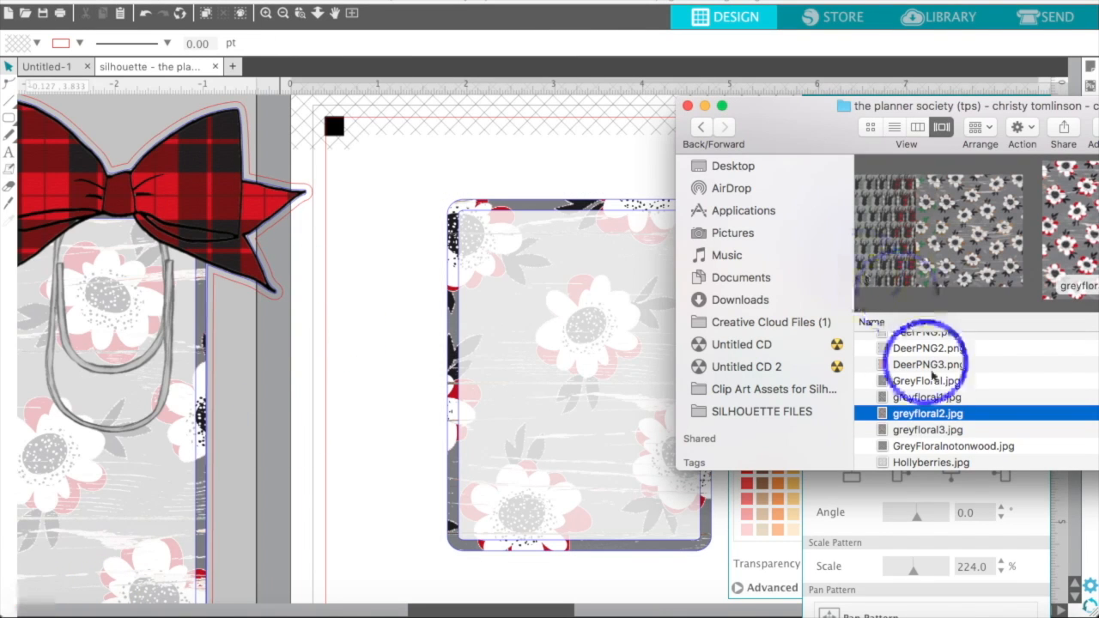
{"action": "scroll", "coordinate": [910, 404], "scroll_direction": "down", "scroll_amount": 5}
{"action": "double_click", "coordinate": [906, 405]}
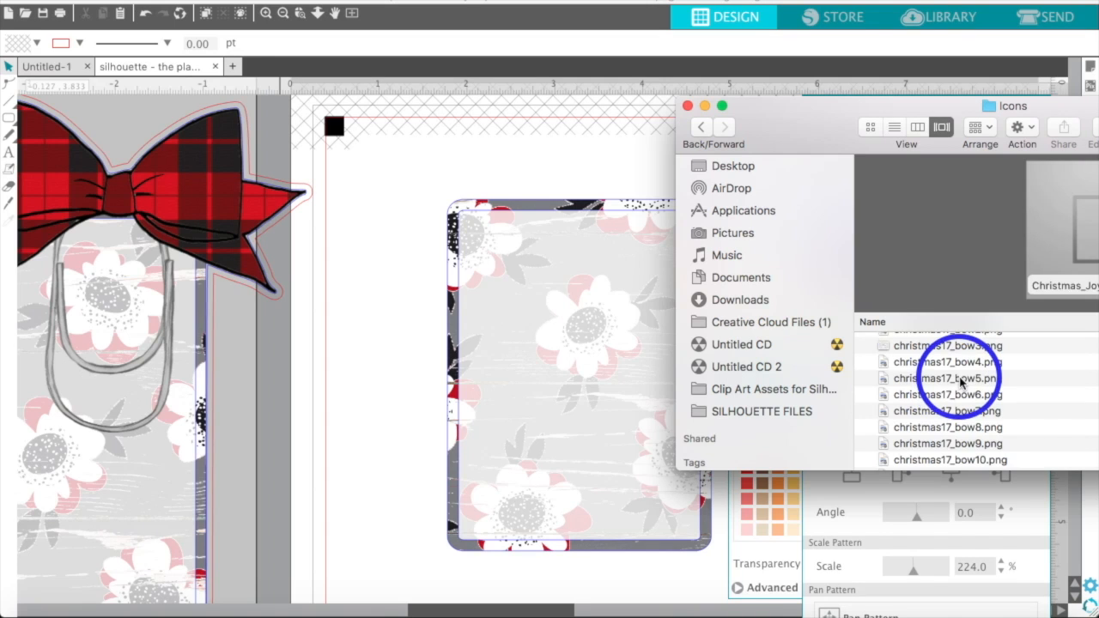
{"action": "scroll", "coordinate": [945, 387], "scroll_direction": "up", "scroll_amount": 3}
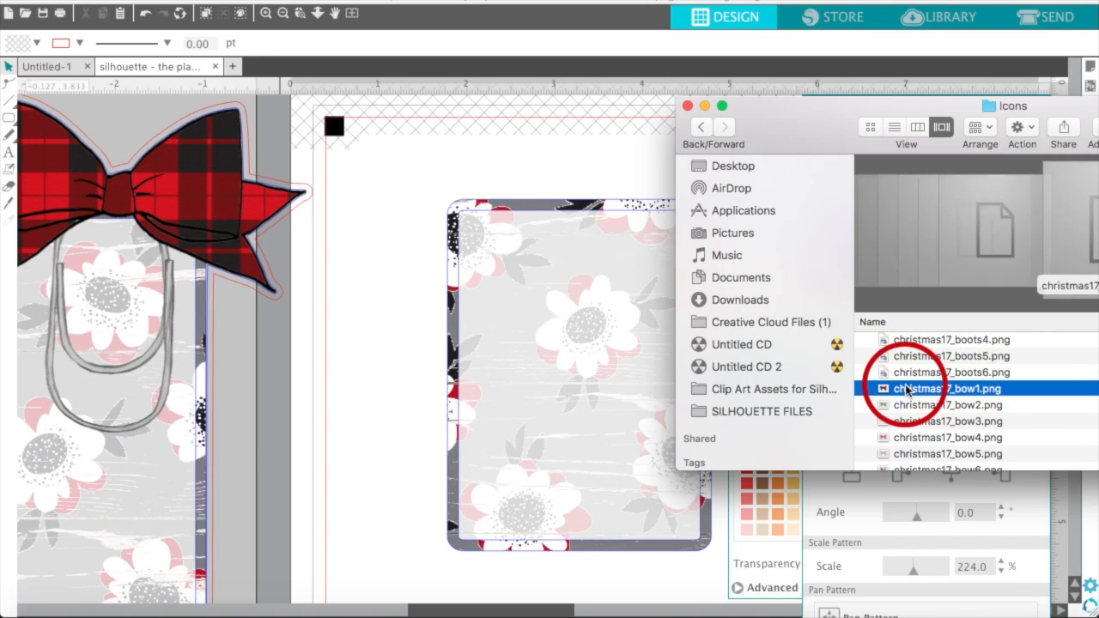
{"action": "scroll", "coordinate": [907, 391], "scroll_direction": "down", "scroll_amount": 6}
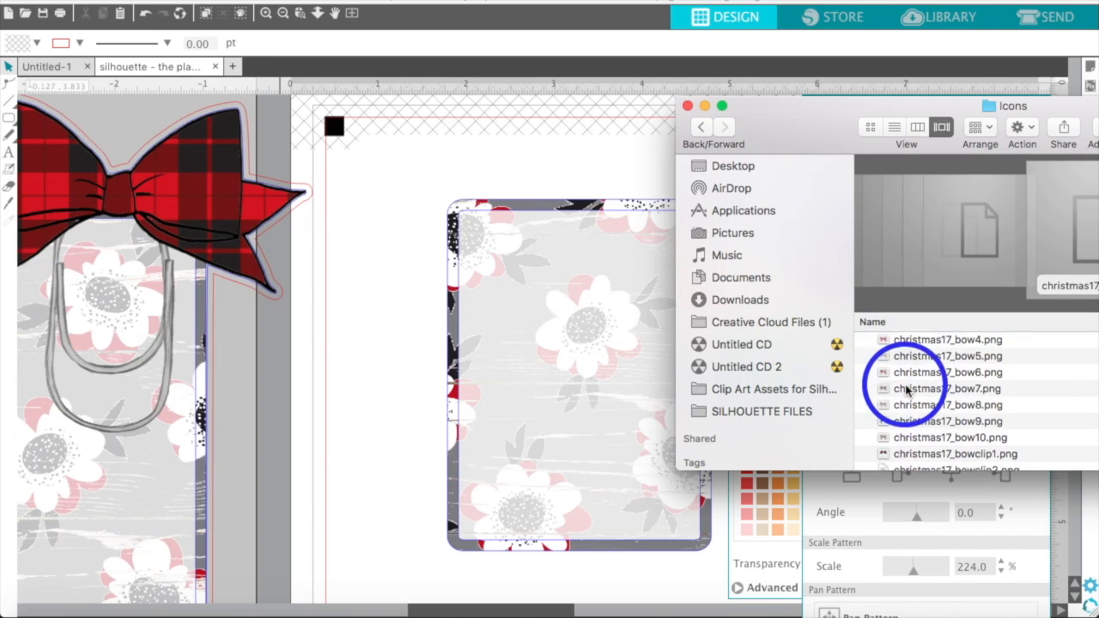
{"action": "left_click", "coordinate": [907, 396]}
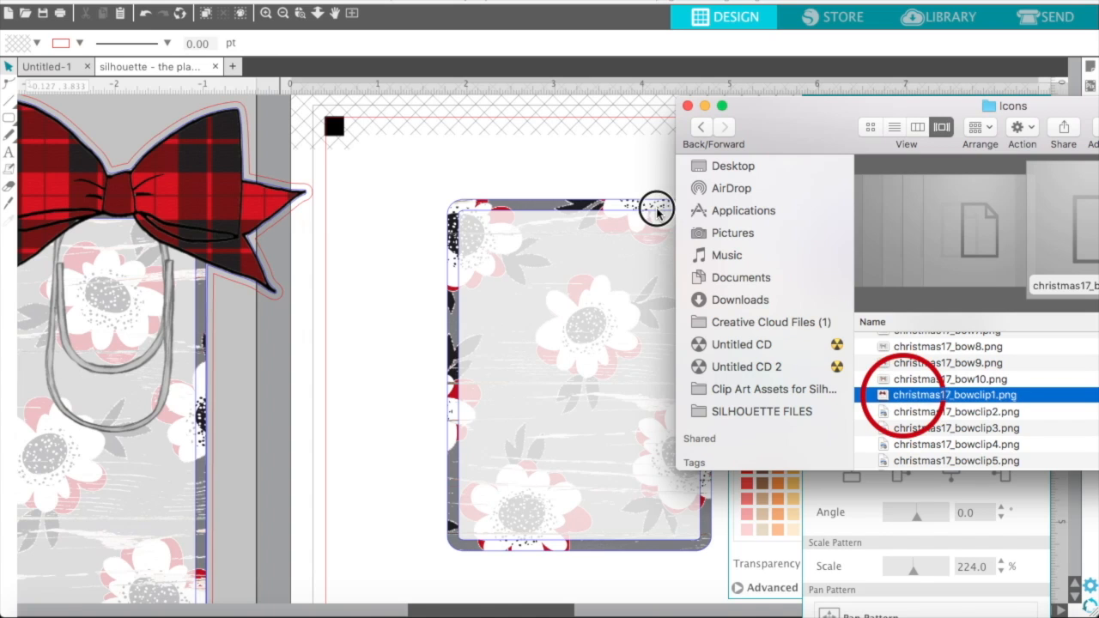
{"action": "left_click_drag", "start_coordinate": [657, 213], "coordinate": [403, 179]}
Place the plaid bow clip over the upper edge of the new tag.
{"action": "left_click_drag", "start_coordinate": [447, 133], "coordinate": [454, 131]}
{"action": "left_click_drag", "start_coordinate": [385, 113], "coordinate": [560, 196]}
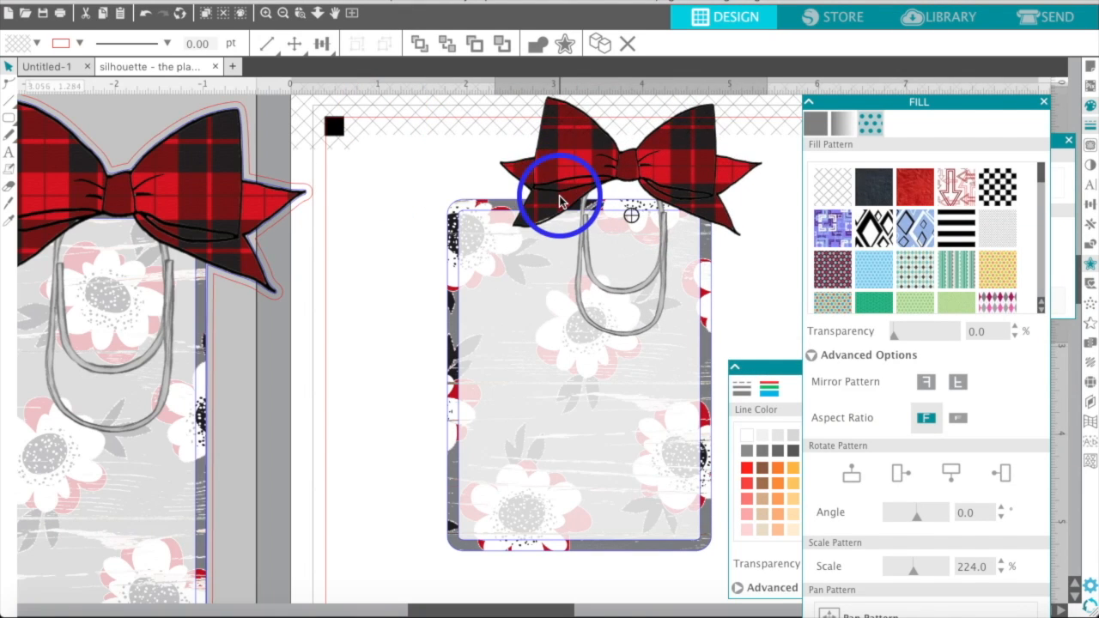
Send the bow clip to the back, behind the tag shapes, and deselect it.
{"action": "left_click", "coordinate": [559, 196]}
{"action": "right_click", "coordinate": [559, 201]}
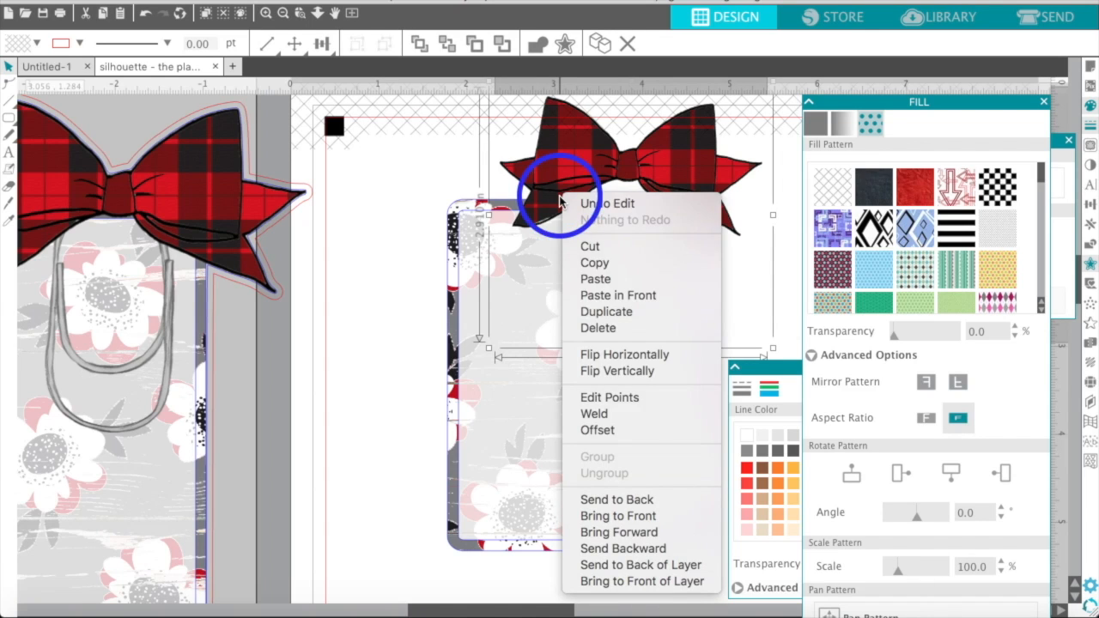
{"action": "left_click", "coordinate": [643, 501]}
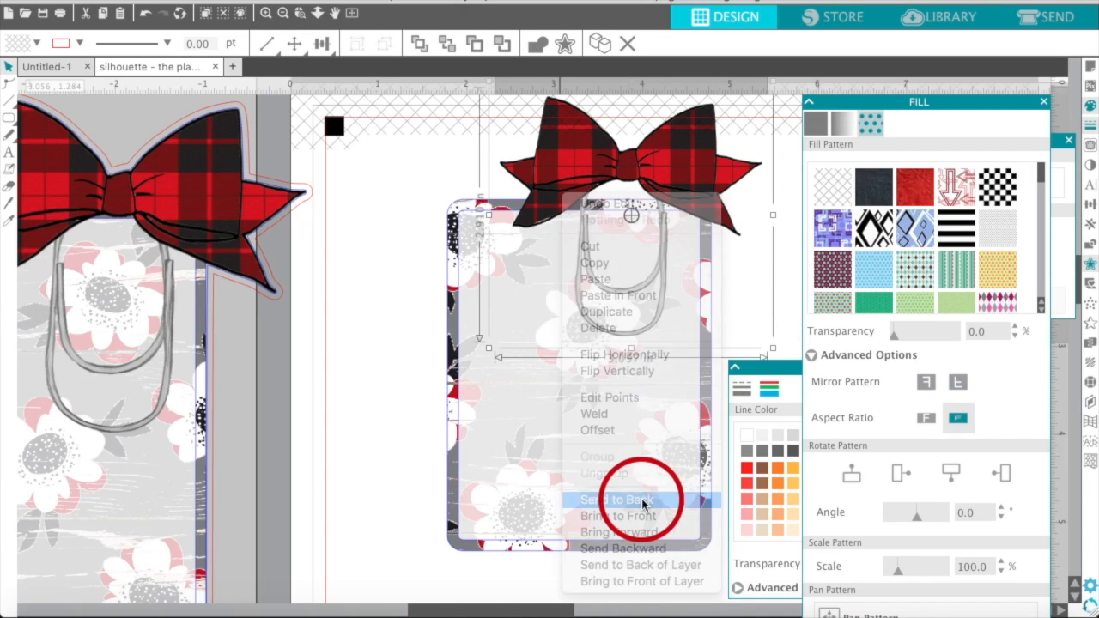
{"action": "left_click", "coordinate": [427, 183]}
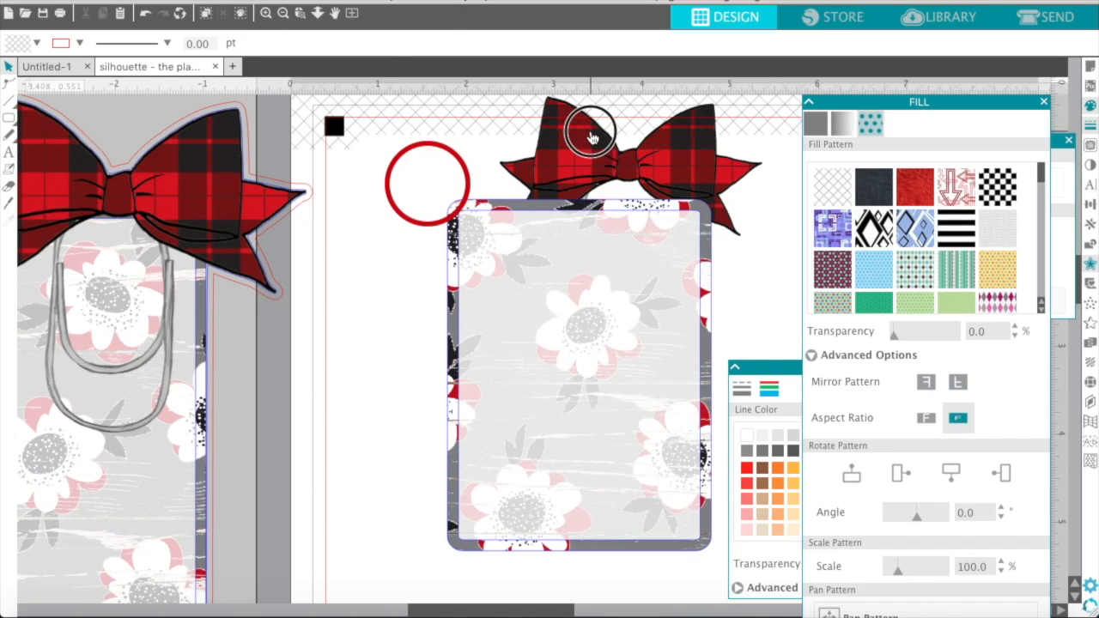
Shift the bow clip slightly at the tag's upper edge and bring it to the front of the tag shapes.
{"action": "mouse_move", "coordinate": [590, 138]}
{"action": "left_mouse_down"}
{"action": "mouse_move", "coordinate": [269, 142]}
{"action": "mouse_move", "coordinate": [263, 228]}
{"action": "mouse_move", "coordinate": [412, 228]}
{"action": "mouse_move", "coordinate": [559, 123]}
{"action": "mouse_move", "coordinate": [586, 130]}
{"action": "left_mouse_up"}
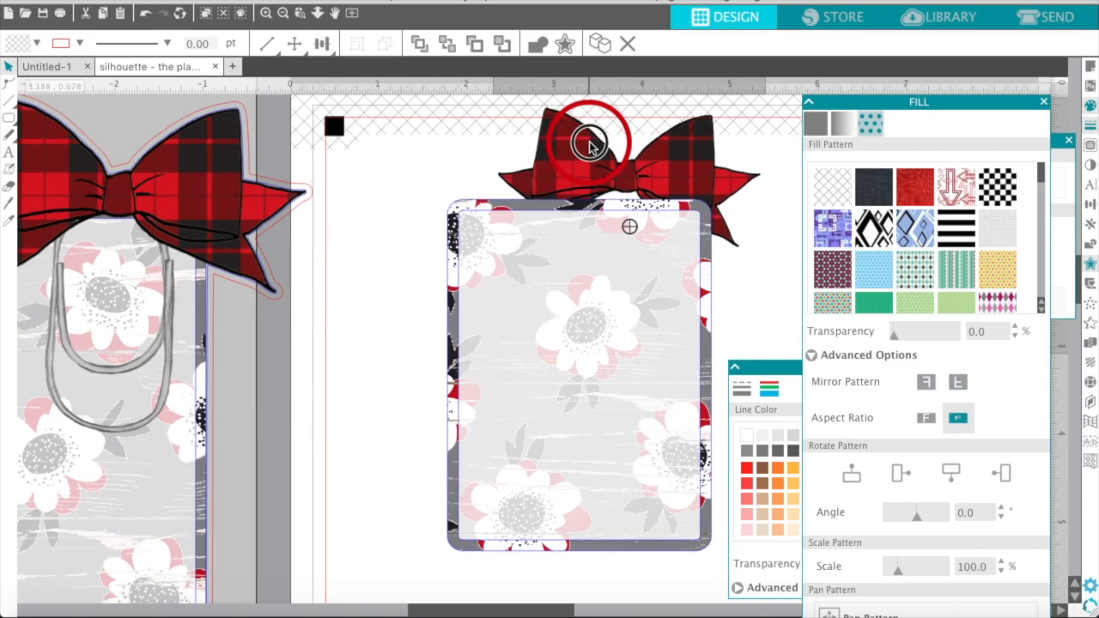
{"action": "left_click", "coordinate": [590, 144]}
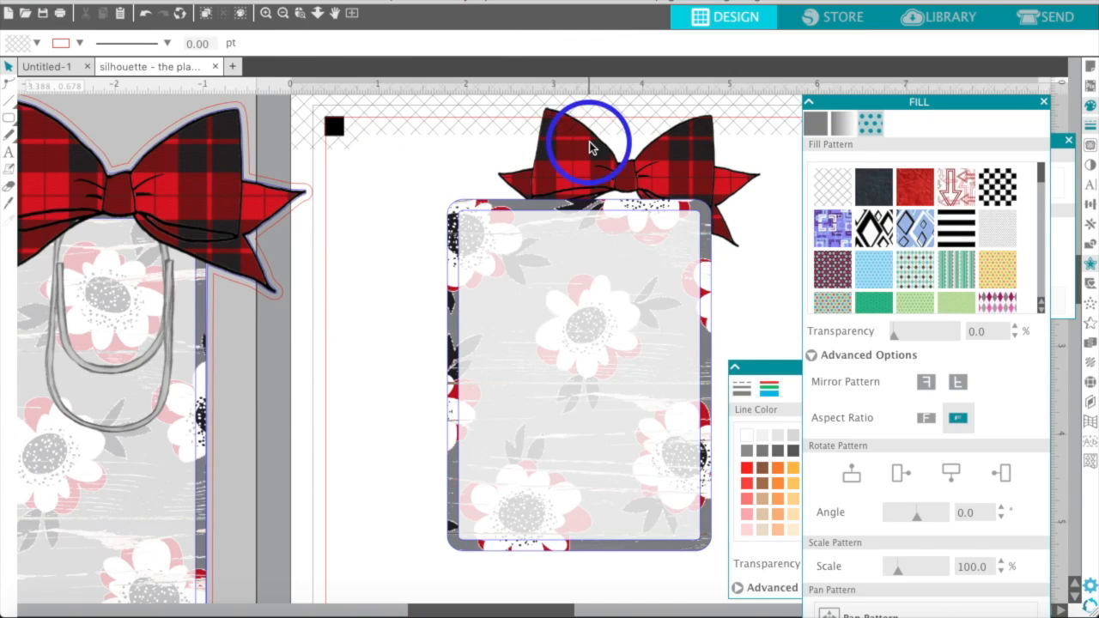
{"action": "left_click", "coordinate": [590, 143]}
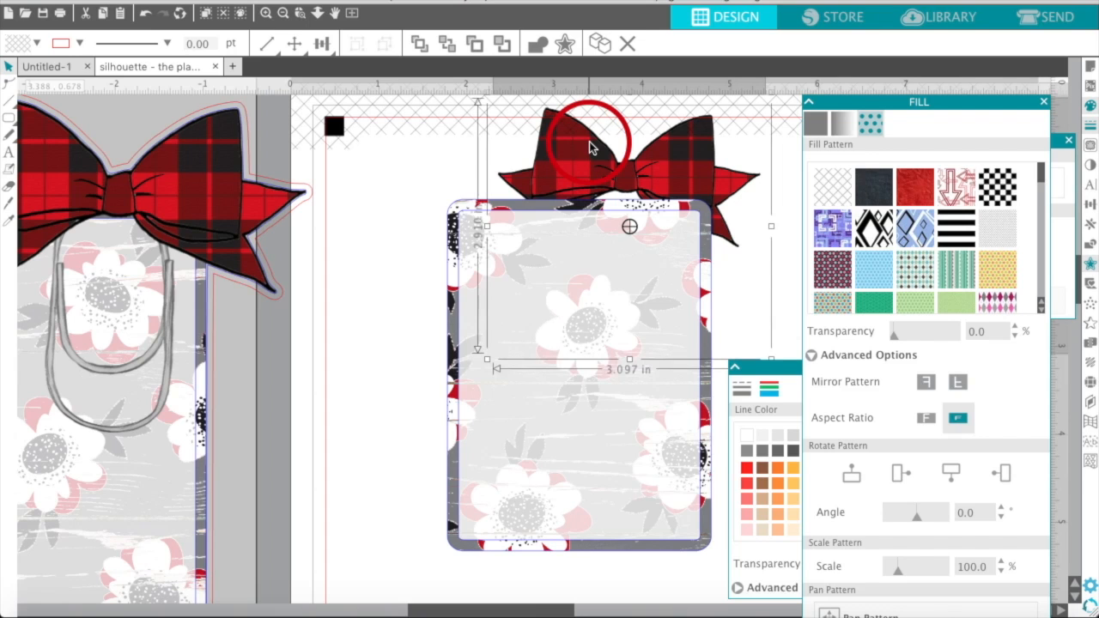
{"action": "right_click", "coordinate": [590, 148]}
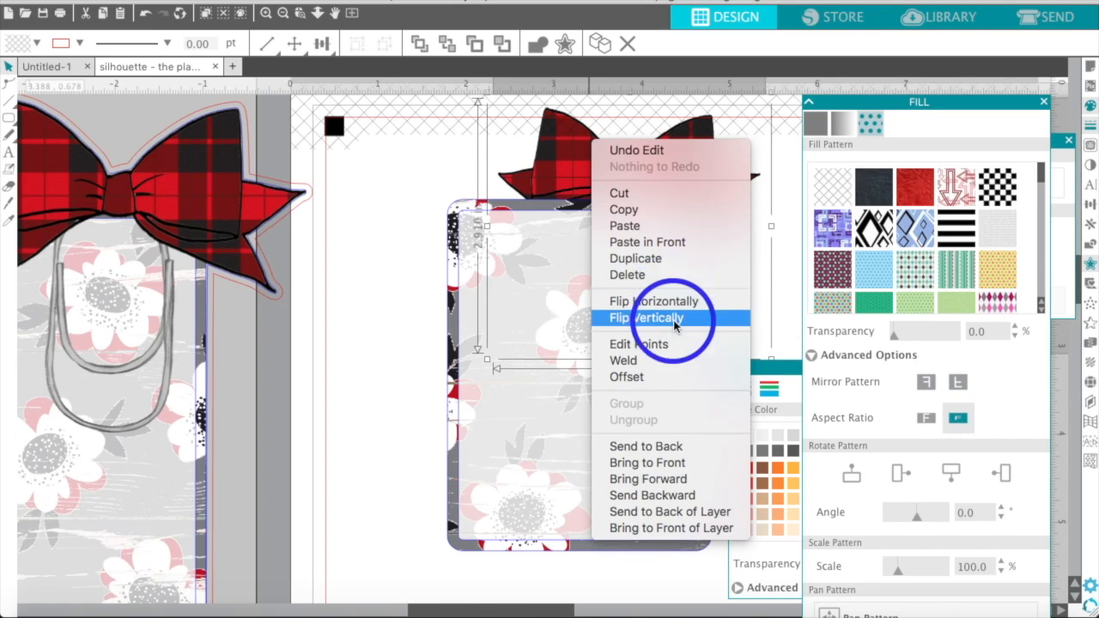
{"action": "left_click", "coordinate": [650, 465]}
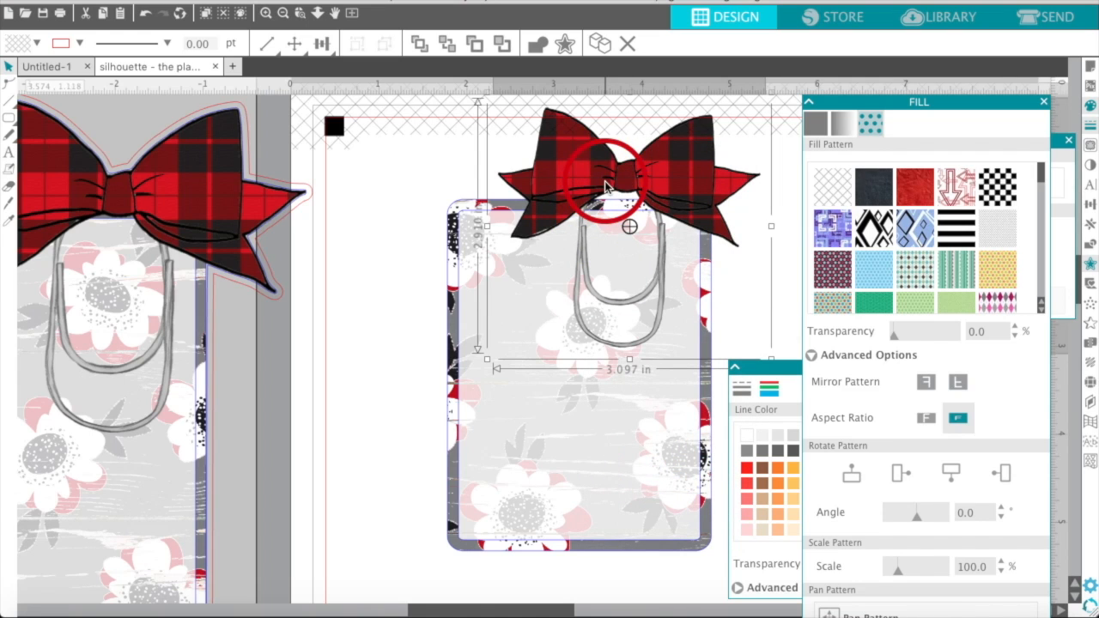
Fine-tune the bow clip's position on the tag by nudging it down and slightly left in small increments.
{"action": "mouse_move", "coordinate": [607, 207]}
{"action": "left_mouse_down"}
{"action": "mouse_move", "coordinate": [608, 174]}
{"action": "mouse_move", "coordinate": [610, 186]}
{"action": "left_mouse_up"}
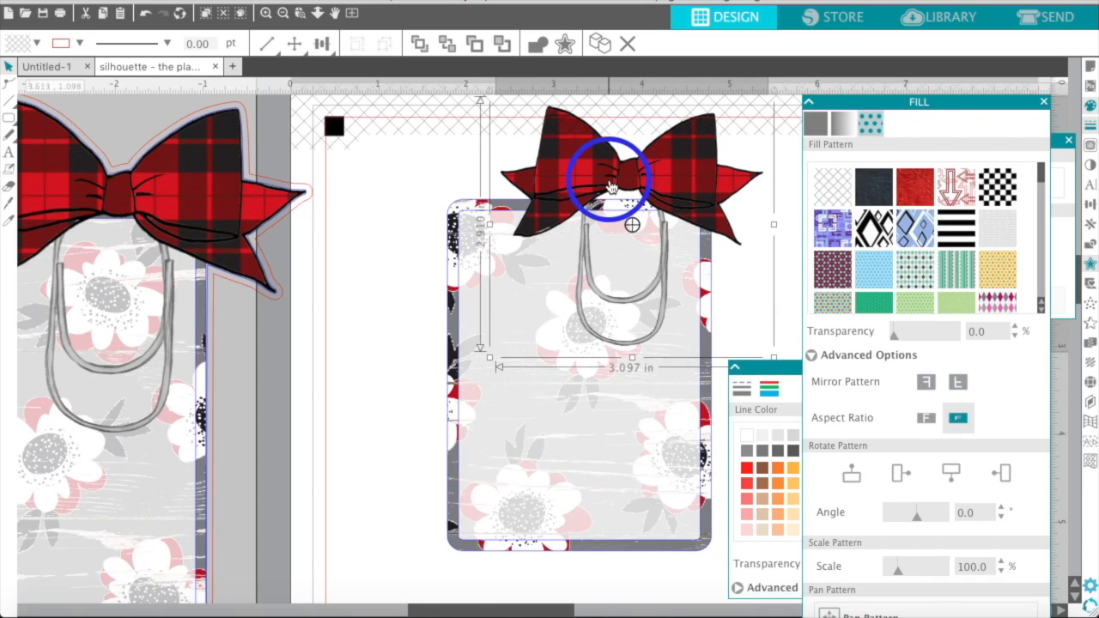
{"action": "key", "text": "Down"}
{"action": "key", "text": "Down"}
{"action": "key", "text": "Down"}
{"action": "key", "text": "Down"}
{"action": "key", "text": "Down"}
{"action": "key", "text": "Down"}
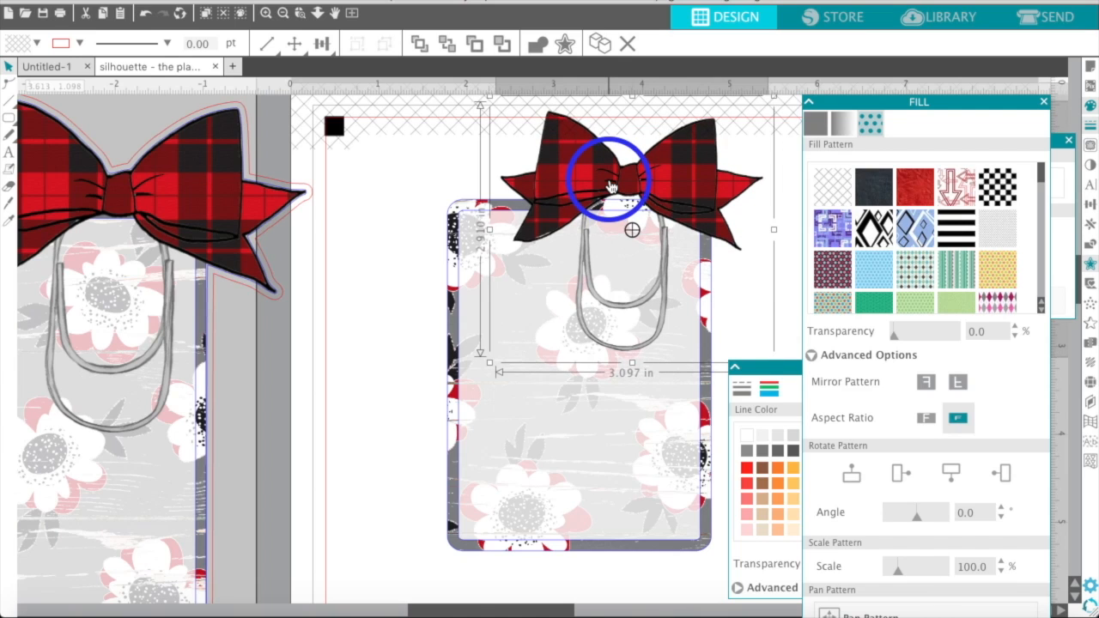
{"action": "key", "text": "Down"}
{"action": "key", "text": "Down"}
{"action": "key", "text": "Down"}
{"action": "key", "text": "Down"}
{"action": "key", "text": "Down"}
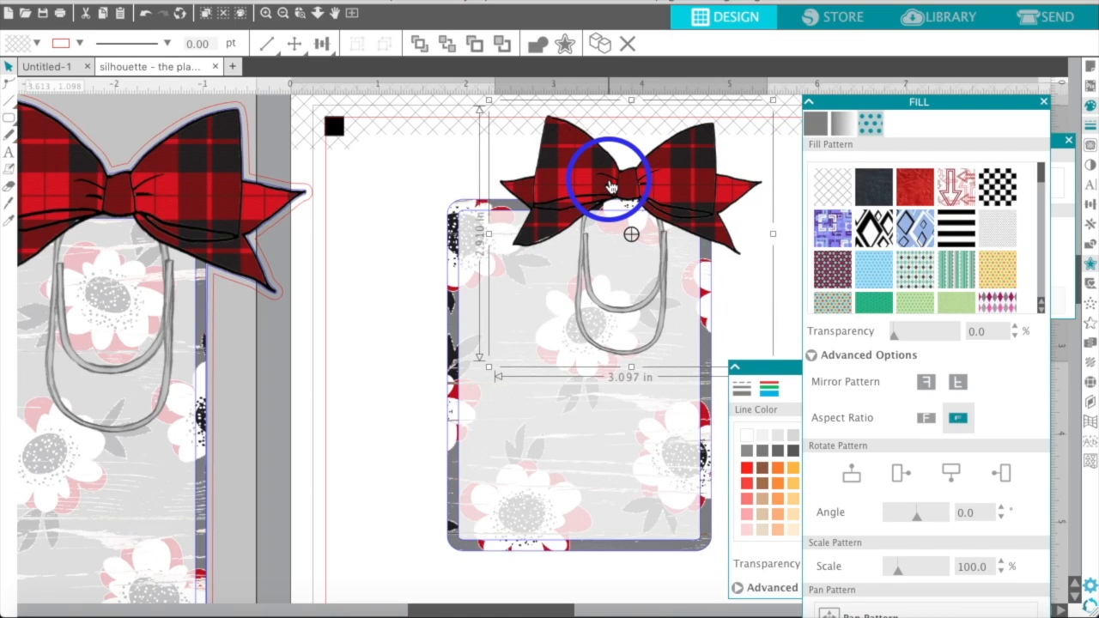
{"action": "key", "text": "Left"}
{"action": "key", "text": "Left"}
{"action": "key", "text": "Left"}
{"action": "key", "text": "Left"}
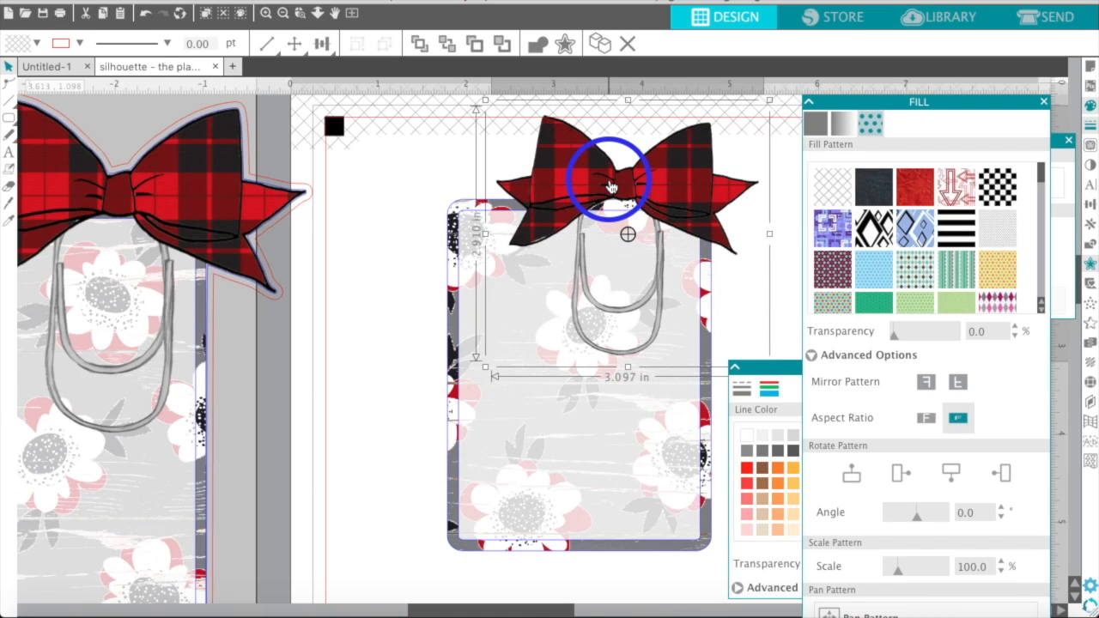
{"action": "key", "text": "Left"}
{"action": "key", "text": "Left"}
{"action": "key", "text": "Right"}
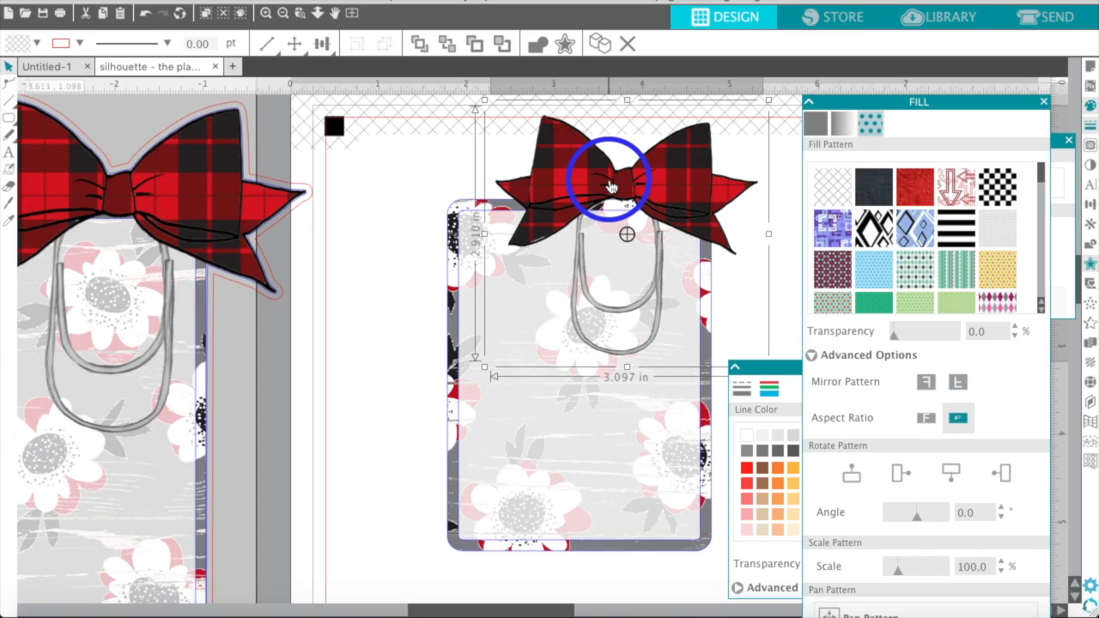
Center the bow clip across the tag's upper edge and scale it down proportionally to about 3.03 in wide.
{"action": "left_click_drag", "start_coordinate": [593, 175], "coordinate": [548, 184]}
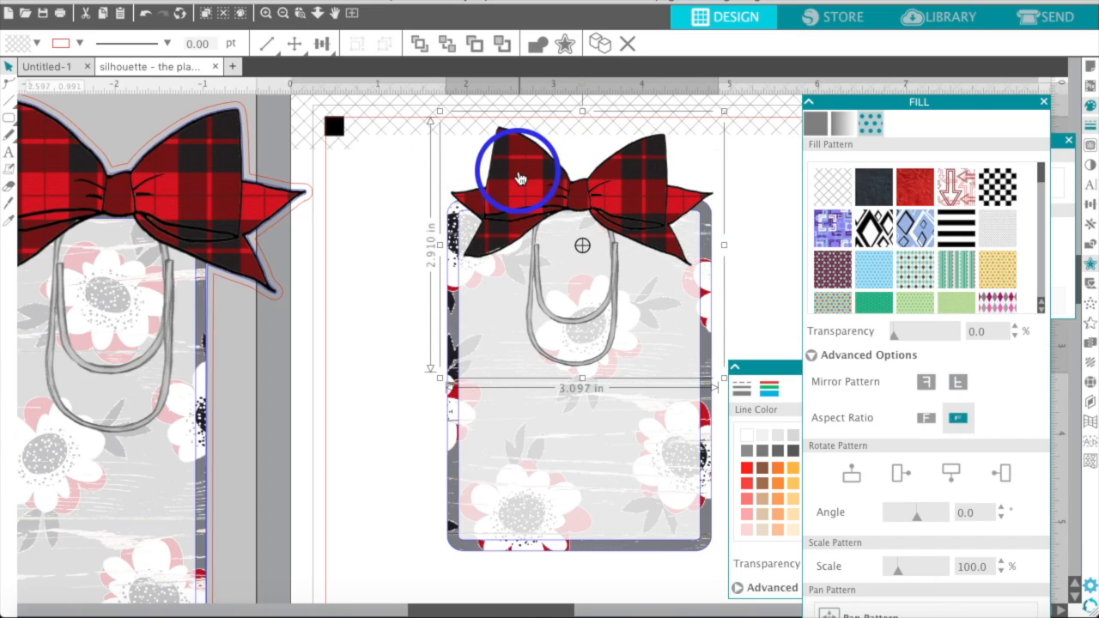
{"action": "left_click_drag", "start_coordinate": [519, 178], "coordinate": [518, 176]}
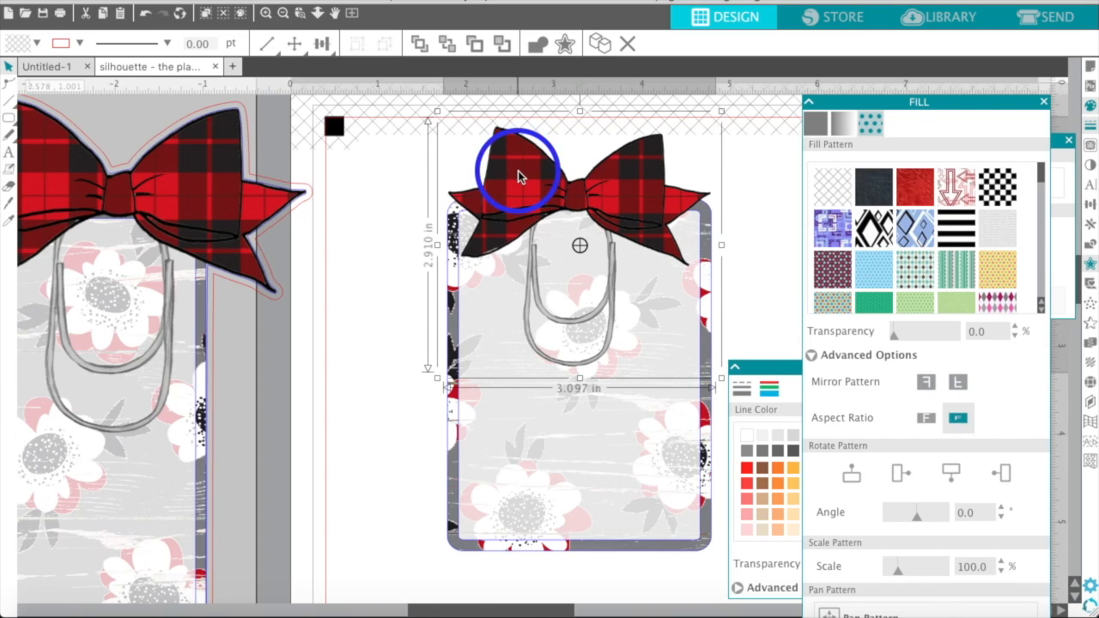
{"action": "left_click_drag", "start_coordinate": [435, 380], "coordinate": [442, 372]}
{"action": "key", "text": "Left"}
{"action": "key", "text": "Left"}
{"action": "key", "text": "Left"}
{"action": "key", "text": "Left"}
{"action": "key", "text": "Left"}
{"action": "key", "text": "Left"}
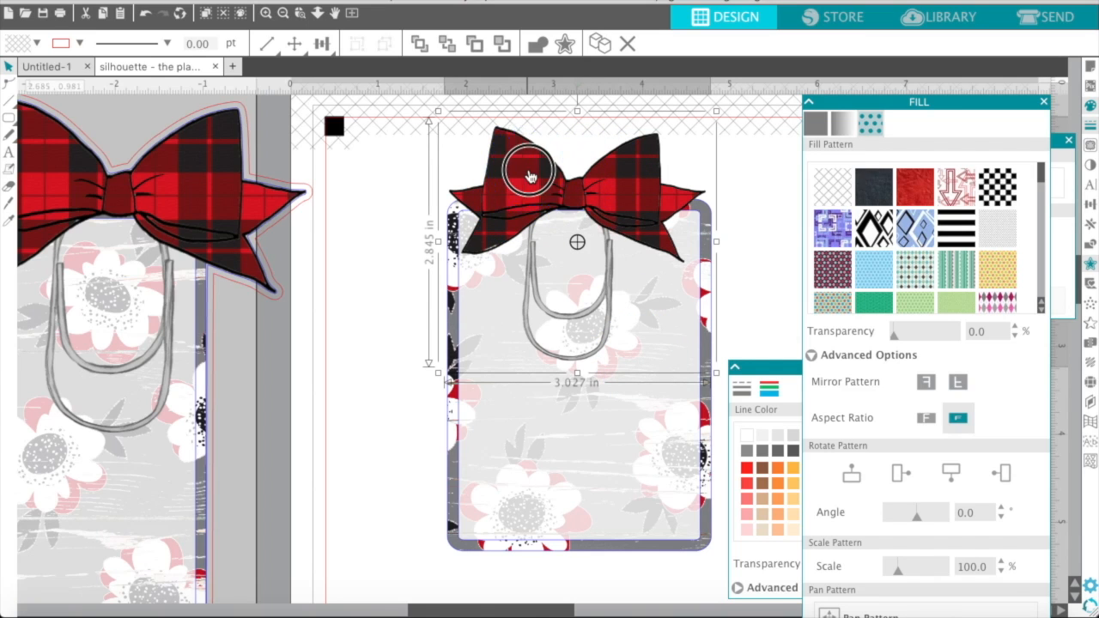
Move the bow clip off-center toward the tag's upper right corner and deselect it.
{"action": "left_click_drag", "start_coordinate": [529, 176], "coordinate": [591, 168]}
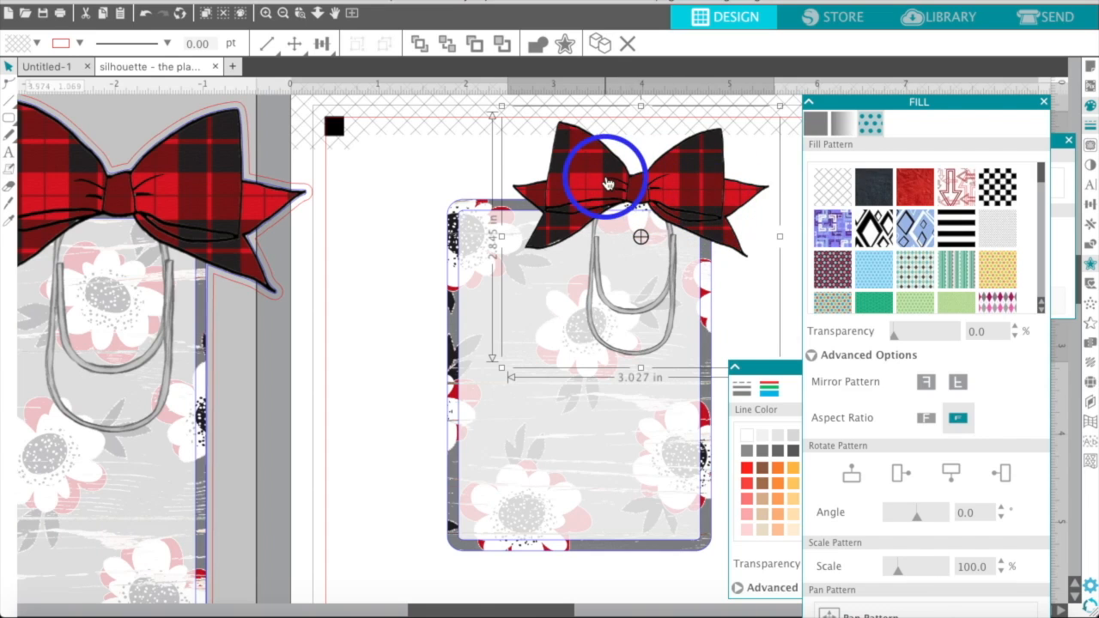
{"action": "left_click", "coordinate": [429, 168]}
Select the tag's outer rounded rectangle, close the fill settings and set its line color to black.
{"action": "scroll", "coordinate": [429, 169], "scroll_direction": "right", "scroll_amount": 2}
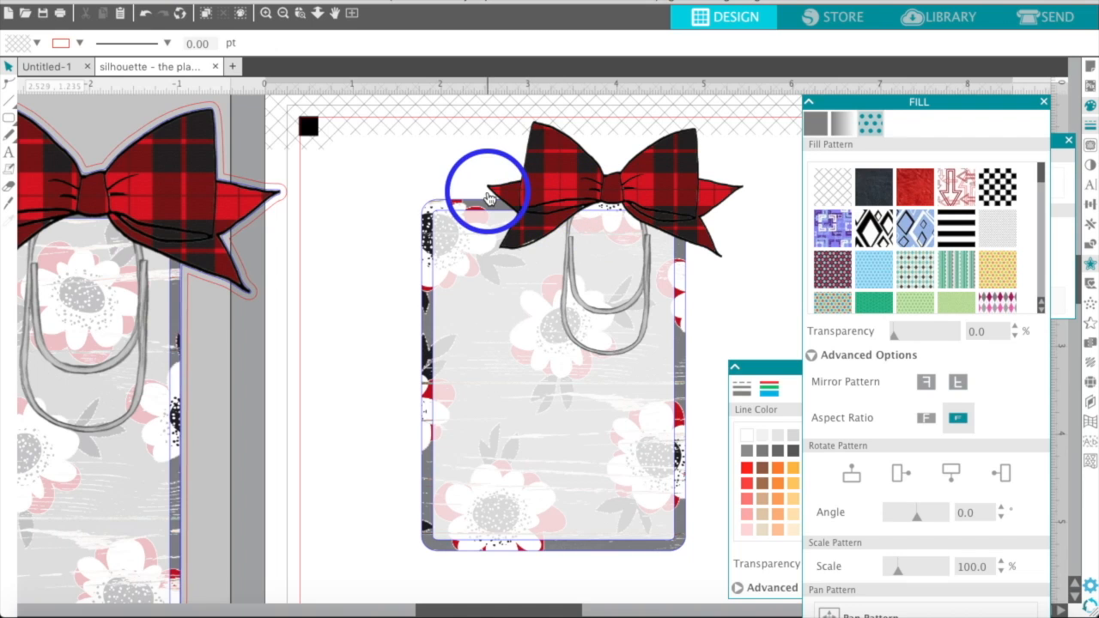
{"action": "left_click", "coordinate": [462, 207]}
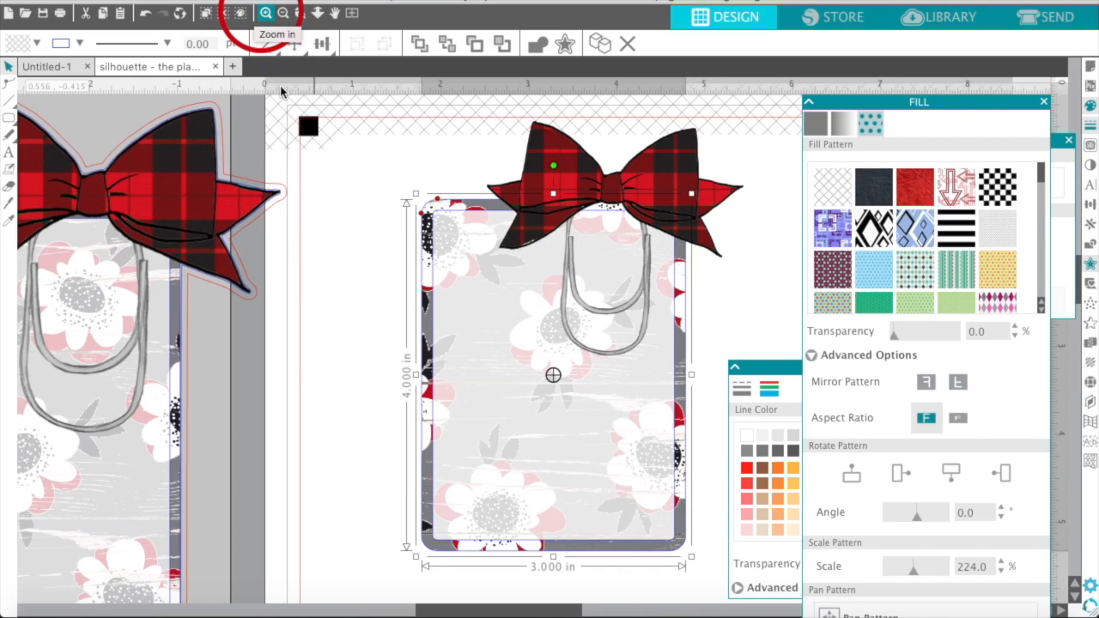
{"action": "scroll", "coordinate": [343, 209], "scroll_direction": "up", "scroll_amount": 3}
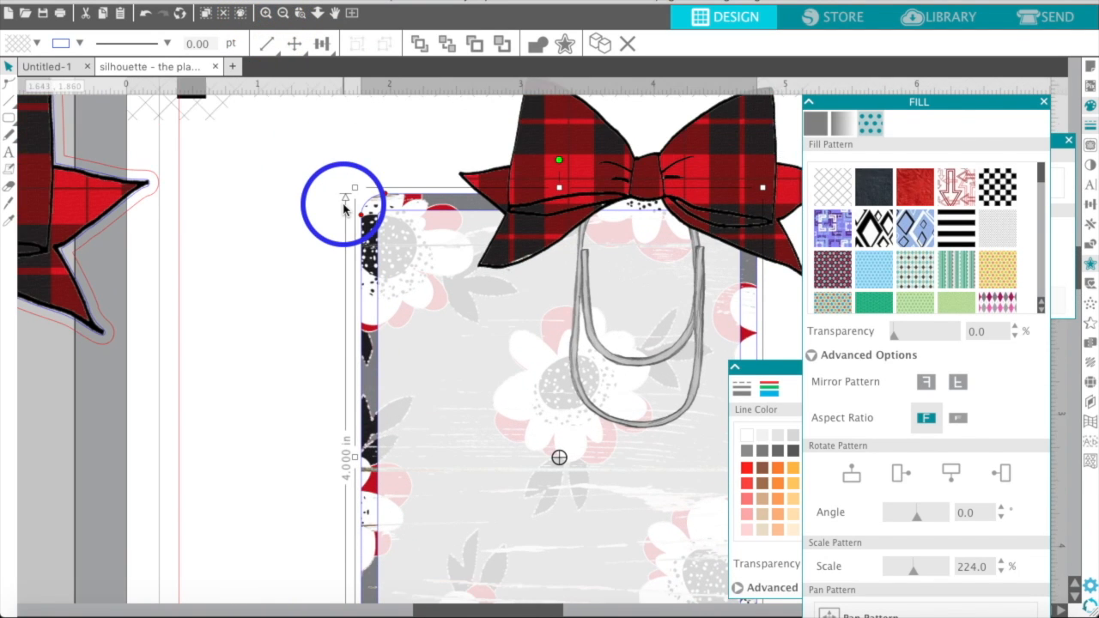
{"action": "scroll", "coordinate": [987, 107], "scroll_direction": "right", "scroll_amount": 2}
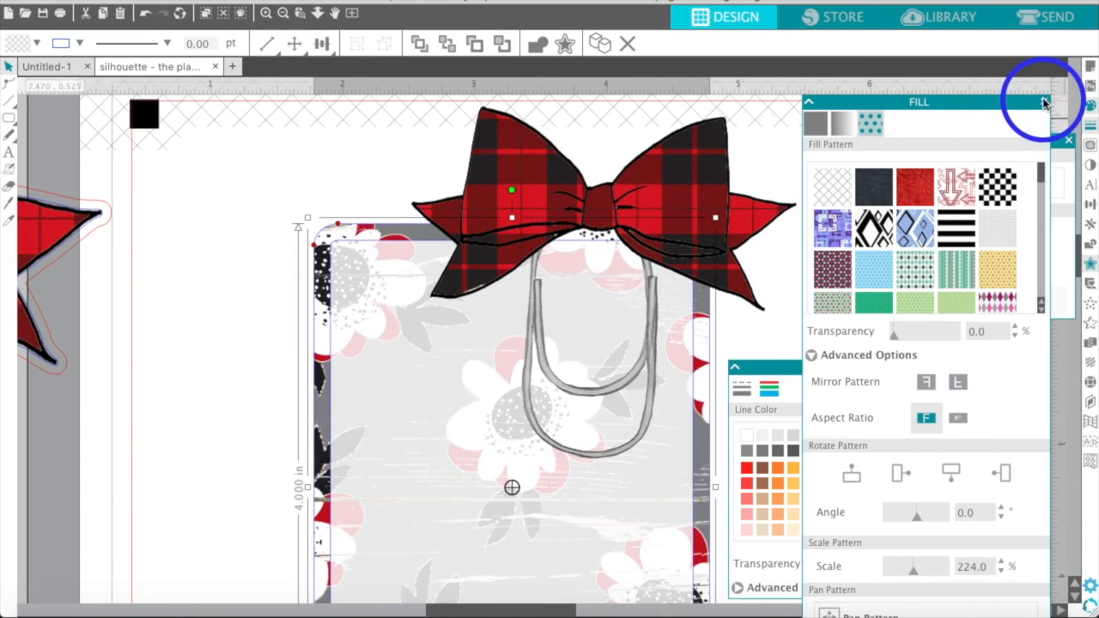
{"action": "left_click", "coordinate": [1045, 104]}
{"action": "left_click", "coordinate": [766, 396]}
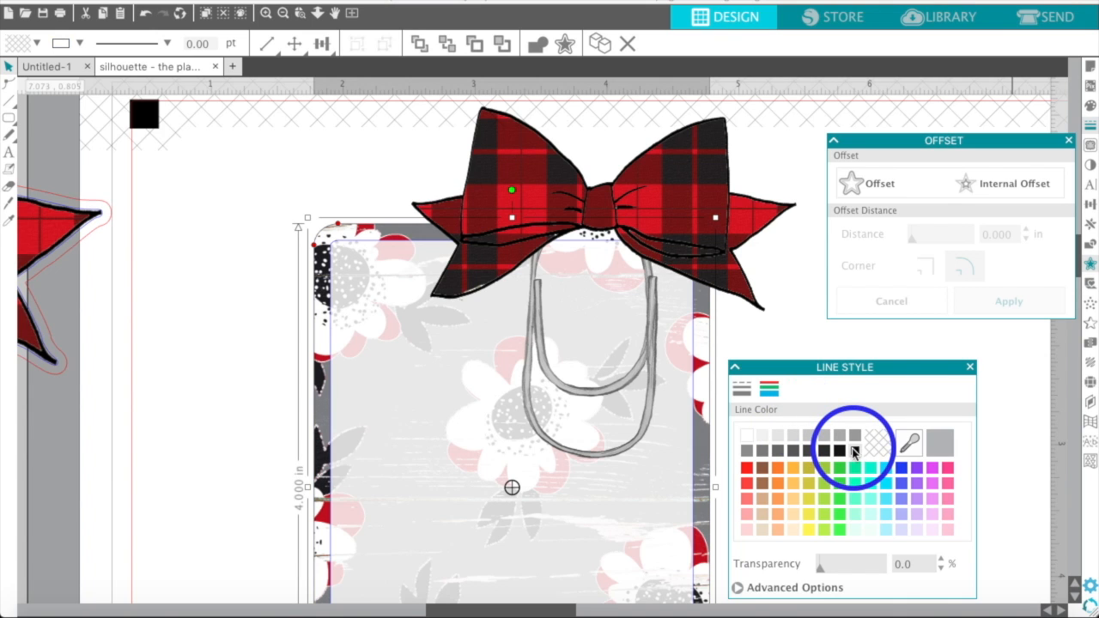
Set the outer rounded rectangle's line thickness to 2 pt with the solid line style.
{"action": "left_click", "coordinate": [739, 392]}
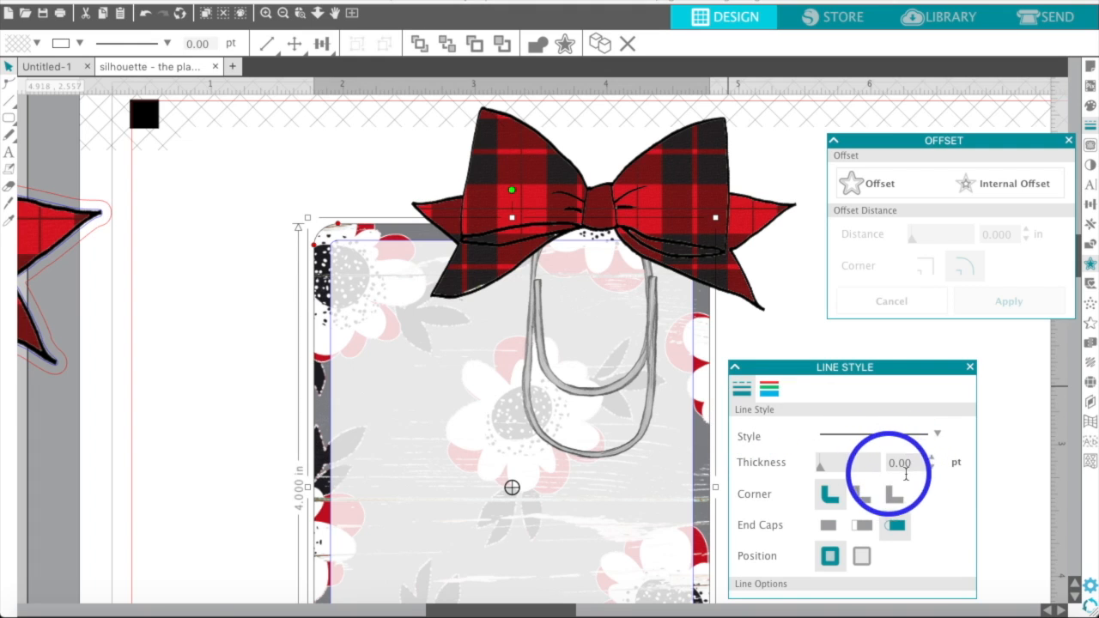
{"action": "left_click", "coordinate": [937, 438]}
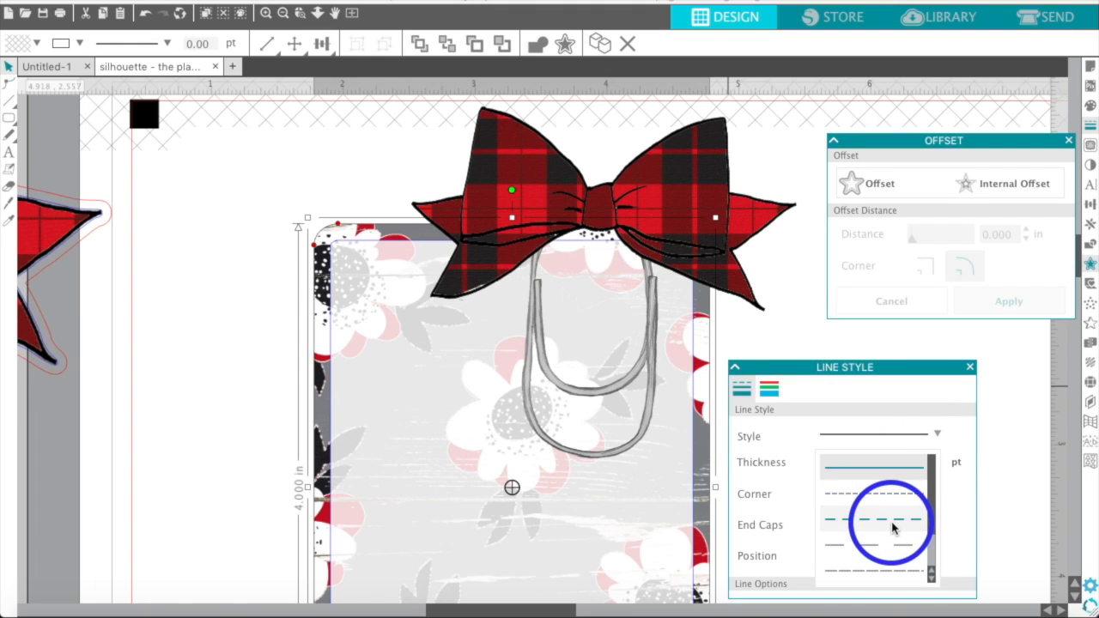
{"action": "scroll", "coordinate": [893, 528], "scroll_direction": "down", "scroll_amount": 1}
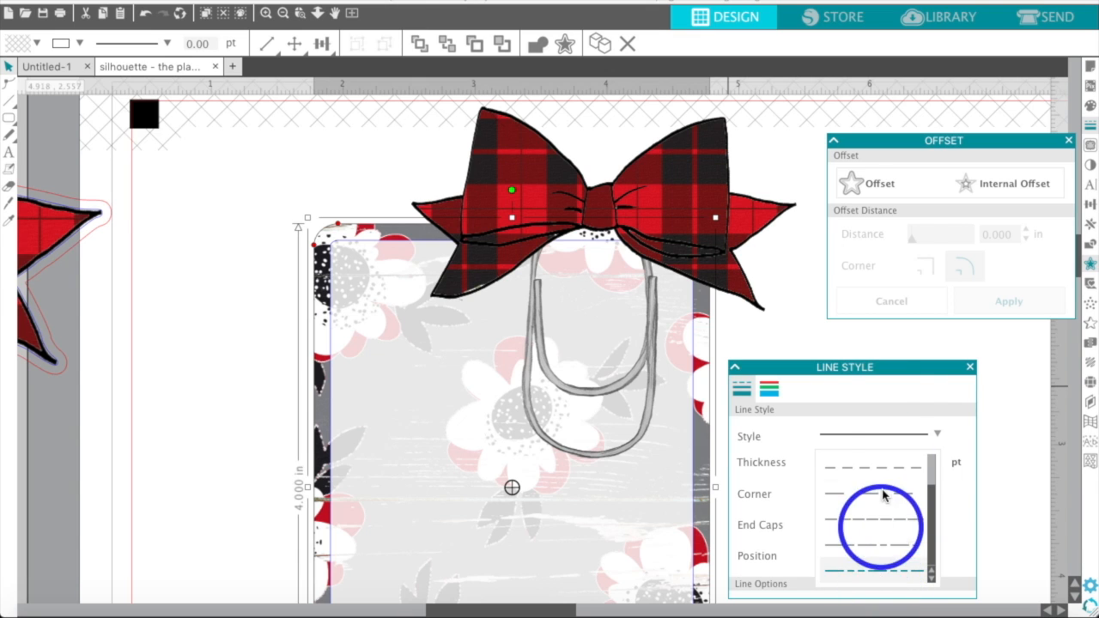
{"action": "left_click", "coordinate": [882, 393]}
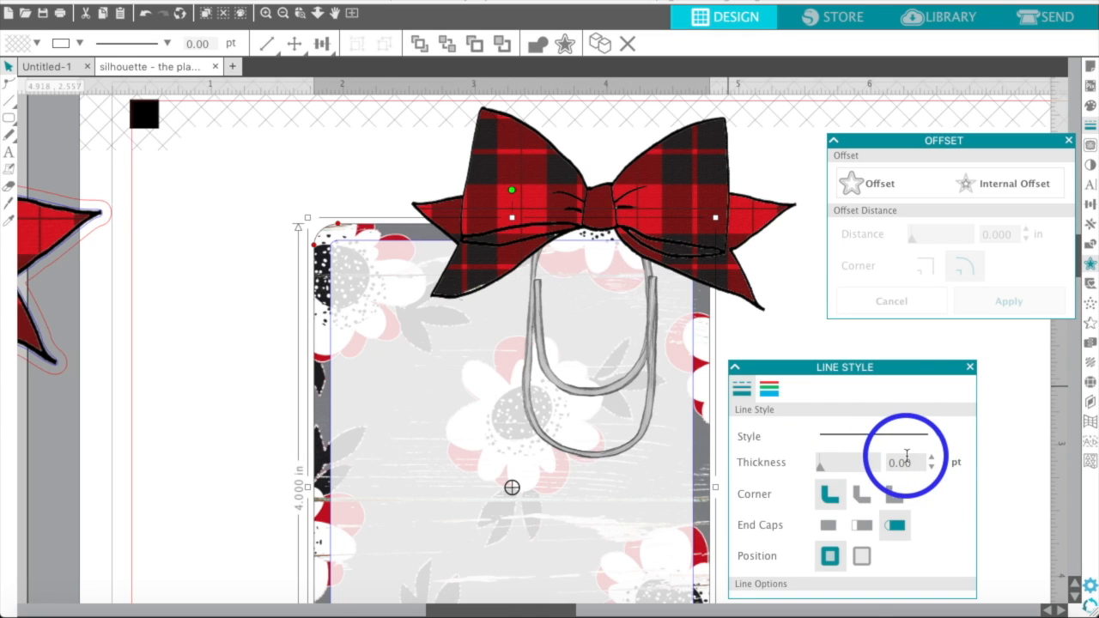
{"action": "left_click", "coordinate": [862, 451]}
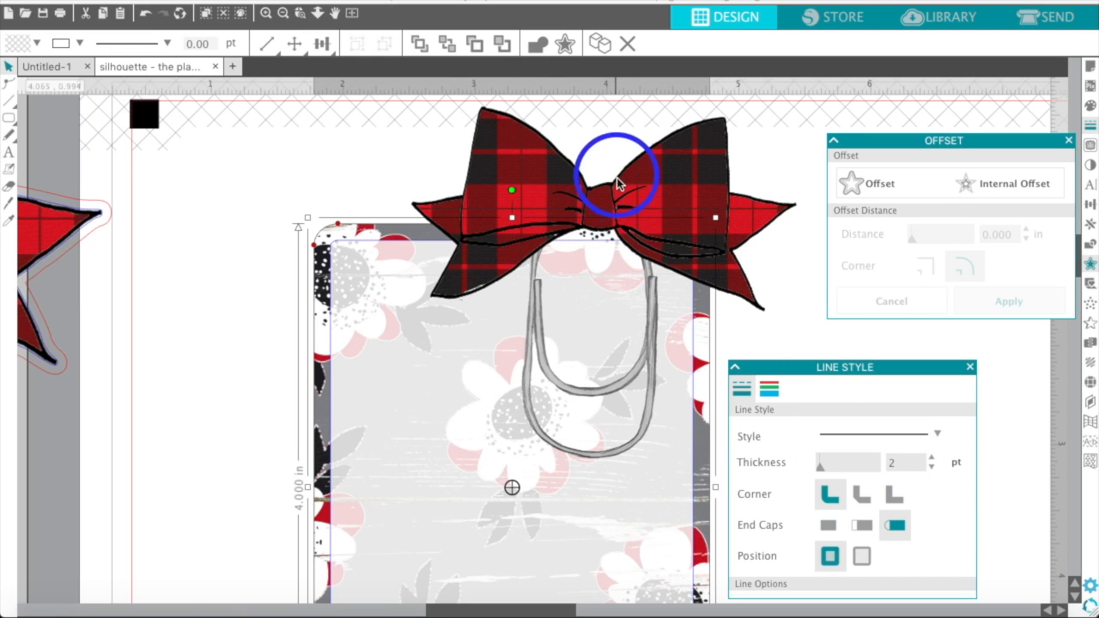
{"action": "left_click", "coordinate": [902, 462]}
{"action": "type", "text": "2"}
{"action": "key", "text": "Return"}
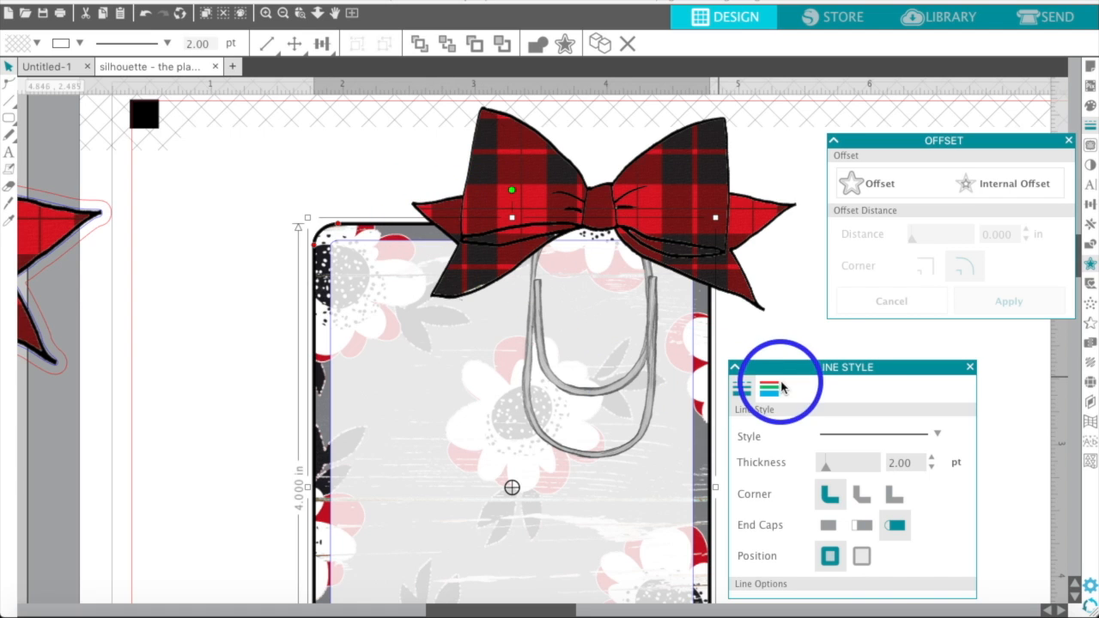
{"action": "left_click", "coordinate": [284, 14]}
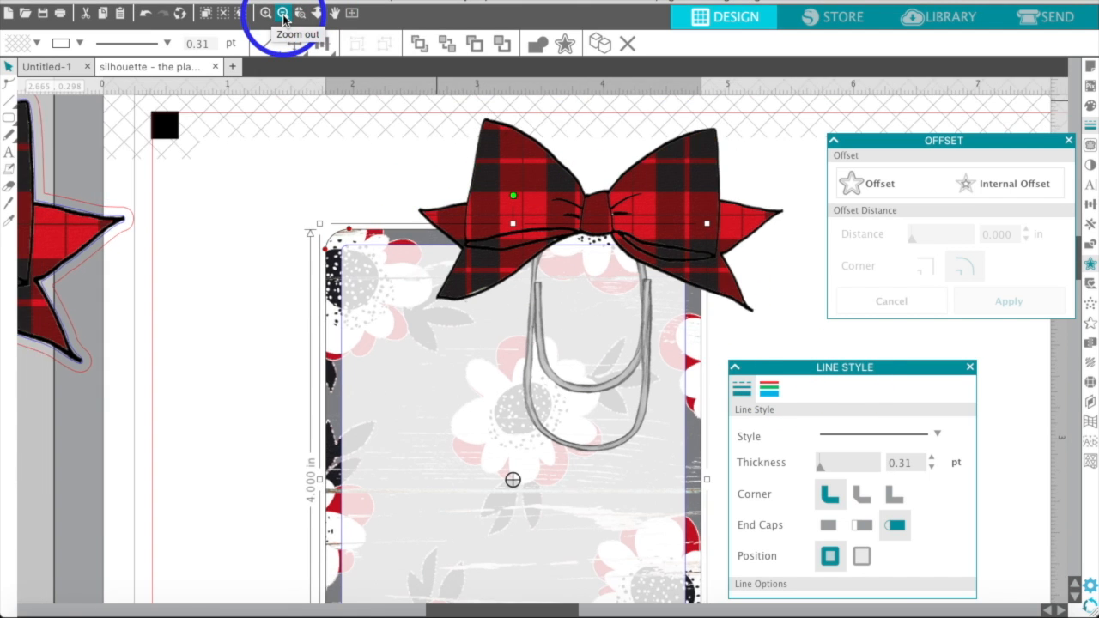
{"action": "left_click", "coordinate": [285, 13]}
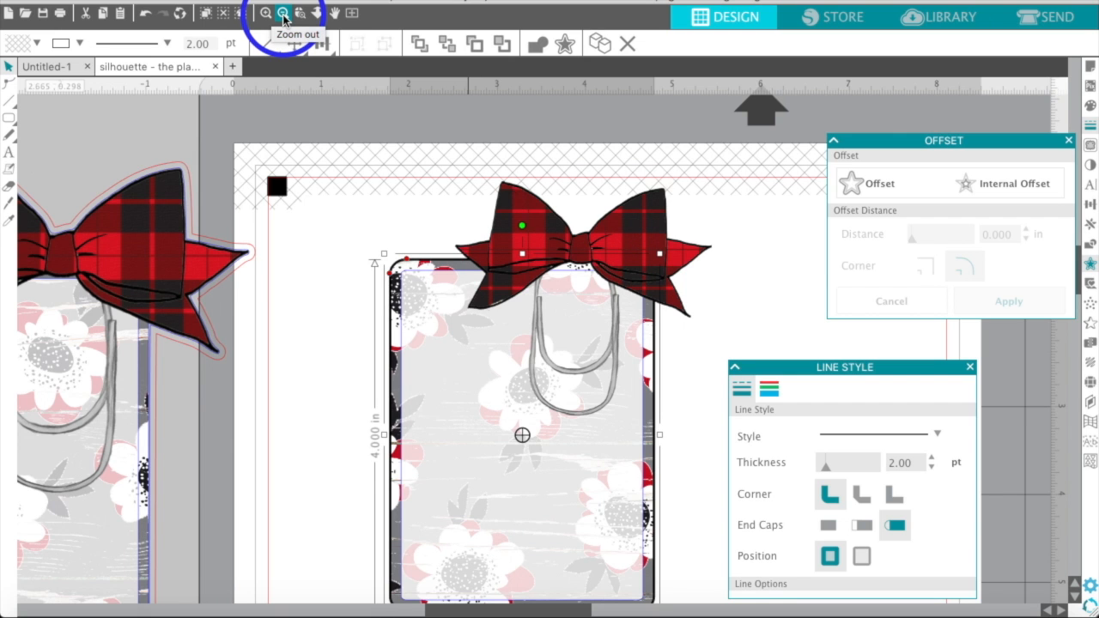
{"action": "left_click", "coordinate": [284, 13]}
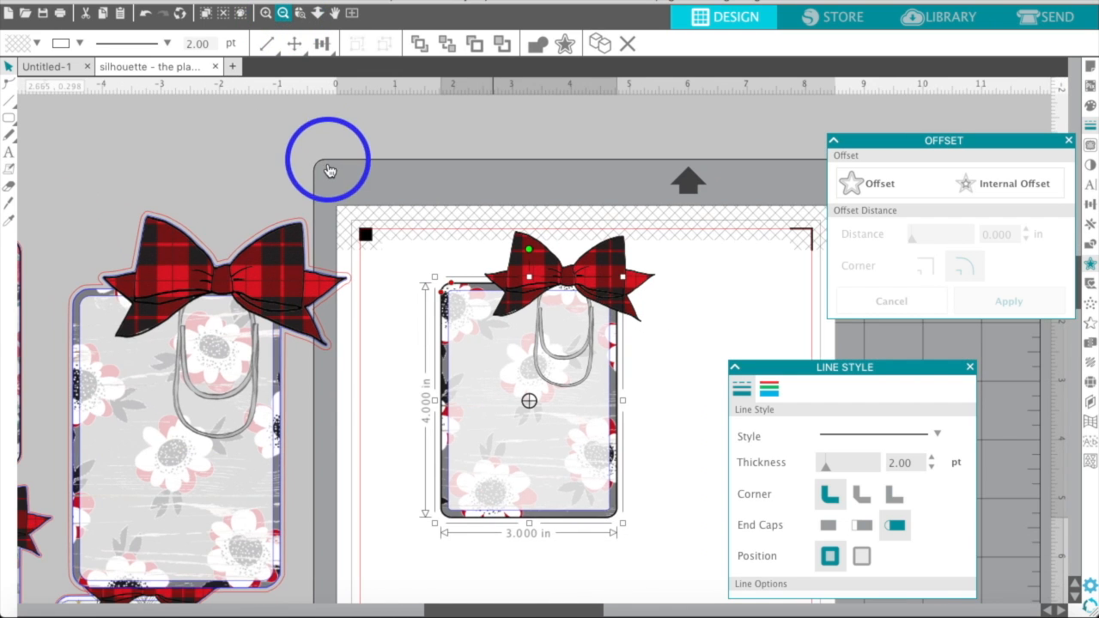
{"action": "left_click", "coordinate": [433, 213]}
{"action": "left_click_drag", "start_coordinate": [396, 152], "coordinate": [632, 522]}
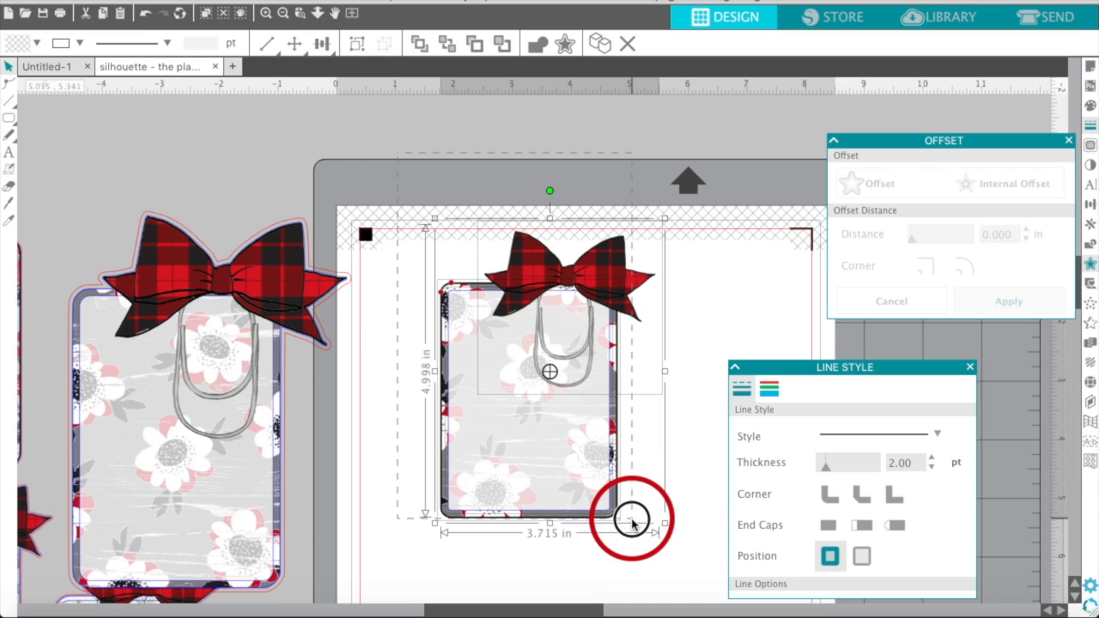
{"action": "right_click", "coordinate": [525, 372]}
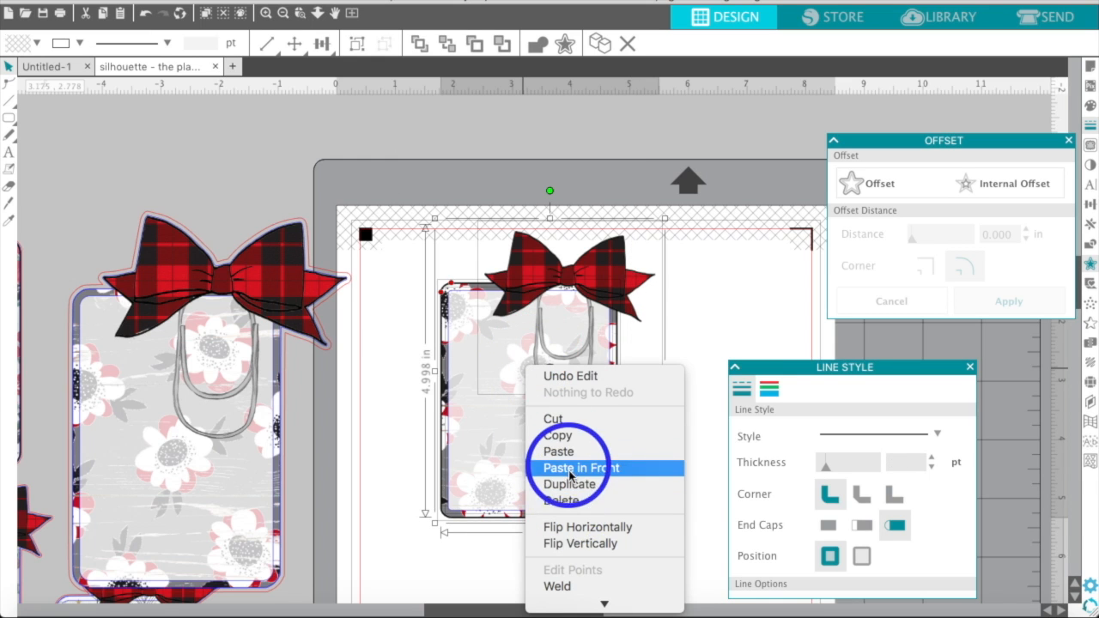
{"action": "mouse_move", "coordinate": [567, 607]}
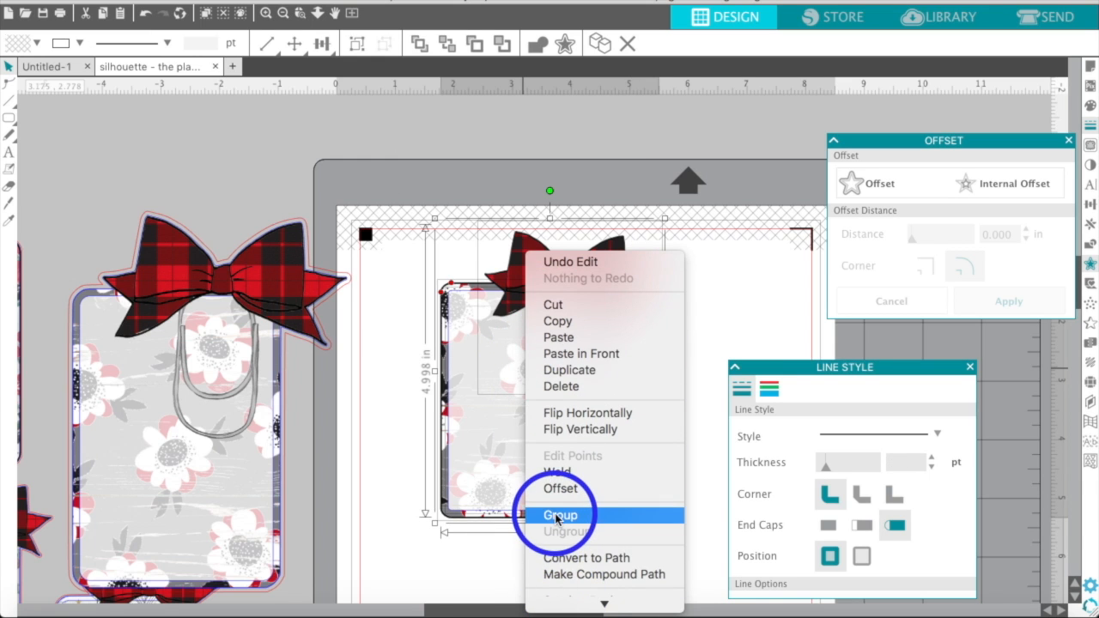
{"action": "left_click", "coordinate": [392, 491]}
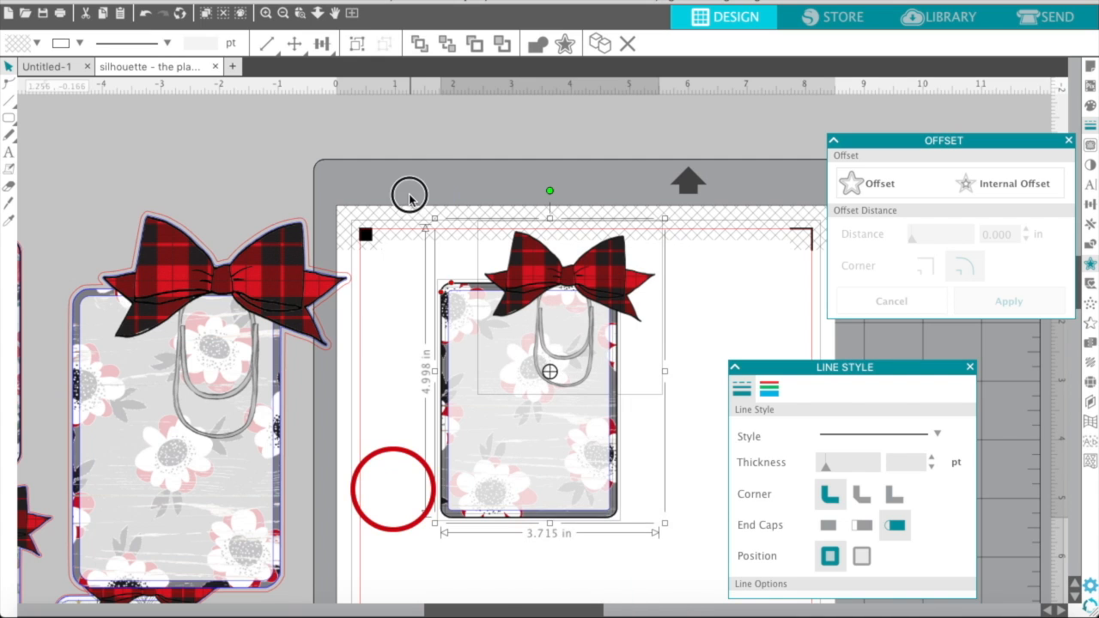
Copy all parts of the tag, paste a duplicate and move it off the page to the right of the mat.
{"action": "left_click_drag", "start_coordinate": [409, 196], "coordinate": [627, 546]}
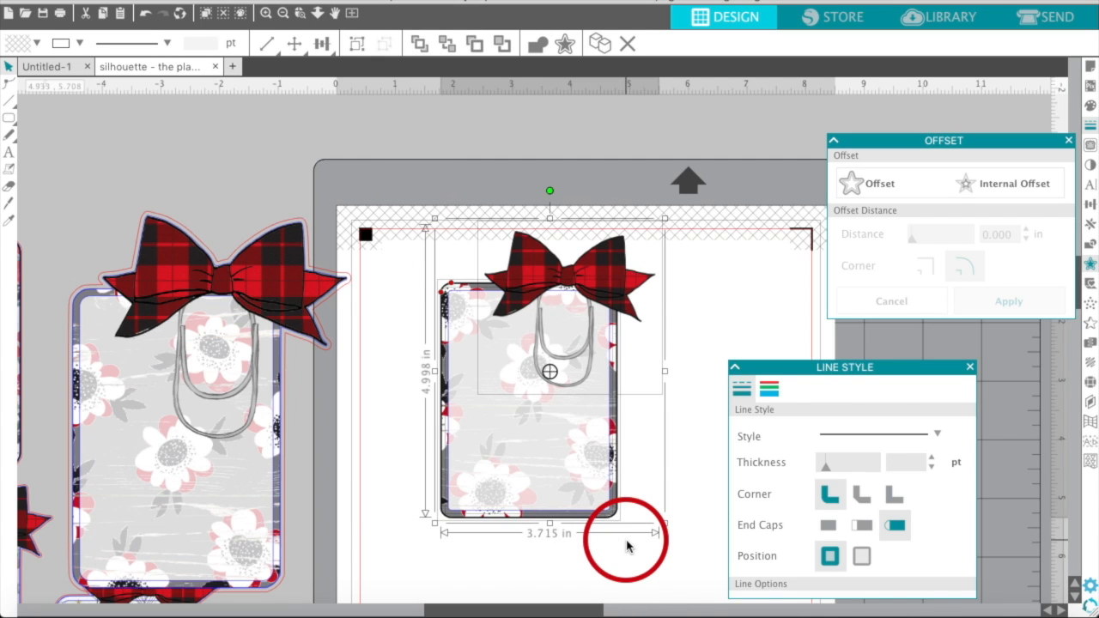
{"action": "right_click", "coordinate": [592, 449]}
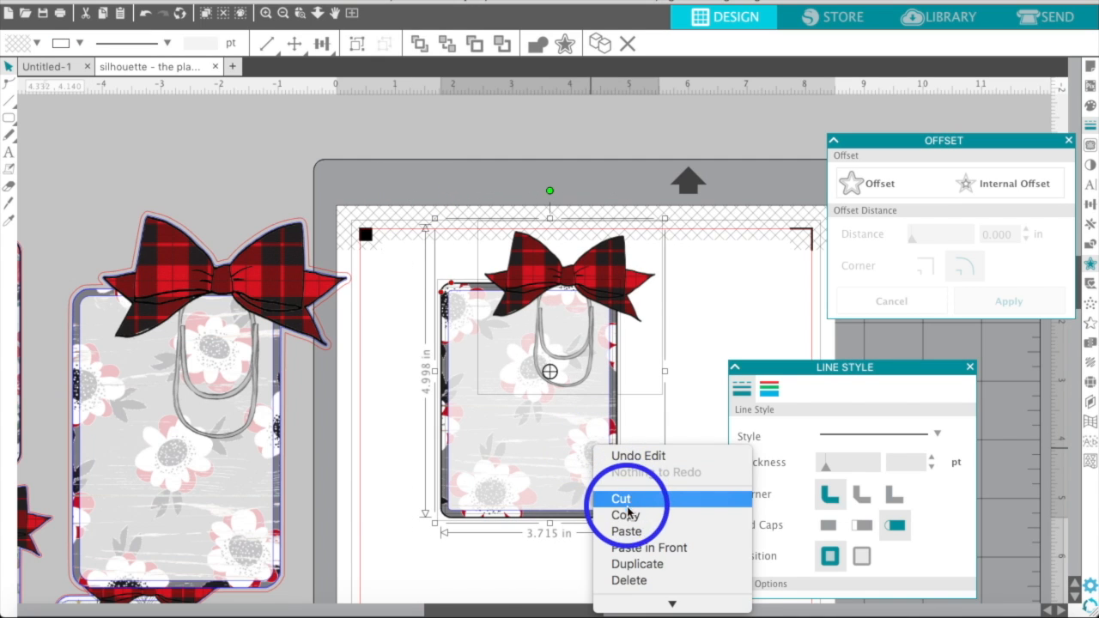
{"action": "left_click", "coordinate": [626, 516]}
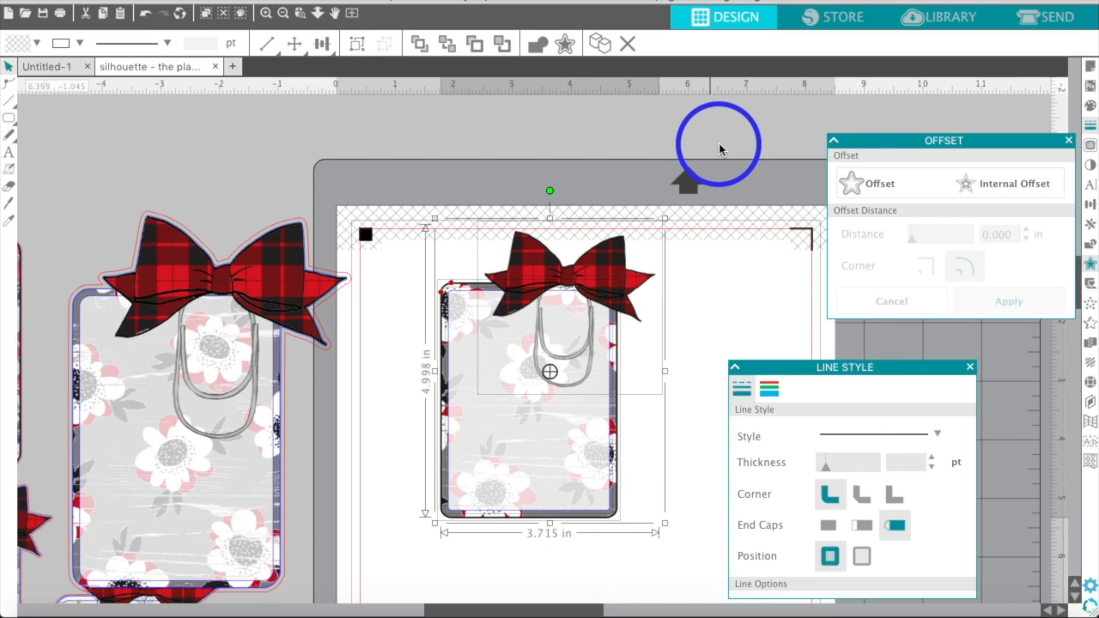
{"action": "right_click", "coordinate": [717, 151]}
{"action": "left_click", "coordinate": [754, 227]}
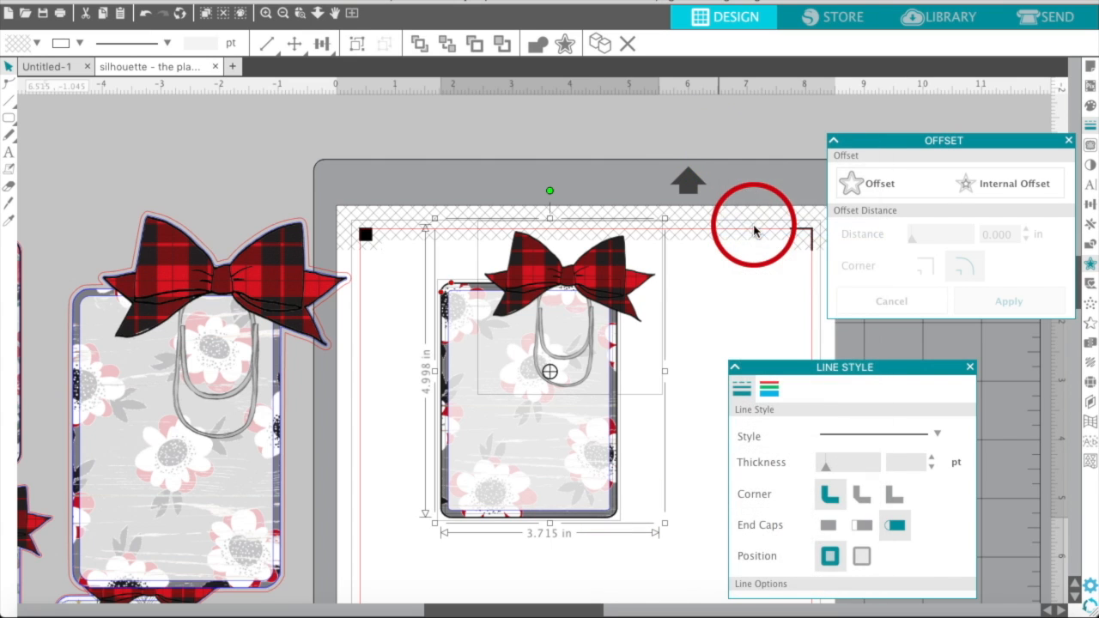
{"action": "left_click_drag", "start_coordinate": [576, 307], "coordinate": [960, 163]}
{"action": "left_click", "coordinate": [697, 309]}
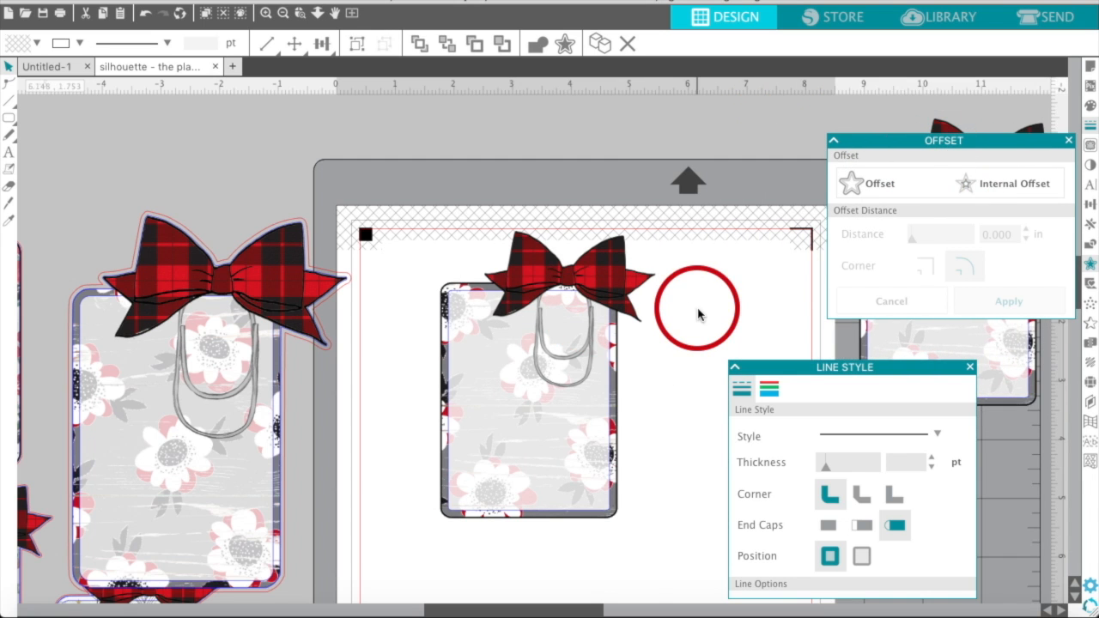
Group all parts of the tag on the page and move the group slightly lower on the page.
{"action": "left_click_drag", "start_coordinate": [473, 240], "coordinate": [554, 387]}
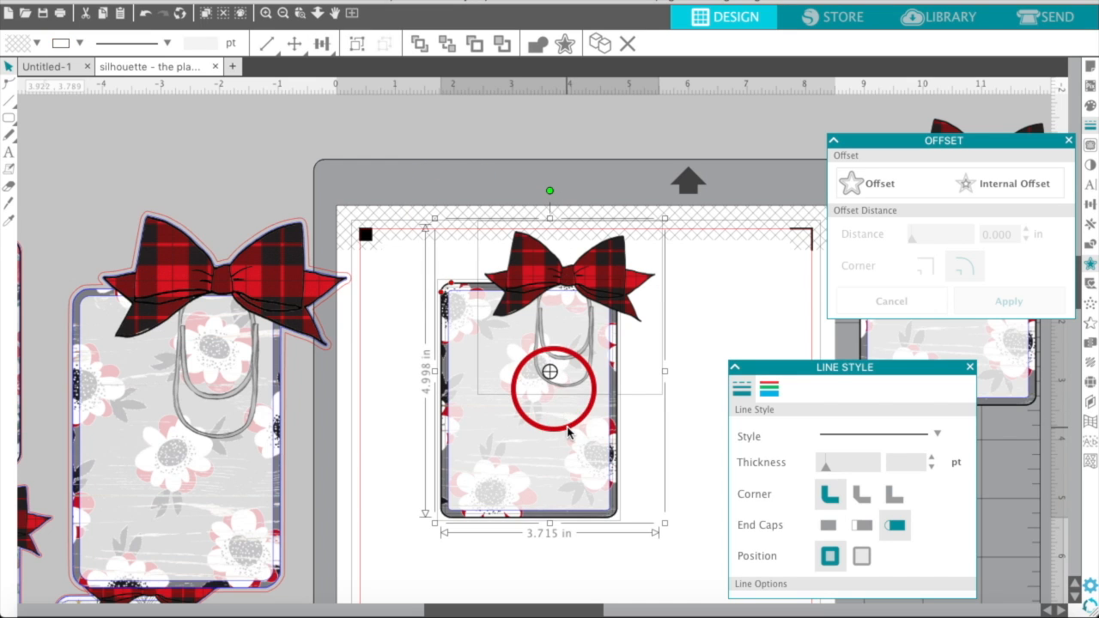
{"action": "right_click", "coordinate": [568, 432]}
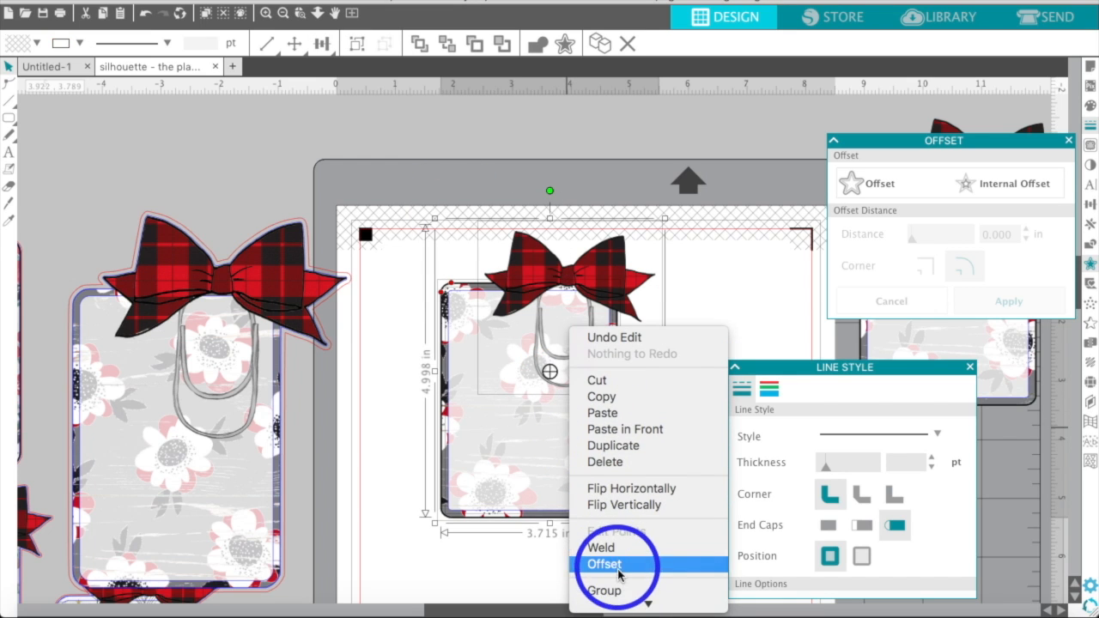
{"action": "left_click", "coordinate": [611, 590]}
{"action": "left_click", "coordinate": [414, 353]}
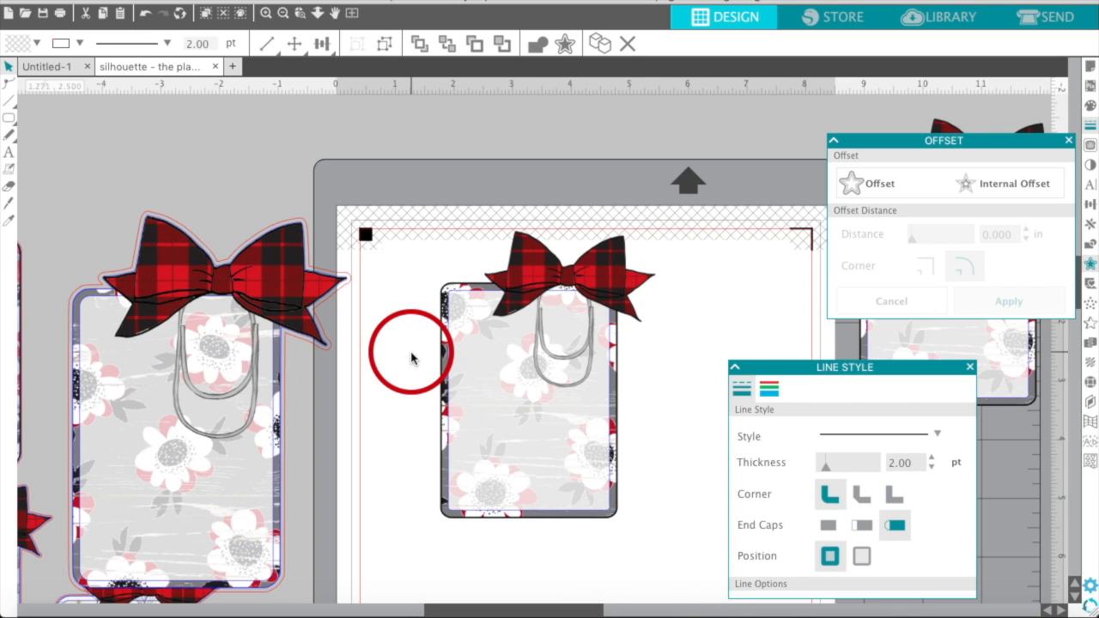
{"action": "left_click_drag", "start_coordinate": [527, 295], "coordinate": [539, 353]}
{"action": "scroll", "coordinate": [540, 353], "scroll_direction": "down", "scroll_amount": 3}
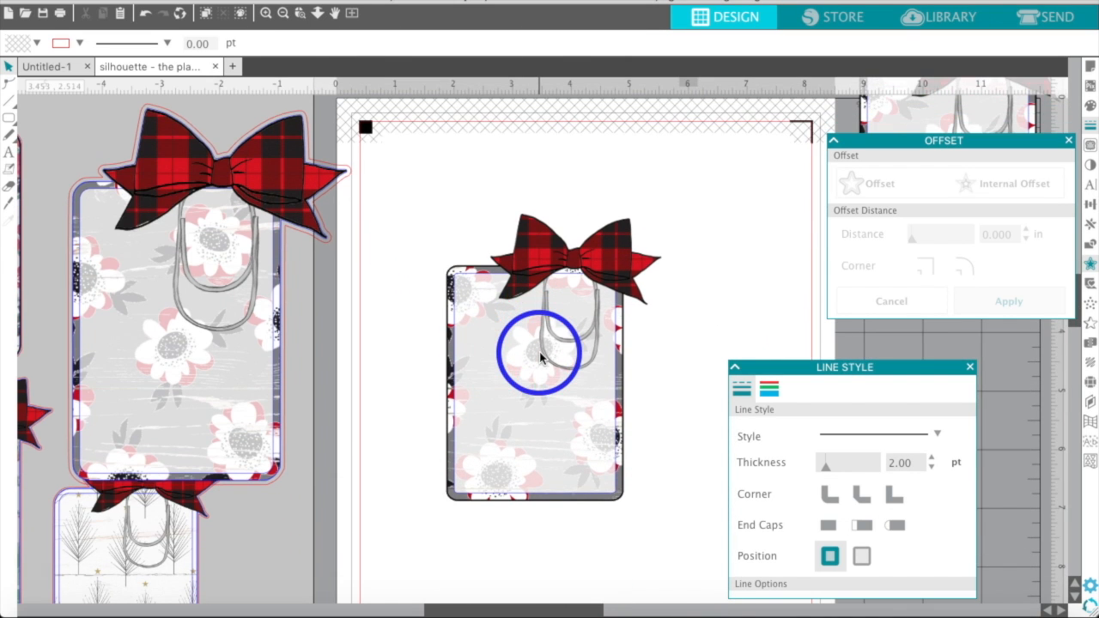
Trace the outer edge of the grouped tag, using an area of about 4.6 x 5.9 in around it and a 100% threshold.
{"action": "left_click", "coordinate": [1089, 147]}
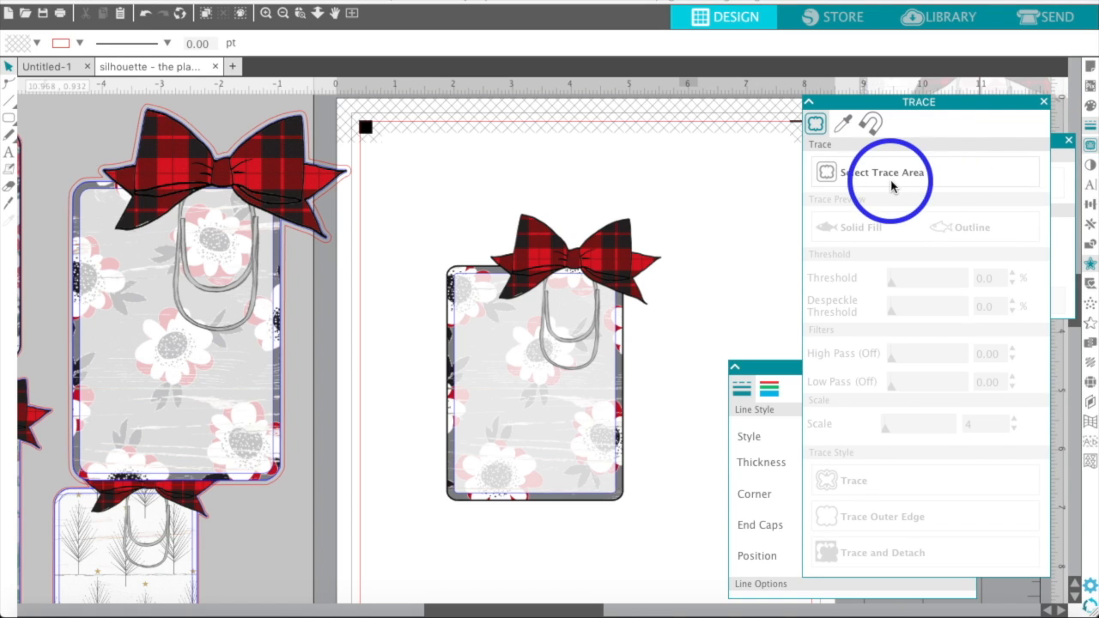
{"action": "left_click", "coordinate": [842, 172]}
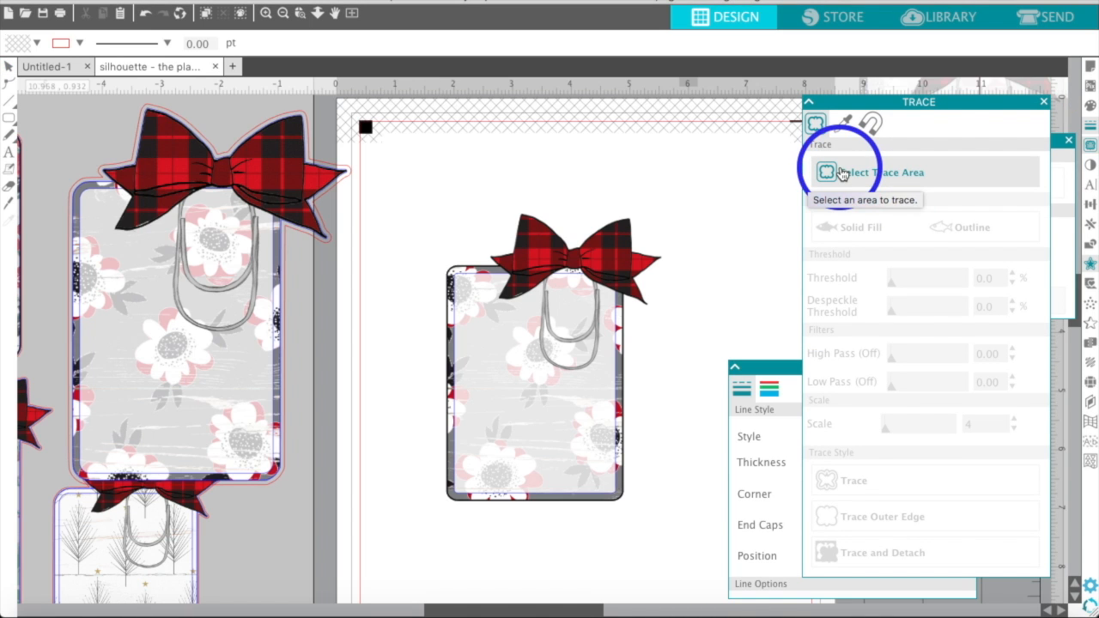
{"action": "left_click_drag", "start_coordinate": [403, 181], "coordinate": [615, 403]}
{"action": "left_click_drag", "start_coordinate": [646, 459], "coordinate": [672, 522]}
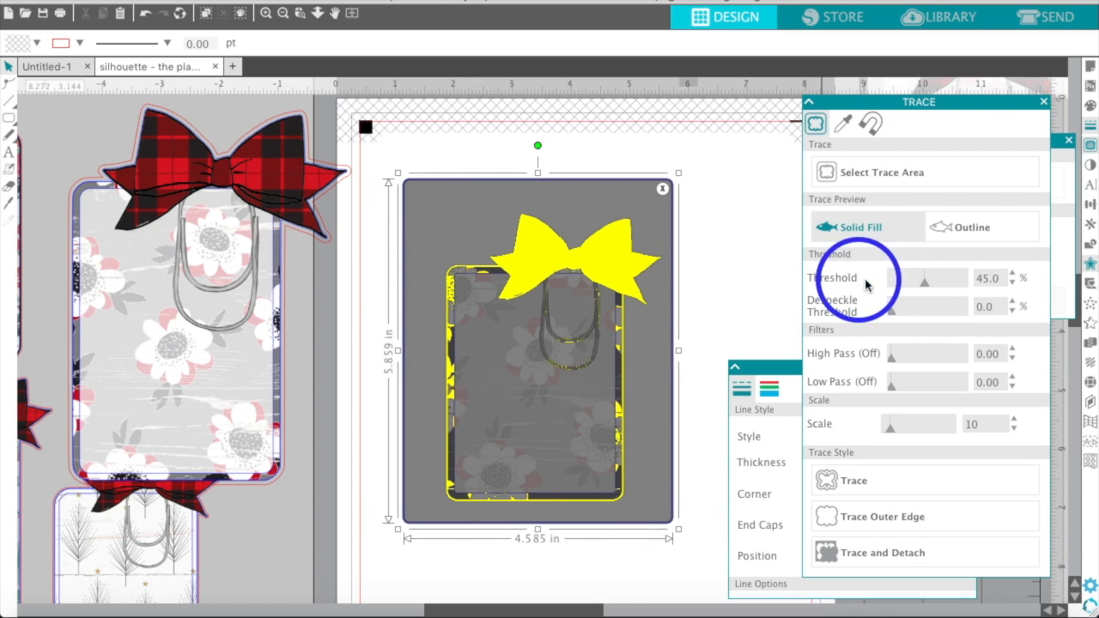
{"action": "left_click_drag", "start_coordinate": [924, 282], "coordinate": [936, 286]}
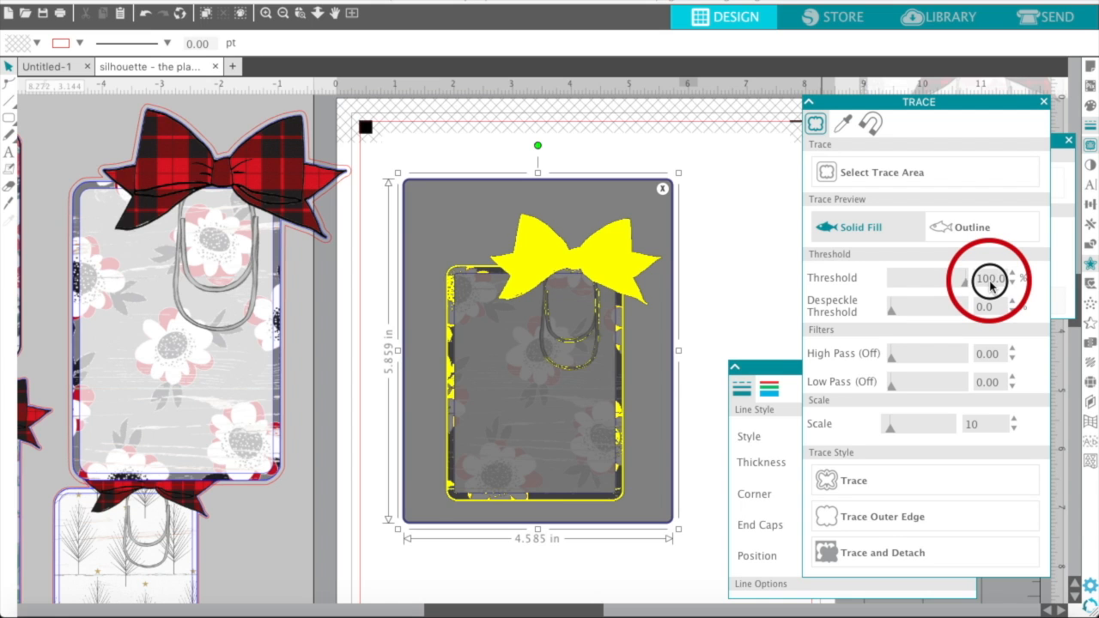
{"action": "left_click", "coordinate": [839, 518]}
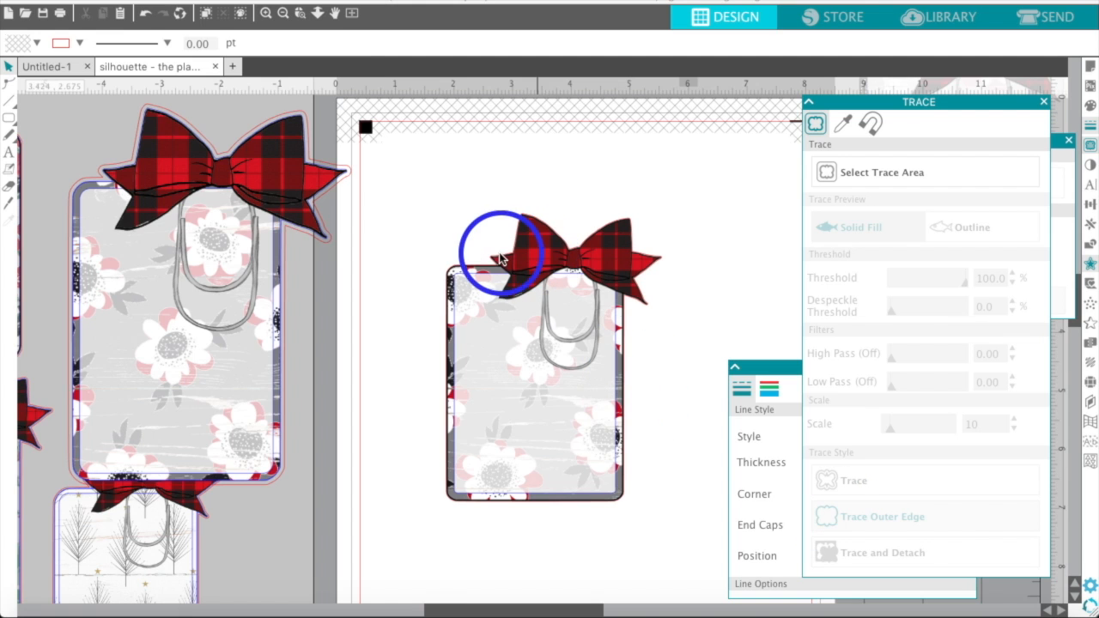
Select the traced outline around the tag, close the trace settings and set its line color to blue.
{"action": "left_click", "coordinate": [265, 13]}
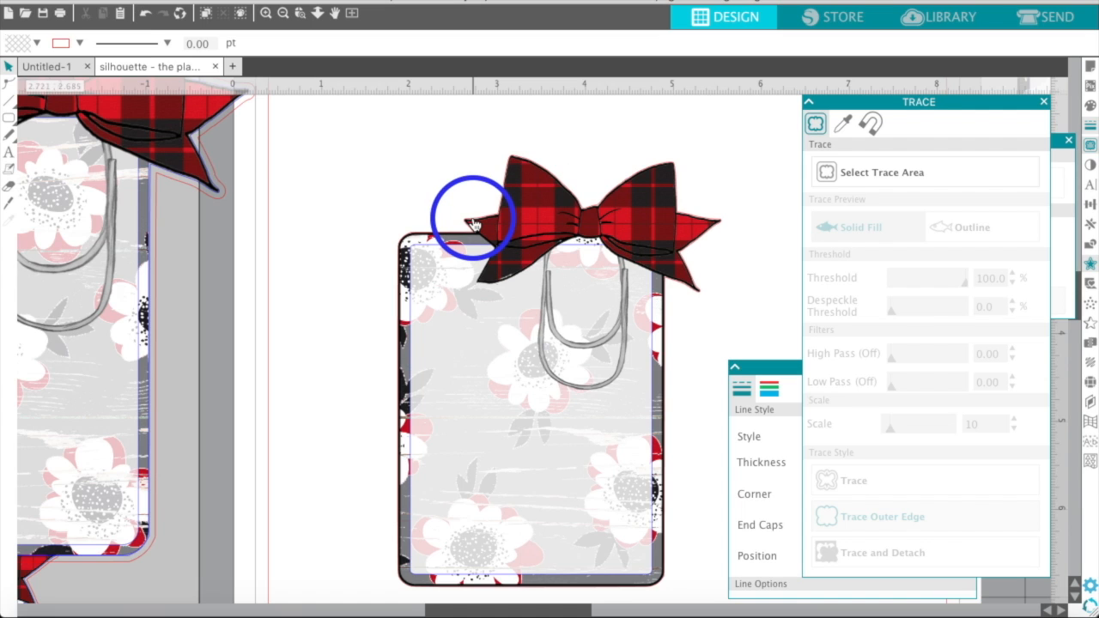
{"action": "left_click", "coordinate": [473, 223]}
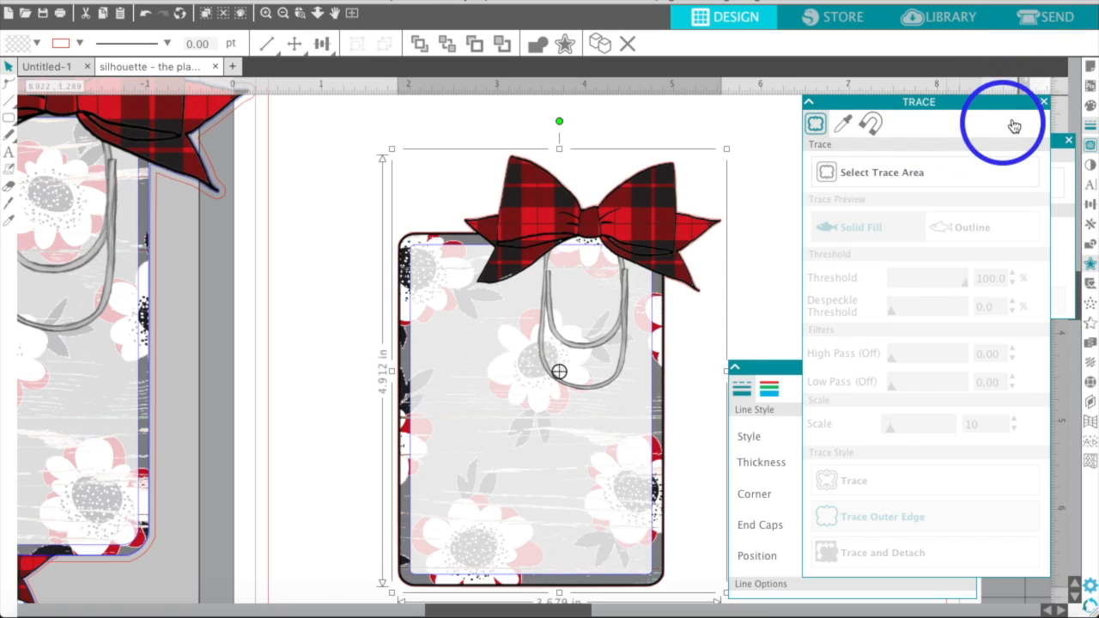
{"action": "left_click", "coordinate": [1044, 105]}
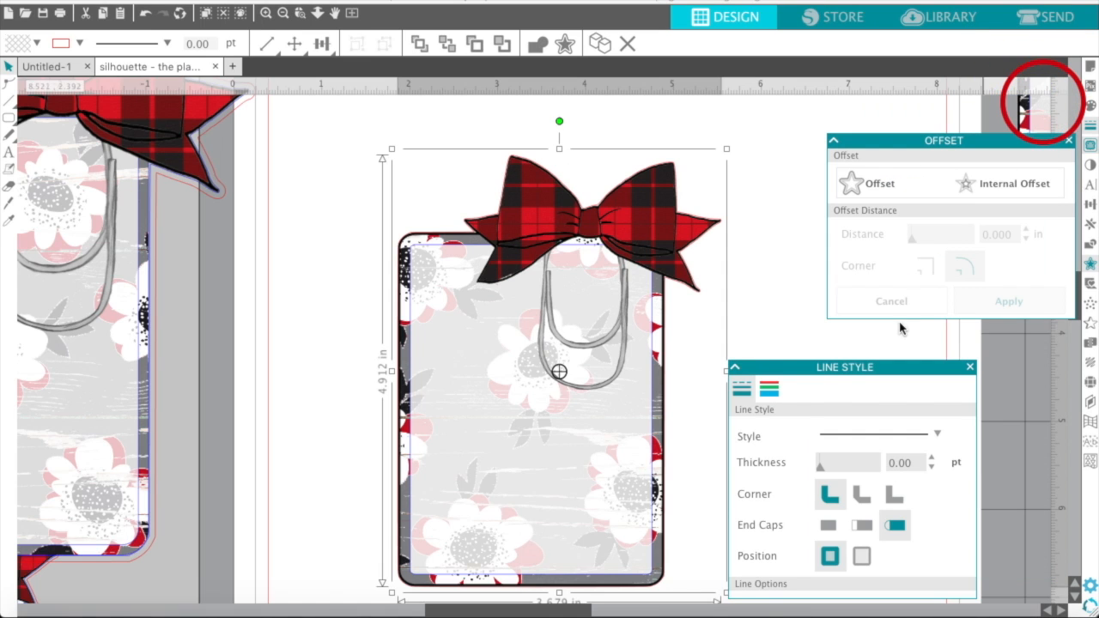
{"action": "left_click", "coordinate": [768, 392]}
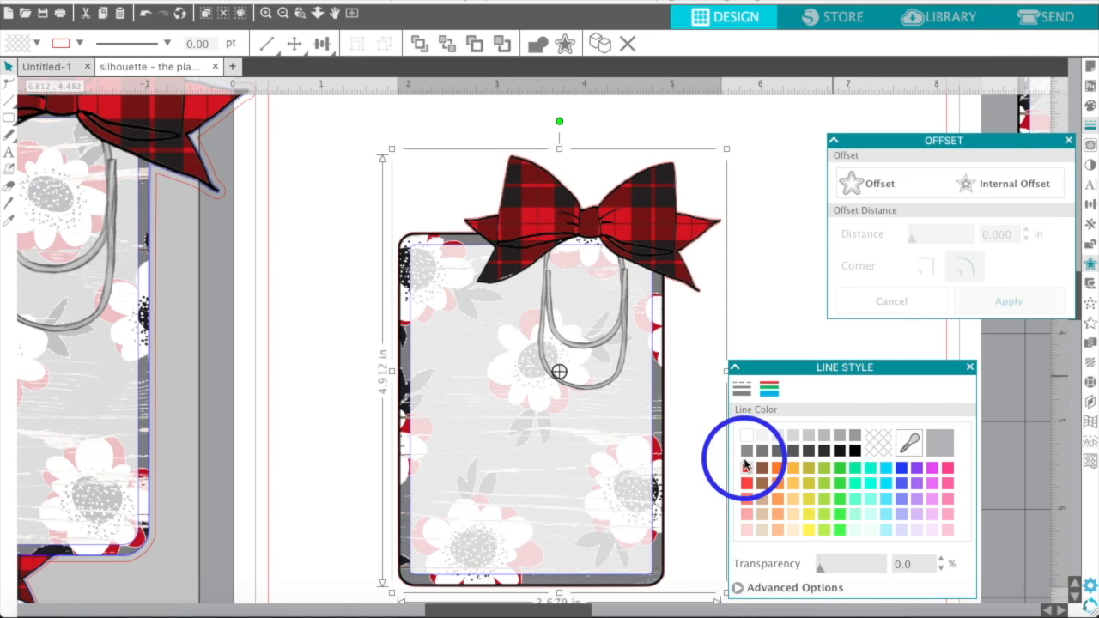
{"action": "left_click", "coordinate": [902, 468]}
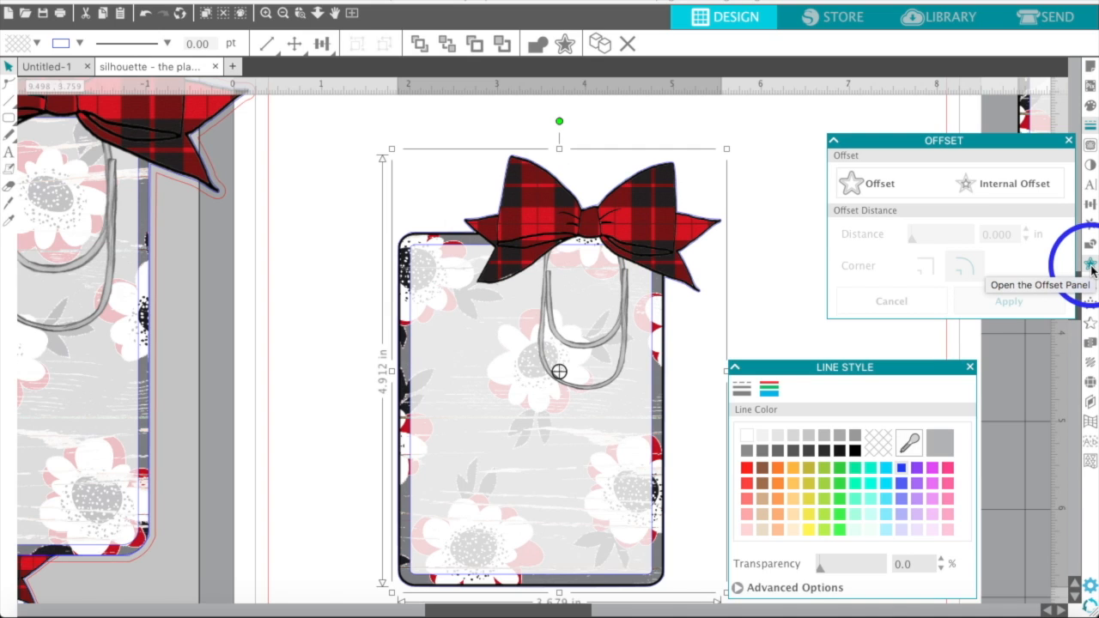
Create an outward offset of the traced outline at a distance of 0.050 in with rounded corners.
{"action": "left_click", "coordinate": [1090, 265]}
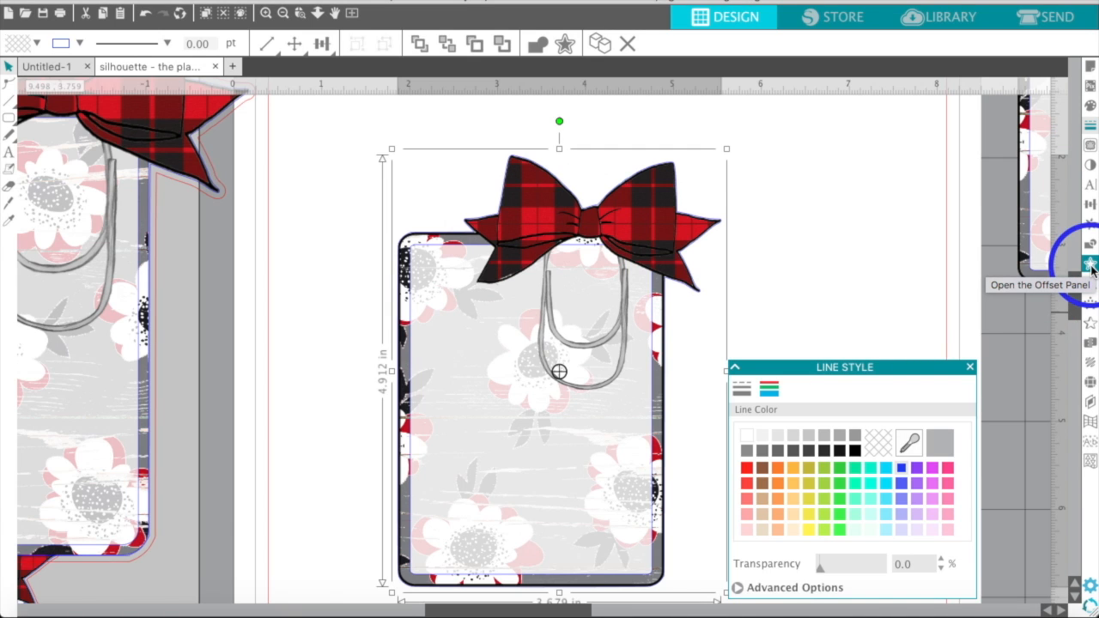
{"action": "left_click", "coordinate": [1090, 264]}
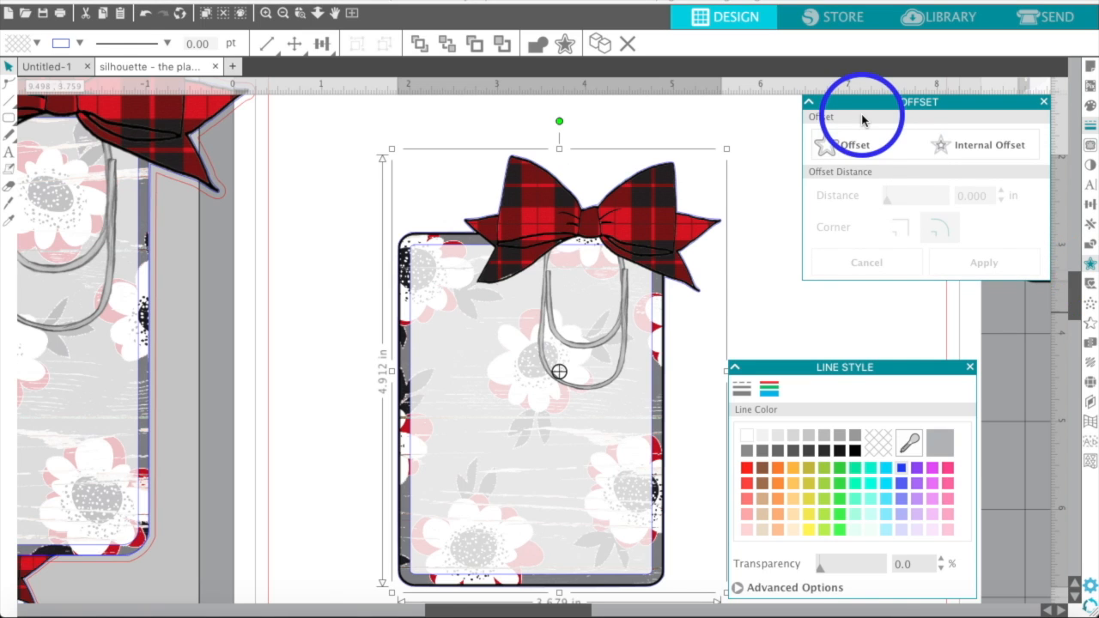
{"action": "left_click", "coordinate": [828, 148]}
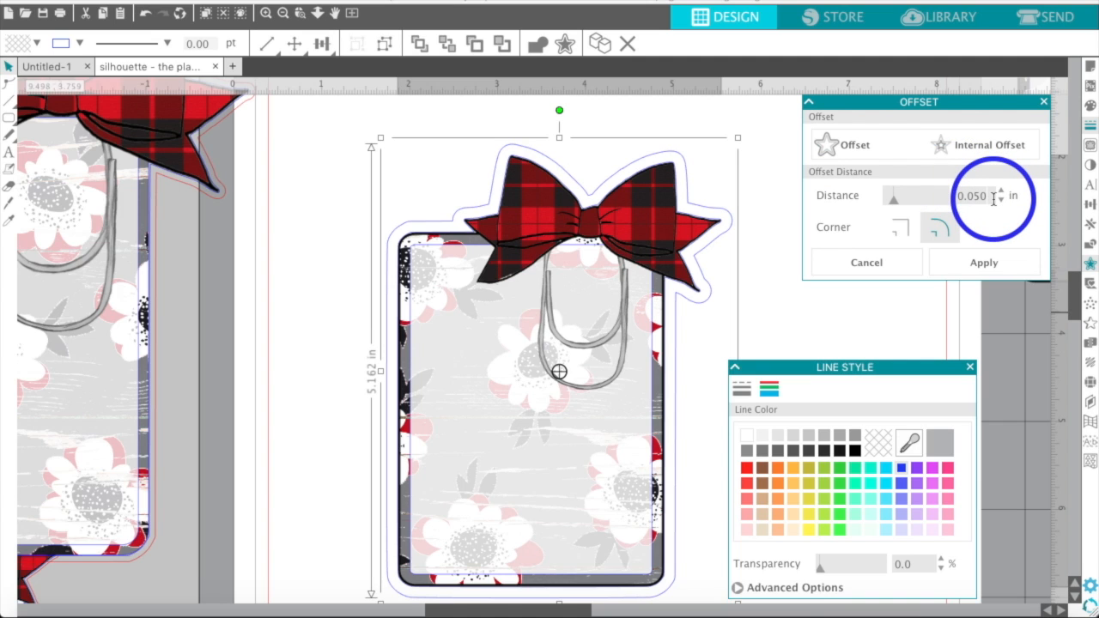
{"action": "left_click", "coordinate": [973, 263]}
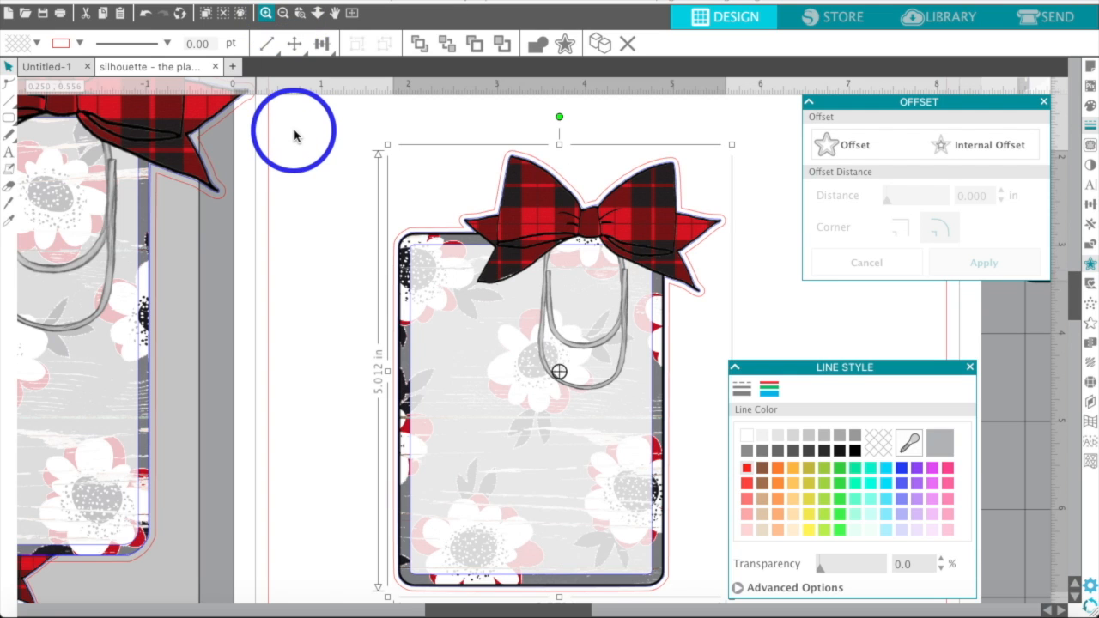
Move the grouped tag off the page away from its cut outlines and undo the move.
{"action": "left_click", "coordinate": [283, 13]}
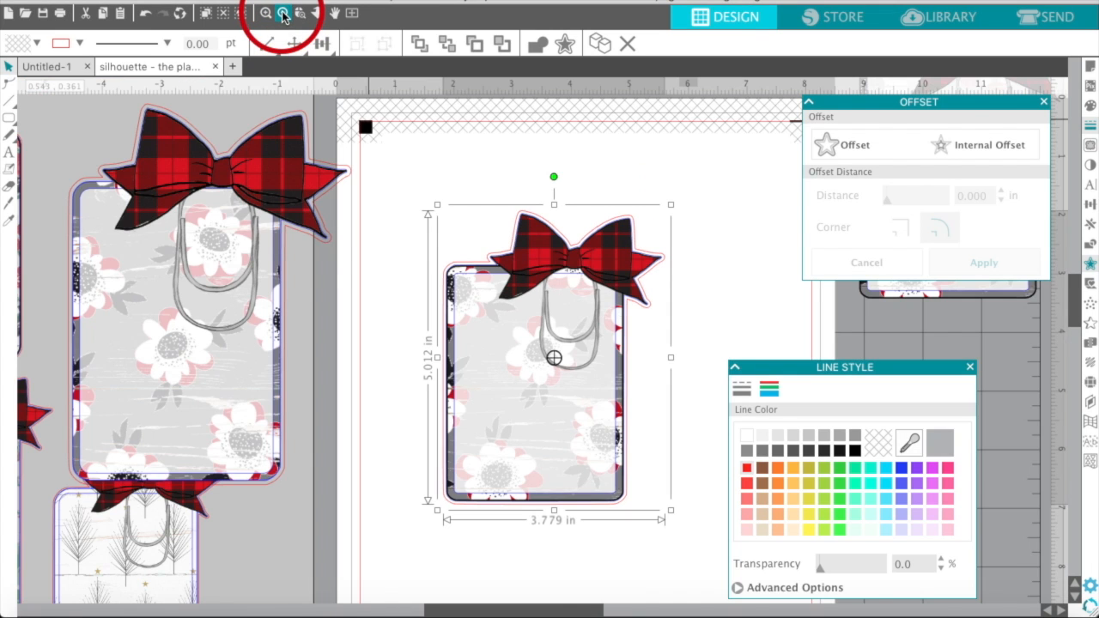
{"action": "left_click", "coordinate": [284, 13]}
{"action": "left_click", "coordinate": [283, 14]}
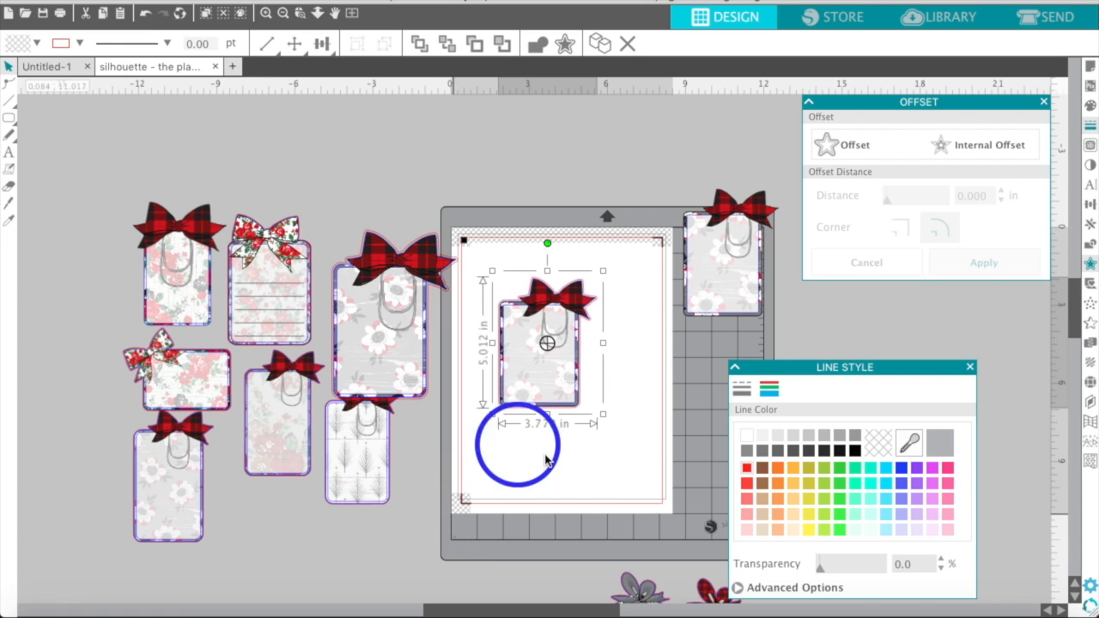
{"action": "left_click", "coordinate": [559, 488]}
{"action": "left_click_drag", "start_coordinate": [543, 346], "coordinate": [802, 335]}
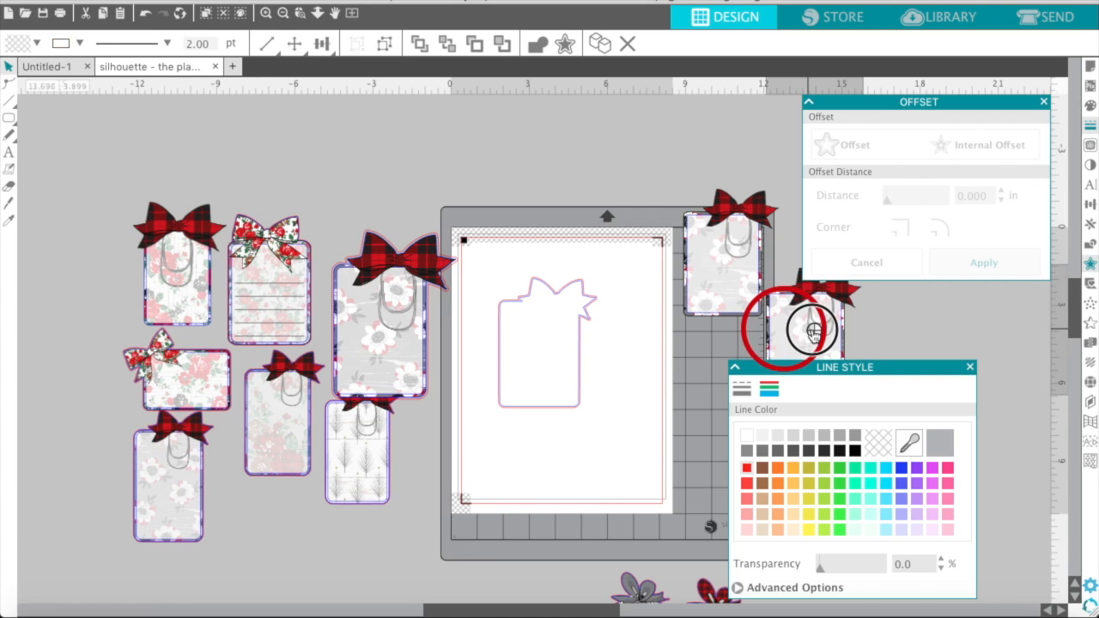
{"action": "left_click", "coordinate": [146, 16]}
{"action": "left_click", "coordinate": [326, 160]}
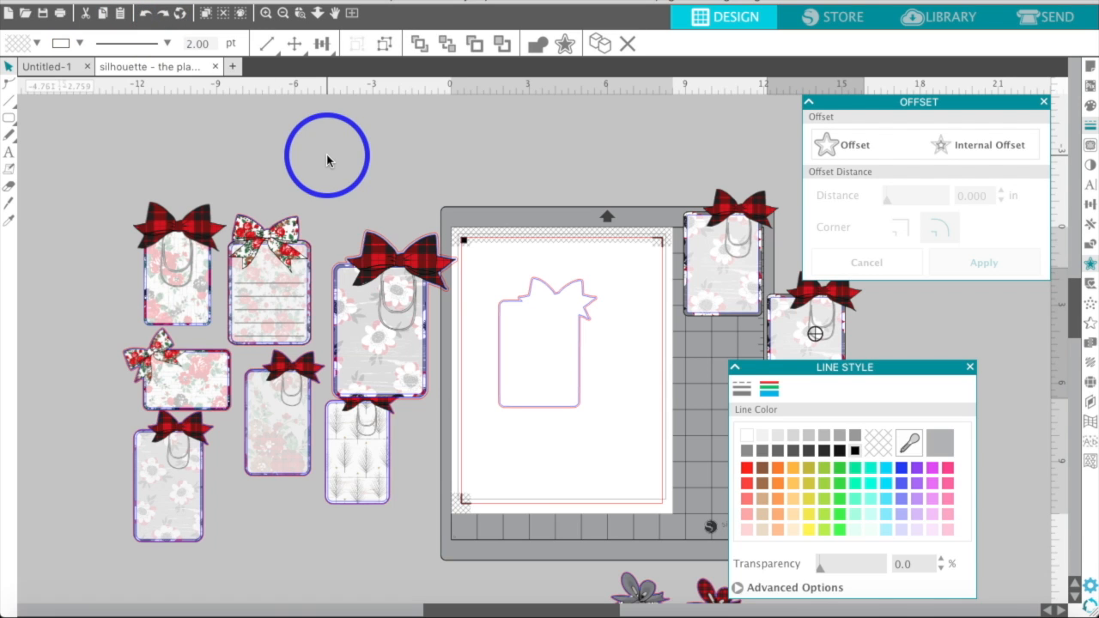
{"action": "left_click", "coordinate": [146, 15]}
Select the tag together with its traced and offset cut lines and group them.
{"action": "left_click_drag", "start_coordinate": [477, 213], "coordinate": [573, 376]}
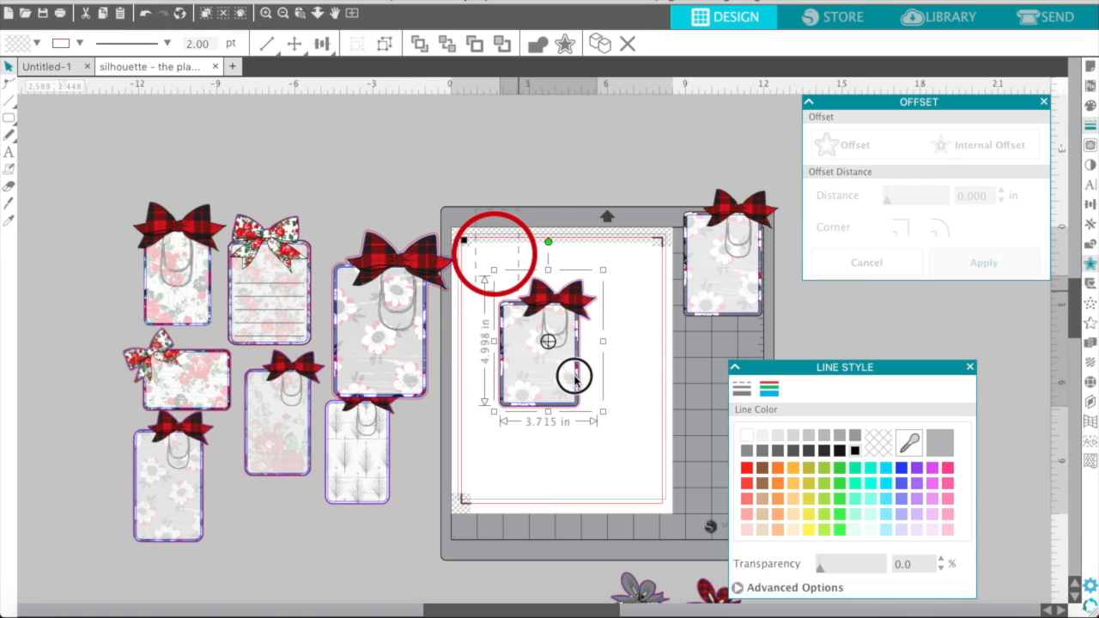
{"action": "right_click", "coordinate": [526, 368]}
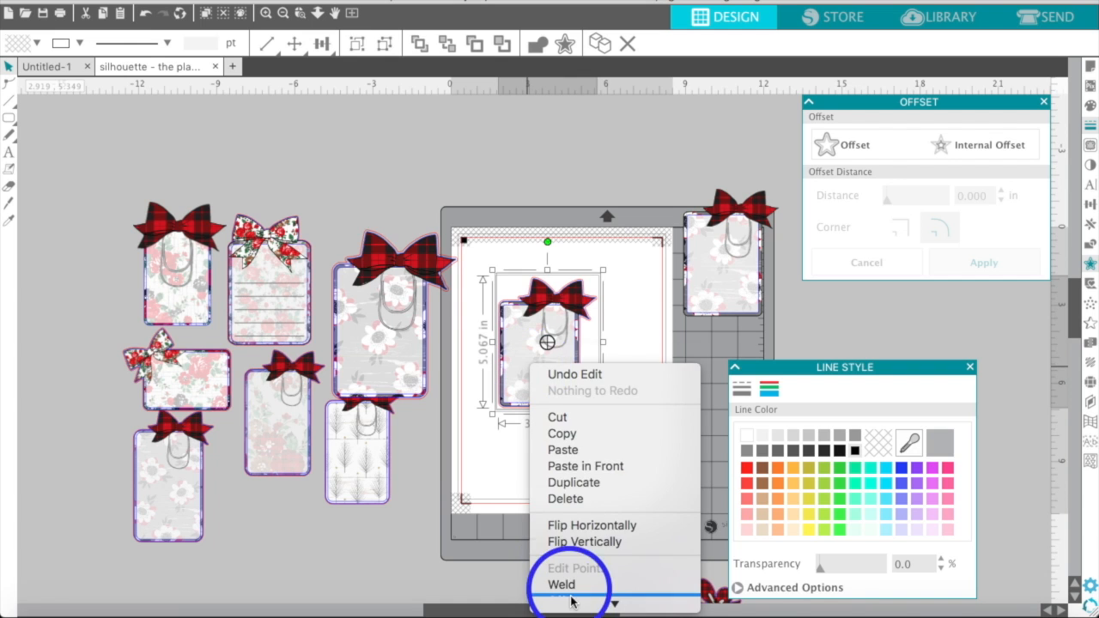
{"action": "left_click", "coordinate": [563, 527]}
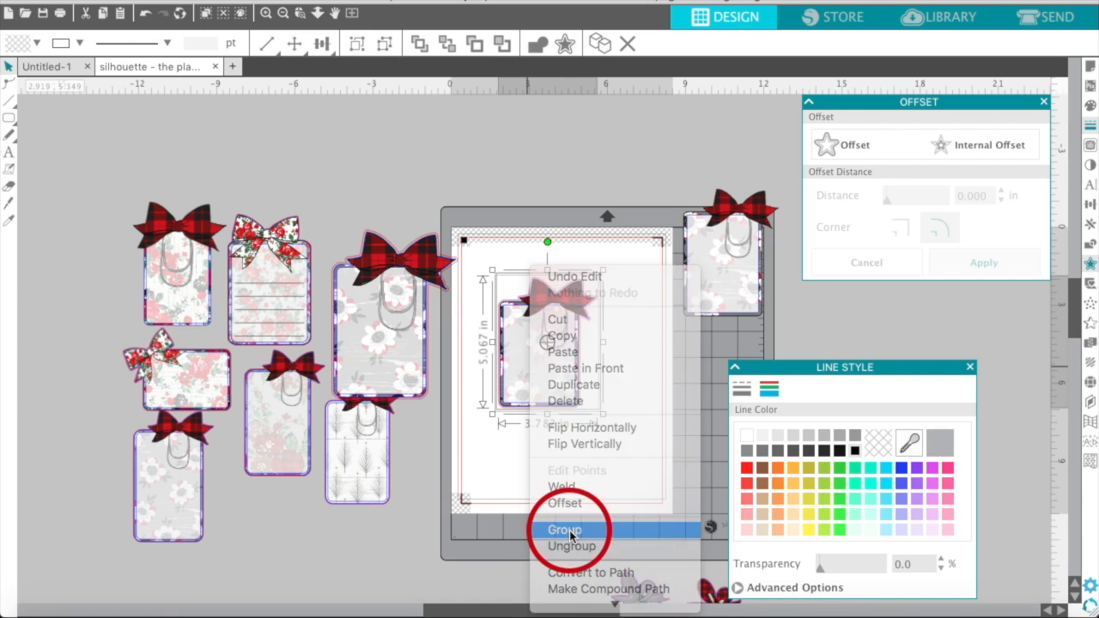
{"action": "left_click", "coordinate": [525, 468]}
Move the grouped tag off the page and place the tag copy without cut lines in the page's upper-left area.
{"action": "left_click_drag", "start_coordinate": [522, 343], "coordinate": [805, 352]}
{"action": "left_click", "coordinate": [763, 336]}
{"action": "left_click_drag", "start_coordinate": [696, 127], "coordinate": [492, 312]}
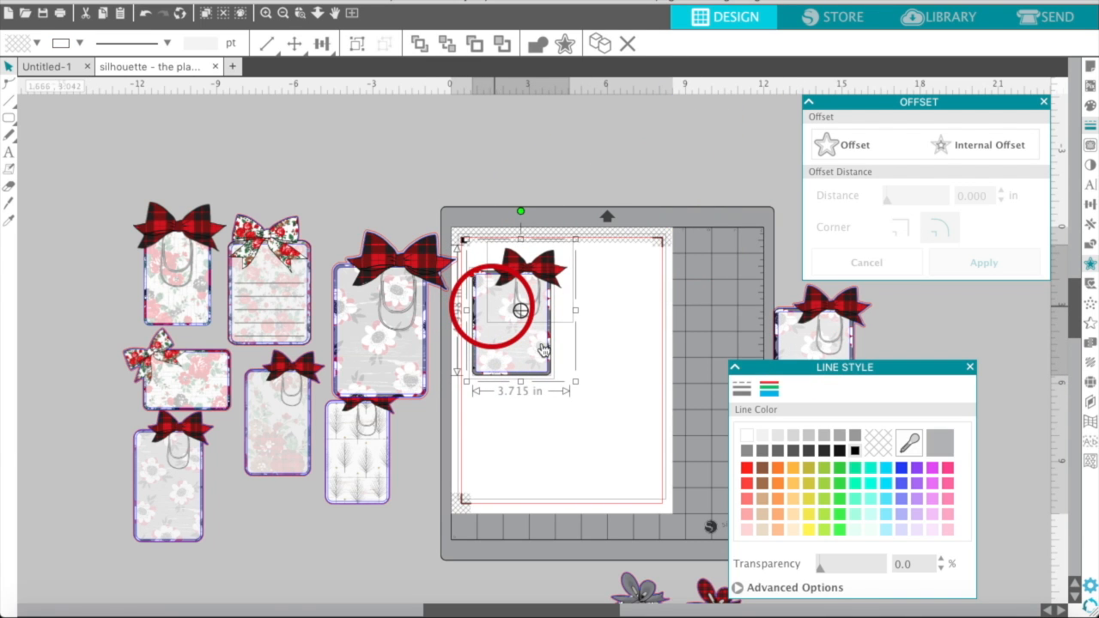
{"action": "left_click", "coordinate": [581, 422]}
{"action": "left_click_drag", "start_coordinate": [572, 410], "coordinate": [502, 268]}
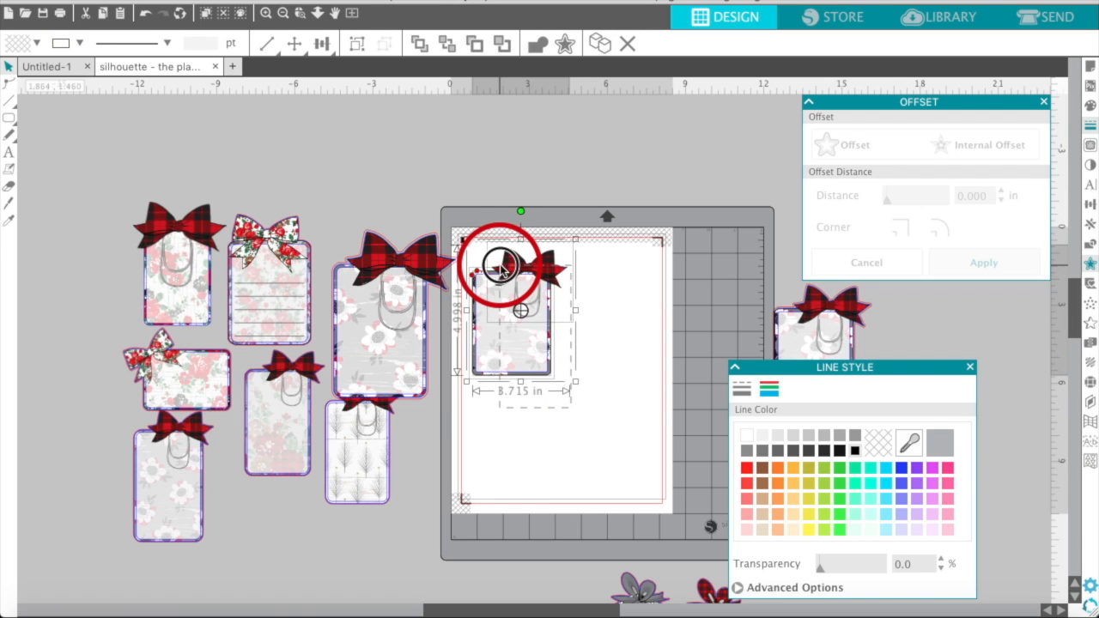
Replicate the tag to the right, below and to the left to form a two-by-two grid on the page.
{"action": "left_click", "coordinate": [1088, 225]}
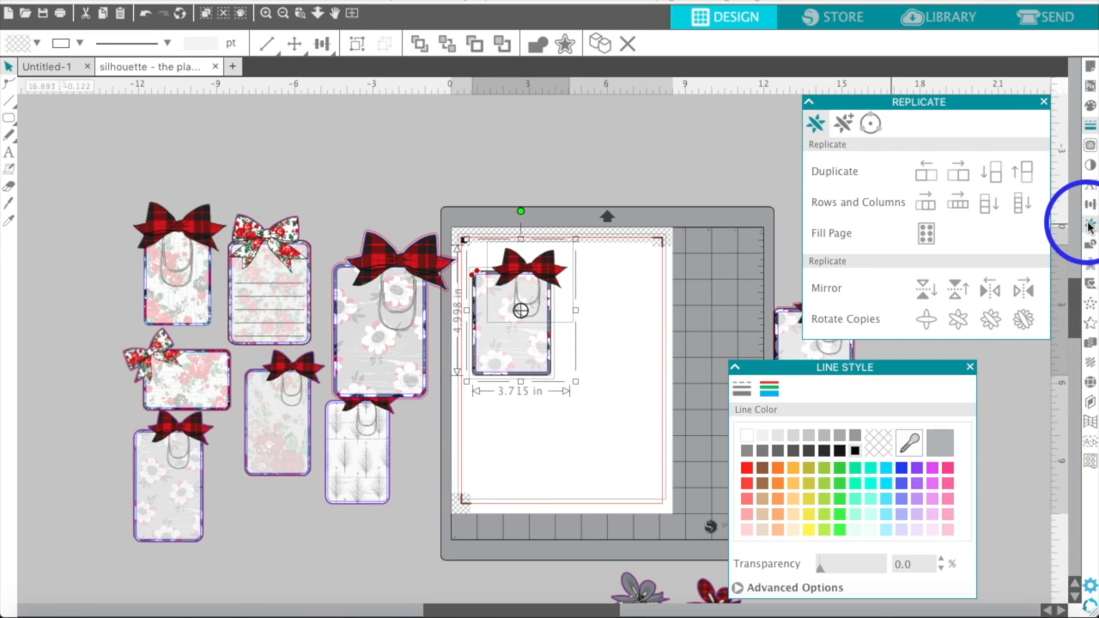
{"action": "left_click", "coordinate": [962, 171]}
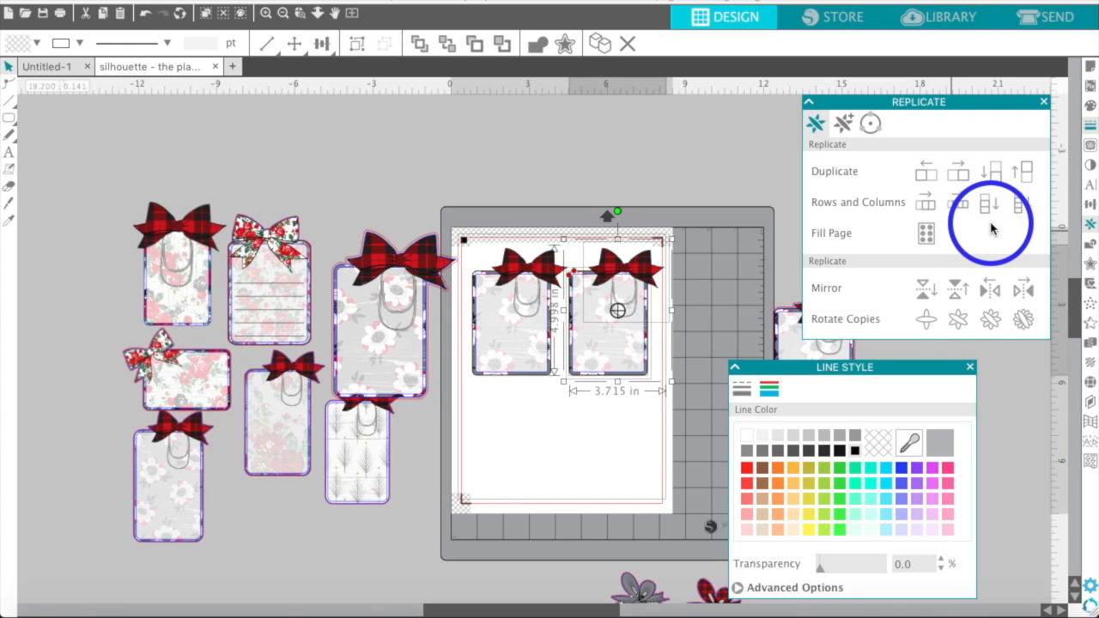
{"action": "left_click", "coordinate": [994, 174]}
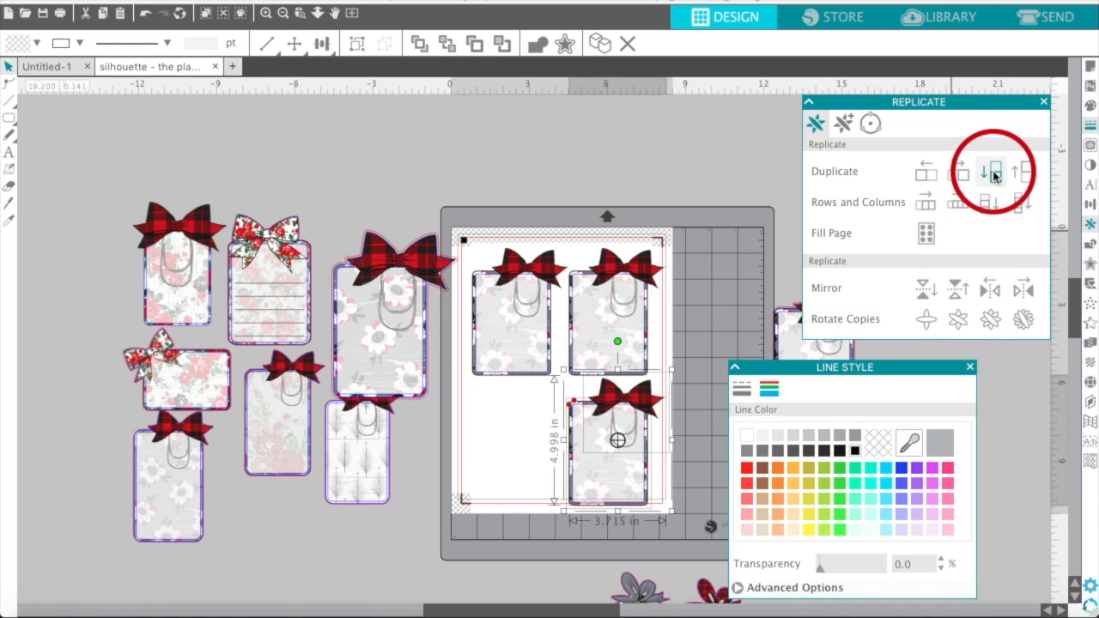
{"action": "left_click", "coordinate": [925, 175]}
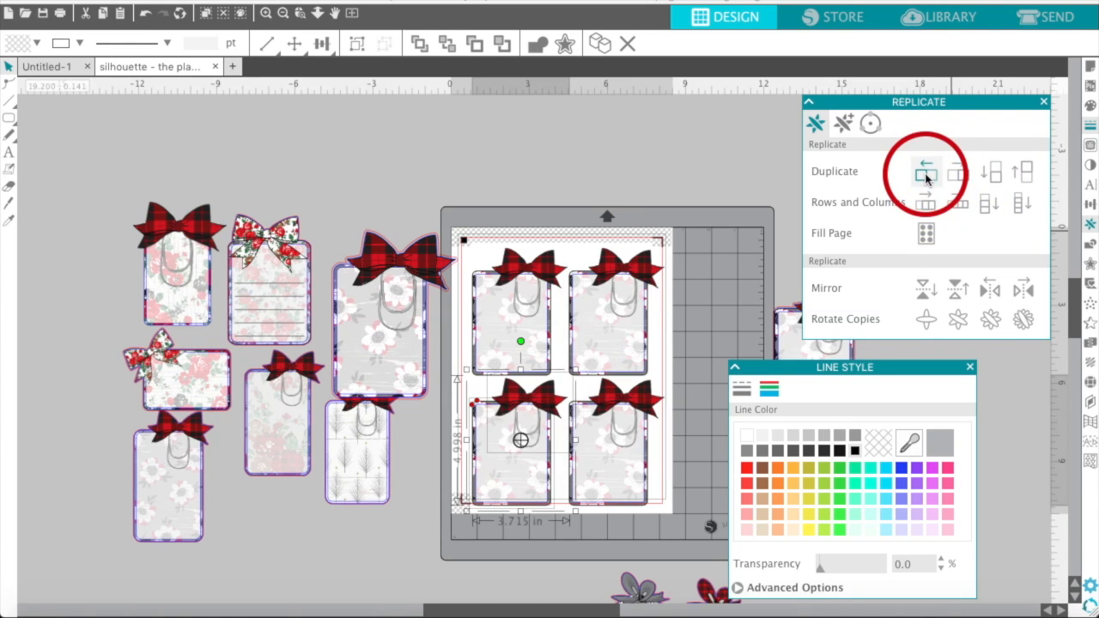
{"action": "left_click", "coordinate": [692, 270]}
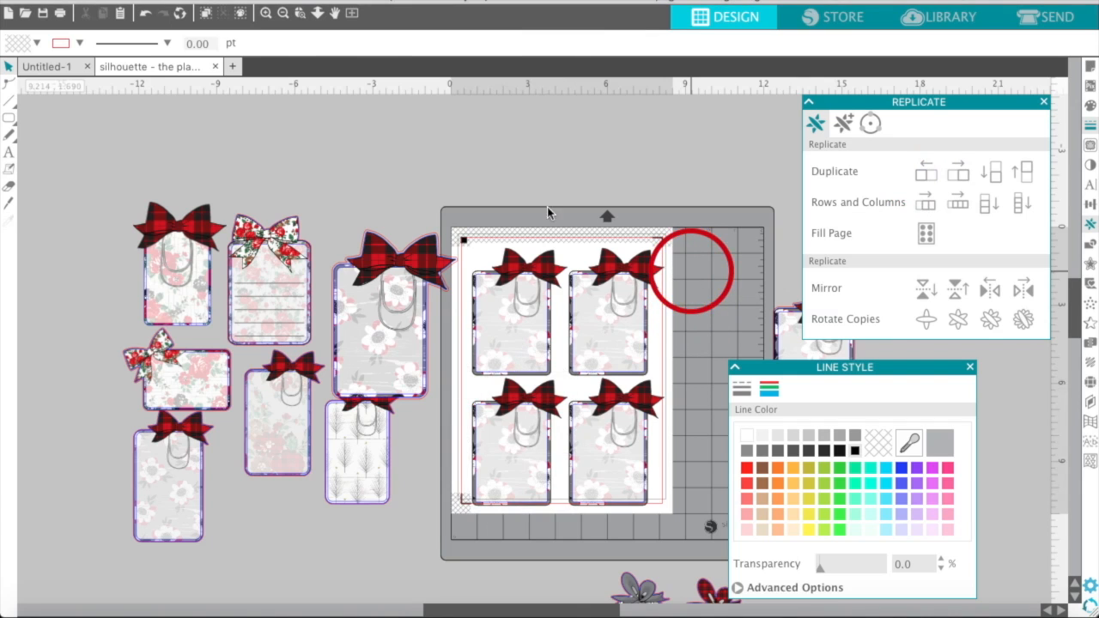
Fill the inset and frame of the upper-right tag with the MainFloral2.jpg pattern from Finder.
{"action": "left_click", "coordinate": [273, 13]}
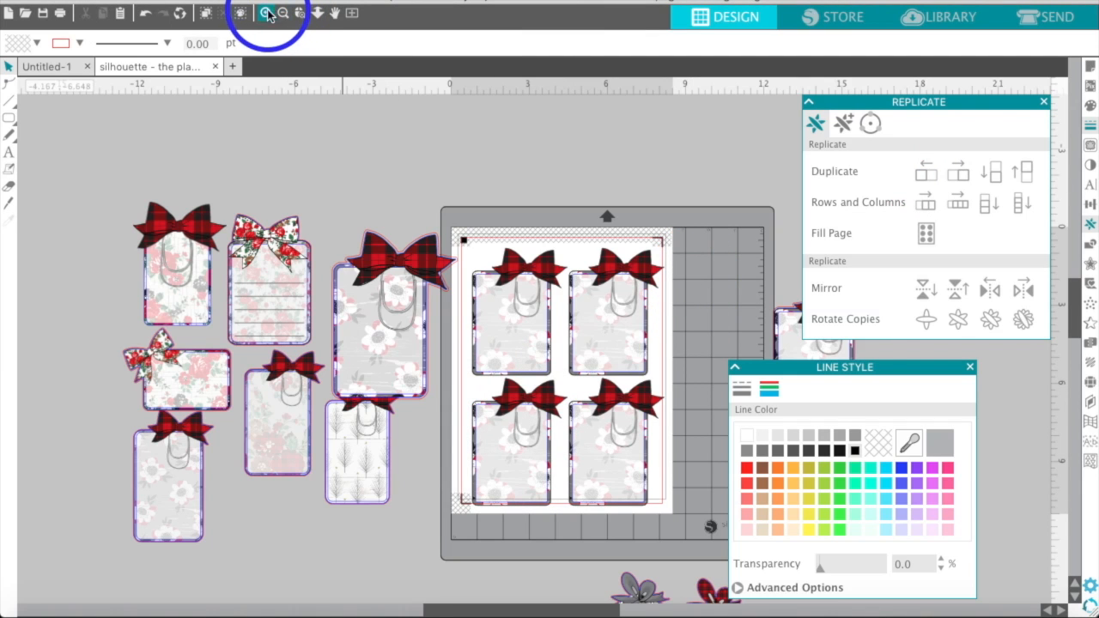
{"action": "left_click", "coordinate": [266, 12]}
{"action": "left_click", "coordinate": [266, 13]}
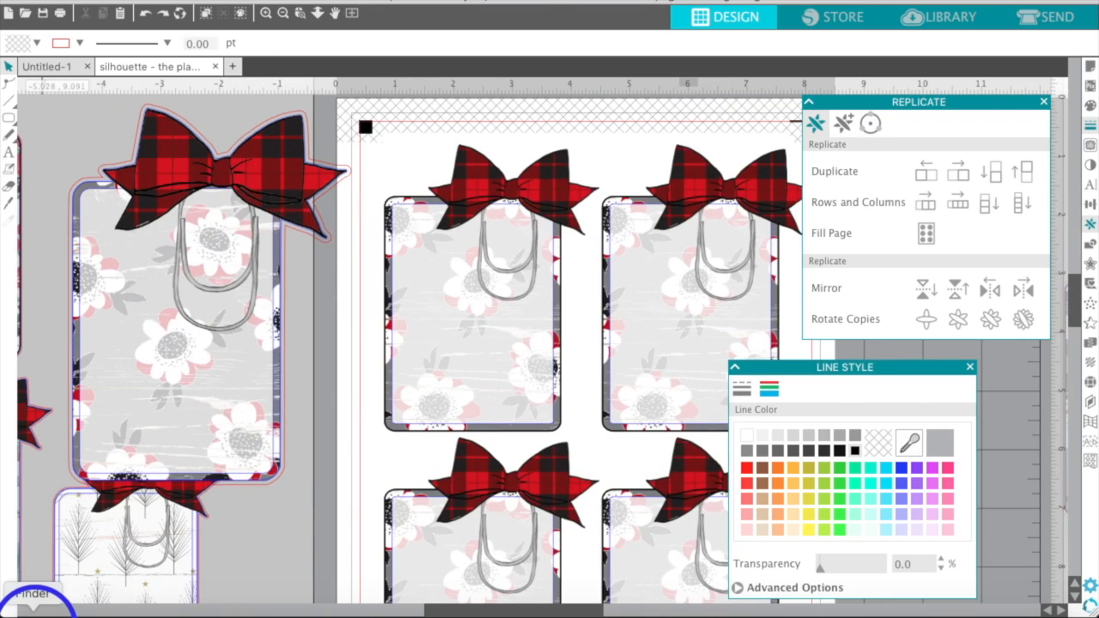
{"action": "left_click", "coordinate": [34, 608]}
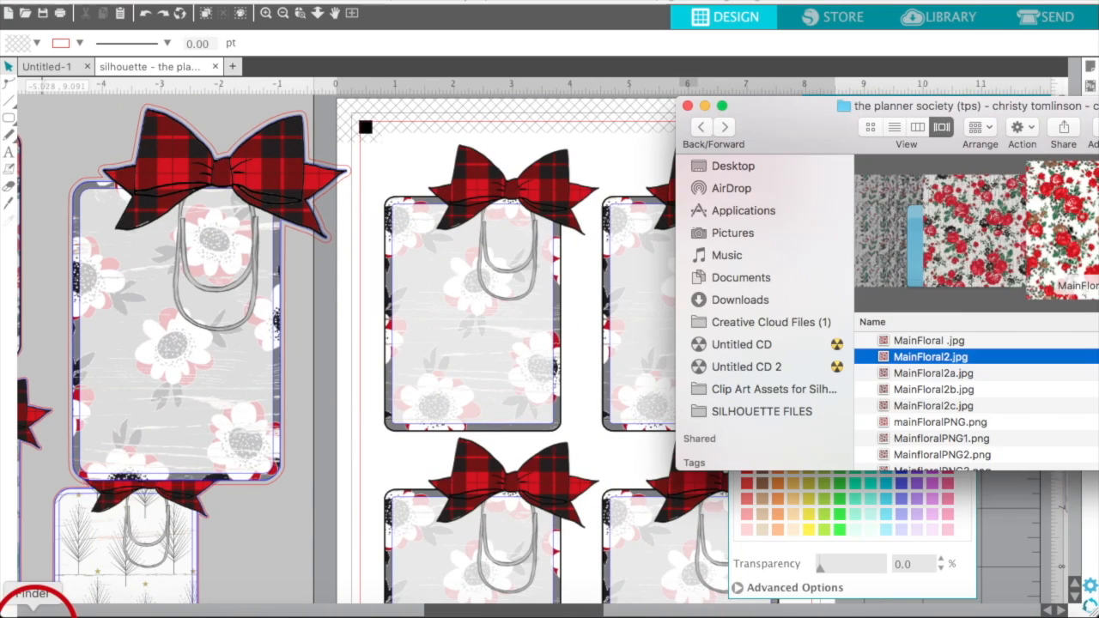
{"action": "left_click", "coordinate": [924, 363]}
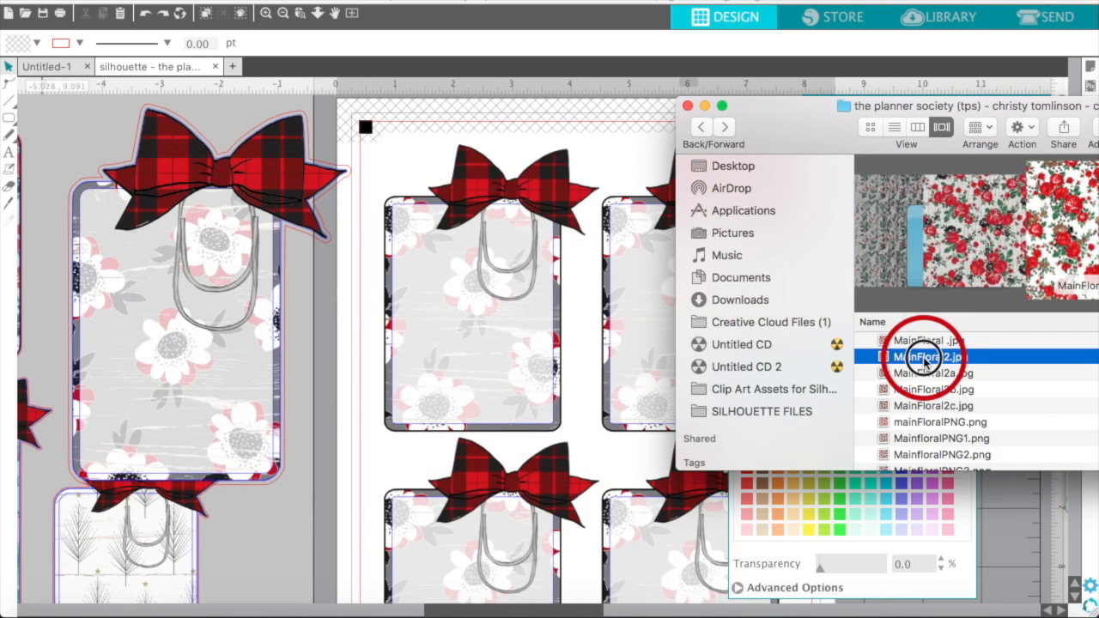
{"action": "left_click_drag", "start_coordinate": [924, 362], "coordinate": [624, 367]}
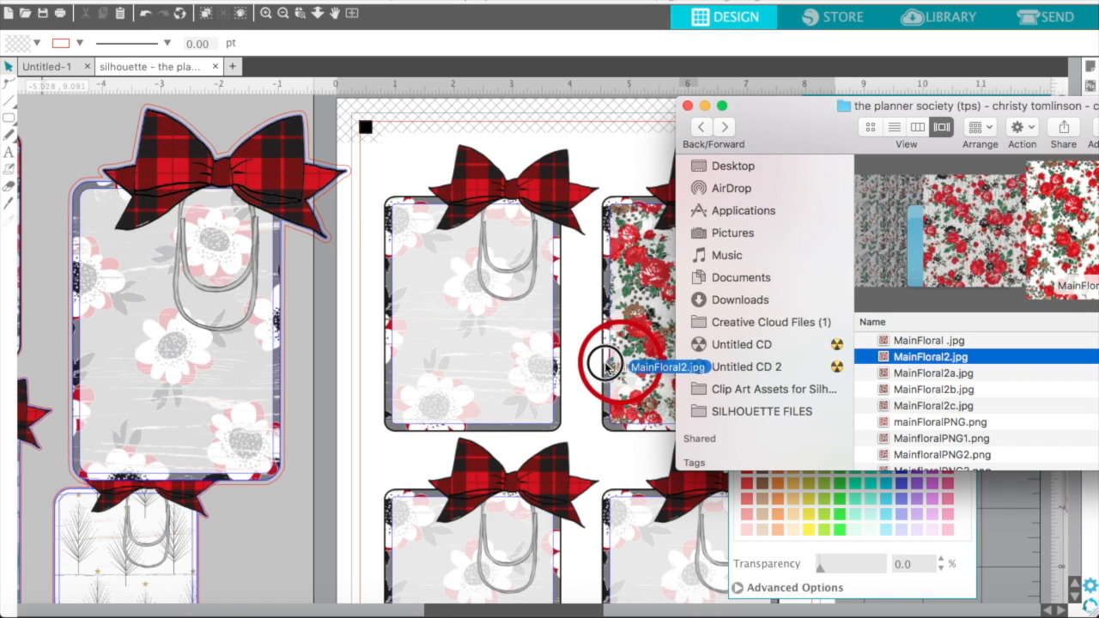
{"action": "left_click_drag", "start_coordinate": [606, 367], "coordinate": [600, 364]}
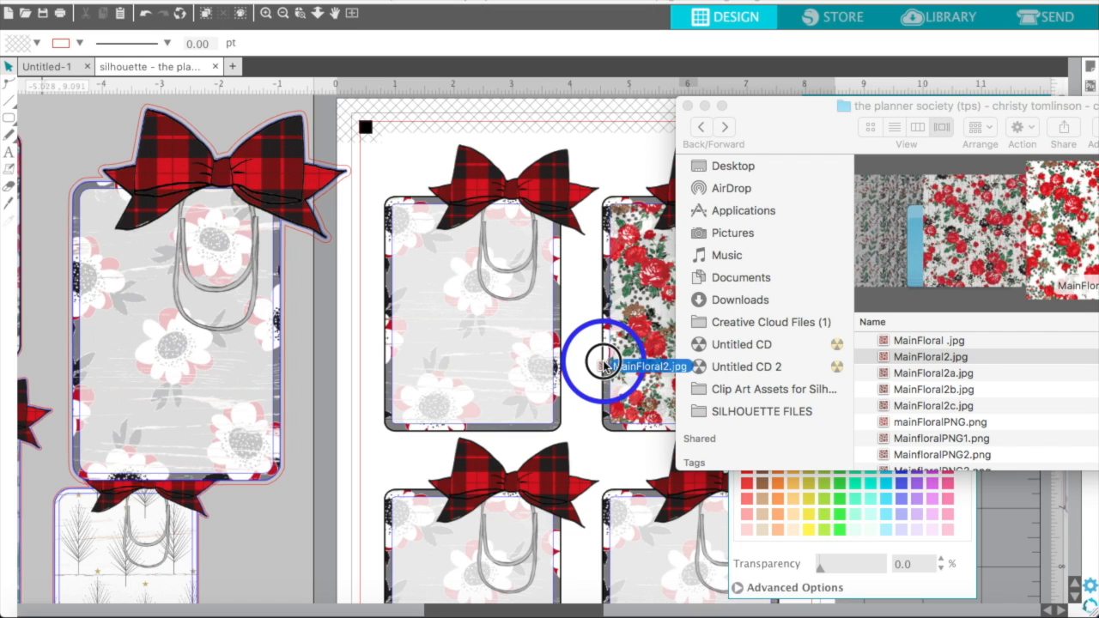
{"action": "left_click", "coordinate": [605, 367]}
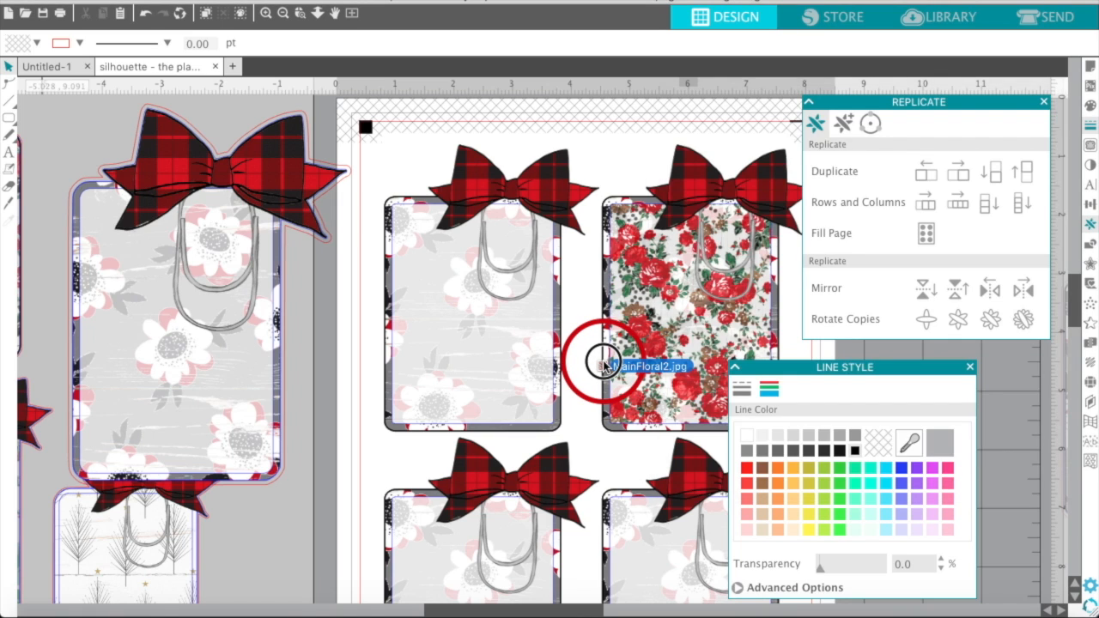
{"action": "left_click_drag", "start_coordinate": [598, 361], "coordinate": [601, 360]}
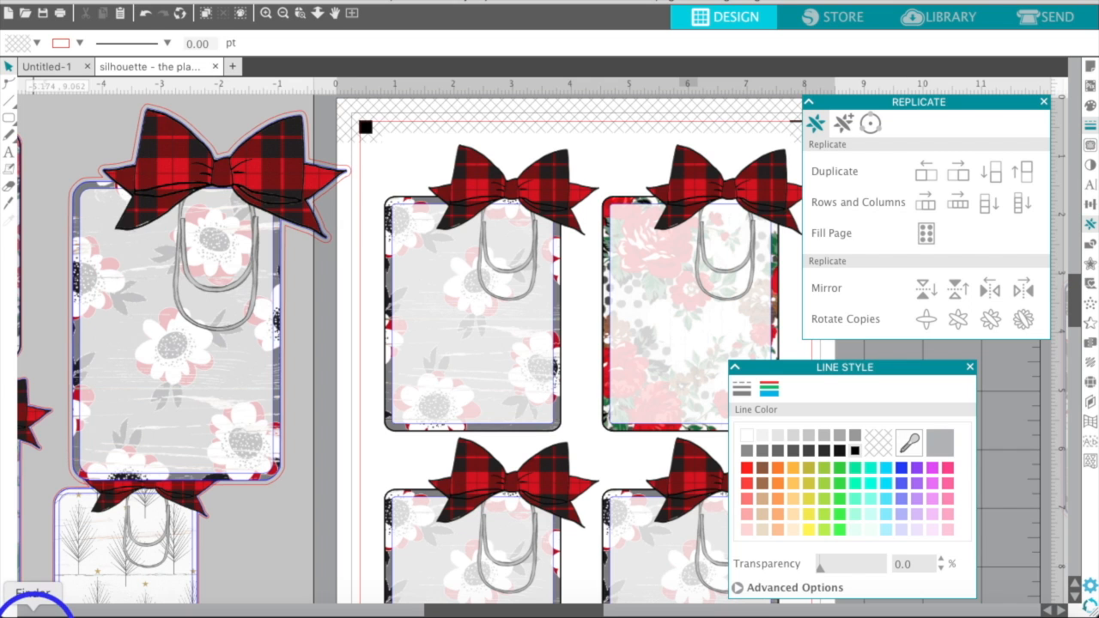
Fill the inset and frame of the upper-left tag with the sweater.jpg pattern from Finder.
{"action": "left_click", "coordinate": [33, 611]}
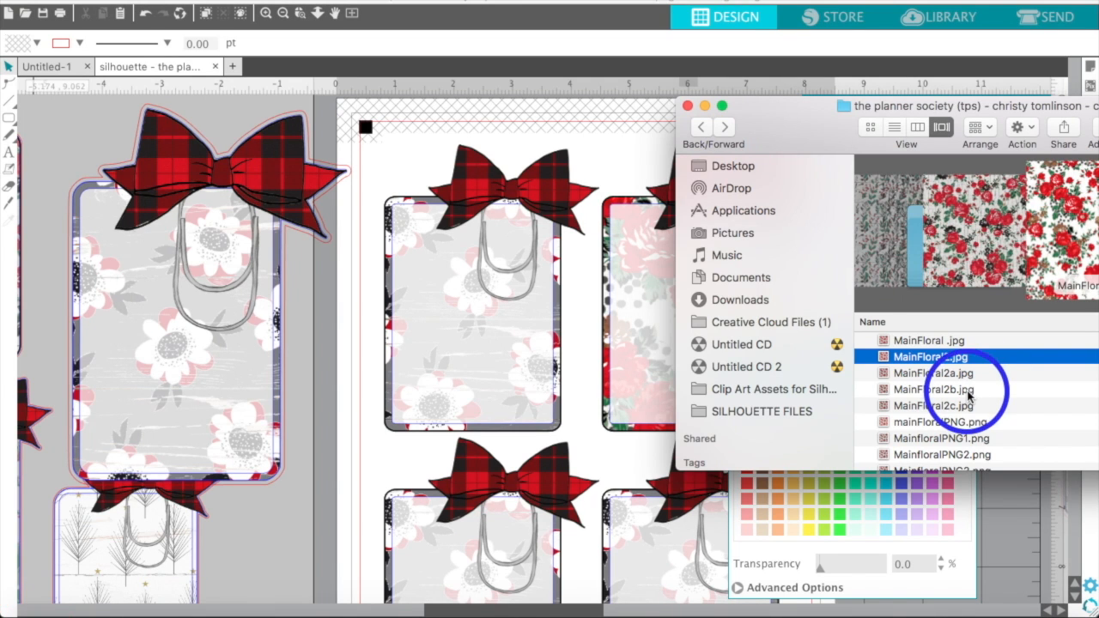
{"action": "scroll", "coordinate": [967, 394], "scroll_direction": "down", "scroll_amount": 5}
{"action": "left_click", "coordinate": [913, 434]}
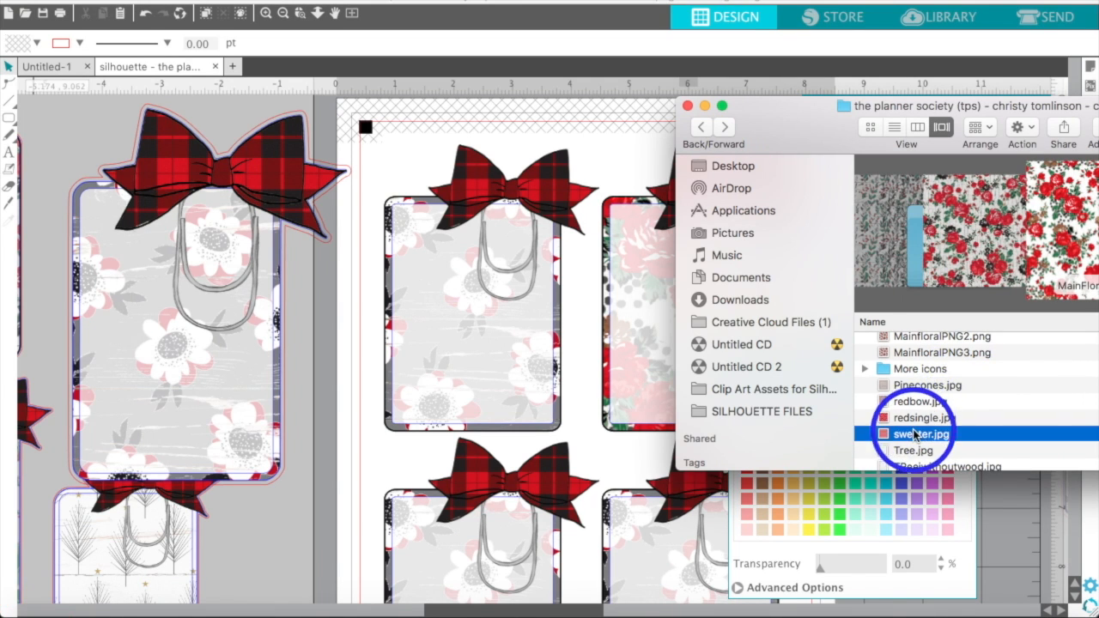
{"action": "left_click_drag", "start_coordinate": [913, 434], "coordinate": [517, 345]}
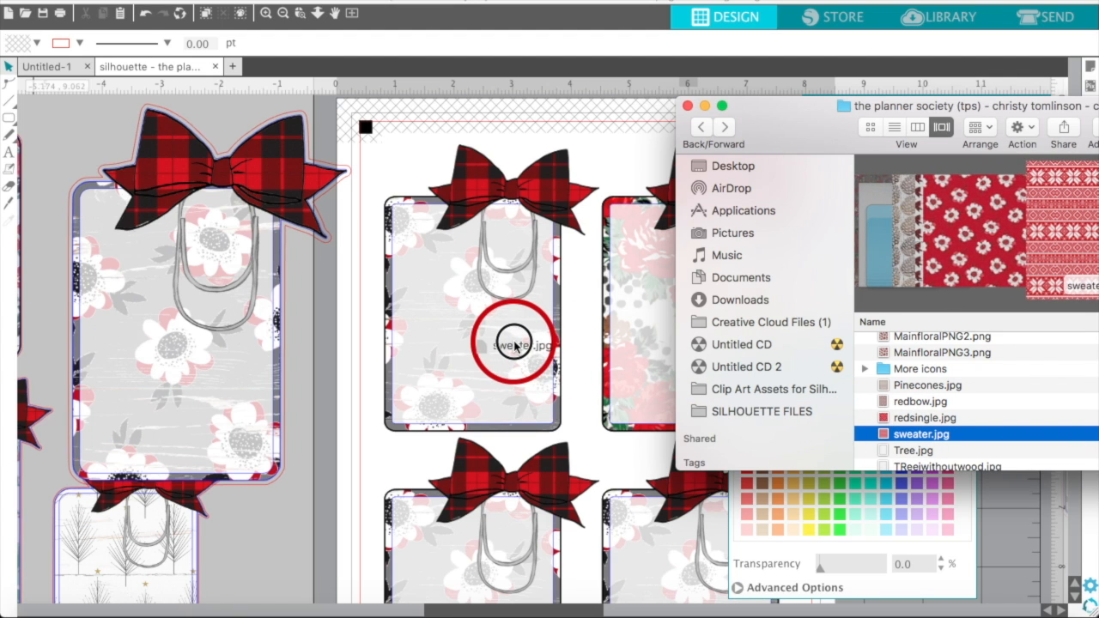
{"action": "left_click_drag", "start_coordinate": [501, 342], "coordinate": [491, 332]}
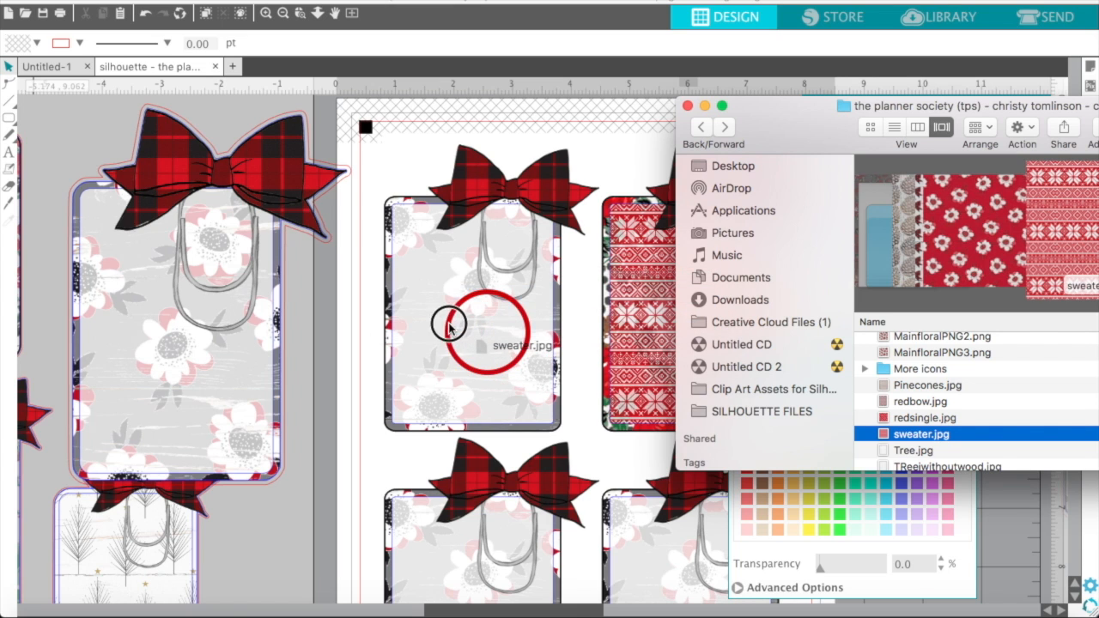
{"action": "left_click", "coordinate": [445, 326]}
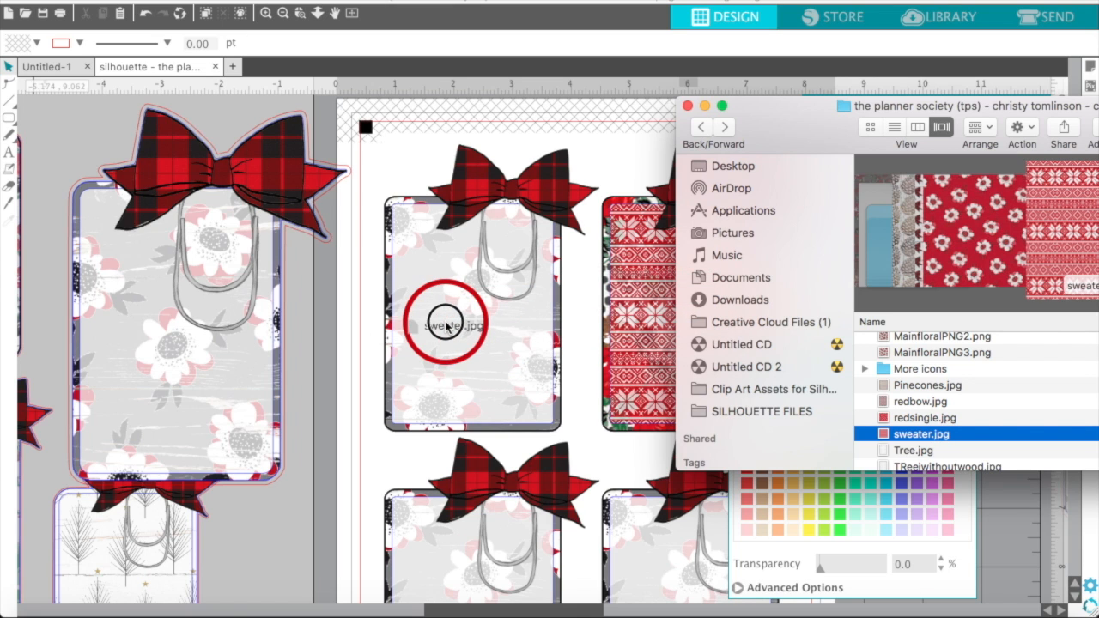
{"action": "left_click_drag", "start_coordinate": [447, 326], "coordinate": [388, 321]}
{"action": "left_click", "coordinate": [417, 315]}
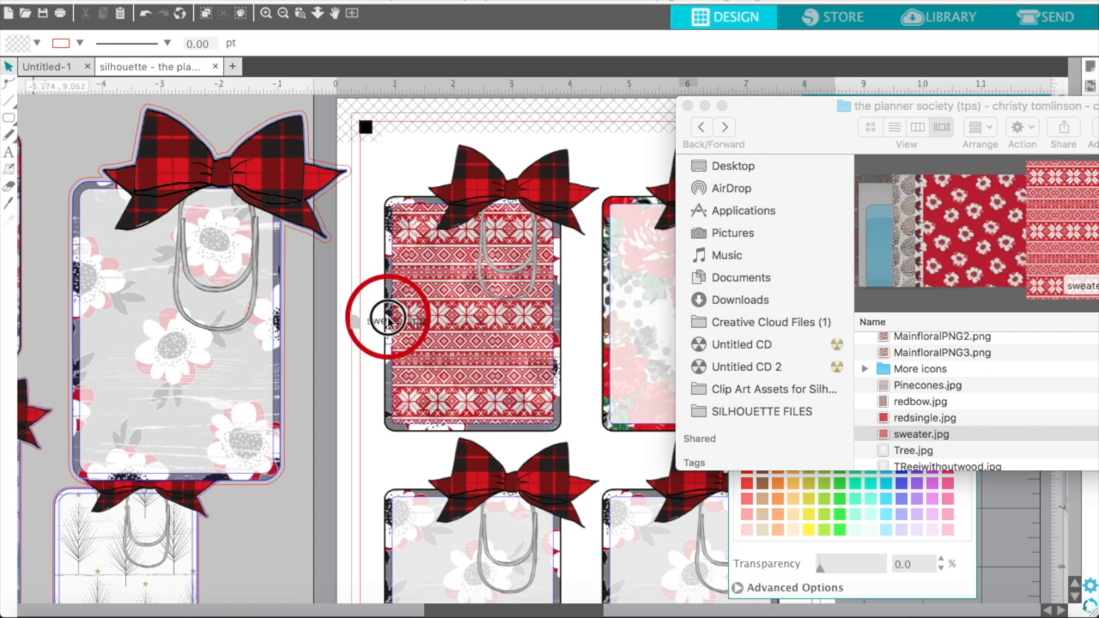
{"action": "left_click_drag", "start_coordinate": [388, 320], "coordinate": [383, 318]}
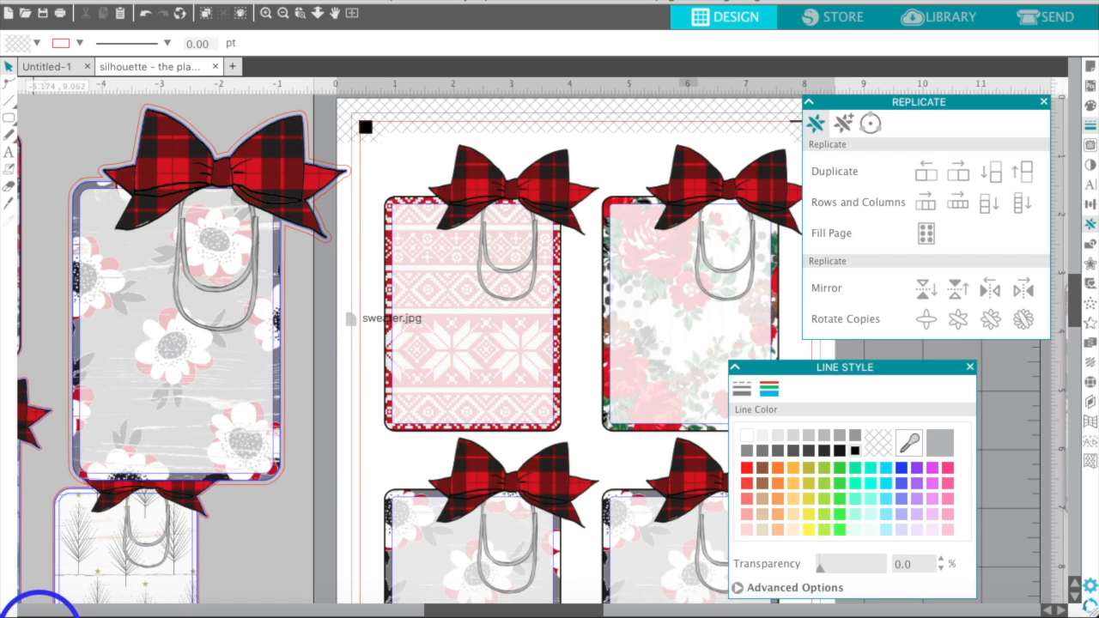
{"action": "left_click", "coordinate": [788, 386]}
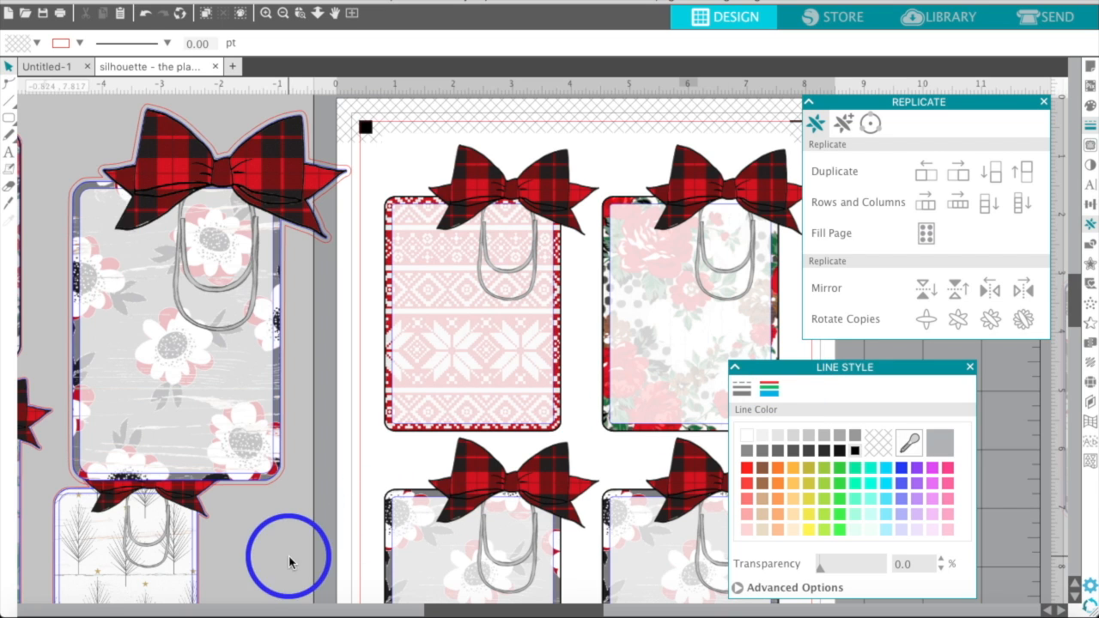
Fill the inset and frame of the lower-left tag with the bowsgreen.jpg pattern from Finder.
{"action": "left_click", "coordinate": [26, 612]}
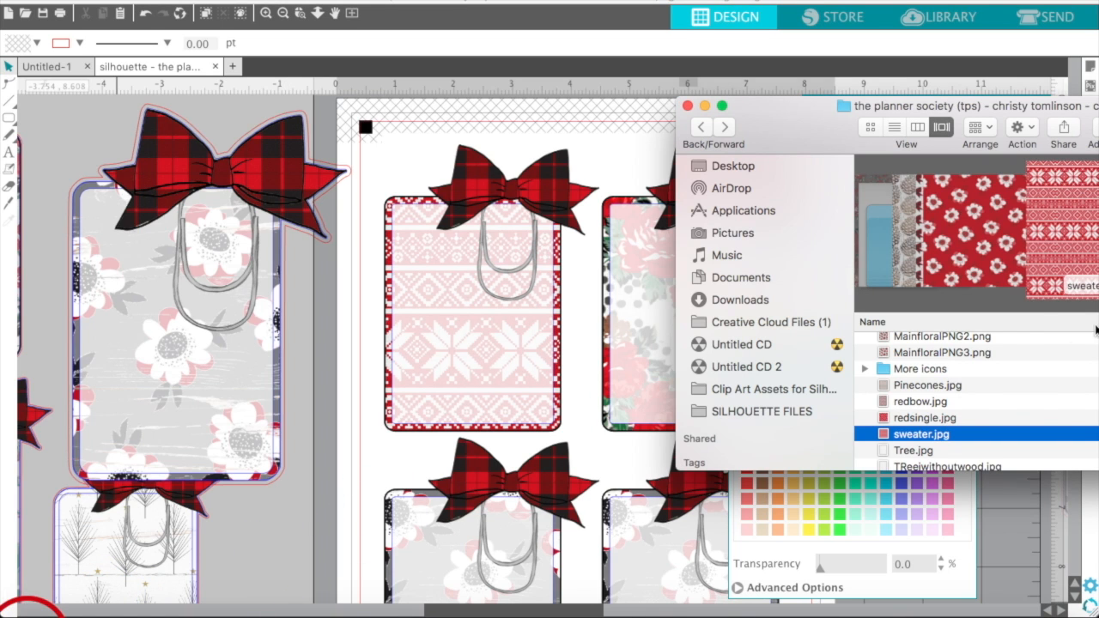
{"action": "scroll", "coordinate": [1005, 370], "scroll_direction": "up", "scroll_amount": 5}
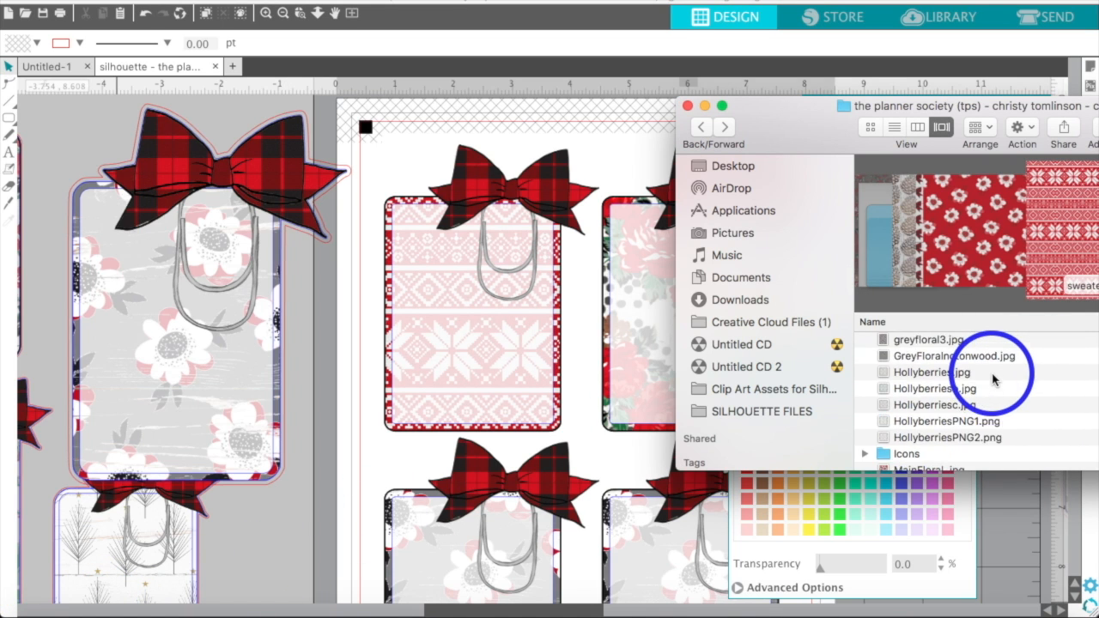
{"action": "scroll", "coordinate": [994, 380], "scroll_direction": "up", "scroll_amount": 6}
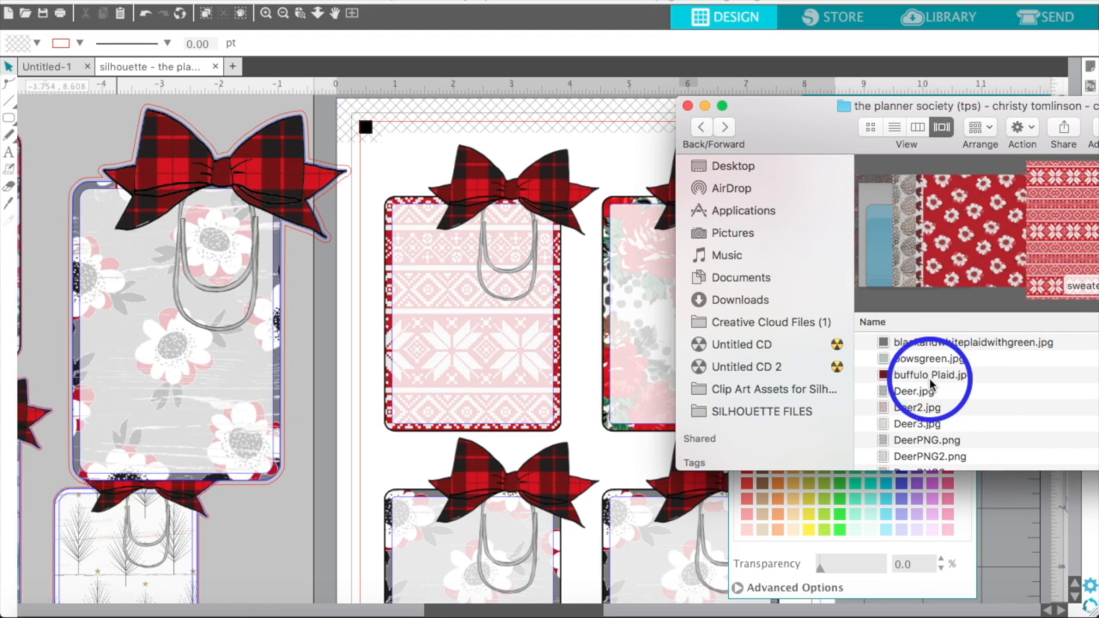
{"action": "left_click", "coordinate": [920, 360]}
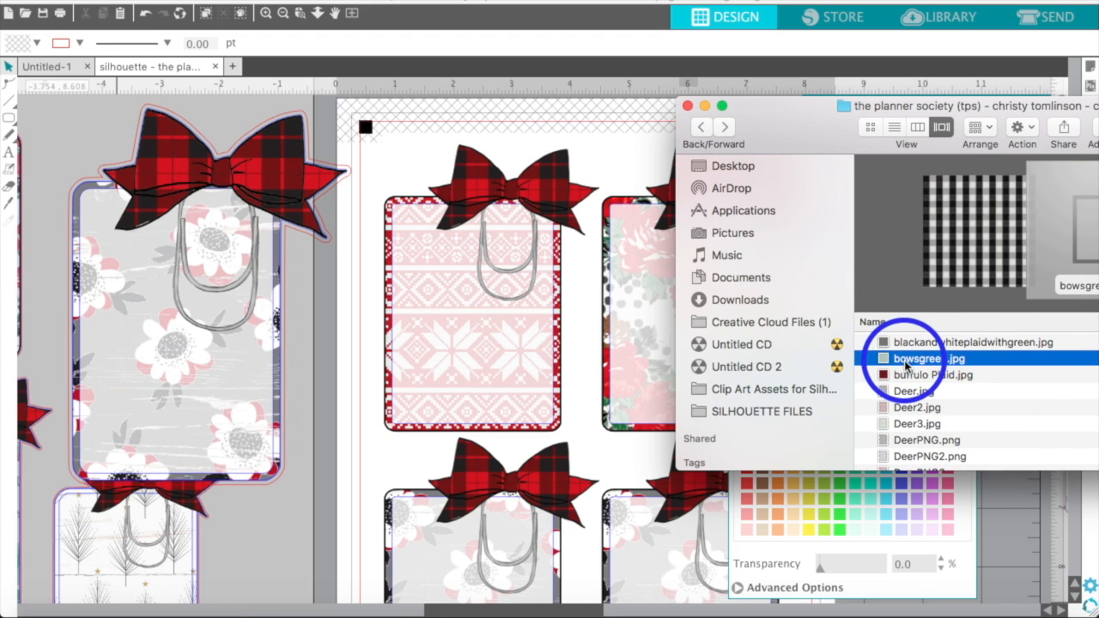
{"action": "left_click_drag", "start_coordinate": [906, 366], "coordinate": [599, 484]}
{"action": "left_click_drag", "start_coordinate": [421, 541], "coordinate": [420, 541]}
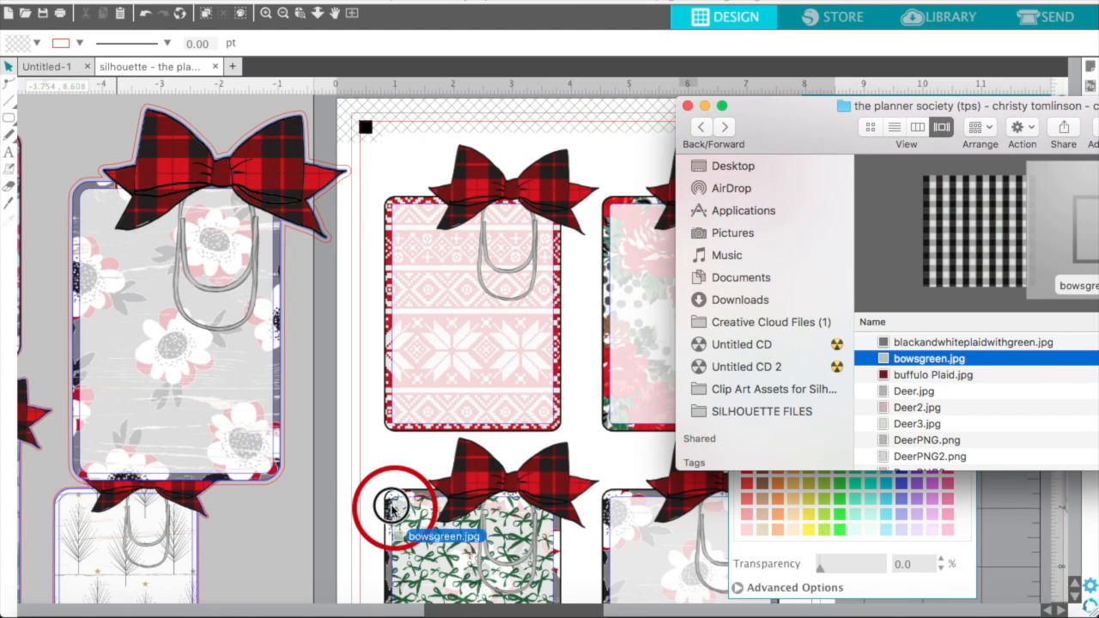
{"action": "left_click", "coordinate": [388, 504]}
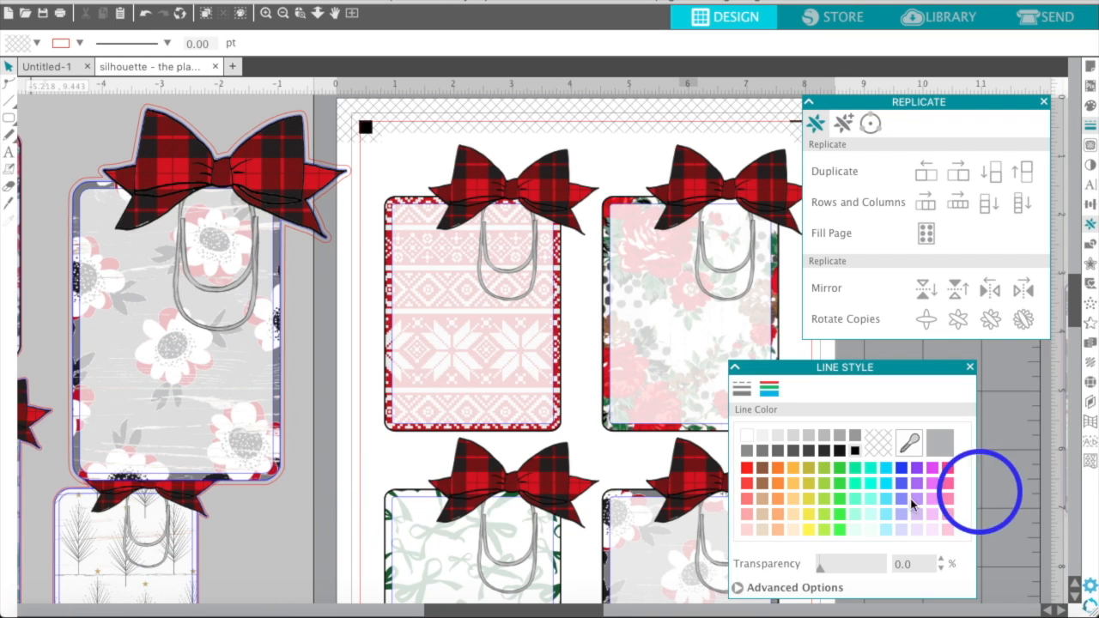
Fill the lower-right tag with the Tree.jpg pattern from Finder.
{"action": "left_click", "coordinate": [28, 613]}
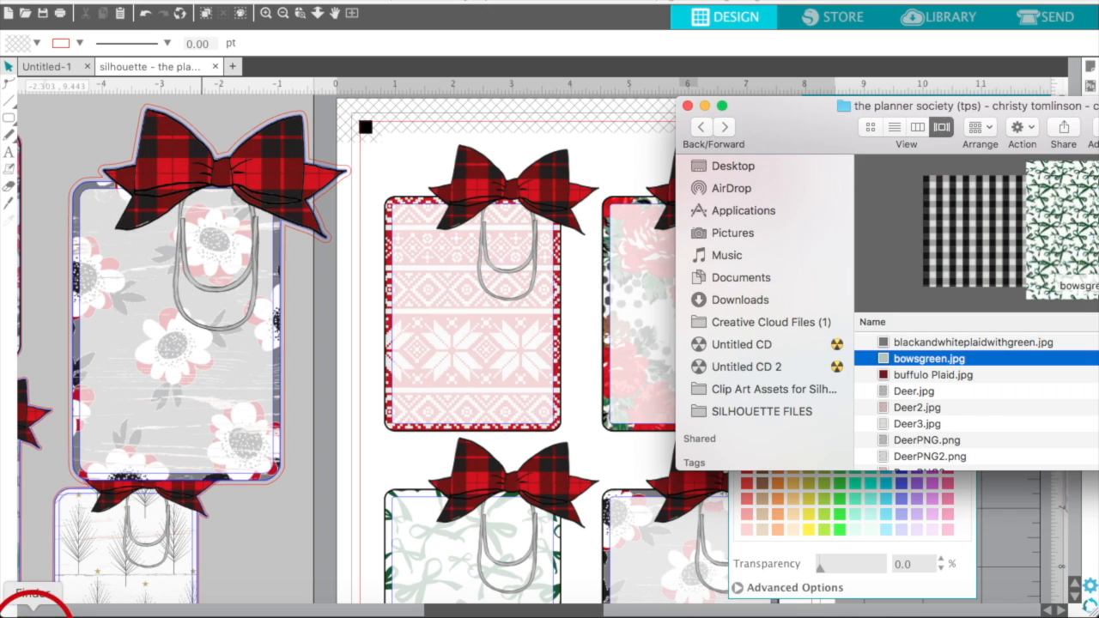
{"action": "scroll", "coordinate": [944, 417], "scroll_direction": "down", "scroll_amount": 10}
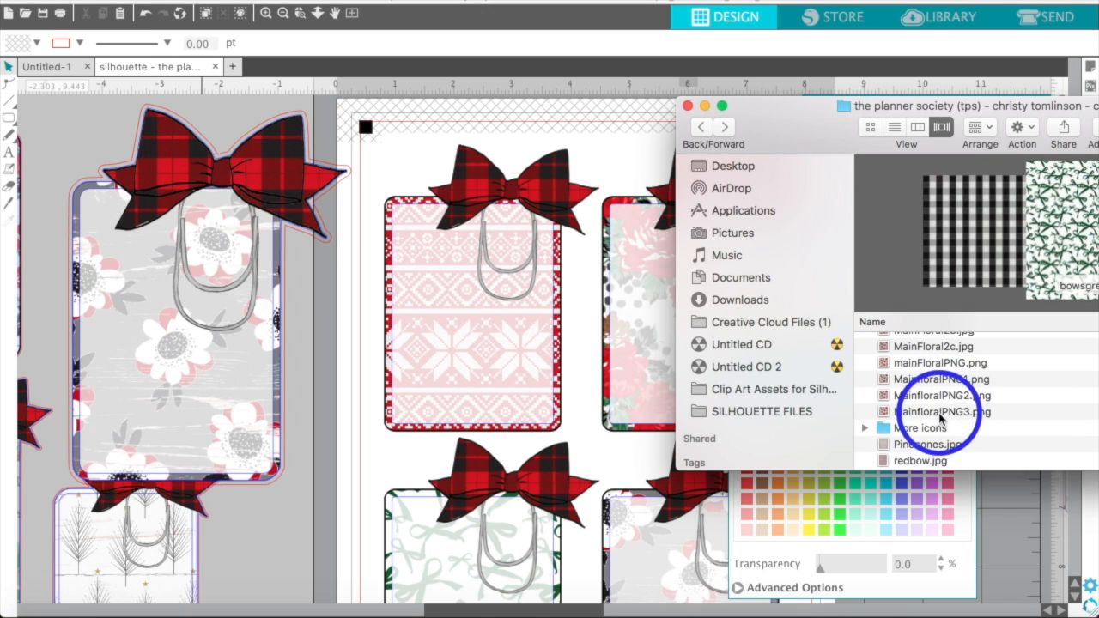
{"action": "left_click", "coordinate": [924, 399]}
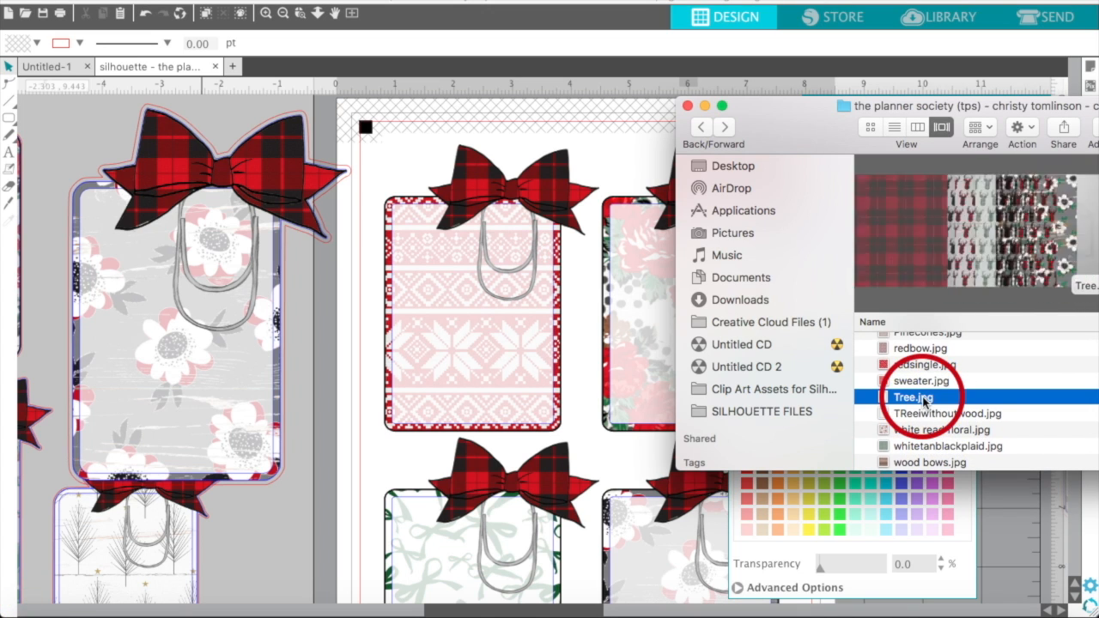
{"action": "left_click", "coordinate": [900, 402]}
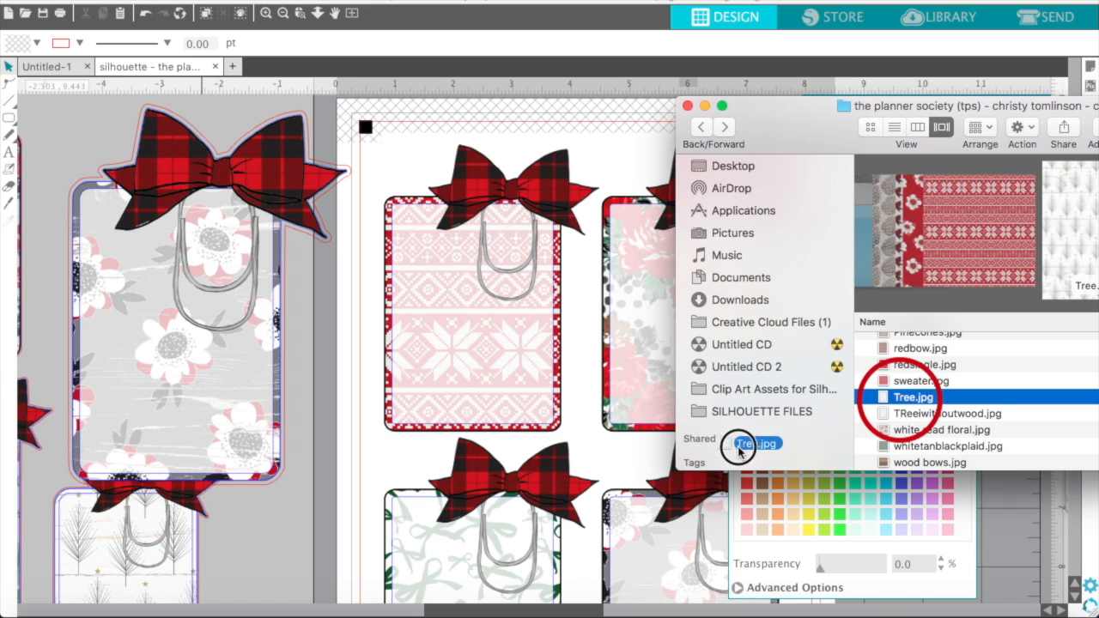
{"action": "left_click_drag", "start_coordinate": [738, 451], "coordinate": [604, 510]}
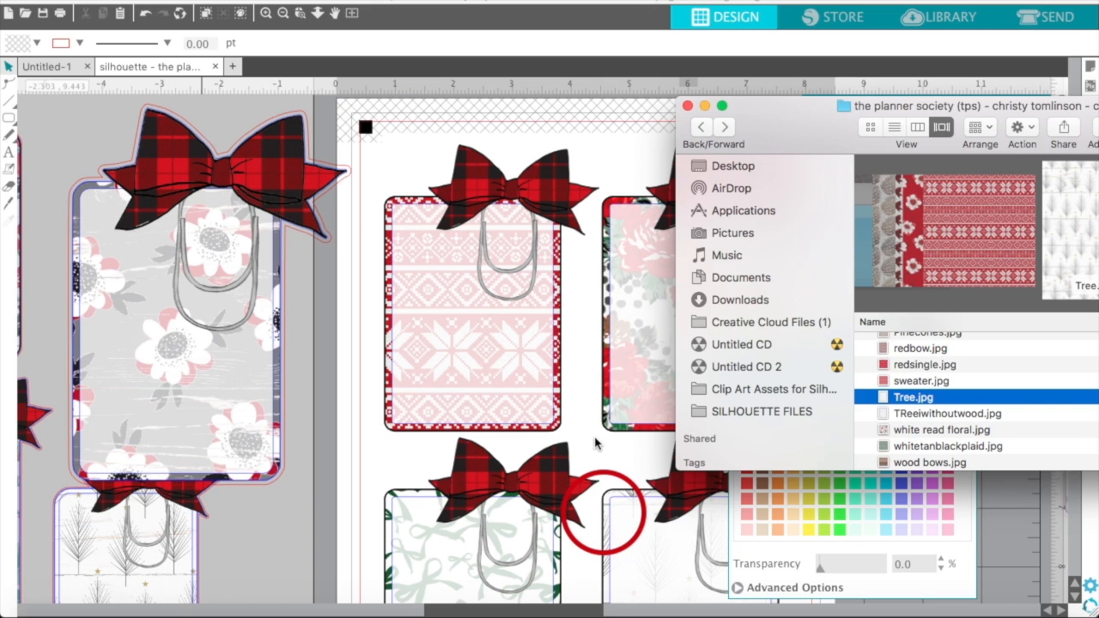
{"action": "left_click", "coordinate": [455, 165]}
{"action": "scroll", "coordinate": [455, 166], "scroll_direction": "down", "scroll_amount": 5}
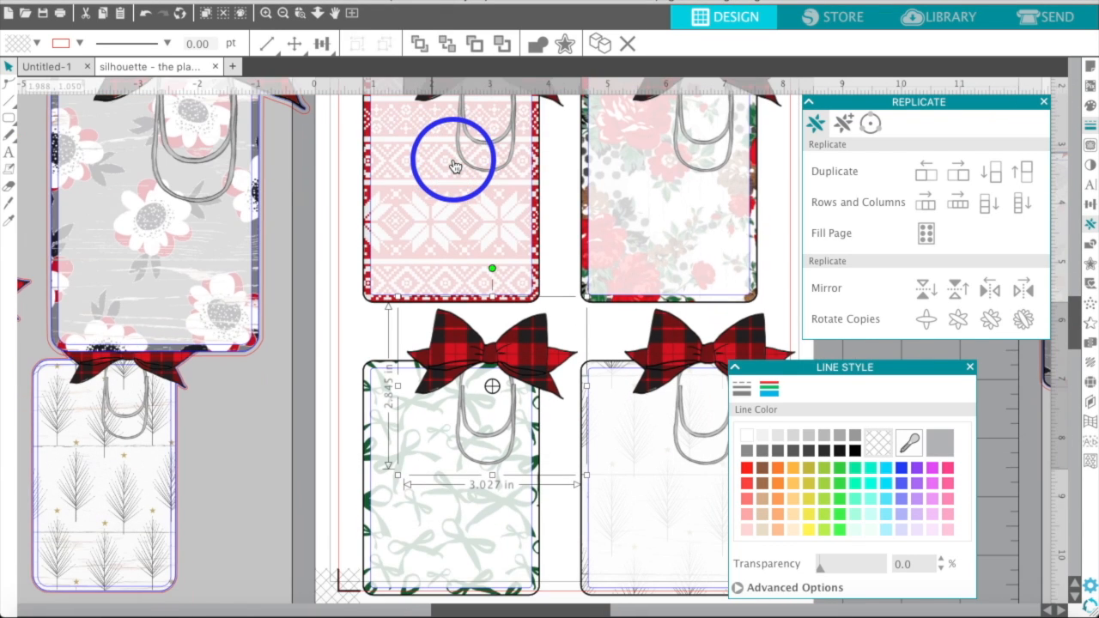
Set the fill transparency of the lower-right tag's white inset overlay to 42%.
{"action": "left_click", "coordinate": [322, 388]}
{"action": "scroll", "coordinate": [320, 382], "scroll_direction": "right", "scroll_amount": 5}
{"action": "scroll", "coordinate": [319, 382], "scroll_direction": "down", "scroll_amount": 3}
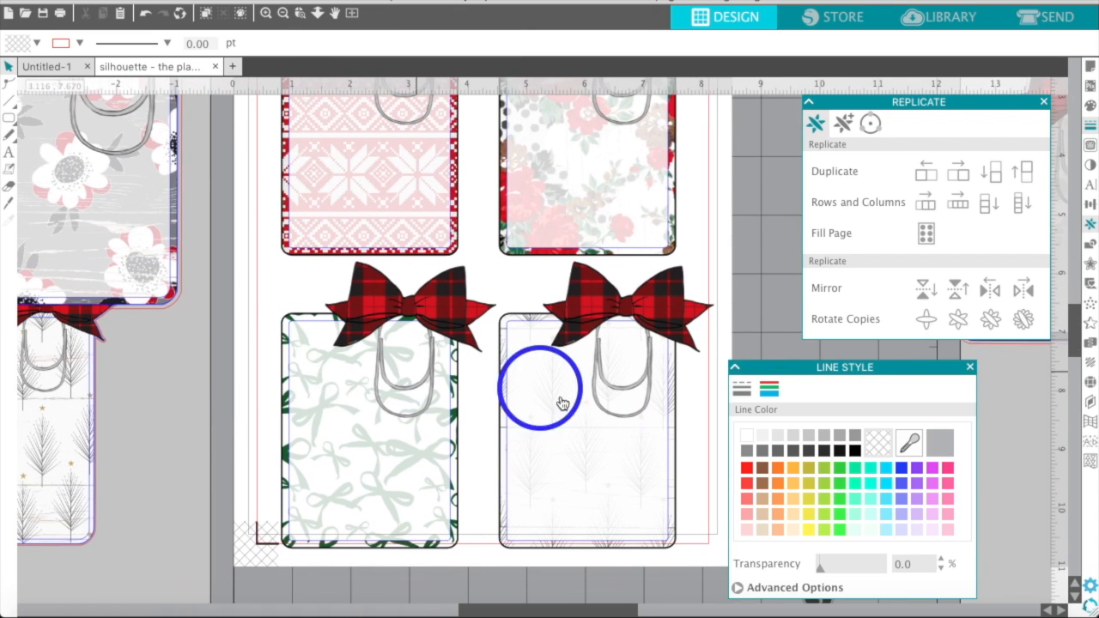
{"action": "left_click", "coordinate": [586, 440]}
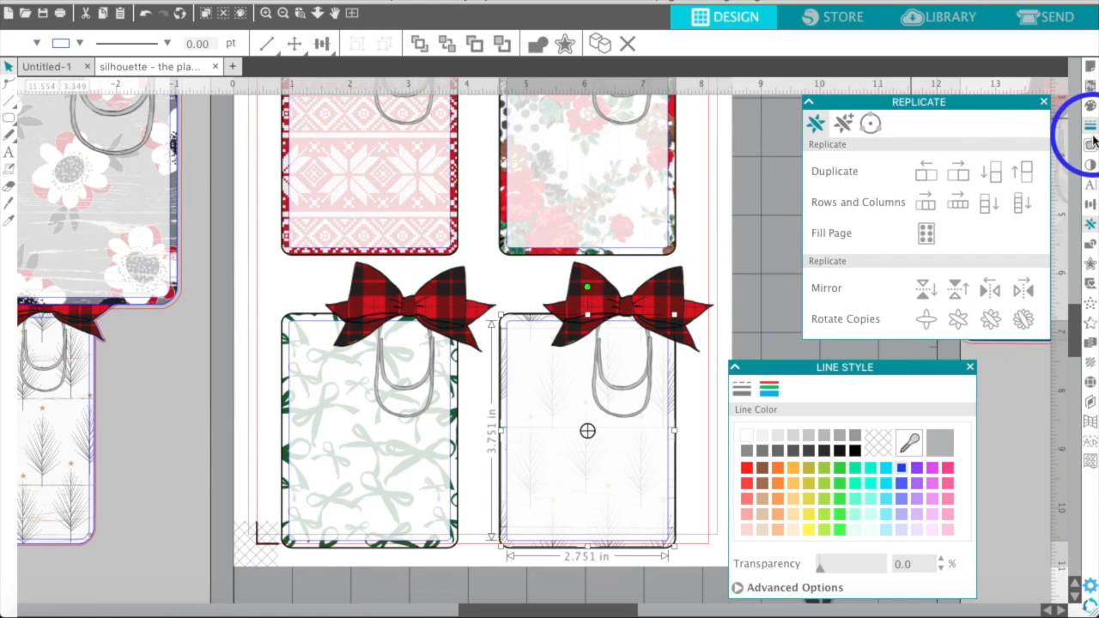
{"action": "left_click", "coordinate": [1089, 104]}
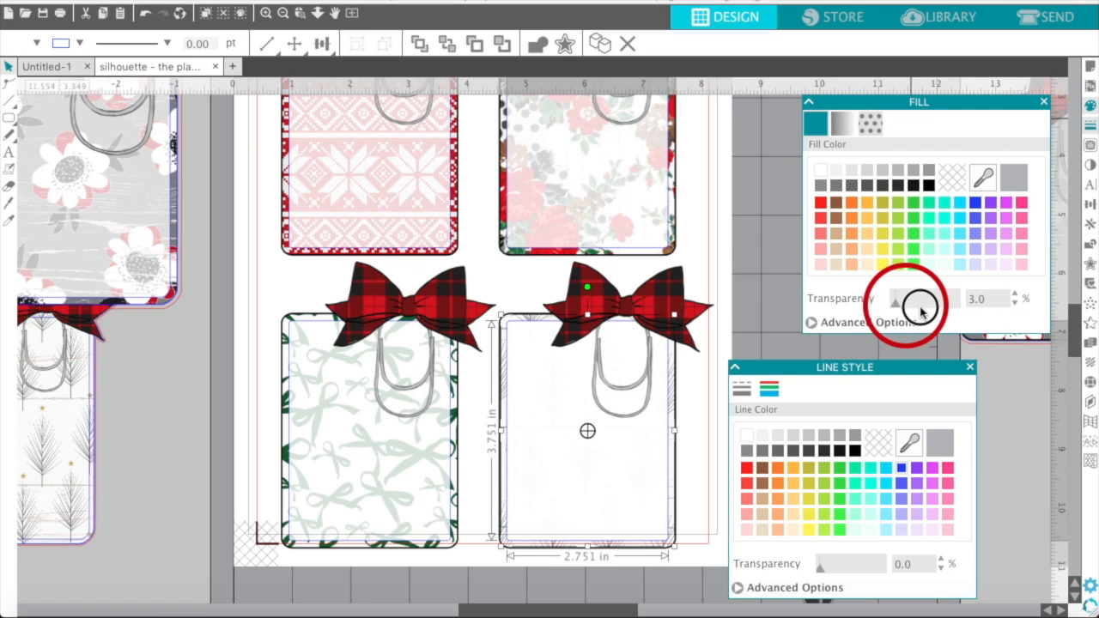
{"action": "left_click_drag", "start_coordinate": [921, 311], "coordinate": [922, 312]}
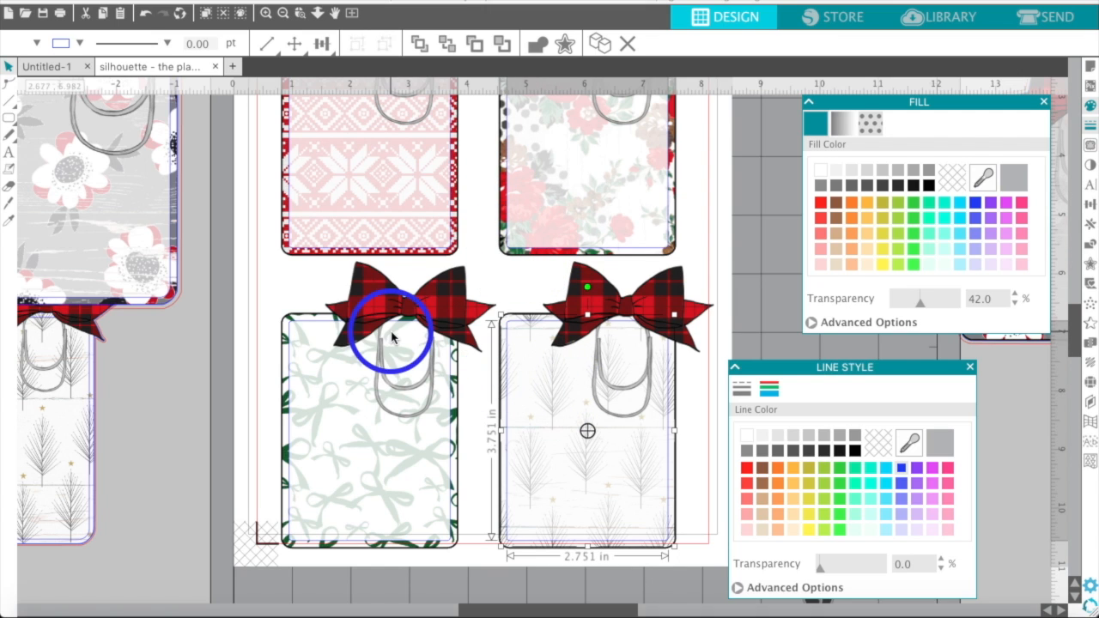
{"action": "left_click", "coordinate": [220, 331]}
Select all four finished tags on the page and move them off the mat to its right.
{"action": "scroll", "coordinate": [220, 331], "scroll_direction": "up", "scroll_amount": 3}
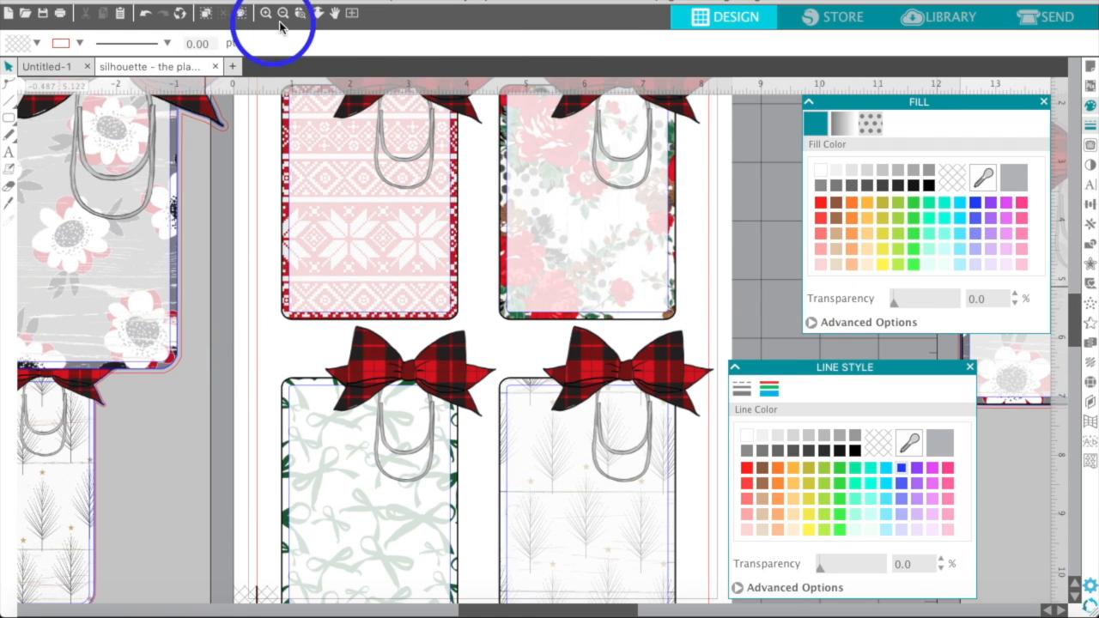
{"action": "left_click", "coordinate": [283, 14]}
{"action": "left_click", "coordinate": [284, 14]}
{"action": "left_click", "coordinate": [283, 13]}
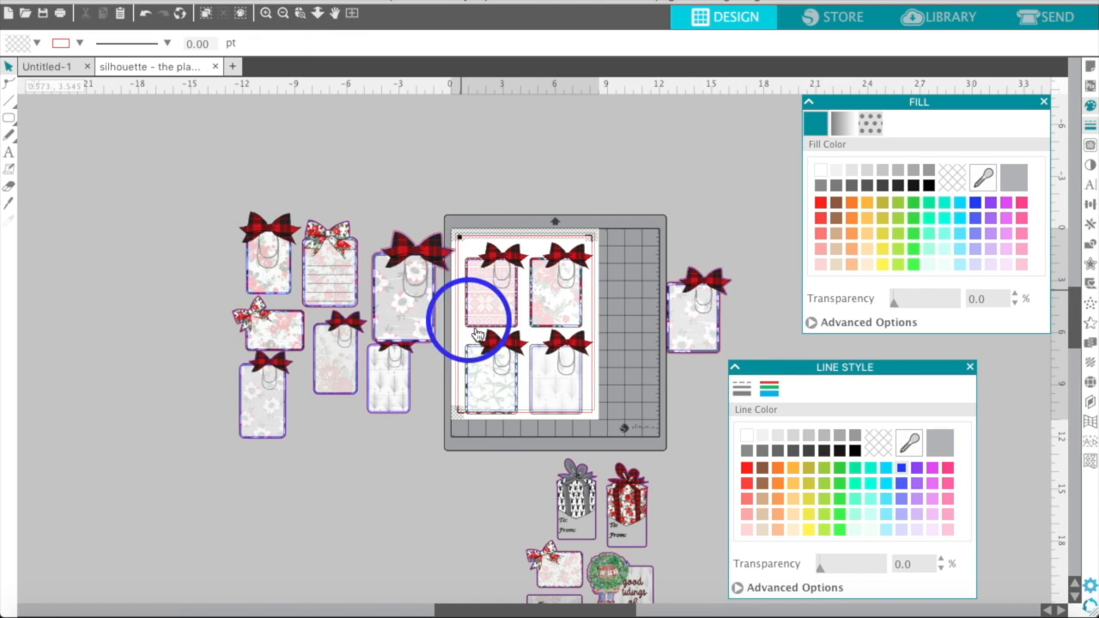
{"action": "left_click_drag", "start_coordinate": [481, 232], "coordinate": [599, 385]}
{"action": "left_click_drag", "start_coordinate": [495, 294], "coordinate": [765, 209]}
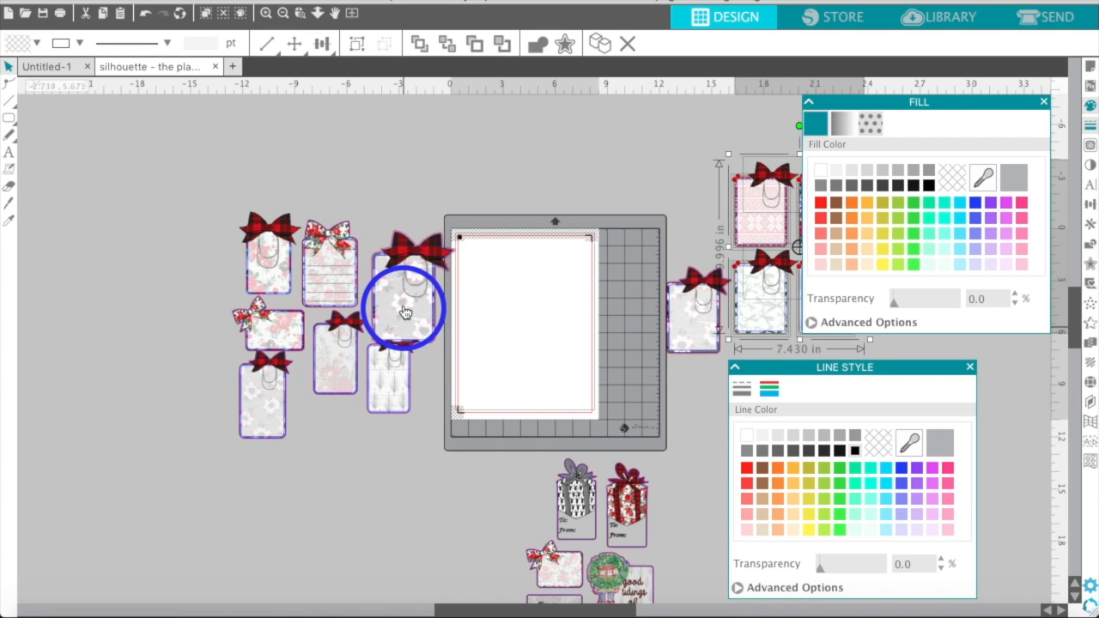
Gather the spare vertical tags farther left of the mat and place the horizontal floral tag beside the empty page.
{"action": "left_click_drag", "start_coordinate": [401, 301], "coordinate": [228, 242]}
{"action": "left_click_drag", "start_coordinate": [395, 420], "coordinate": [170, 273]}
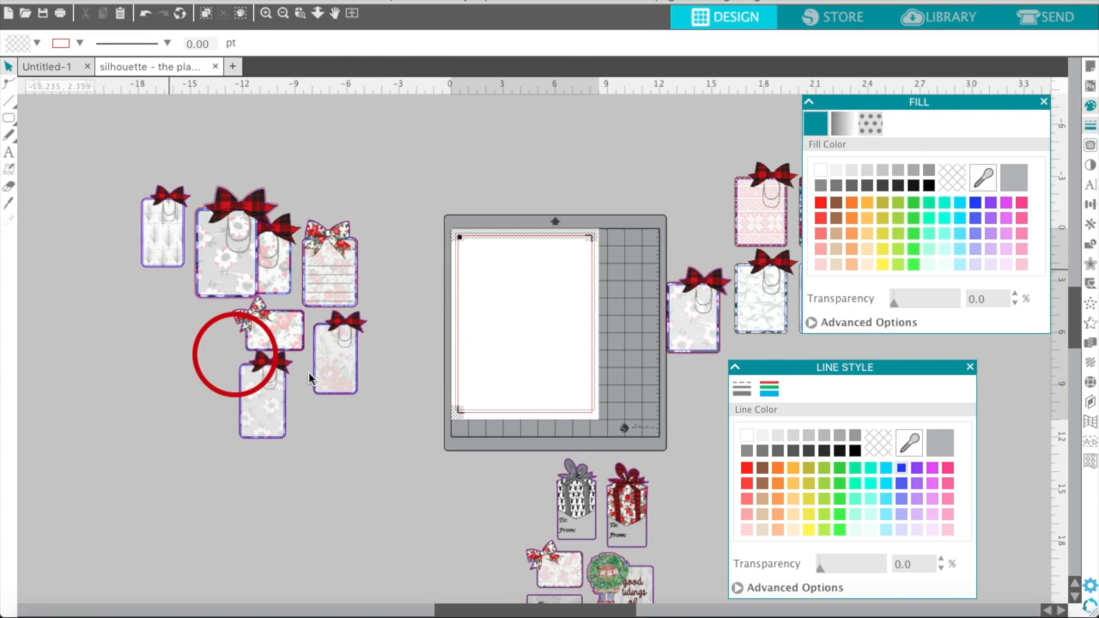
{"action": "left_click_drag", "start_coordinate": [332, 380], "coordinate": [118, 269]}
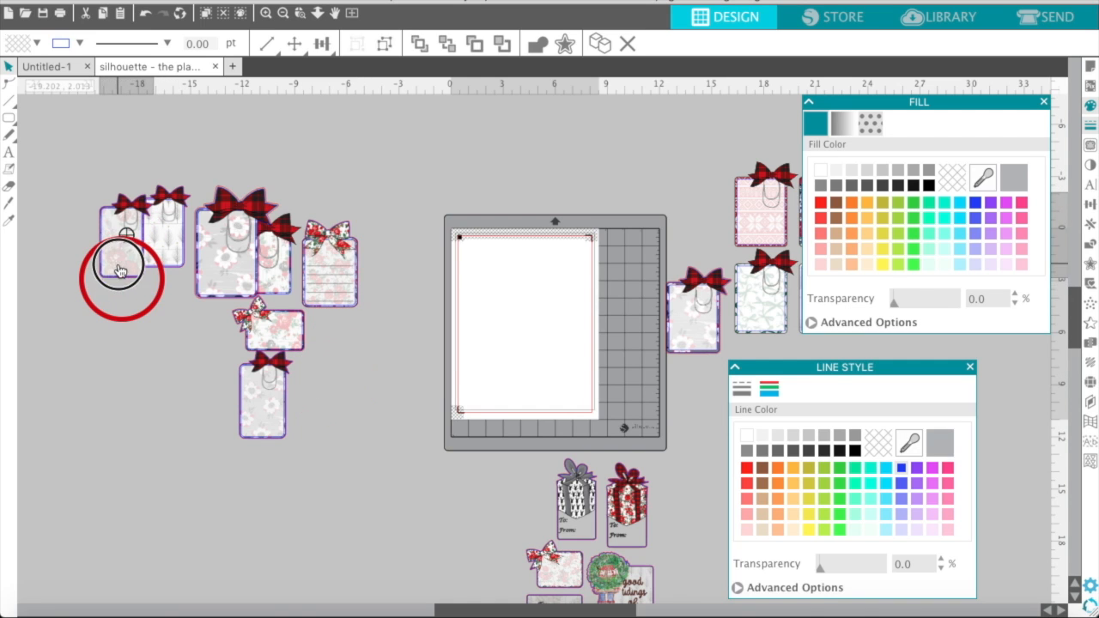
{"action": "left_click_drag", "start_coordinate": [266, 431], "coordinate": [170, 261]}
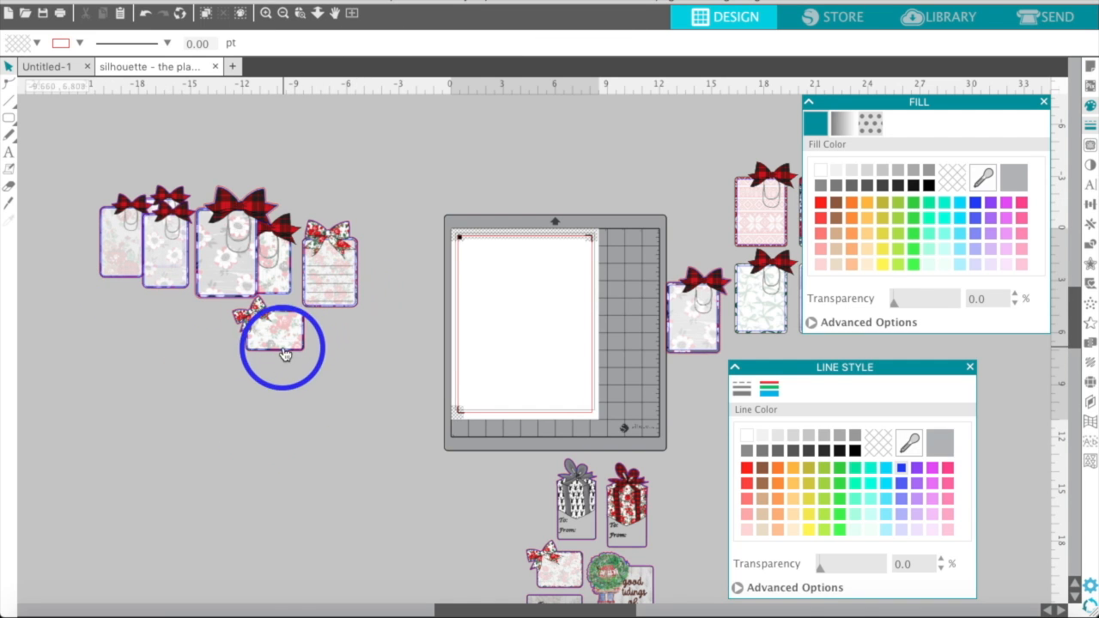
{"action": "left_click_drag", "start_coordinate": [282, 340], "coordinate": [385, 384]}
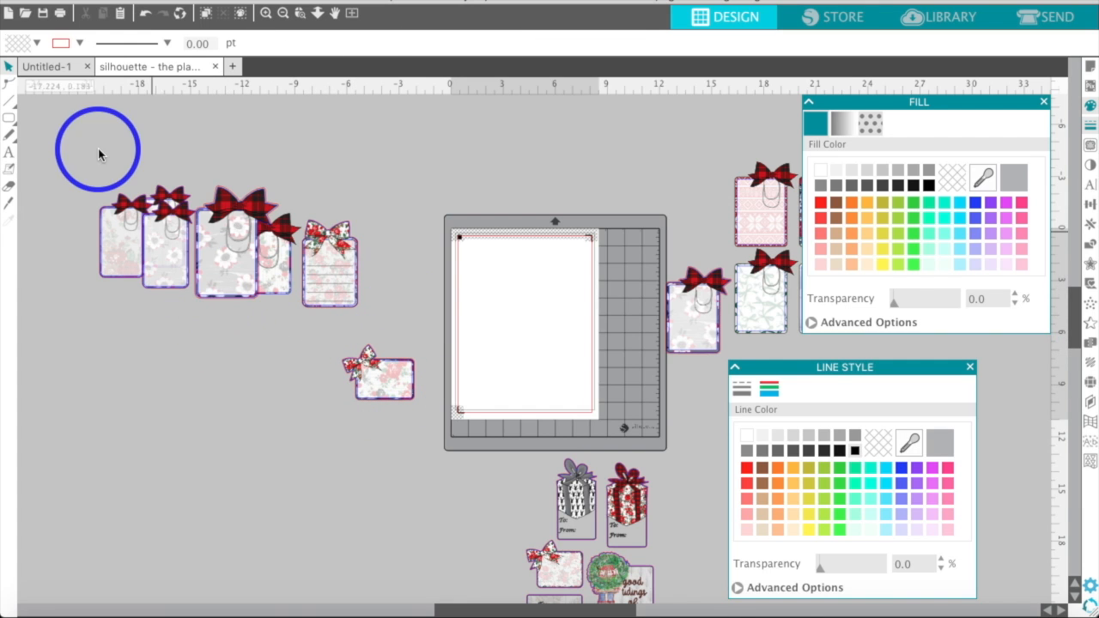
Draw a horizontal rounded rectangle on the upper half of the page and stretch it to about 4.11 by 3.03 in.
{"action": "left_click", "coordinate": [265, 15]}
{"action": "left_click", "coordinate": [265, 15]}
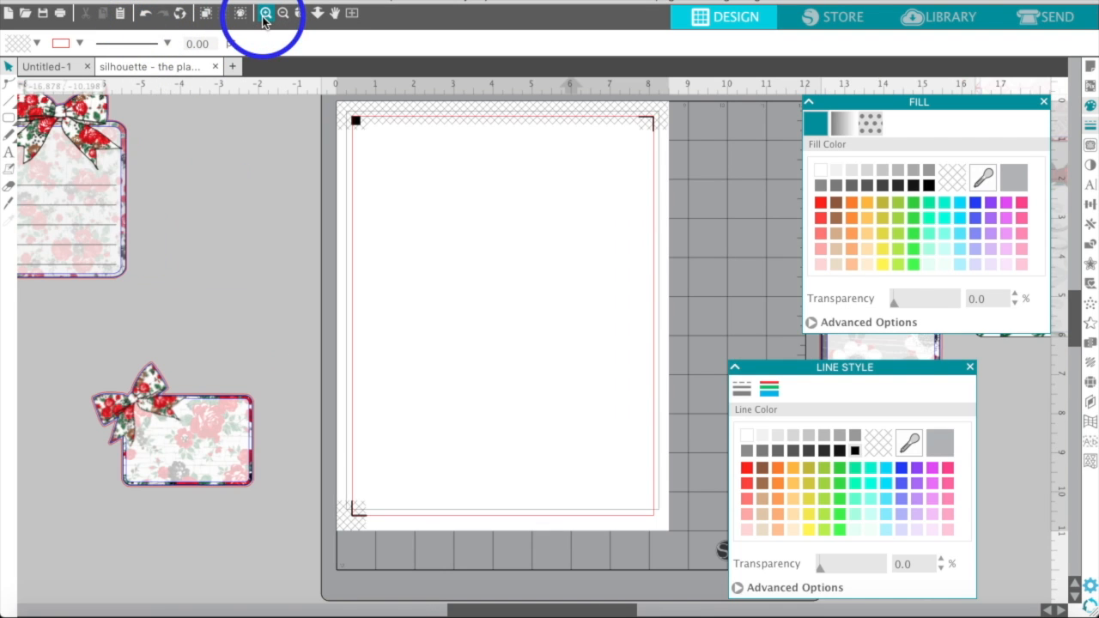
{"action": "left_click", "coordinate": [10, 120]}
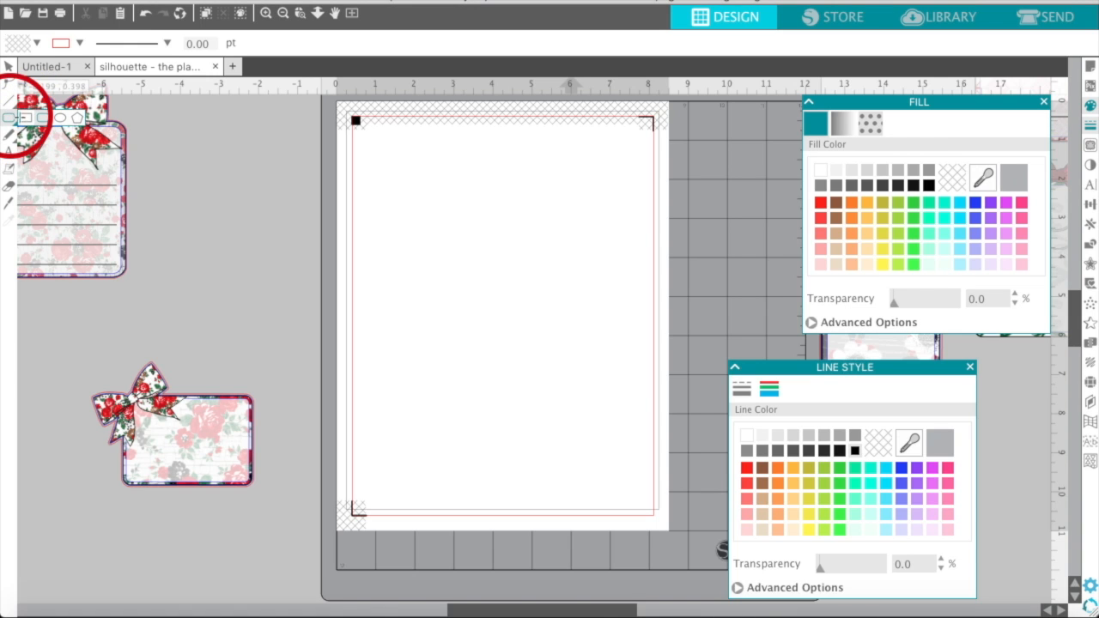
{"action": "left_click_drag", "start_coordinate": [17, 118], "coordinate": [43, 118]}
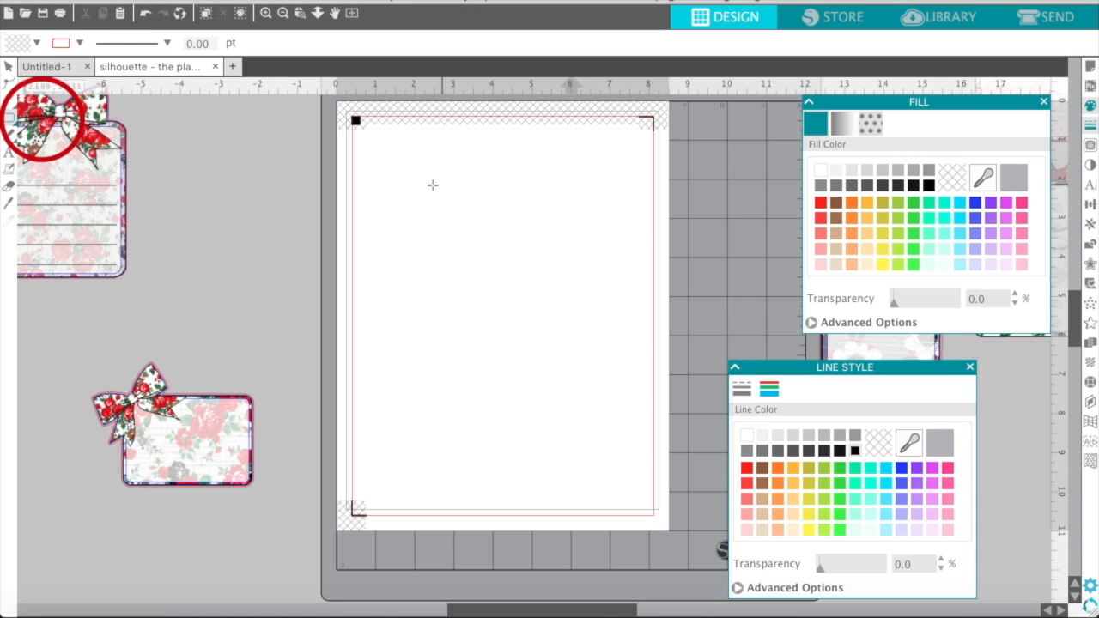
{"action": "mouse_move", "coordinate": [433, 185]}
{"action": "left_mouse_down"}
{"action": "mouse_move", "coordinate": [515, 216]}
{"action": "mouse_move", "coordinate": [602, 291]}
{"action": "left_mouse_up"}
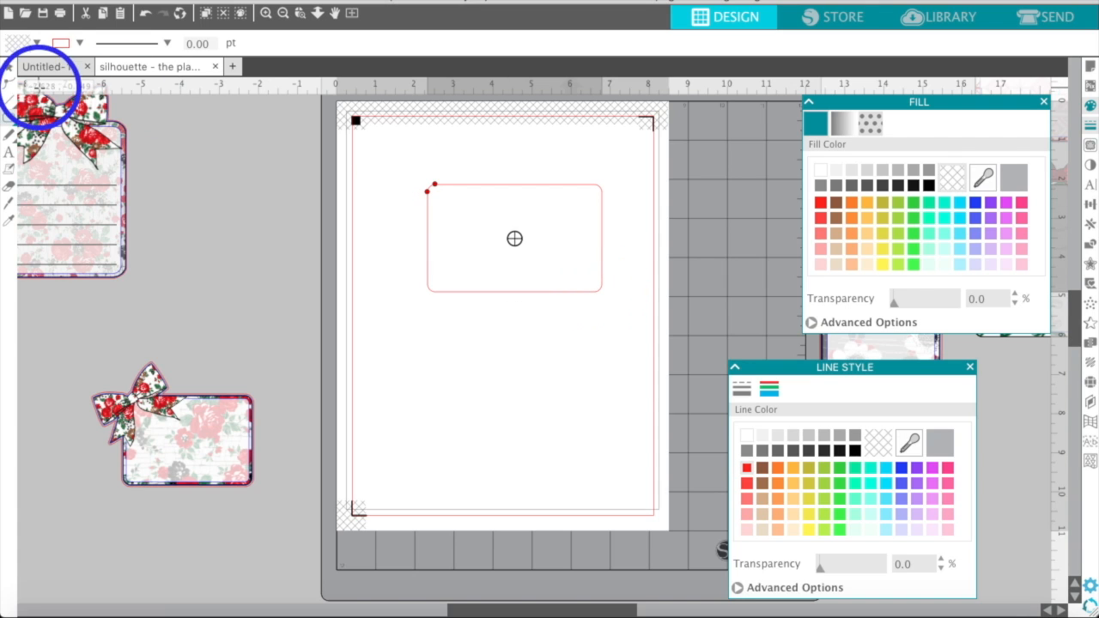
{"action": "left_click", "coordinate": [7, 69]}
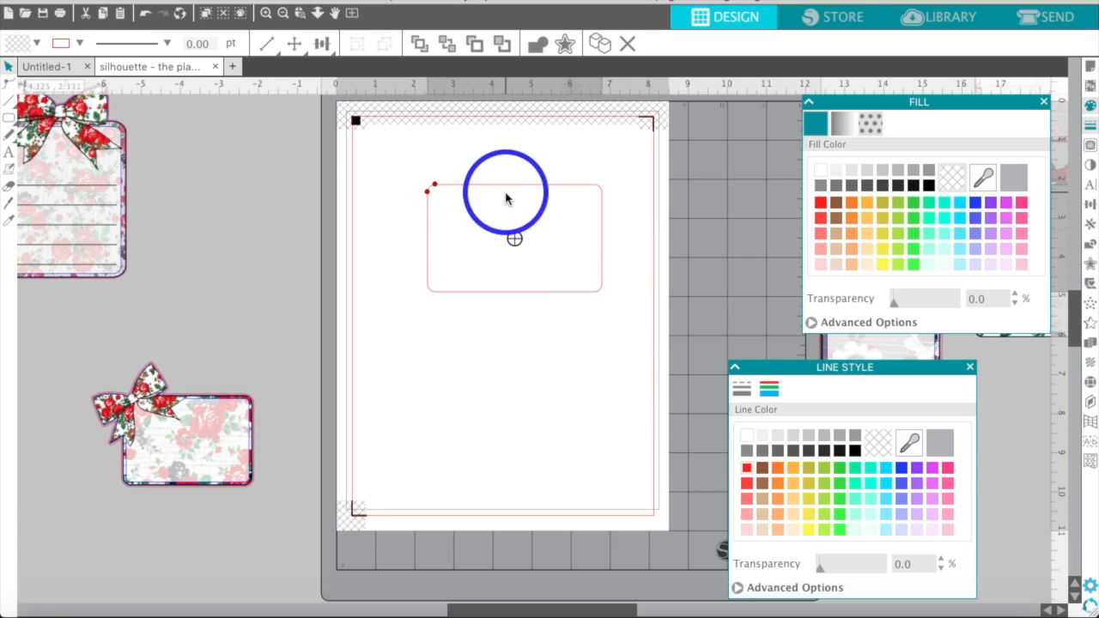
{"action": "left_click", "coordinate": [461, 185]}
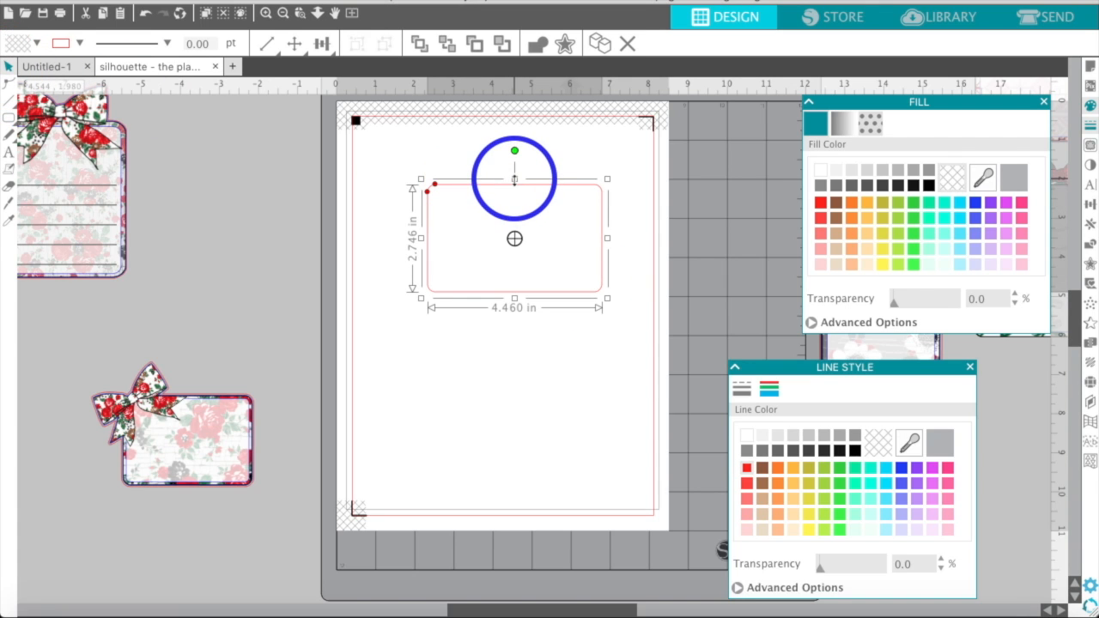
{"action": "left_click_drag", "start_coordinate": [515, 178], "coordinate": [515, 167]}
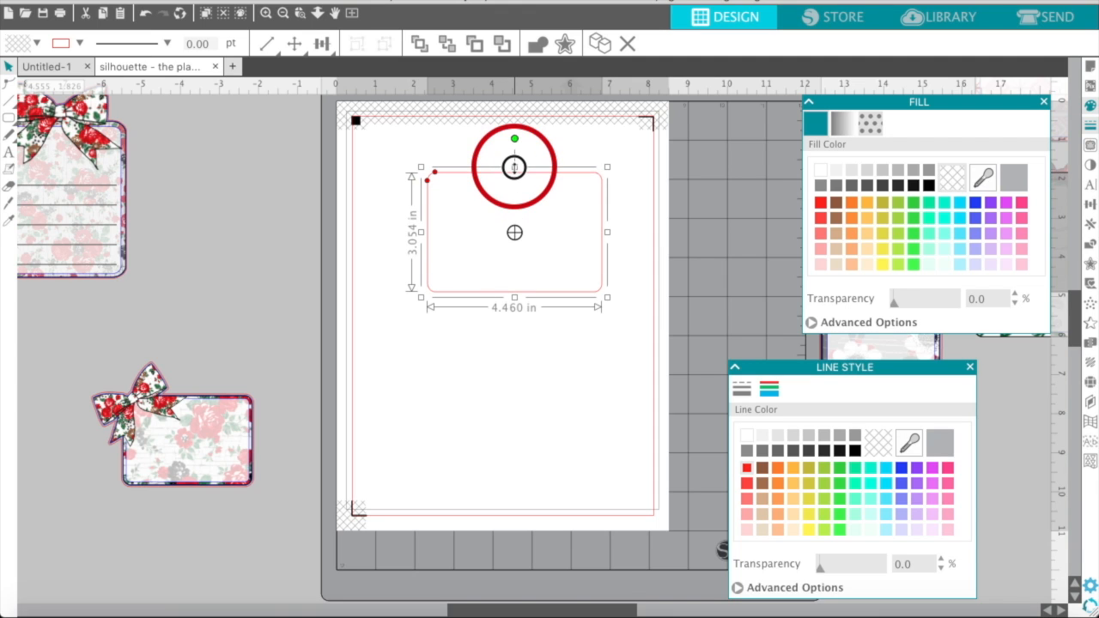
{"action": "left_click_drag", "start_coordinate": [606, 234], "coordinate": [589, 233]}
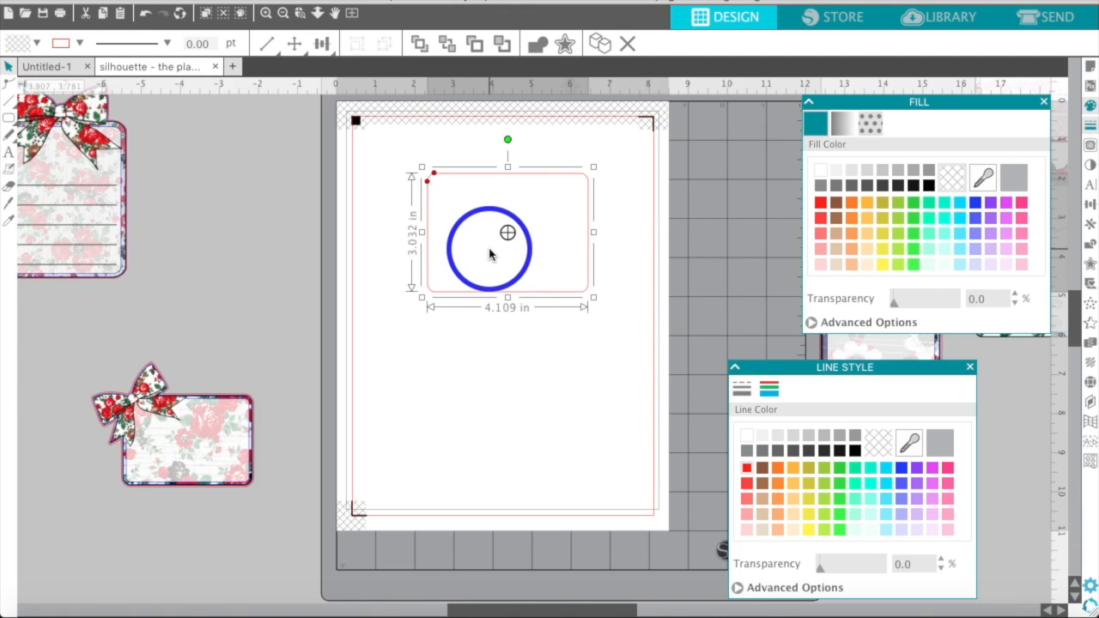
Scale the rounded rectangle with its aspect ratio locked, applying a height of 3 in and a width of 4 in.
{"action": "left_click", "coordinate": [1091, 205]}
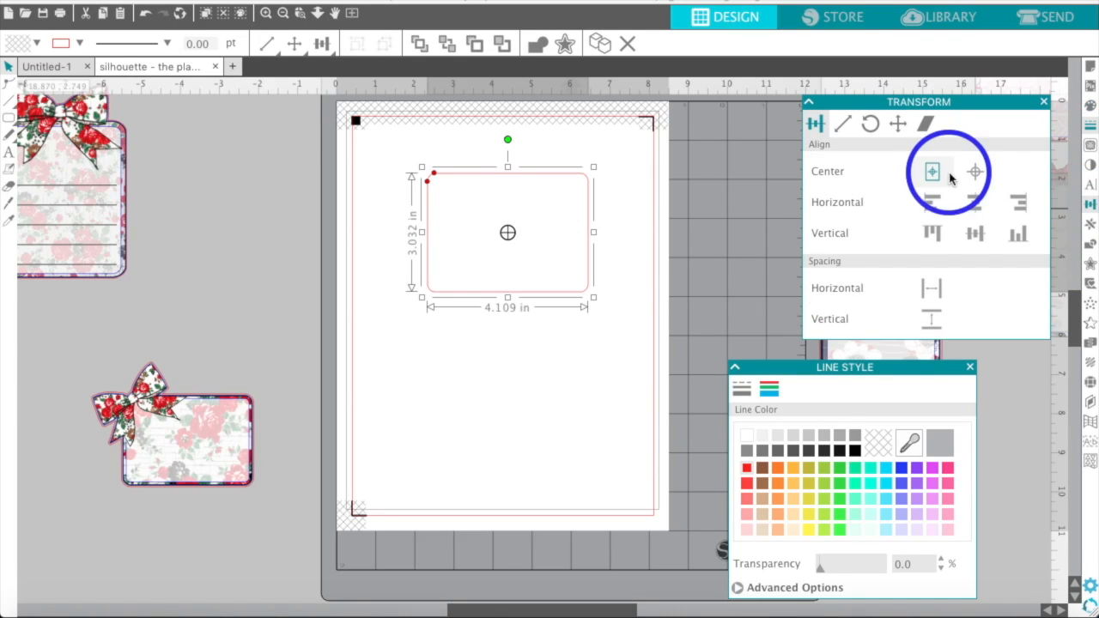
{"action": "left_click", "coordinate": [842, 127]}
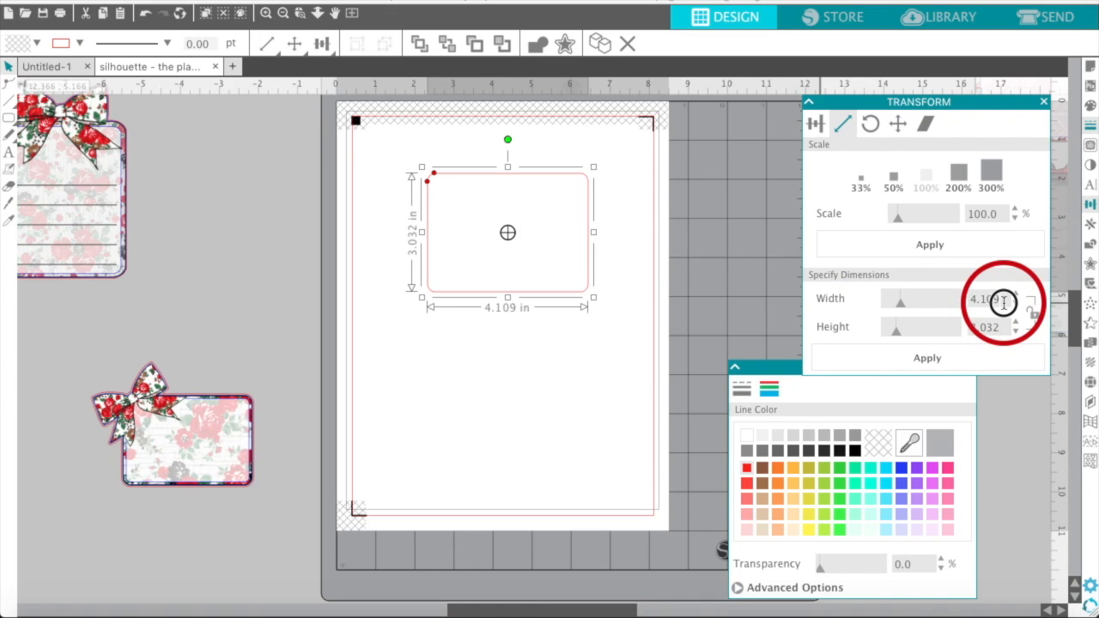
{"action": "left_click_drag", "start_coordinate": [1003, 302], "coordinate": [972, 299]}
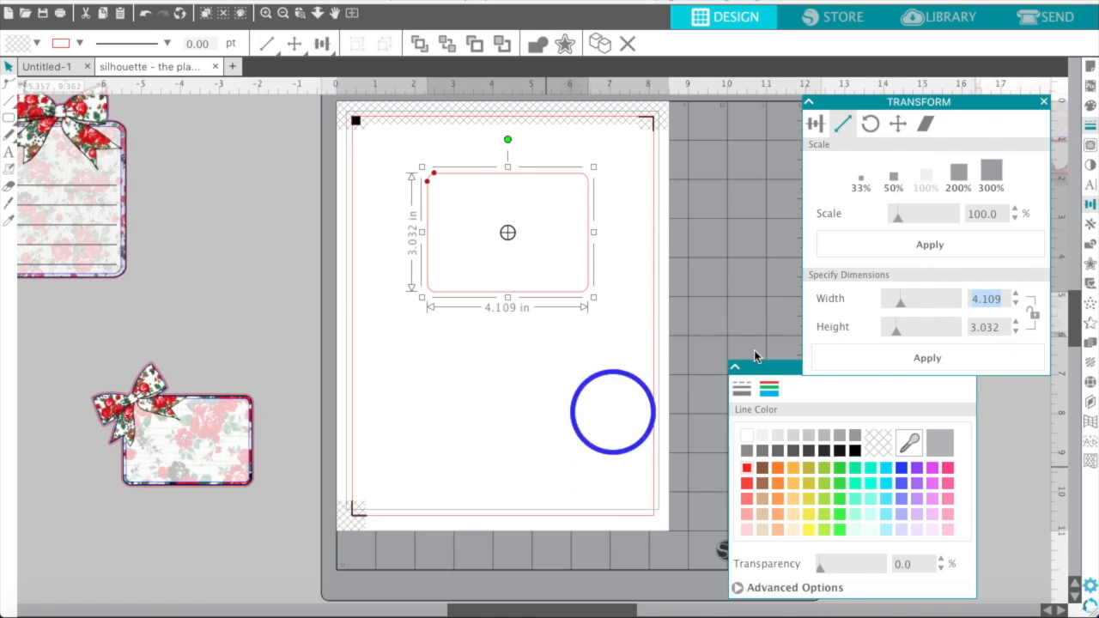
{"action": "left_click", "coordinate": [1017, 301]}
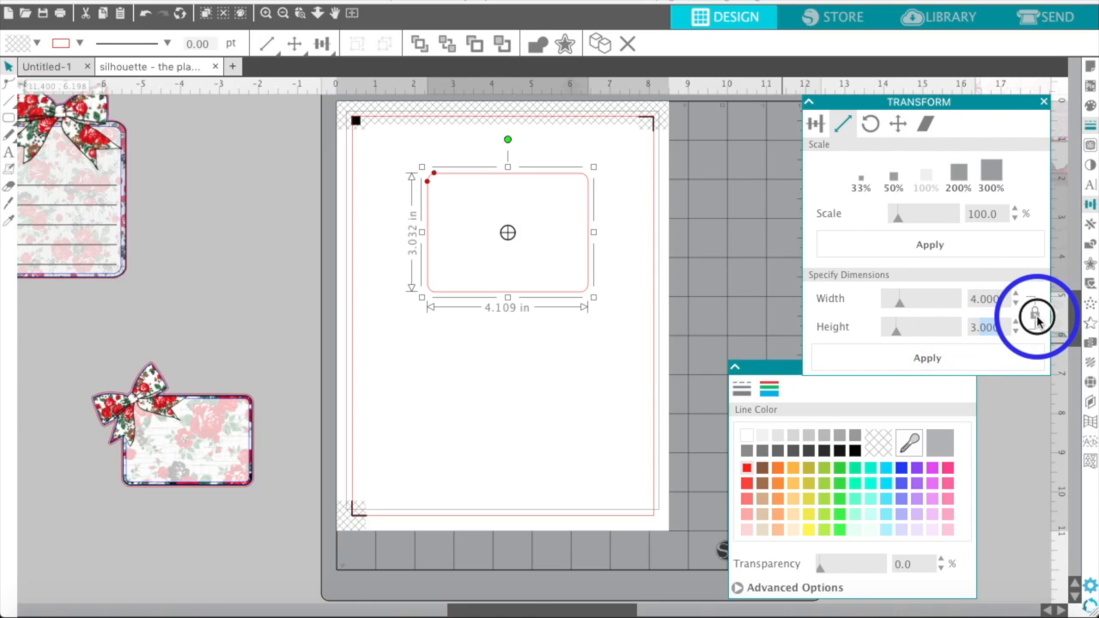
{"action": "left_click", "coordinate": [938, 362]}
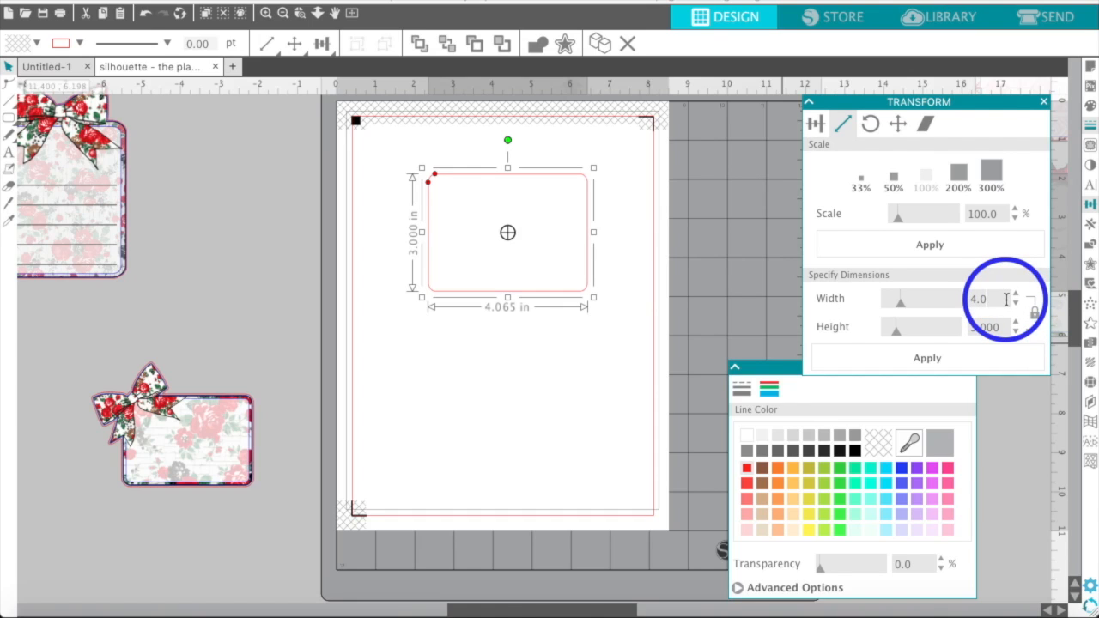
{"action": "key", "text": "Return"}
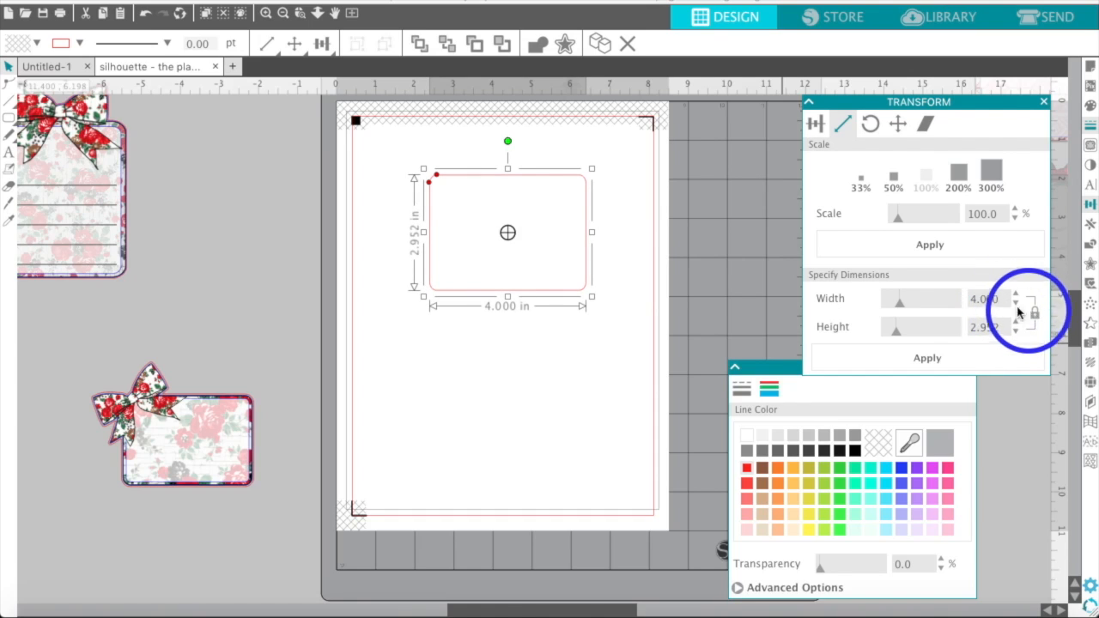
Unlock the rectangle's aspect ratio, set its height to 3 in, and lock the proportions again.
{"action": "left_click", "coordinate": [1034, 317]}
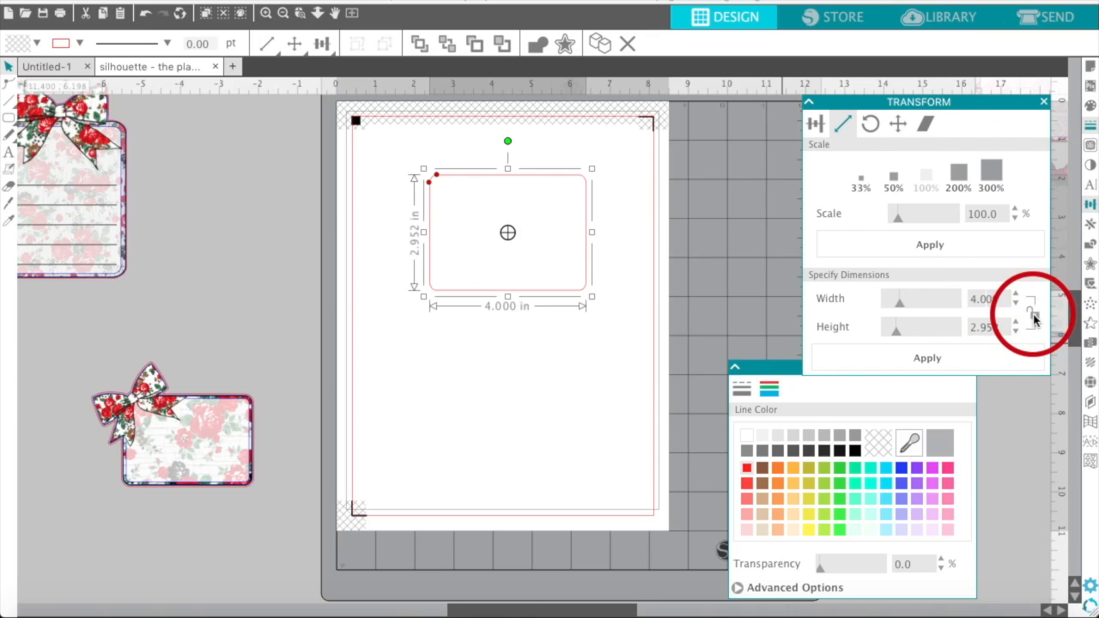
{"action": "left_click", "coordinate": [987, 327]}
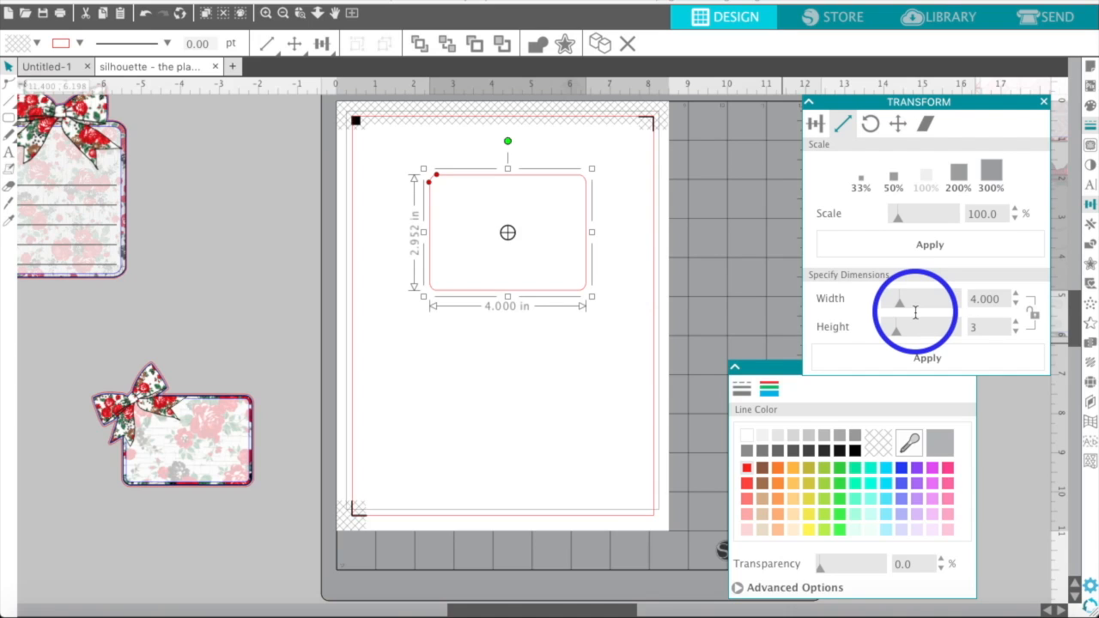
{"action": "left_click", "coordinate": [927, 359]}
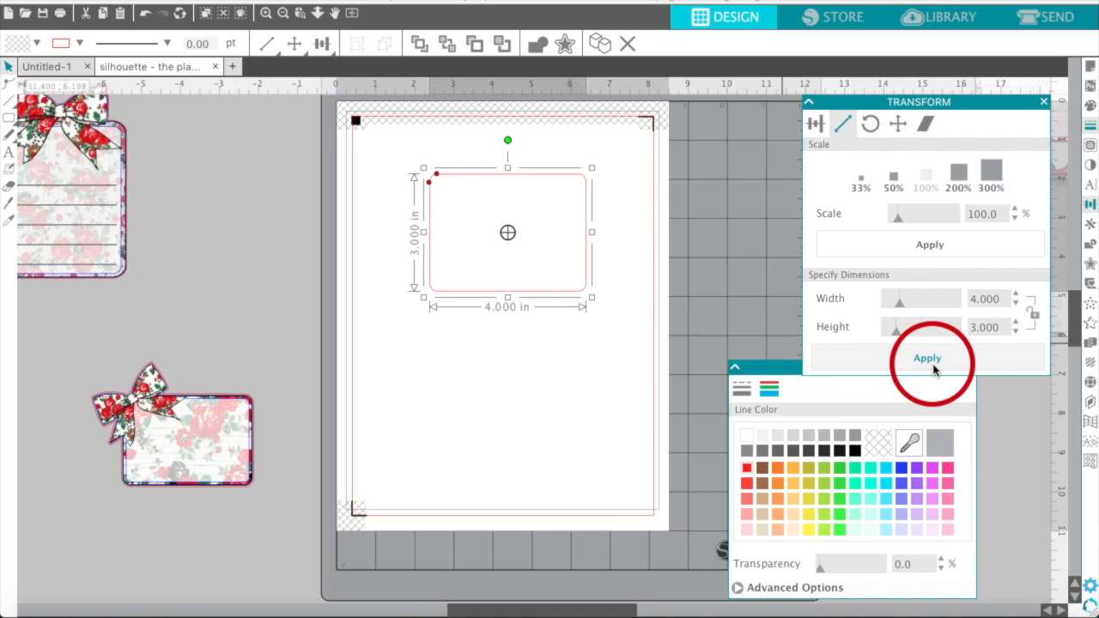
{"action": "left_click", "coordinate": [1036, 315]}
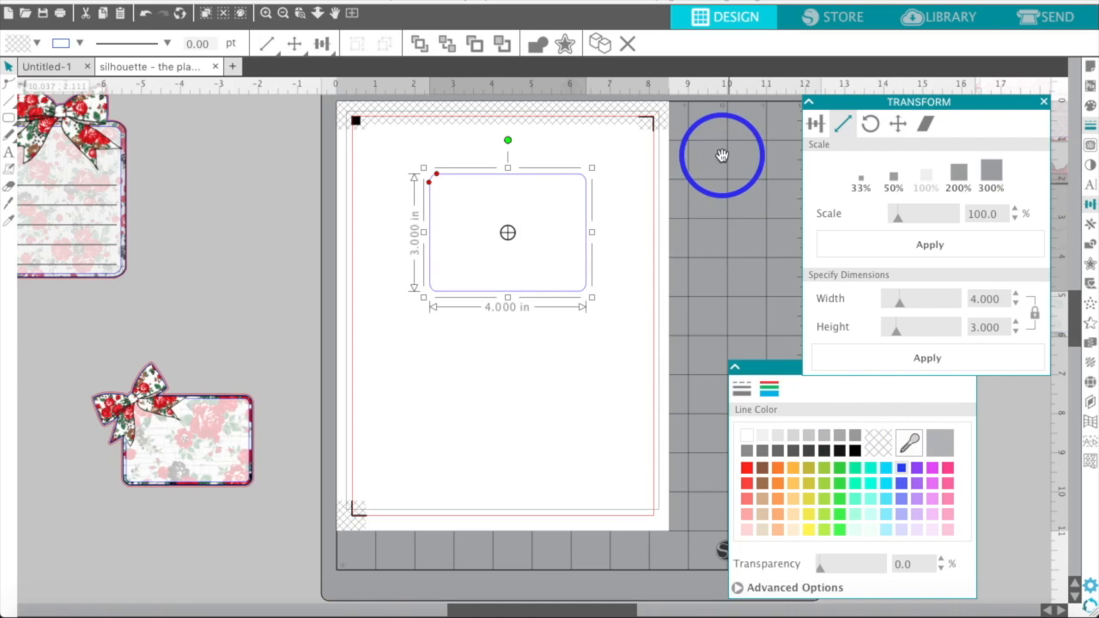
Create an internal offset of the 4 by 3 in rounded rectangle at 0.150 in with rounded corners.
{"action": "left_click", "coordinate": [1089, 266]}
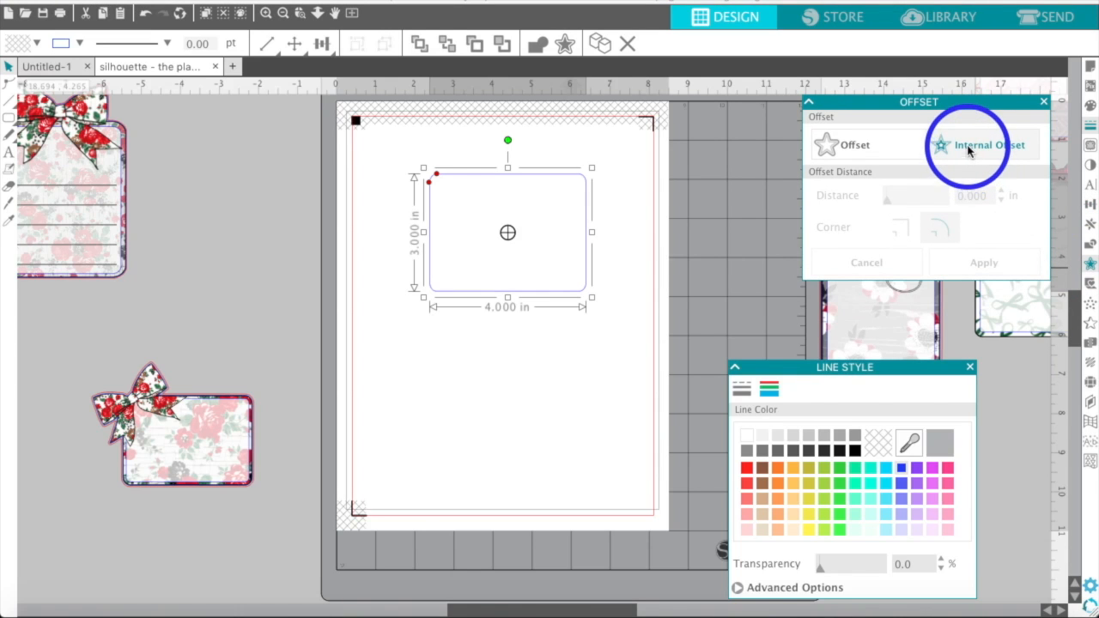
{"action": "left_click", "coordinate": [973, 161]}
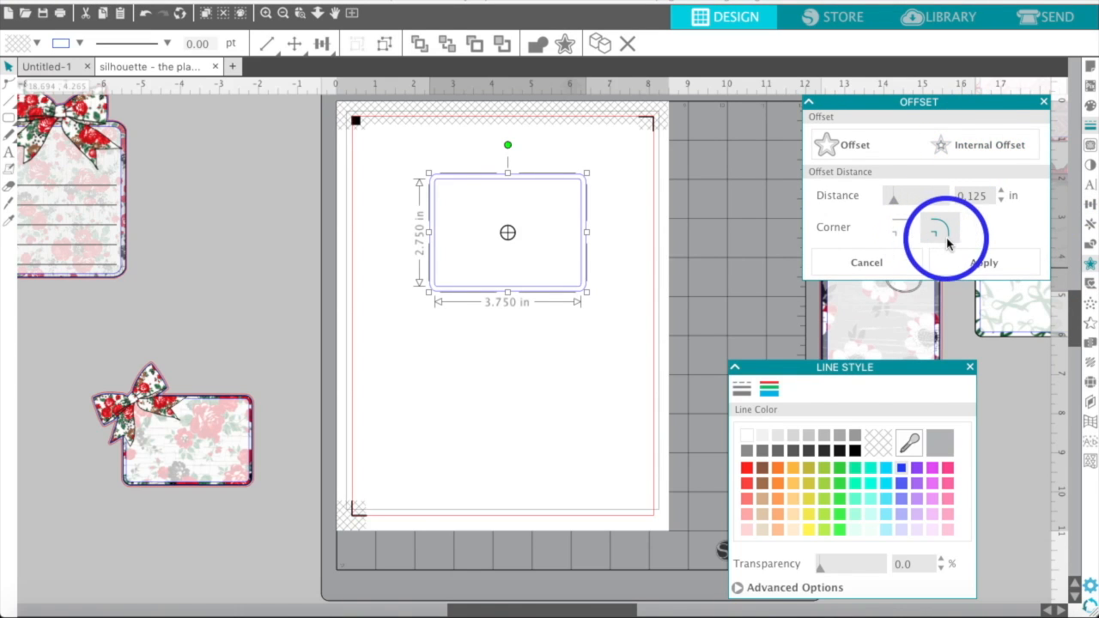
{"action": "left_click", "coordinate": [999, 189]}
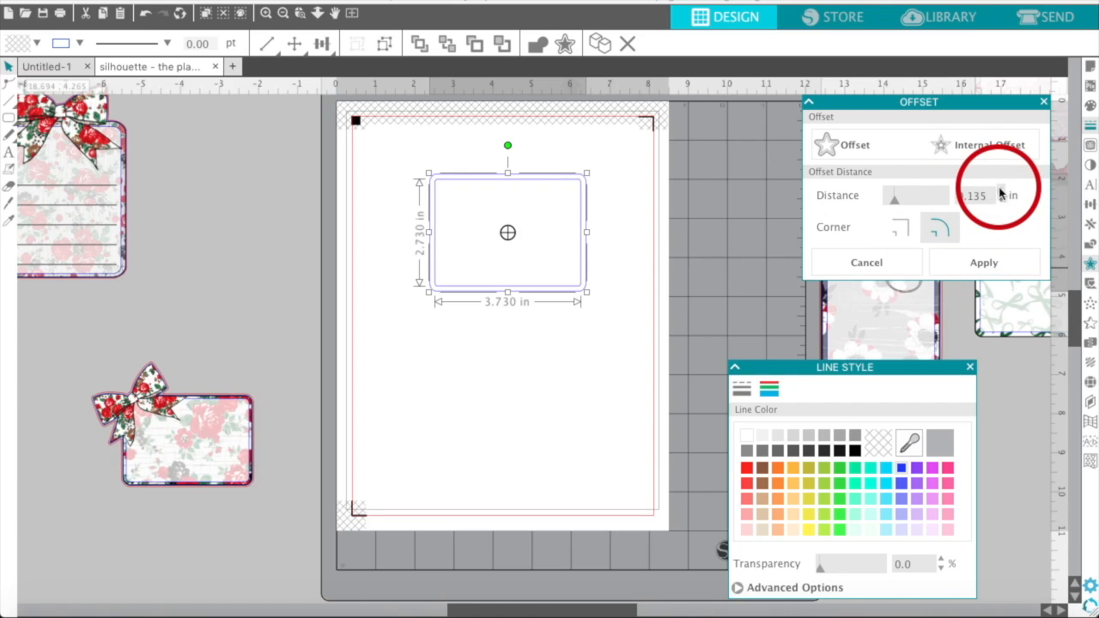
{"action": "left_click", "coordinate": [1000, 192]}
{"action": "left_click", "coordinate": [1000, 194]}
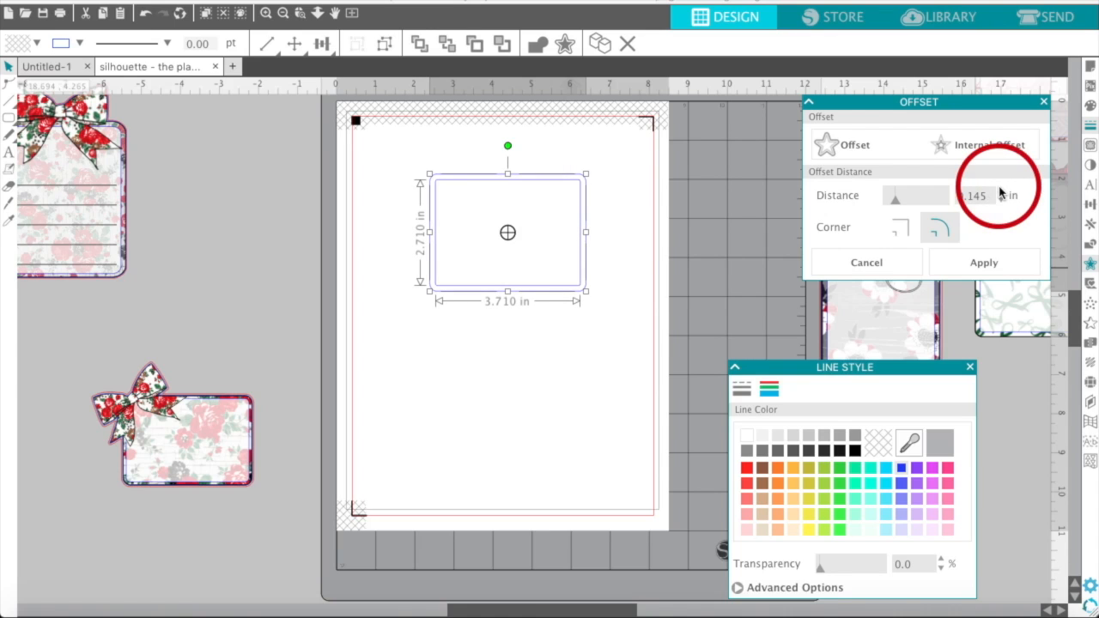
{"action": "left_click", "coordinate": [1001, 194]}
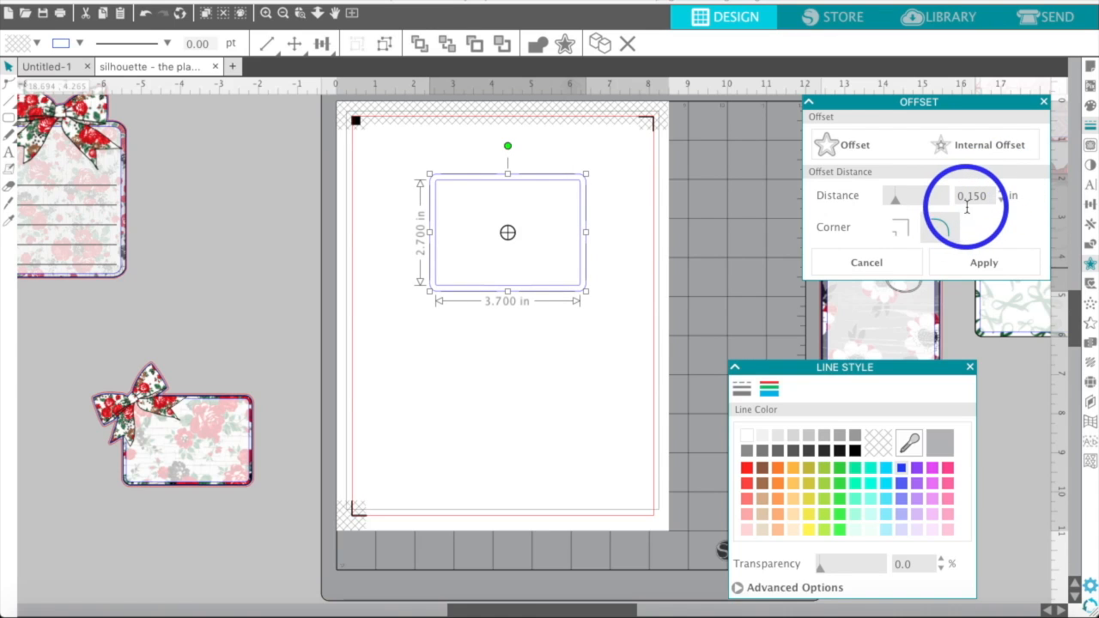
{"action": "left_click", "coordinate": [975, 263]}
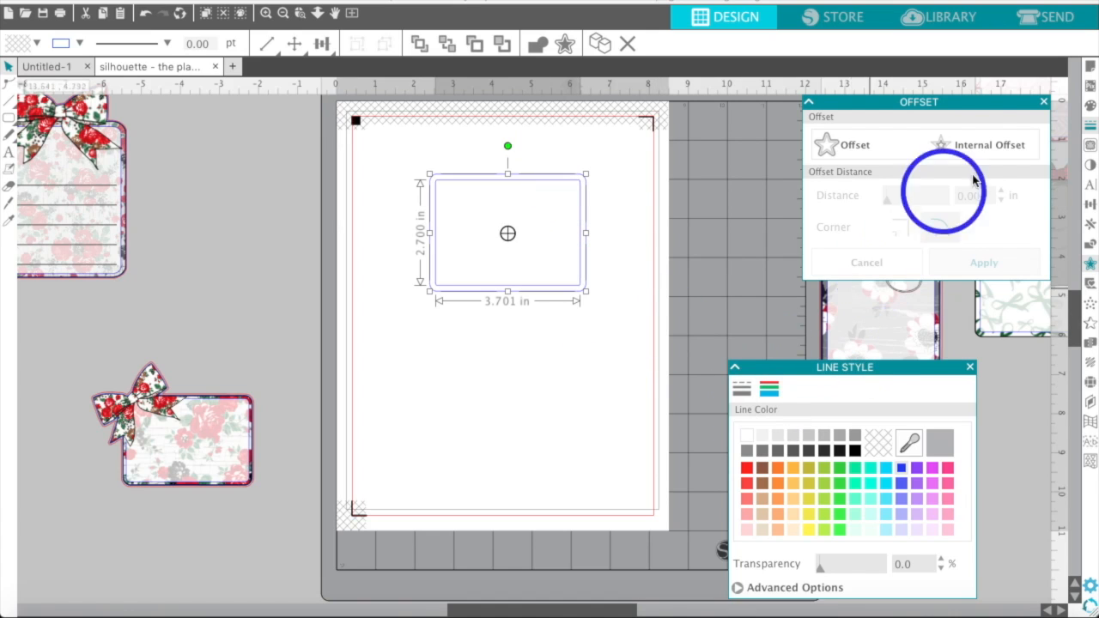
Fill the inner offset rectangle with solid white and deselect it.
{"action": "left_click", "coordinate": [1089, 107]}
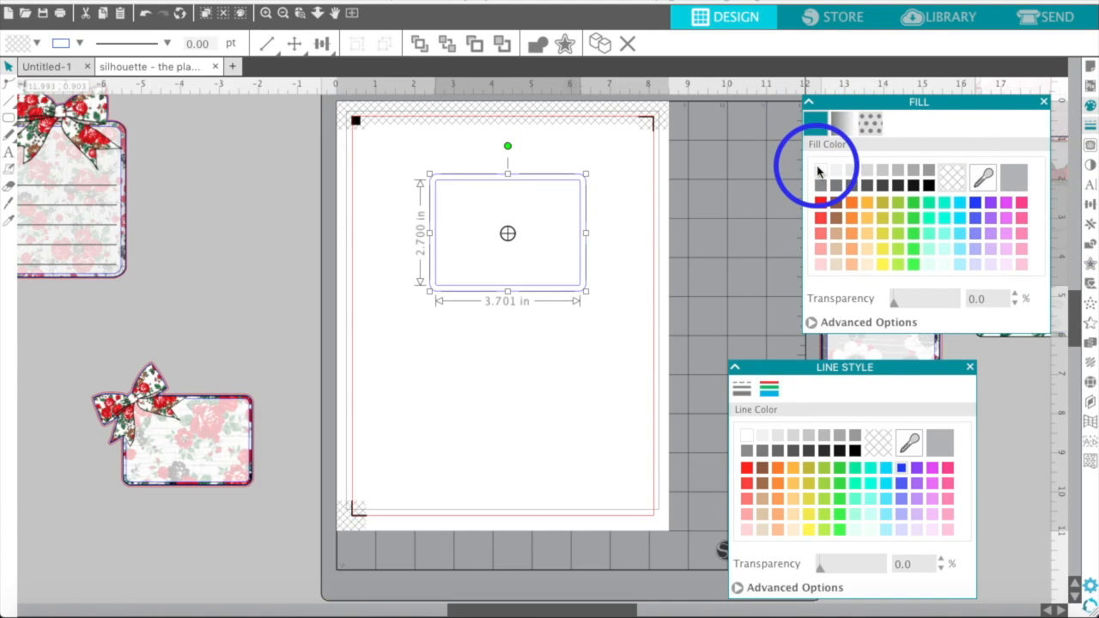
{"action": "left_click", "coordinate": [819, 171]}
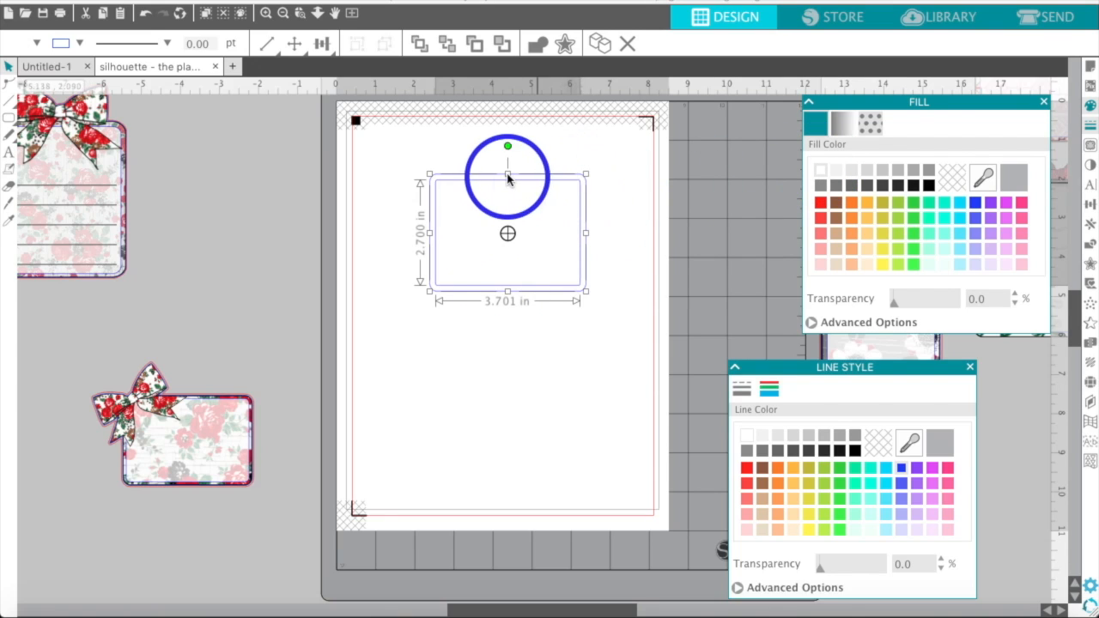
{"action": "left_click", "coordinate": [408, 166]}
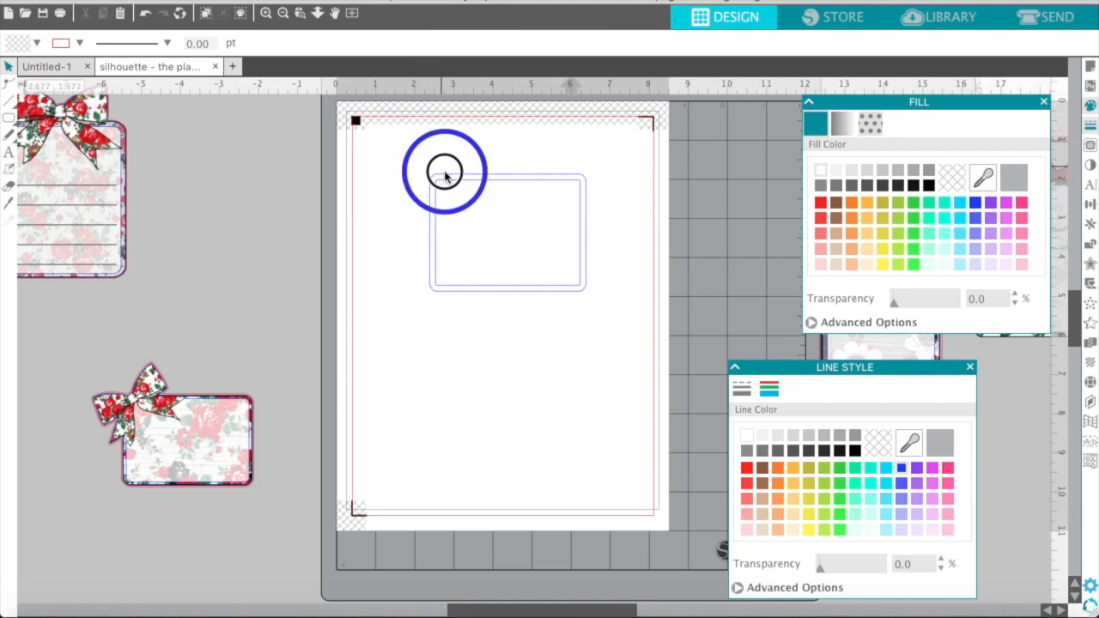
Fill the outer rounded rectangle with the MainFloral .jpg pattern from the Finder folder.
{"action": "left_click", "coordinate": [434, 177]}
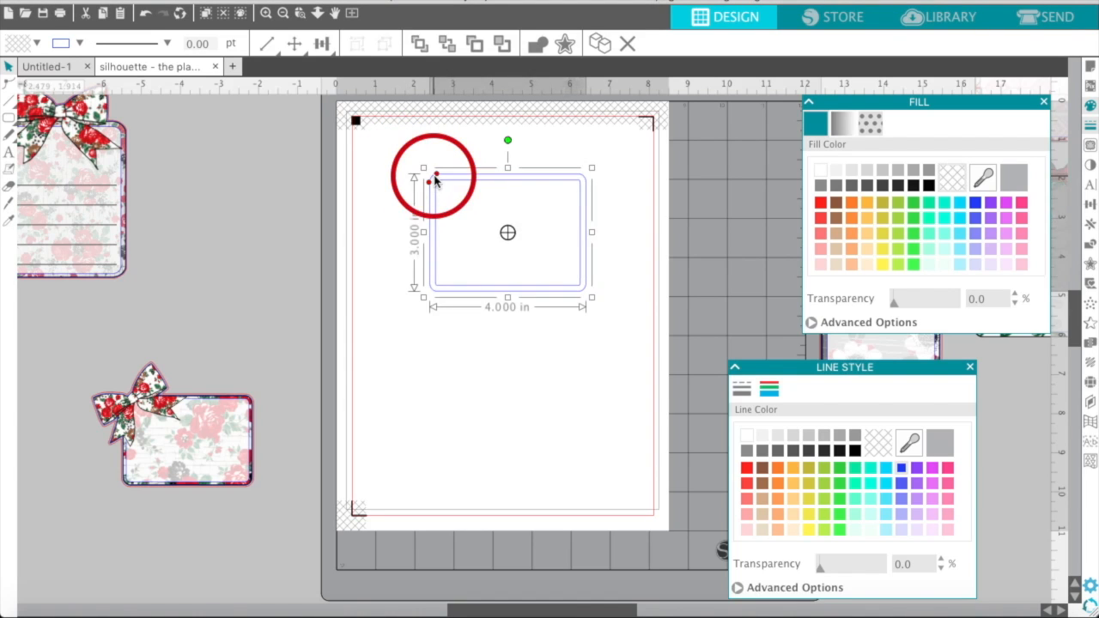
{"action": "left_click", "coordinate": [27, 611]}
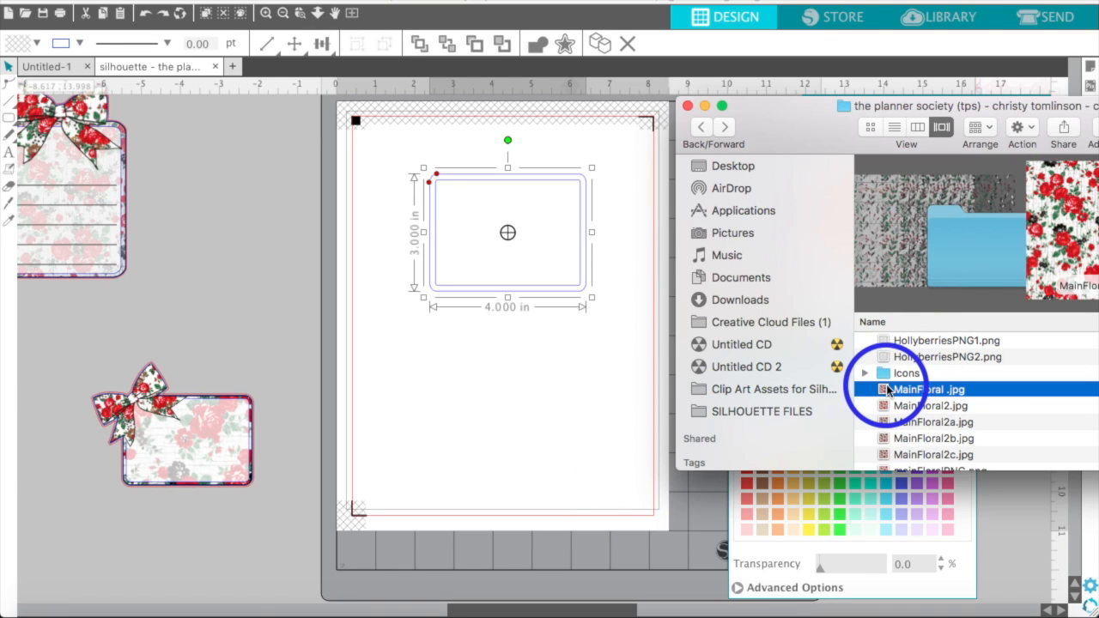
{"action": "left_click_drag", "start_coordinate": [889, 391], "coordinate": [523, 230]}
{"action": "left_click_drag", "start_coordinate": [440, 188], "coordinate": [437, 194]}
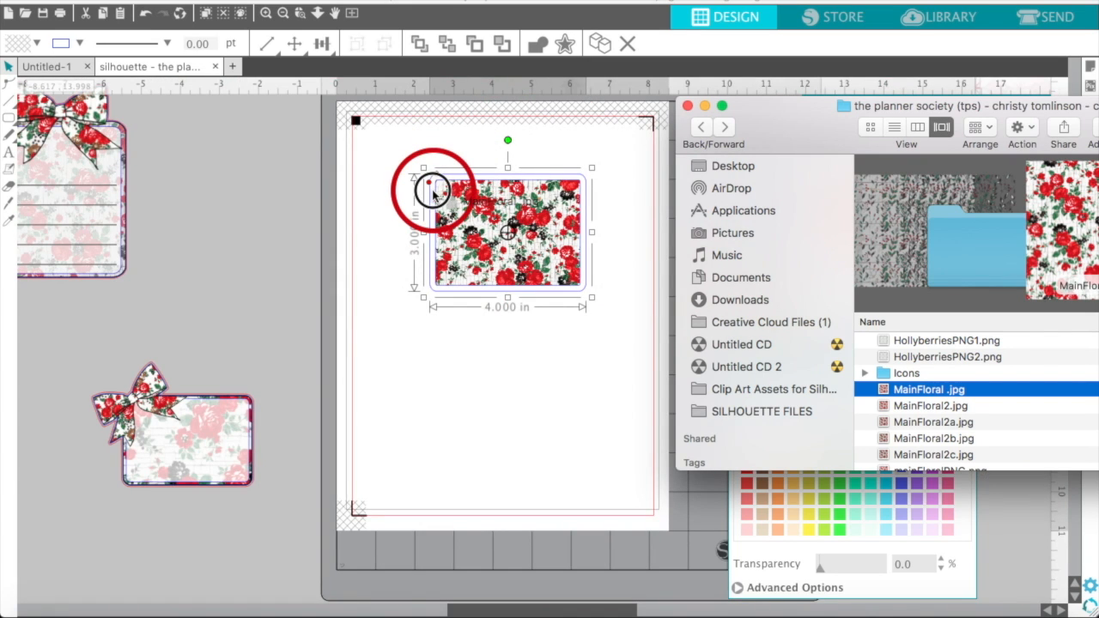
{"action": "left_click_drag", "start_coordinate": [433, 196], "coordinate": [432, 194]}
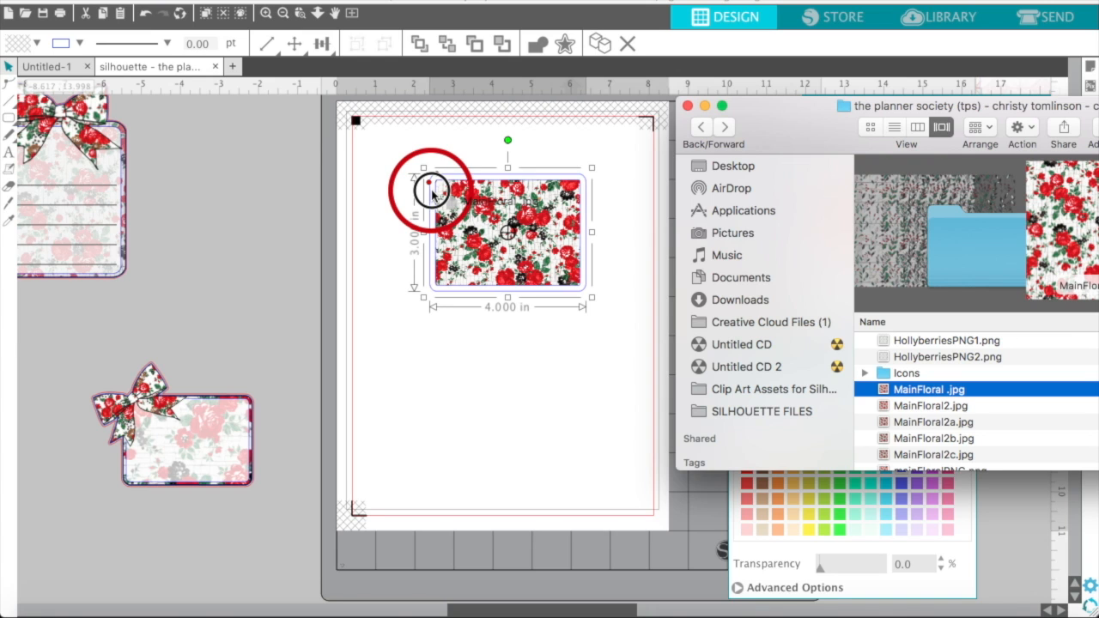
{"action": "left_click_drag", "start_coordinate": [432, 194], "coordinate": [432, 194]}
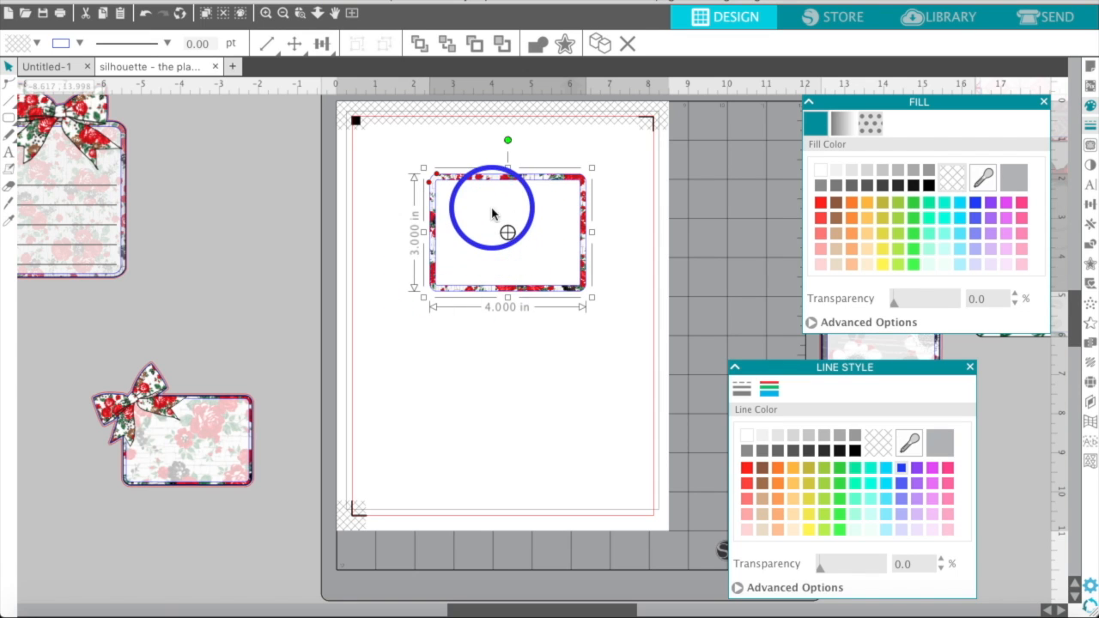
Set the white inner rectangle's fill transparency to 11% so the floral pattern shows through faintly.
{"action": "left_click", "coordinate": [490, 186]}
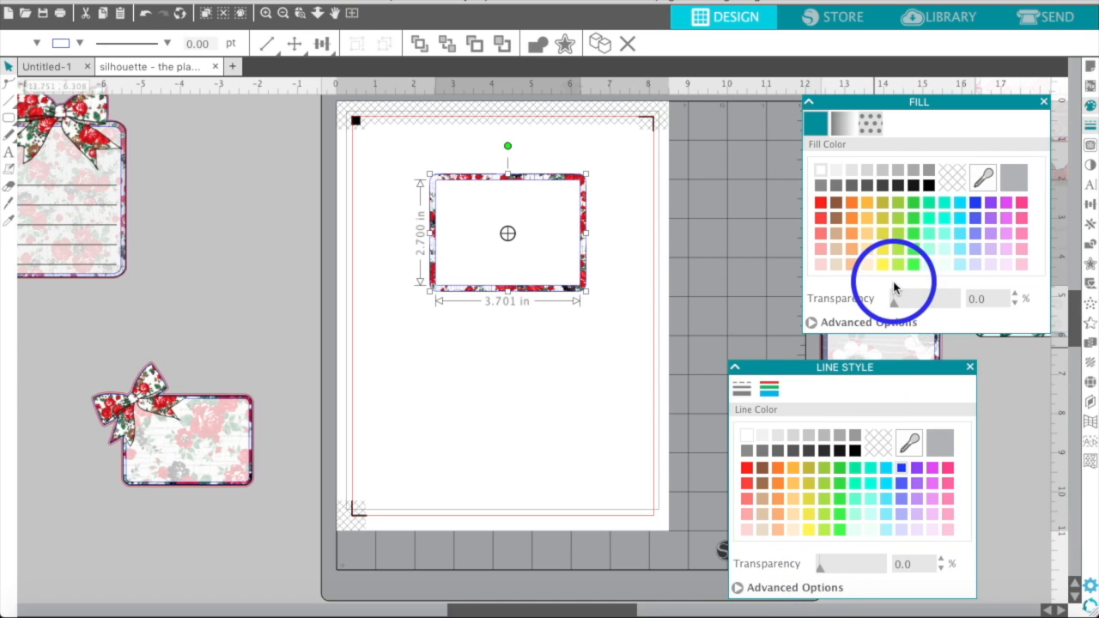
{"action": "left_click_drag", "start_coordinate": [895, 302], "coordinate": [902, 306]}
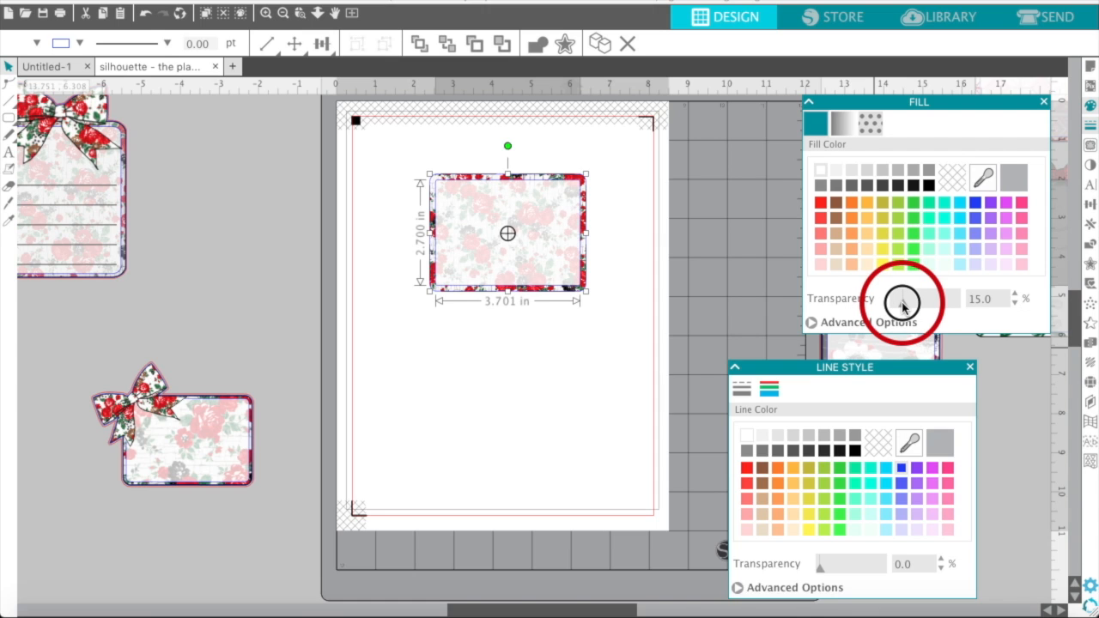
{"action": "left_click_drag", "start_coordinate": [902, 306], "coordinate": [900, 306]}
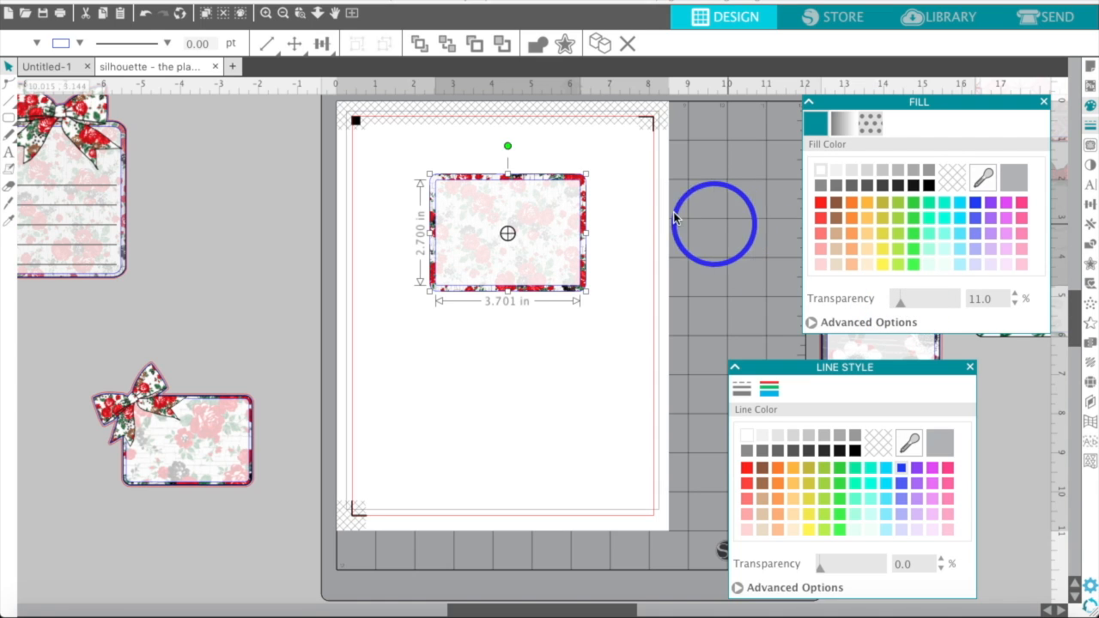
Adjust the outer rectangle's floral fill by scaling the pattern to 140%, shifting it sideways, and rotating it to -70 degrees.
{"action": "left_click", "coordinate": [569, 178]}
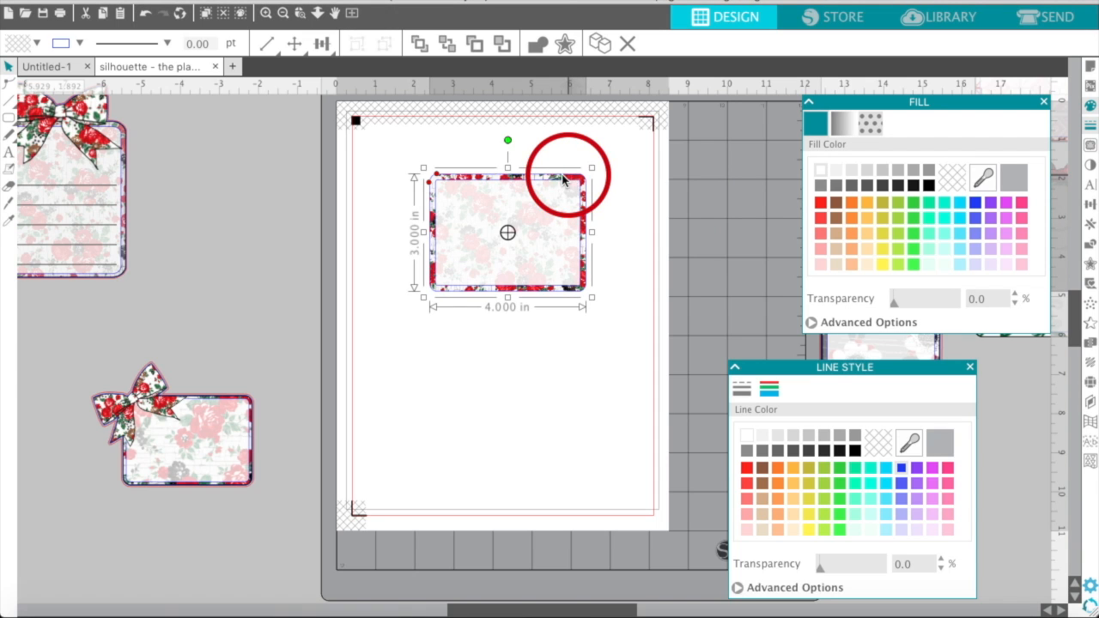
{"action": "left_click", "coordinate": [872, 127]}
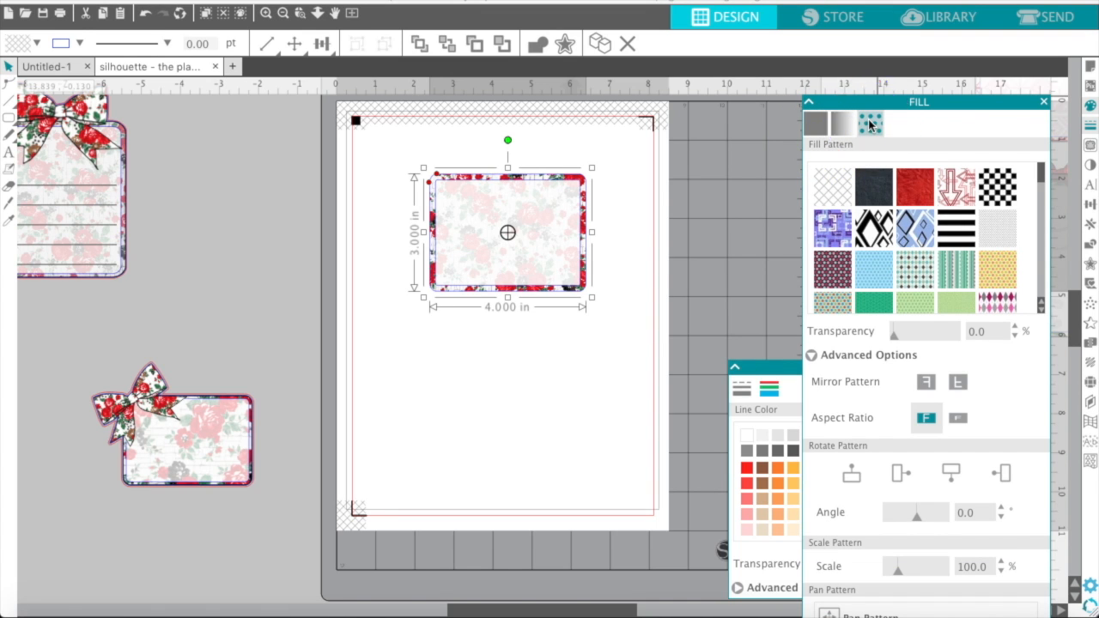
{"action": "left_click", "coordinate": [870, 125]}
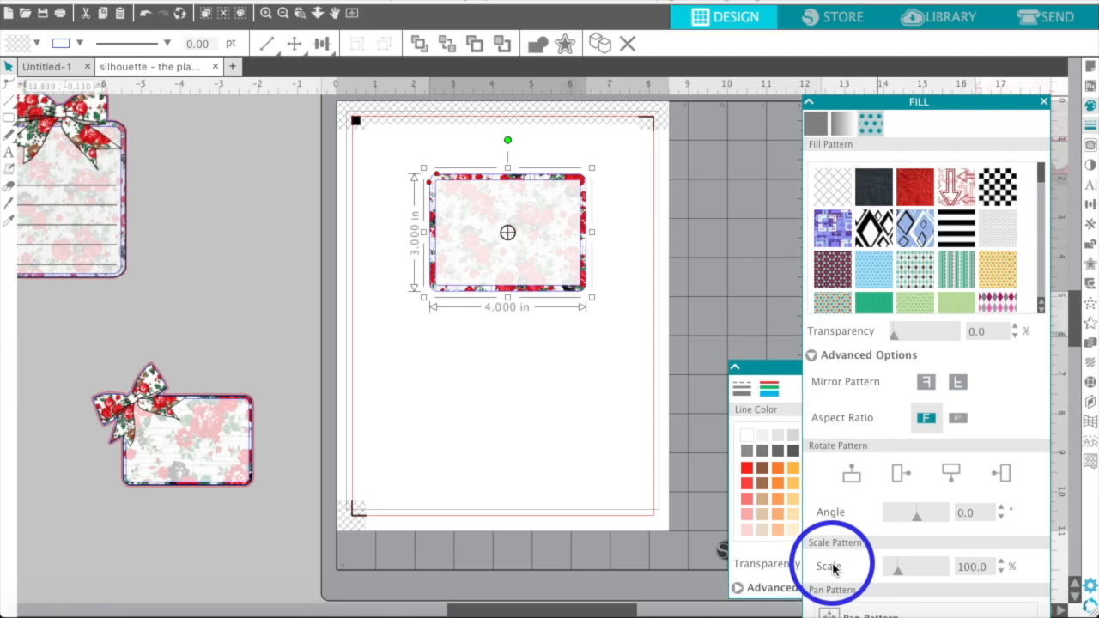
{"action": "left_click", "coordinate": [893, 573]}
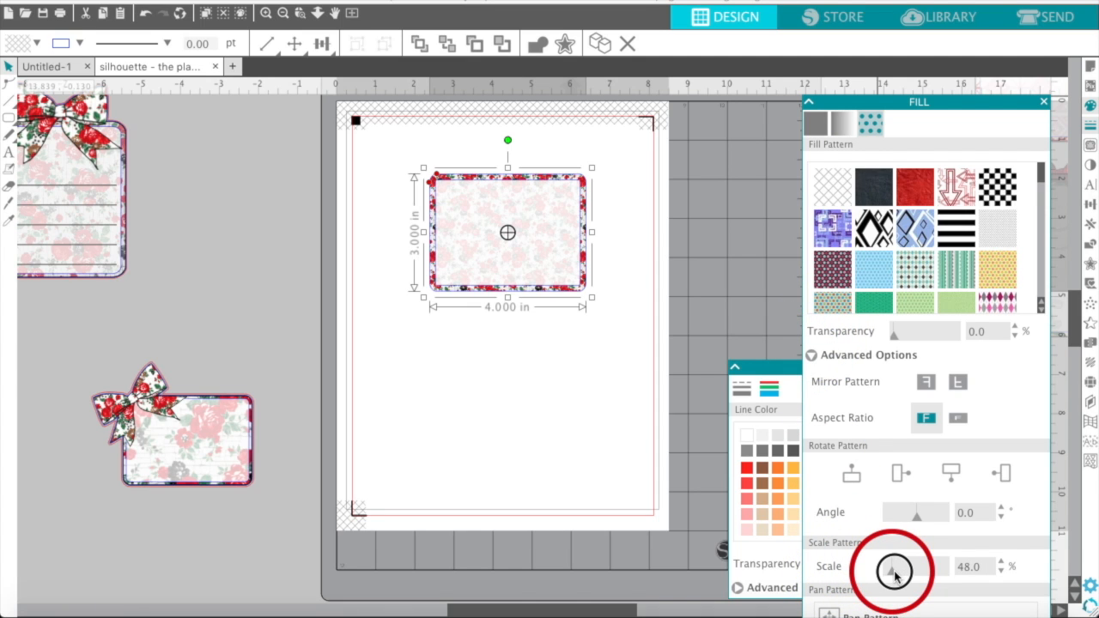
{"action": "left_click_drag", "start_coordinate": [894, 573], "coordinate": [901, 569]}
{"action": "left_click", "coordinate": [904, 575]}
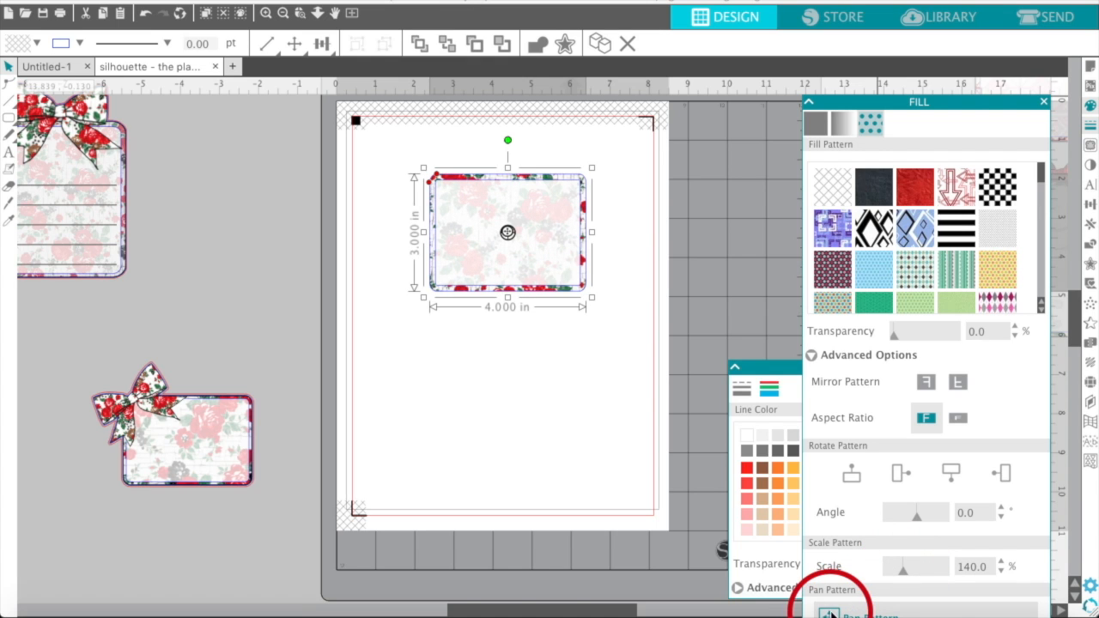
{"action": "left_click_drag", "start_coordinate": [508, 232], "coordinate": [543, 234]}
{"action": "left_click_drag", "start_coordinate": [915, 516], "coordinate": [907, 516]}
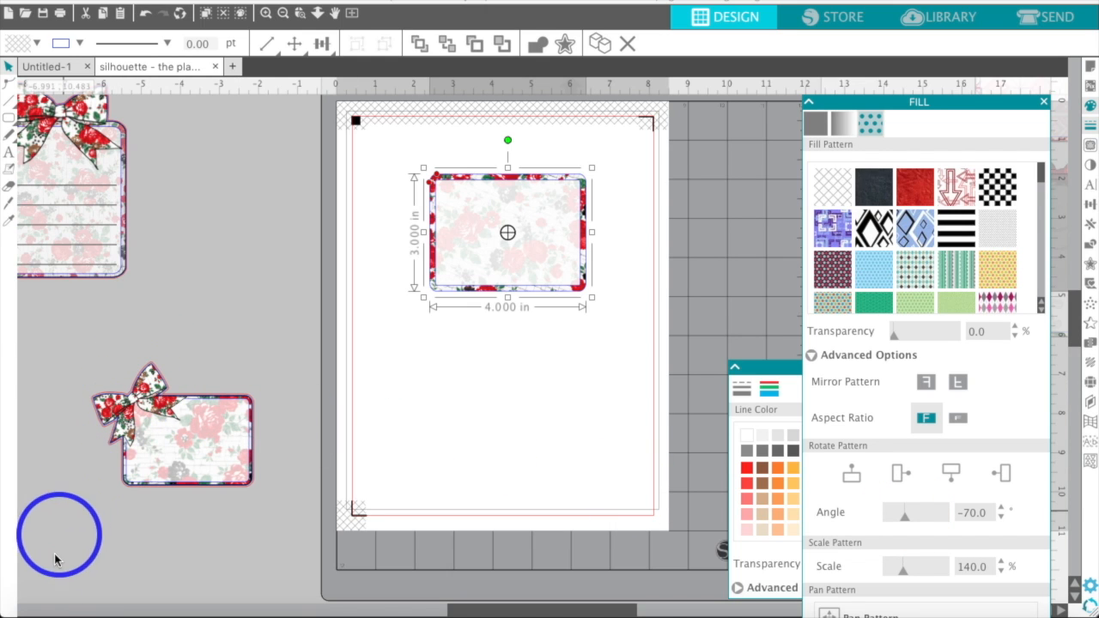
Browse the bow images in Finder's Icons folder and place christmas17_bow6.png on the page below the horizontal tag.
{"action": "left_click", "coordinate": [31, 612]}
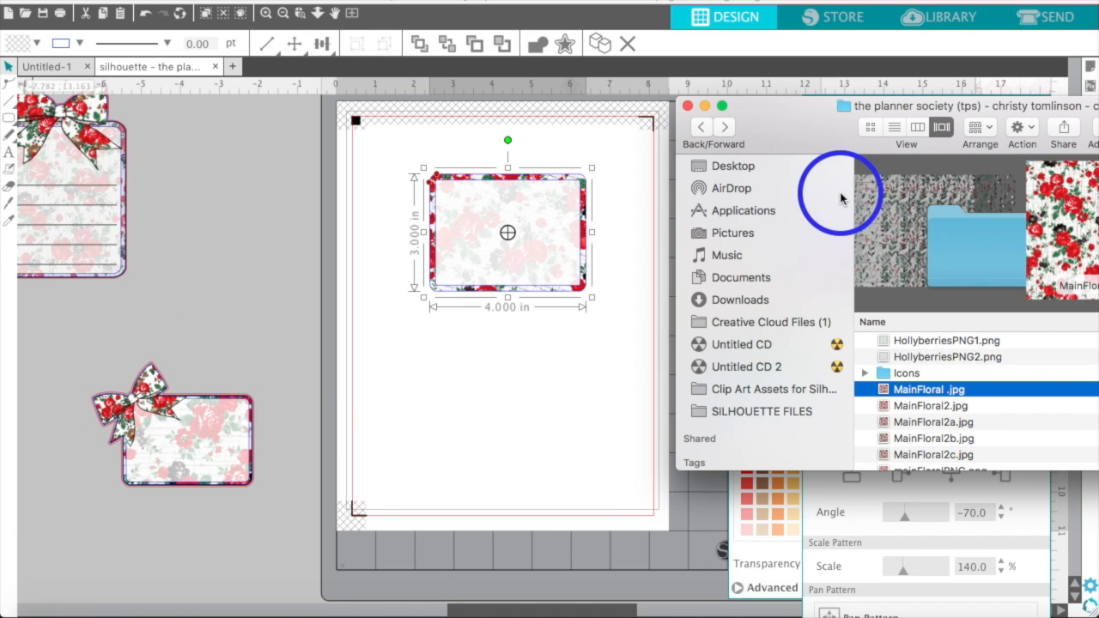
{"action": "left_click", "coordinate": [893, 375]}
{"action": "double_click", "coordinate": [891, 376]}
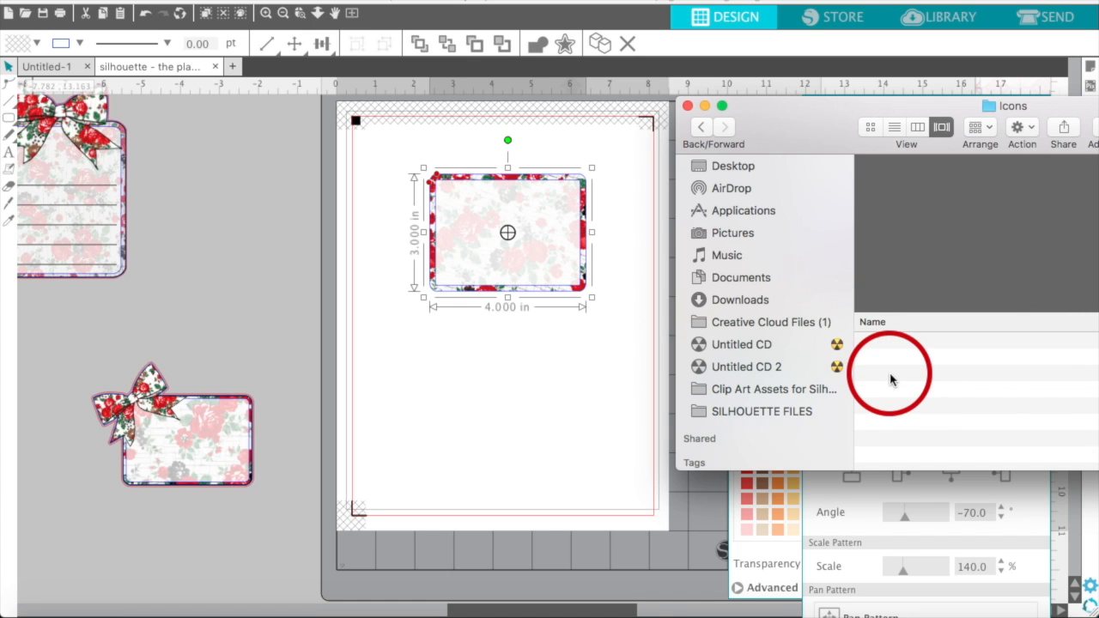
{"action": "scroll", "coordinate": [891, 379], "scroll_direction": "up", "scroll_amount": 5}
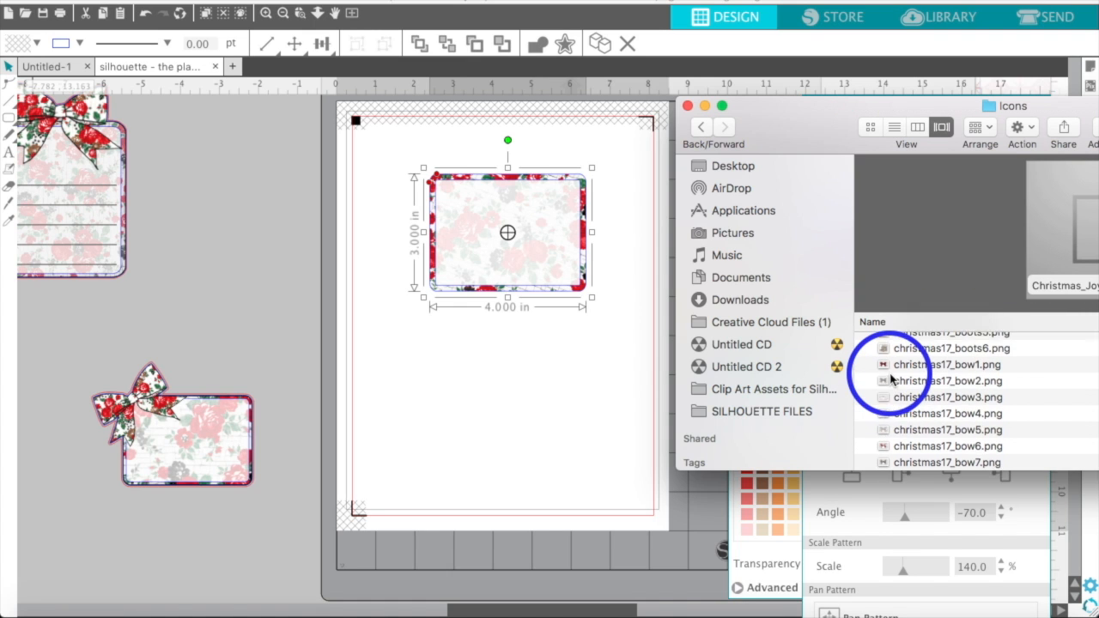
{"action": "left_click", "coordinate": [891, 376]}
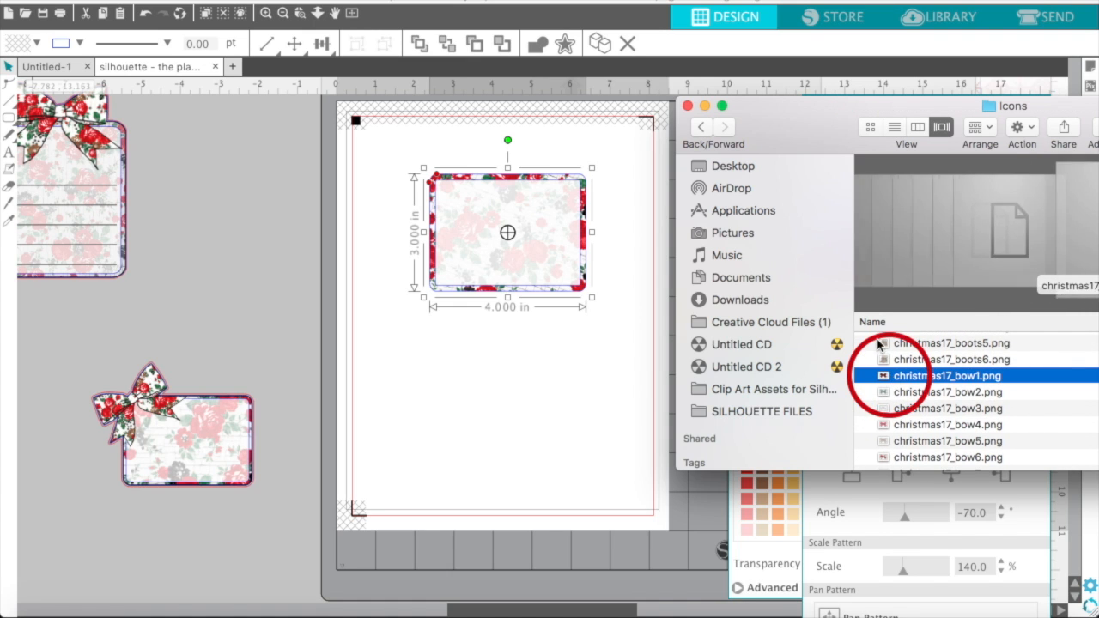
{"action": "left_click_drag", "start_coordinate": [791, 155], "coordinate": [737, 131]}
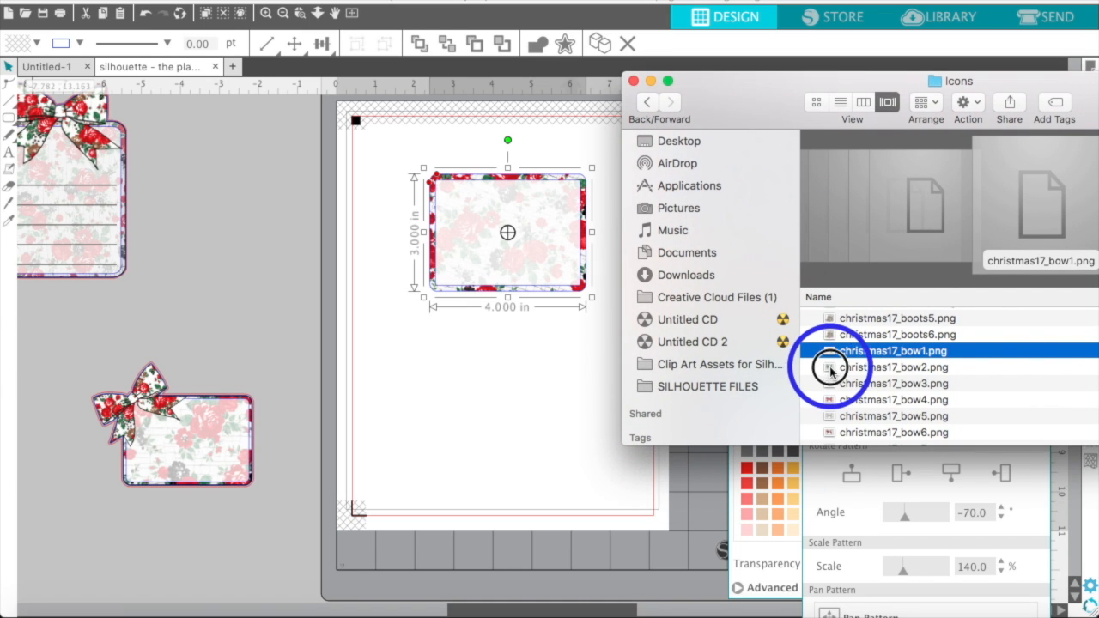
{"action": "left_click", "coordinate": [828, 369]}
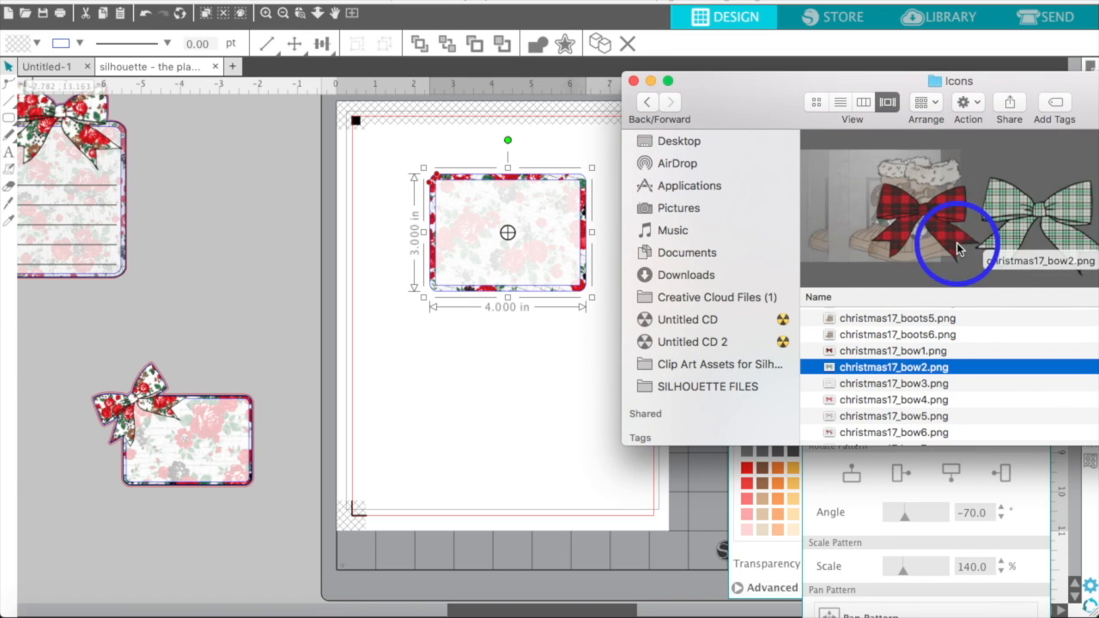
{"action": "left_click", "coordinate": [836, 383]}
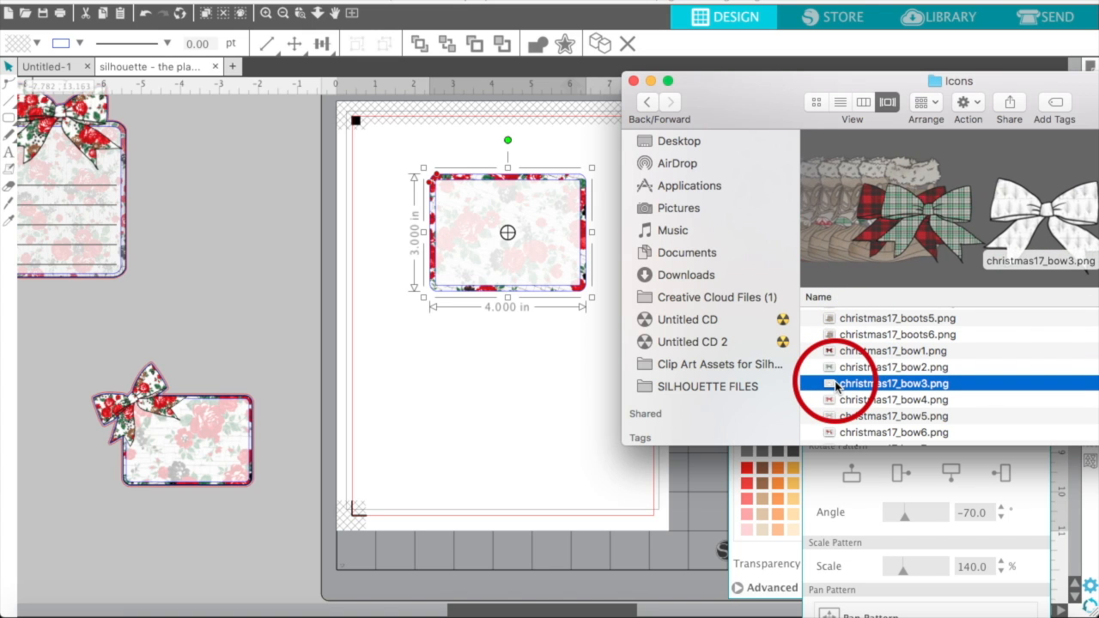
{"action": "key", "text": "Down"}
{"action": "key", "text": "Down"}
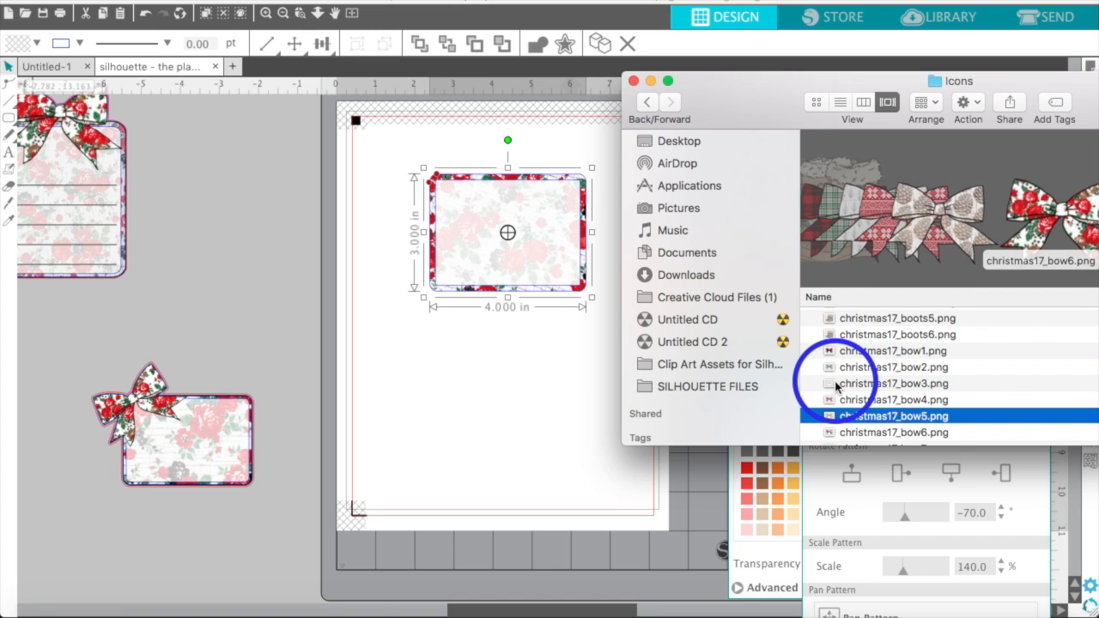
{"action": "key", "text": "Down"}
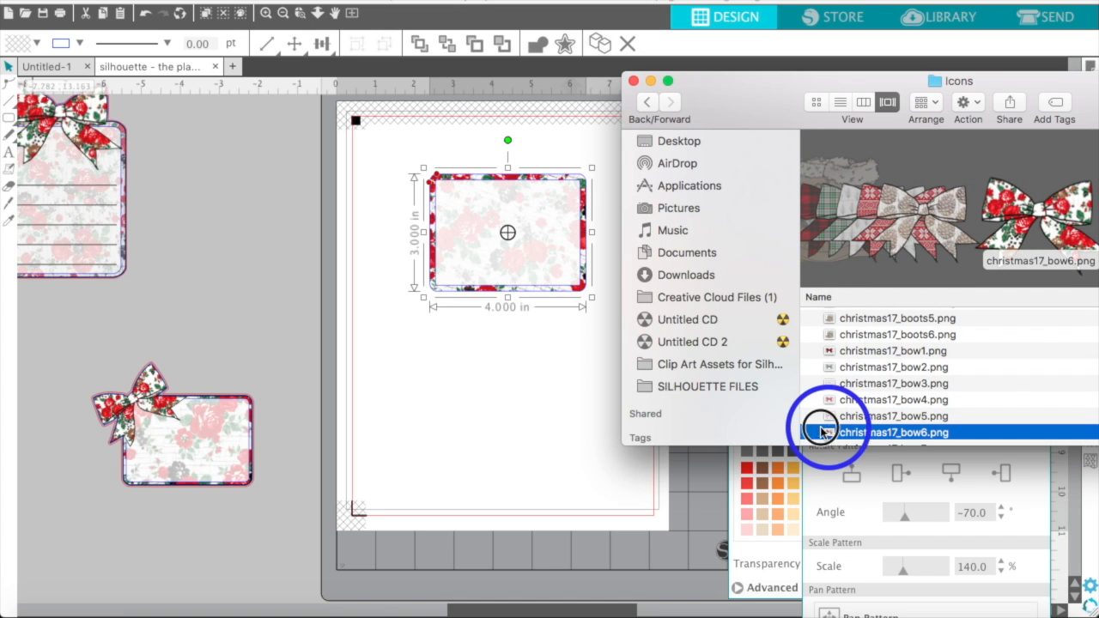
{"action": "left_click_drag", "start_coordinate": [821, 432], "coordinate": [503, 425]}
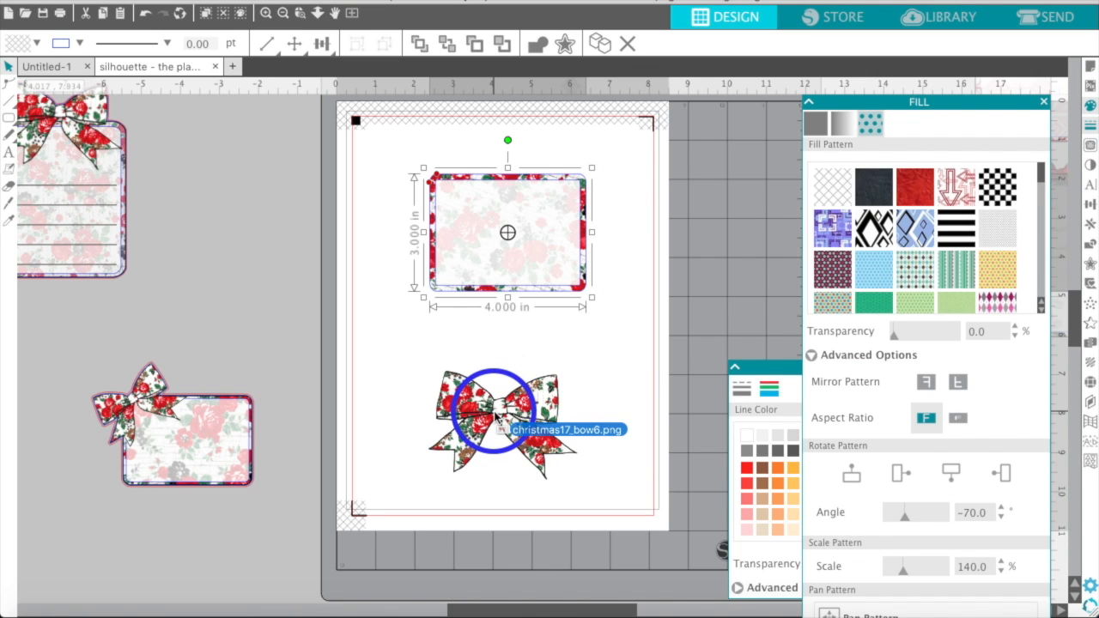
Rotate the placed floral bow counterclockwise and move it over the upper-left corner of the horizontal tag.
{"action": "left_click", "coordinate": [494, 412]}
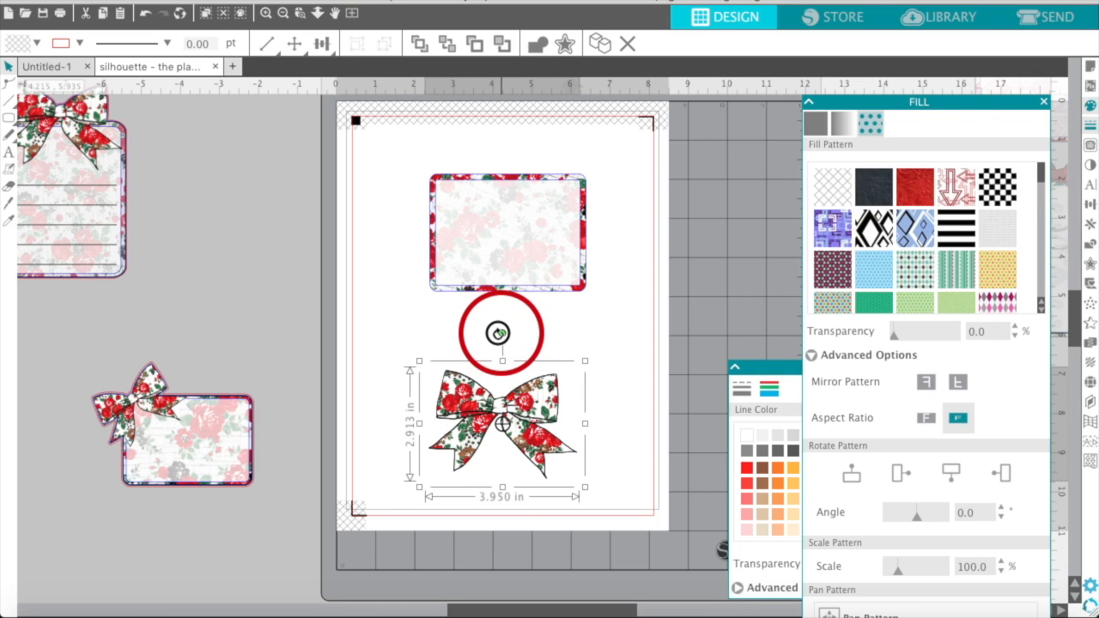
{"action": "left_click_drag", "start_coordinate": [498, 333], "coordinate": [456, 355]}
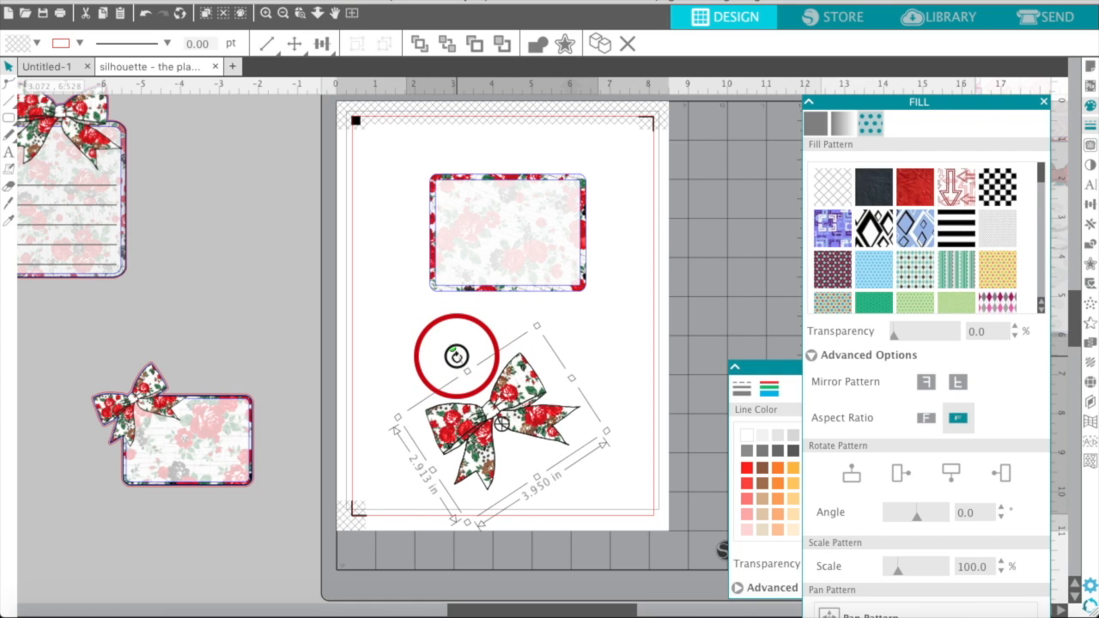
{"action": "left_click_drag", "start_coordinate": [466, 407], "coordinate": [402, 168]}
{"action": "mouse_move", "coordinate": [405, 169]}
{"action": "left_mouse_down"}
{"action": "mouse_move", "coordinate": [417, 177]}
{"action": "mouse_move", "coordinate": [402, 170]}
{"action": "left_mouse_up"}
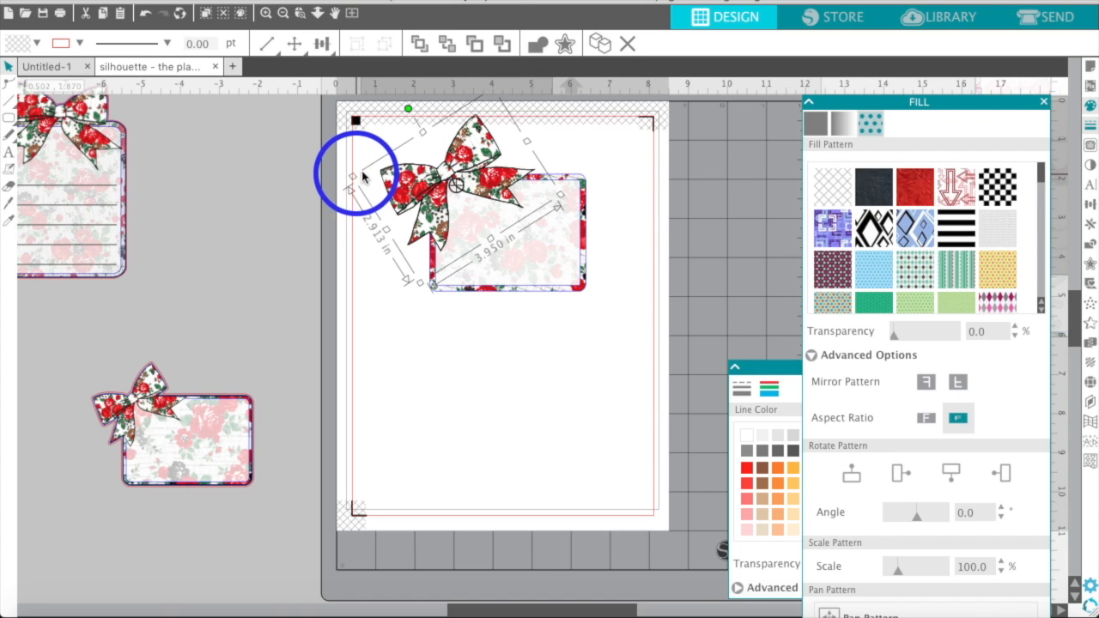
Shrink the tilted bow proportionally to about 2.38 by 1.76 in and seat it on the tag's upper-left corner.
{"action": "scroll", "coordinate": [417, 159], "scroll_direction": "up", "scroll_amount": 3}
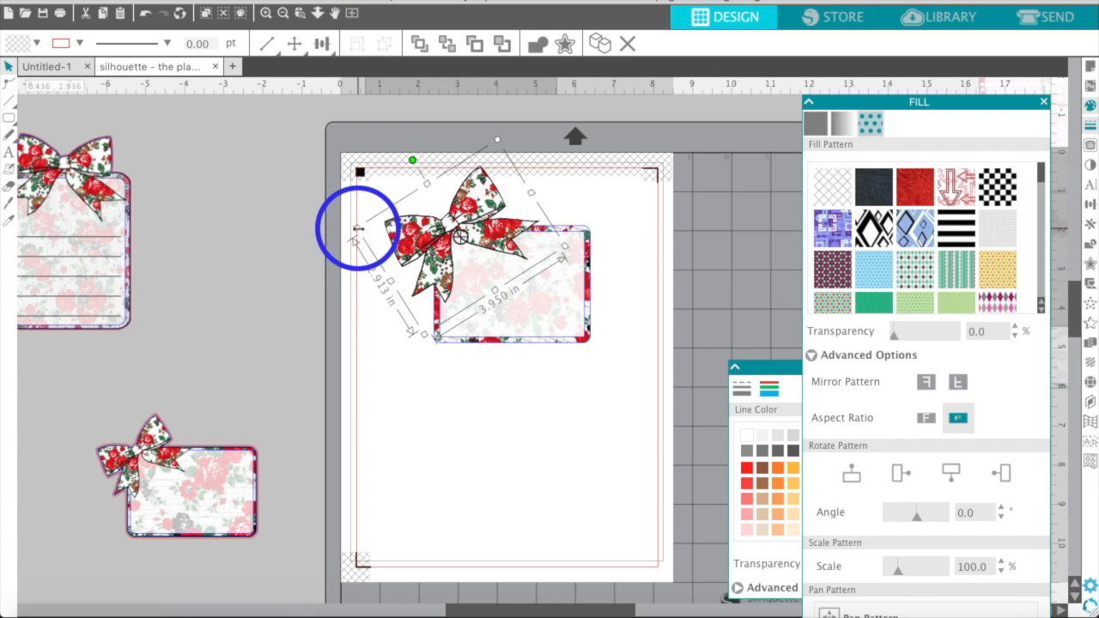
{"action": "left_click_drag", "start_coordinate": [359, 226], "coordinate": [431, 236]}
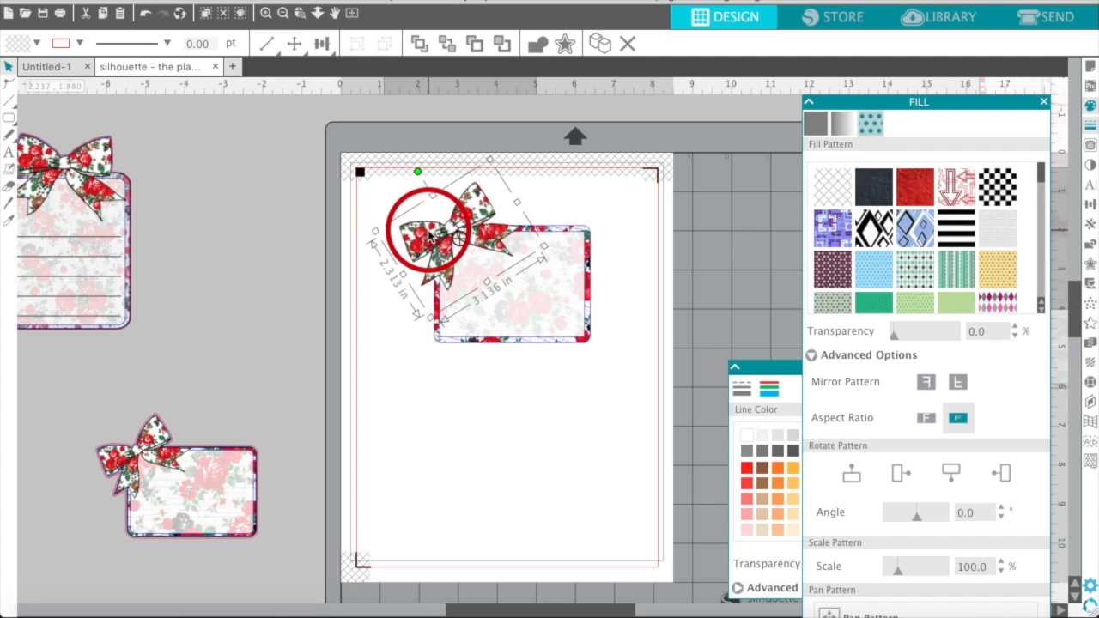
{"action": "left_click", "coordinate": [369, 329]}
{"action": "left_click", "coordinate": [428, 244]}
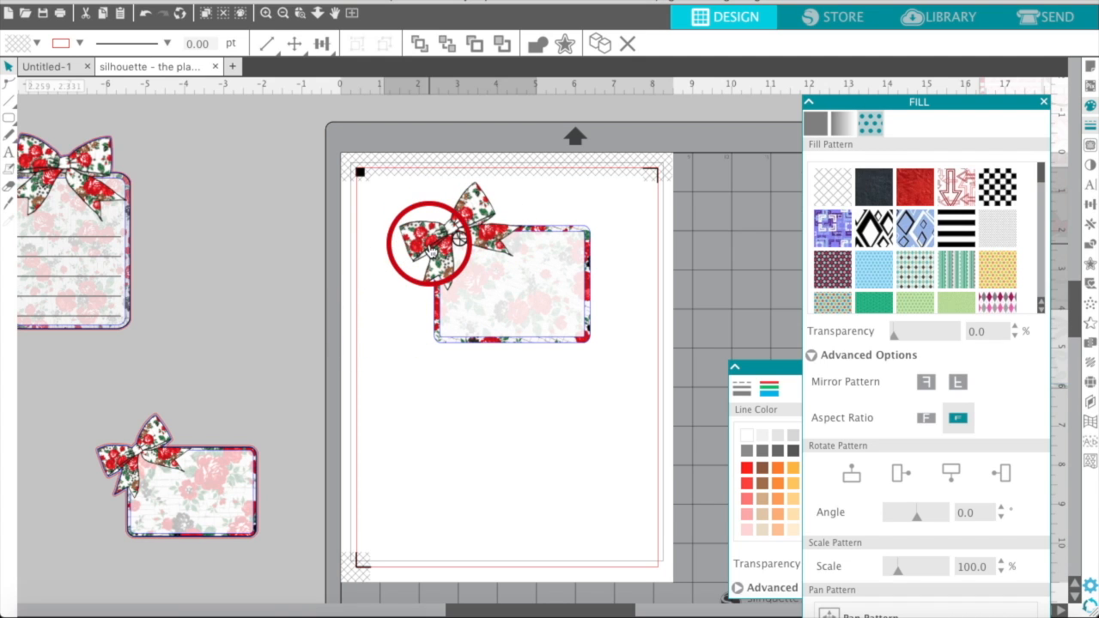
{"action": "left_click_drag", "start_coordinate": [379, 231], "coordinate": [417, 245]}
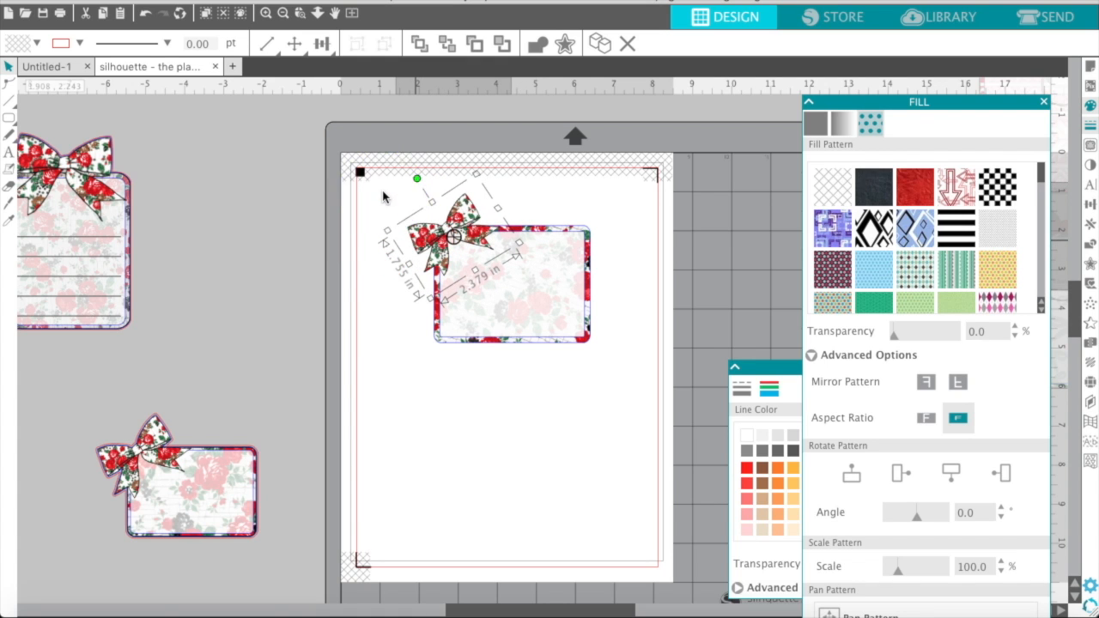
{"action": "left_click", "coordinate": [617, 372]}
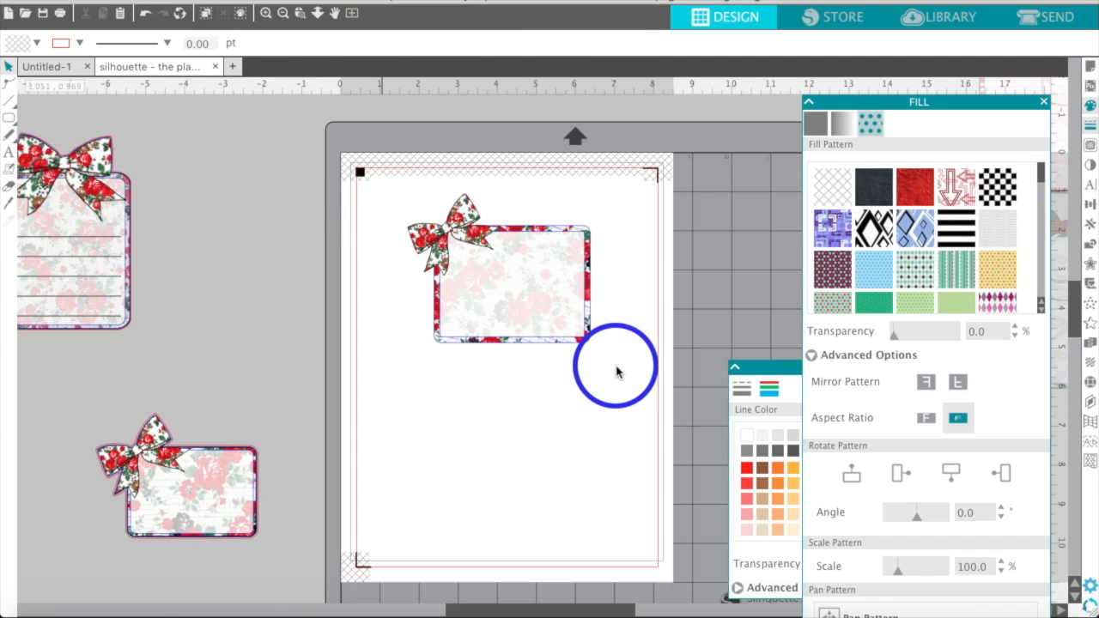
Group the corner bow with both rectangles of the horizontal tag.
{"action": "left_click_drag", "start_coordinate": [615, 370], "coordinate": [550, 341]}
{"action": "left_click", "coordinate": [580, 362]}
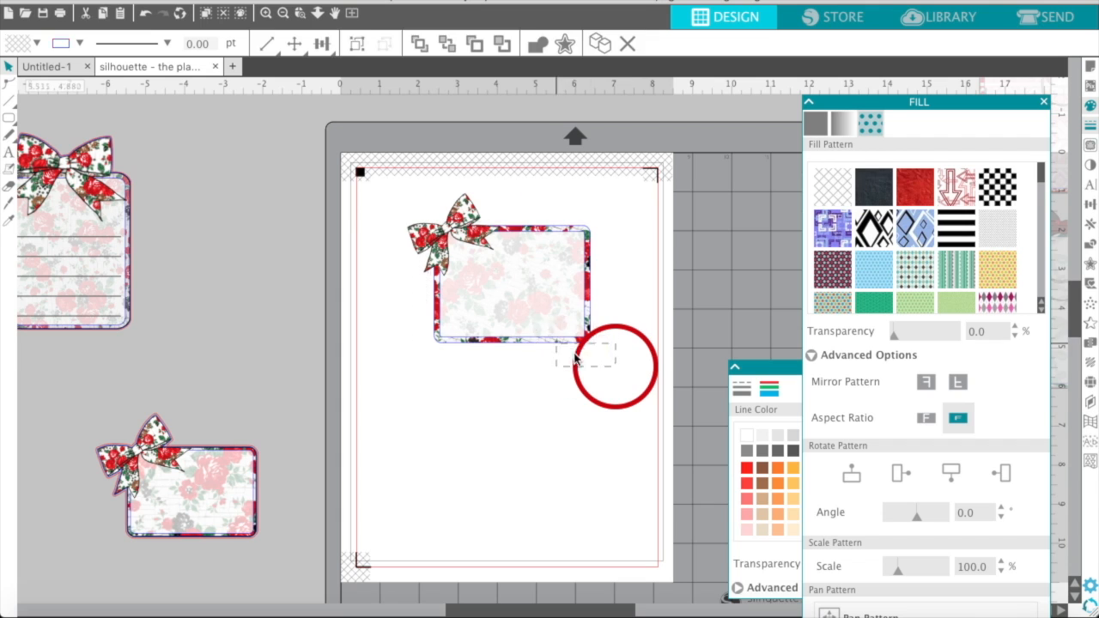
{"action": "left_click", "coordinate": [546, 418]}
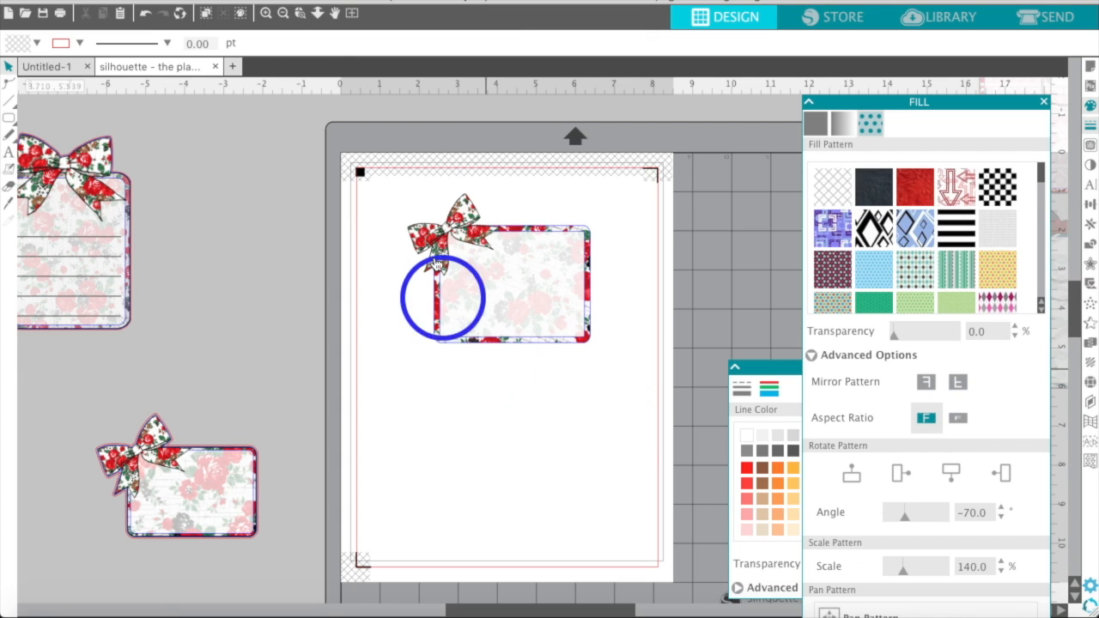
{"action": "left_click_drag", "start_coordinate": [390, 169], "coordinate": [596, 341]}
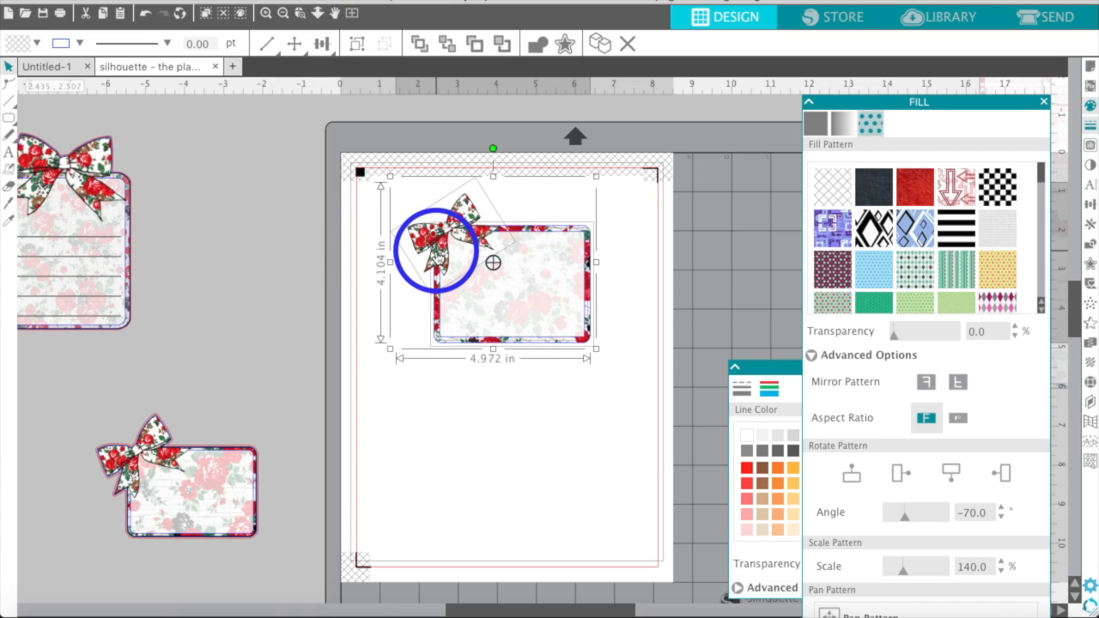
{"action": "right_click", "coordinate": [443, 263]}
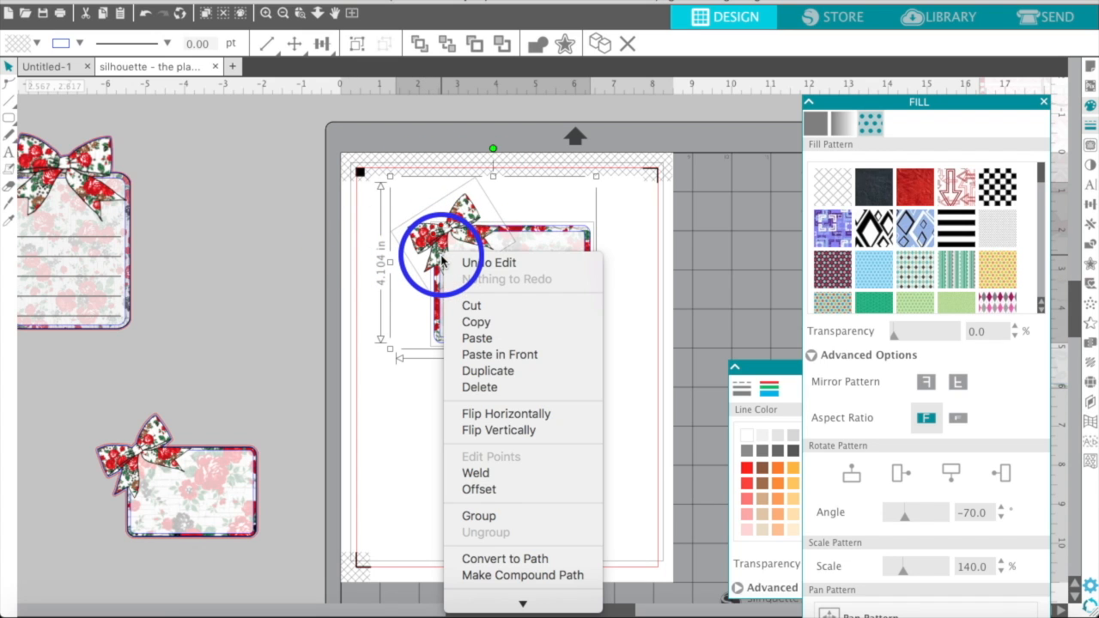
{"action": "left_click", "coordinate": [478, 519]}
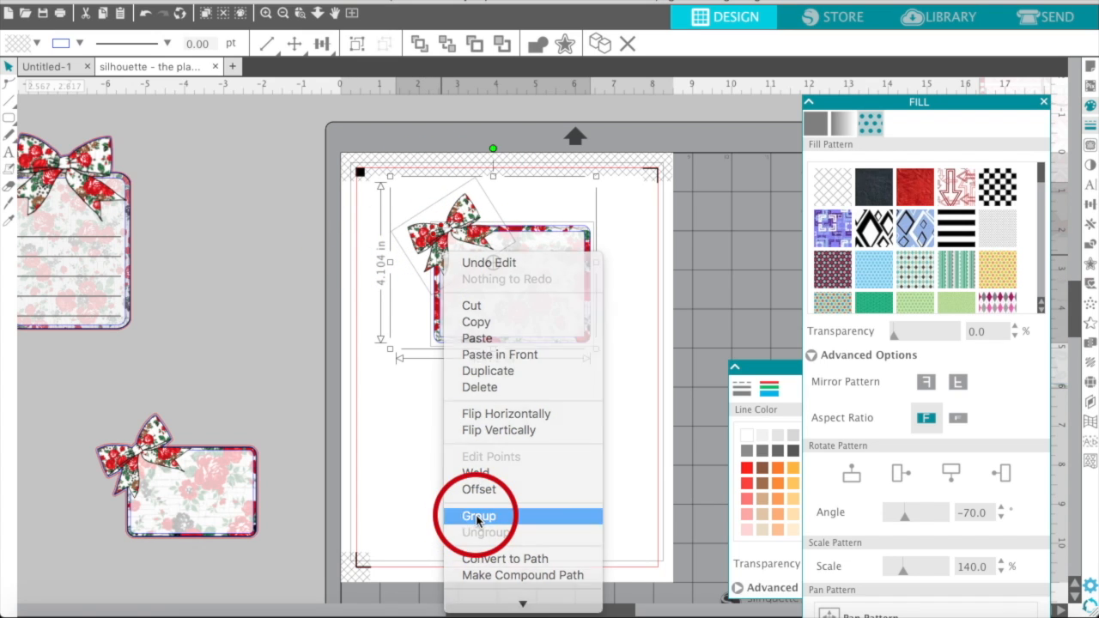
{"action": "left_click", "coordinate": [508, 484]}
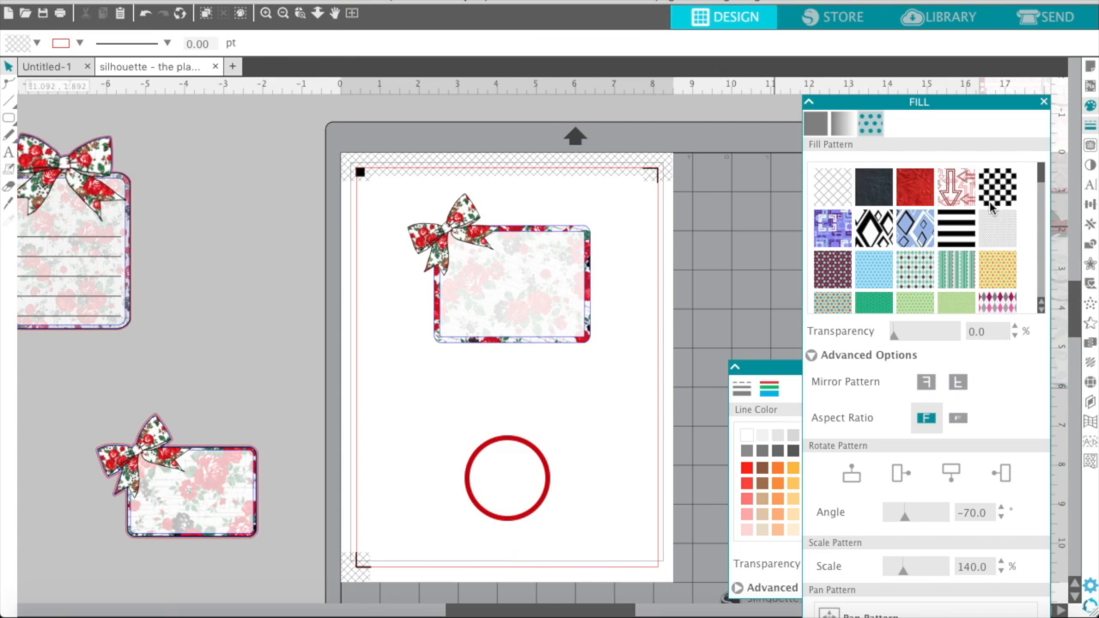
{"action": "key", "text": "Delete"}
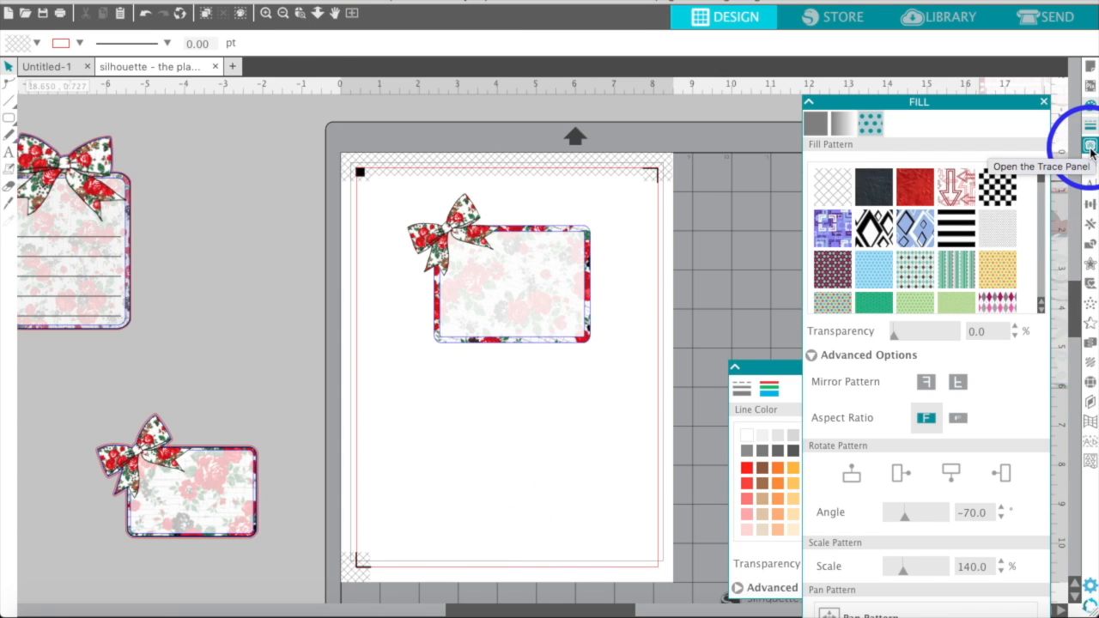
Define a trace area of about 6.15 by 5.01 in around the whole horizontal tag and its bow.
{"action": "left_click", "coordinate": [1089, 148]}
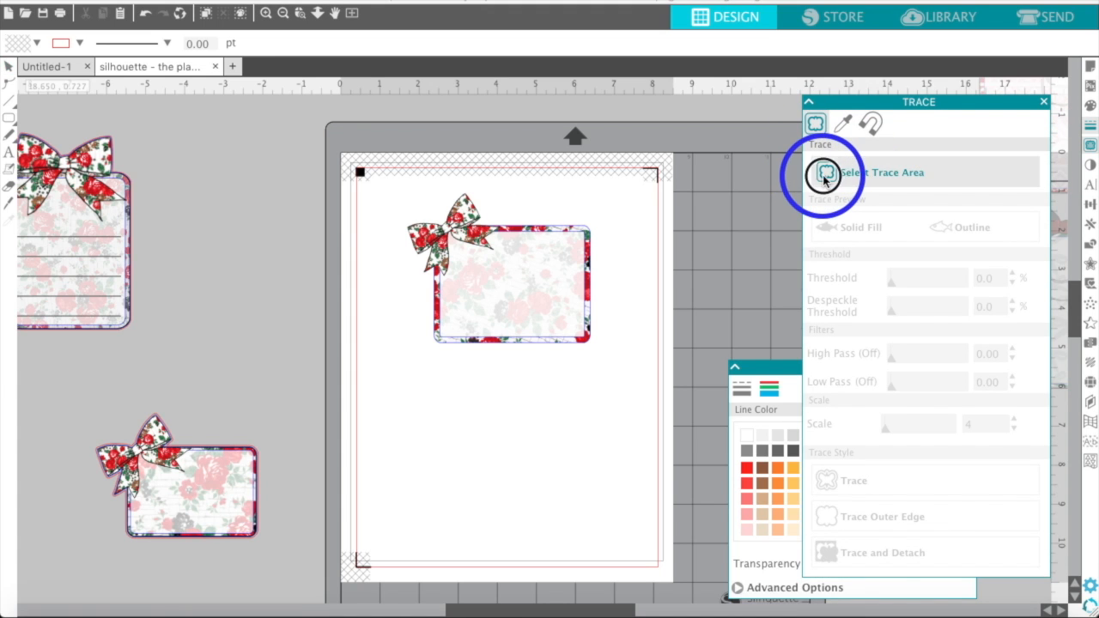
{"action": "left_click", "coordinate": [825, 172]}
{"action": "left_click", "coordinate": [389, 194]}
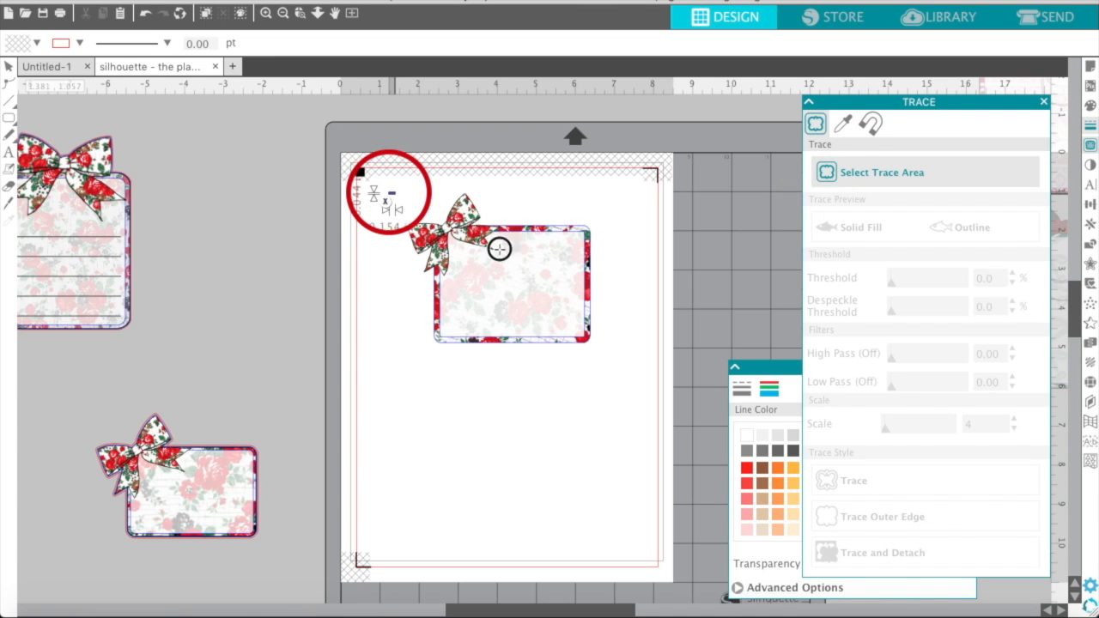
{"action": "left_click", "coordinate": [626, 387]}
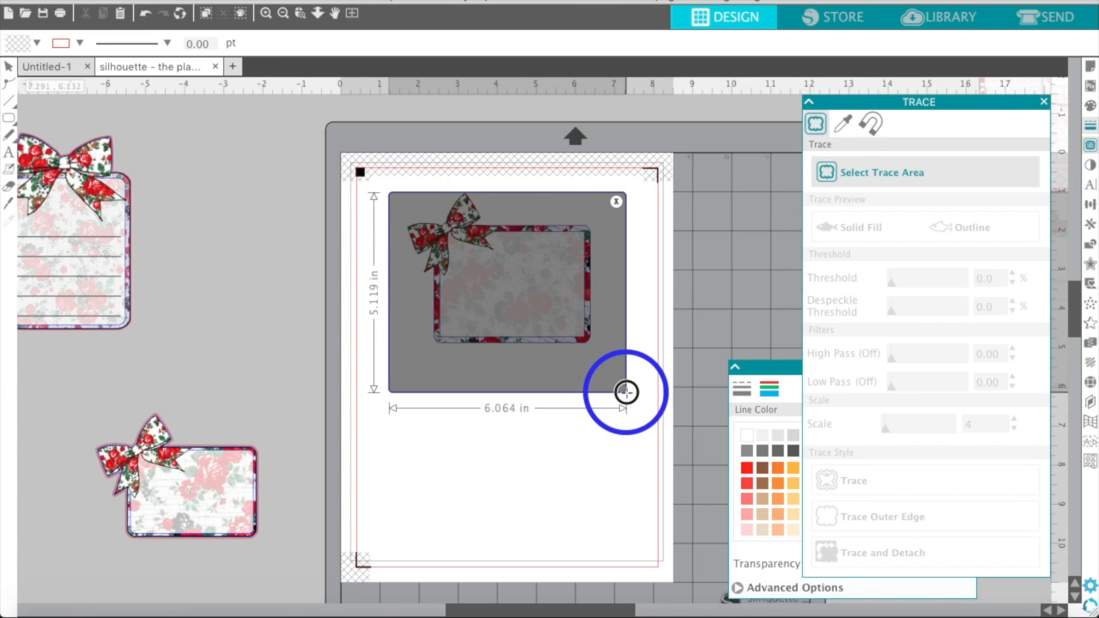
{"action": "left_click", "coordinate": [558, 360]}
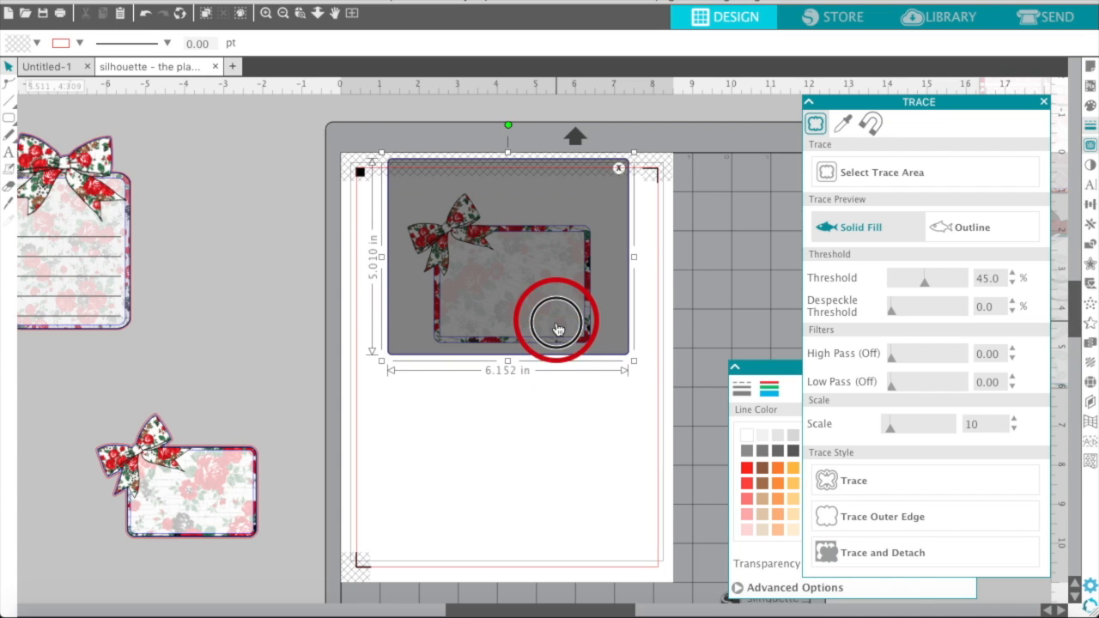
{"action": "left_click", "coordinate": [557, 346]}
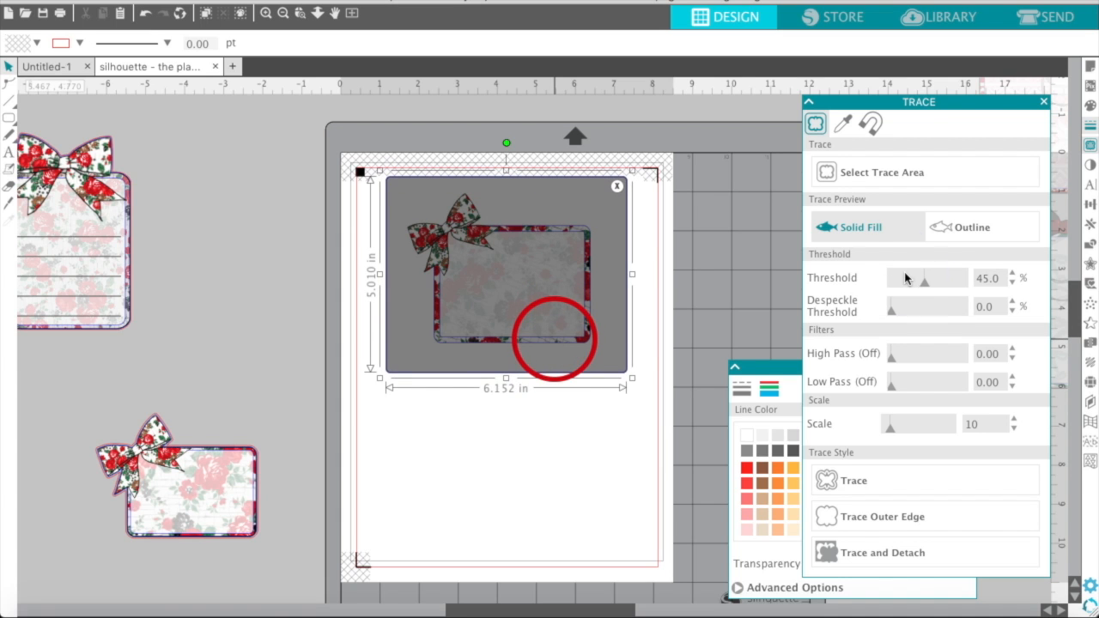
Trace the tag's outer edge with the threshold at 100% and set the traced outline's line color to blue.
{"action": "left_click", "coordinate": [825, 285]}
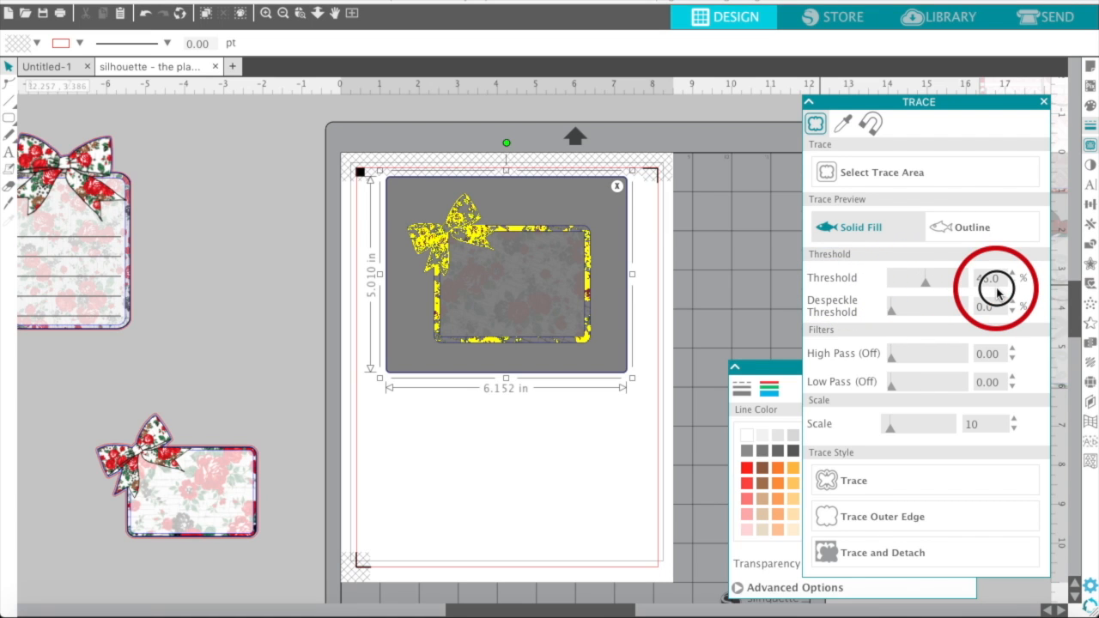
{"action": "left_click_drag", "start_coordinate": [925, 282], "coordinate": [997, 294]}
{"action": "left_click", "coordinate": [830, 519]}
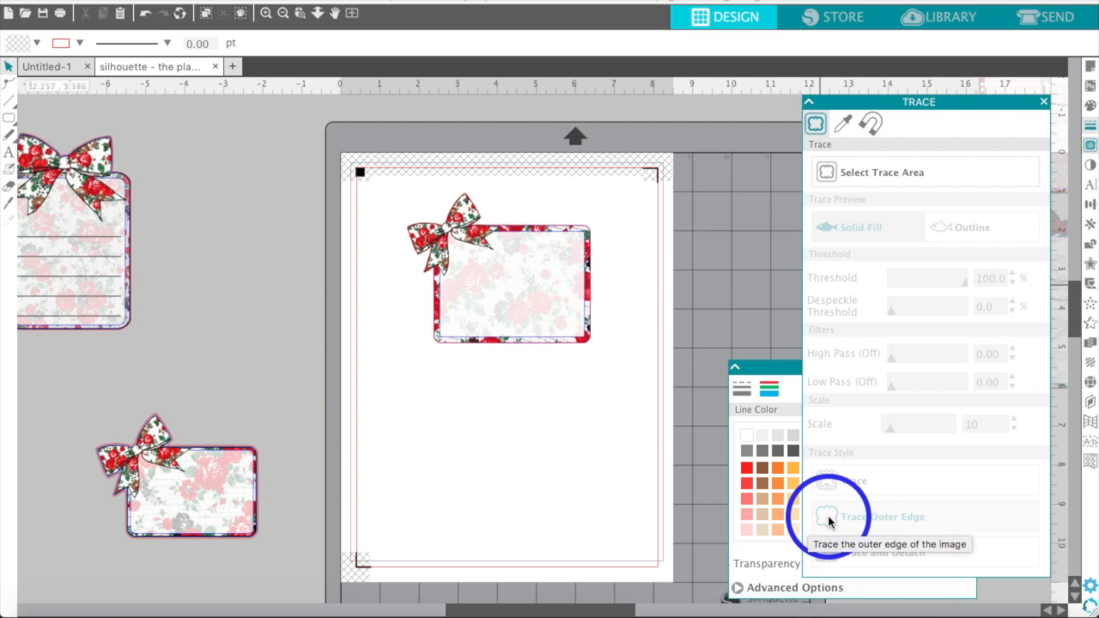
{"action": "left_click", "coordinate": [528, 228]}
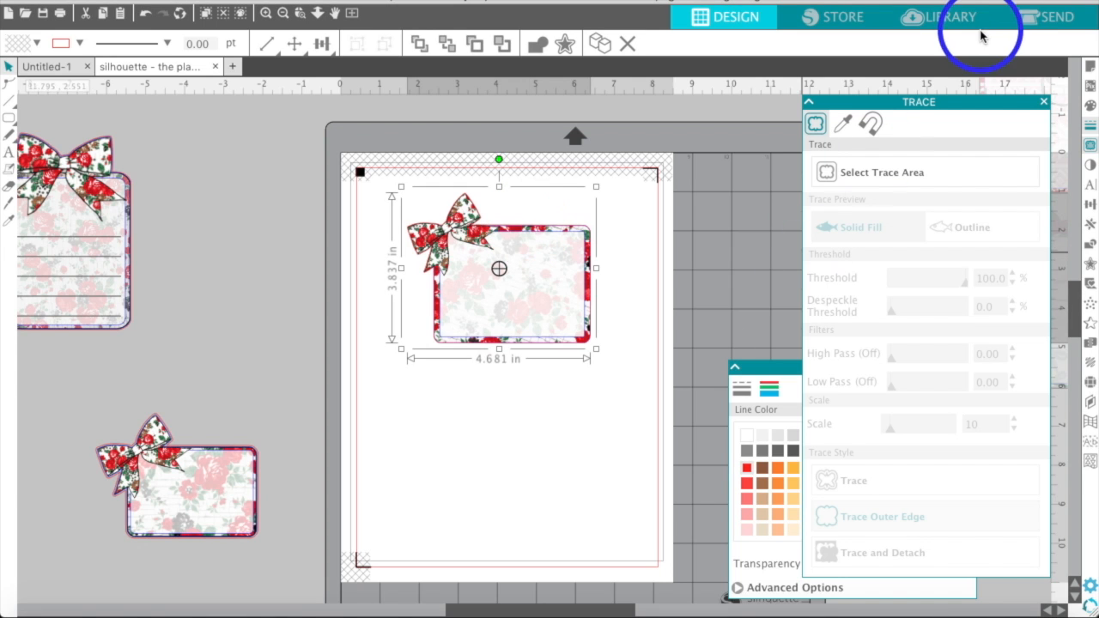
{"action": "left_click", "coordinate": [1043, 102]}
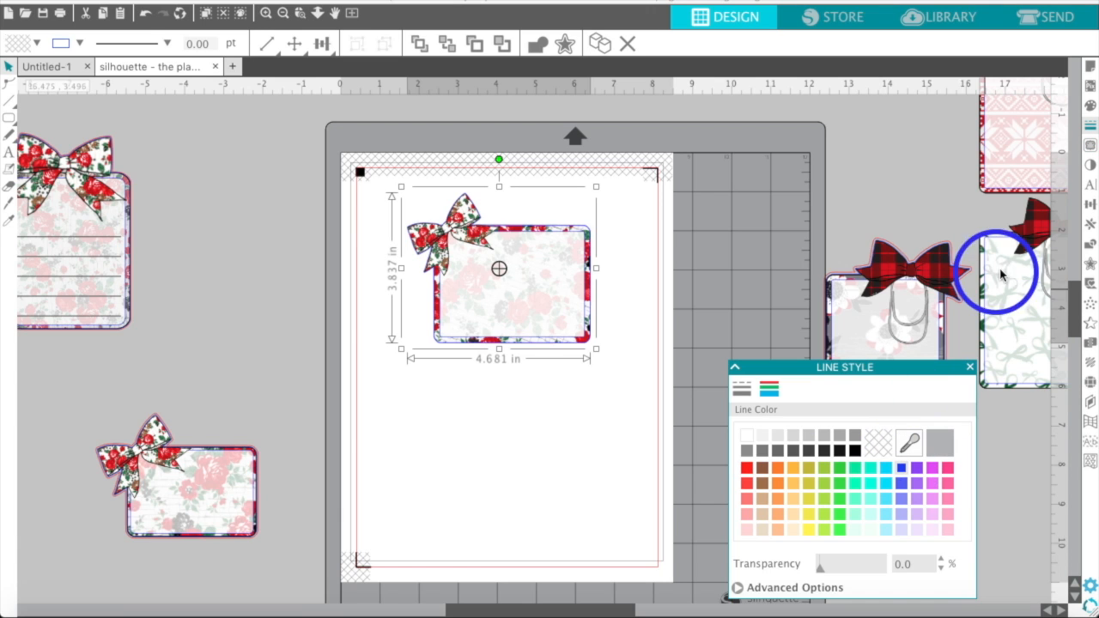
Offset the traced outline outward by 0.050 in with rounded corners and color the offset cut line red.
{"action": "left_click", "coordinate": [1090, 267]}
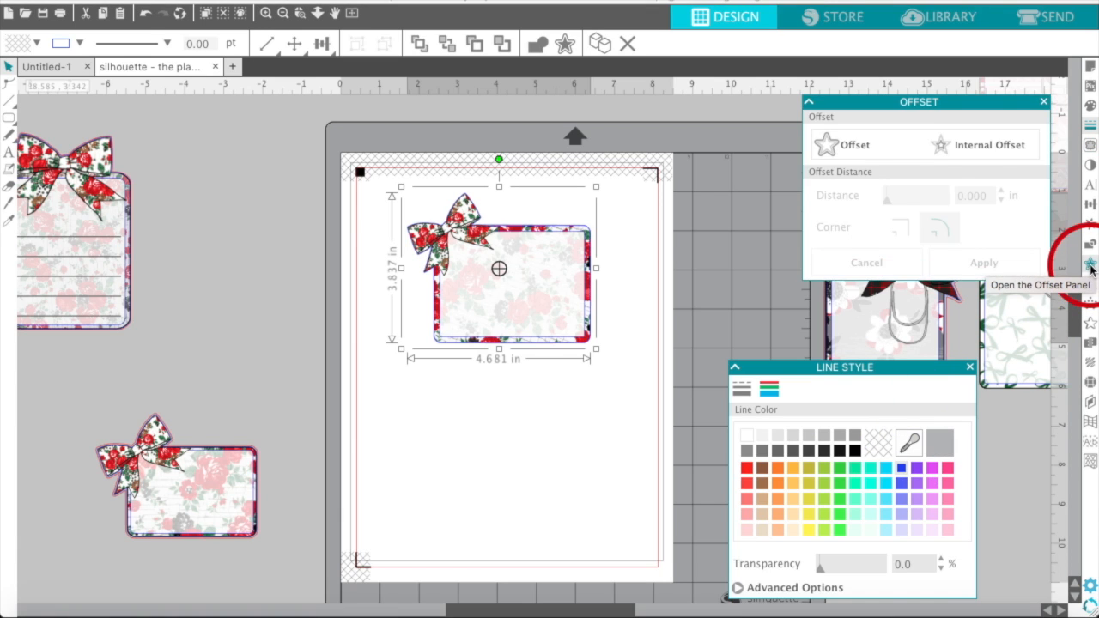
{"action": "left_click", "coordinate": [849, 144]}
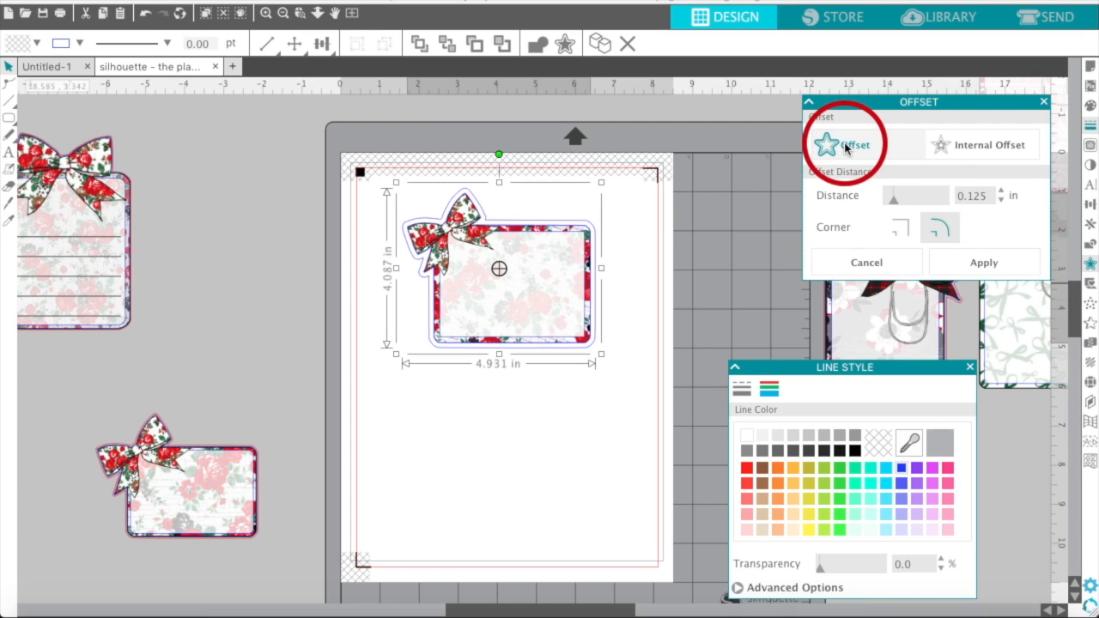
{"action": "left_click", "coordinate": [1002, 200]}
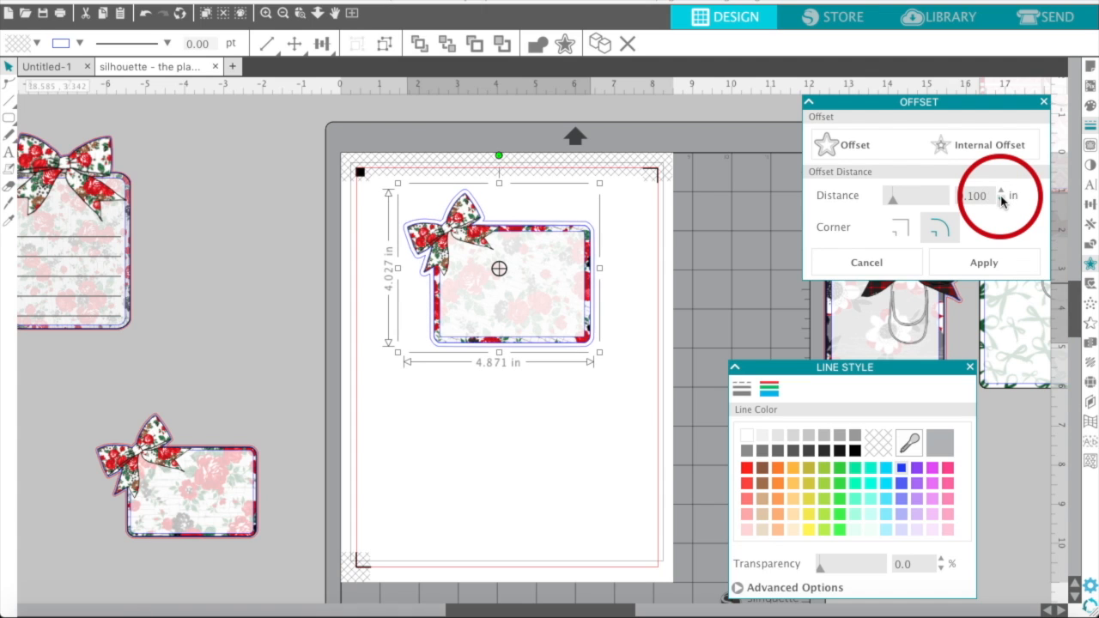
{"action": "left_click", "coordinate": [1001, 200]}
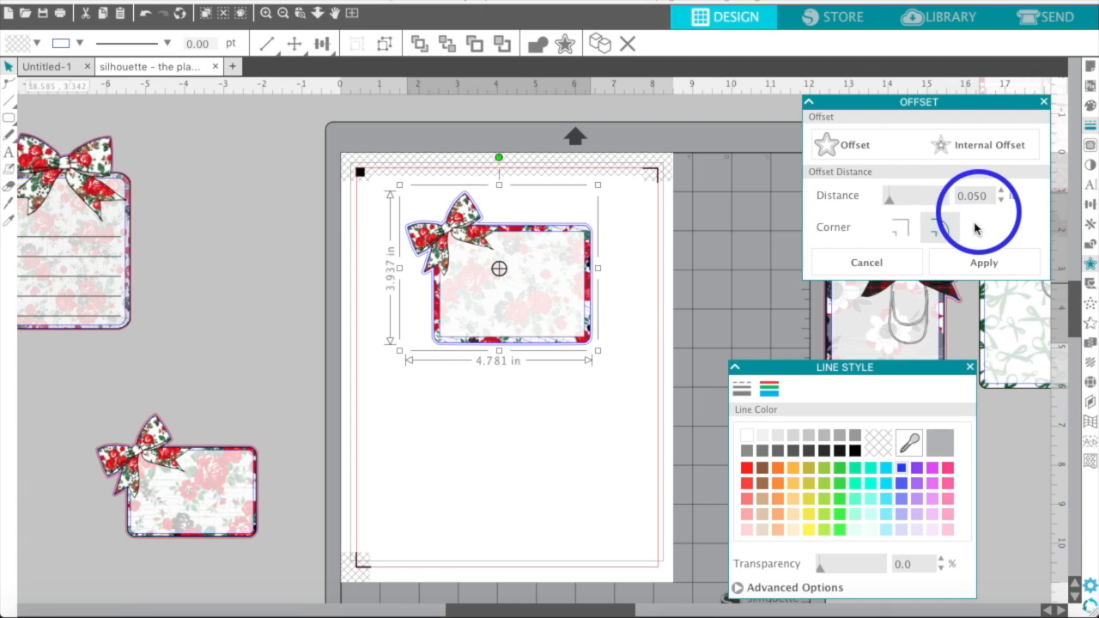
{"action": "left_click", "coordinate": [974, 260]}
{"action": "left_click", "coordinate": [747, 466]}
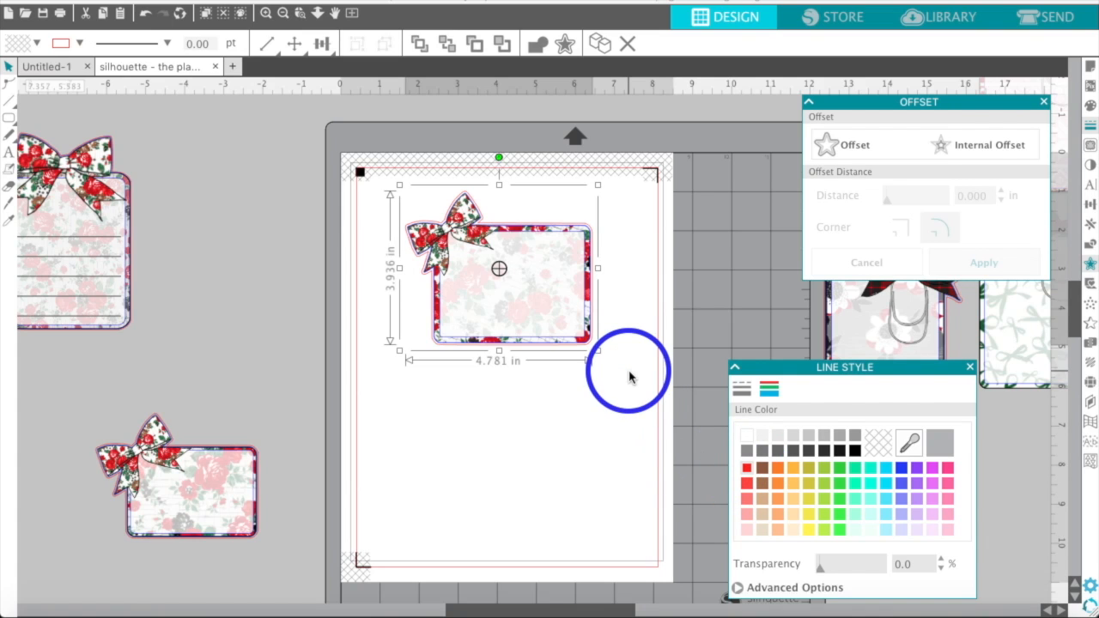
Group the horizontal tag with its traced and offset outlines, and move it off the page to the right.
{"action": "left_click_drag", "start_coordinate": [627, 368], "coordinate": [407, 232]}
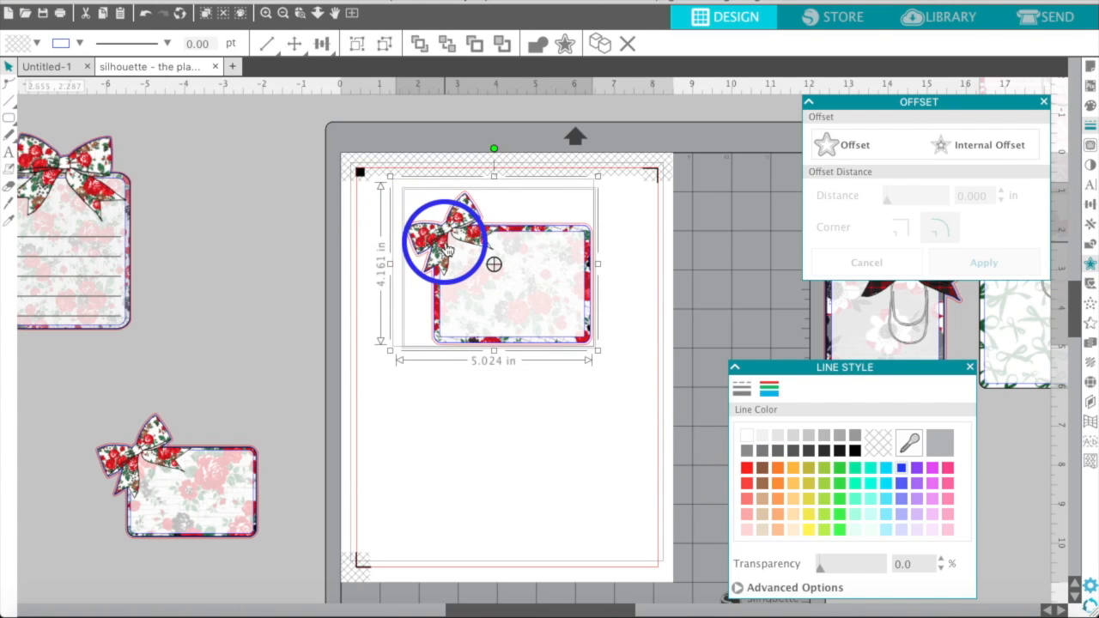
{"action": "right_click", "coordinate": [442, 238]}
{"action": "left_click", "coordinate": [500, 509]}
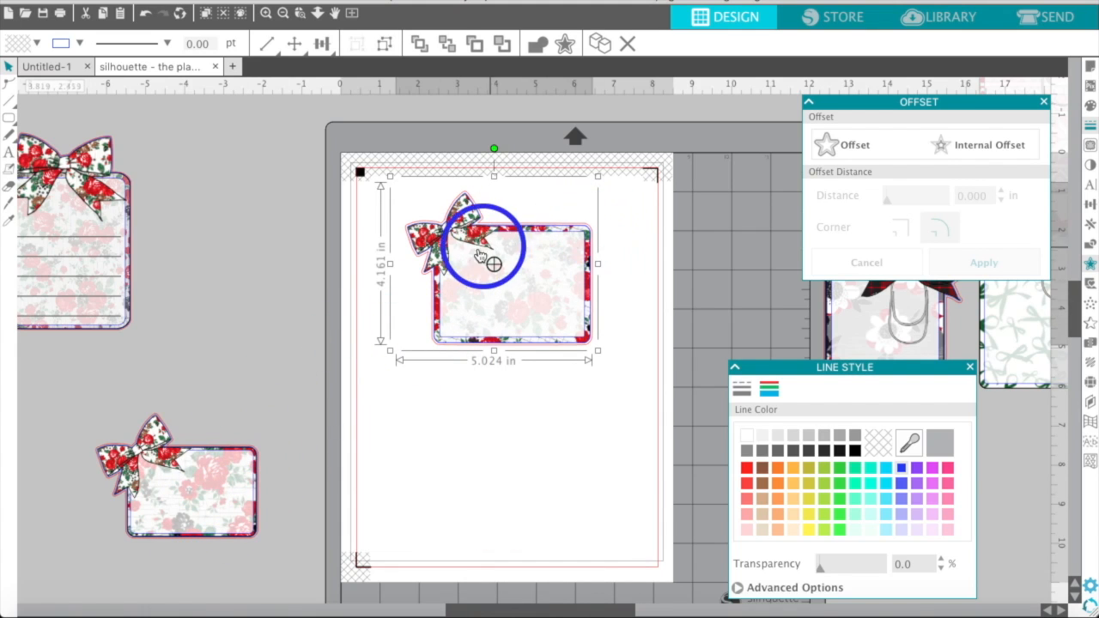
{"action": "left_click_drag", "start_coordinate": [461, 228], "coordinate": [720, 239]}
{"action": "left_click_drag", "start_coordinate": [719, 239], "coordinate": [746, 240]}
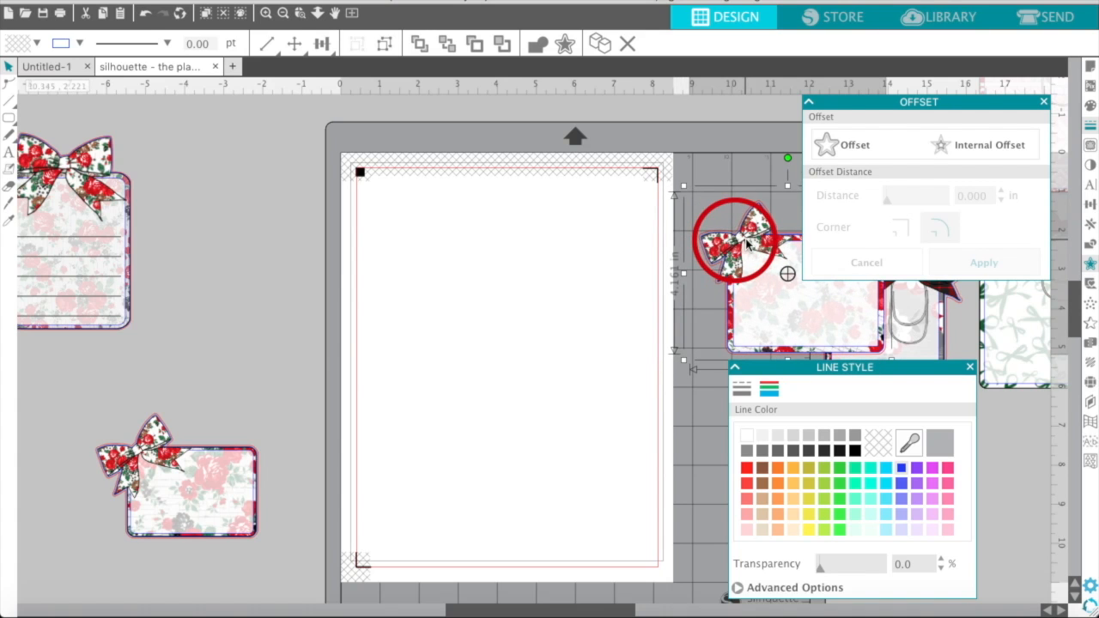
{"action": "left_click", "coordinate": [315, 314]}
{"action": "left_click", "coordinate": [504, 380]}
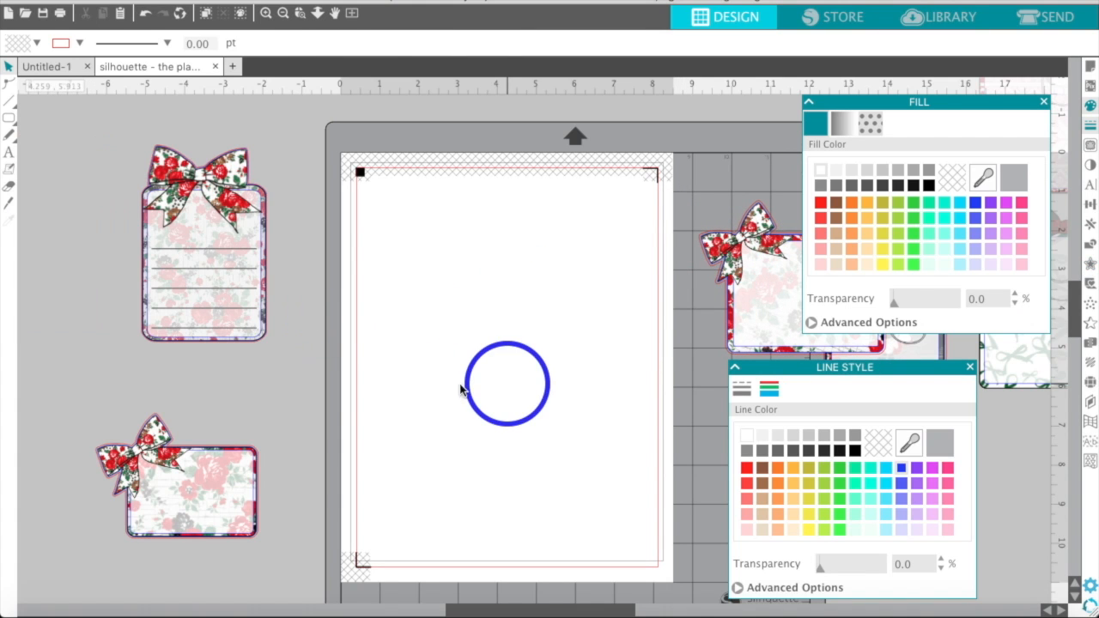
{"action": "left_click", "coordinate": [309, 225]}
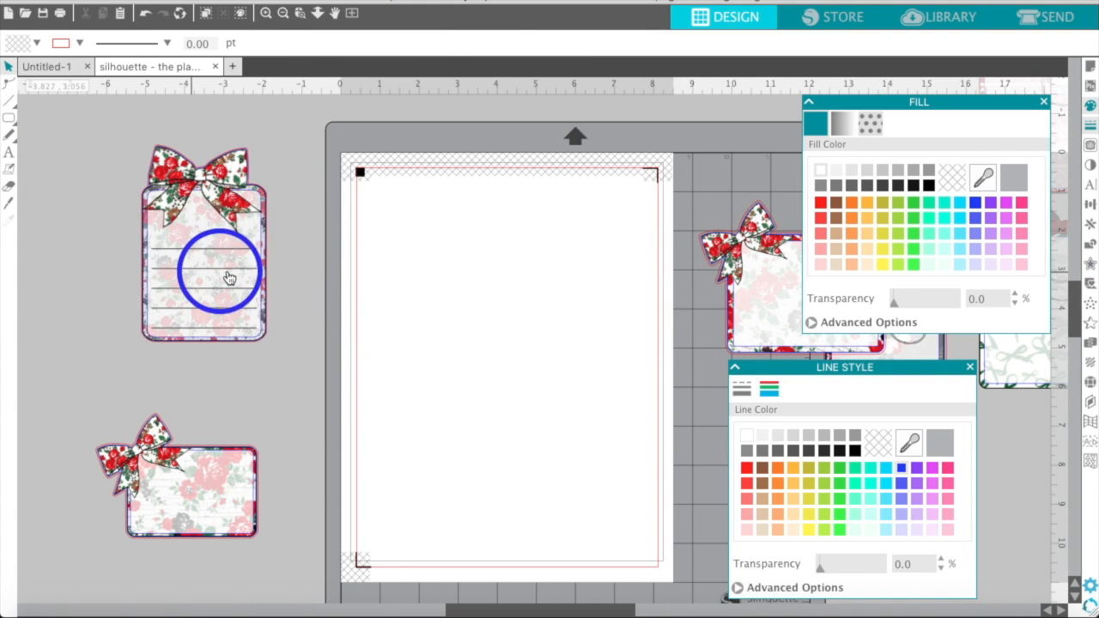
{"action": "left_click", "coordinate": [8, 170]}
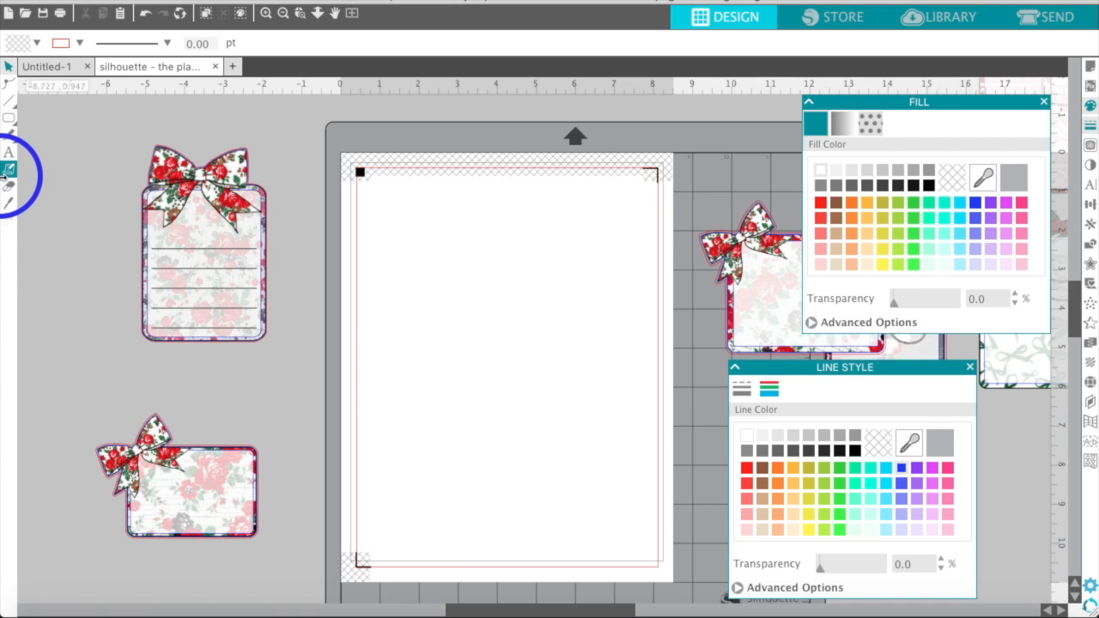
Draw a rounded rectangle on the empty page and set its size to 5.000 in wide by 7.000 in high with proportions locked.
{"action": "left_click", "coordinate": [9, 116]}
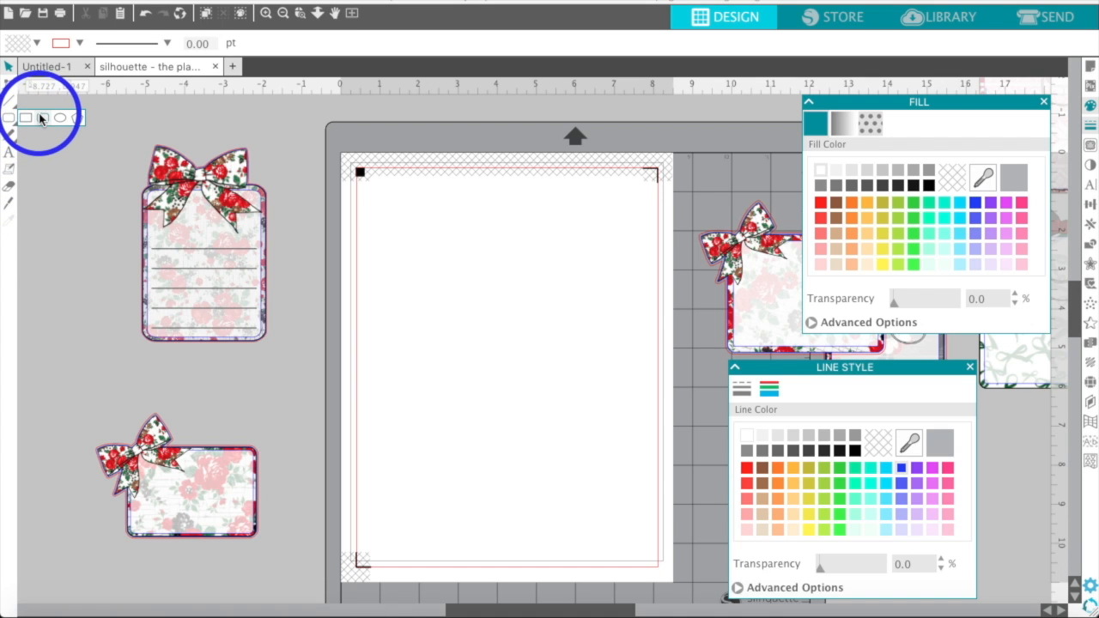
{"action": "left_click", "coordinate": [41, 119]}
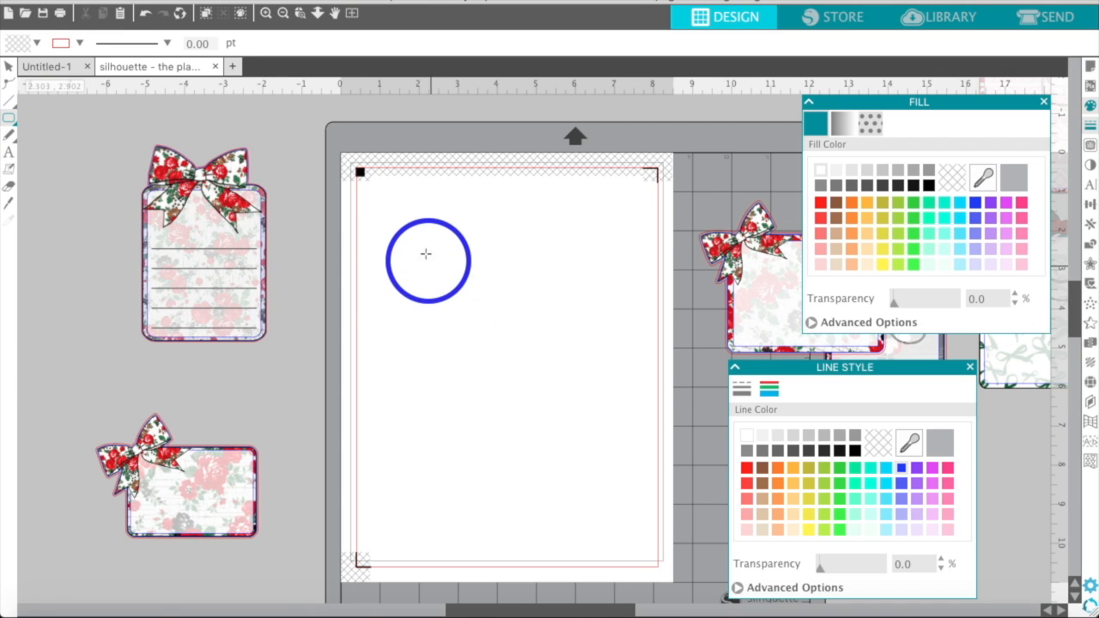
{"action": "mouse_move", "coordinate": [404, 223]}
{"action": "left_mouse_down"}
{"action": "mouse_move", "coordinate": [474, 327]}
{"action": "mouse_move", "coordinate": [572, 422]}
{"action": "mouse_move", "coordinate": [593, 487]}
{"action": "left_mouse_up"}
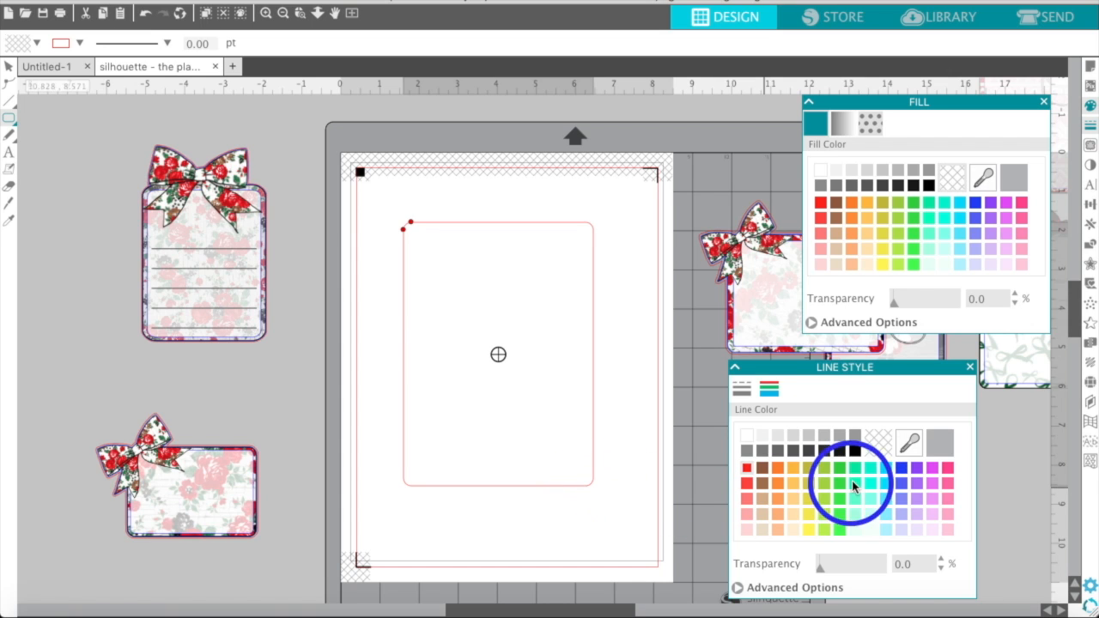
{"action": "left_click", "coordinate": [1089, 204]}
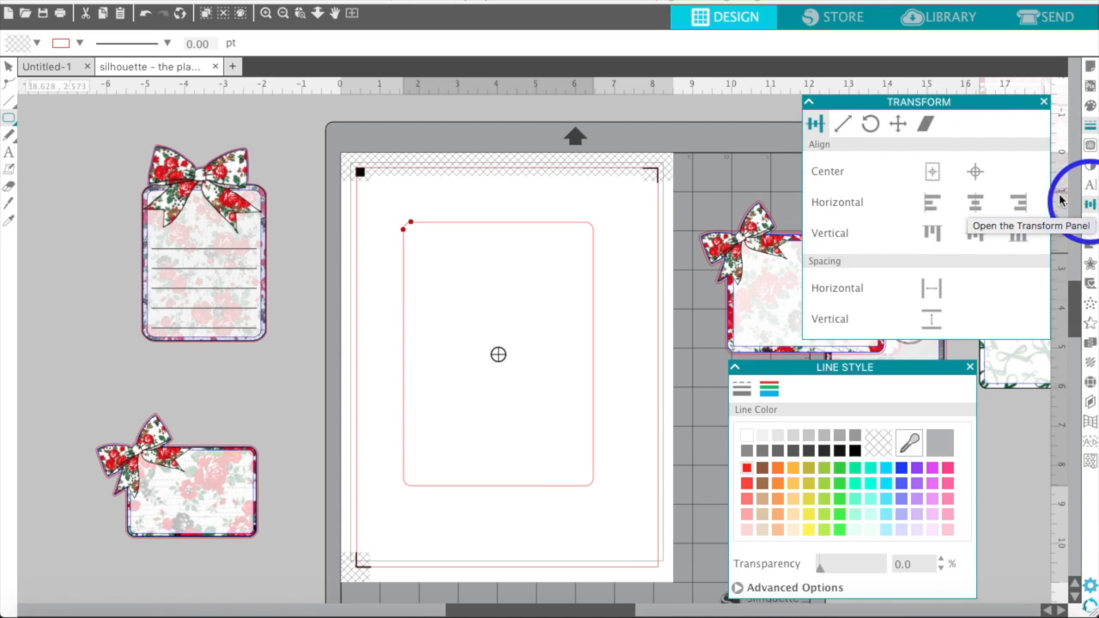
{"action": "left_click", "coordinate": [844, 127]}
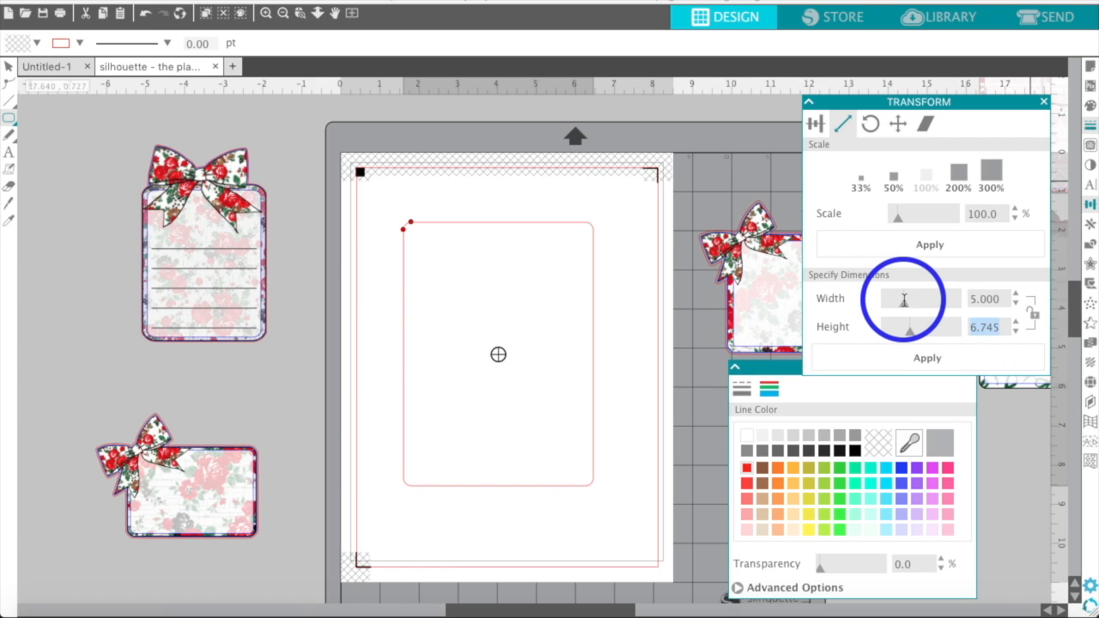
{"action": "key", "text": "Return"}
{"action": "left_click", "coordinate": [1033, 314]}
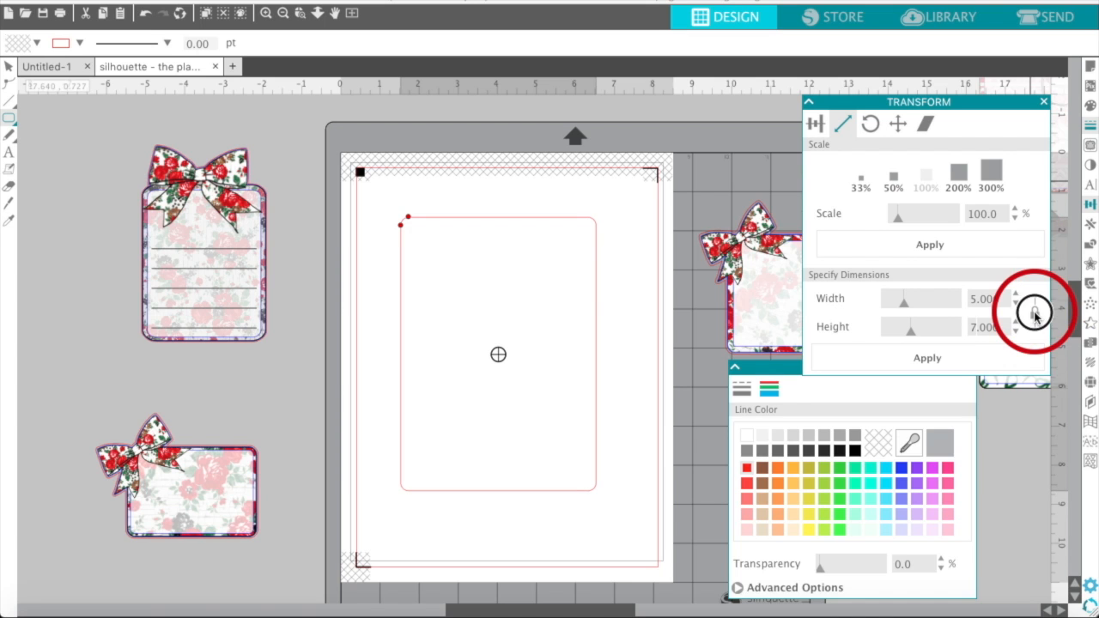
{"action": "left_click", "coordinate": [940, 364]}
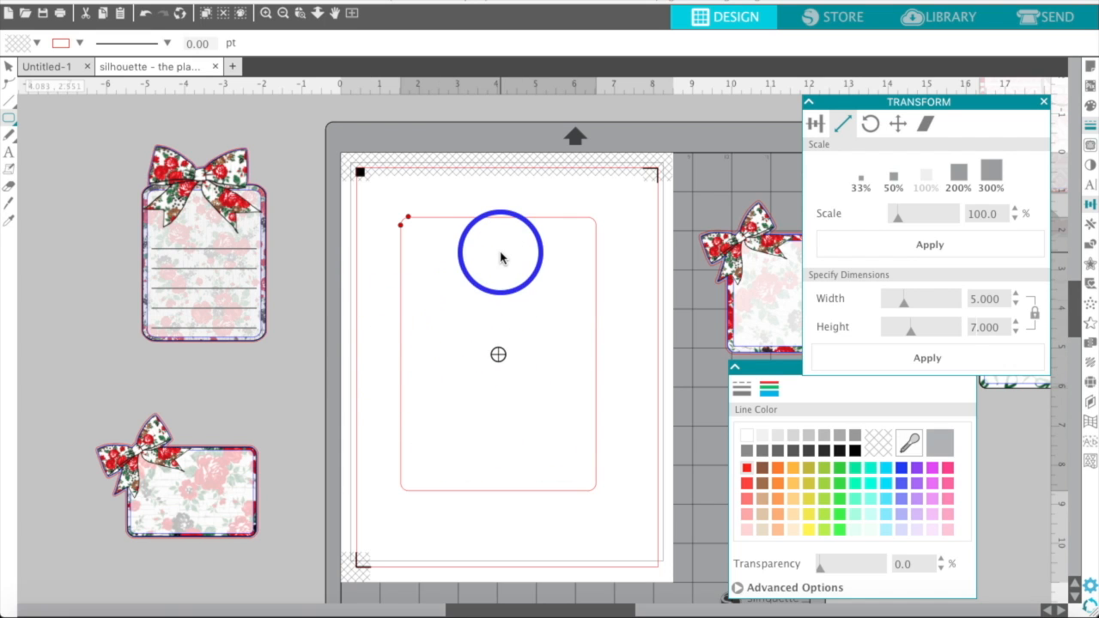
{"action": "left_click", "coordinate": [501, 219]}
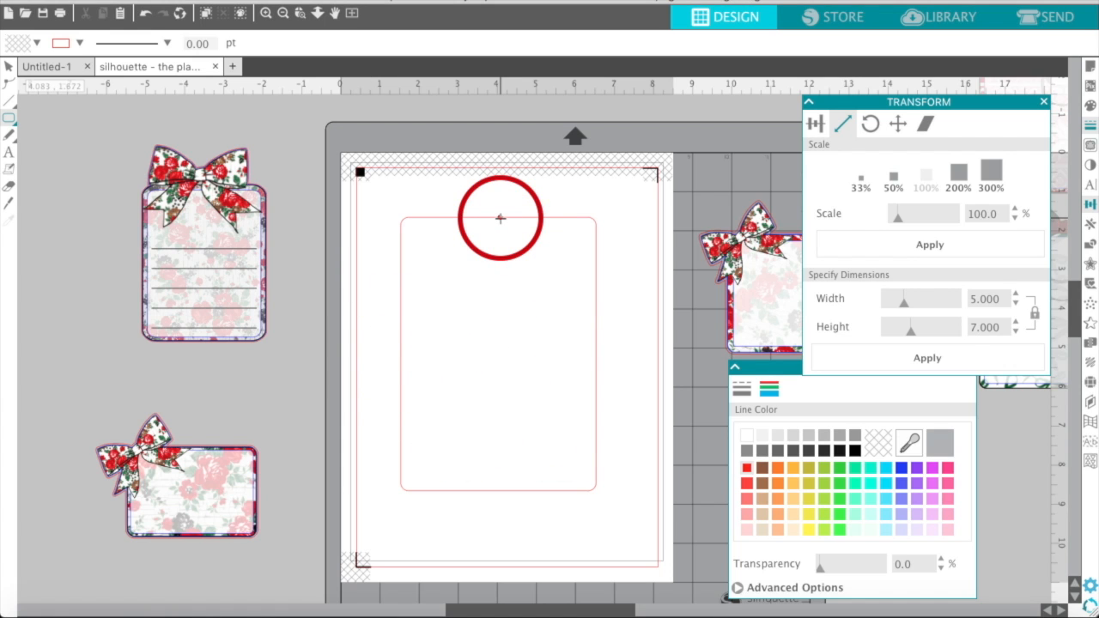
{"action": "left_click_drag", "start_coordinate": [501, 218], "coordinate": [410, 202]}
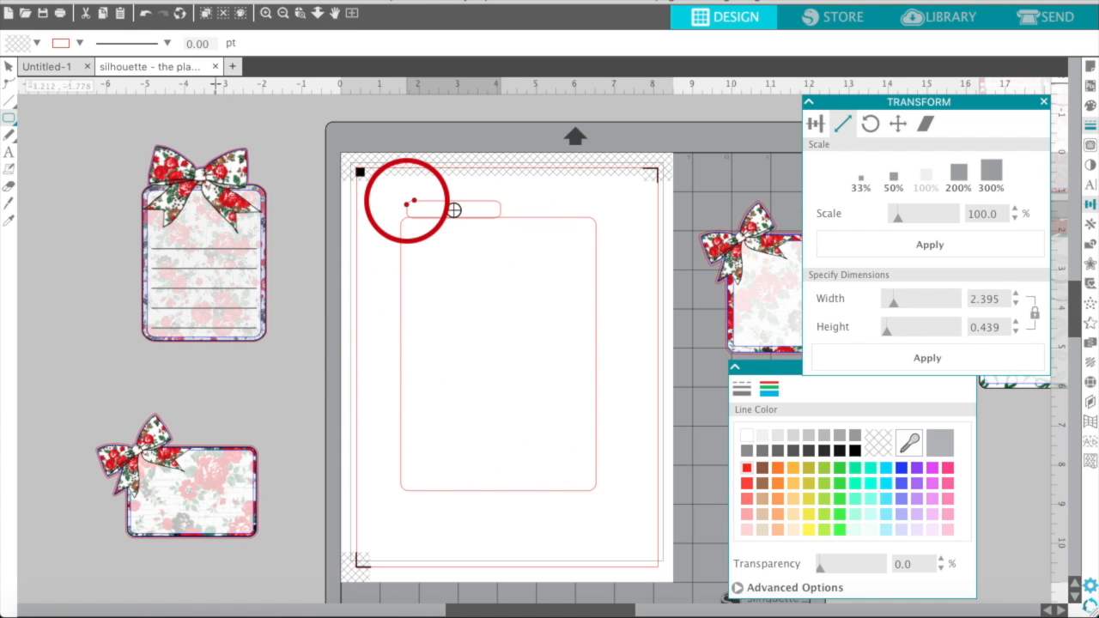
{"action": "left_click", "coordinate": [141, 14]}
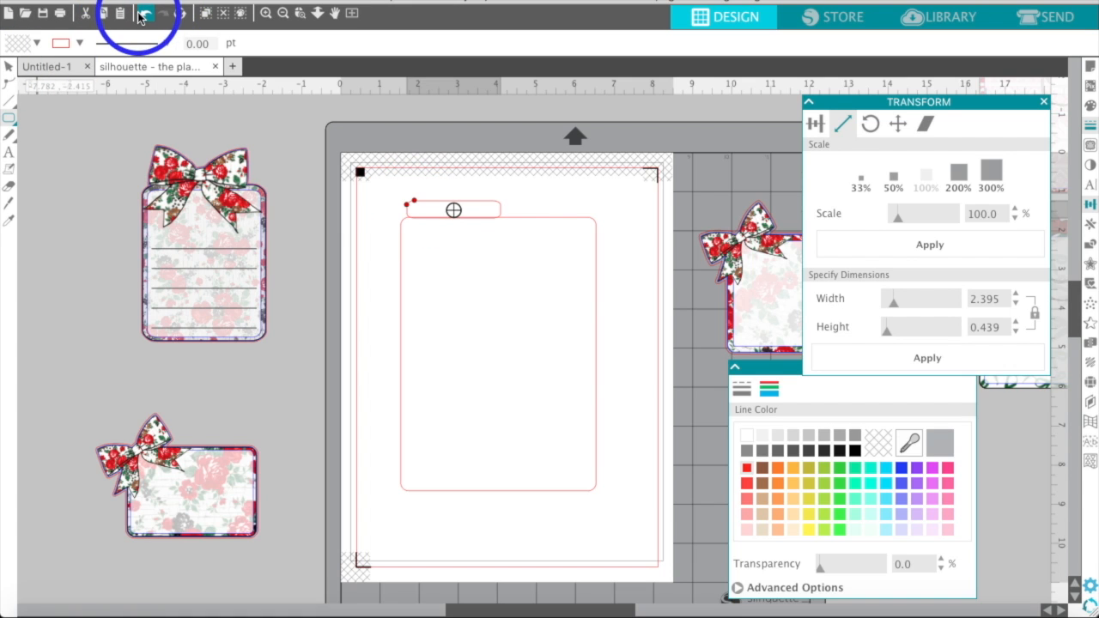
Set the 5 by 7 in rounded rectangle's line color to blue and create a 0.125 in internal offset with rounded corners.
{"action": "left_click", "coordinate": [9, 68]}
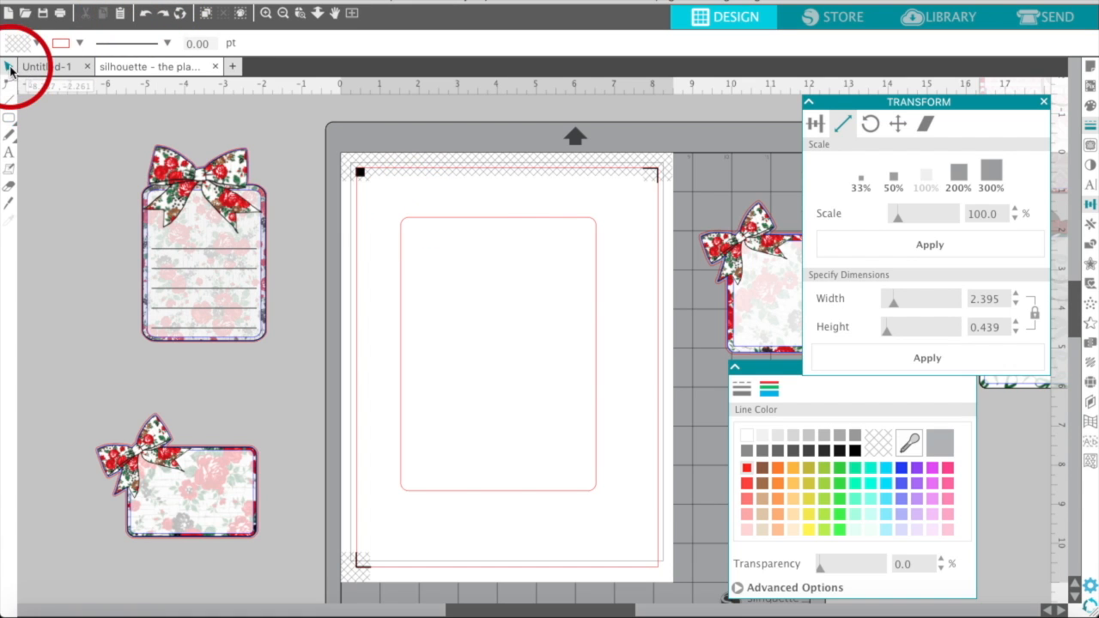
{"action": "left_click_drag", "start_coordinate": [363, 172], "coordinate": [442, 220]}
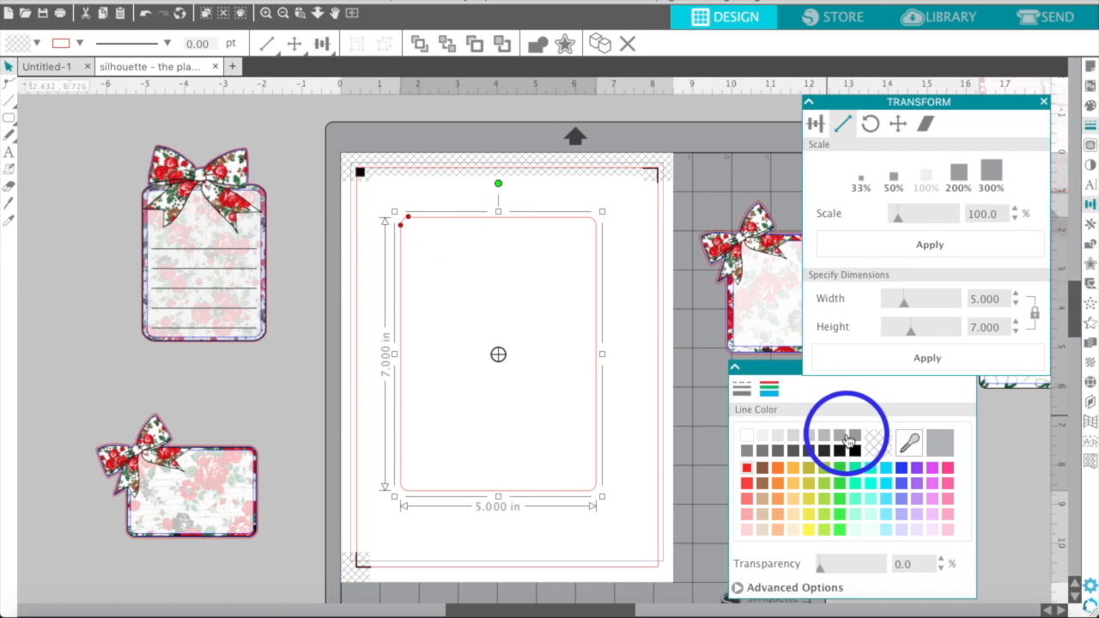
{"action": "left_click", "coordinate": [901, 467]}
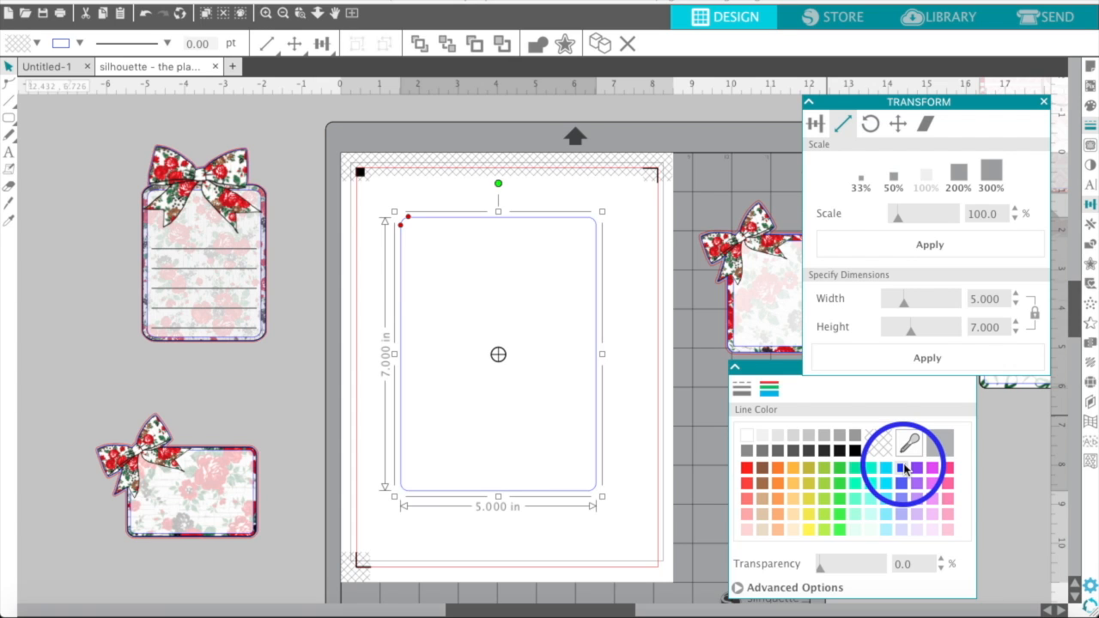
{"action": "left_click", "coordinate": [1087, 268]}
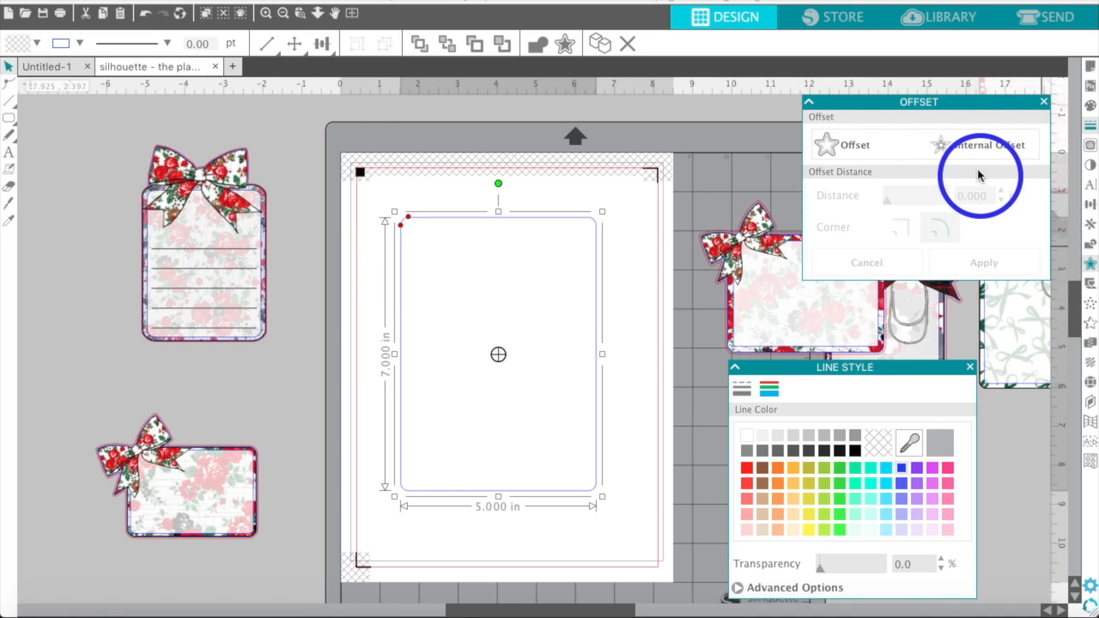
{"action": "left_click", "coordinate": [971, 152]}
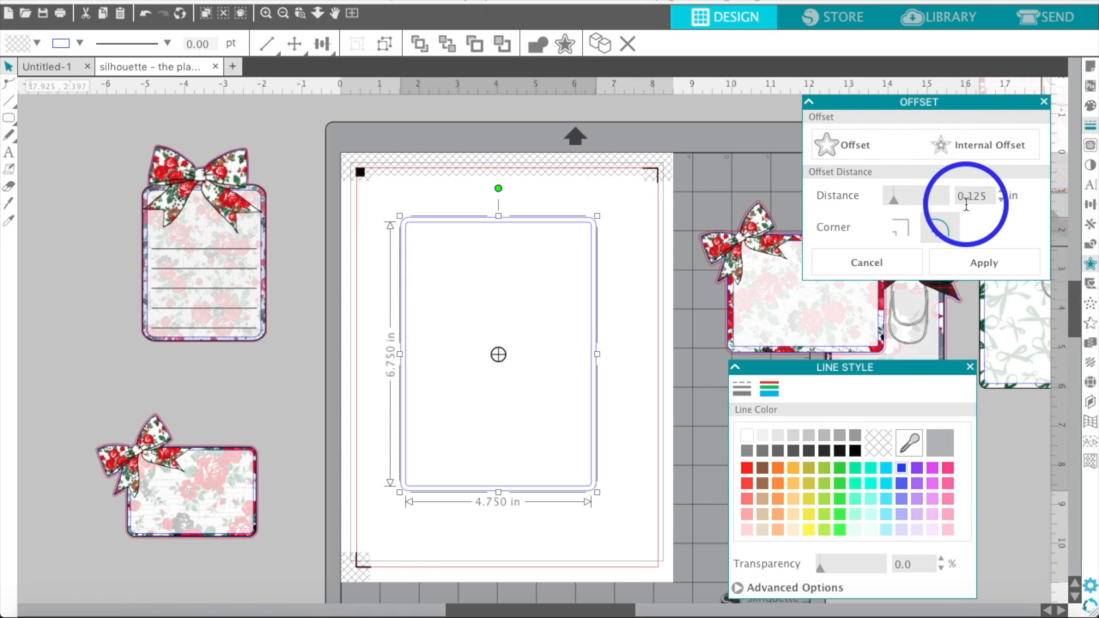
{"action": "left_click", "coordinate": [976, 264]}
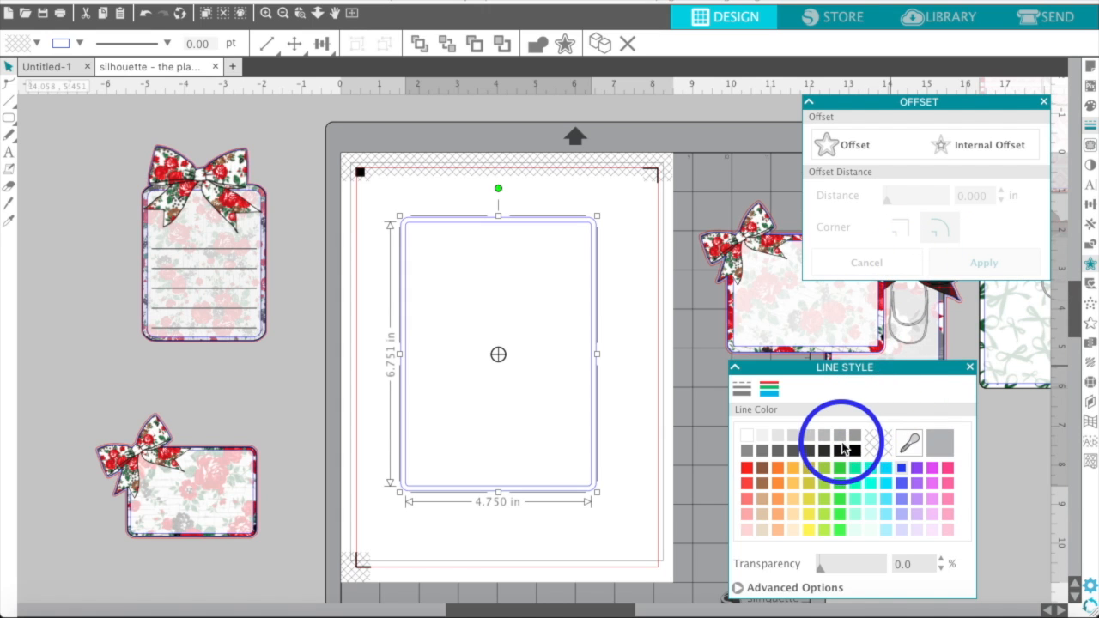
Fill the inner offset rectangle with white at 22% transparency, and select the outer rectangle.
{"action": "left_click", "coordinate": [1091, 107]}
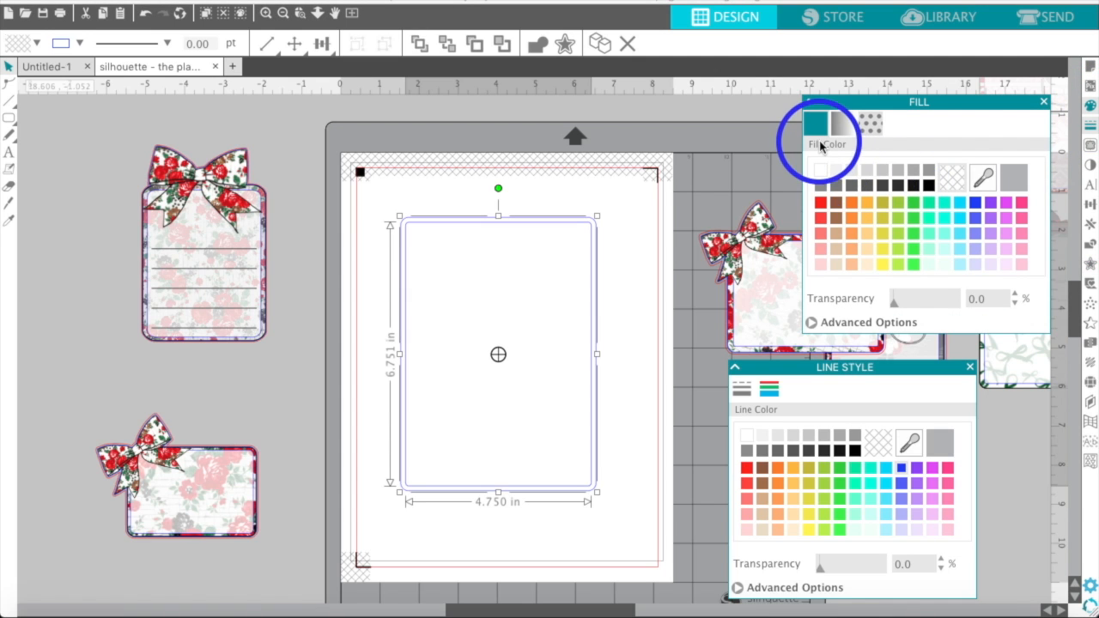
{"action": "left_click", "coordinate": [821, 172]}
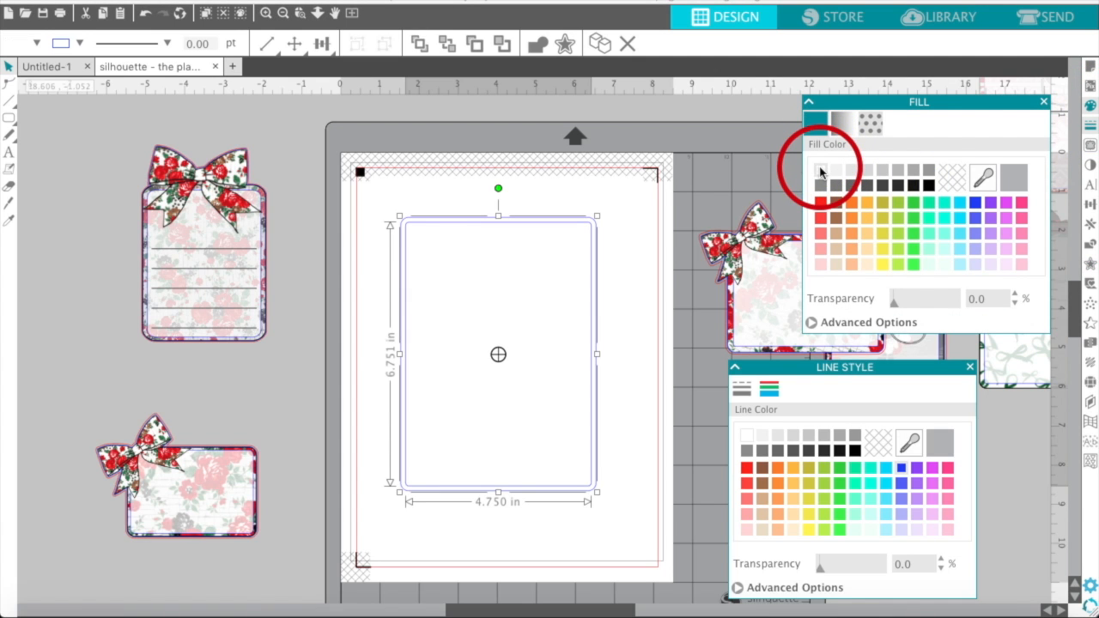
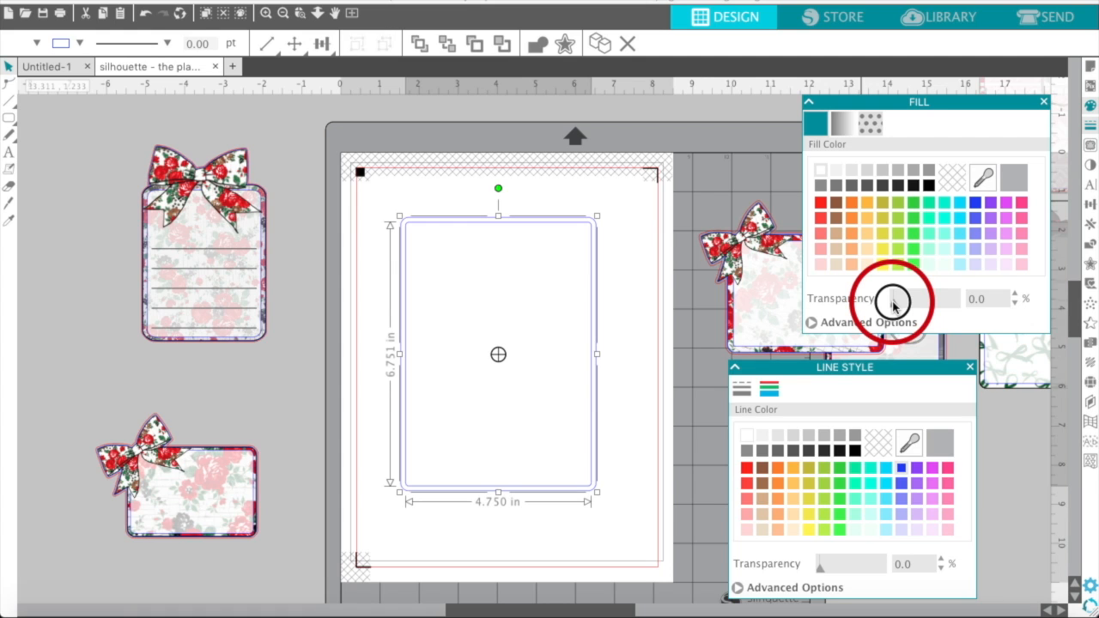
{"action": "left_click_drag", "start_coordinate": [906, 306], "coordinate": [910, 308]}
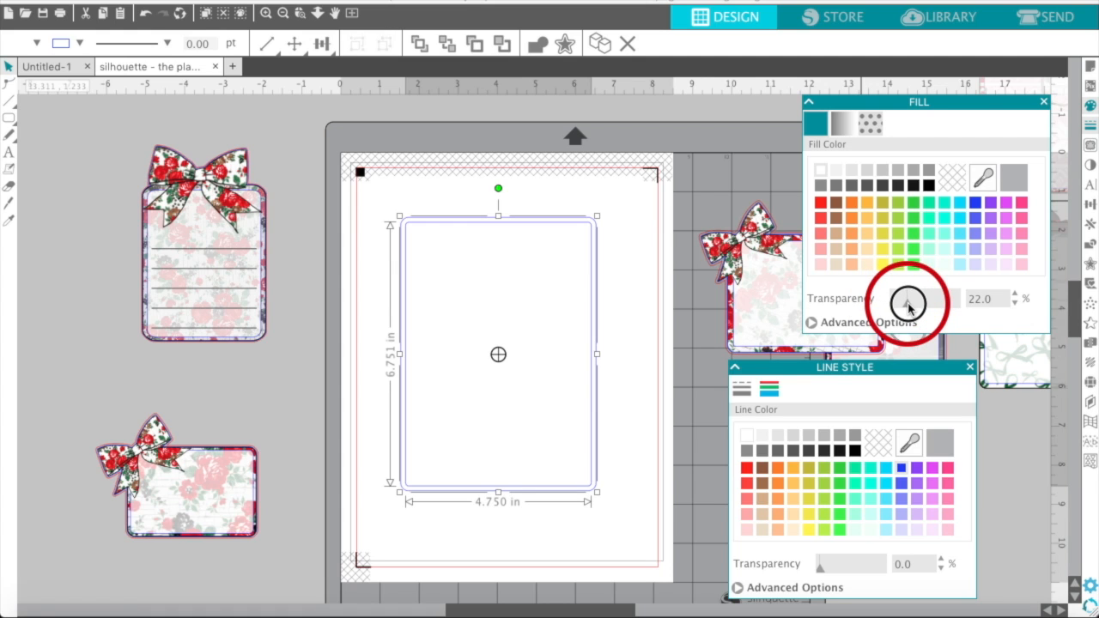
{"action": "left_click", "coordinate": [909, 307]}
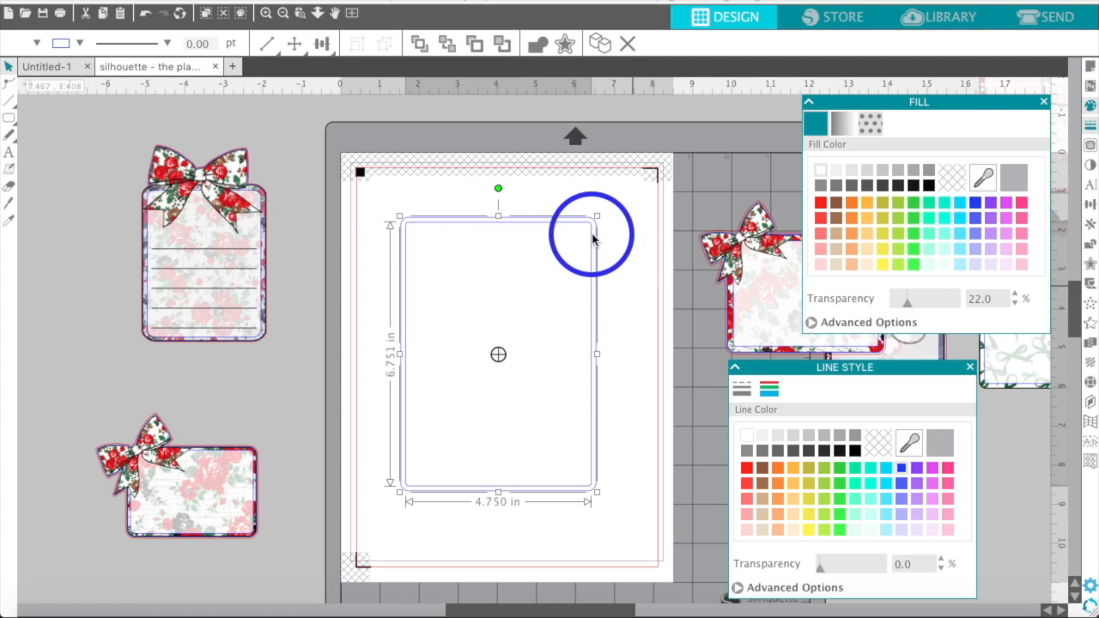
{"action": "left_click", "coordinate": [577, 196]}
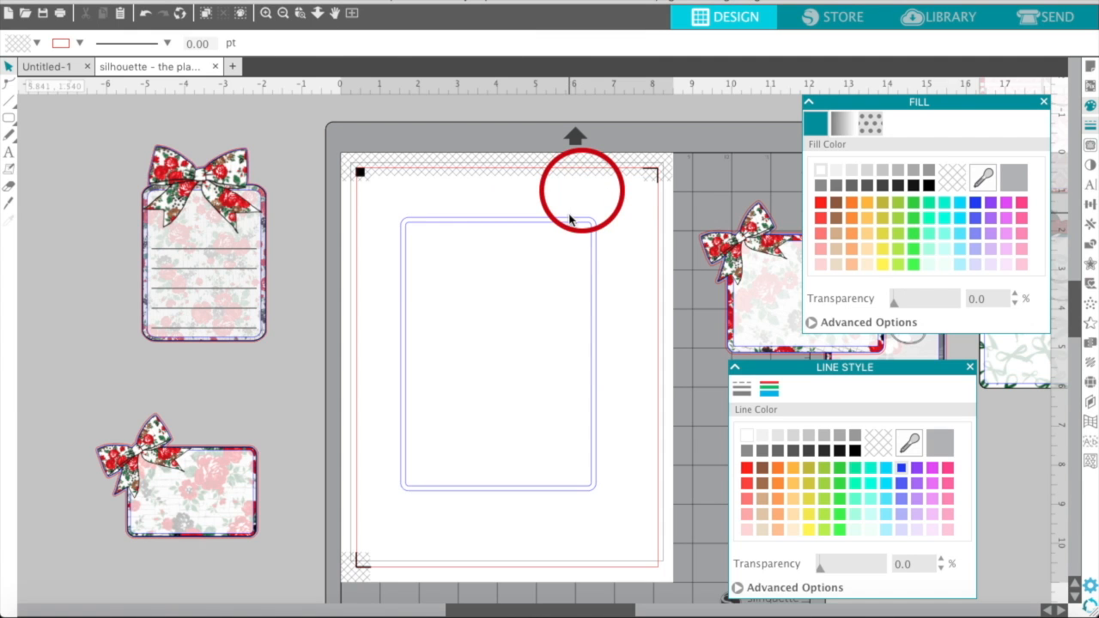
{"action": "left_click", "coordinate": [567, 221]}
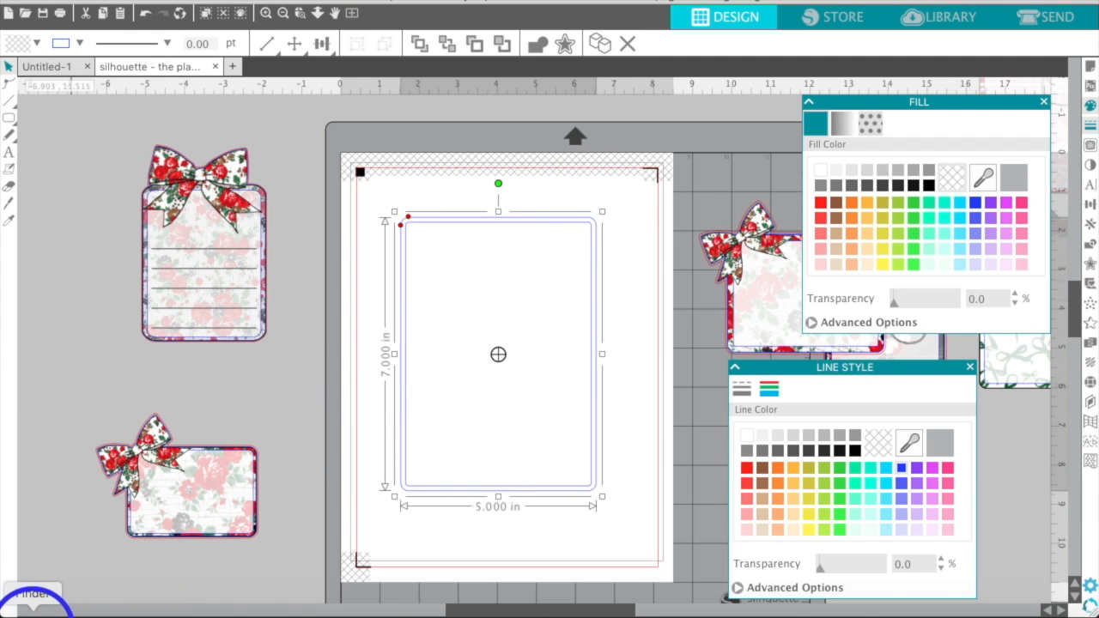
{"action": "left_click", "coordinate": [24, 612]}
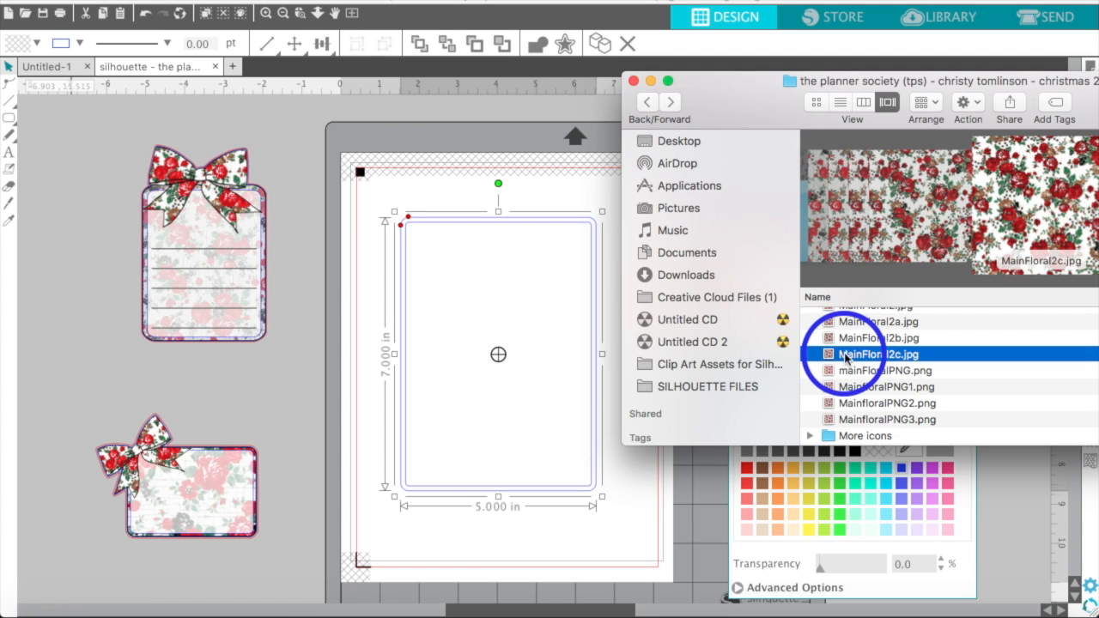
{"action": "left_click_drag", "start_coordinate": [845, 358], "coordinate": [412, 218]}
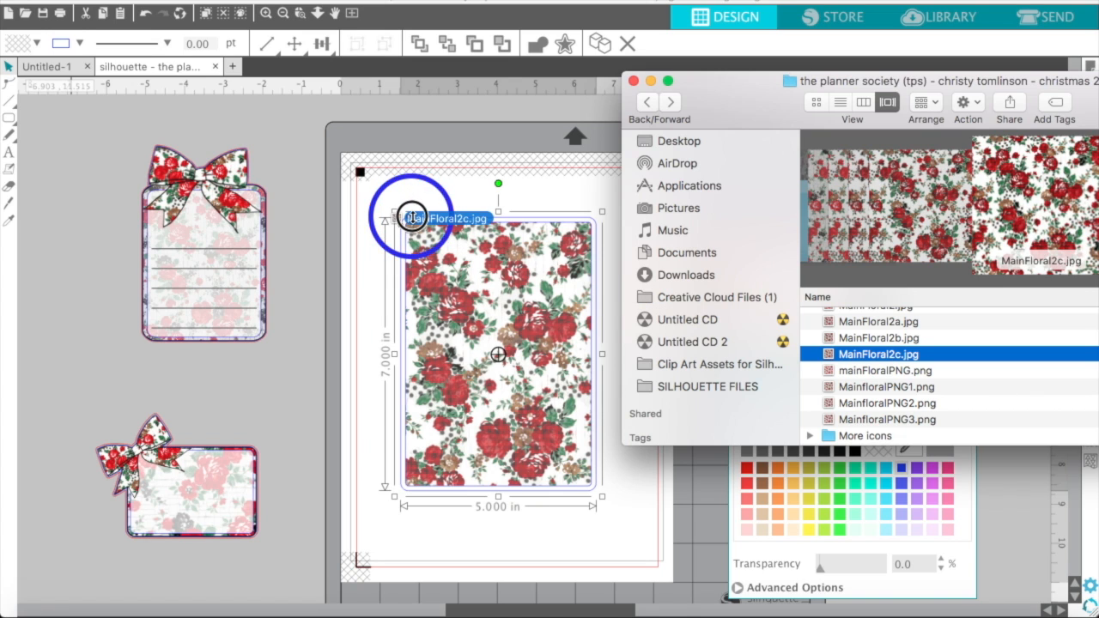
{"action": "left_click", "coordinate": [413, 219]}
{"action": "left_click", "coordinate": [411, 217]}
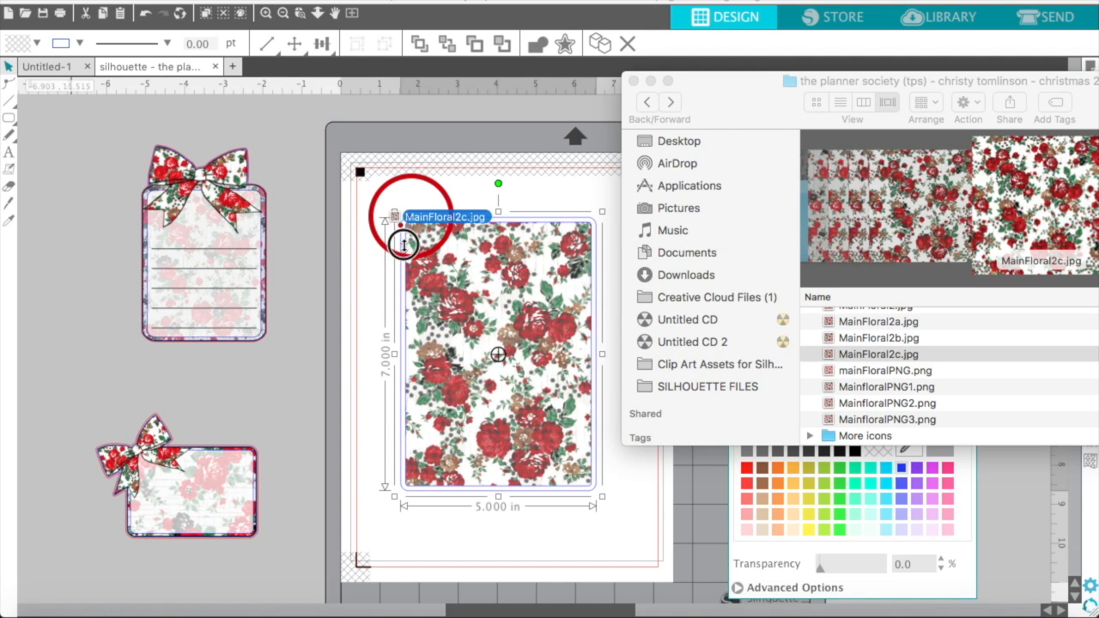
{"action": "left_click_drag", "start_coordinate": [404, 245], "coordinate": [402, 248]}
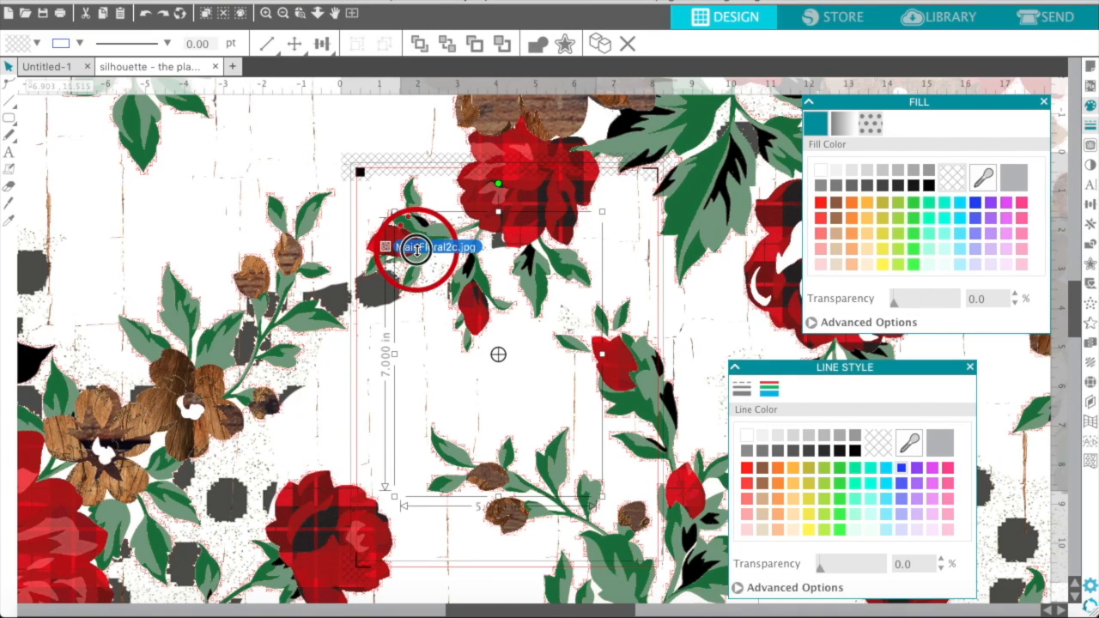
{"action": "mouse_move", "coordinate": [416, 249]}
{"action": "left_mouse_down"}
{"action": "mouse_move", "coordinate": [457, 291]}
{"action": "mouse_move", "coordinate": [403, 265]}
{"action": "left_mouse_up"}
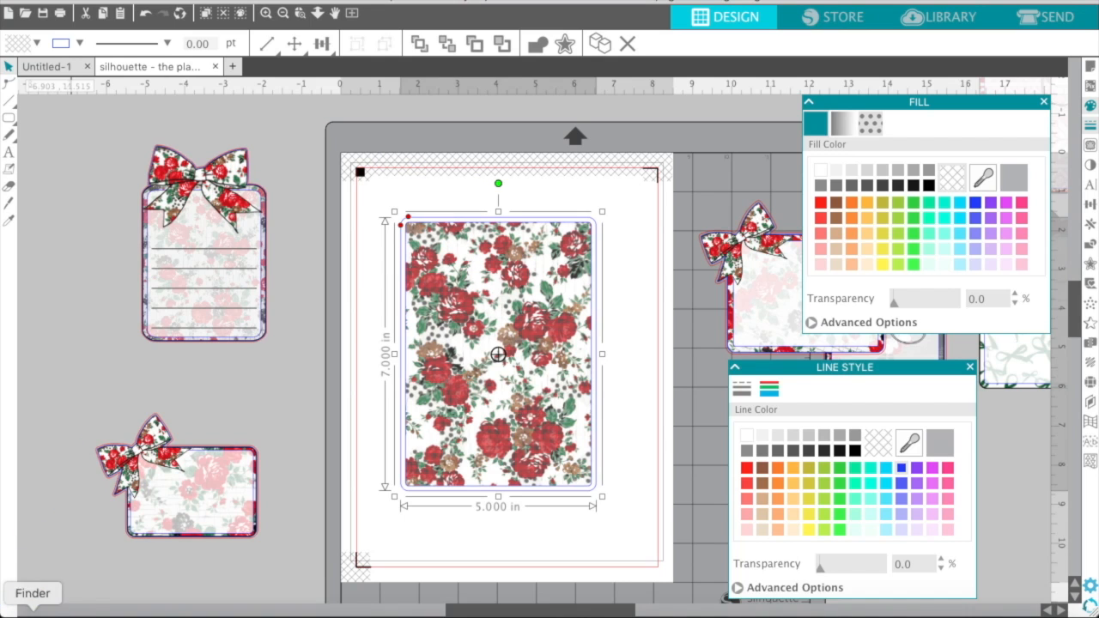
{"action": "left_click", "coordinate": [31, 611]}
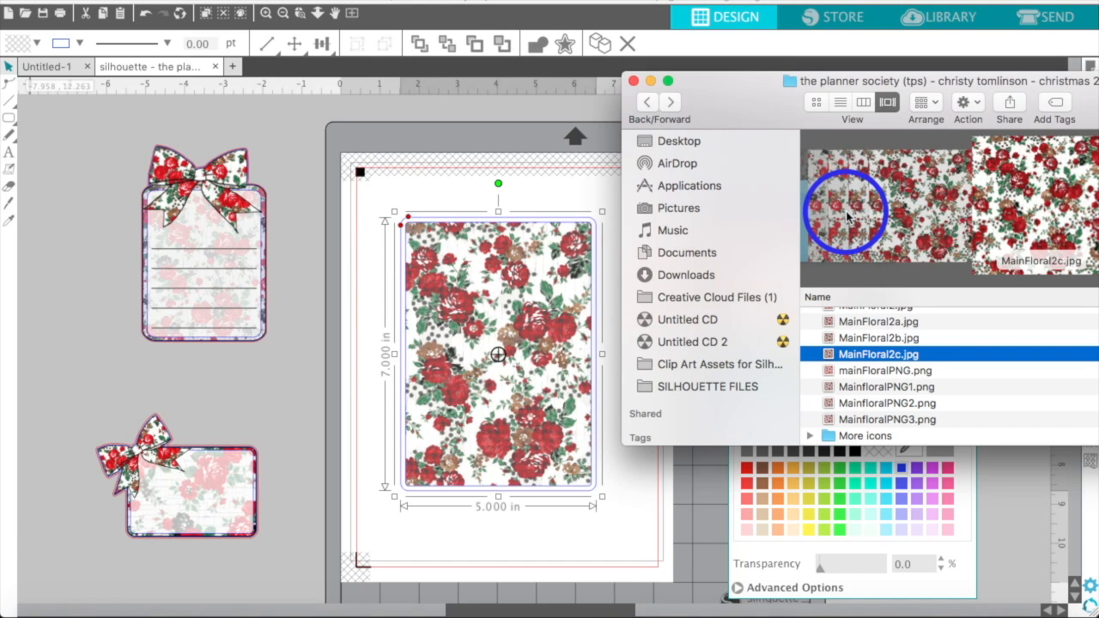
{"action": "left_click", "coordinate": [145, 15]}
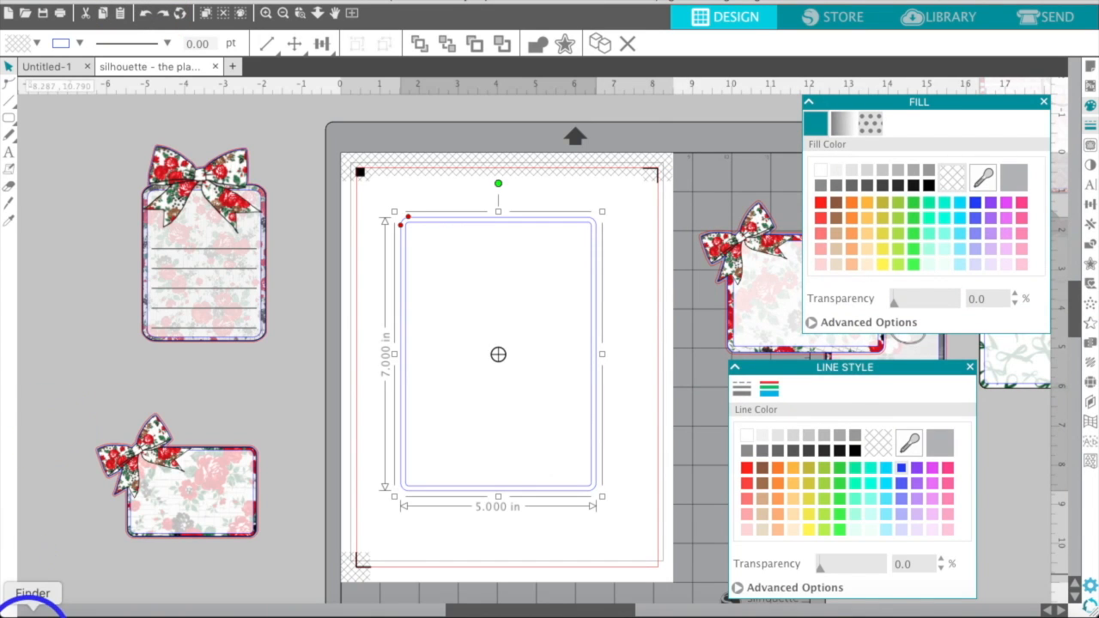
Fill the outer rectangle with the MainFloral2c.jpg pattern from Finder, and select the white inner rectangle.
{"action": "left_click", "coordinate": [31, 612]}
{"action": "left_click", "coordinate": [827, 357]}
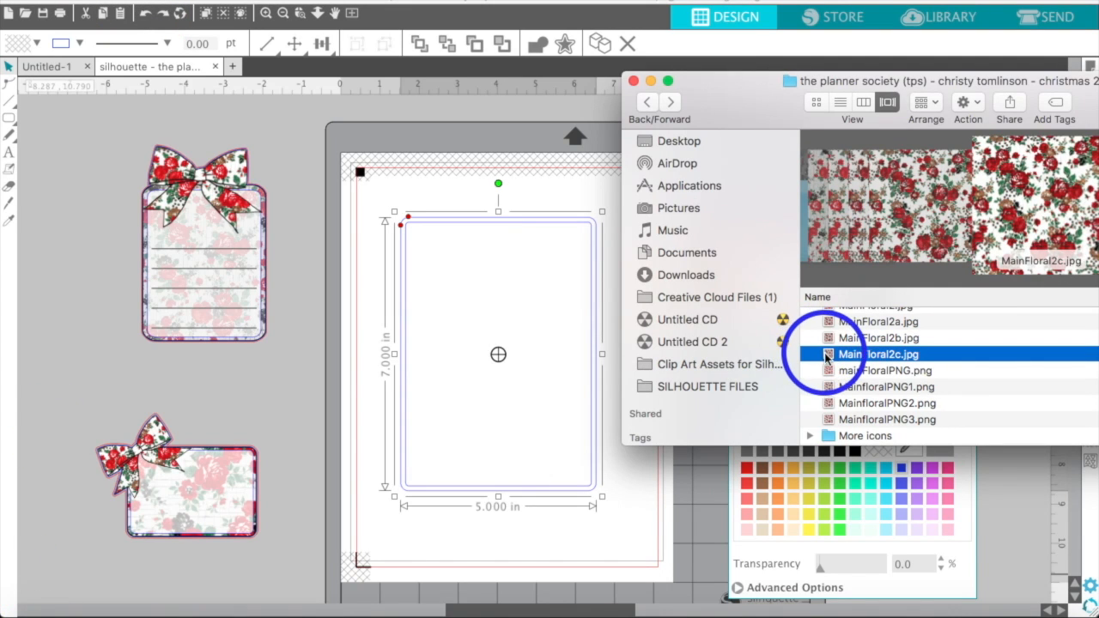
{"action": "left_click_drag", "start_coordinate": [827, 356], "coordinate": [402, 231]}
{"action": "left_click", "coordinate": [402, 234]}
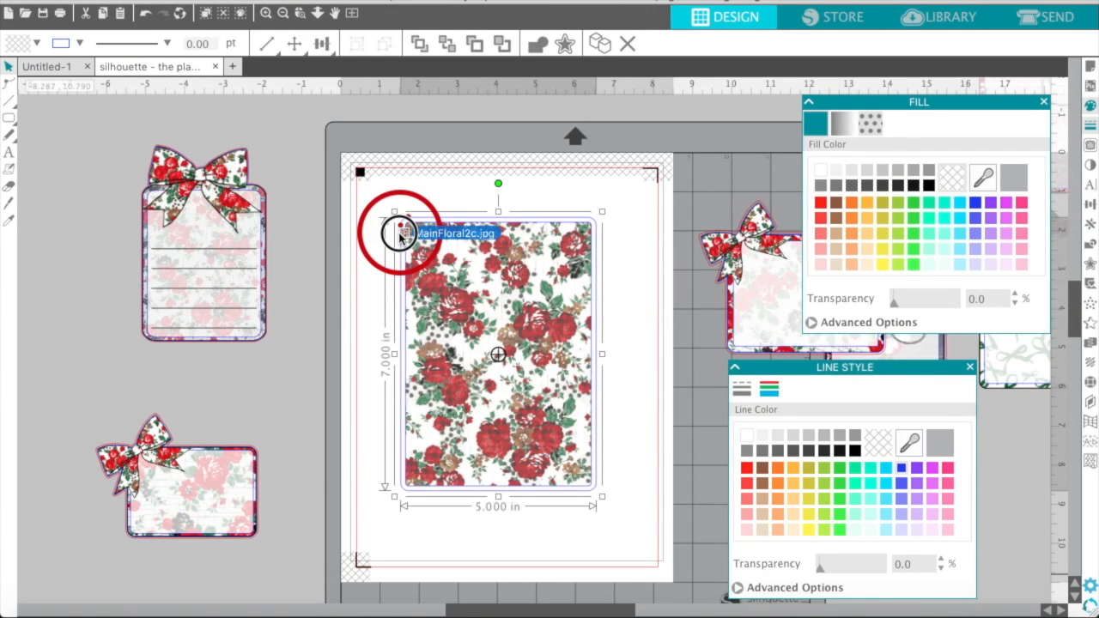
{"action": "left_click", "coordinate": [401, 237]}
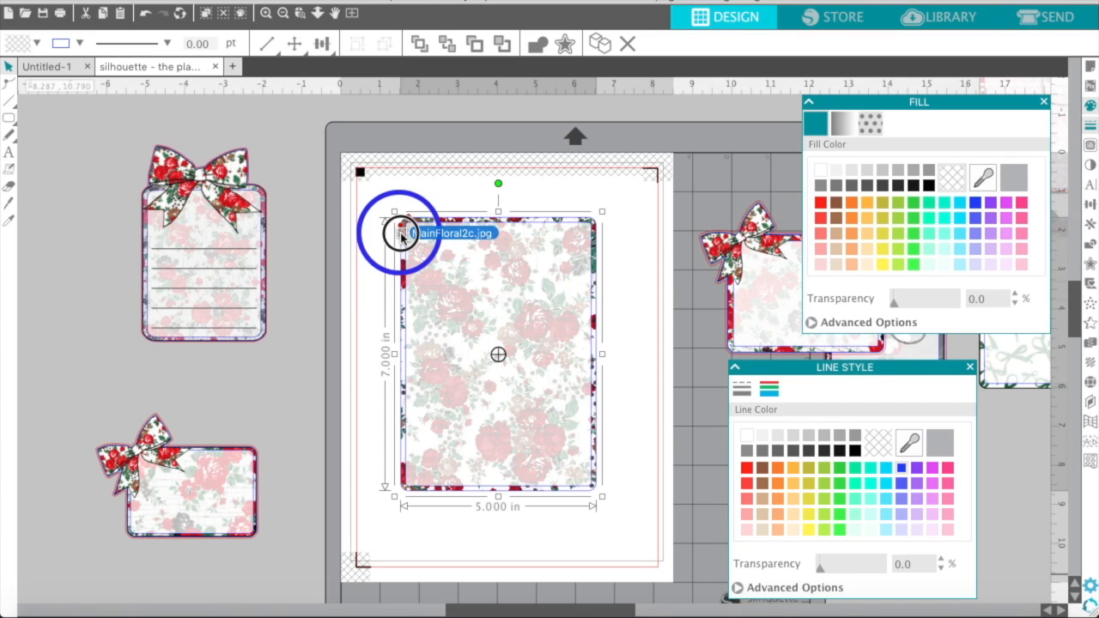
{"action": "left_click", "coordinate": [401, 237]}
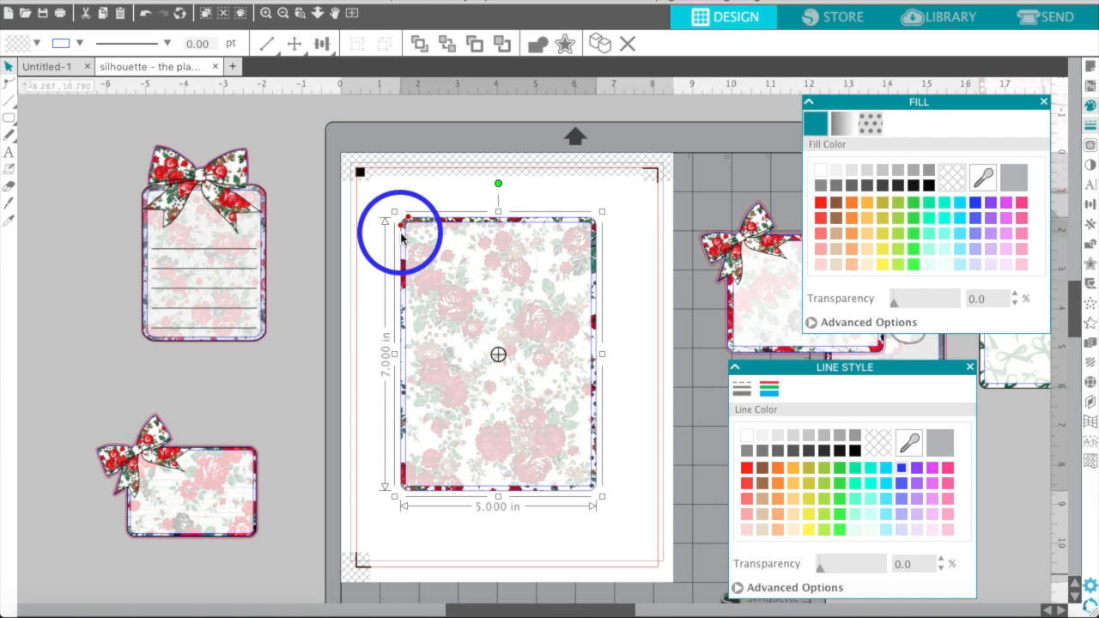
{"action": "left_click", "coordinate": [556, 278]}
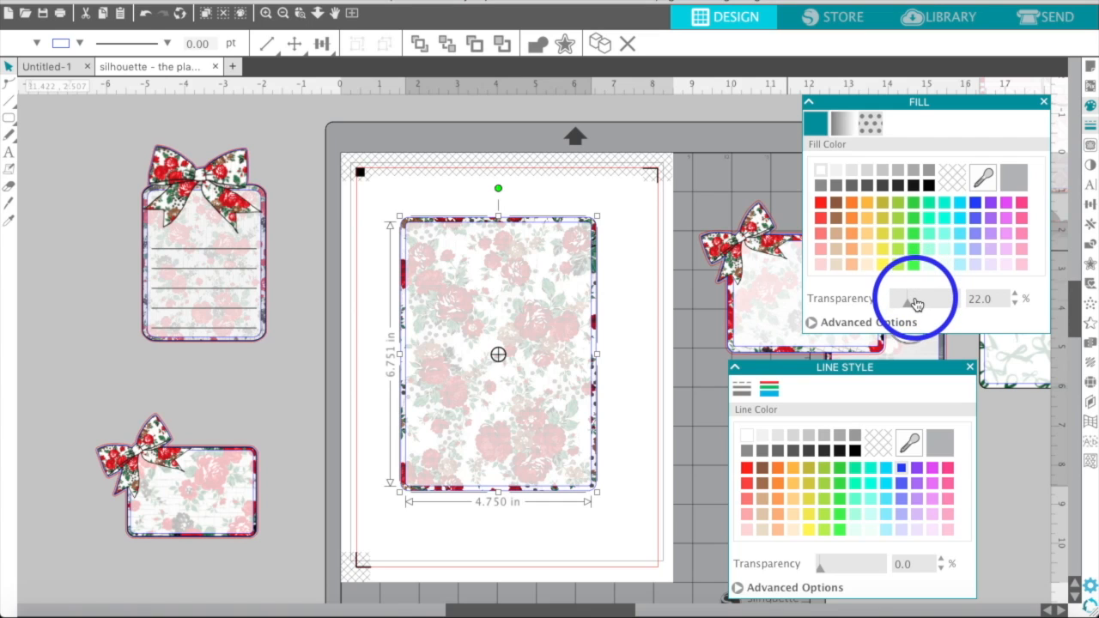
Set the white inner rectangle's fill transparency to 17% and deselect it.
{"action": "left_click_drag", "start_coordinate": [913, 305], "coordinate": [903, 307]}
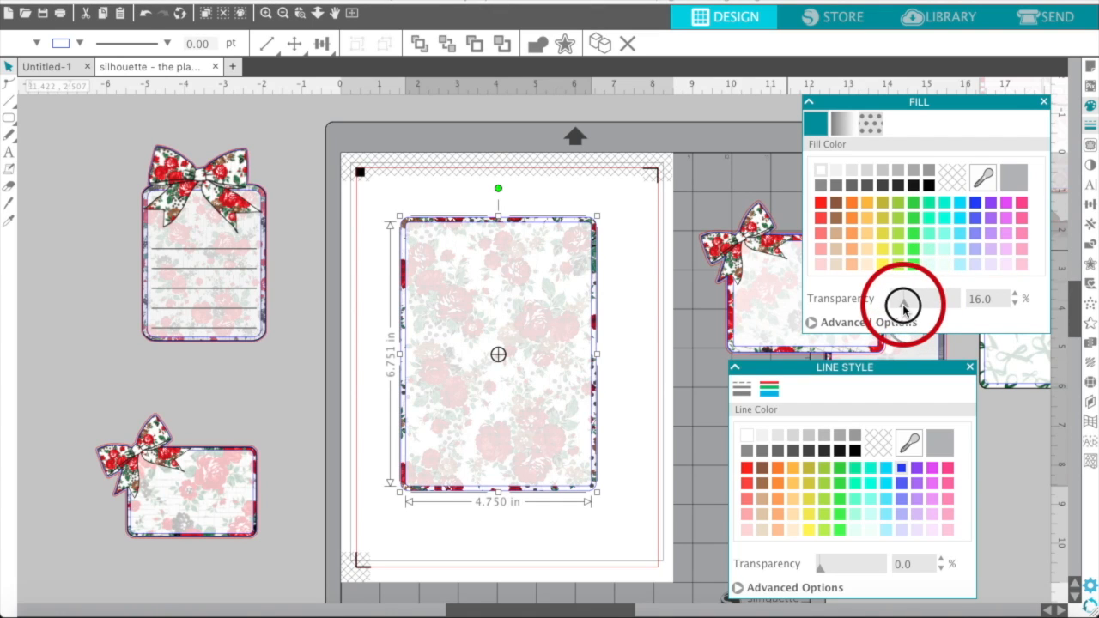
{"action": "left_click", "coordinate": [1014, 294]}
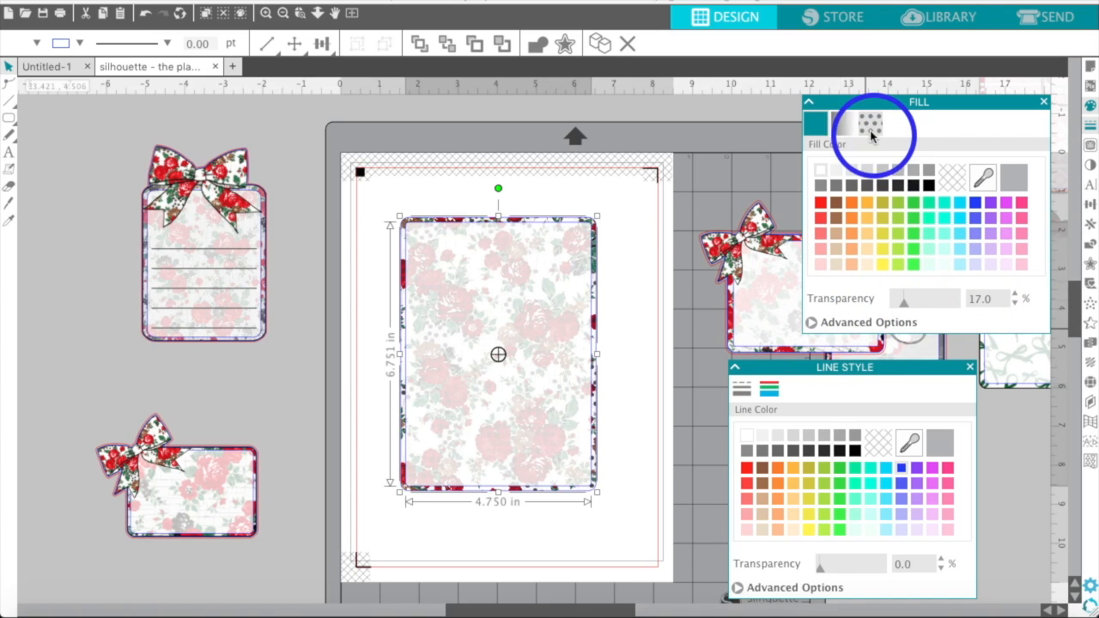
{"action": "left_click", "coordinate": [558, 199]}
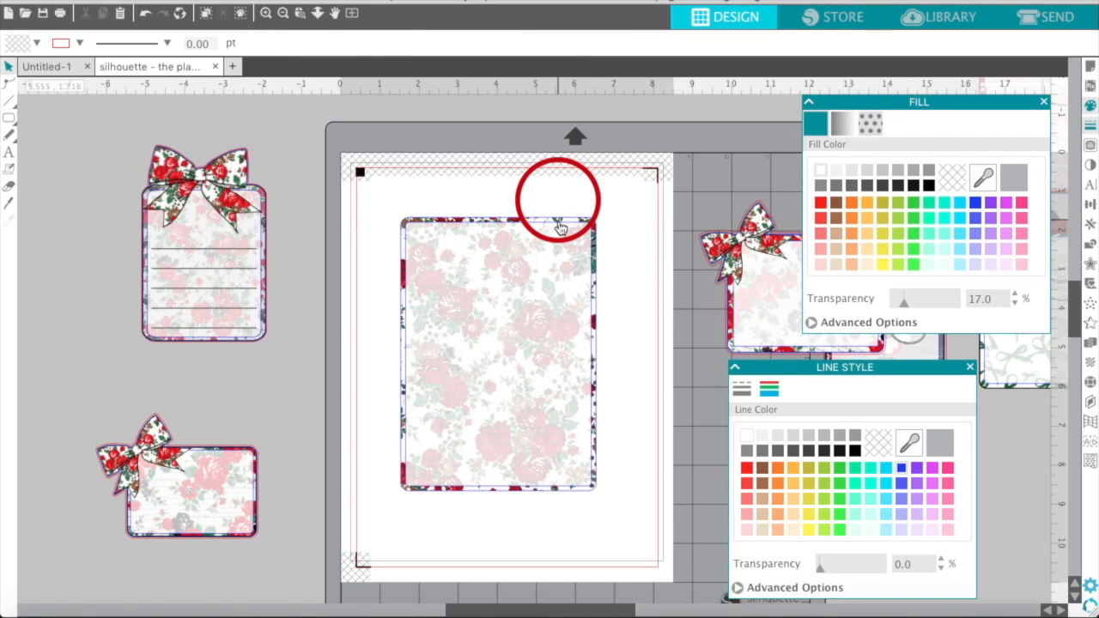
Scale the floral pattern fill of the outer 5 by 7 in rectangle to 147% and close the fill settings.
{"action": "left_click", "coordinate": [558, 222]}
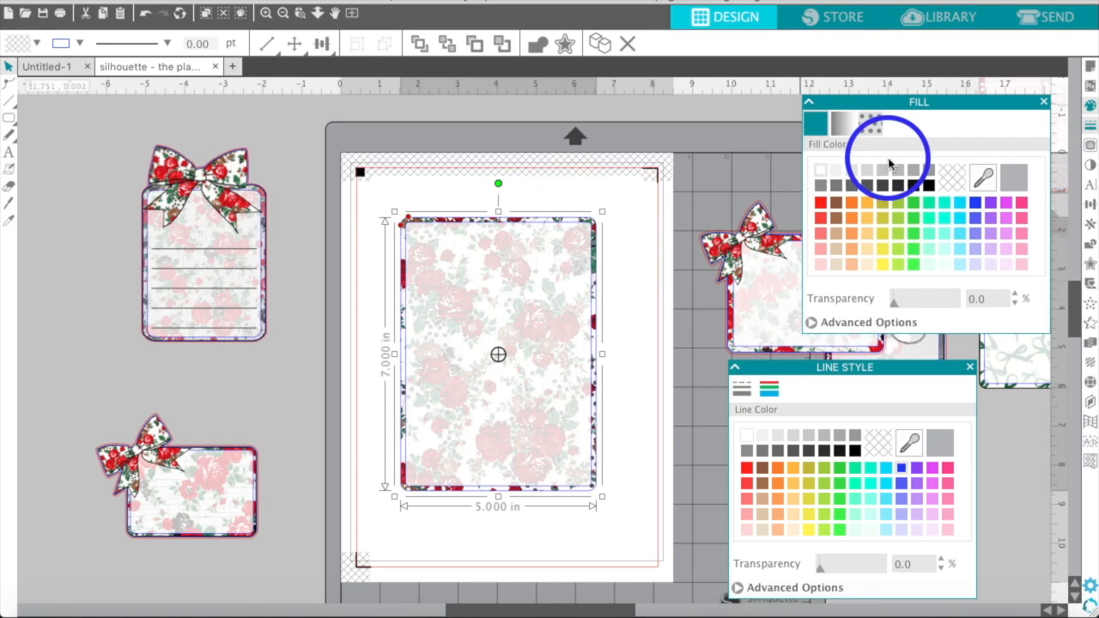
{"action": "left_click", "coordinate": [871, 127]}
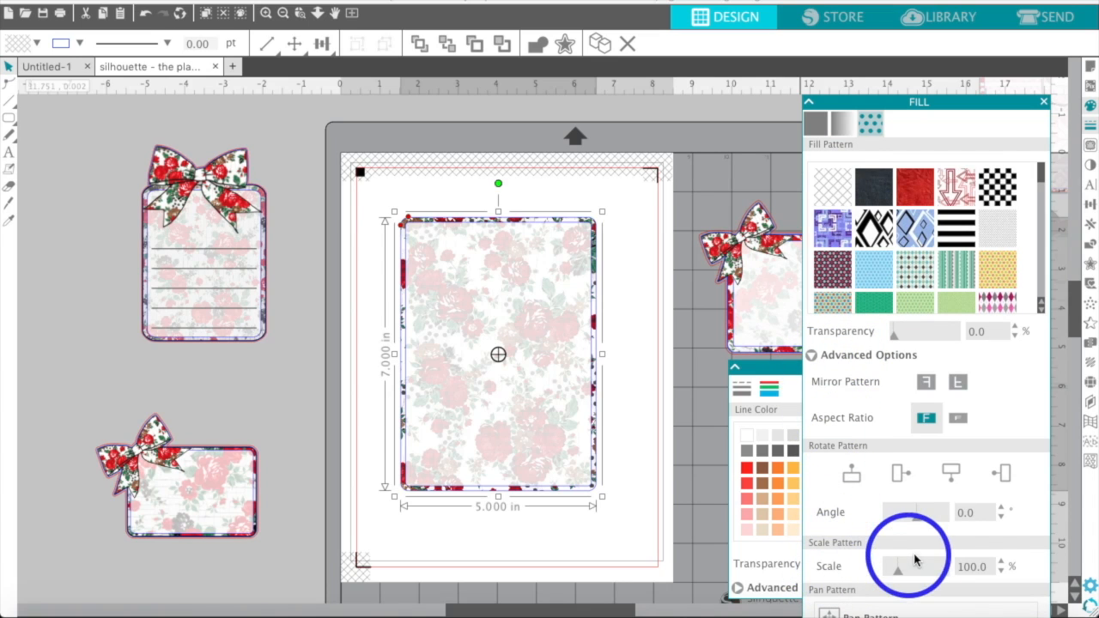
{"action": "left_click_drag", "start_coordinate": [900, 568], "coordinate": [907, 576]}
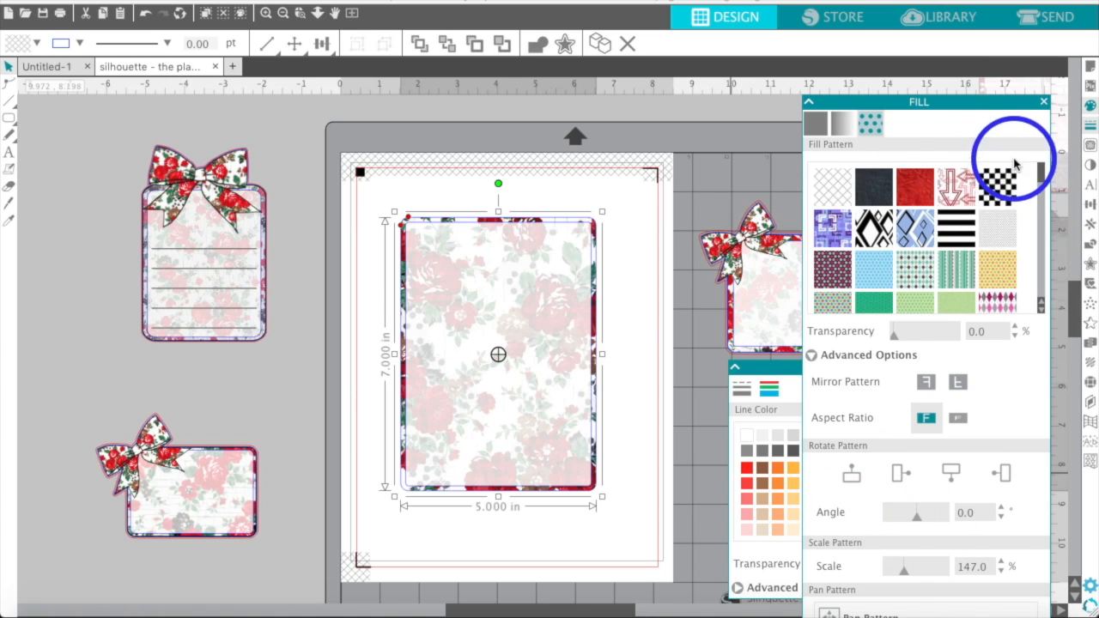
{"action": "left_click", "coordinate": [1044, 102]}
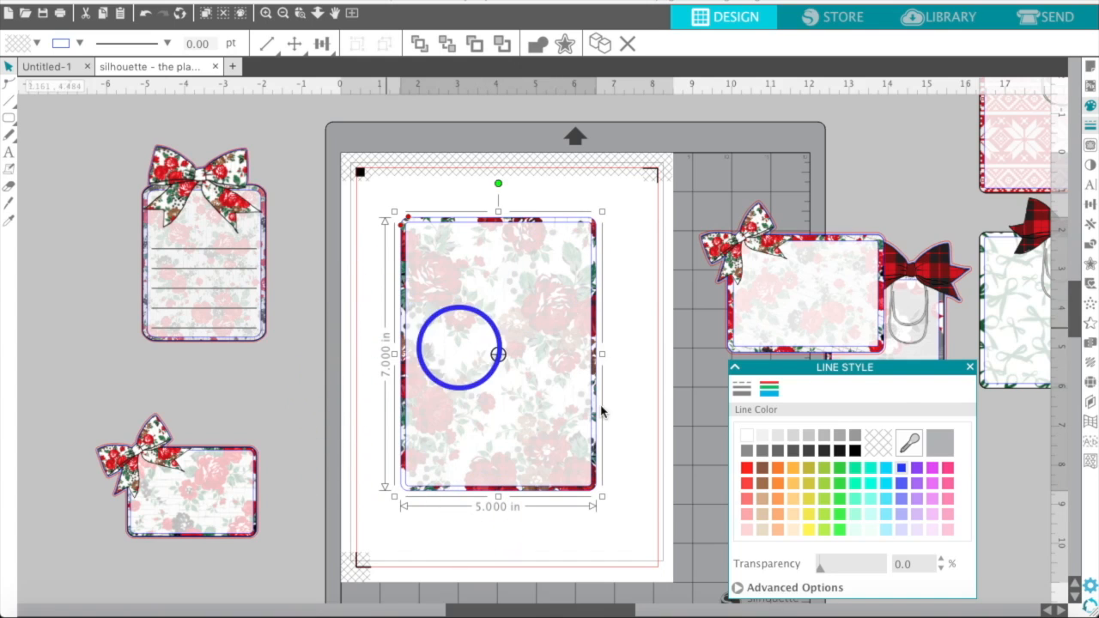
Give the outer floral rectangle a black outline with a thickness of 2.00 pt and deselect it.
{"action": "left_click", "coordinate": [855, 452]}
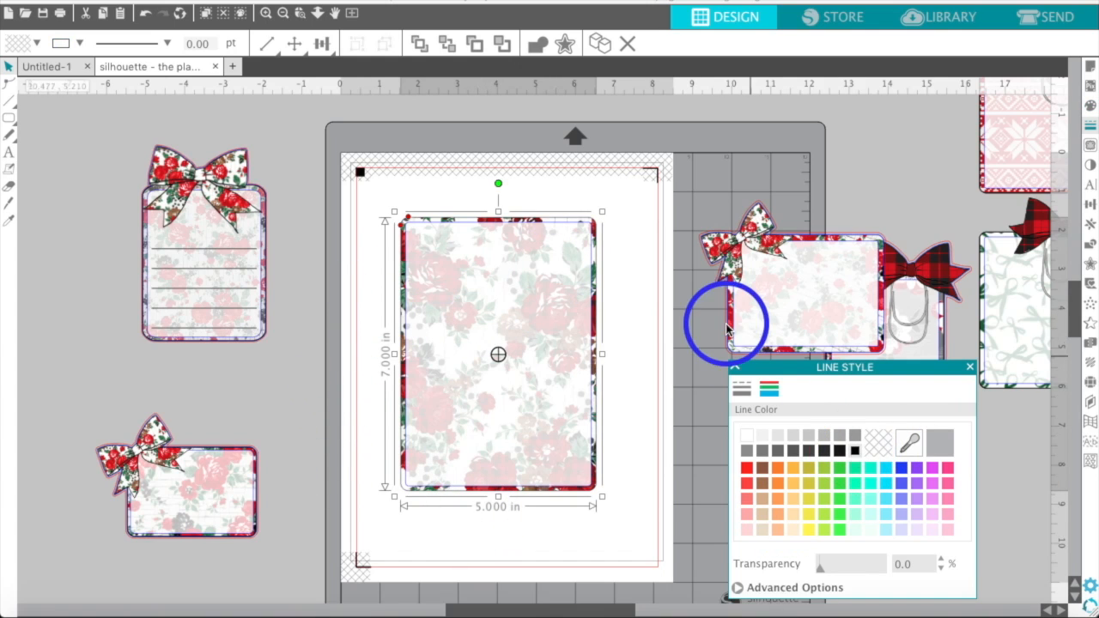
{"action": "left_click", "coordinate": [743, 391]}
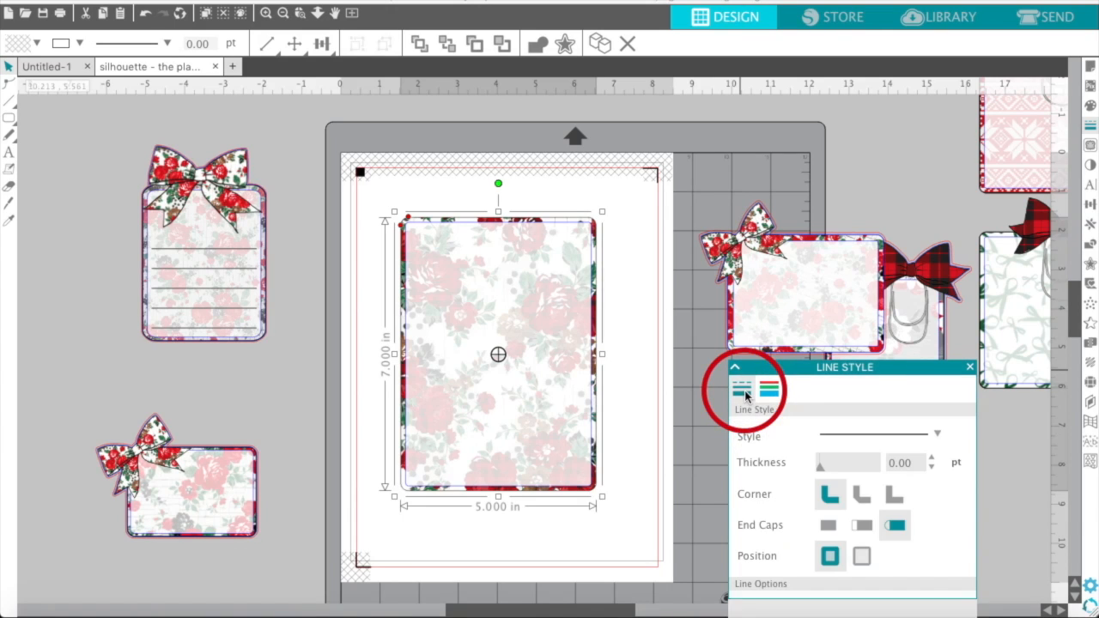
{"action": "left_click", "coordinate": [932, 461]}
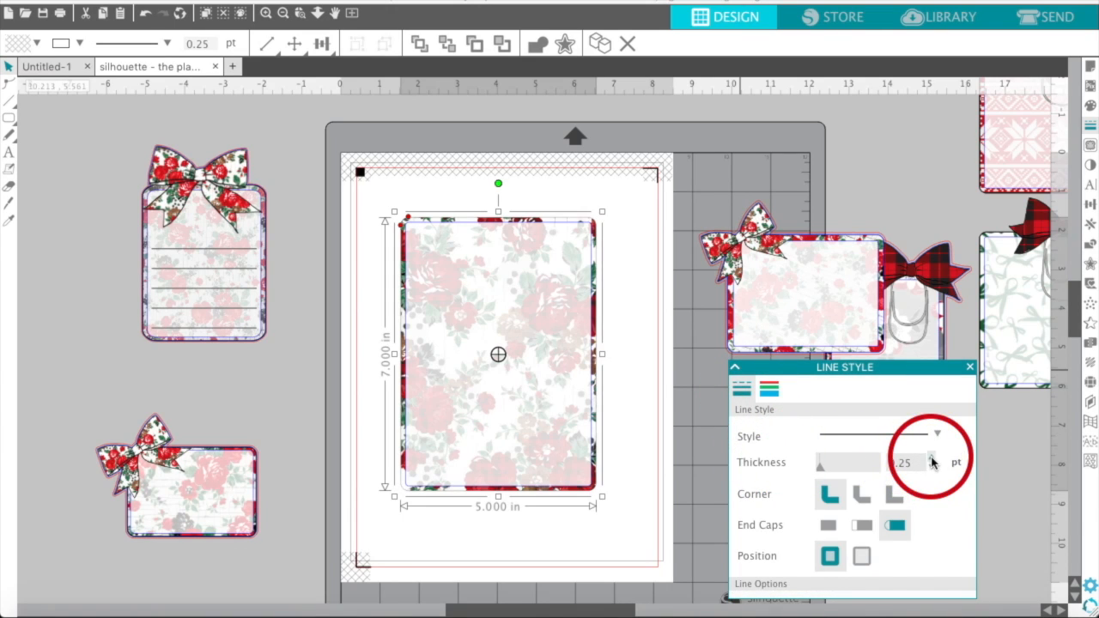
{"action": "left_click", "coordinate": [933, 460]}
{"action": "left_click", "coordinate": [933, 460]}
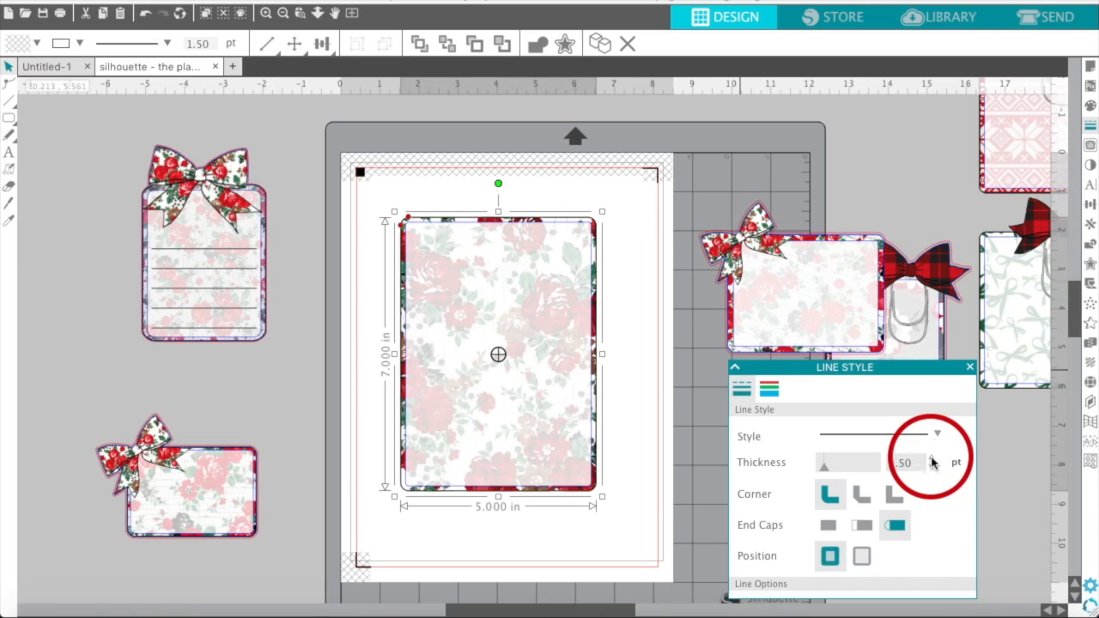
{"action": "left_click", "coordinate": [932, 460]}
{"action": "left_click", "coordinate": [933, 461]}
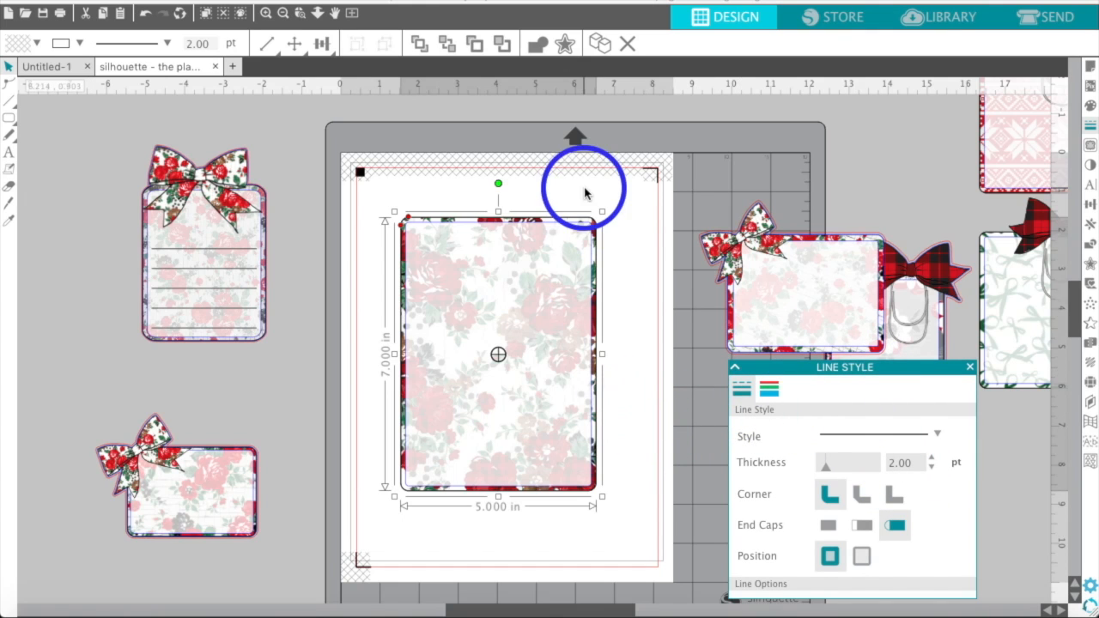
{"action": "left_click", "coordinate": [268, 14]}
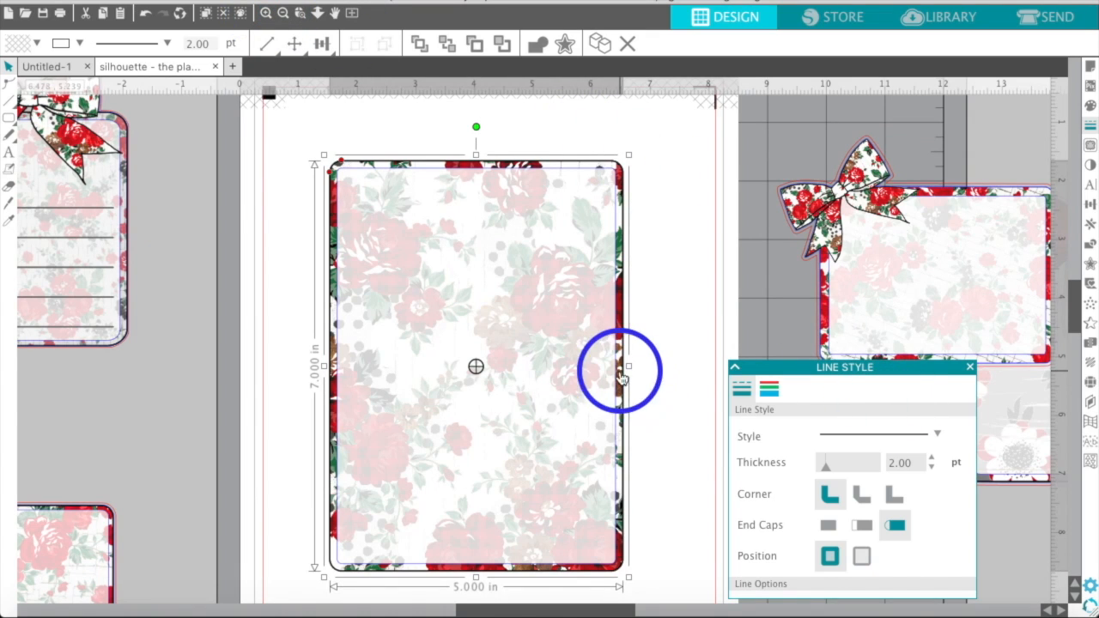
{"action": "scroll", "coordinate": [239, 170], "scroll_direction": "left", "scroll_amount": 2}
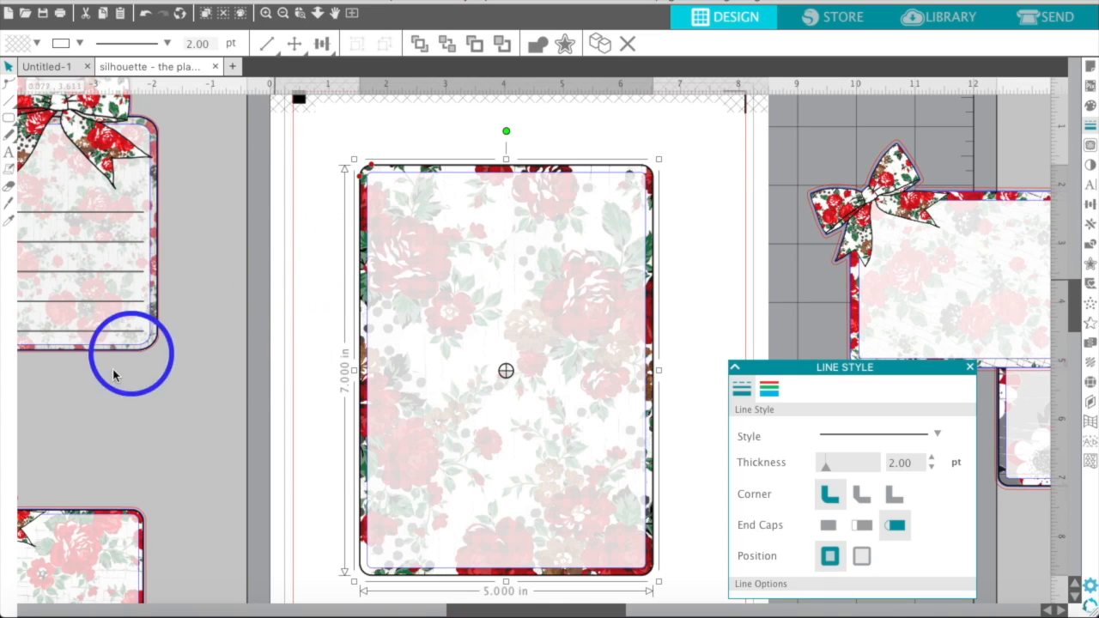
{"action": "left_click", "coordinate": [522, 129]}
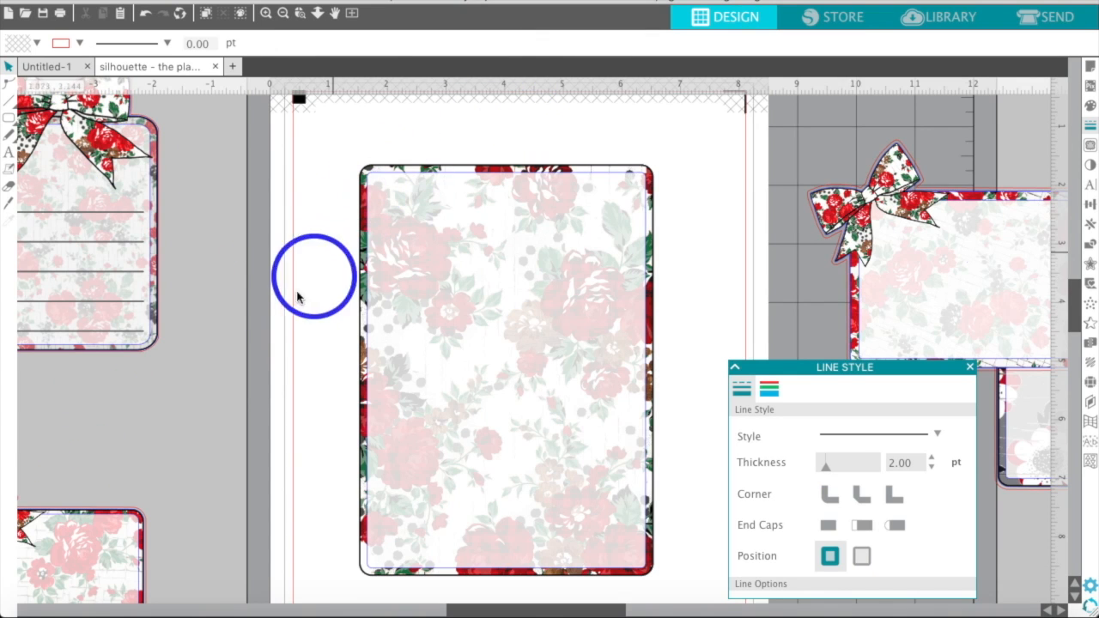
Bring christmas17_bow4.png from the Icons folder in Finder into the workspace, in the empty area beside the page.
{"action": "left_click", "coordinate": [34, 609]}
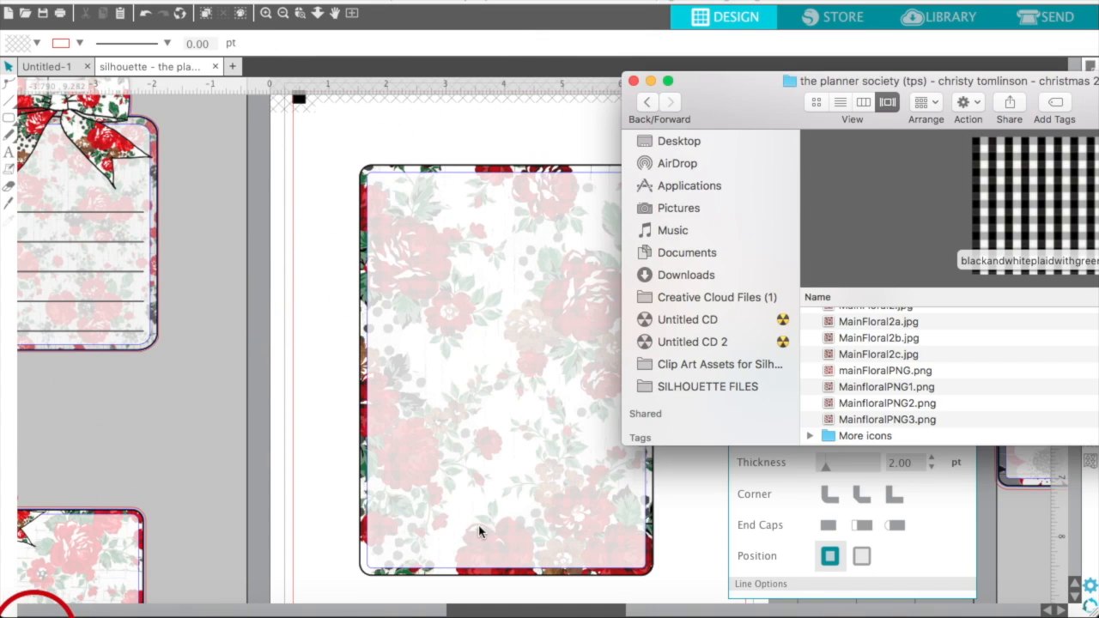
{"action": "scroll", "coordinate": [860, 375], "scroll_direction": "up", "scroll_amount": 5}
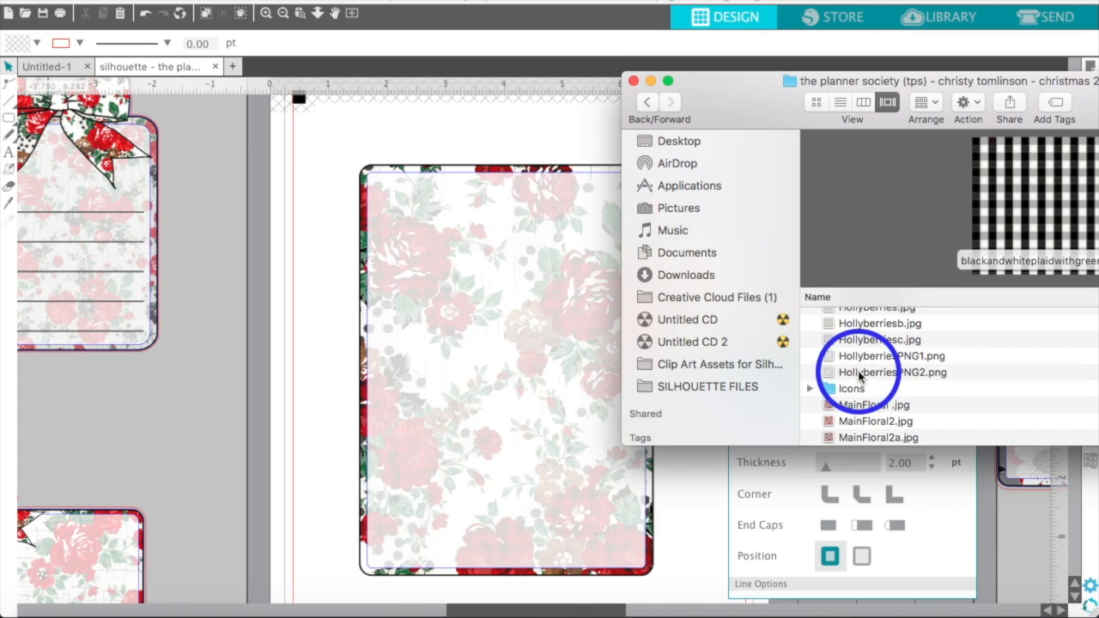
{"action": "left_click", "coordinate": [840, 388]}
{"action": "double_click", "coordinate": [838, 389]}
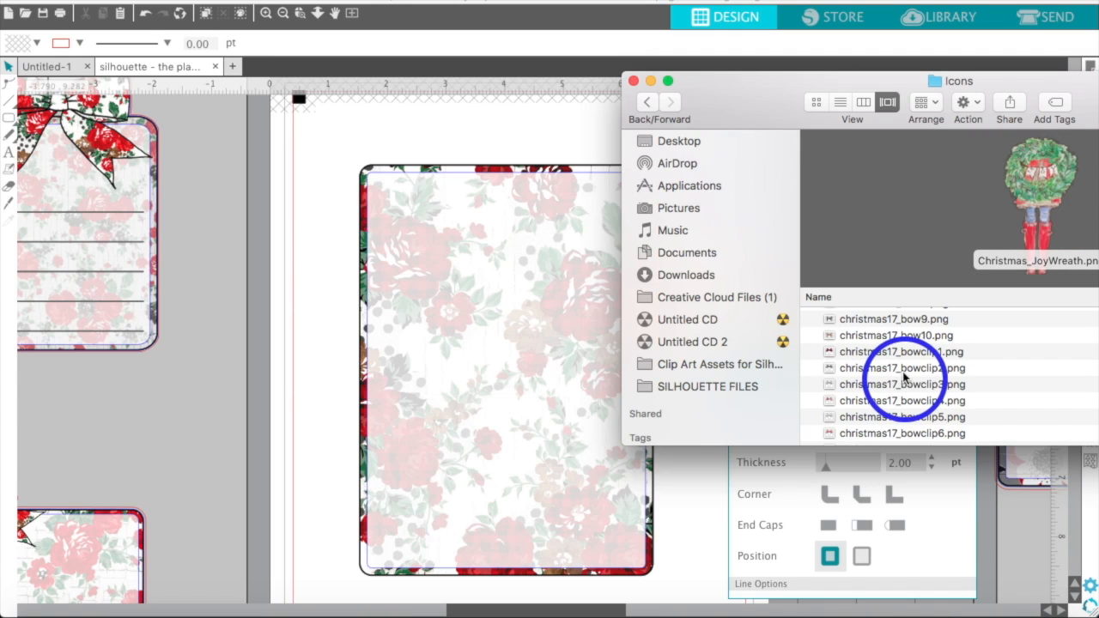
{"action": "scroll", "coordinate": [902, 369], "scroll_direction": "up", "scroll_amount": 3}
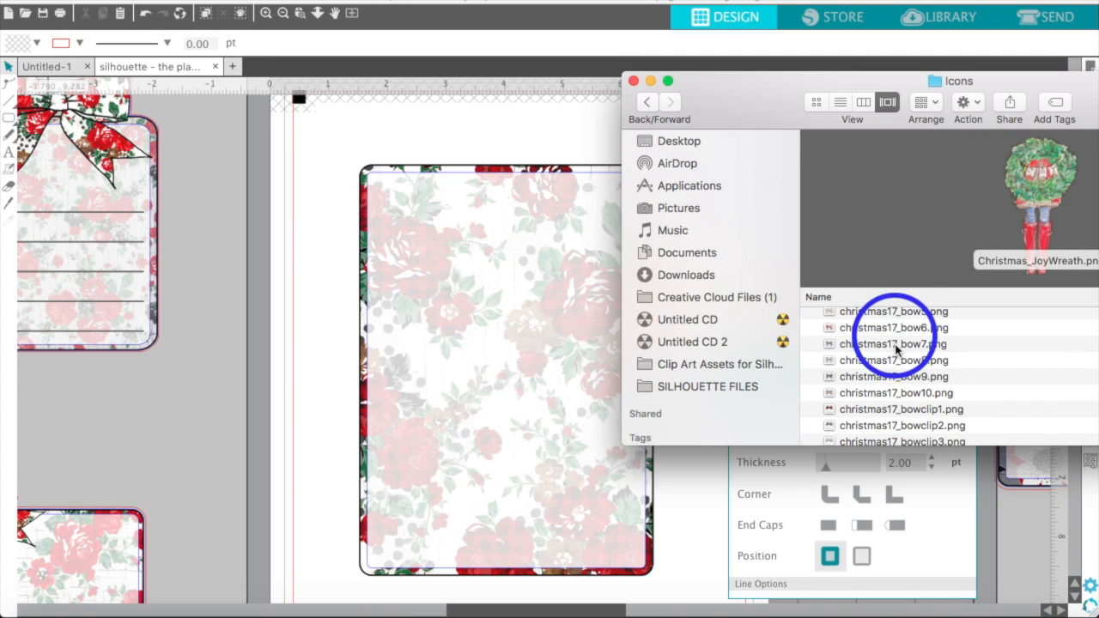
{"action": "scroll", "coordinate": [896, 348], "scroll_direction": "up", "scroll_amount": 2}
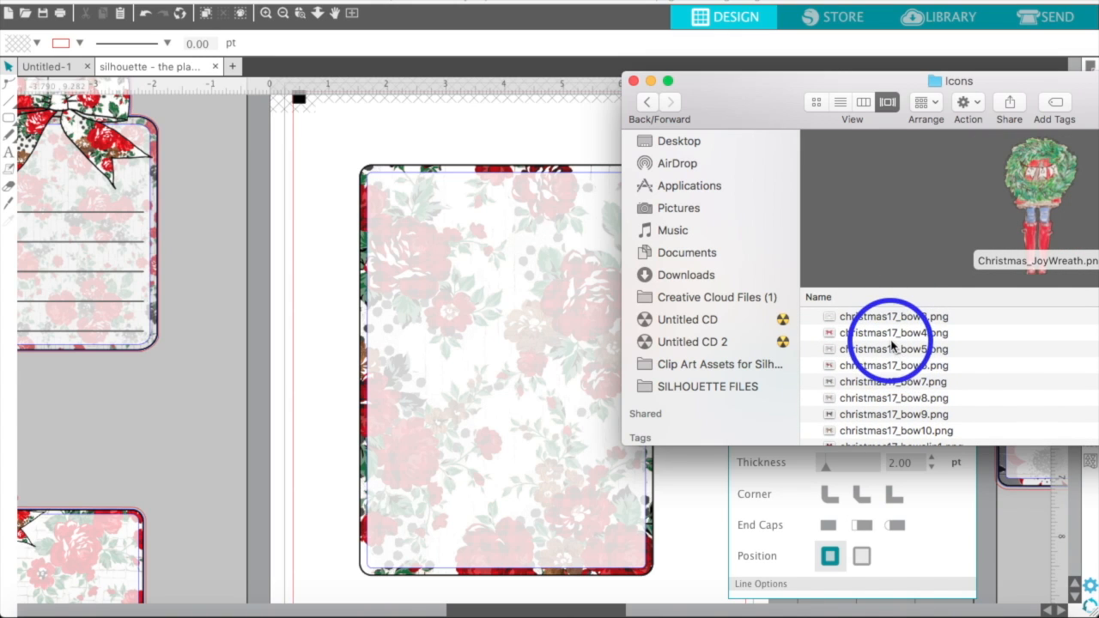
{"action": "left_click", "coordinate": [893, 335]}
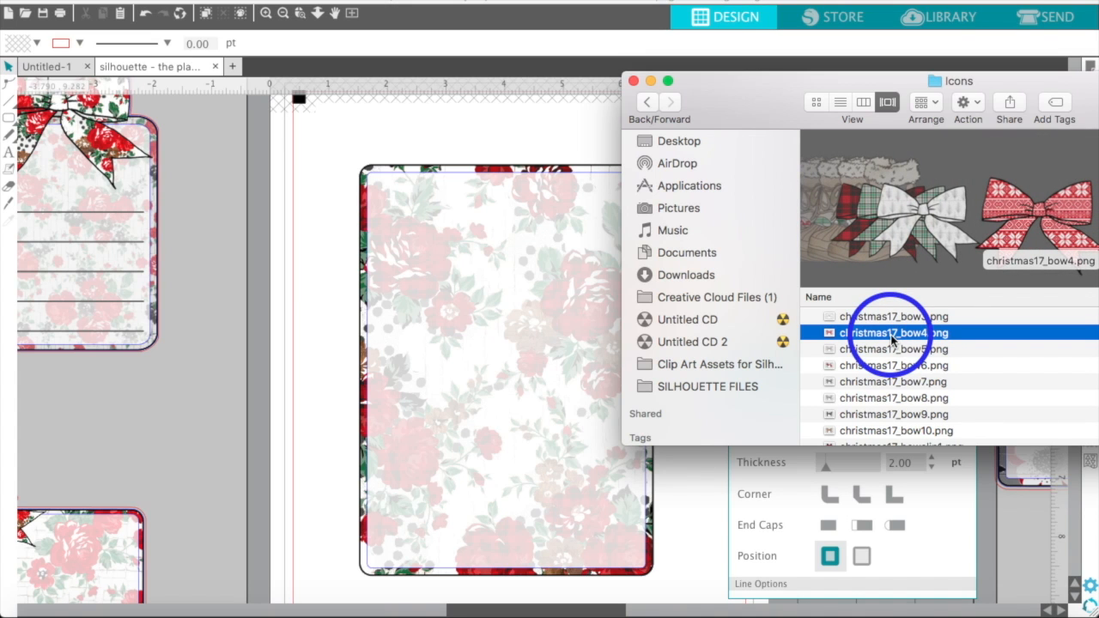
{"action": "left_click_drag", "start_coordinate": [893, 335], "coordinate": [203, 350]}
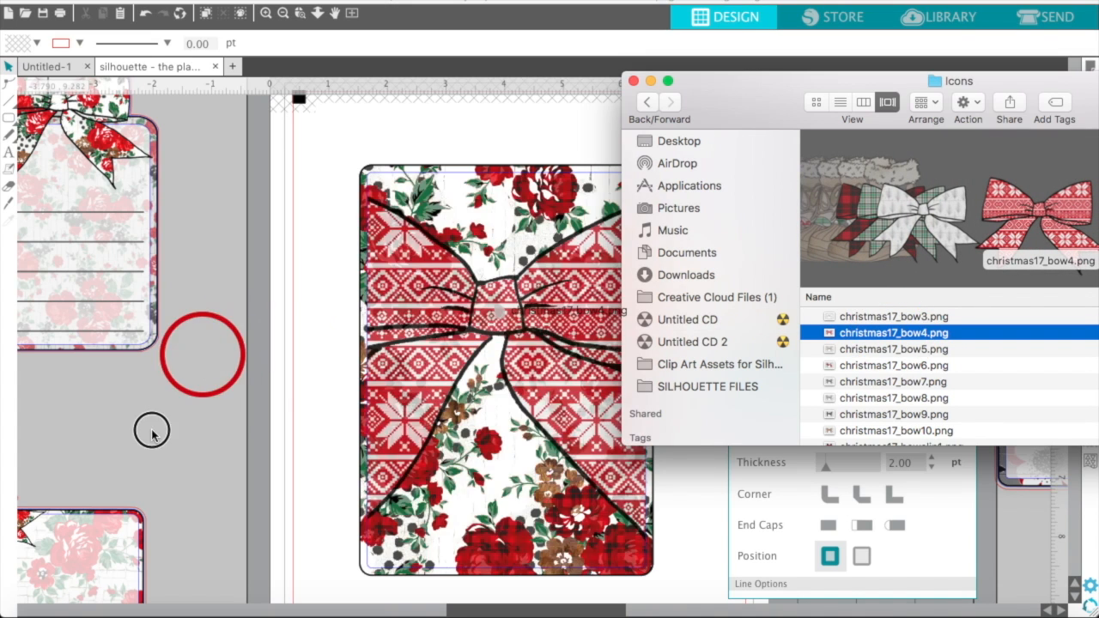
{"action": "left_click_drag", "start_coordinate": [147, 434], "coordinate": [124, 453]}
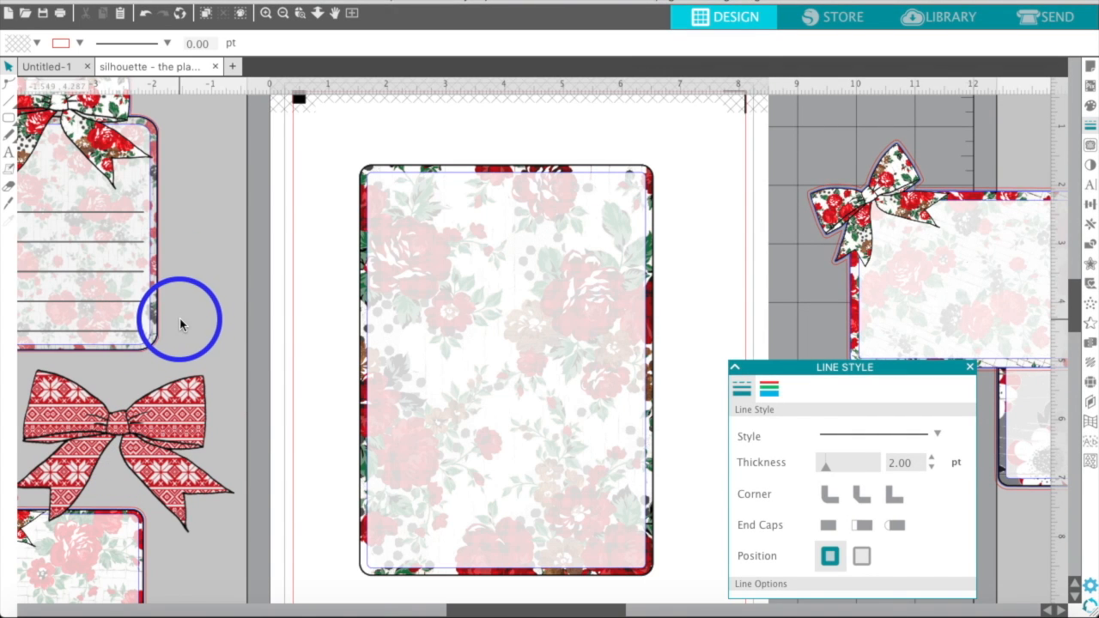
Browse the bow images in Finder and bring the red floral christmas17_bow6.png onto the card.
{"action": "left_click", "coordinate": [30, 608]}
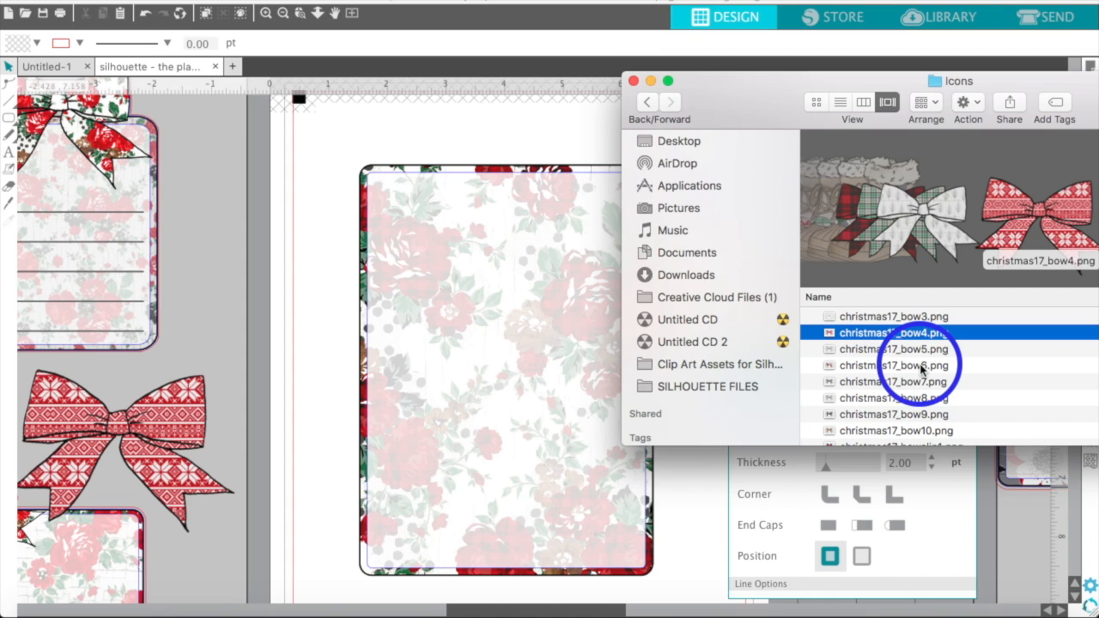
{"action": "scroll", "coordinate": [922, 370], "scroll_direction": "down", "scroll_amount": 4}
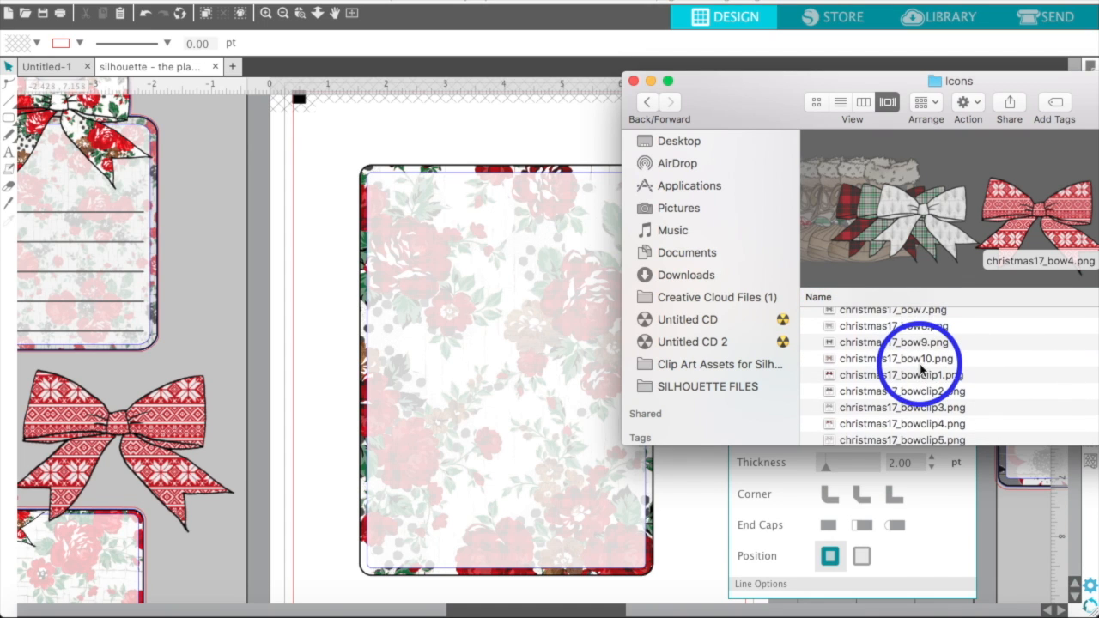
{"action": "scroll", "coordinate": [922, 369], "scroll_direction": "down", "scroll_amount": 2}
{"action": "scroll", "coordinate": [922, 369], "scroll_direction": "up", "scroll_amount": 3}
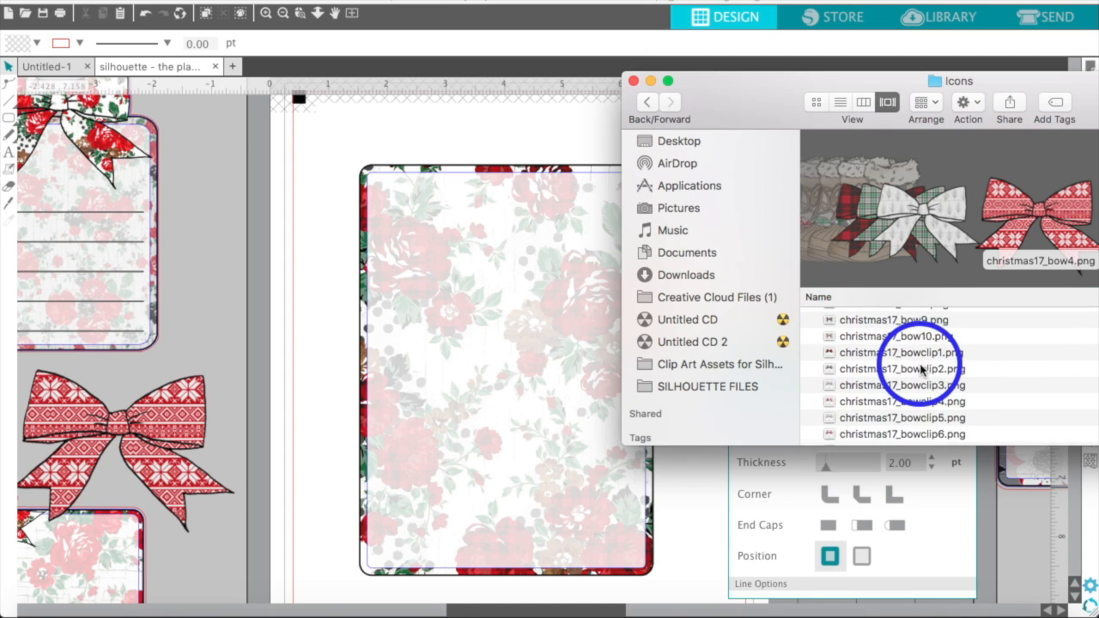
{"action": "scroll", "coordinate": [921, 371], "scroll_direction": "up", "scroll_amount": 2}
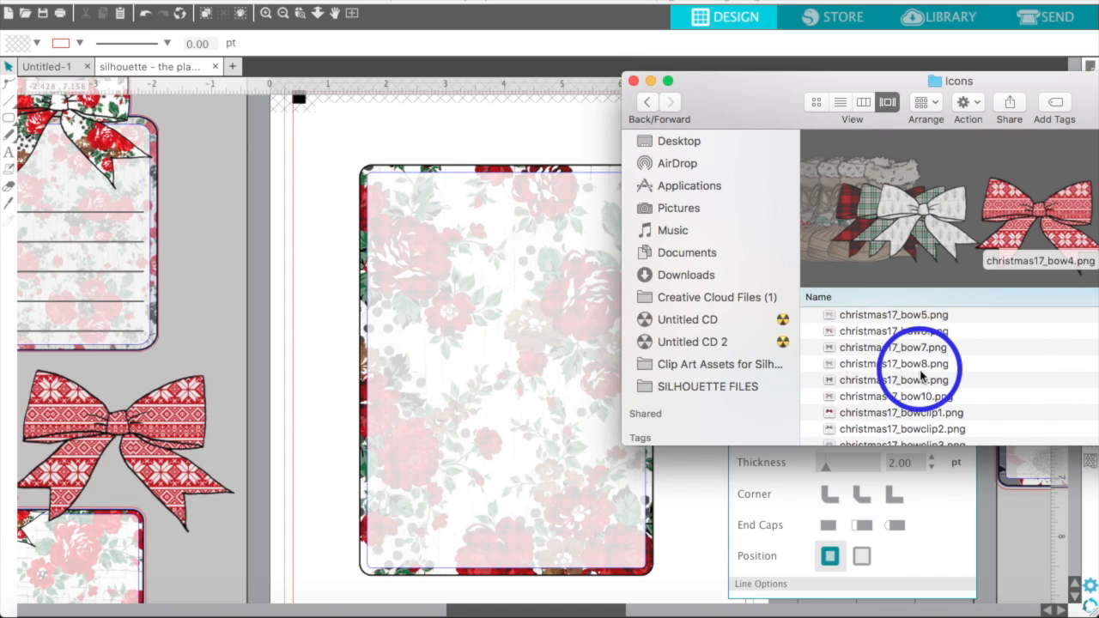
{"action": "left_click", "coordinate": [921, 381]}
{"action": "left_click", "coordinate": [922, 364]}
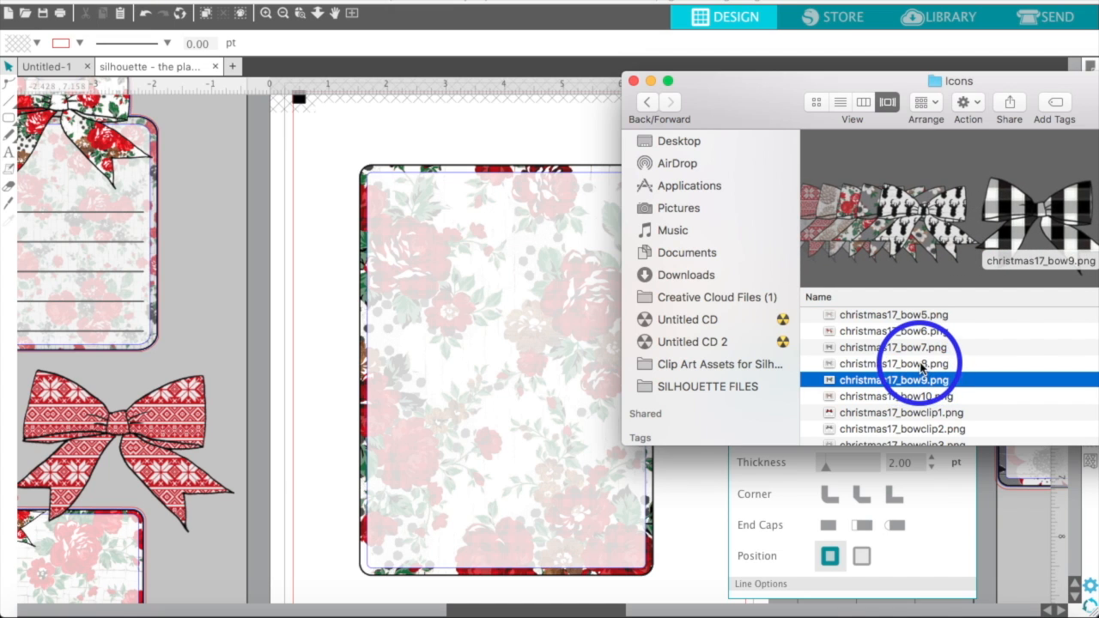
{"action": "left_click", "coordinate": [922, 347]}
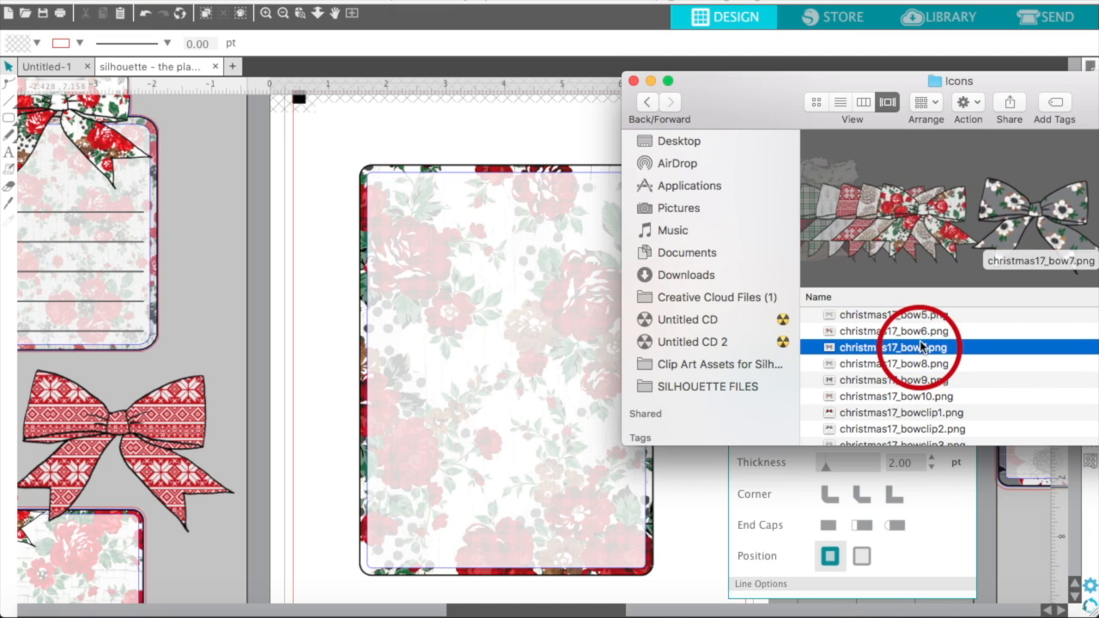
{"action": "left_click_drag", "start_coordinate": [920, 332], "coordinate": [534, 324]}
Position the red floral bow centered over the card's top edge and deselect it.
{"action": "left_click_drag", "start_coordinate": [376, 255], "coordinate": [499, 166]}
{"action": "left_click", "coordinate": [259, 242]}
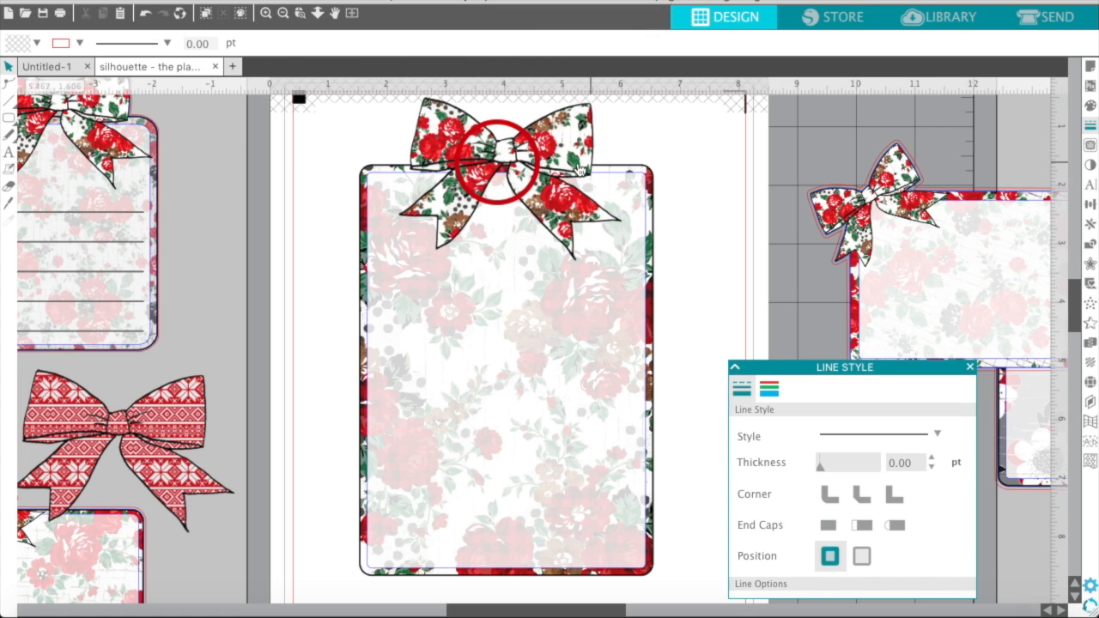
{"action": "left_click", "coordinate": [572, 167]}
{"action": "left_click_drag", "start_coordinate": [572, 167], "coordinate": [573, 171]}
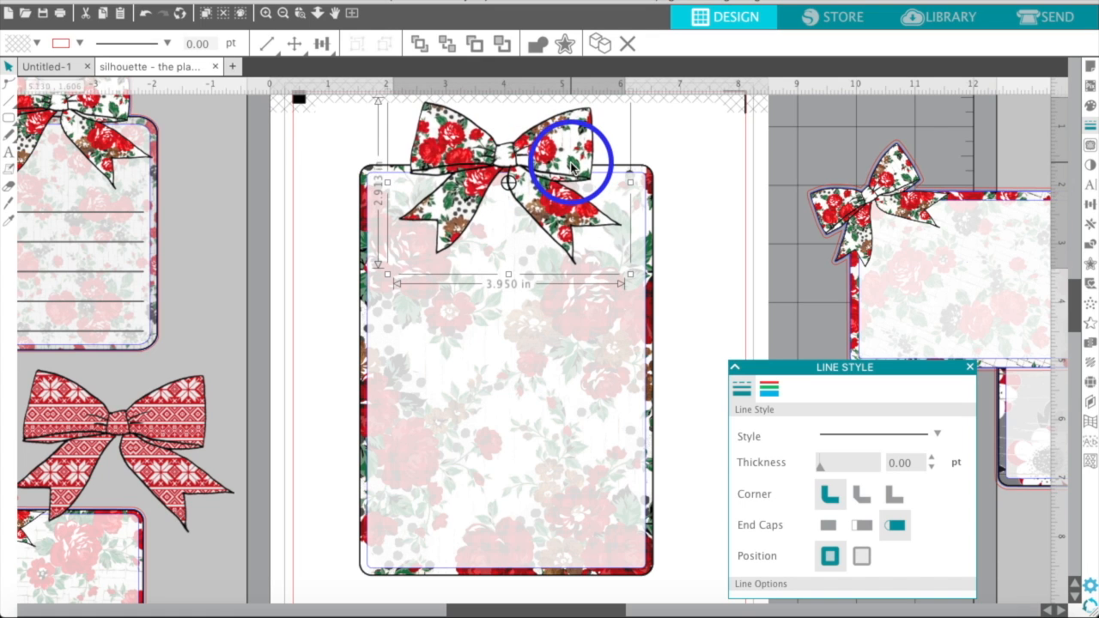
{"action": "left_click", "coordinate": [310, 160]}
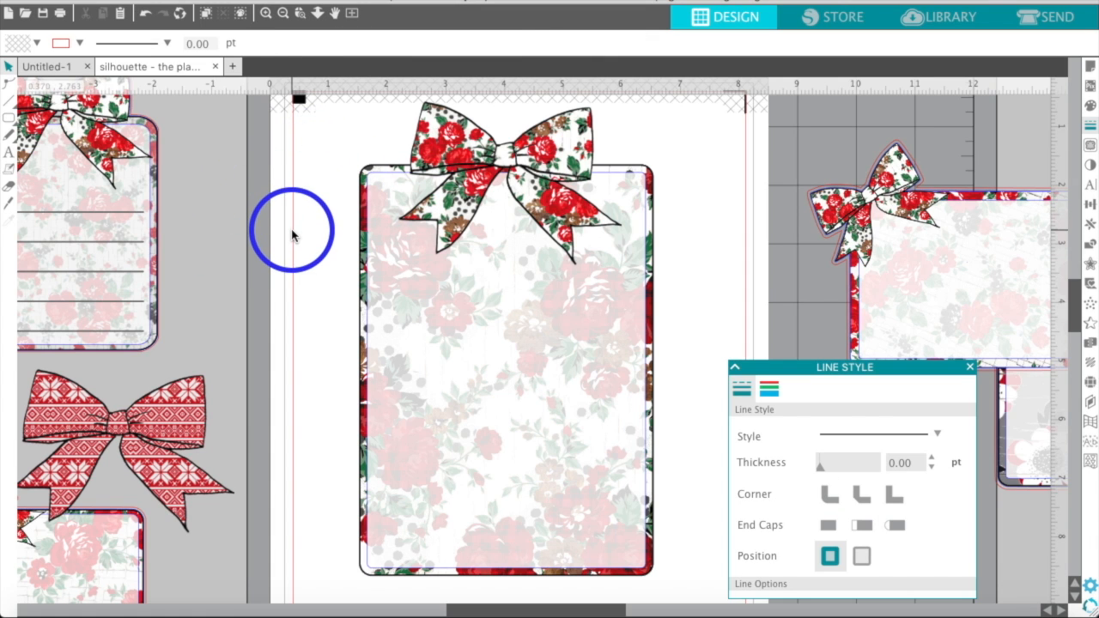
Select the floral tags and the snowflake bow left of the page and move them down to clear that area.
{"action": "left_click", "coordinate": [283, 14]}
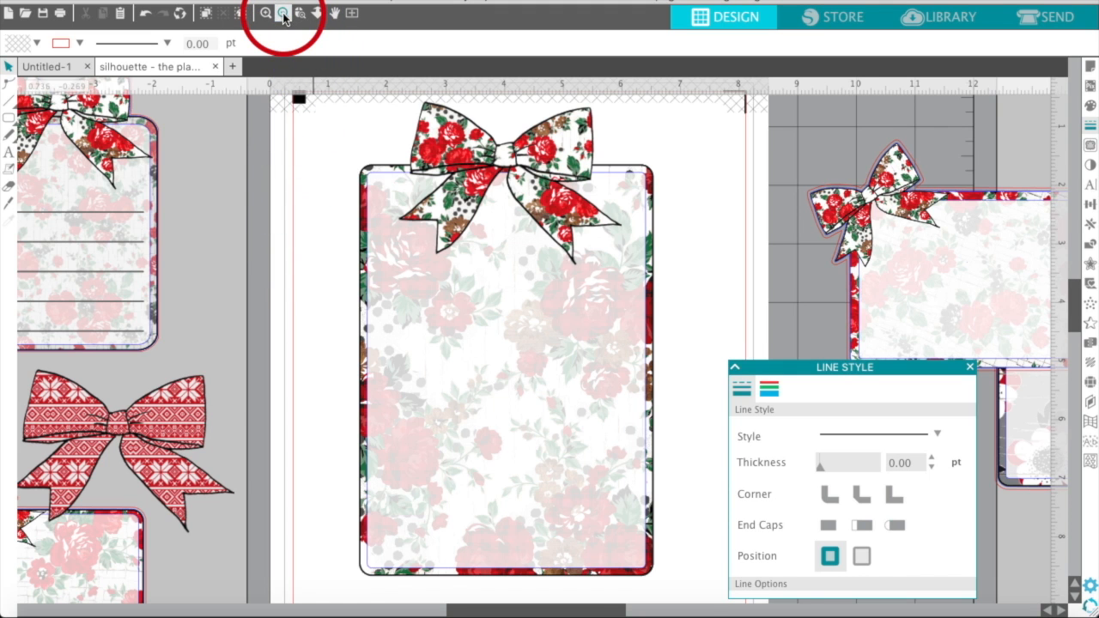
{"action": "left_click_drag", "start_coordinate": [134, 125], "coordinate": [207, 513]}
{"action": "left_click_drag", "start_coordinate": [234, 442], "coordinate": [180, 614]}
{"action": "scroll", "coordinate": [214, 490], "scroll_direction": "up", "scroll_amount": 10}
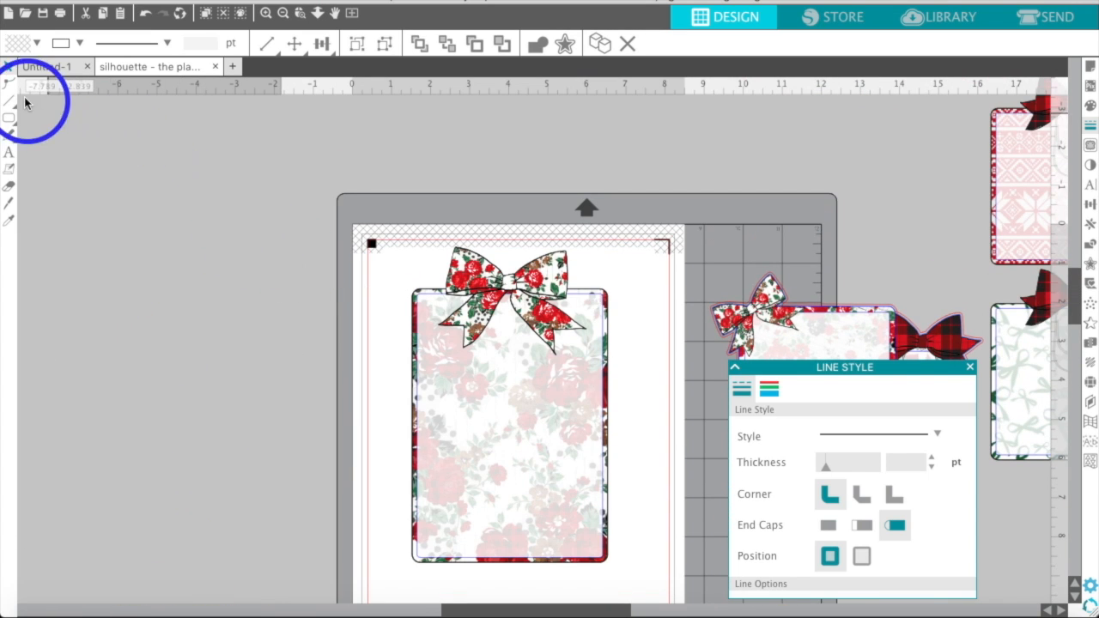
Activate the straight-line tool and show the grid on the design page as a drawing guide.
{"action": "mouse_move", "coordinate": [11, 100]}
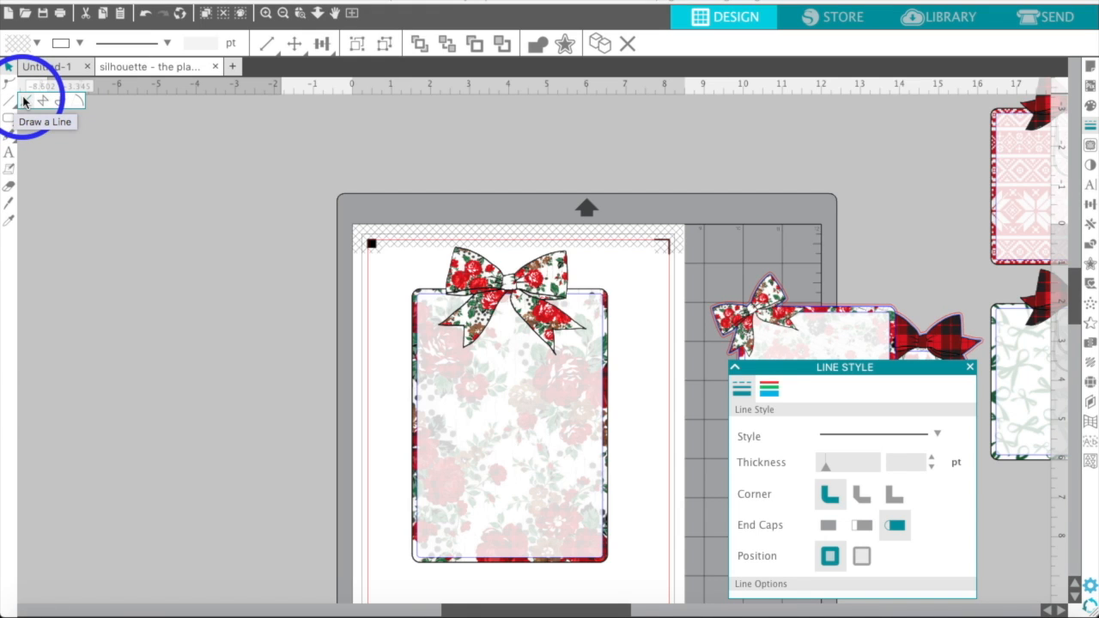
{"action": "left_click", "coordinate": [23, 102]}
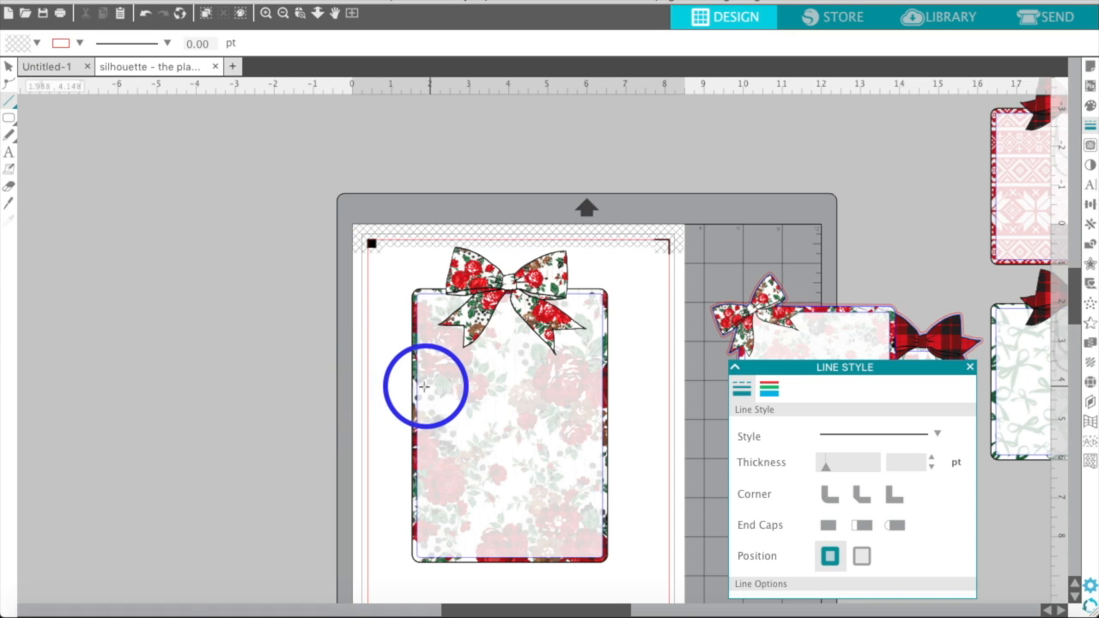
{"action": "scroll", "coordinate": [383, 347], "scroll_direction": "down", "scroll_amount": 3}
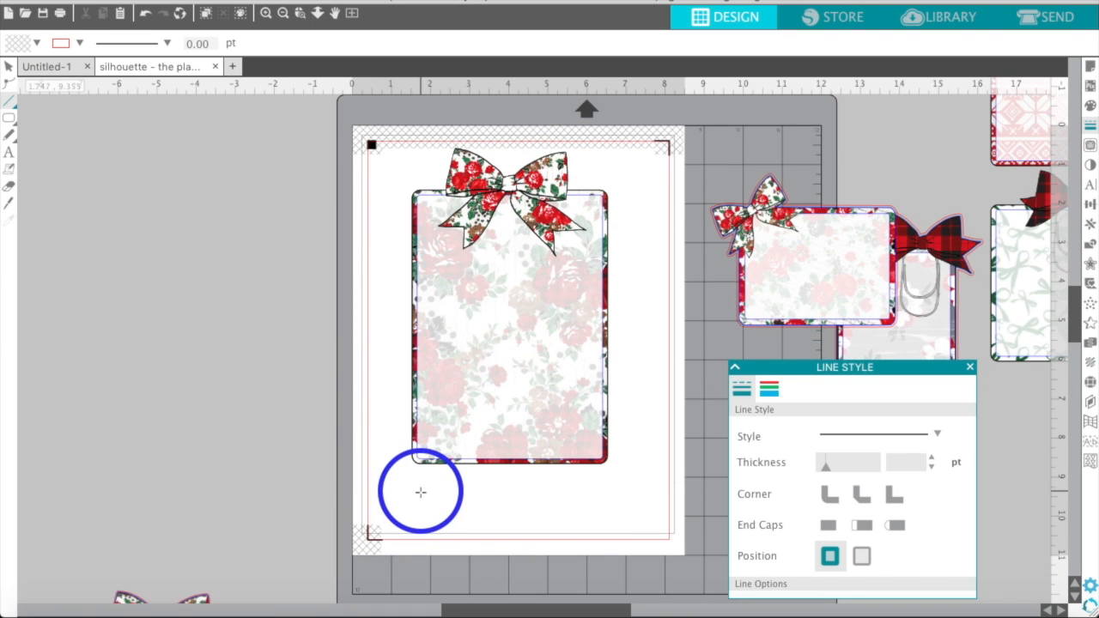
{"action": "left_click", "coordinate": [597, 495]}
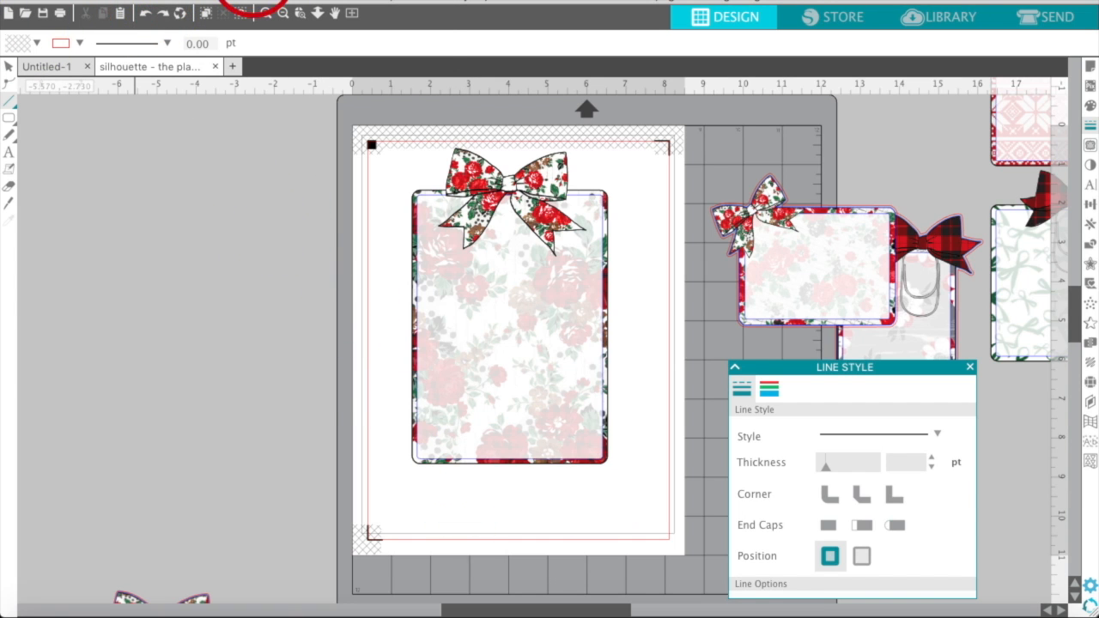
{"action": "left_click", "coordinate": [253, 3]}
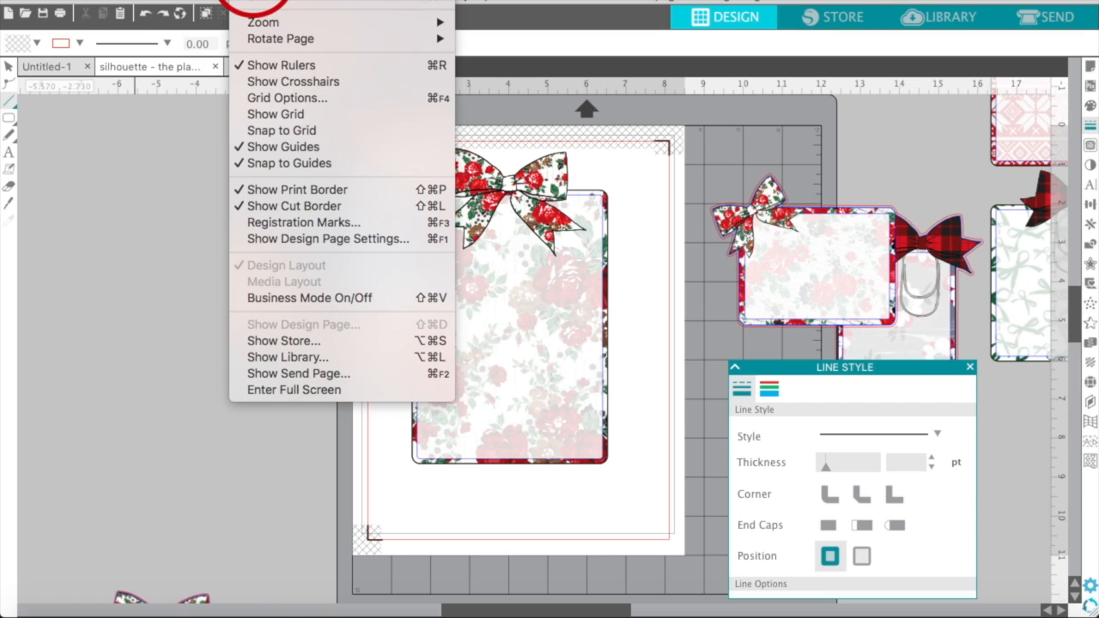
{"action": "left_click", "coordinate": [269, 114]}
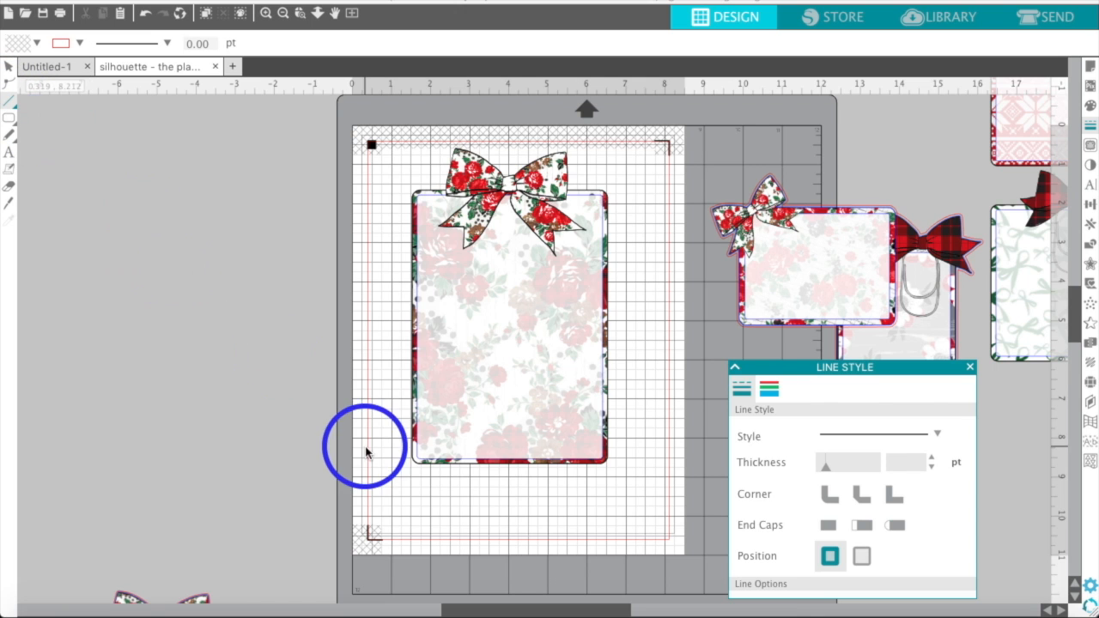
Draw a horizontal line about 4 in long just below the card, from the 2 in to the 6 in grid line, and leave the line tool.
{"action": "left_click", "coordinate": [265, 16]}
{"action": "left_click", "coordinate": [266, 15]}
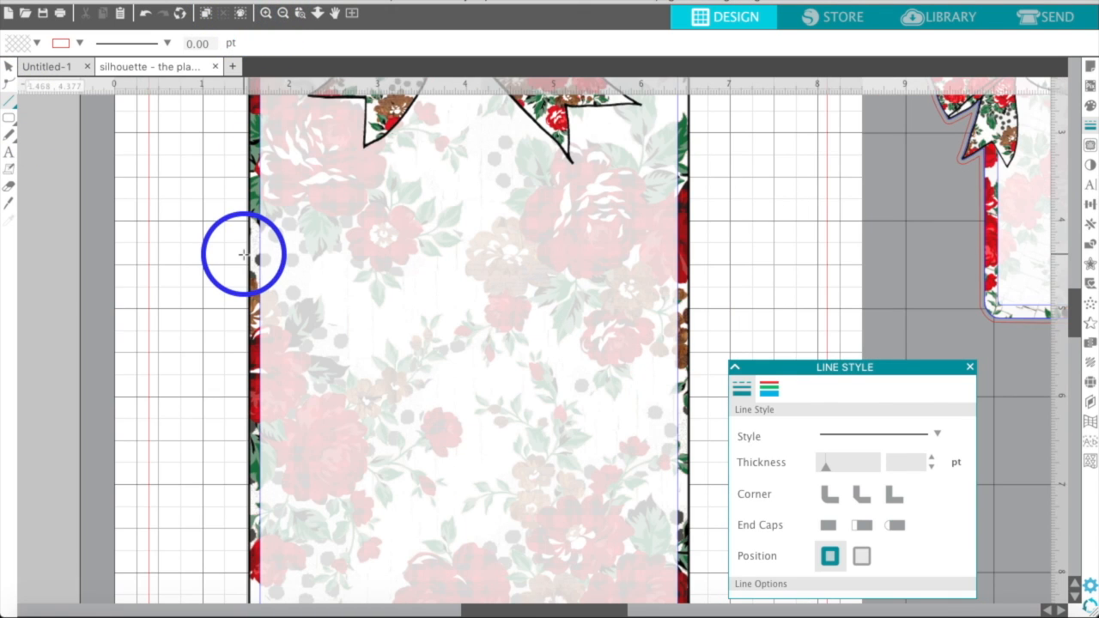
{"action": "scroll", "coordinate": [244, 254], "scroll_direction": "down", "scroll_amount": 5}
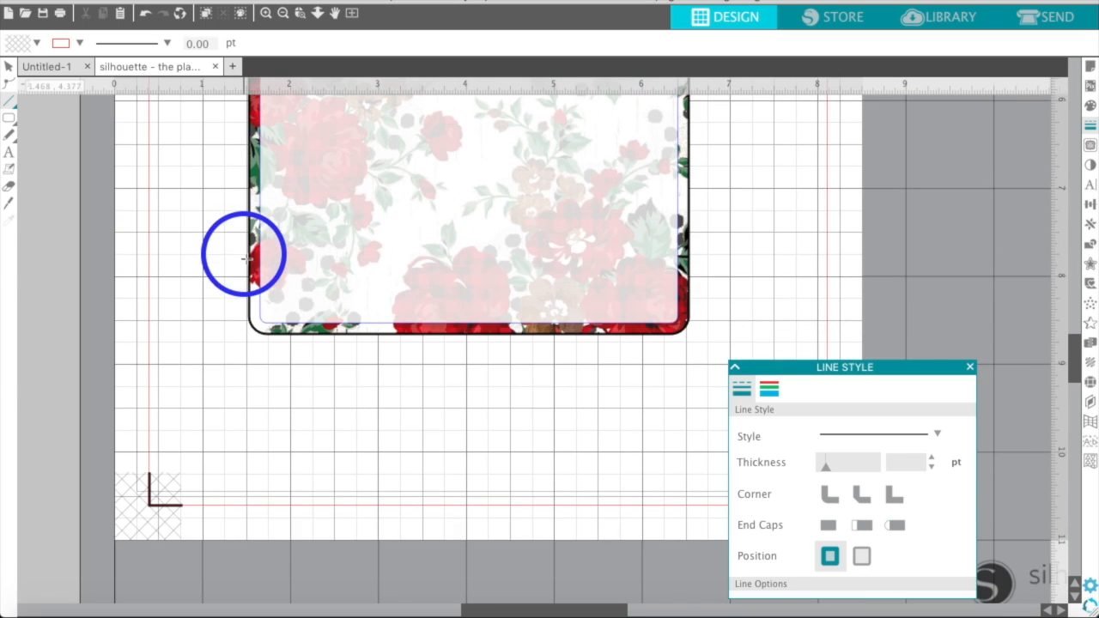
{"action": "left_click", "coordinate": [291, 364]}
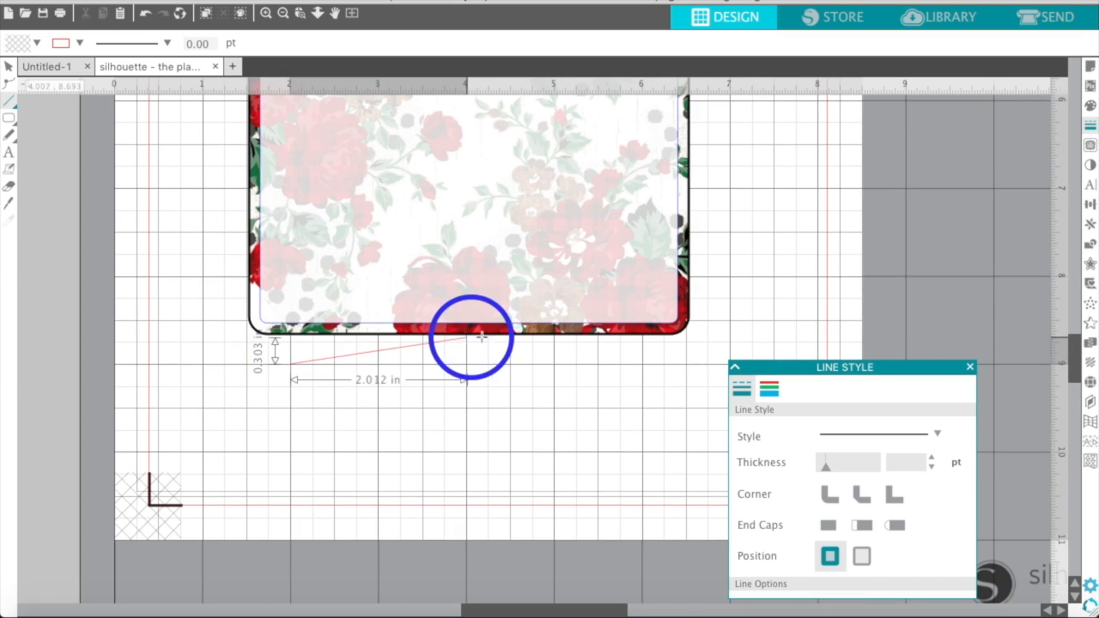
{"action": "left_click", "coordinate": [644, 365]}
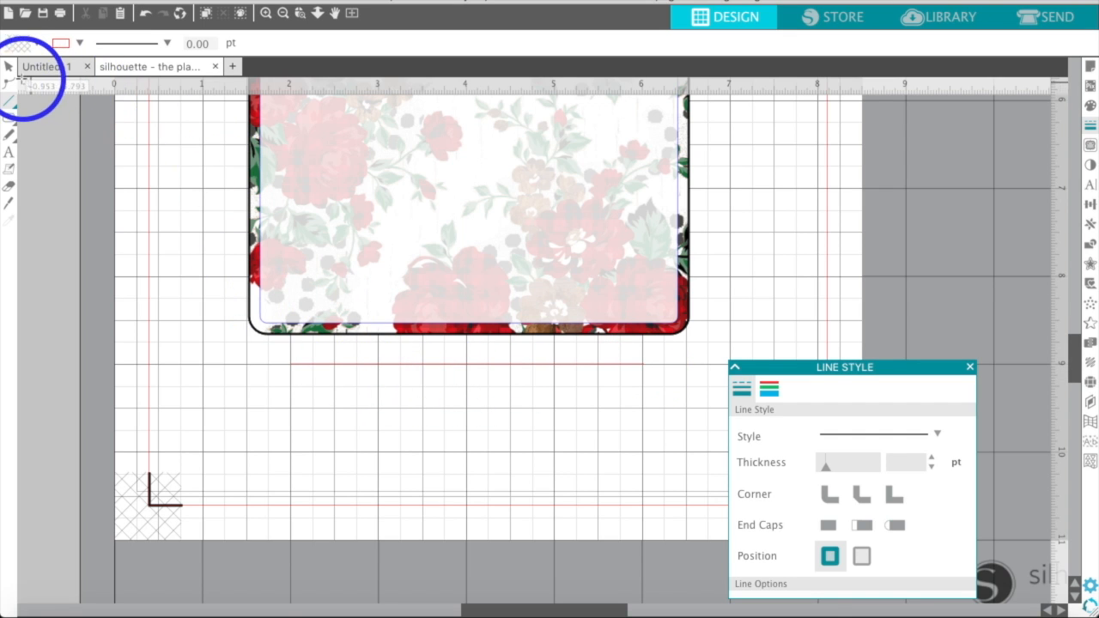
{"action": "left_click", "coordinate": [8, 68]}
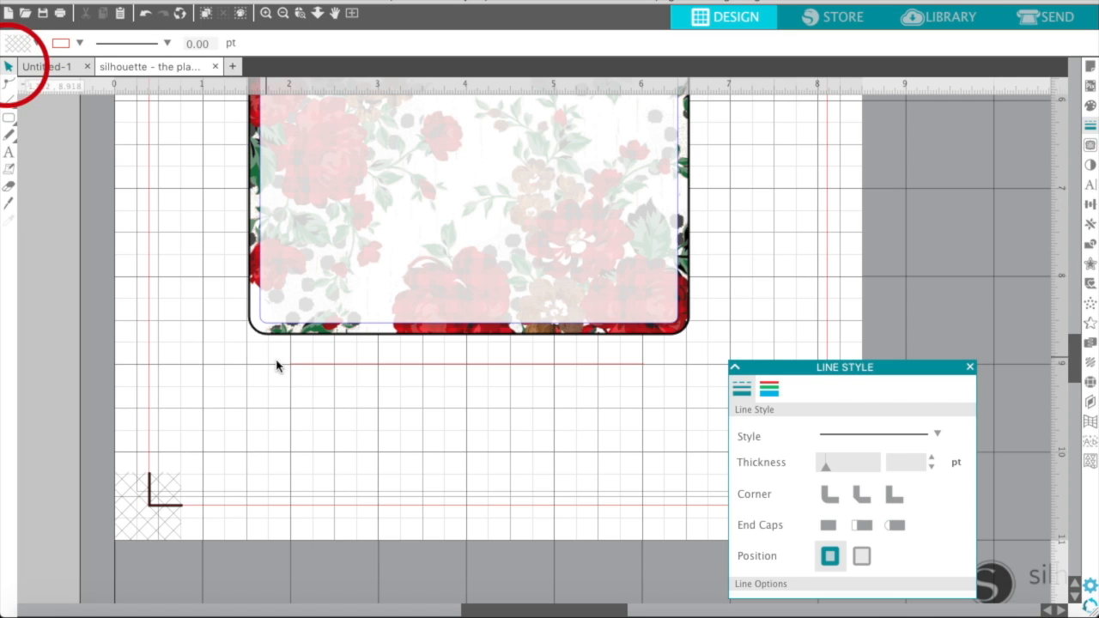
Change the color of the horizontal line below the floral card to black.
{"action": "left_click", "coordinate": [298, 369]}
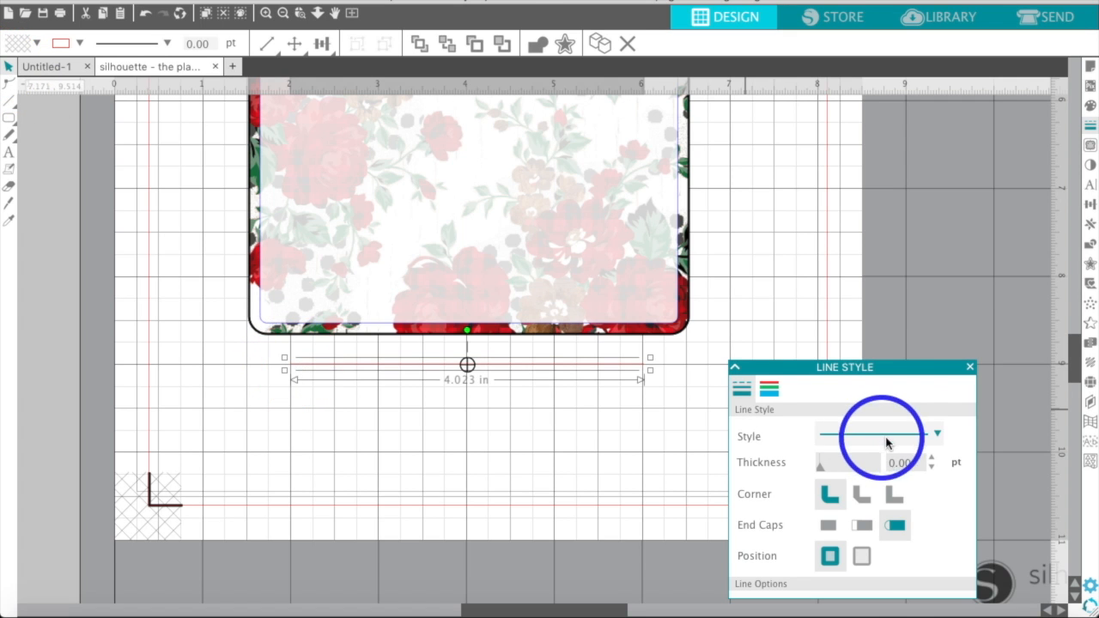
{"action": "left_click", "coordinate": [767, 389]}
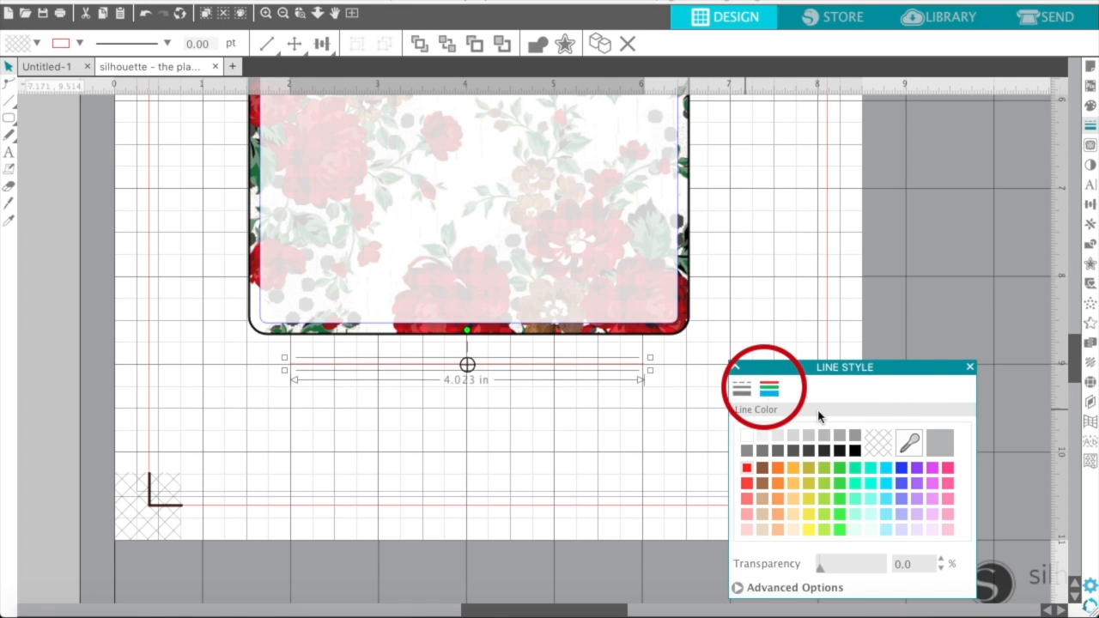
{"action": "left_click", "coordinate": [856, 451]}
Give the horizontal line below the card a long-dash style and a thickness of 2.00 pt.
{"action": "left_click", "coordinate": [740, 390]}
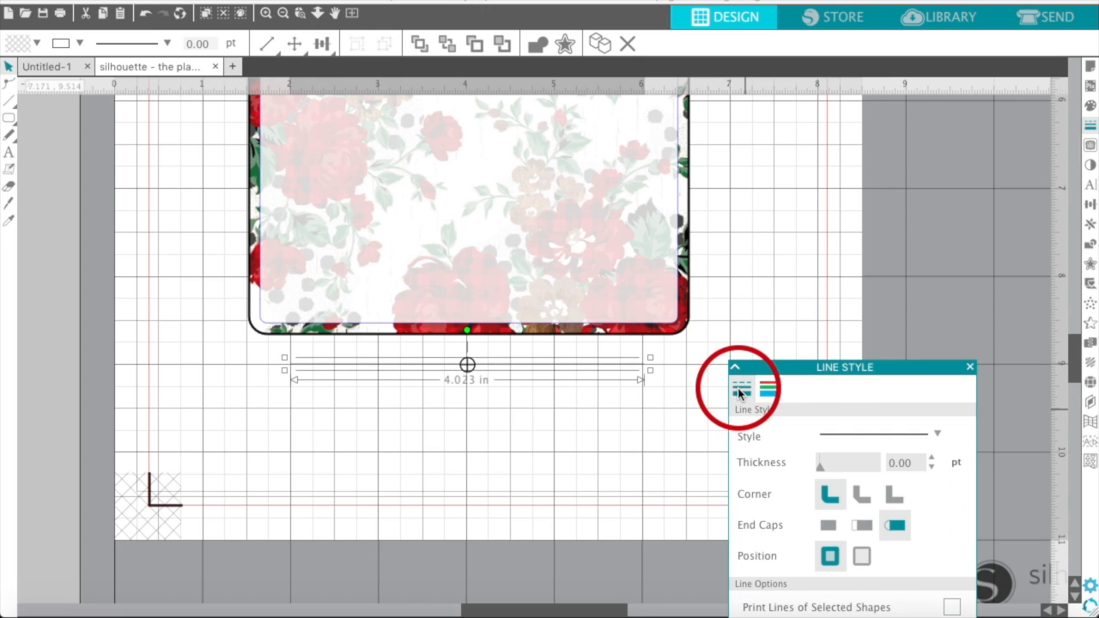
{"action": "left_click", "coordinate": [938, 435]}
{"action": "scroll", "coordinate": [893, 472], "scroll_direction": "down", "scroll_amount": 2}
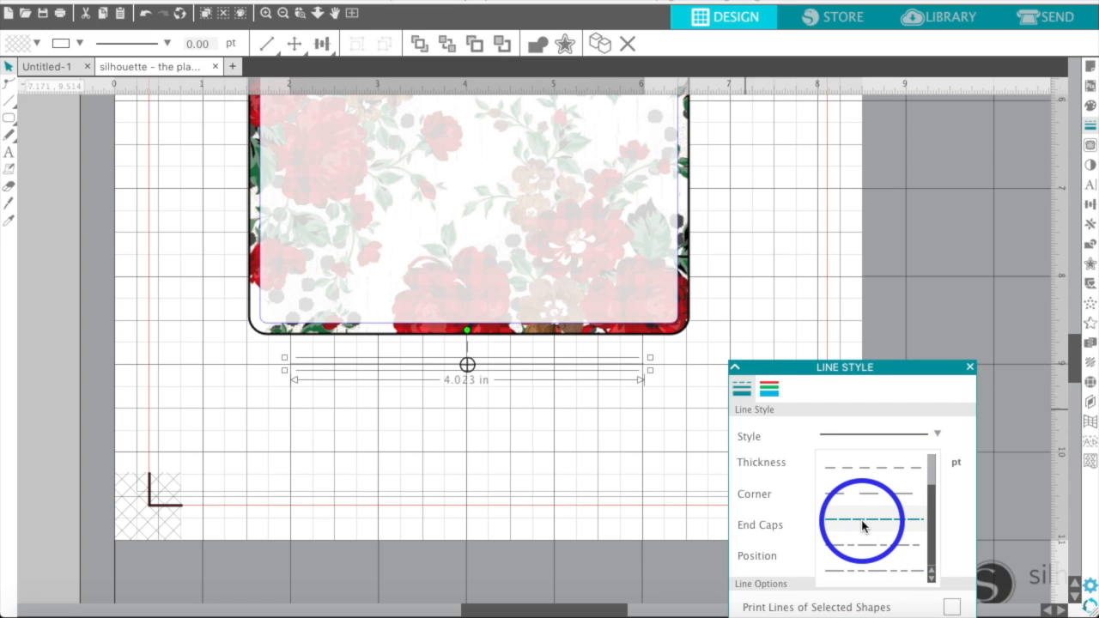
{"action": "left_click", "coordinate": [863, 520]}
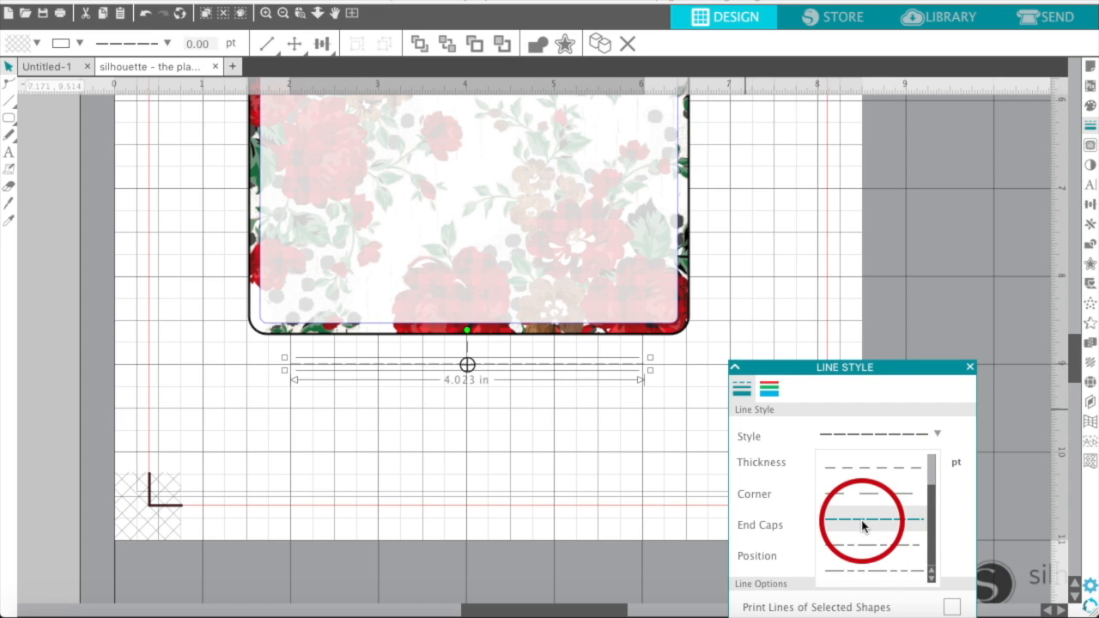
{"action": "left_click", "coordinate": [935, 445]}
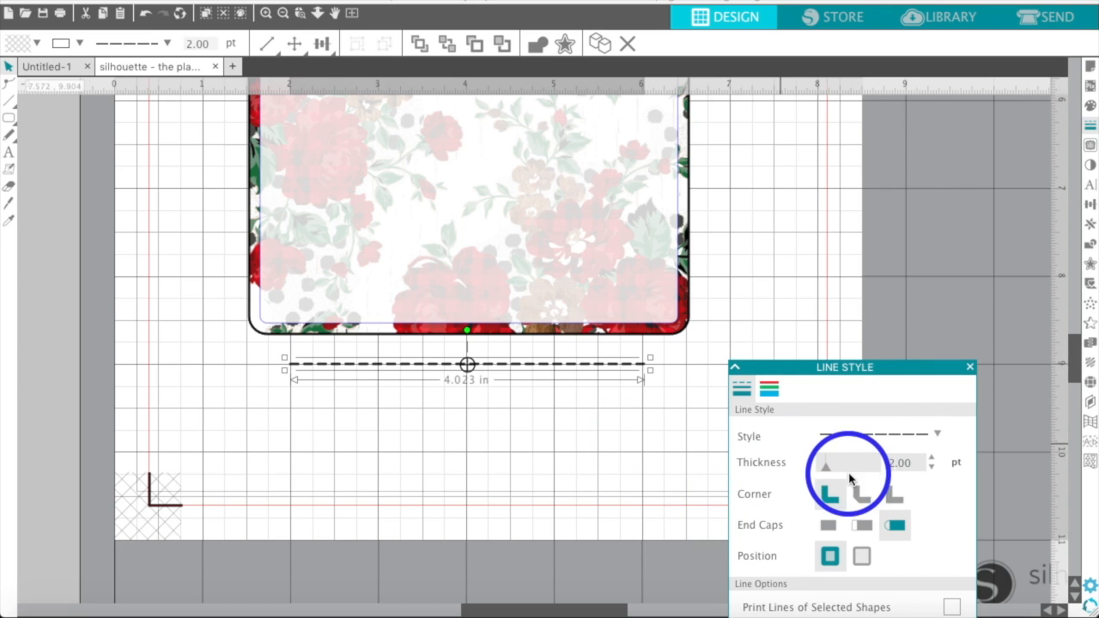
Set the line's style to solid and deselect it.
{"action": "left_click", "coordinate": [938, 436]}
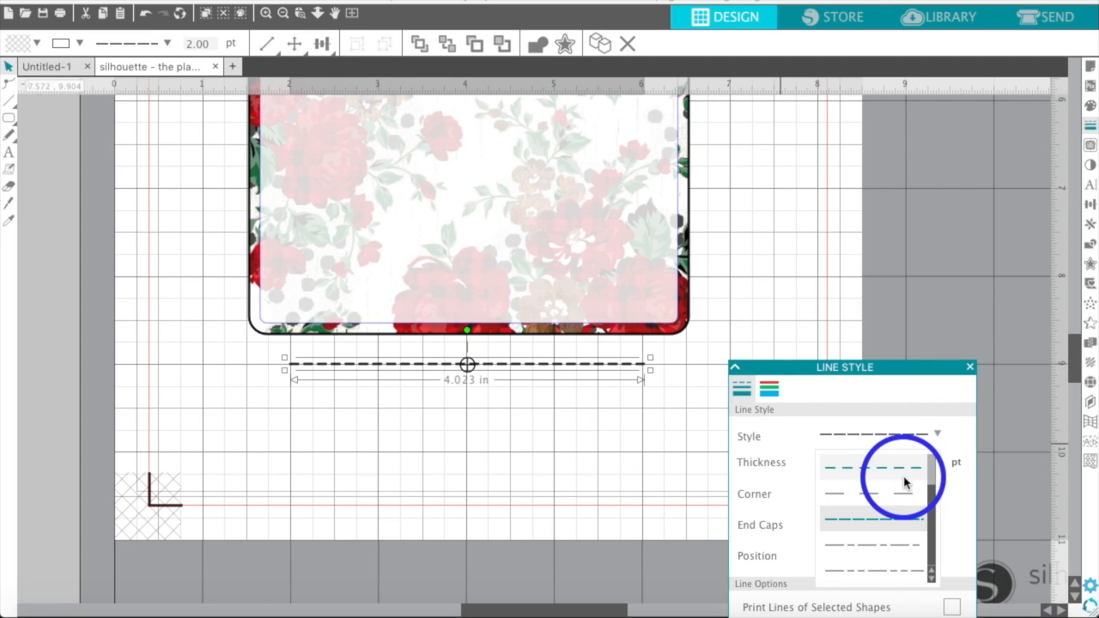
{"action": "scroll", "coordinate": [902, 470], "scroll_direction": "up", "scroll_amount": 2}
{"action": "left_click", "coordinate": [899, 470]}
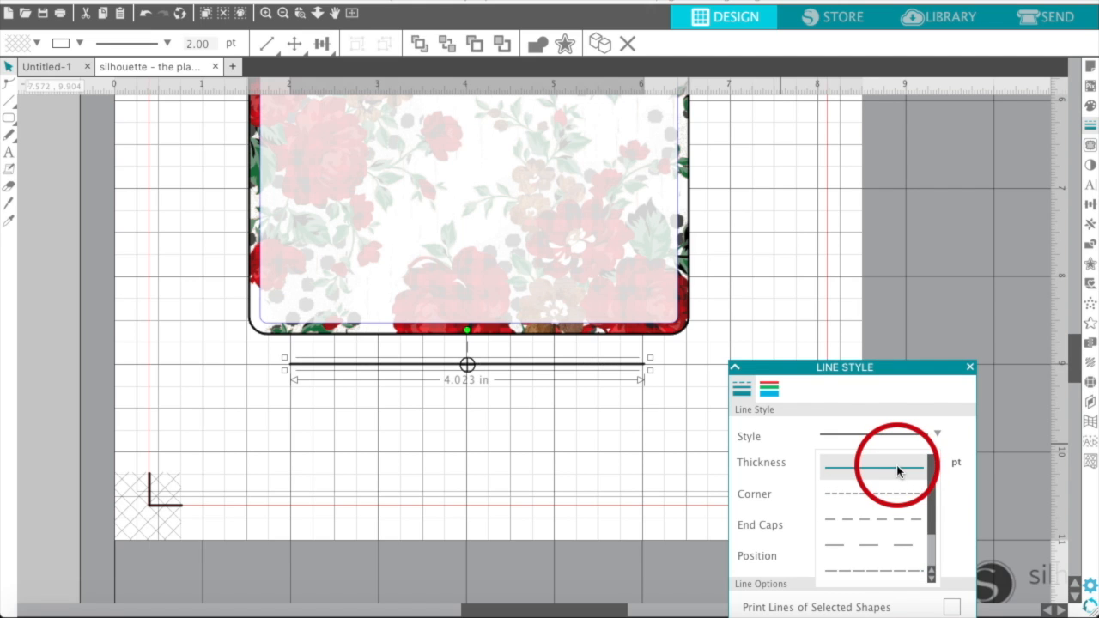
{"action": "left_click", "coordinate": [780, 317]}
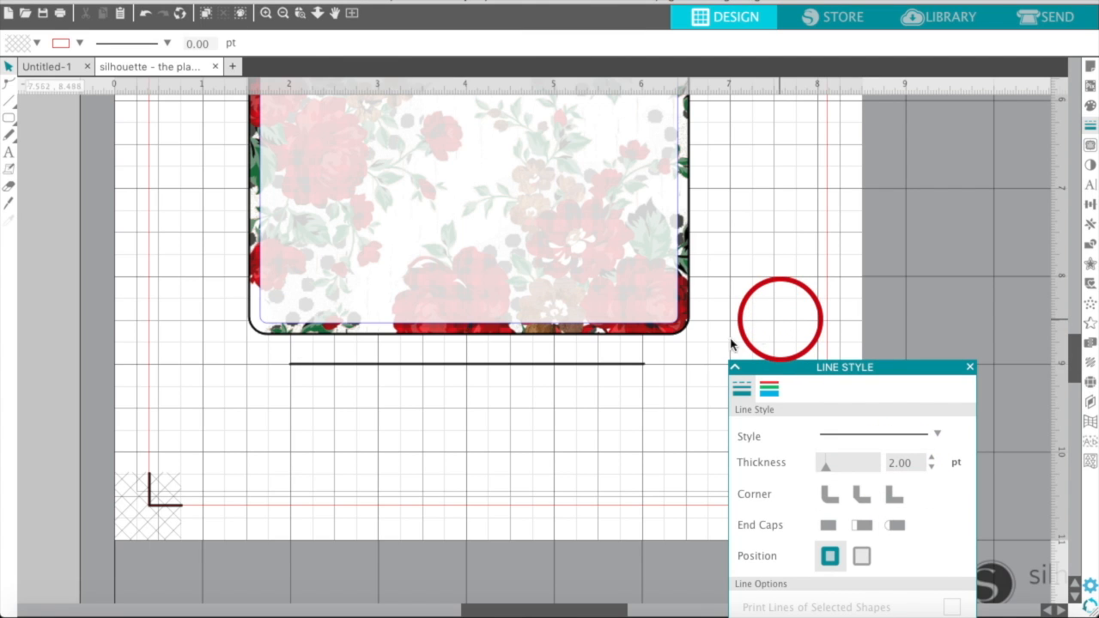
Move the solid line to the blank area left of the floral card and open the Replicate options.
{"action": "left_click", "coordinate": [576, 371]}
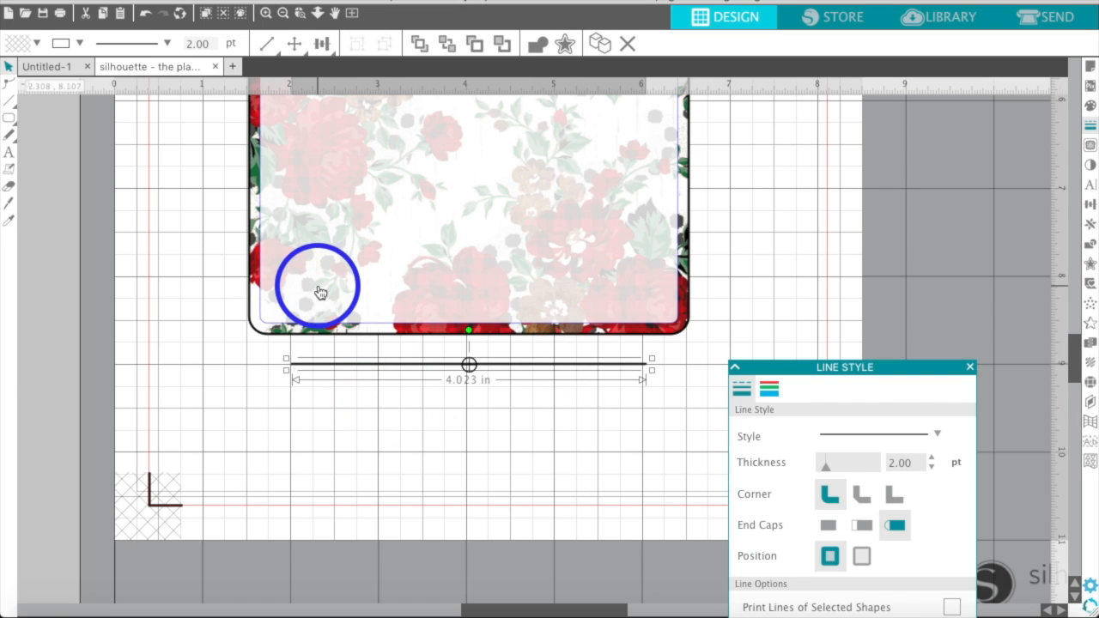
{"action": "left_click", "coordinate": [284, 15]}
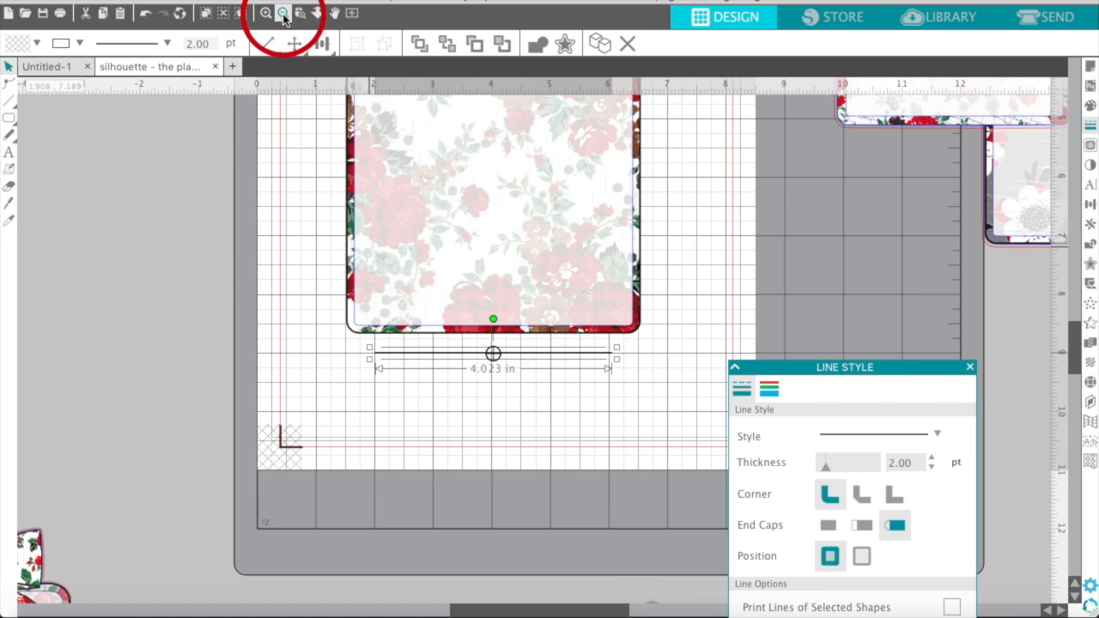
{"action": "left_click", "coordinate": [284, 14]}
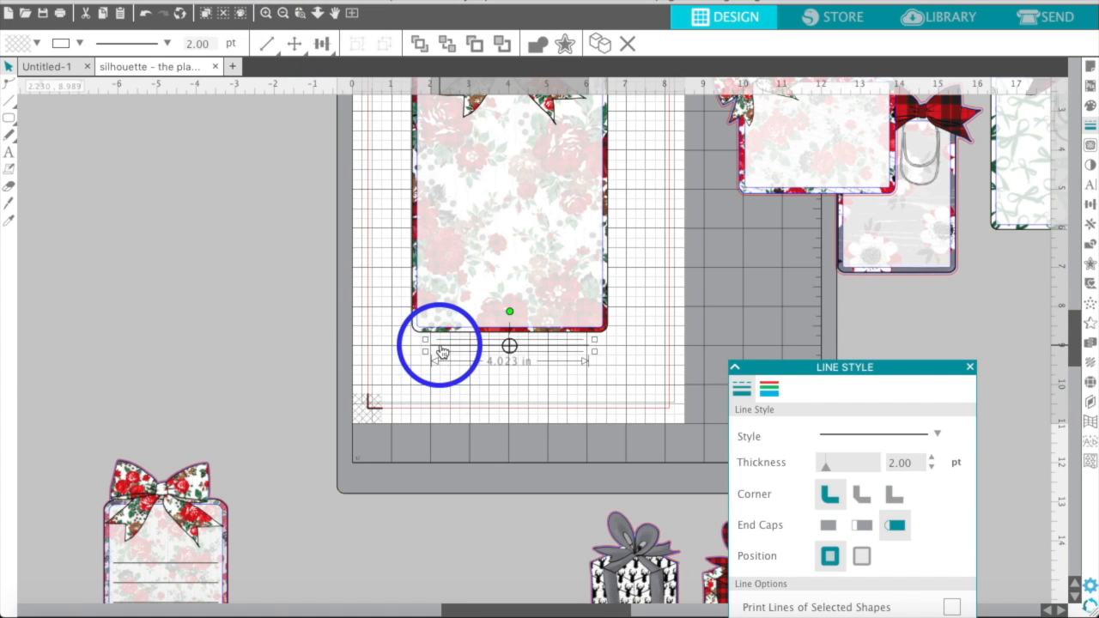
{"action": "left_click_drag", "start_coordinate": [443, 352], "coordinate": [249, 133]}
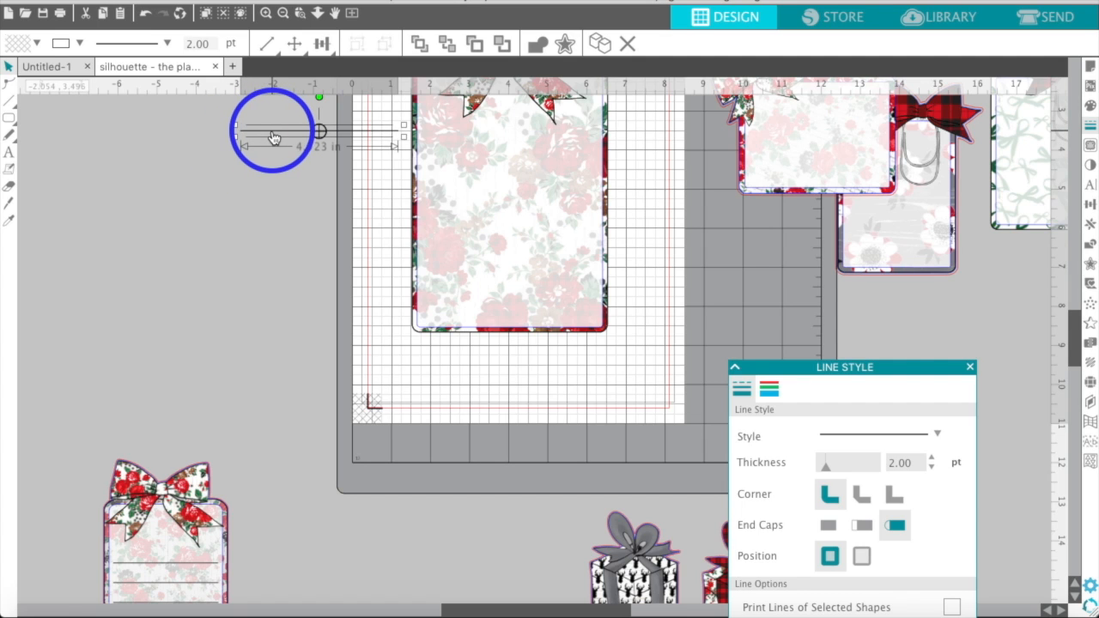
{"action": "left_click", "coordinate": [1090, 225]}
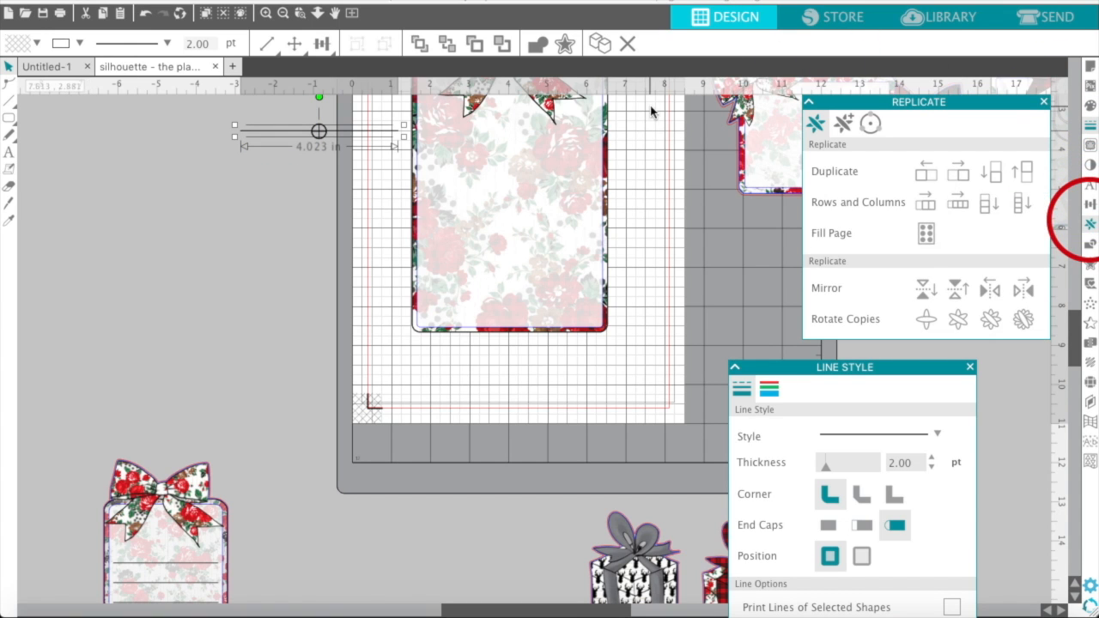
{"action": "left_click", "coordinate": [265, 14]}
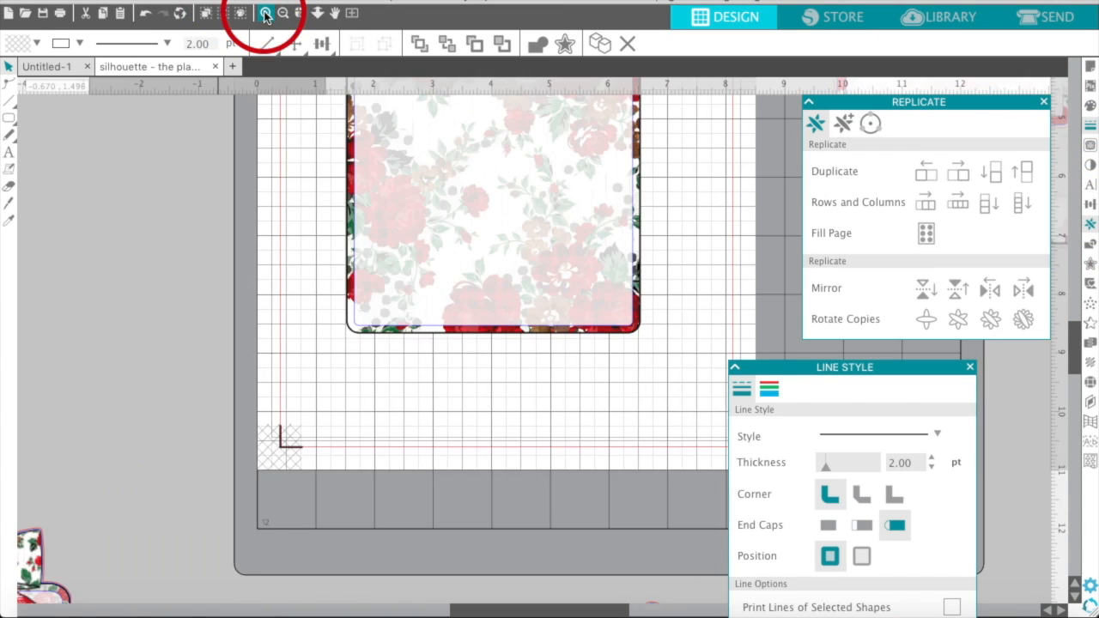
{"action": "scroll", "coordinate": [249, 167], "scroll_direction": "up", "scroll_amount": 4}
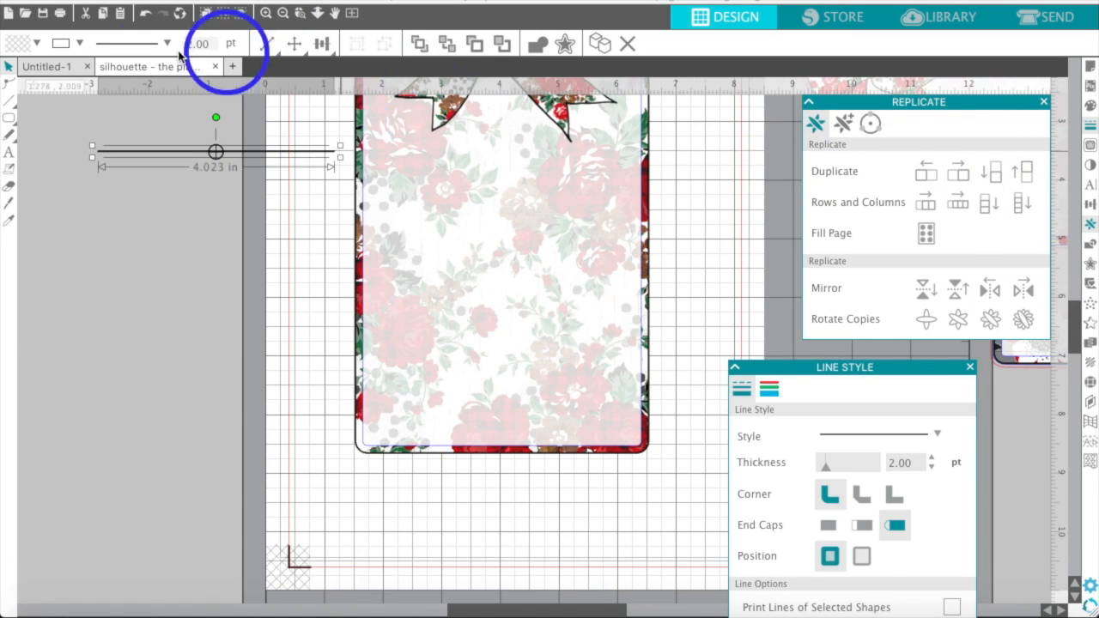
{"action": "left_click", "coordinate": [143, 21]}
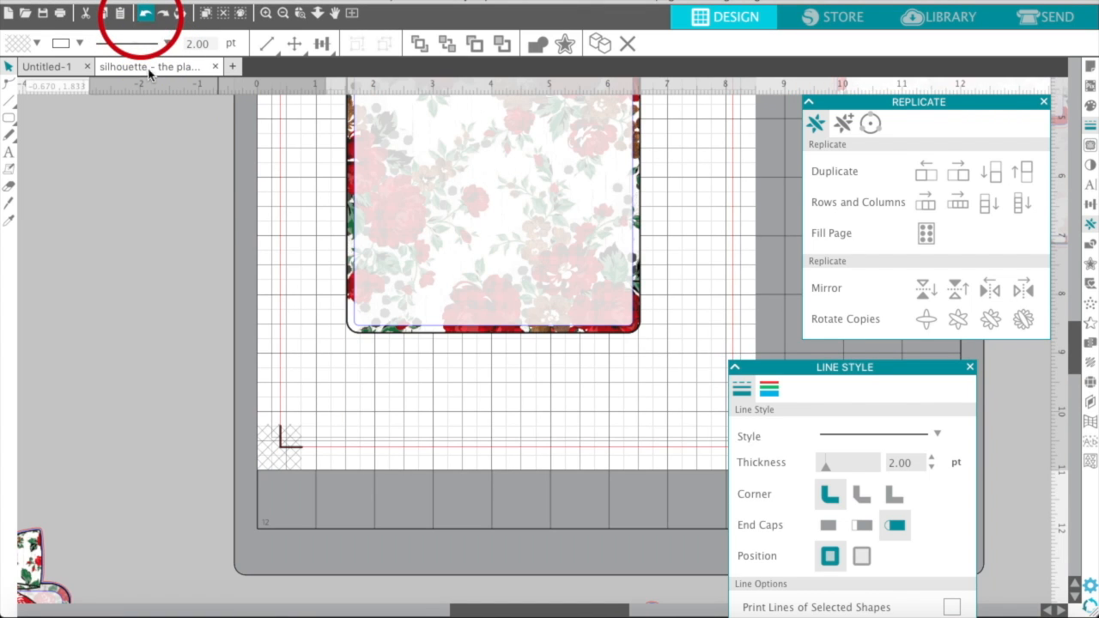
{"action": "scroll", "coordinate": [161, 164], "scroll_direction": "up", "scroll_amount": 3}
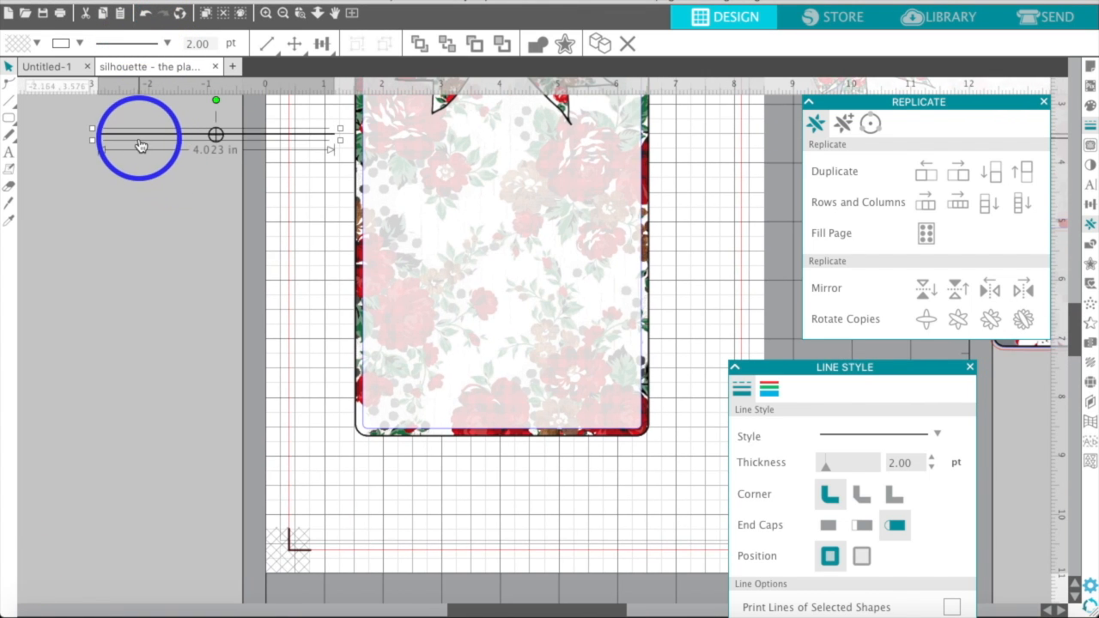
{"action": "left_click", "coordinate": [144, 19]}
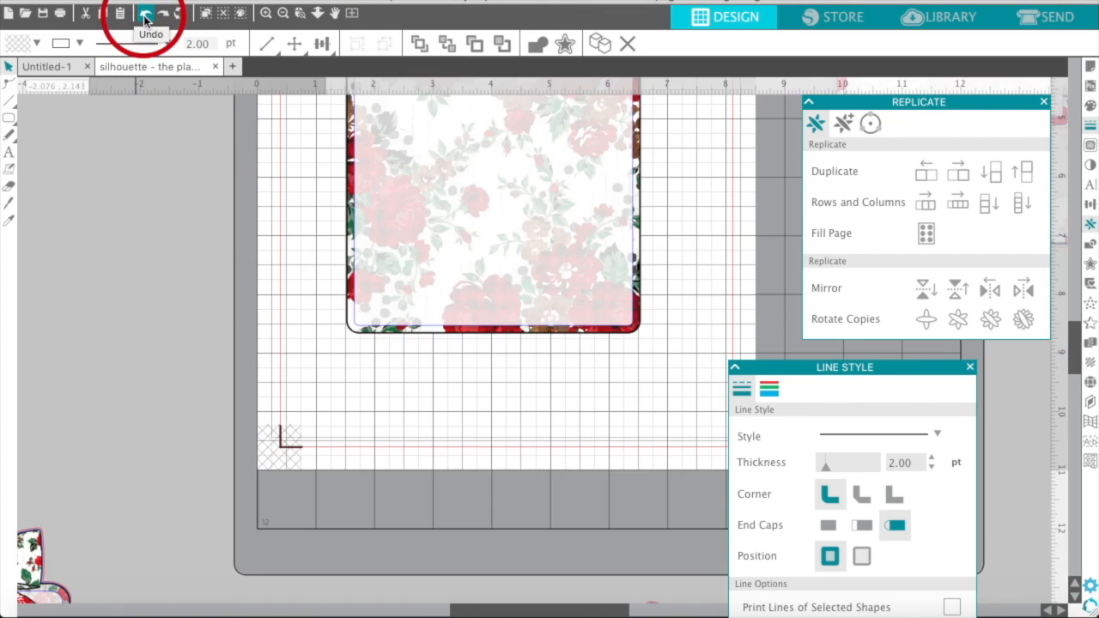
{"action": "scroll", "coordinate": [115, 264], "scroll_direction": "up", "scroll_amount": 4}
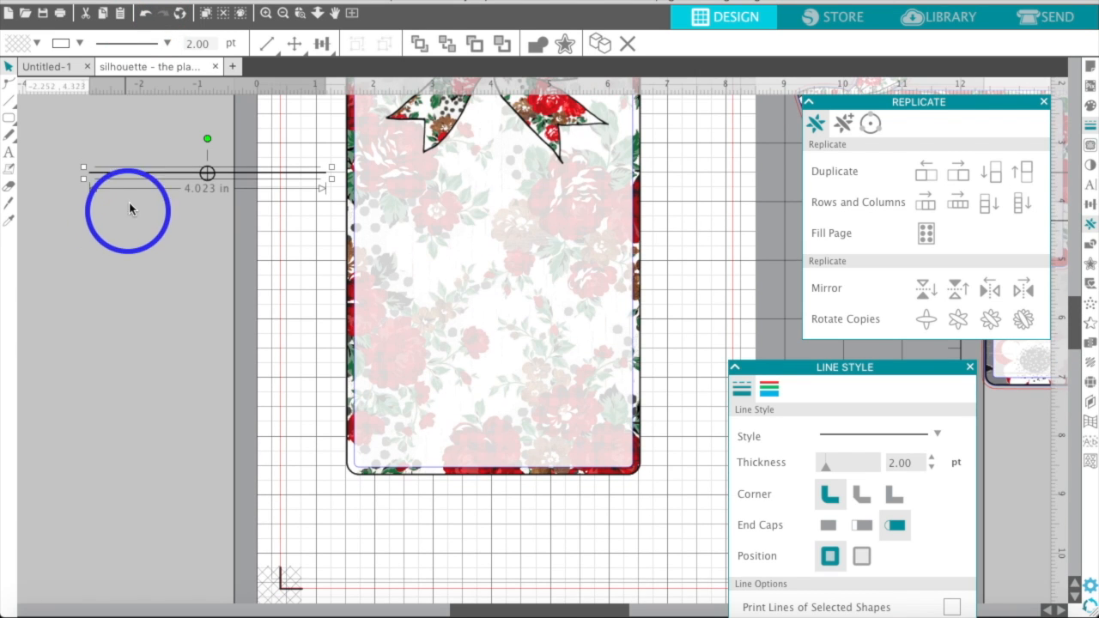
Make two copies of the line and place them beneath it at intervals of about 0.5 in.
{"action": "left_click", "coordinate": [129, 214]}
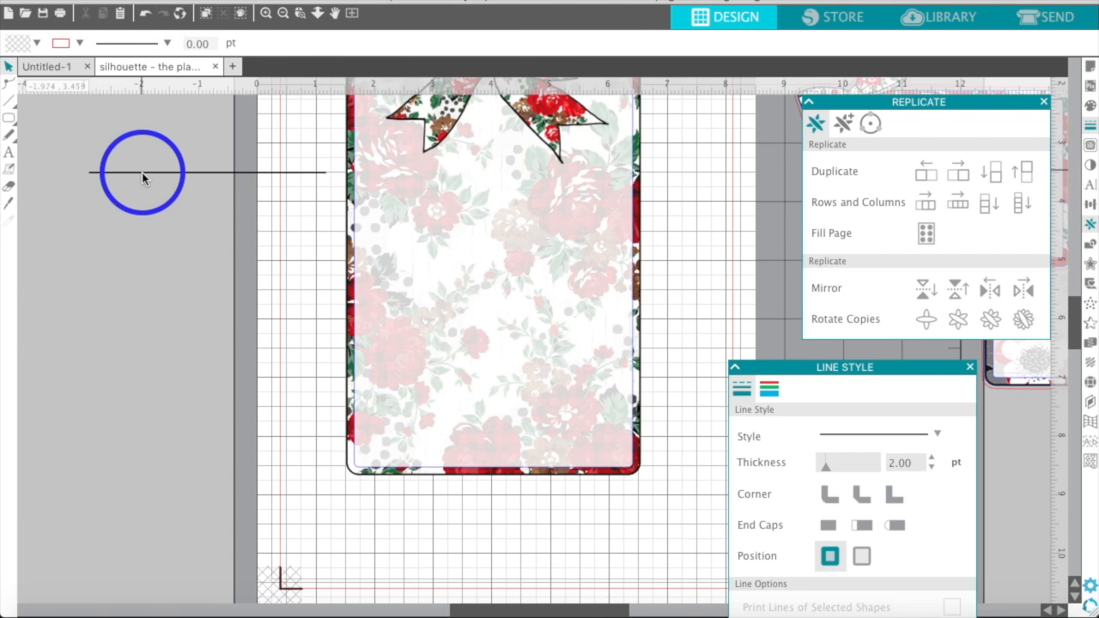
{"action": "left_click_drag", "start_coordinate": [141, 172], "coordinate": [120, 206]}
{"action": "left_click", "coordinate": [140, 175]}
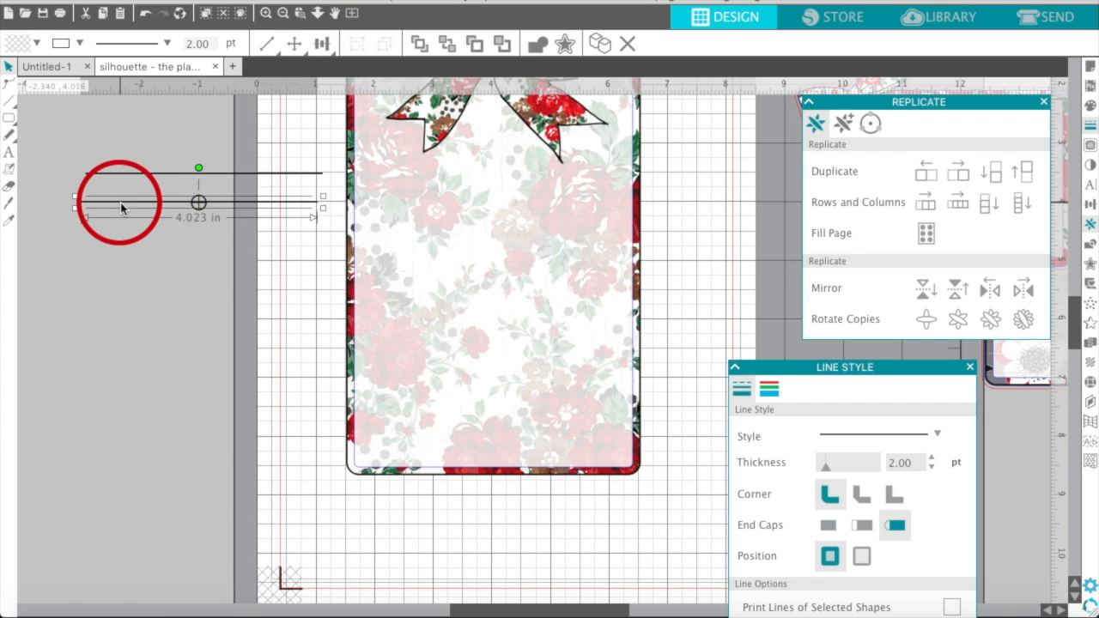
{"action": "key", "text": "ctrl+d"}
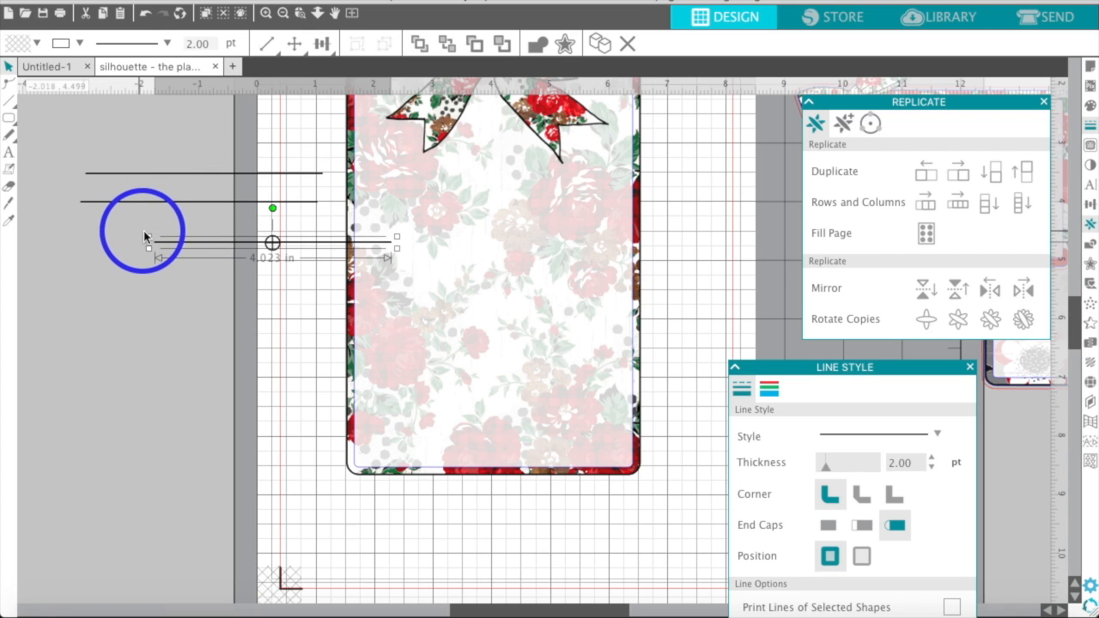
{"action": "left_click_drag", "start_coordinate": [162, 249], "coordinate": [84, 230]}
Select the three lines and replicate them downward as a column of three, then repeat it from the lowest set.
{"action": "left_click_drag", "start_coordinate": [74, 140], "coordinate": [115, 250]}
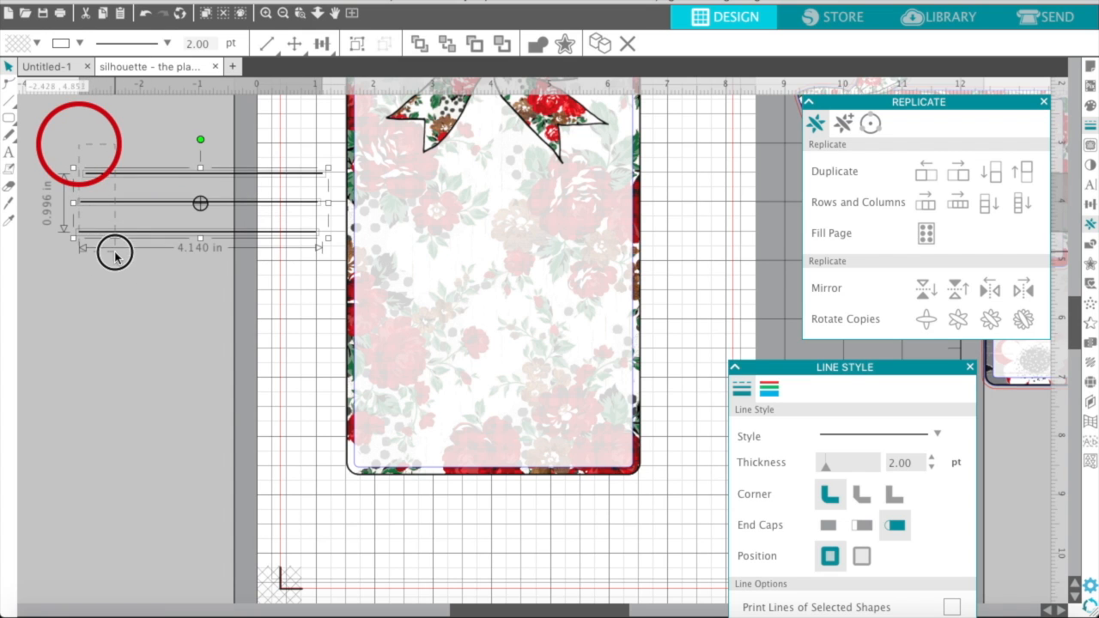
{"action": "left_click", "coordinate": [990, 204]}
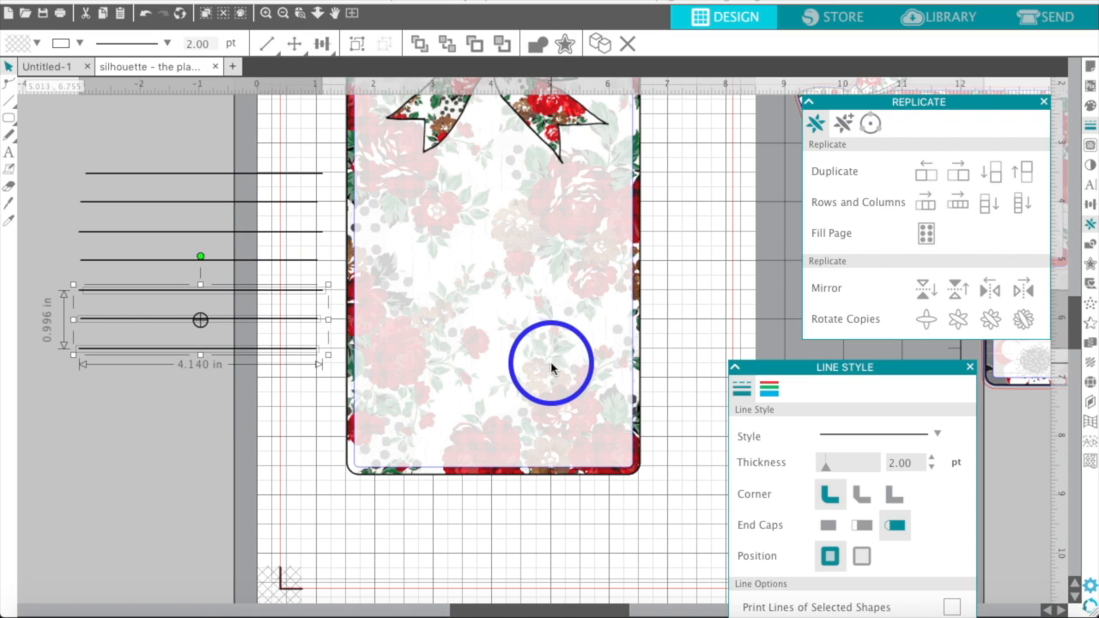
{"action": "left_click", "coordinate": [987, 212]}
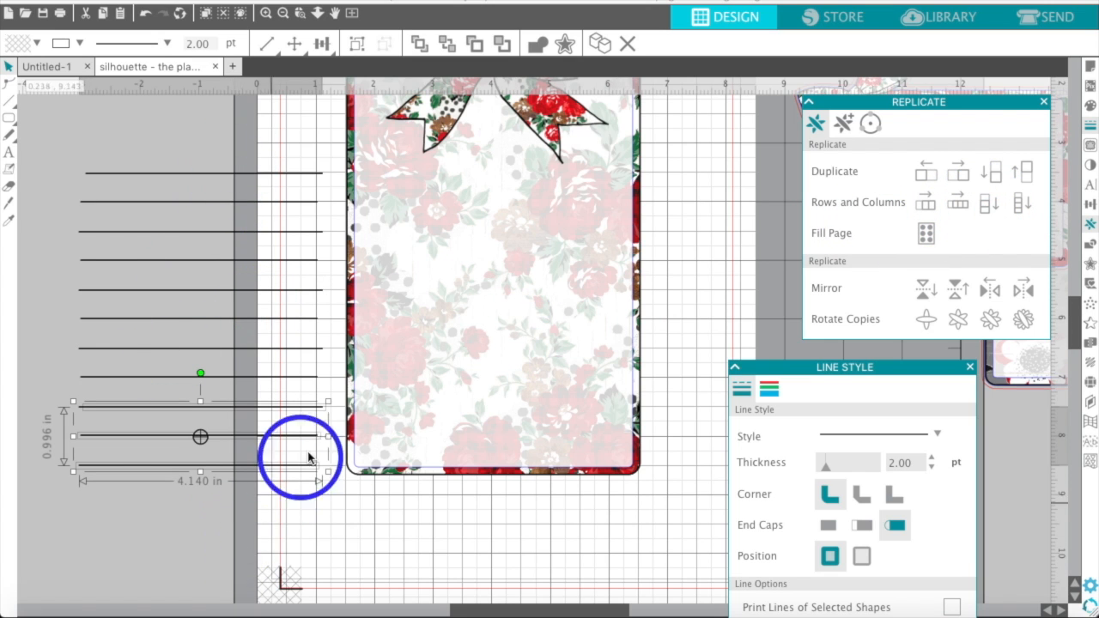
Delete the lowest line and move the one above it down to just above the level of the card's bottom border.
{"action": "left_click", "coordinate": [183, 515]}
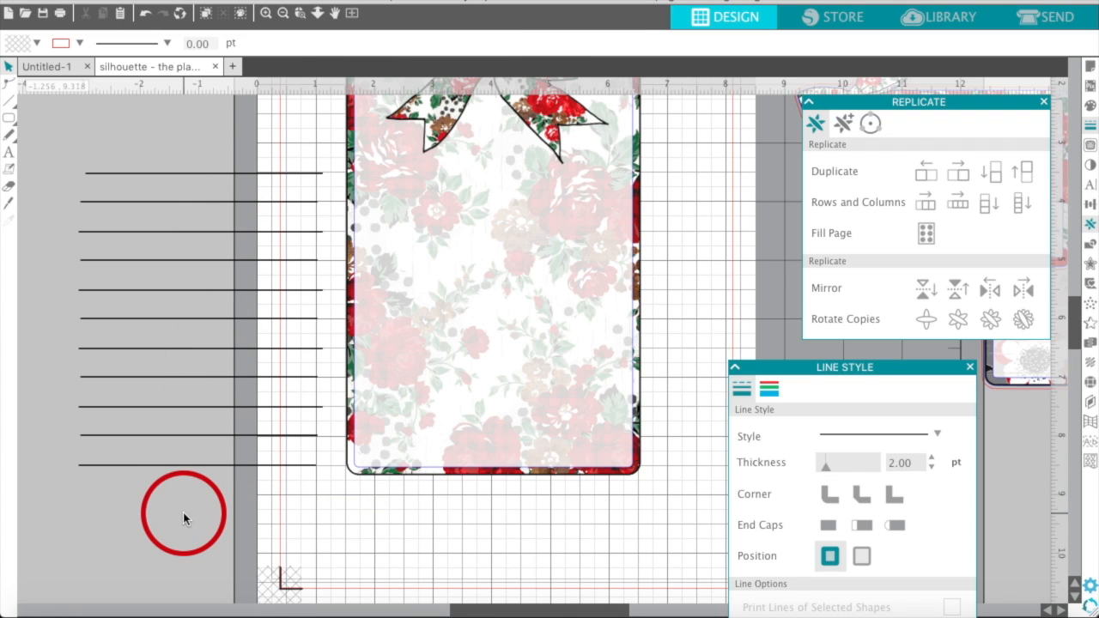
{"action": "left_click", "coordinate": [194, 466]}
{"action": "key", "text": "Delete"}
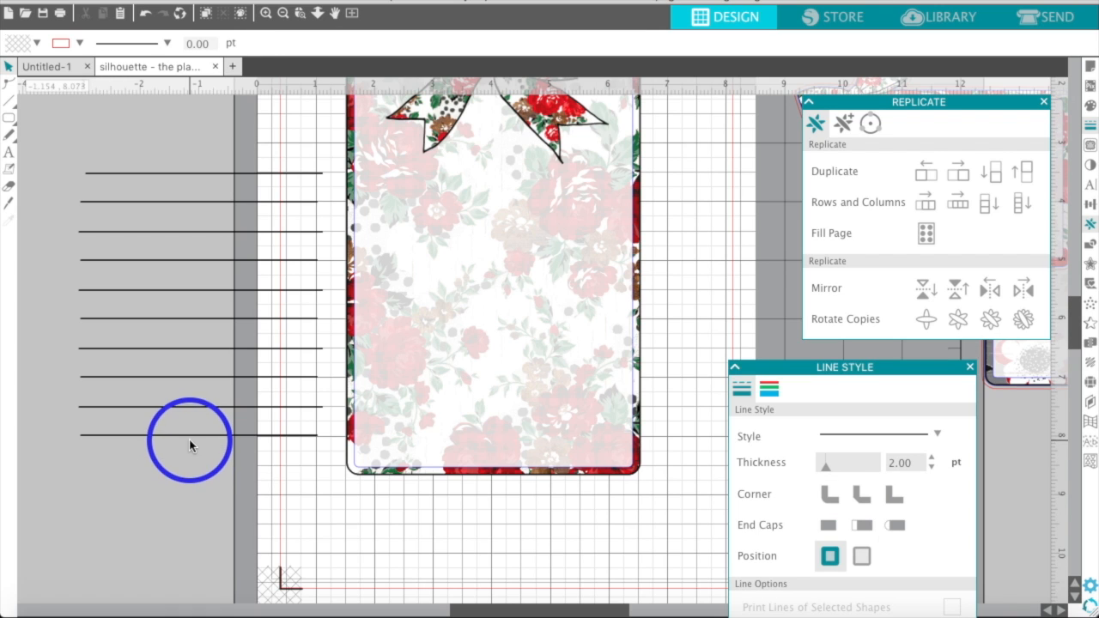
{"action": "left_click_drag", "start_coordinate": [189, 440], "coordinate": [192, 460]}
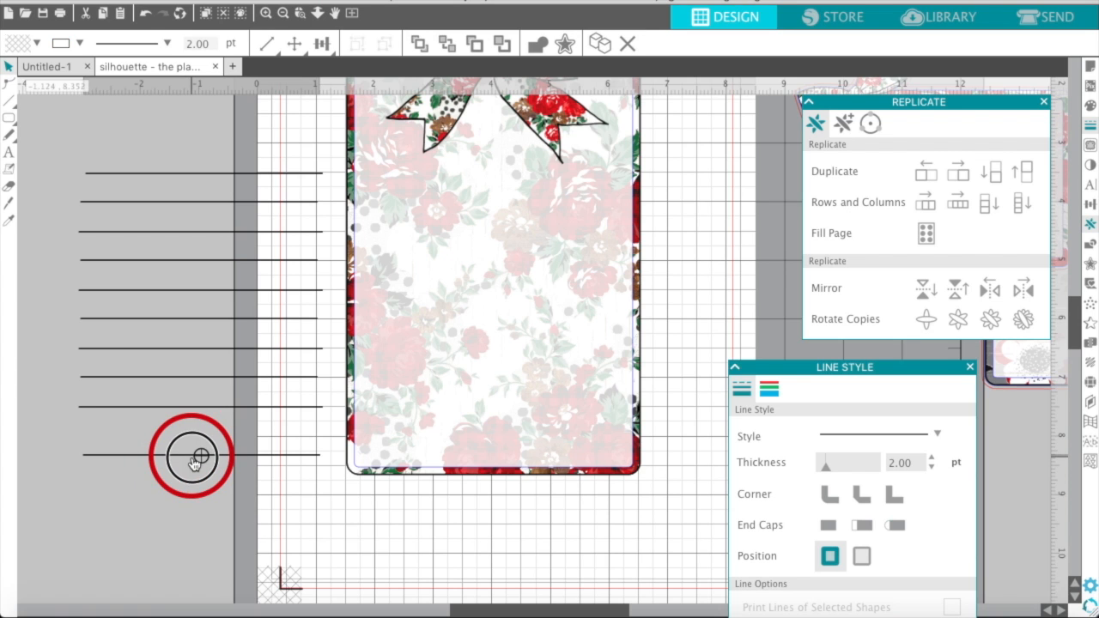
{"action": "left_click", "coordinate": [193, 460]}
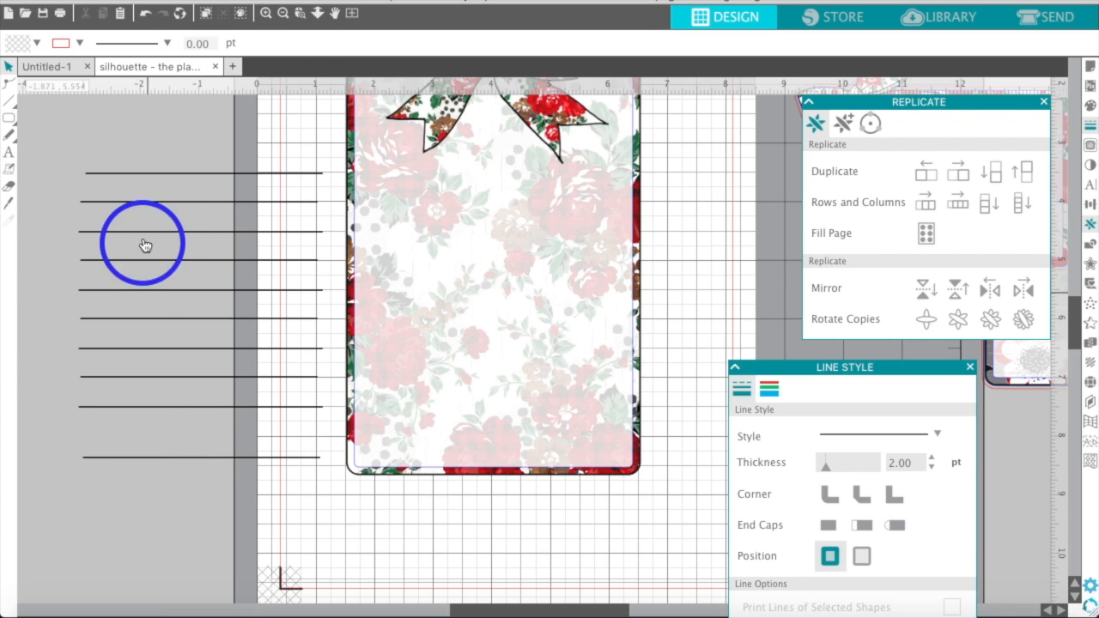
Select all the lines, align their left edges and distribute them with equal vertical spacing.
{"action": "left_click_drag", "start_coordinate": [132, 204], "coordinate": [157, 478]}
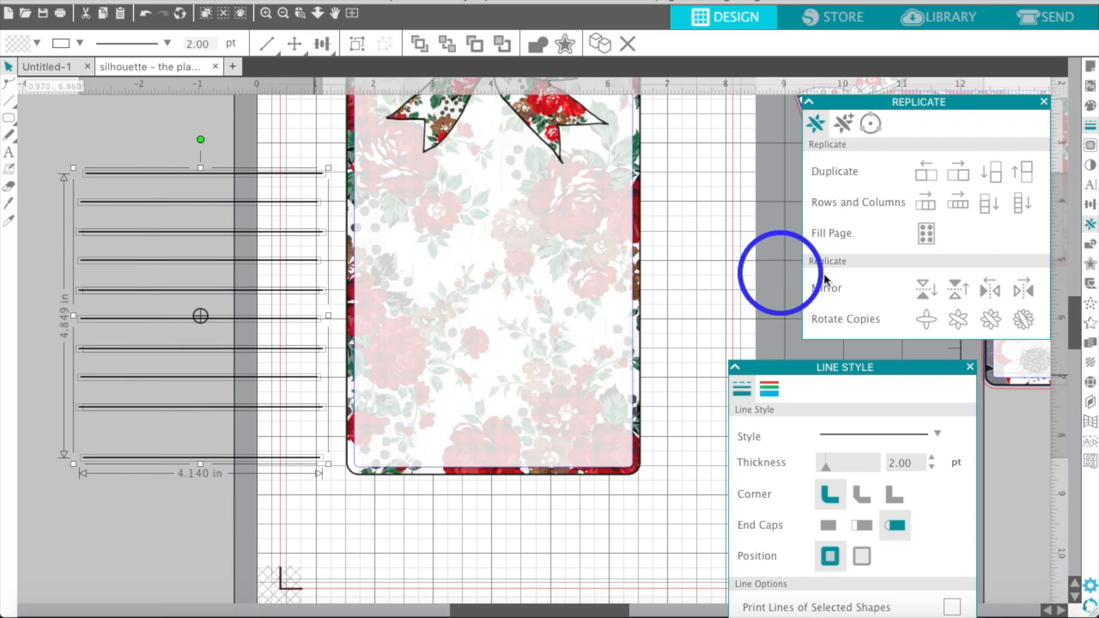
{"action": "left_click", "coordinate": [1091, 204]}
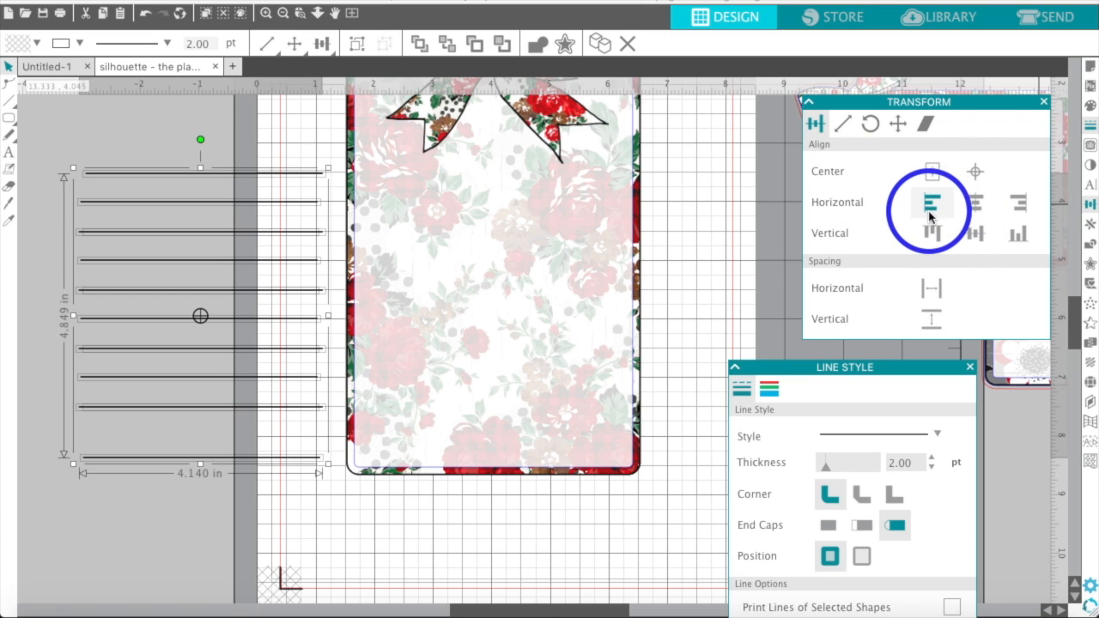
{"action": "left_click", "coordinate": [930, 202]}
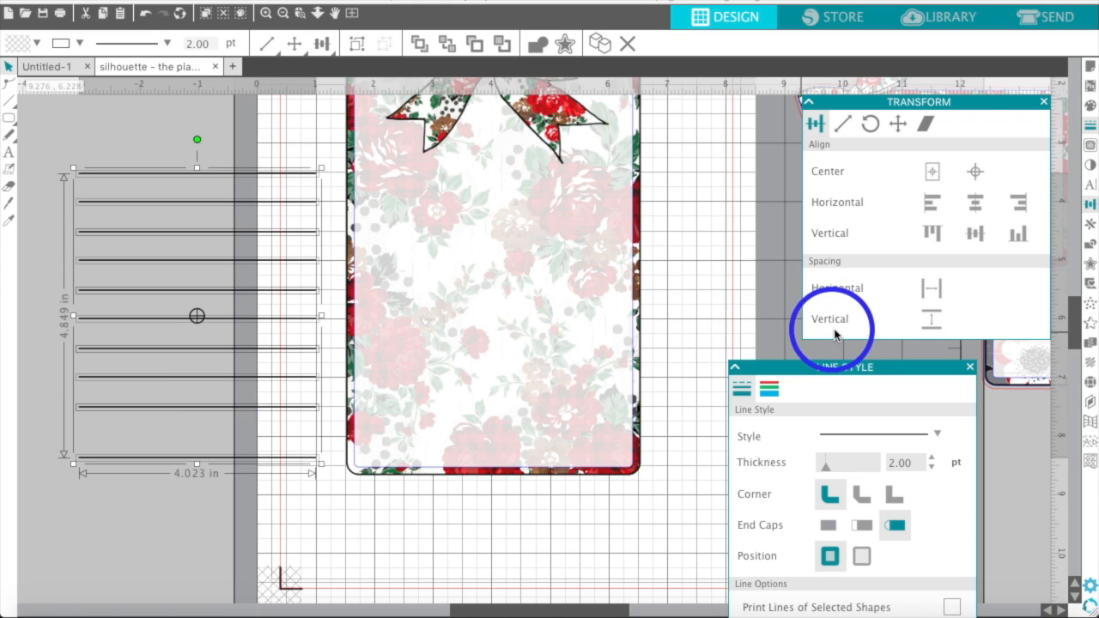
{"action": "left_click", "coordinate": [931, 323]}
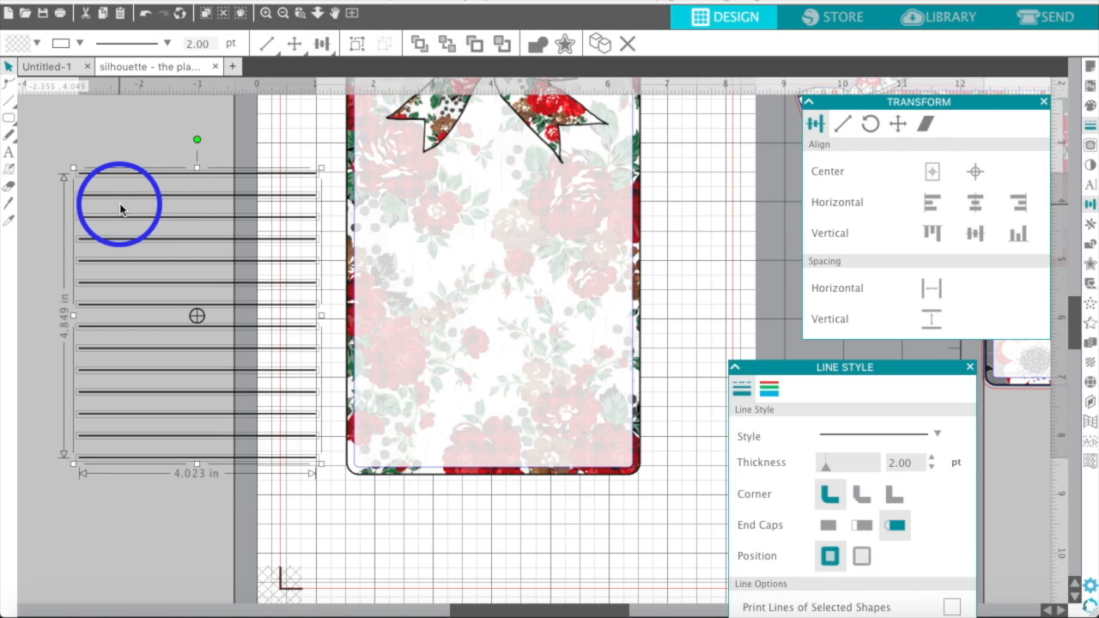
{"action": "left_click", "coordinate": [39, 262]}
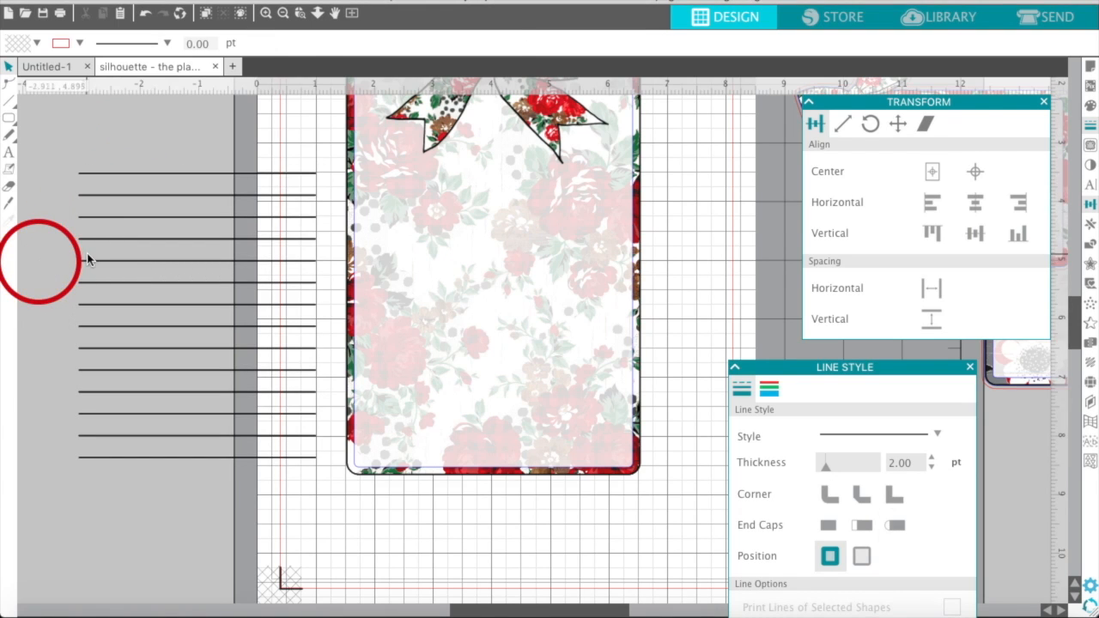
Delete the second line from the top and redistribute the remaining lines with equal vertical spacing.
{"action": "left_click", "coordinate": [127, 195]}
{"action": "key", "text": "Delete"}
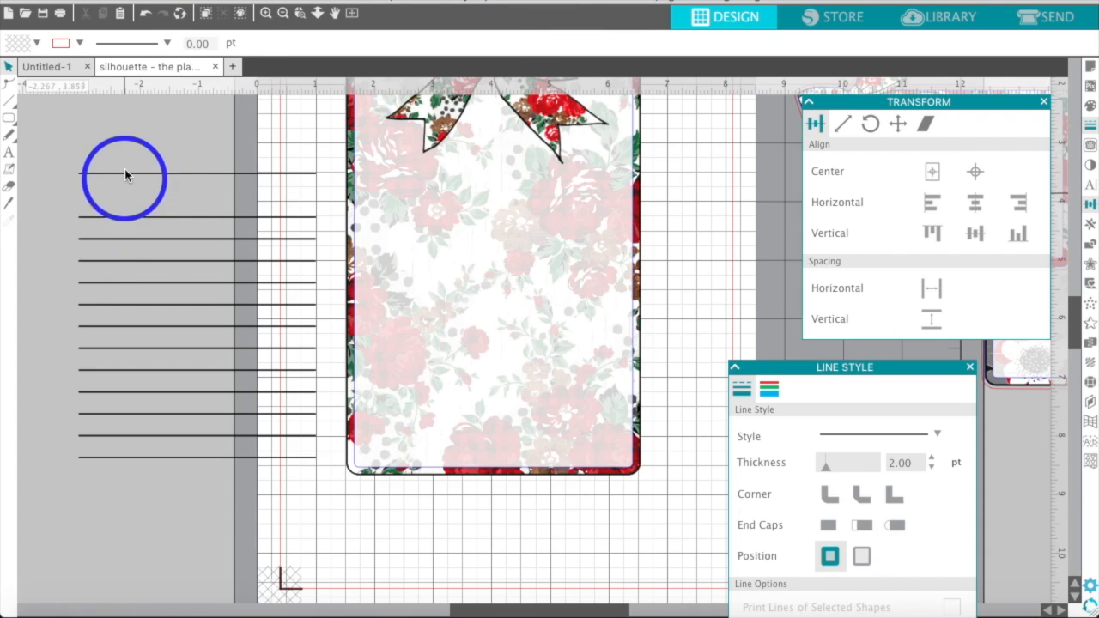
{"action": "left_click_drag", "start_coordinate": [126, 152], "coordinate": [149, 477]}
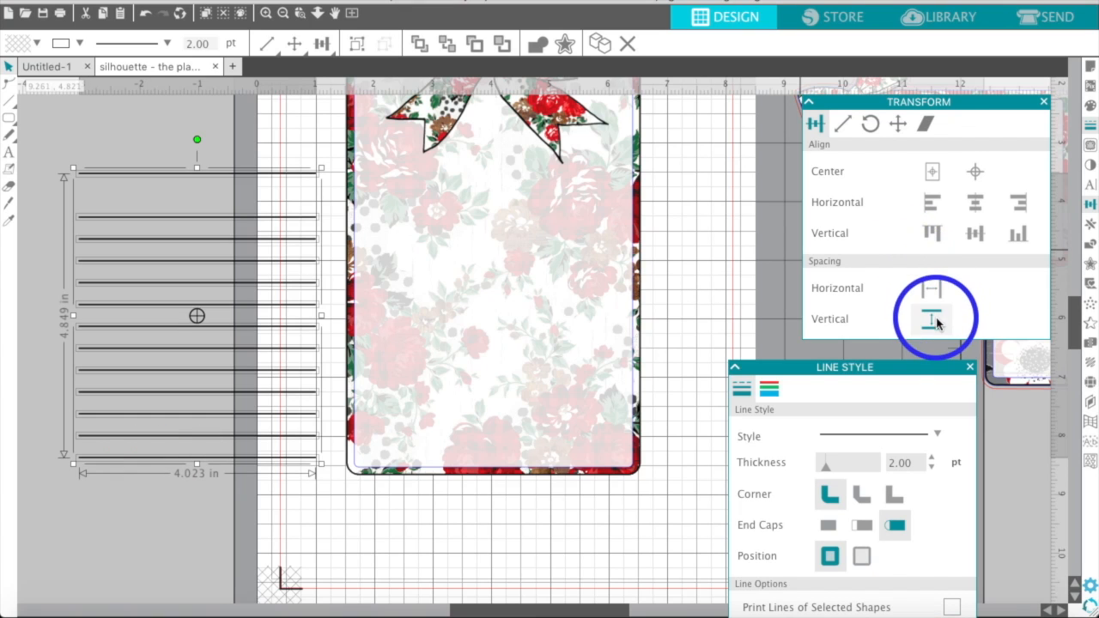
{"action": "left_click", "coordinate": [263, 507]}
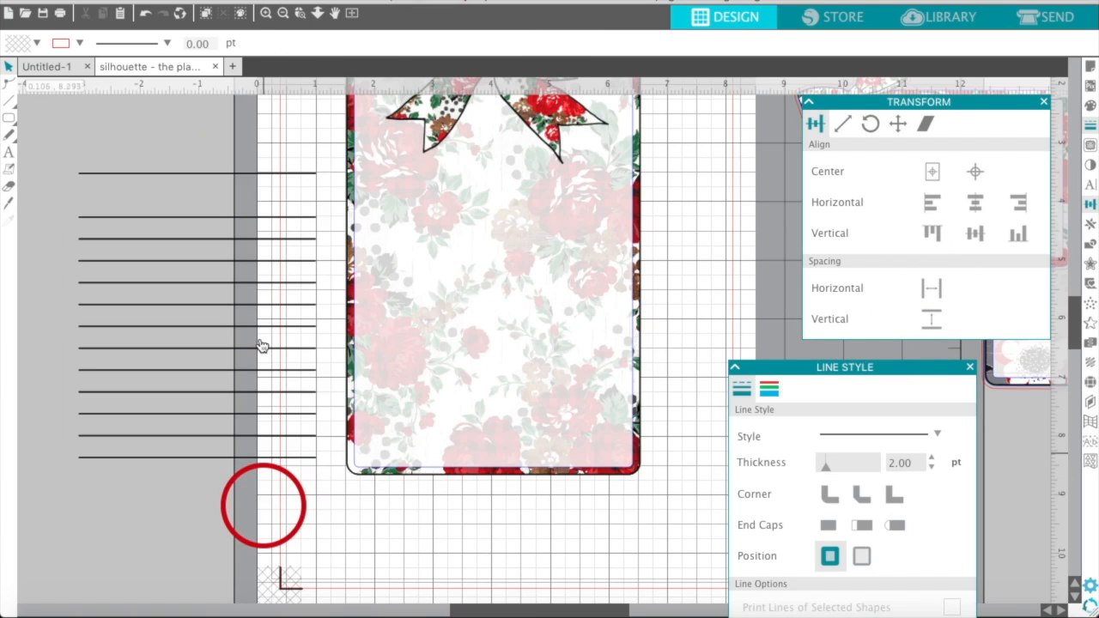
{"action": "left_click_drag", "start_coordinate": [248, 173], "coordinate": [255, 205]}
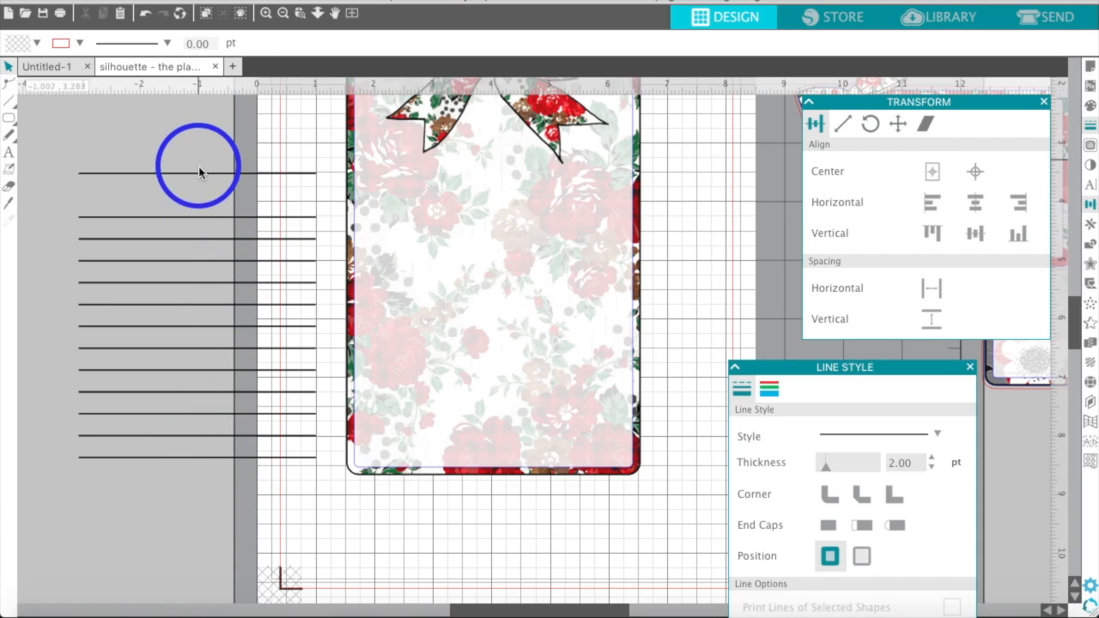
{"action": "left_click_drag", "start_coordinate": [209, 138], "coordinate": [266, 486]}
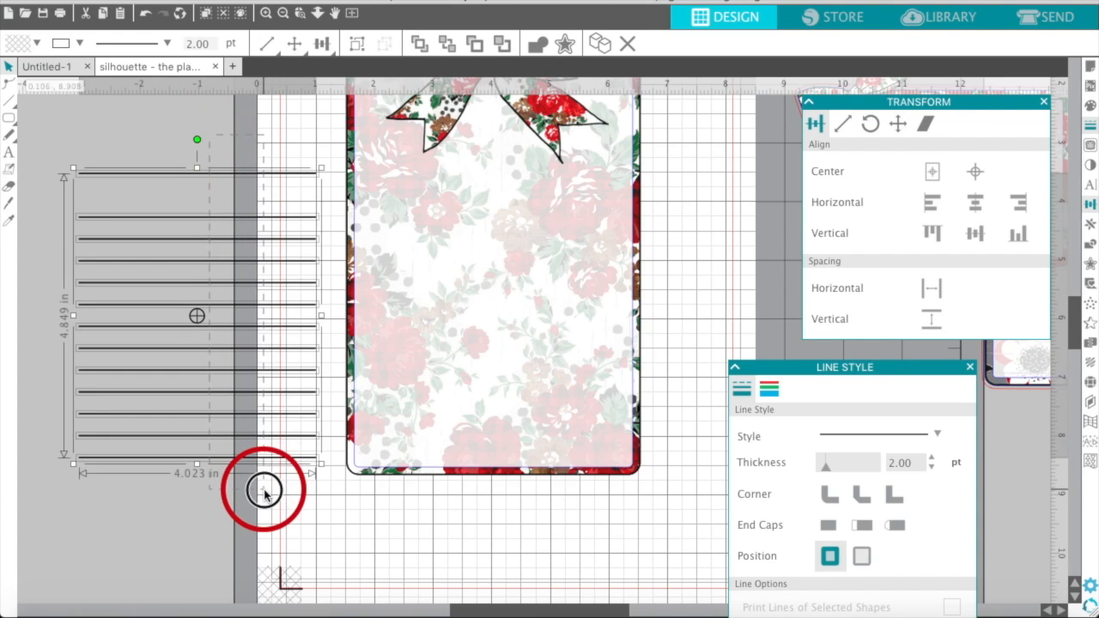
{"action": "left_click", "coordinate": [934, 319]}
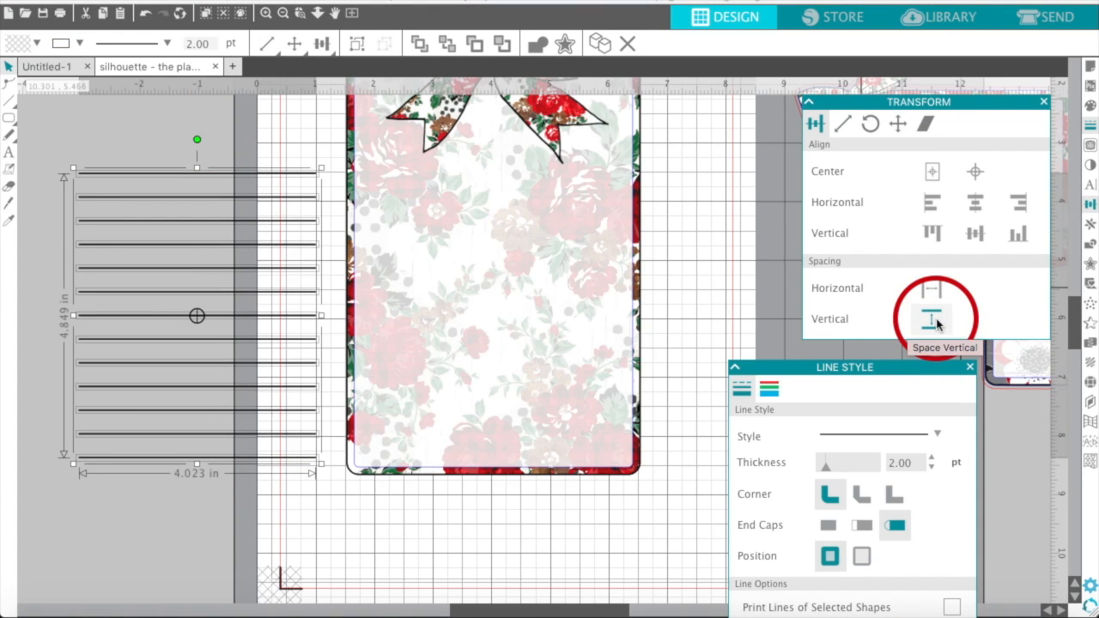
Group the lines and move the group onto the card's white panel, beneath the bow.
{"action": "right_click", "coordinate": [197, 221]}
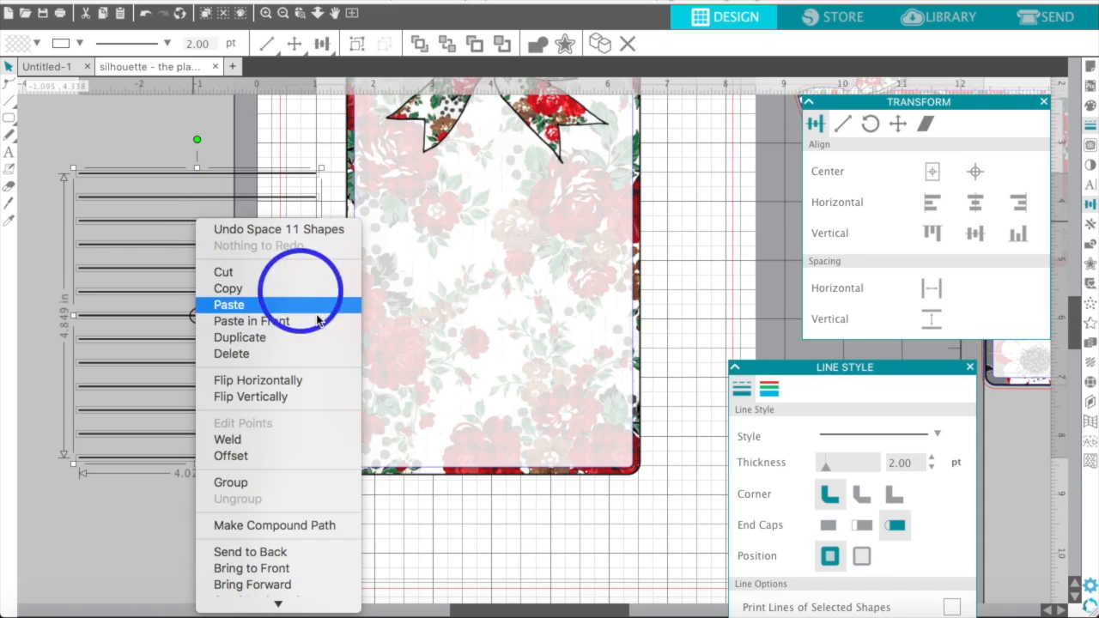
{"action": "left_click", "coordinate": [278, 489]}
{"action": "left_click", "coordinate": [142, 267]}
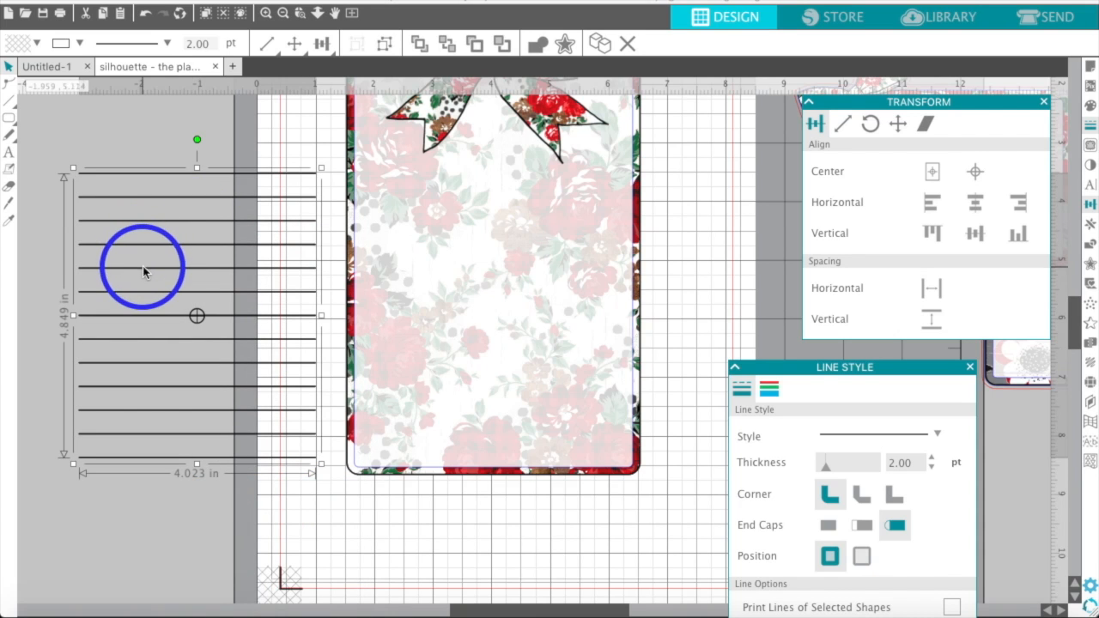
{"action": "left_click_drag", "start_coordinate": [144, 272], "coordinate": [442, 261]}
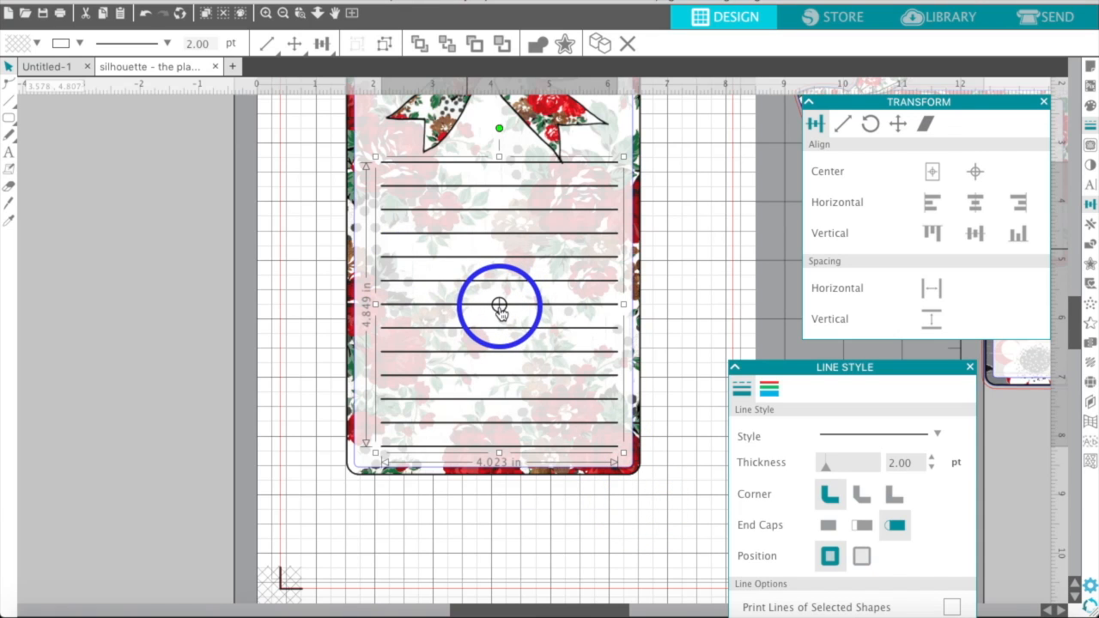
Select the line group together with the card and align them to a common horizontal center.
{"action": "left_click", "coordinate": [663, 494]}
{"action": "left_click", "coordinate": [495, 270]}
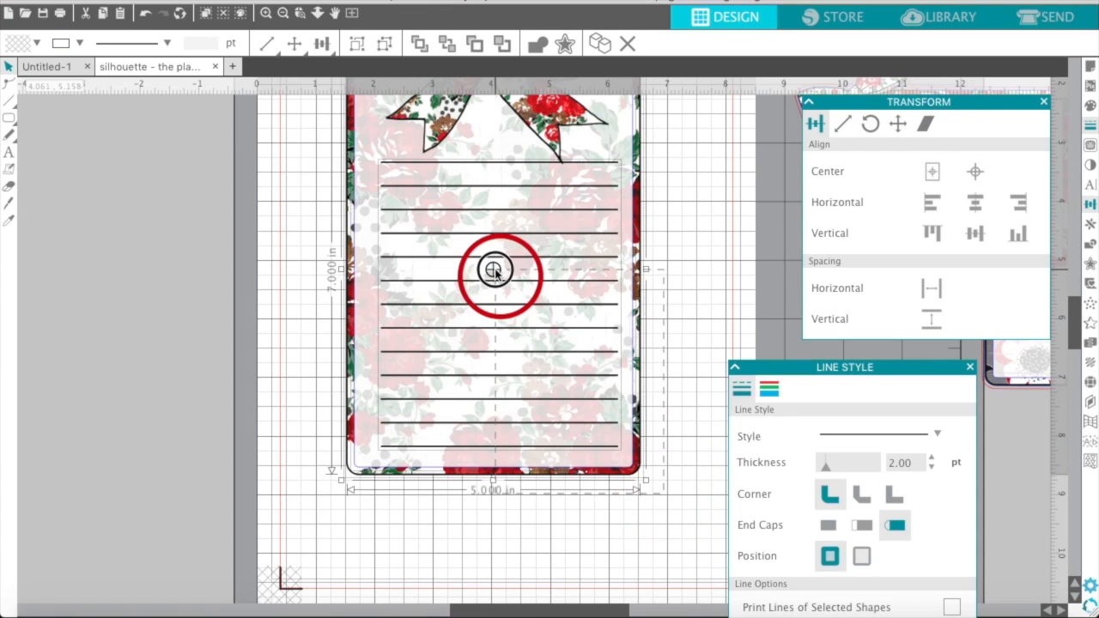
{"action": "left_click", "coordinate": [343, 233]}
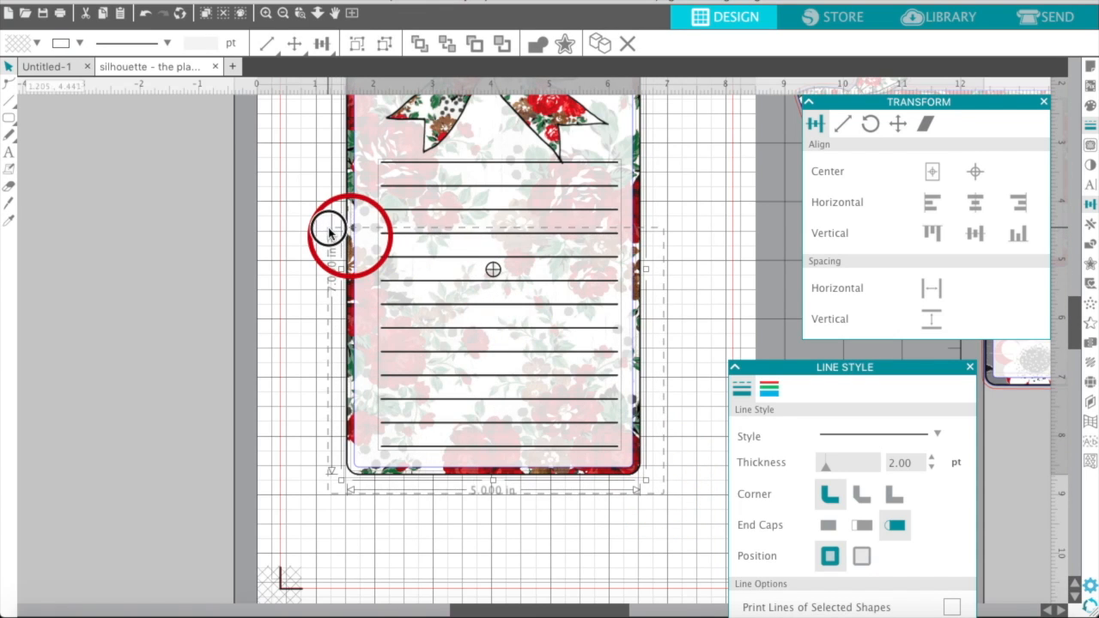
{"action": "left_click", "coordinate": [329, 231]}
{"action": "left_click", "coordinate": [984, 181]}
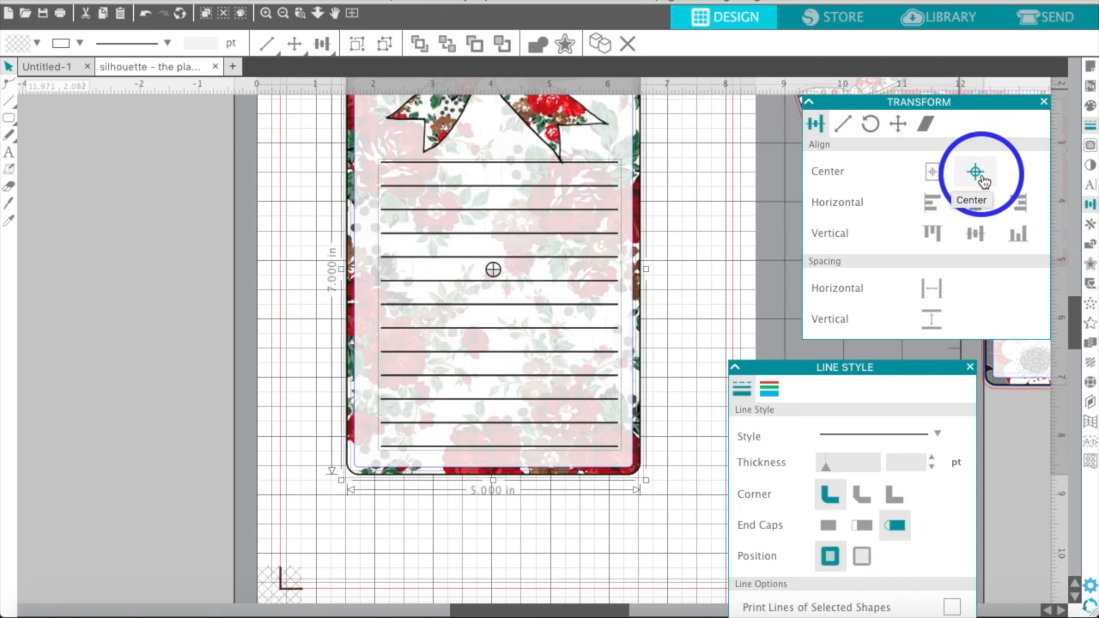
{"action": "left_click", "coordinate": [988, 206]}
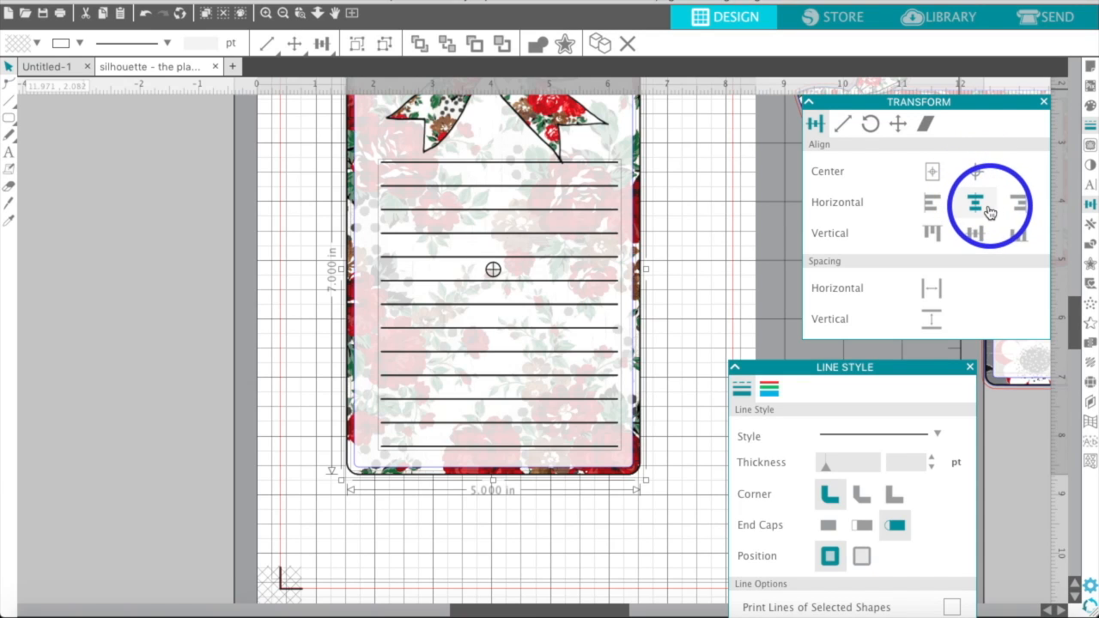
{"action": "left_click", "coordinate": [976, 172]}
{"action": "left_click", "coordinate": [979, 203]}
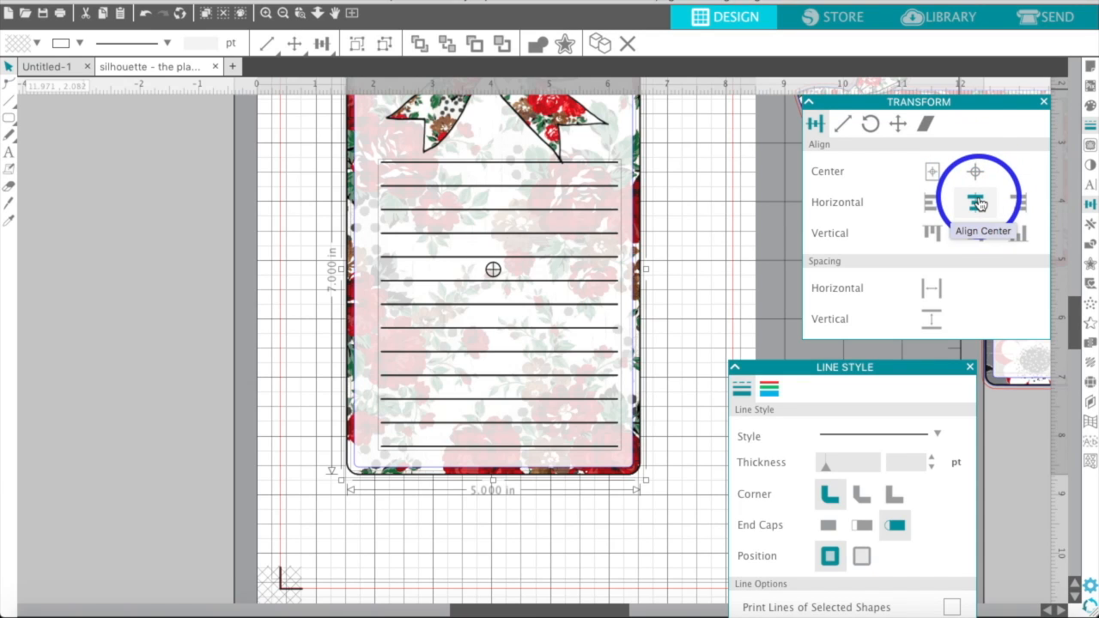
{"action": "left_click", "coordinate": [981, 202]}
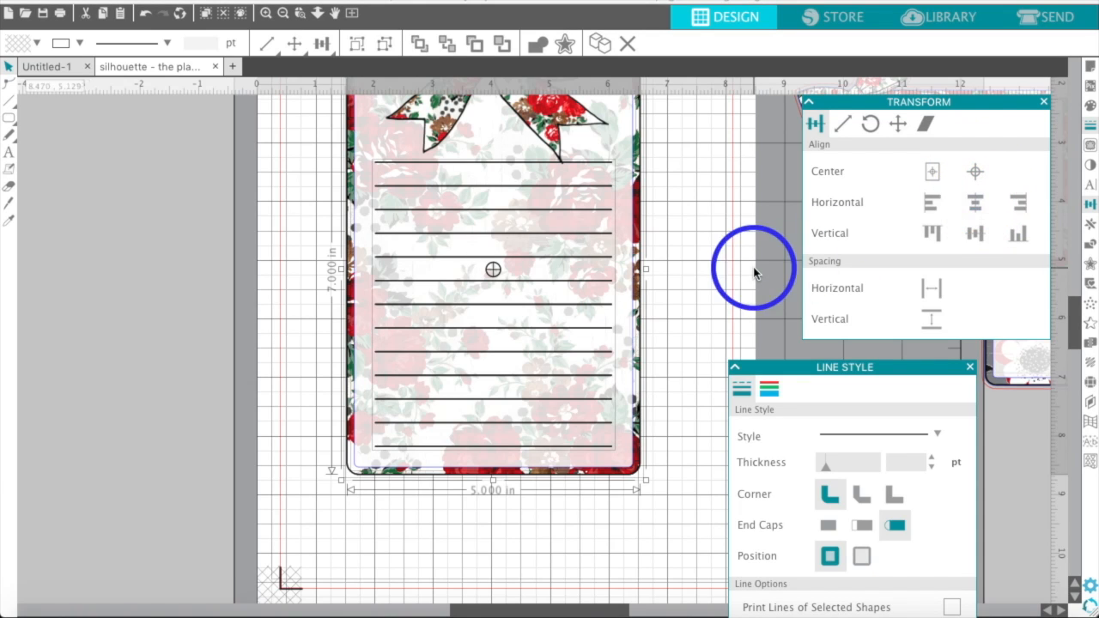
{"action": "left_click", "coordinate": [274, 411]}
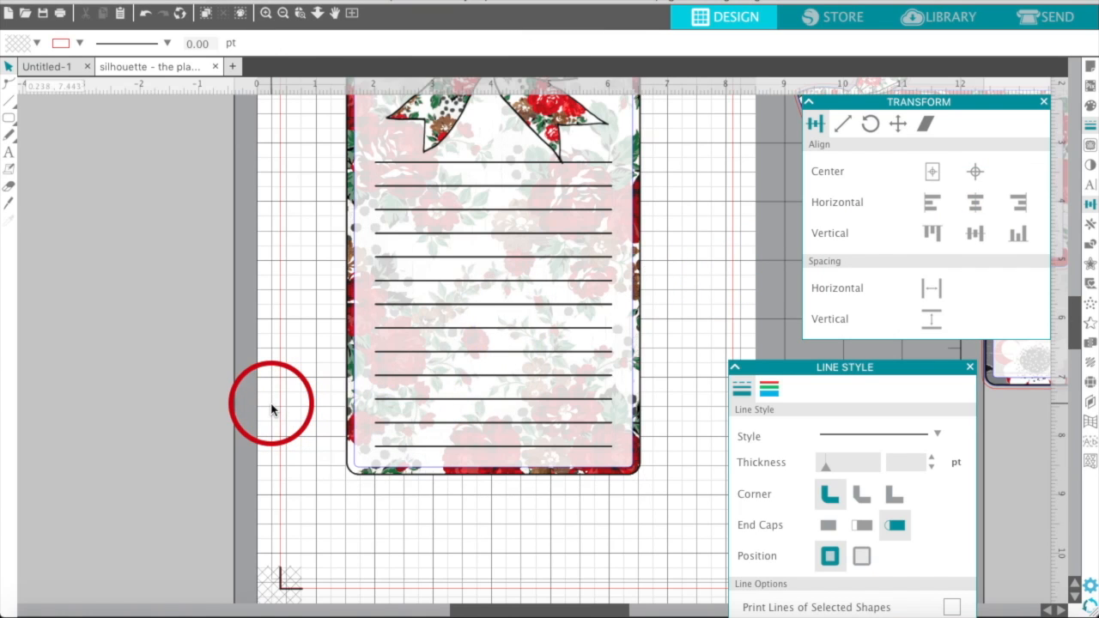
{"action": "scroll", "coordinate": [272, 411], "scroll_direction": "up", "scroll_amount": 2}
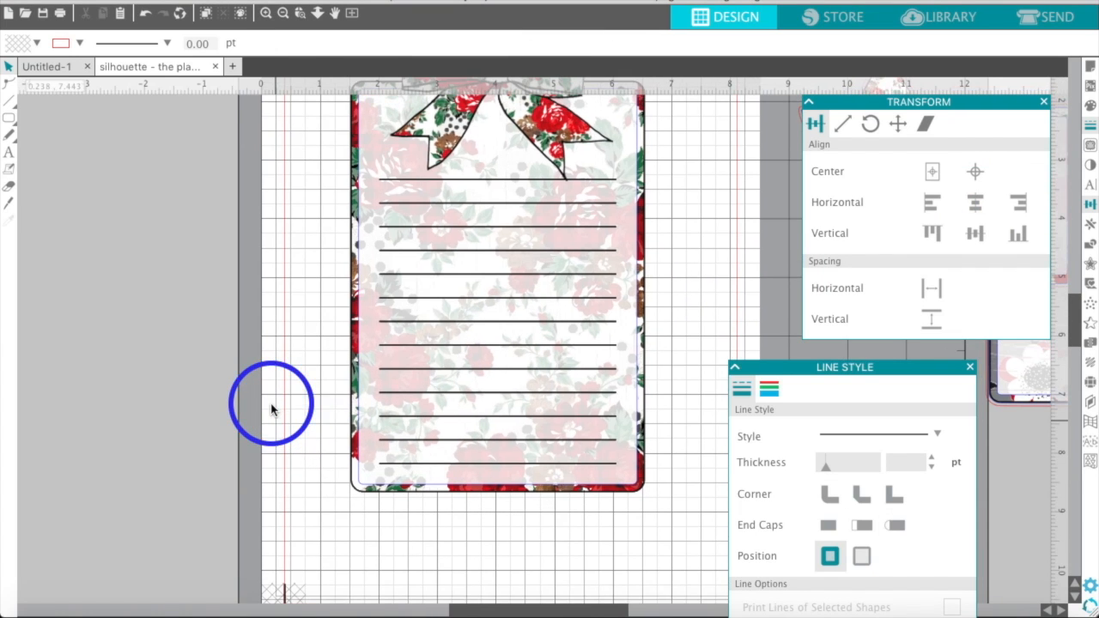
{"action": "left_click", "coordinate": [408, 209]}
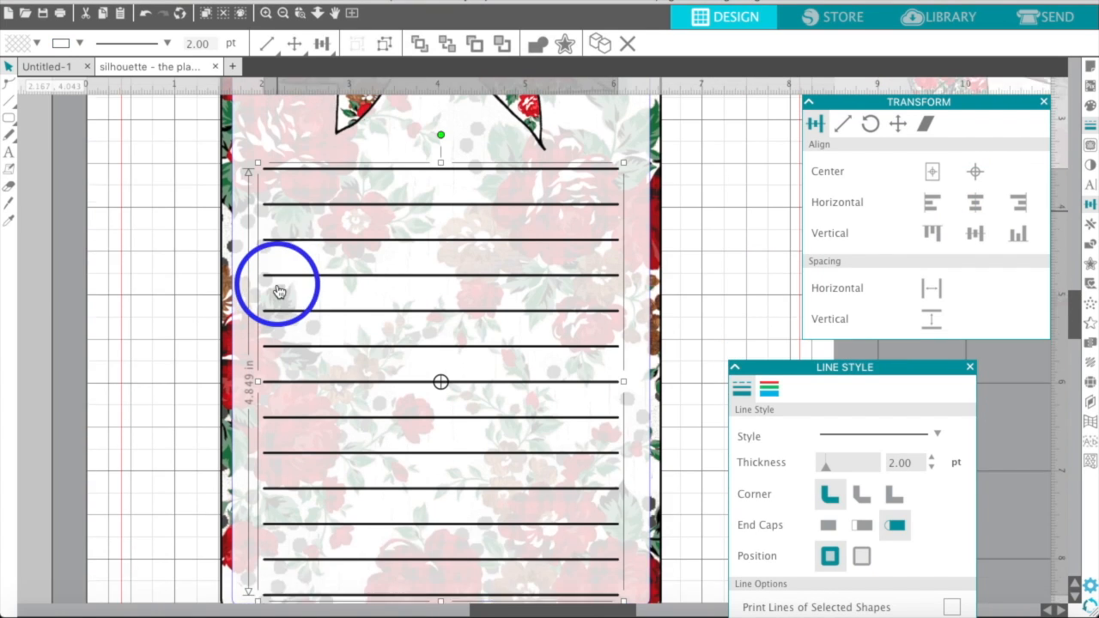
{"action": "scroll", "coordinate": [280, 290], "scroll_direction": "up", "scroll_amount": 2}
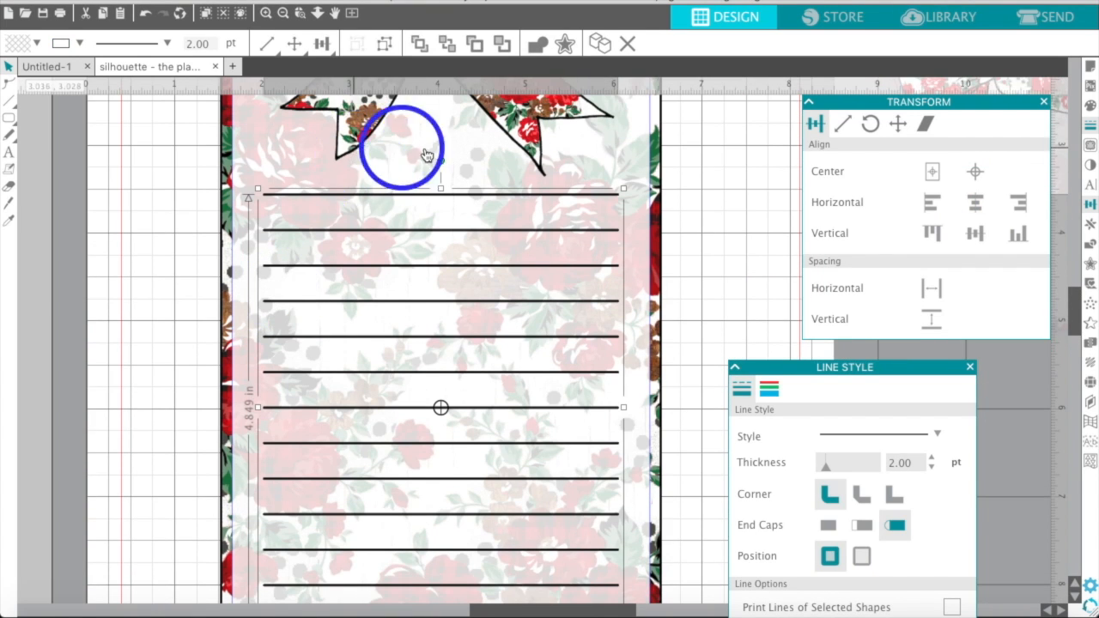
{"action": "left_click", "coordinate": [180, 254]}
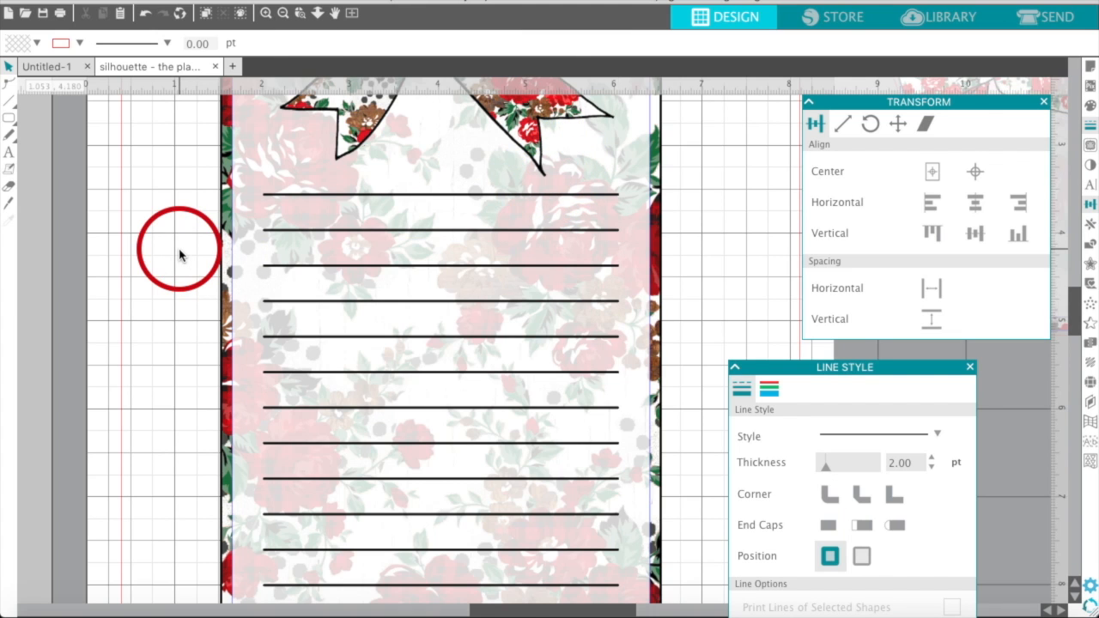
{"action": "left_click", "coordinate": [328, 194]}
{"action": "right_click", "coordinate": [327, 193]}
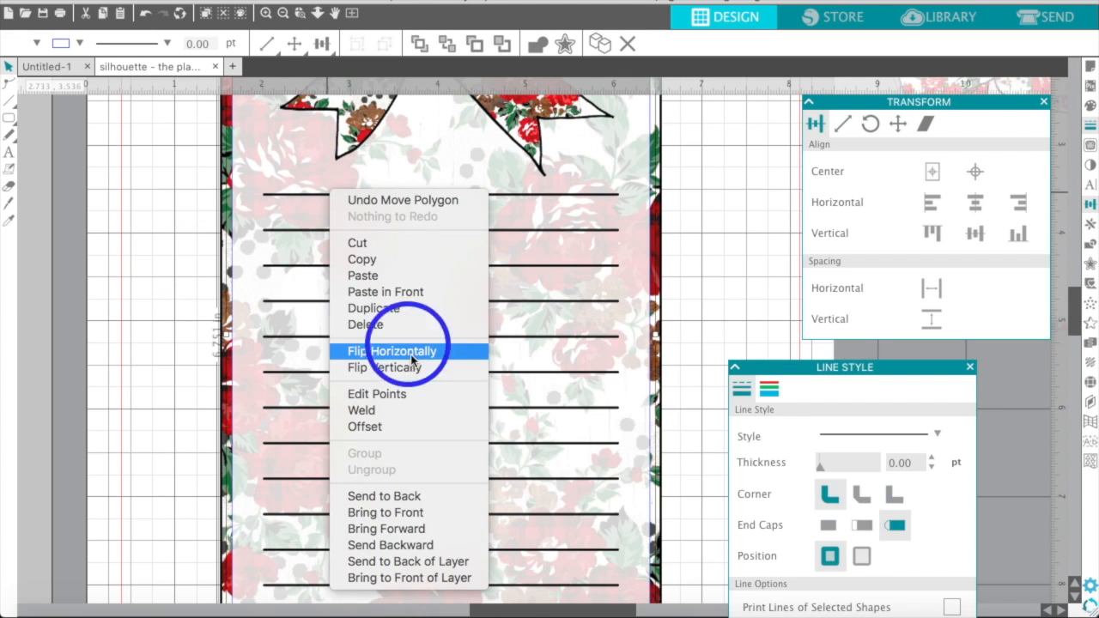
{"action": "left_click", "coordinate": [170, 402]}
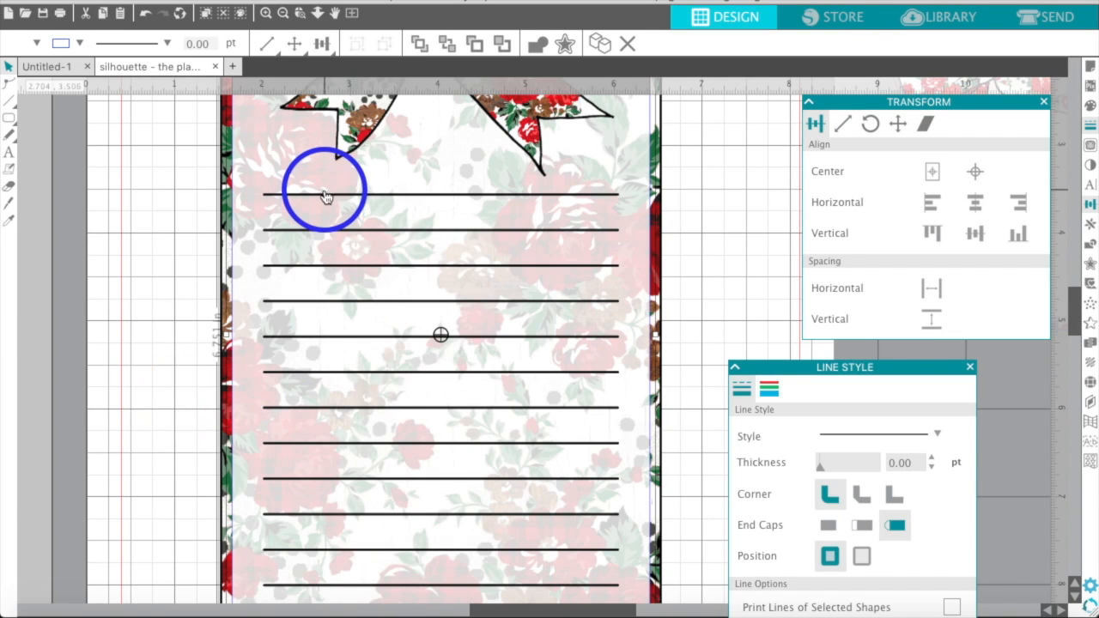
{"action": "left_click", "coordinate": [142, 268]}
{"action": "left_click", "coordinate": [306, 194]}
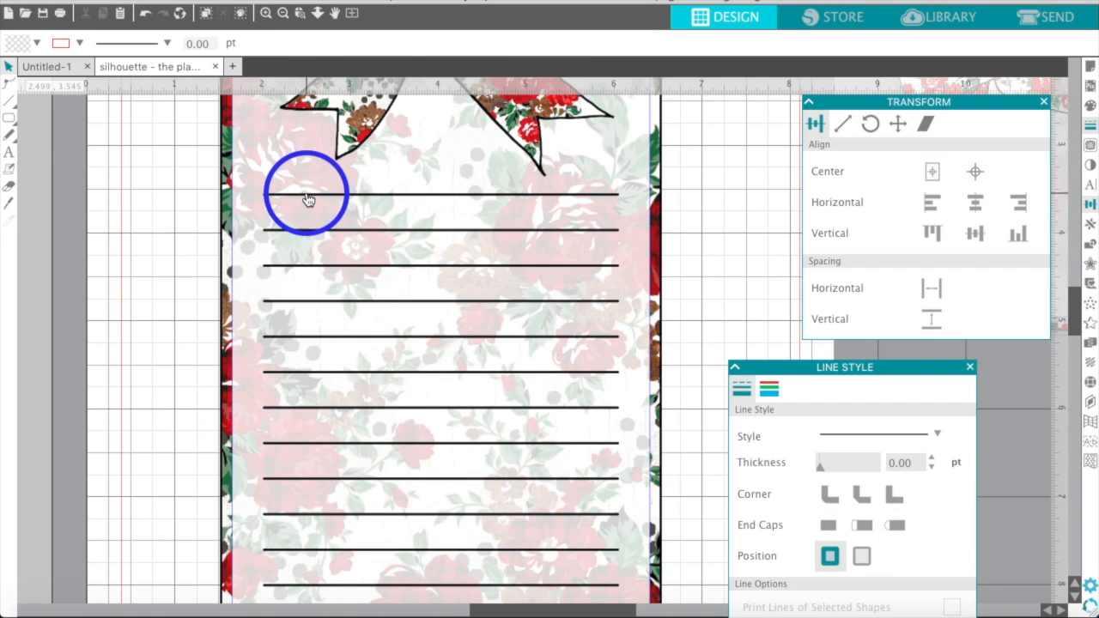
{"action": "left_click", "coordinate": [306, 203]}
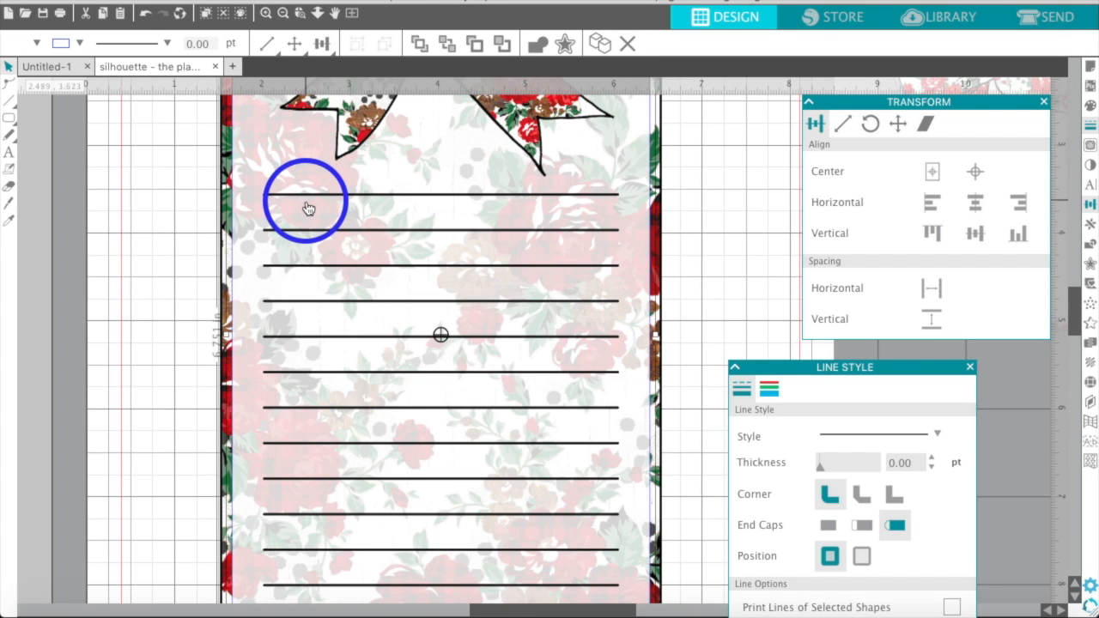
{"action": "left_click", "coordinate": [159, 206]}
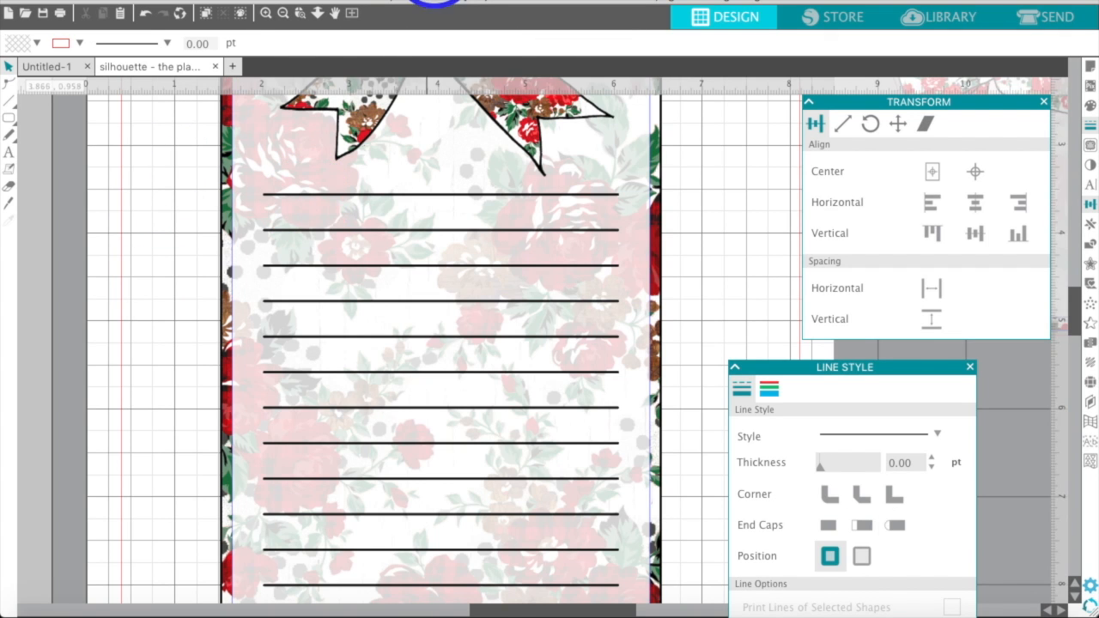
Ungroup the writing lines on the card so that each one is a separate object.
{"action": "left_click", "coordinate": [266, 15]}
{"action": "left_click", "coordinate": [227, 136]}
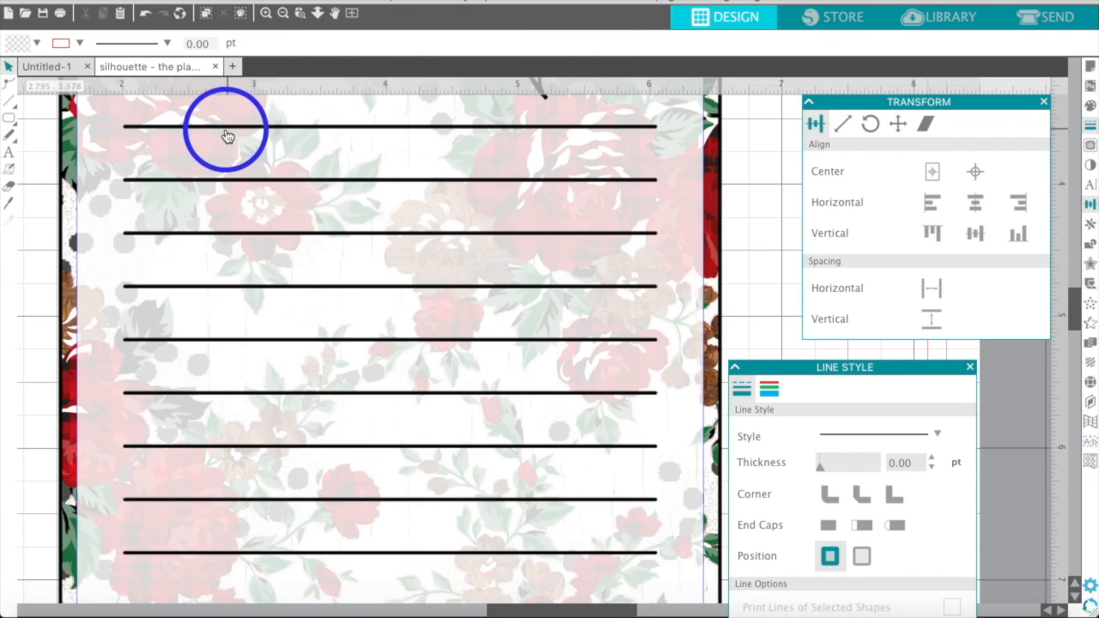
{"action": "right_click", "coordinate": [225, 131]}
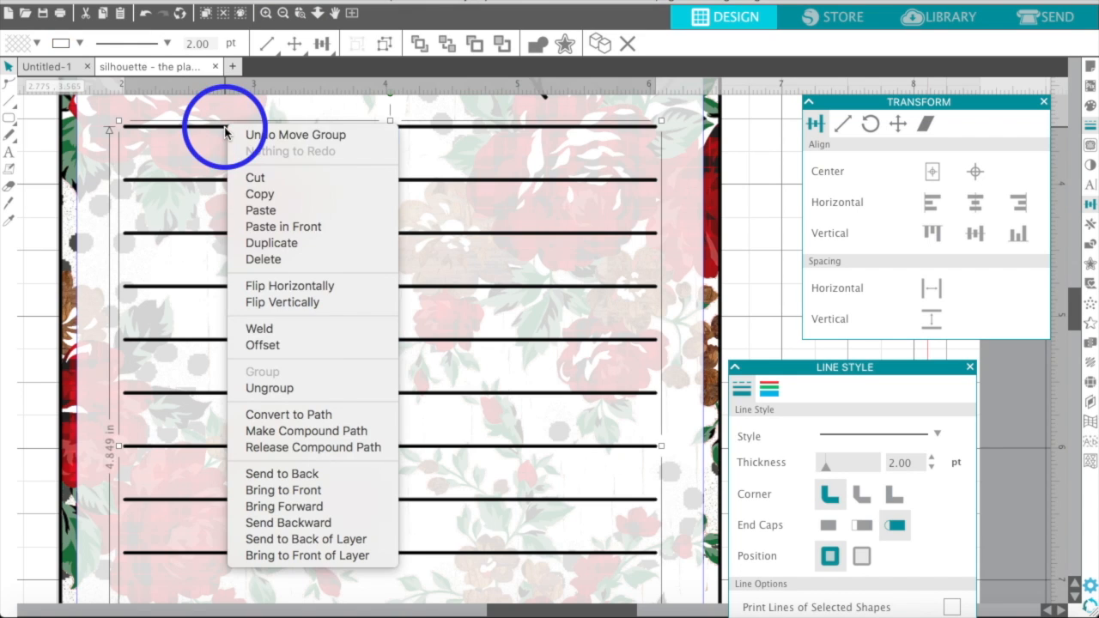
{"action": "left_click", "coordinate": [276, 387]}
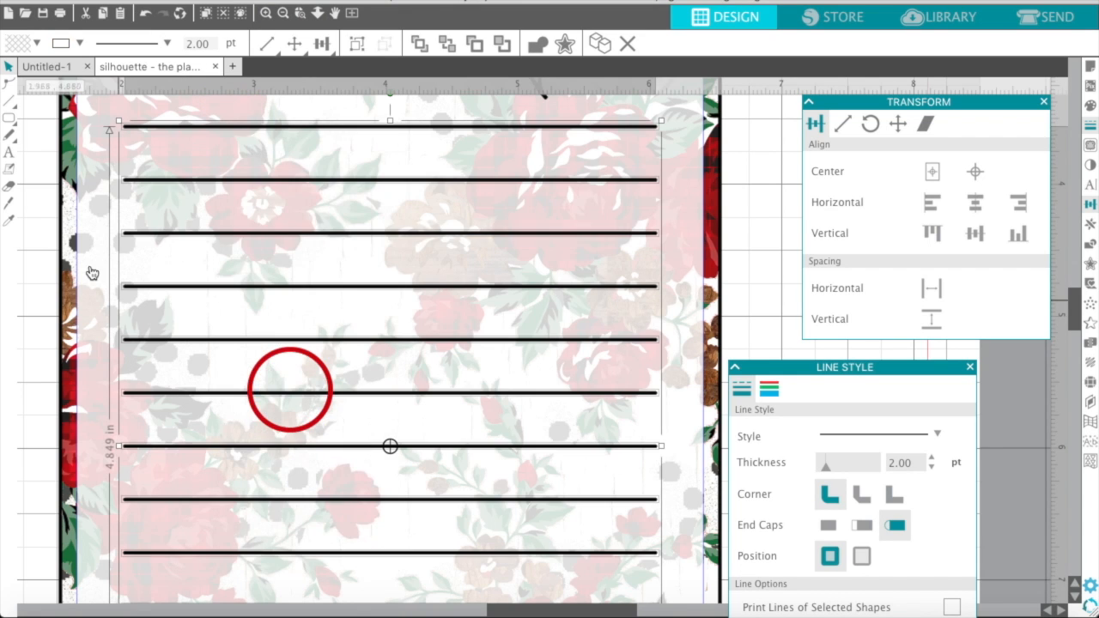
{"action": "left_click", "coordinate": [65, 239]}
Delete the topmost writing line just below the bow's tails.
{"action": "left_click", "coordinate": [140, 126]}
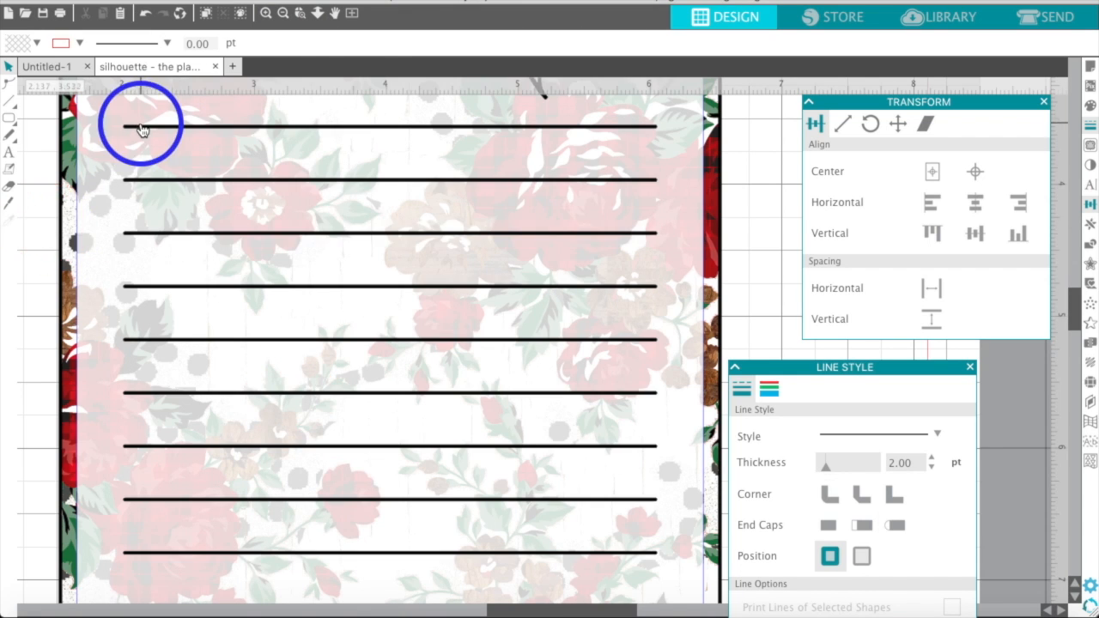
{"action": "left_click", "coordinate": [140, 127]}
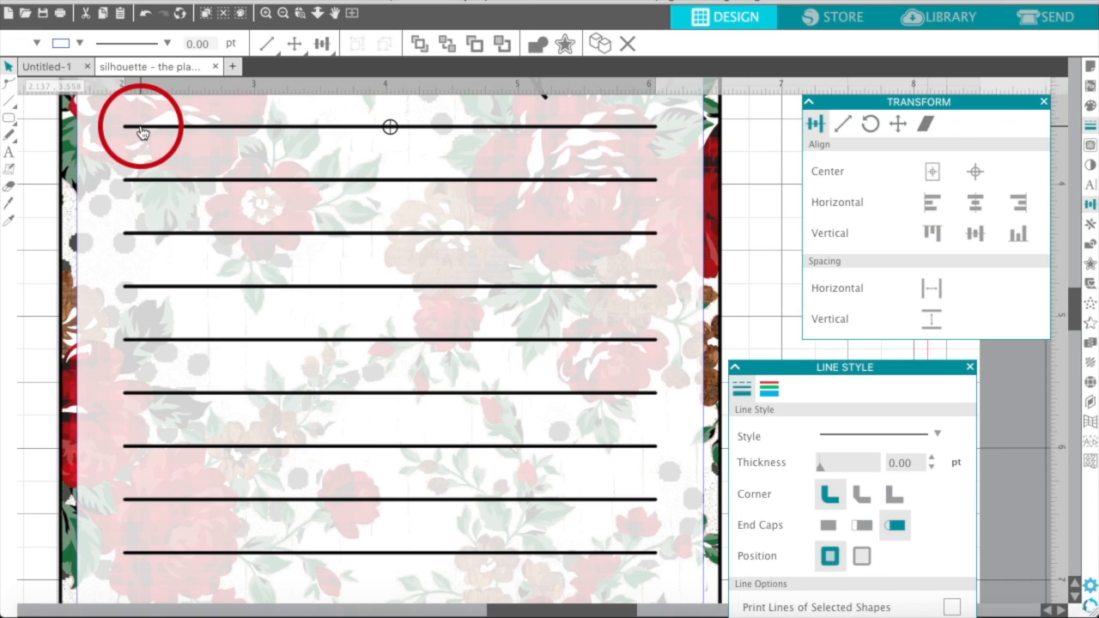
{"action": "key", "text": "Delete"}
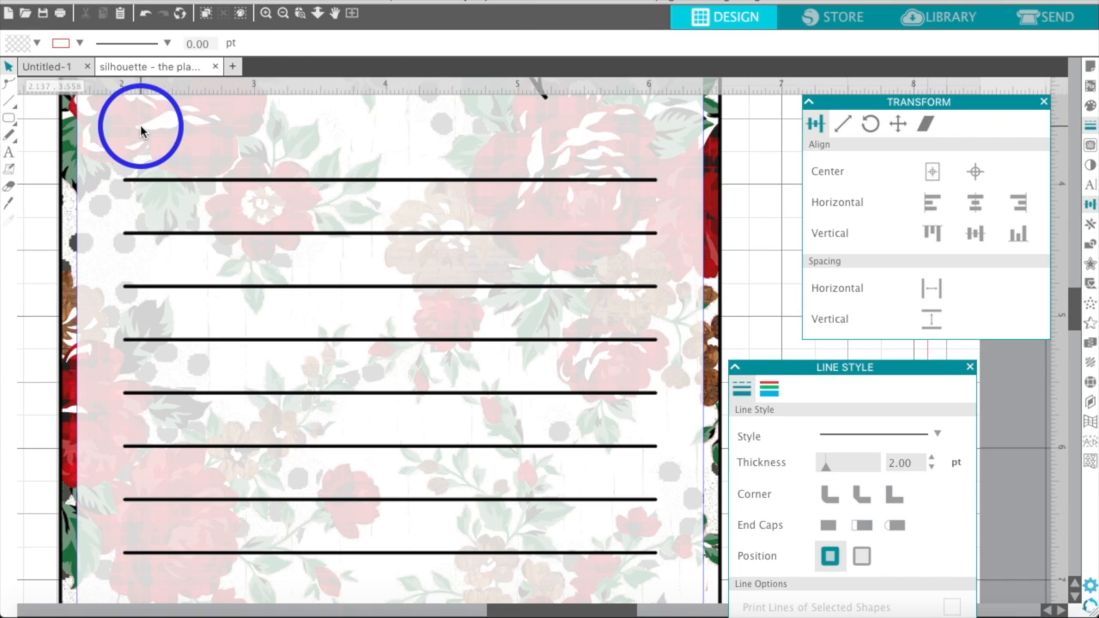
{"action": "left_click", "coordinate": [33, 159]}
{"action": "left_click", "coordinate": [284, 19]}
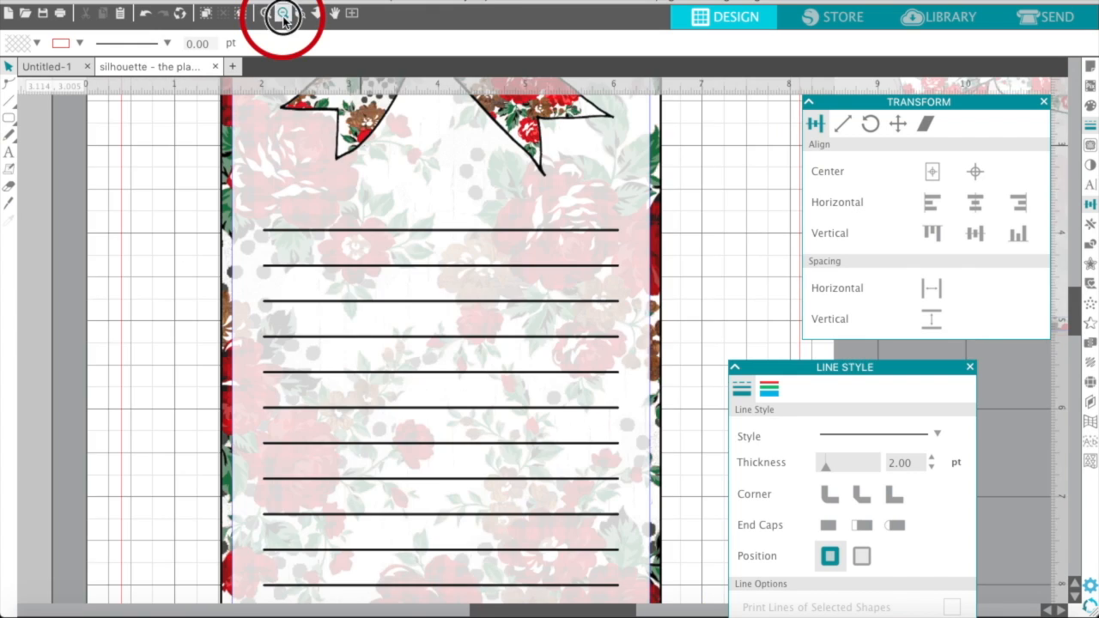
{"action": "left_click", "coordinate": [283, 14]}
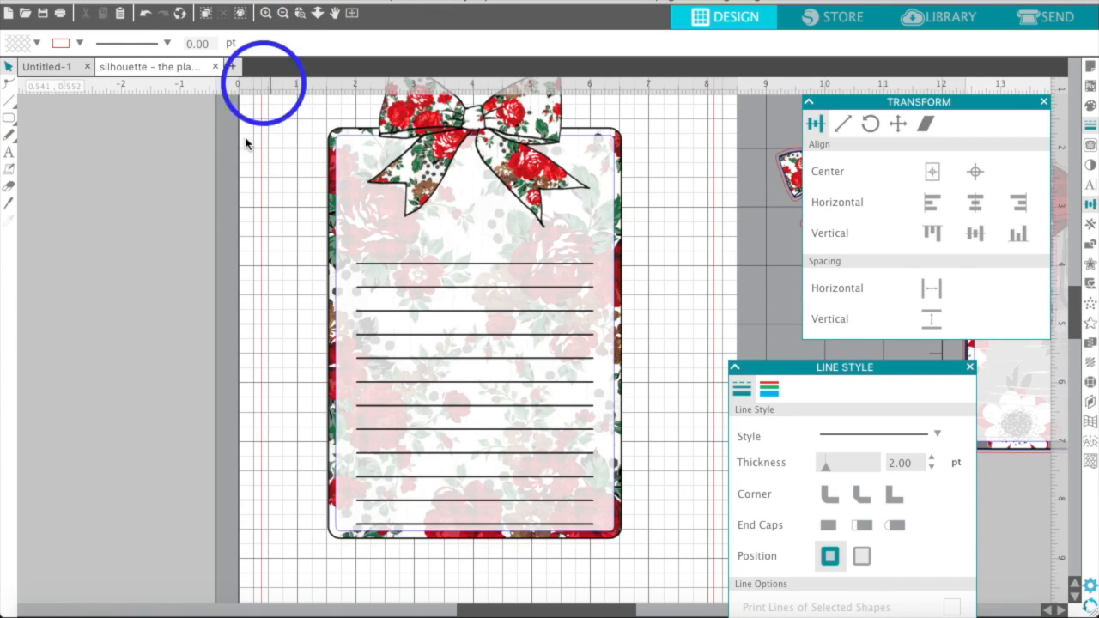
Set the fill transparency of the white panel over the card's floral background to 9%.
{"action": "left_click", "coordinate": [247, 255]}
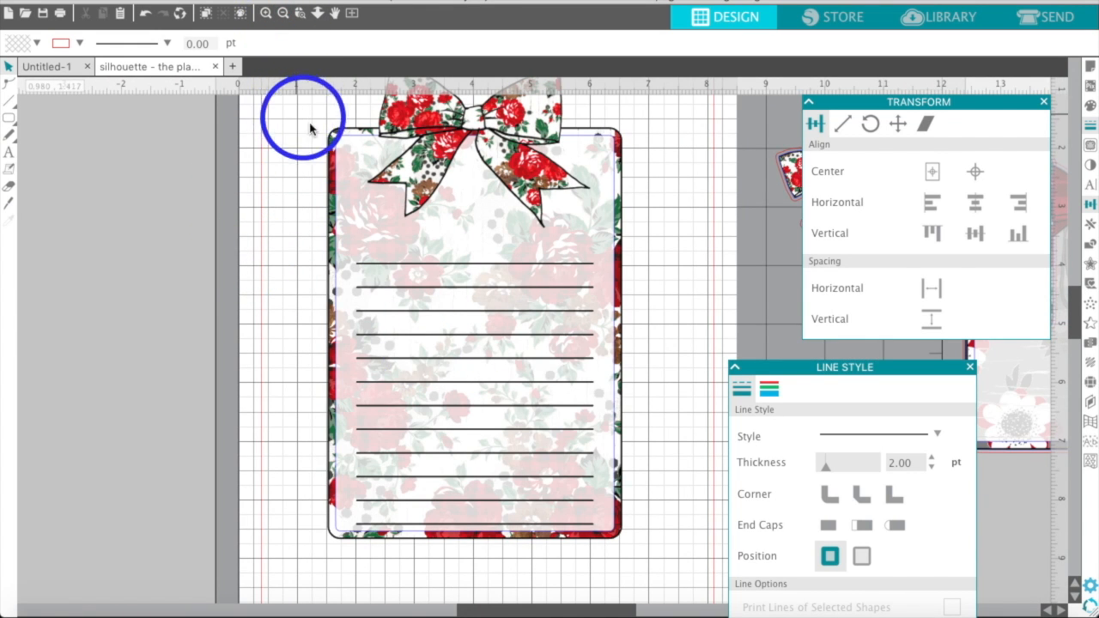
{"action": "left_click", "coordinate": [357, 201]}
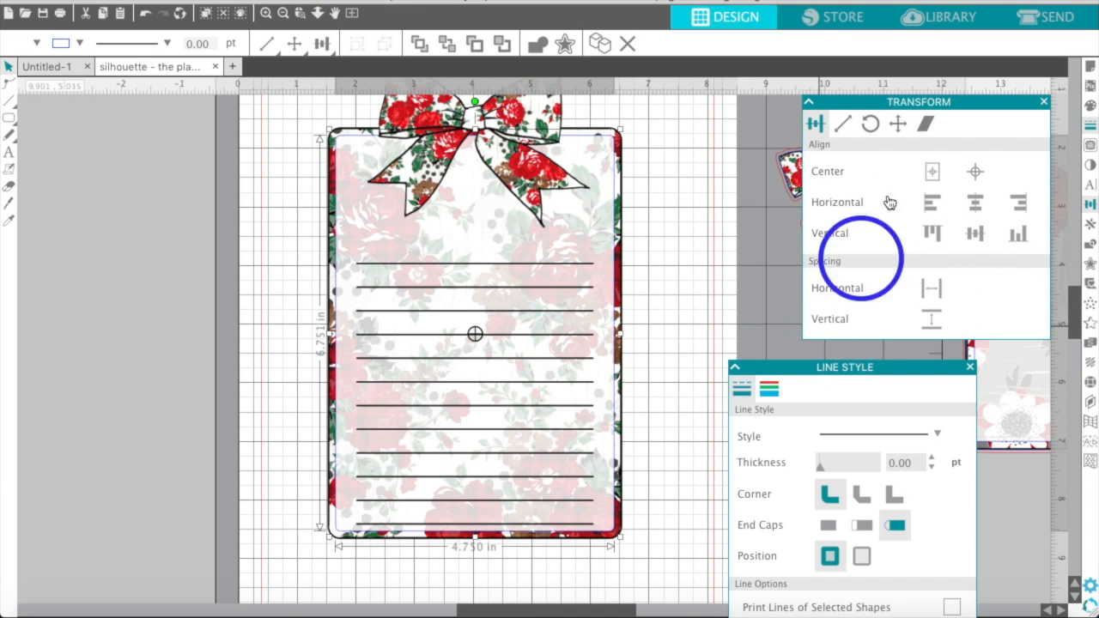
{"action": "left_click", "coordinate": [1088, 106]}
{"action": "left_click", "coordinate": [816, 124]}
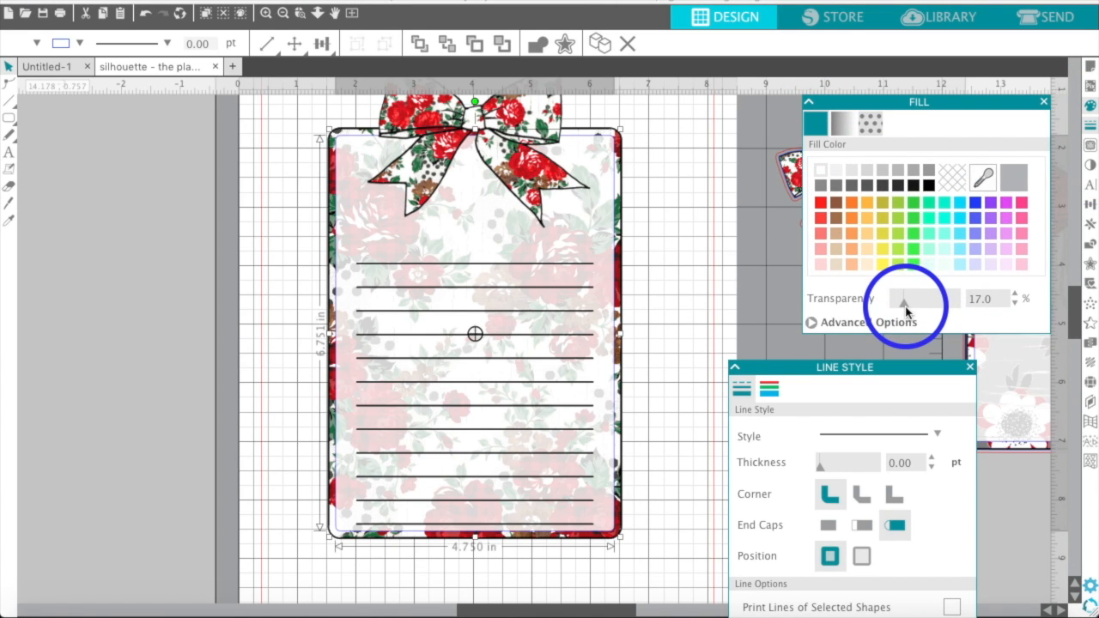
{"action": "mouse_move", "coordinate": [907, 311]}
{"action": "left_mouse_down"}
{"action": "mouse_move", "coordinate": [912, 300]}
{"action": "mouse_move", "coordinate": [898, 305]}
{"action": "left_mouse_up"}
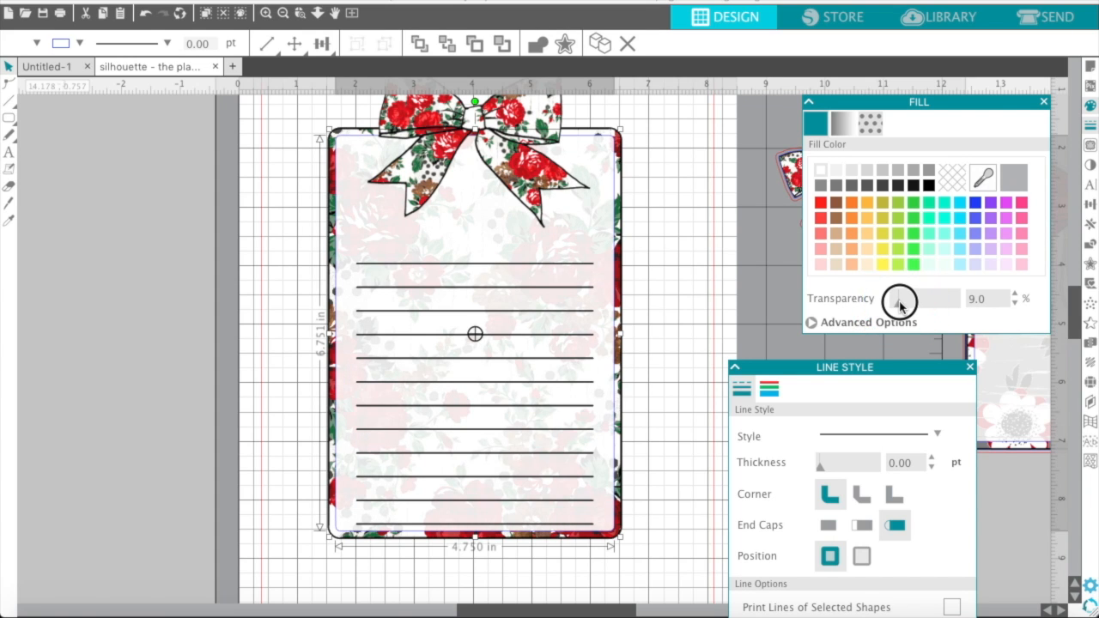
{"action": "left_click", "coordinate": [700, 288]}
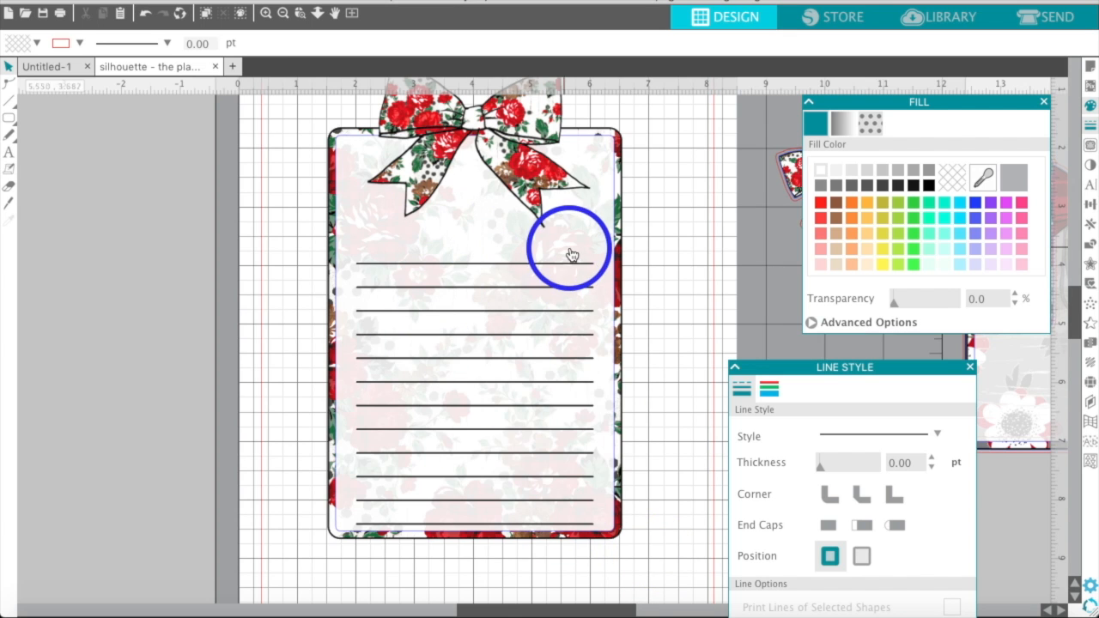
Group the bow, card, white panel and all writing lines into one object.
{"action": "left_click_drag", "start_coordinate": [662, 554], "coordinate": [380, 103]}
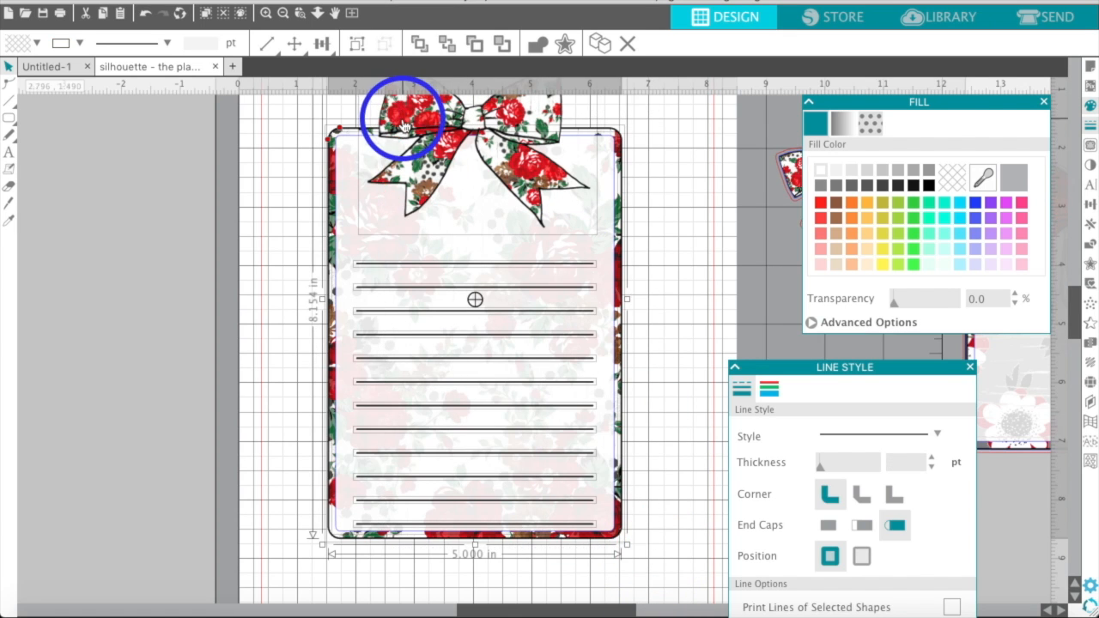
{"action": "right_click", "coordinate": [402, 123]}
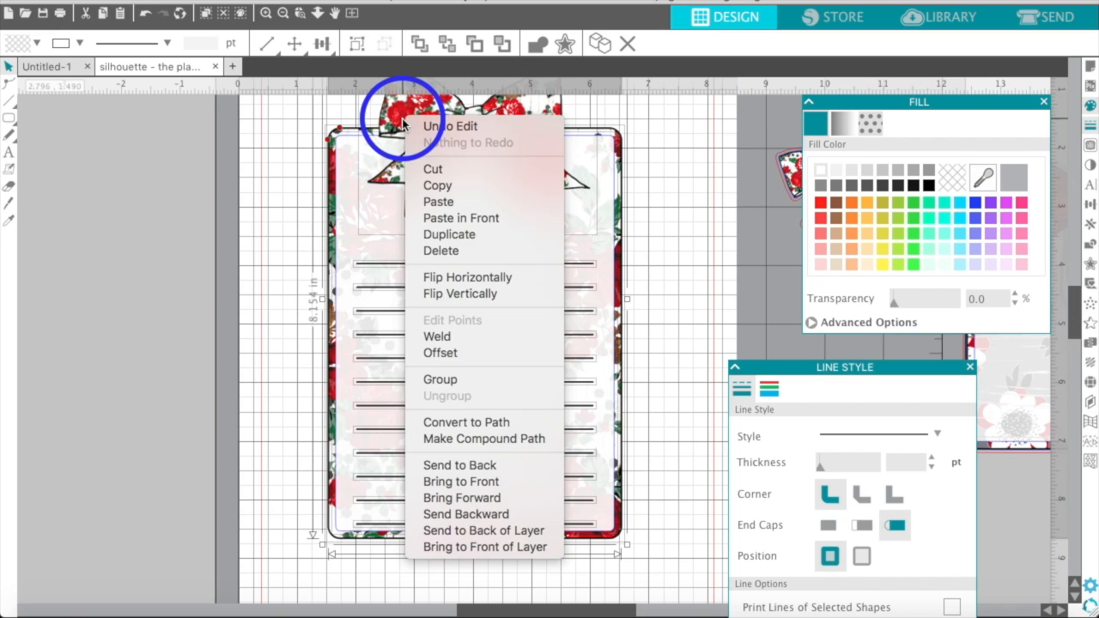
{"action": "left_click", "coordinate": [488, 379]}
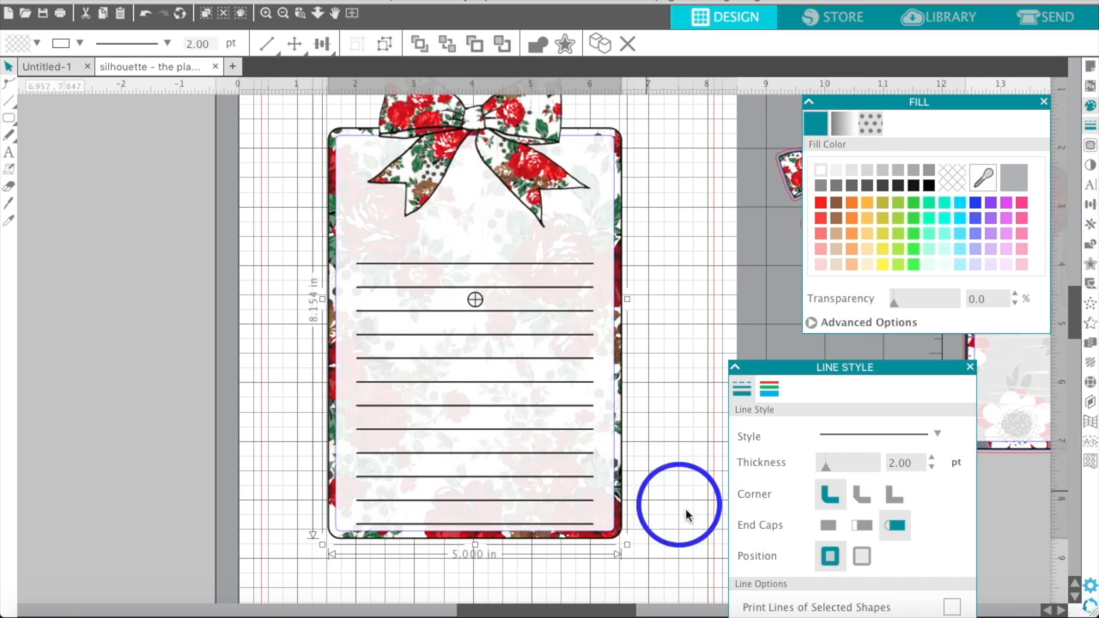
{"action": "left_click", "coordinate": [691, 526]}
Mark a trace area about 6.13 by 8.90 in around the whole card and bow, with the threshold at 100%.
{"action": "scroll", "coordinate": [363, 203], "scroll_direction": "up", "scroll_amount": 3}
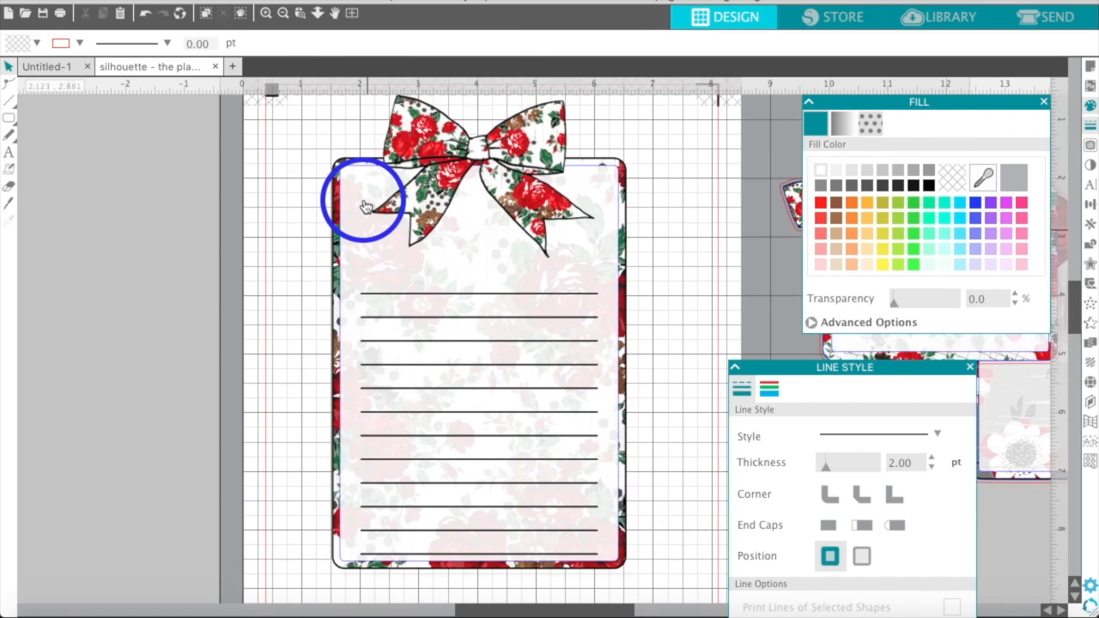
{"action": "left_click", "coordinate": [275, 16]}
{"action": "left_click", "coordinate": [275, 16]}
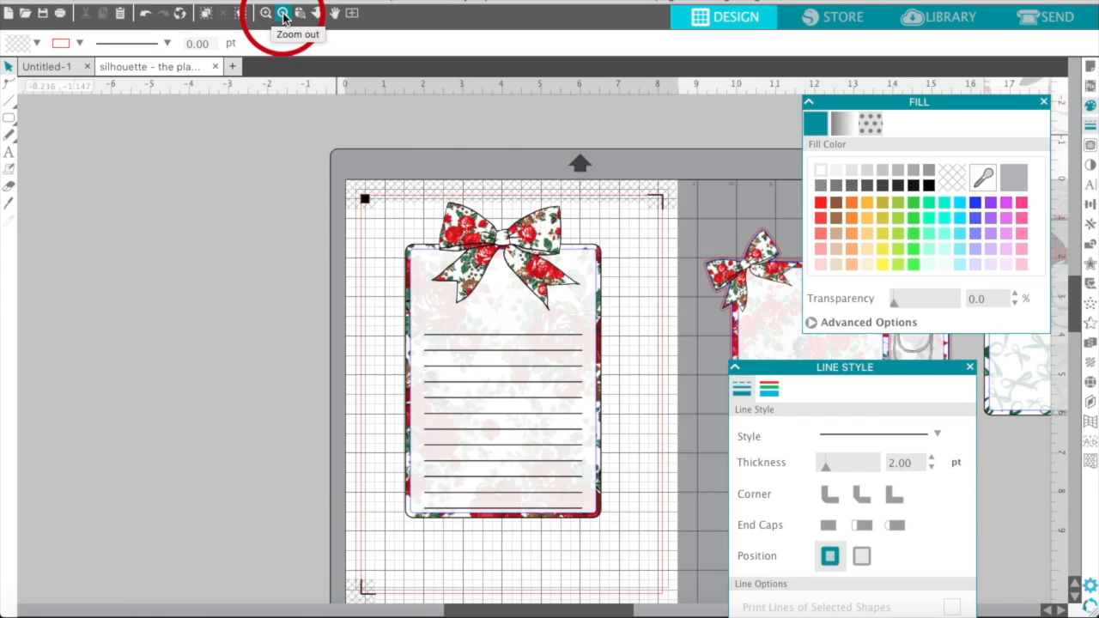
{"action": "left_click", "coordinate": [276, 17]}
{"action": "left_click_drag", "start_coordinate": [481, 270], "coordinate": [482, 286]}
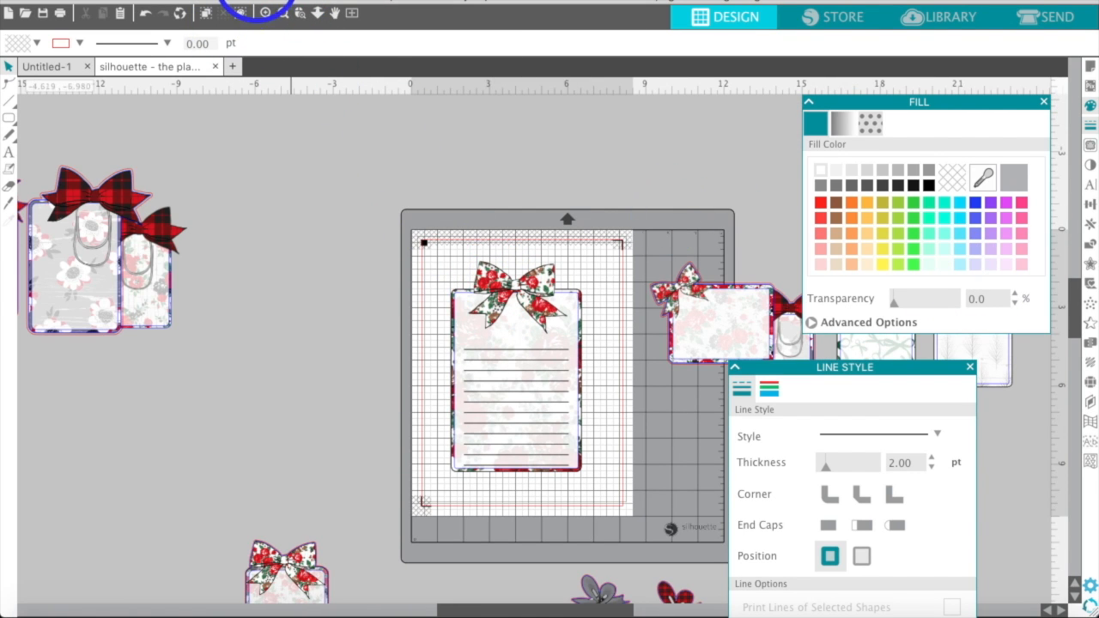
{"action": "left_click", "coordinate": [257, 3]}
{"action": "left_click", "coordinate": [275, 117]}
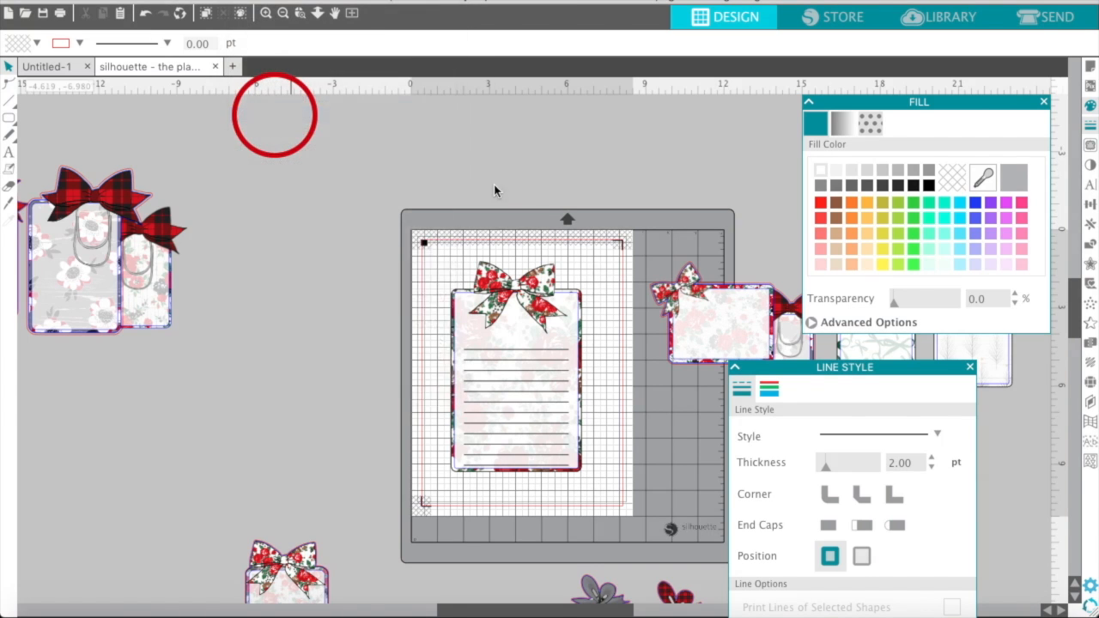
{"action": "left_click", "coordinate": [1090, 148]}
{"action": "left_click", "coordinate": [863, 183]}
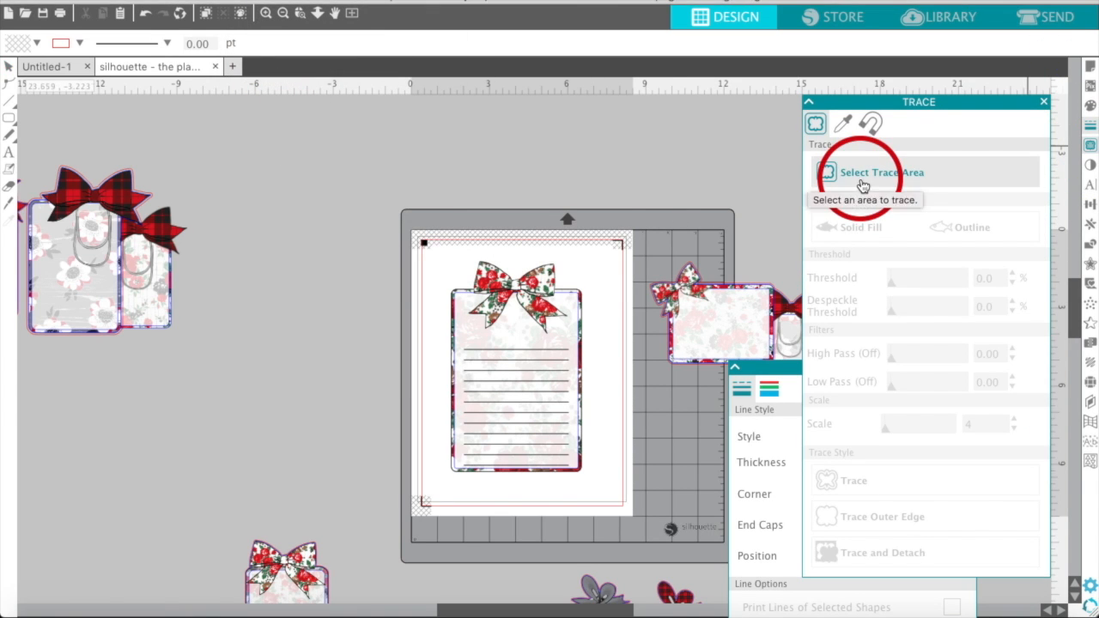
{"action": "left_click", "coordinate": [440, 258]}
{"action": "left_click_drag", "start_coordinate": [453, 257], "coordinate": [601, 493]}
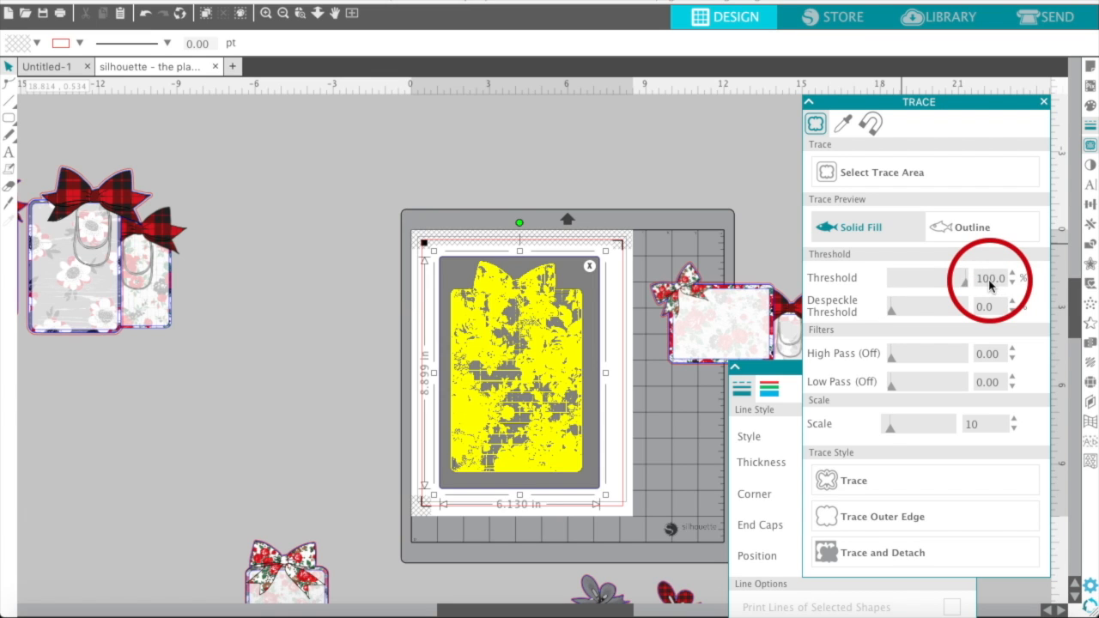
Trace the outer edge of the card and bow, and make the traced outline blue.
{"action": "left_click", "coordinate": [869, 519]}
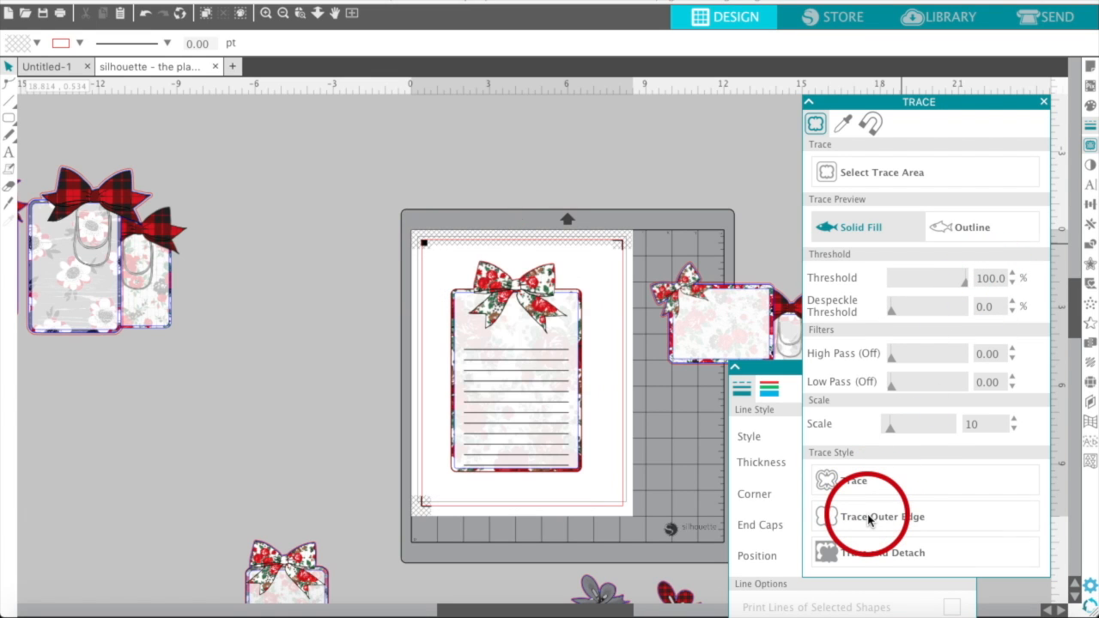
{"action": "left_click", "coordinate": [547, 269]}
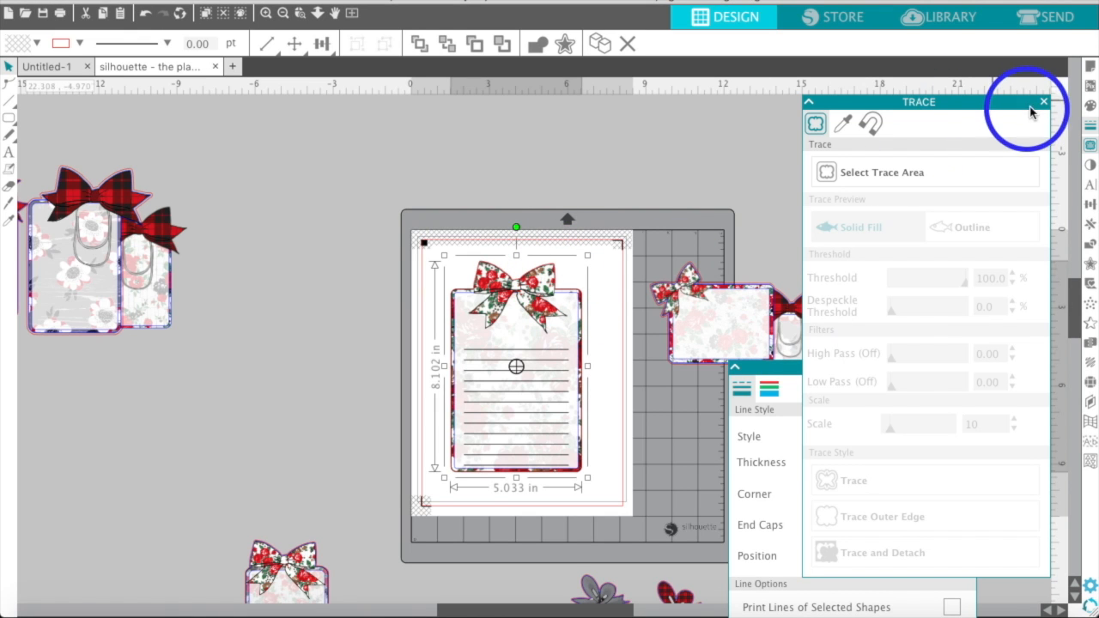
{"action": "left_click", "coordinate": [1044, 104]}
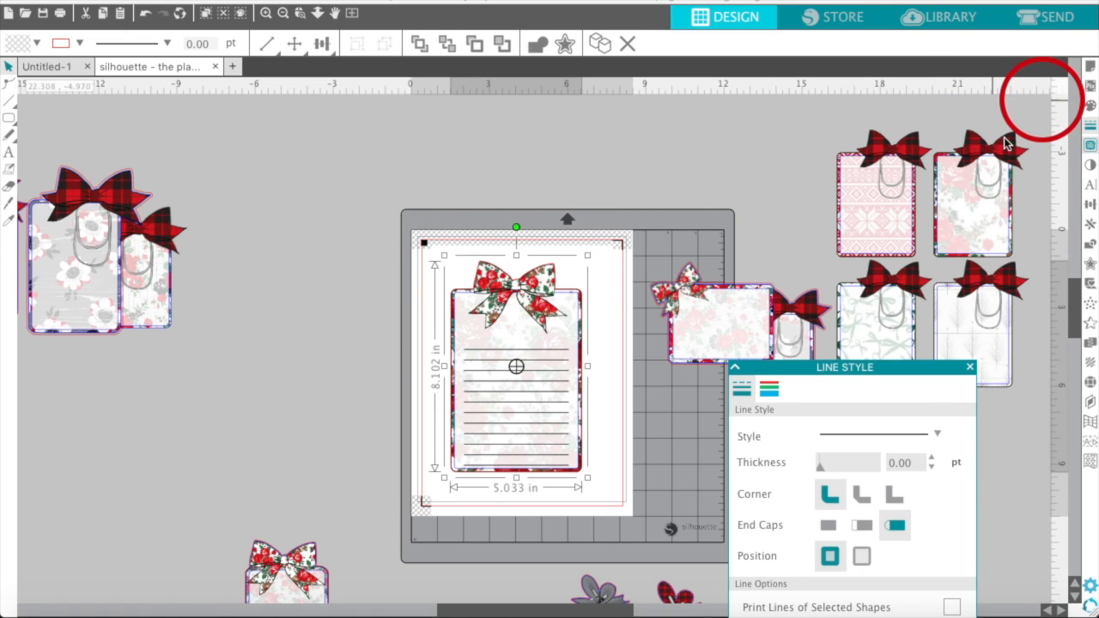
{"action": "left_click", "coordinate": [769, 390]}
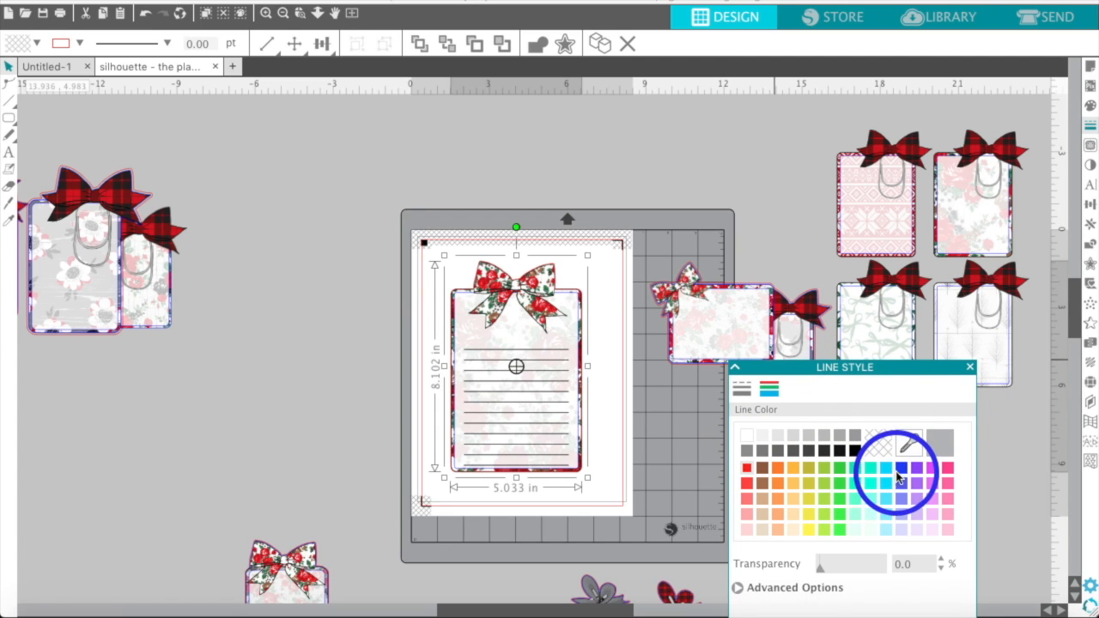
Offset the traced outline outward by 0.125 in with rounded corners, and color the offset line red.
{"action": "left_click", "coordinate": [1089, 267]}
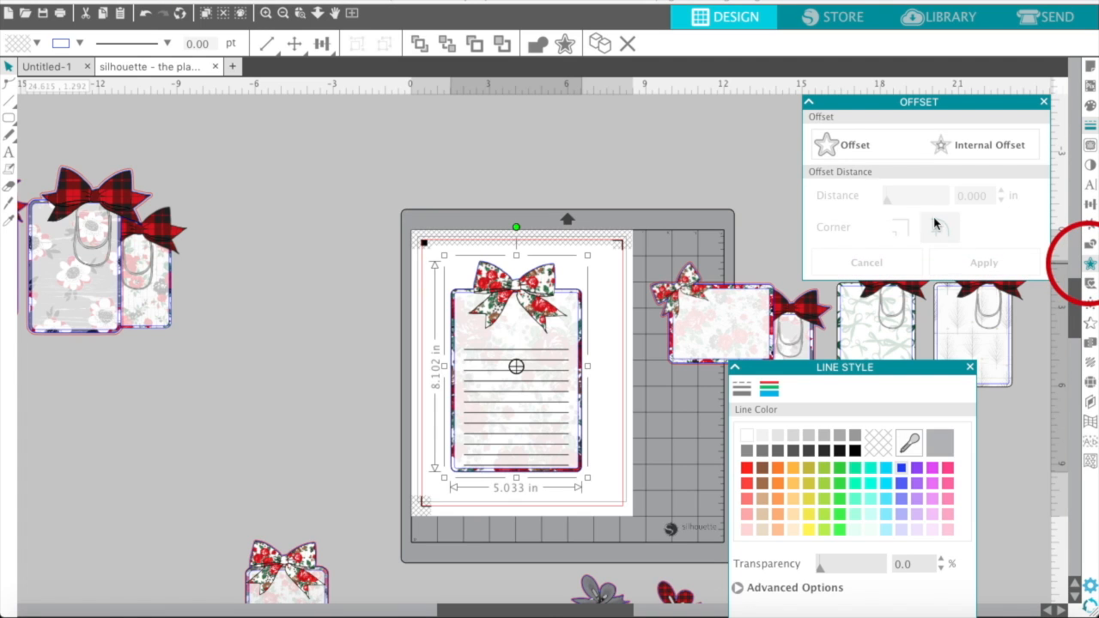
{"action": "left_click", "coordinate": [861, 154]}
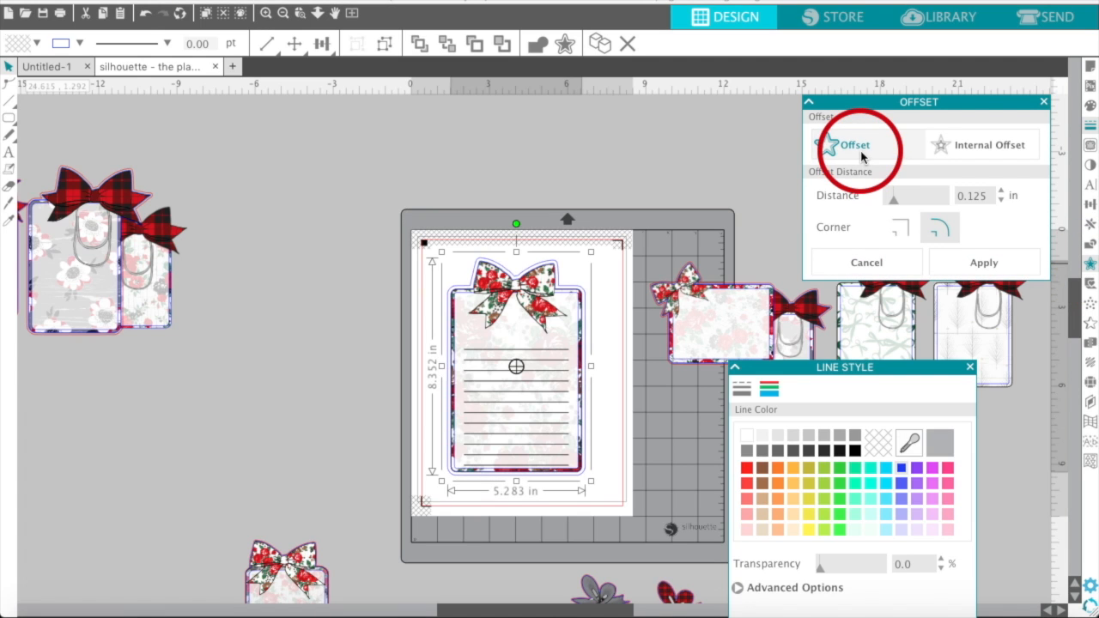
{"action": "left_click", "coordinate": [960, 269]}
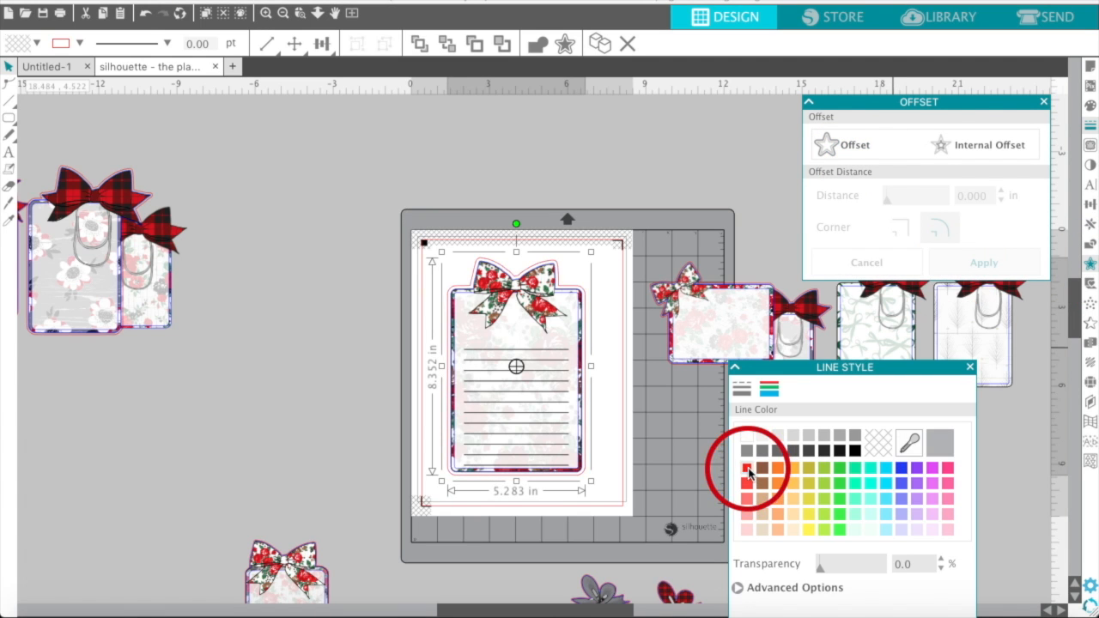
Group the card with its traced and offset outlines, and move the group off the page to its left.
{"action": "left_click", "coordinate": [445, 241]}
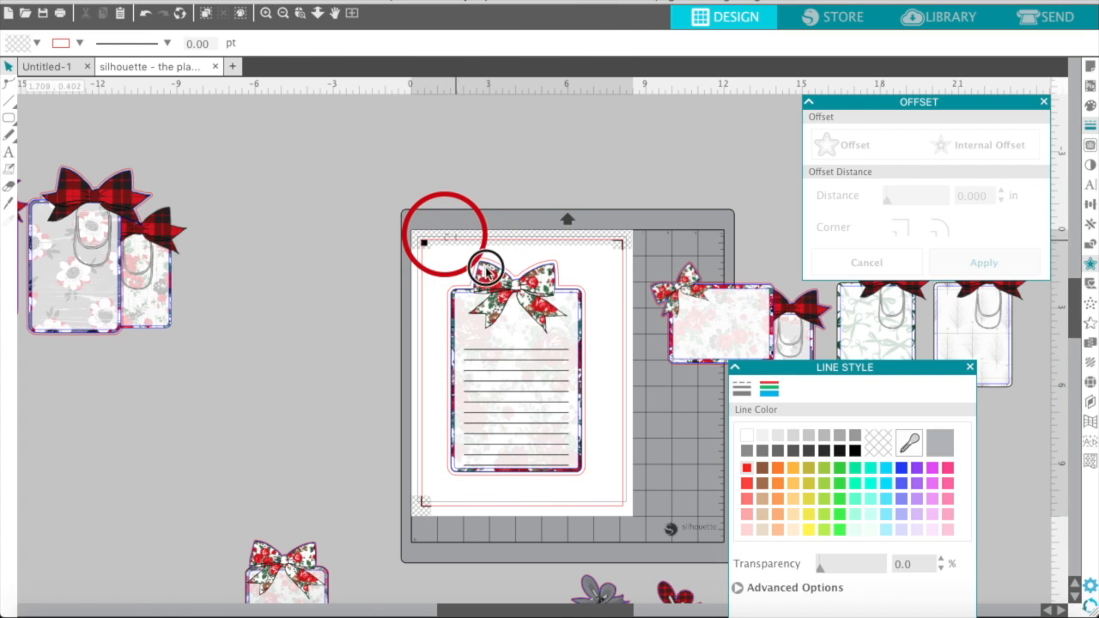
{"action": "left_click", "coordinate": [540, 355]}
{"action": "right_click", "coordinate": [540, 356]}
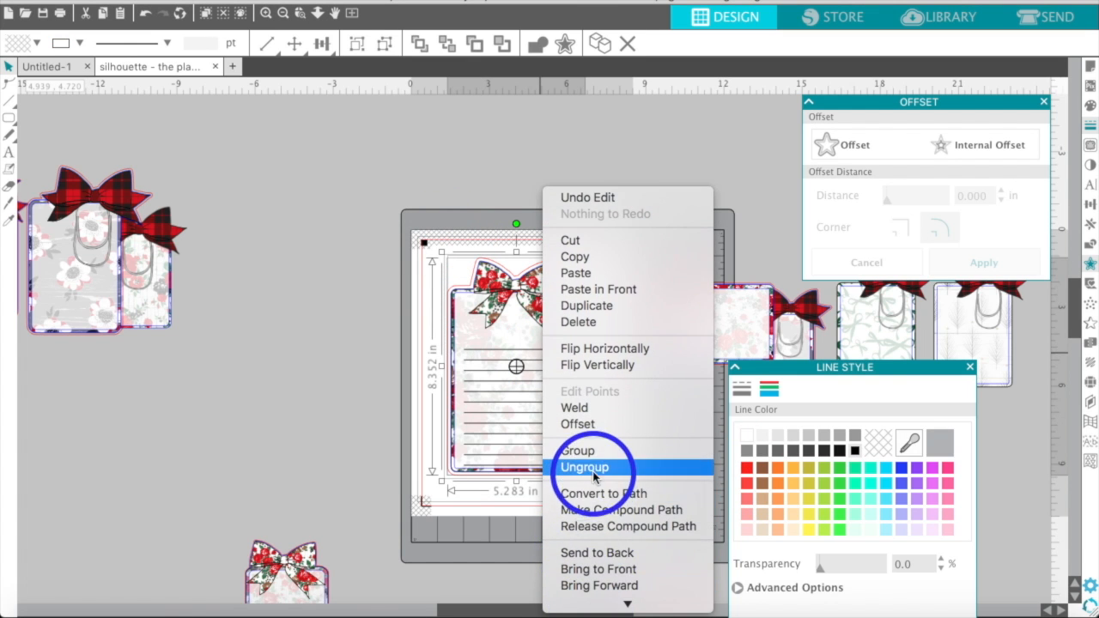
{"action": "left_click", "coordinate": [595, 454]}
{"action": "left_click_drag", "start_coordinate": [545, 316], "coordinate": [327, 256]}
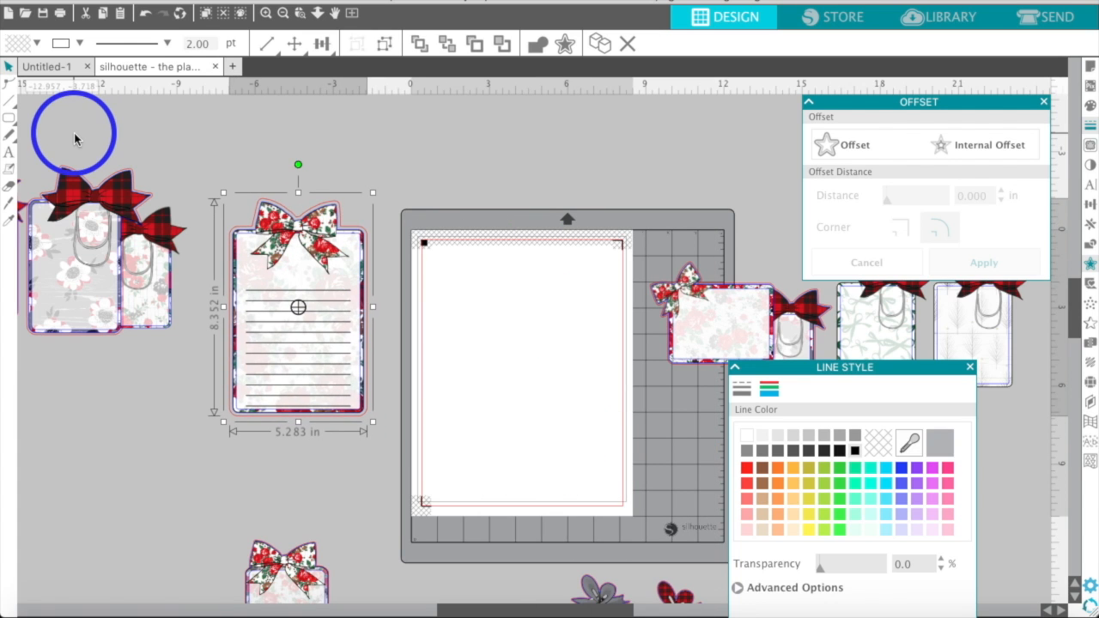
Move the finished card and the plaid-bow cards left of the page down the workspace, below the page's level.
{"action": "left_click_drag", "start_coordinate": [91, 134], "coordinate": [290, 420]}
{"action": "left_click_drag", "start_coordinate": [270, 338], "coordinate": [148, 617]}
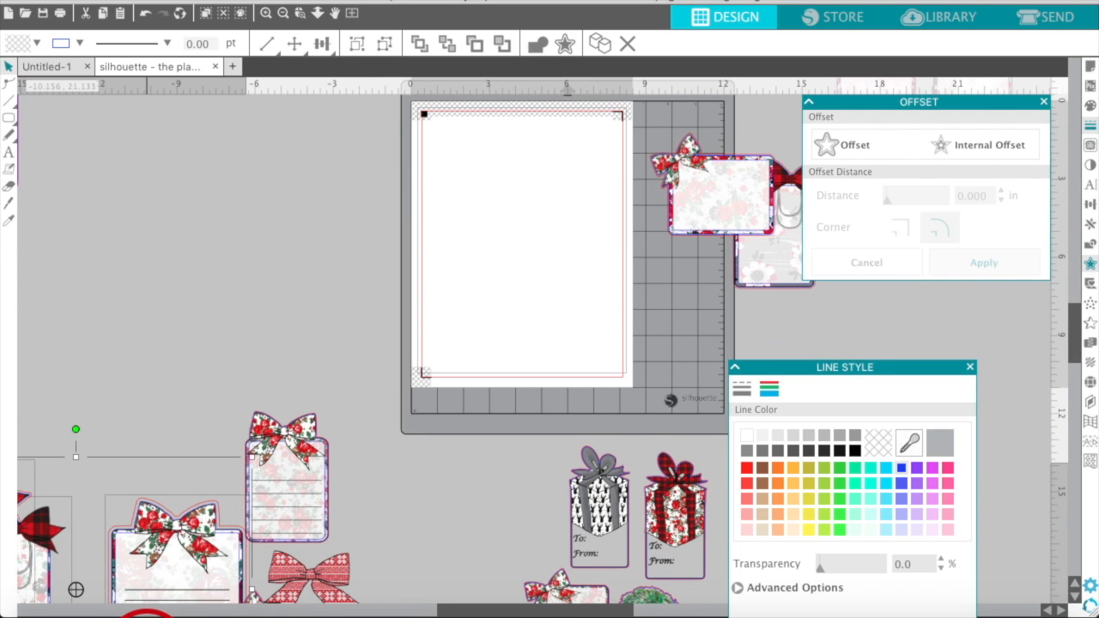
{"action": "scroll", "coordinate": [257, 362], "scroll_direction": "up", "scroll_amount": 5}
{"action": "scroll", "coordinate": [257, 362], "scroll_direction": "left", "scroll_amount": 2}
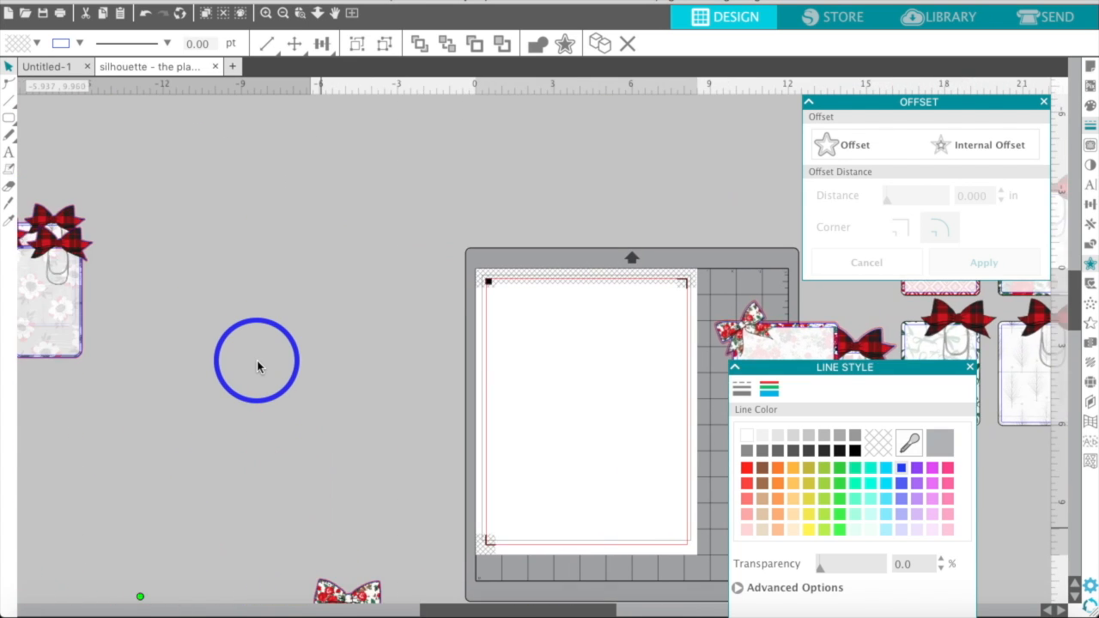
{"action": "scroll", "coordinate": [257, 360], "scroll_direction": "left", "scroll_amount": 1}
{"action": "left_click", "coordinate": [43, 163]}
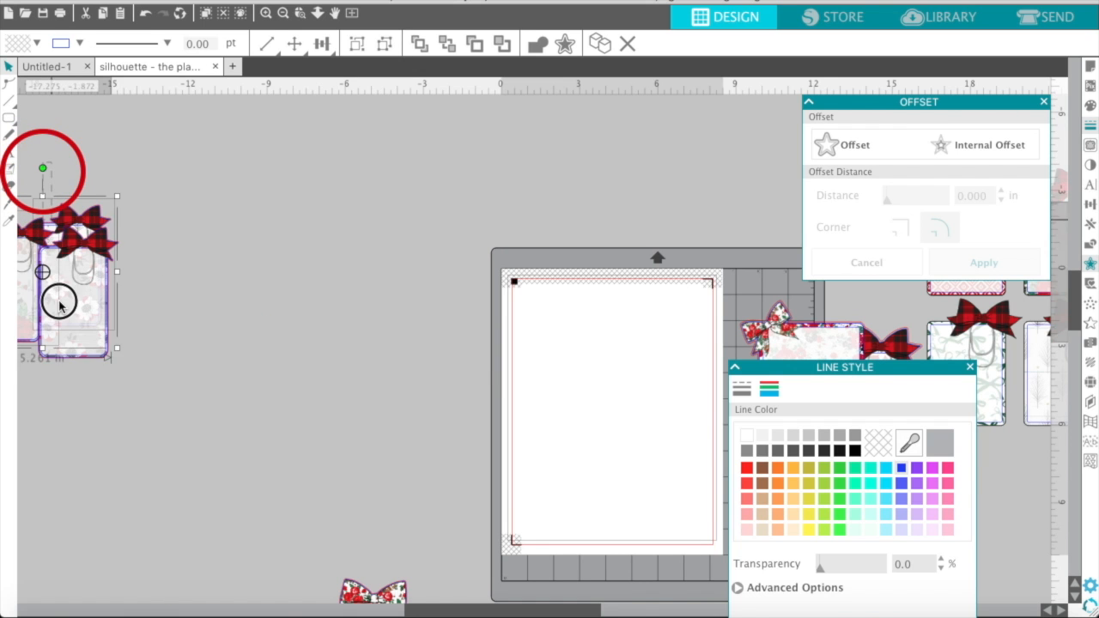
{"action": "left_click_drag", "start_coordinate": [61, 315], "coordinate": [109, 615]}
Delete all the bow-topped cards on the right side of the page.
{"action": "scroll", "coordinate": [230, 378], "scroll_direction": "right", "scroll_amount": 2}
{"action": "scroll", "coordinate": [231, 378], "scroll_direction": "up", "scroll_amount": 1}
{"action": "scroll", "coordinate": [230, 378], "scroll_direction": "right", "scroll_amount": 10}
{"action": "scroll", "coordinate": [230, 377], "scroll_direction": "up", "scroll_amount": 6}
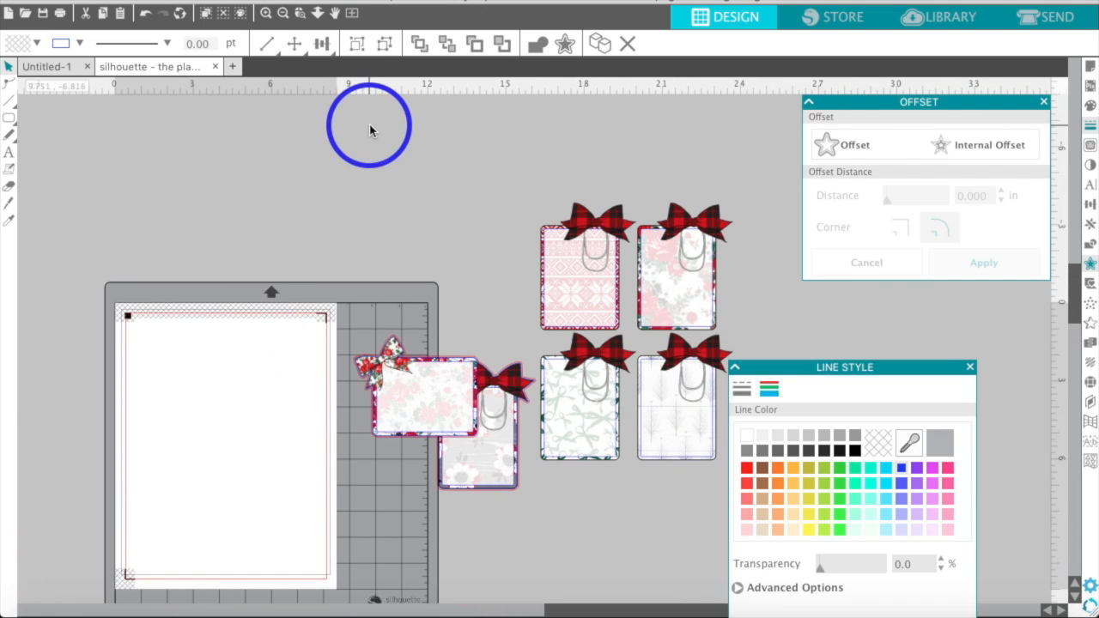
{"action": "left_click_drag", "start_coordinate": [370, 124], "coordinate": [685, 419]}
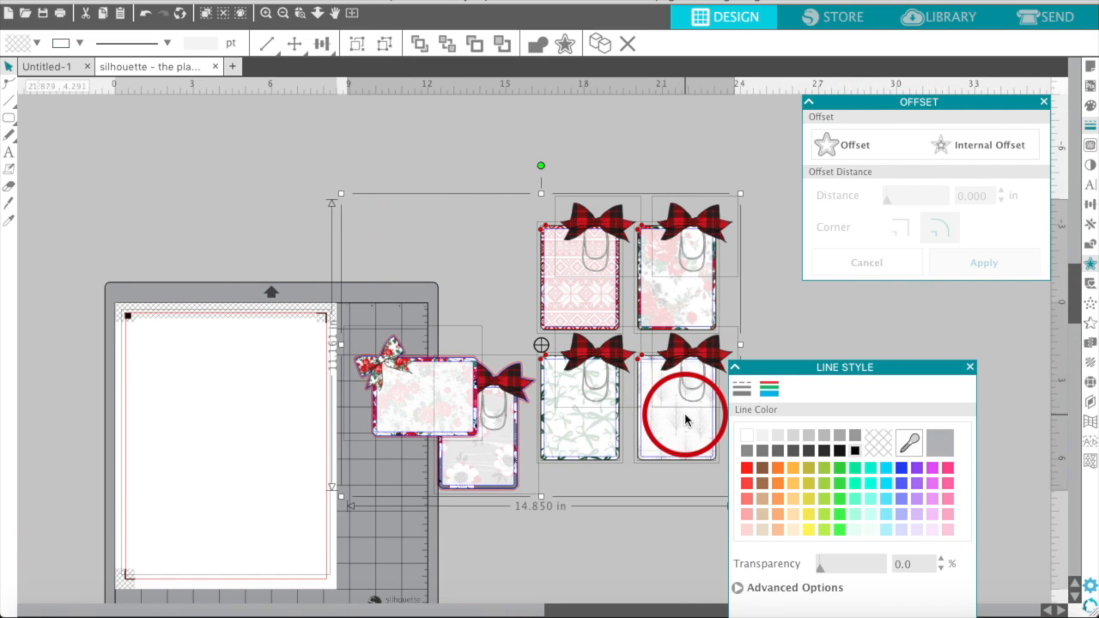
{"action": "key", "text": "Delete"}
Move the gift tags, bow card and wreath design from below the page to the empty area on its left.
{"action": "scroll", "coordinate": [685, 413], "scroll_direction": "down", "scroll_amount": 10}
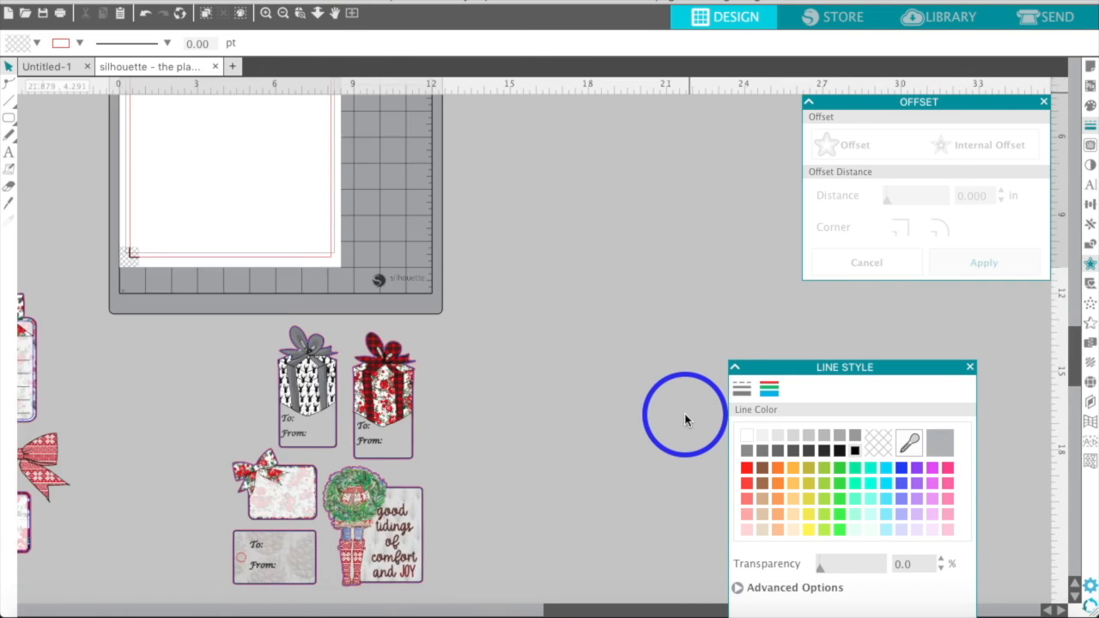
{"action": "mouse_move", "coordinate": [487, 542]}
{"action": "left_mouse_down"}
{"action": "mouse_move", "coordinate": [336, 392]}
{"action": "mouse_move", "coordinate": [268, 289]}
{"action": "mouse_move", "coordinate": [68, 78]}
{"action": "mouse_move", "coordinate": [52, 89]}
{"action": "mouse_move", "coordinate": [17, 38]}
{"action": "mouse_move", "coordinate": [68, 124]}
{"action": "left_mouse_up"}
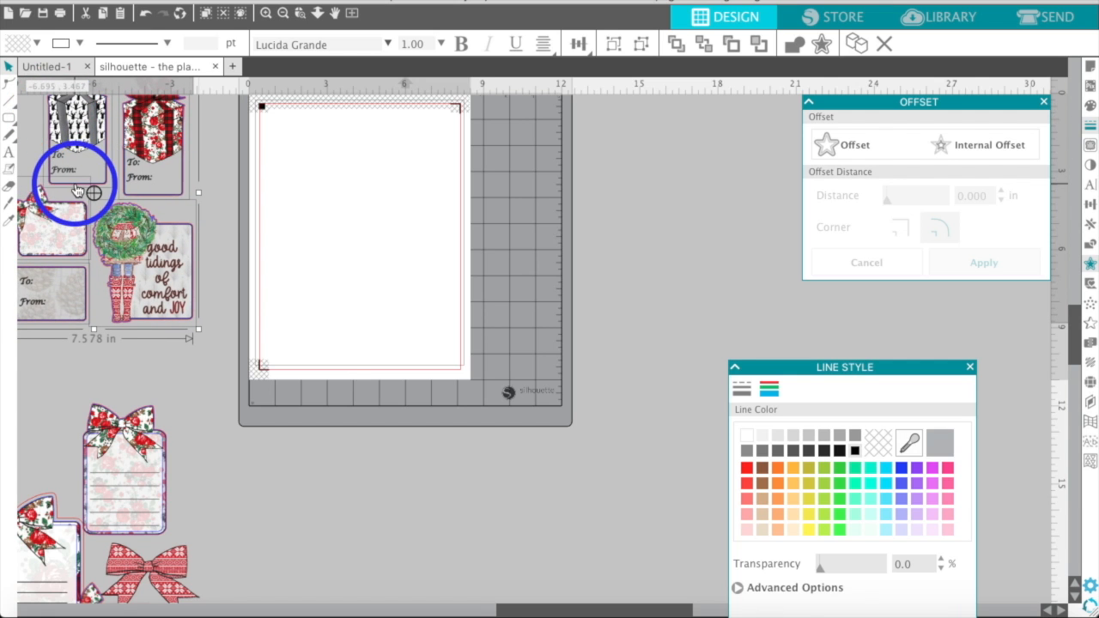
{"action": "scroll", "coordinate": [76, 190], "scroll_direction": "left", "scroll_amount": 5}
{"action": "right_click", "coordinate": [34, 223]}
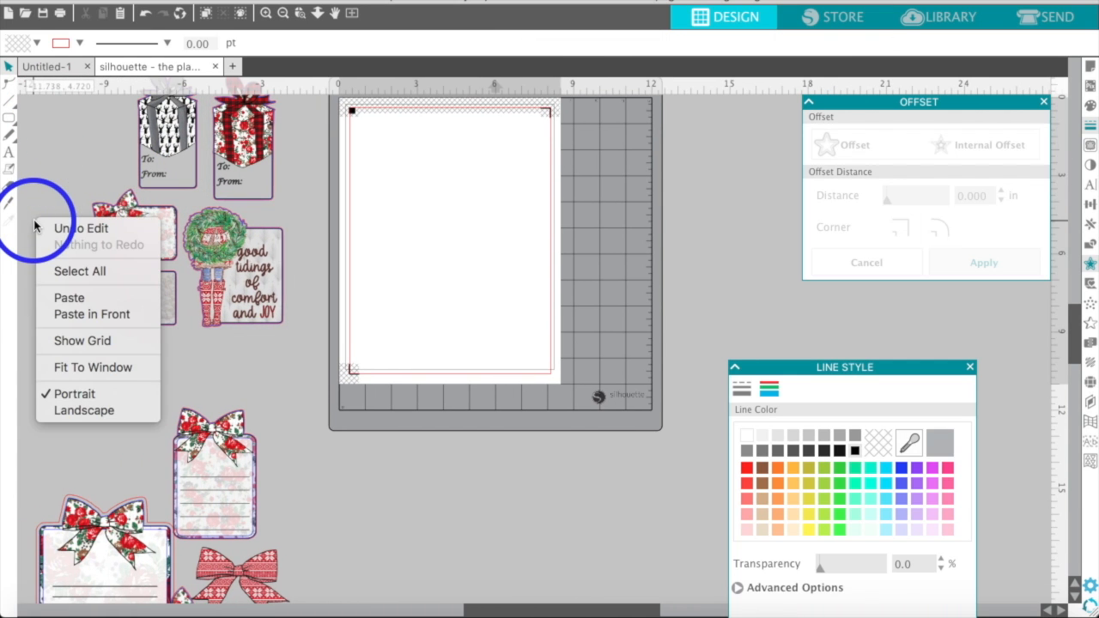
{"action": "left_click", "coordinate": [36, 177]}
{"action": "scroll", "coordinate": [36, 177], "scroll_direction": "up", "scroll_amount": 4}
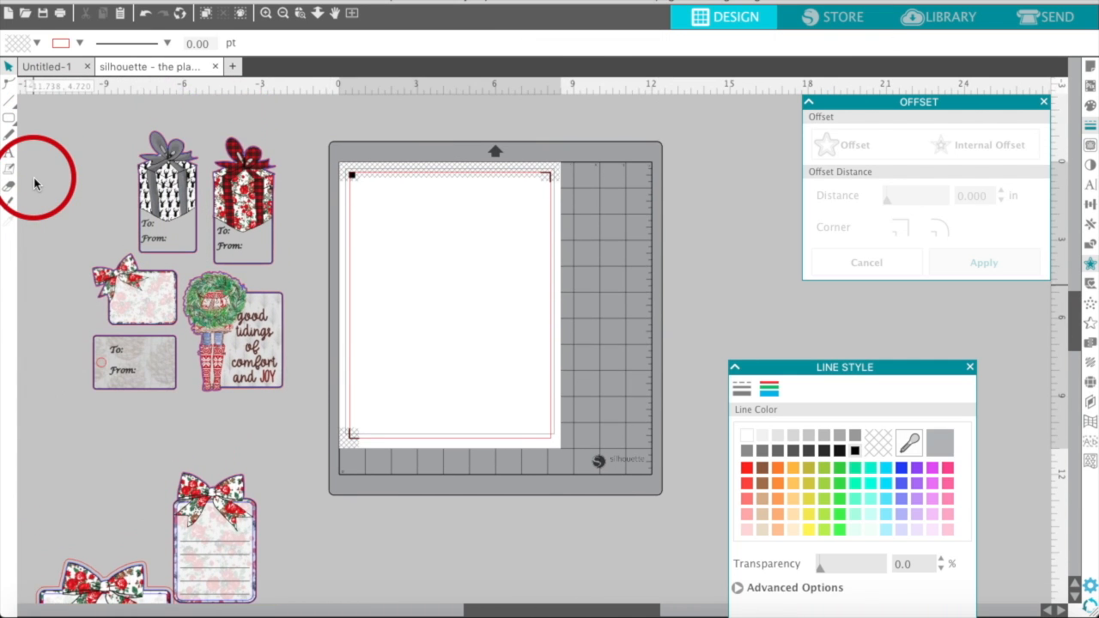
{"action": "left_click", "coordinate": [266, 13]}
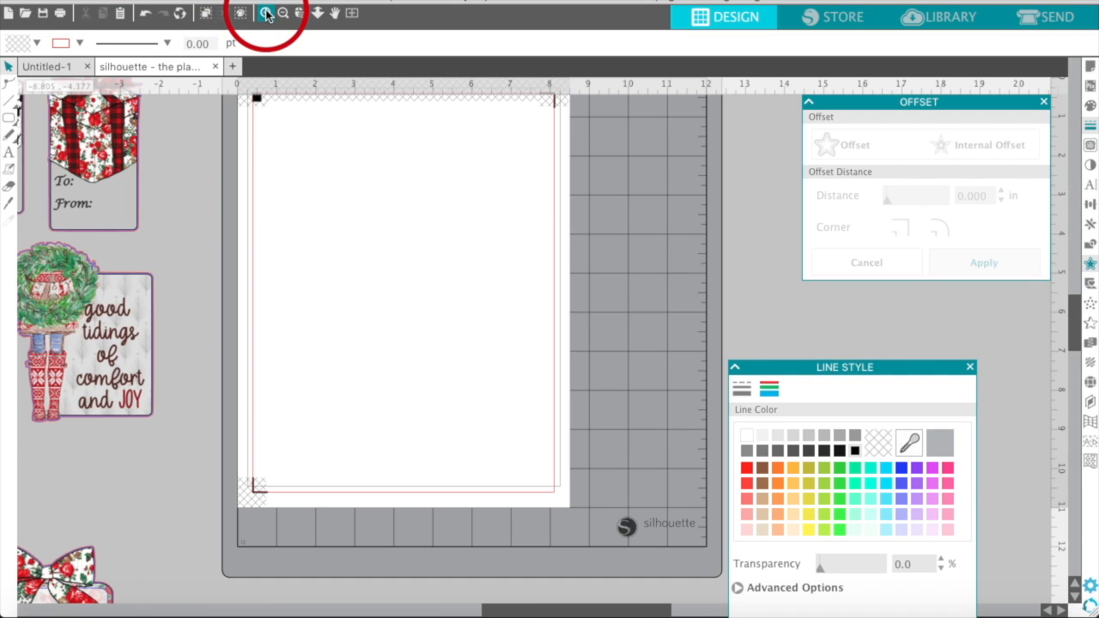
{"action": "scroll", "coordinate": [221, 238], "scroll_direction": "left", "scroll_amount": 10}
{"action": "scroll", "coordinate": [221, 238], "scroll_direction": "up", "scroll_amount": 5}
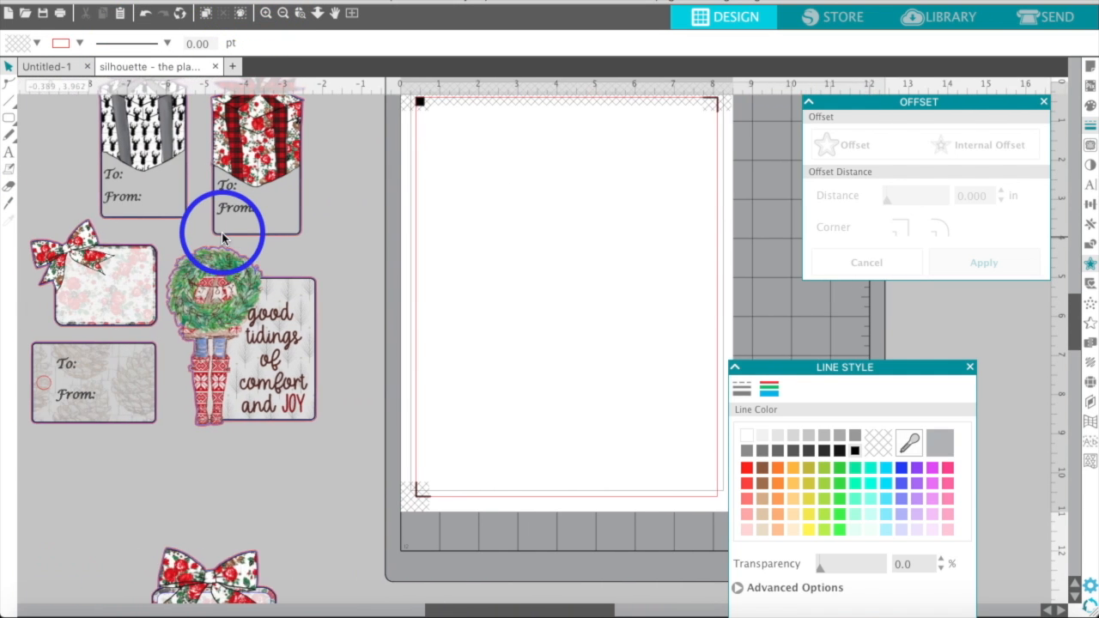
Draw an upright rounded rectangle in the upper half of the page, left of its centre.
{"action": "left_click", "coordinate": [9, 120]}
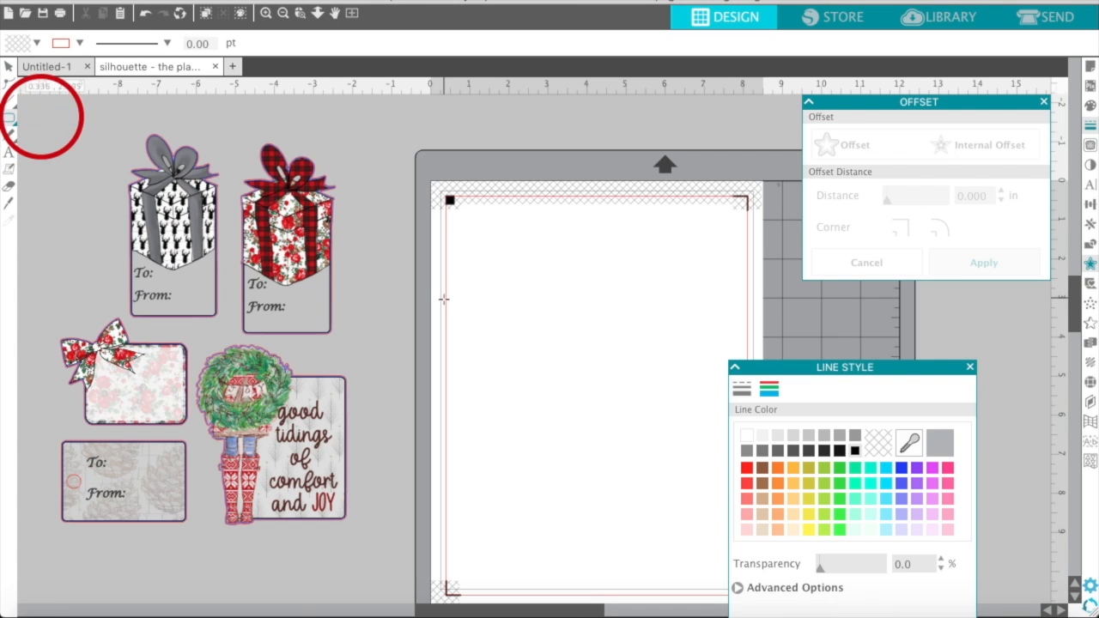
{"action": "left_click_drag", "start_coordinate": [502, 252], "coordinate": [603, 411]}
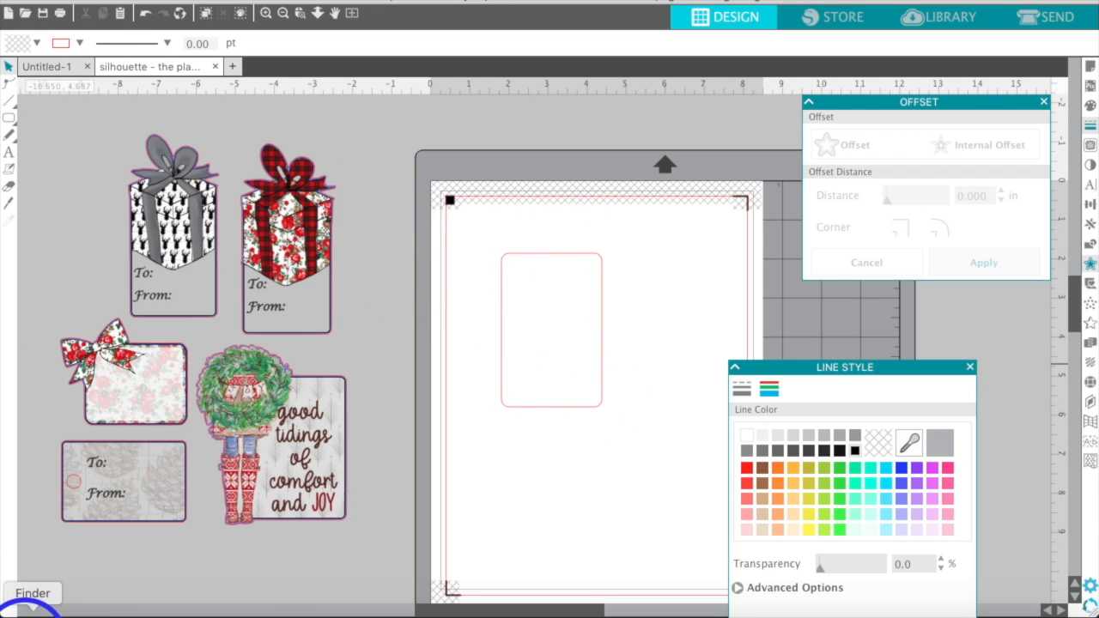
Bring christmas17_present2.png and christmas17_present3.png from the Icons folder in Finder onto the page, above and below the rounded rectangle.
{"action": "left_click", "coordinate": [30, 614]}
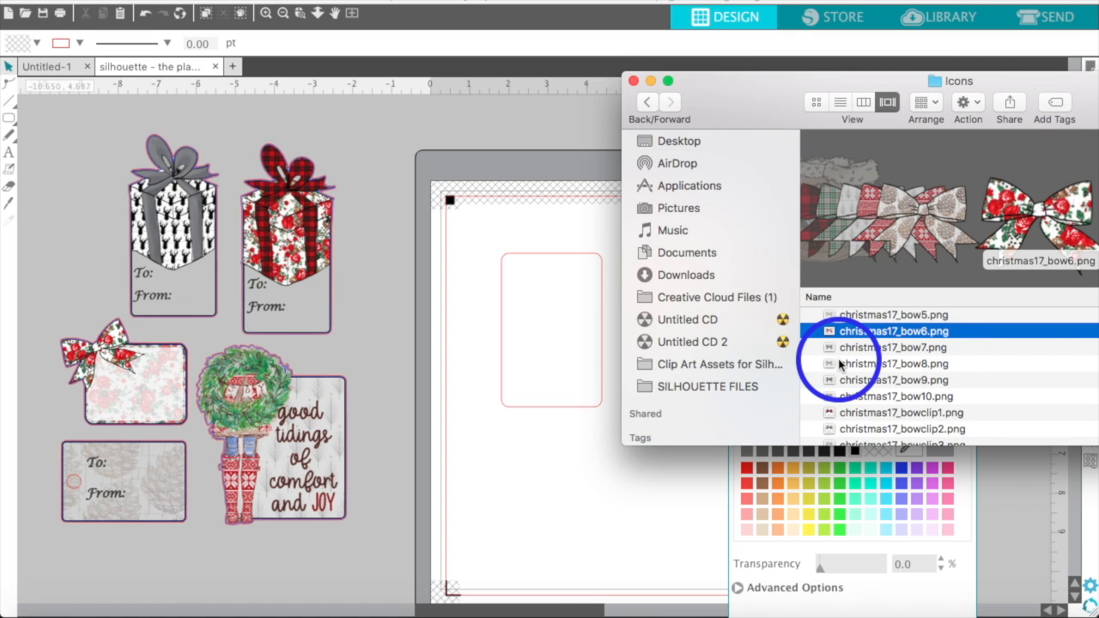
{"action": "scroll", "coordinate": [840, 364], "scroll_direction": "down", "scroll_amount": 5}
{"action": "scroll", "coordinate": [840, 364], "scroll_direction": "down", "scroll_amount": 8}
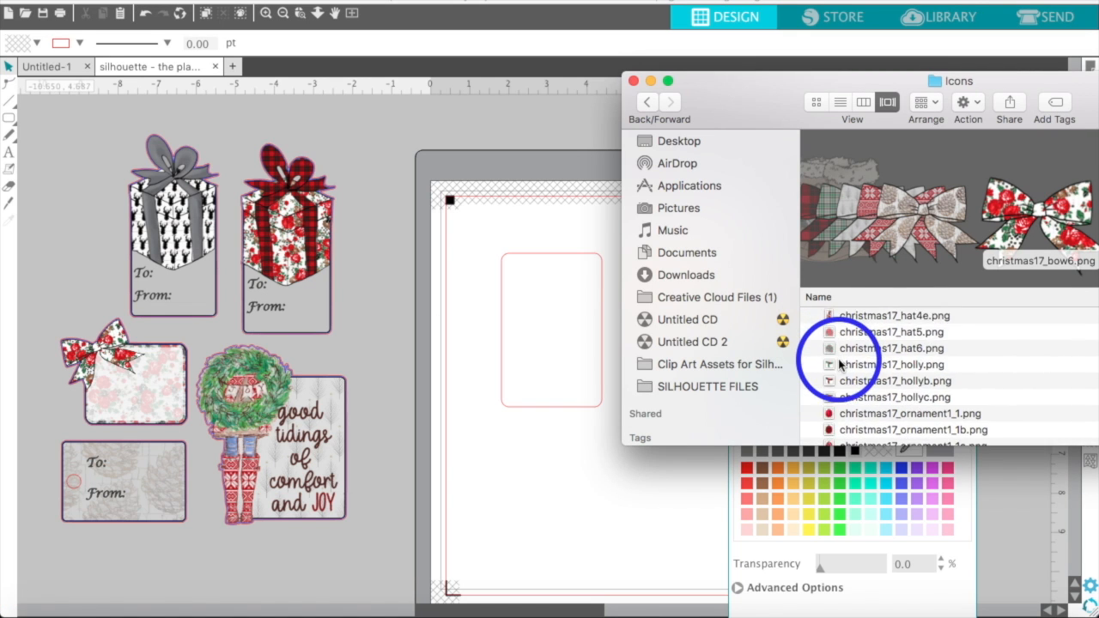
{"action": "scroll", "coordinate": [840, 364], "scroll_direction": "down", "scroll_amount": 2}
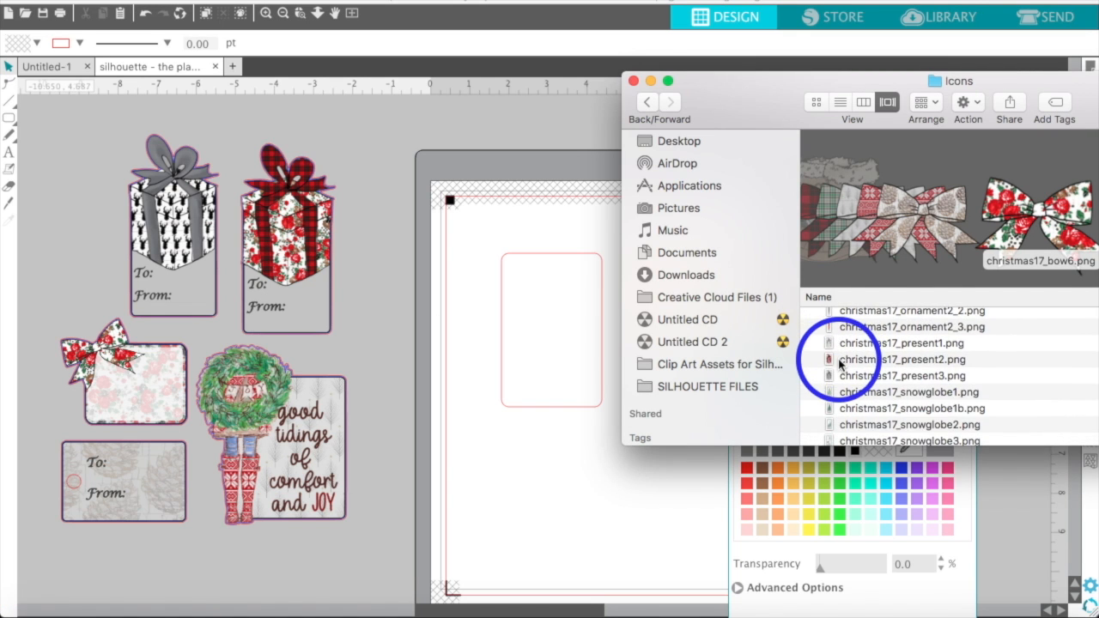
{"action": "left_click", "coordinate": [845, 344]}
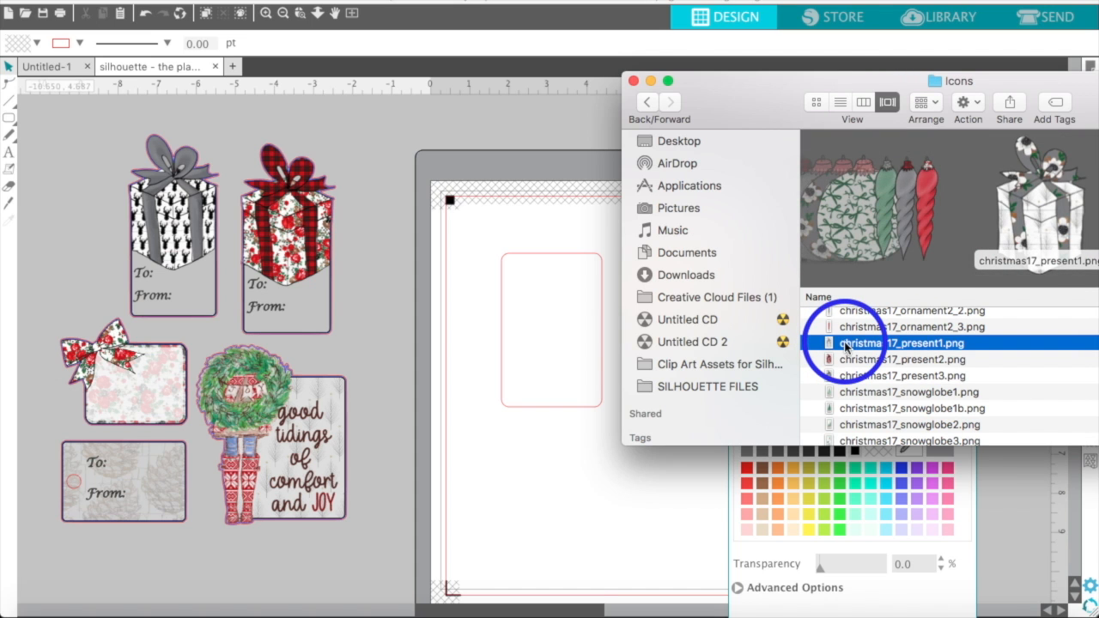
{"action": "left_click", "coordinate": [841, 360]}
{"action": "left_click_drag", "start_coordinate": [841, 360], "coordinate": [503, 155]}
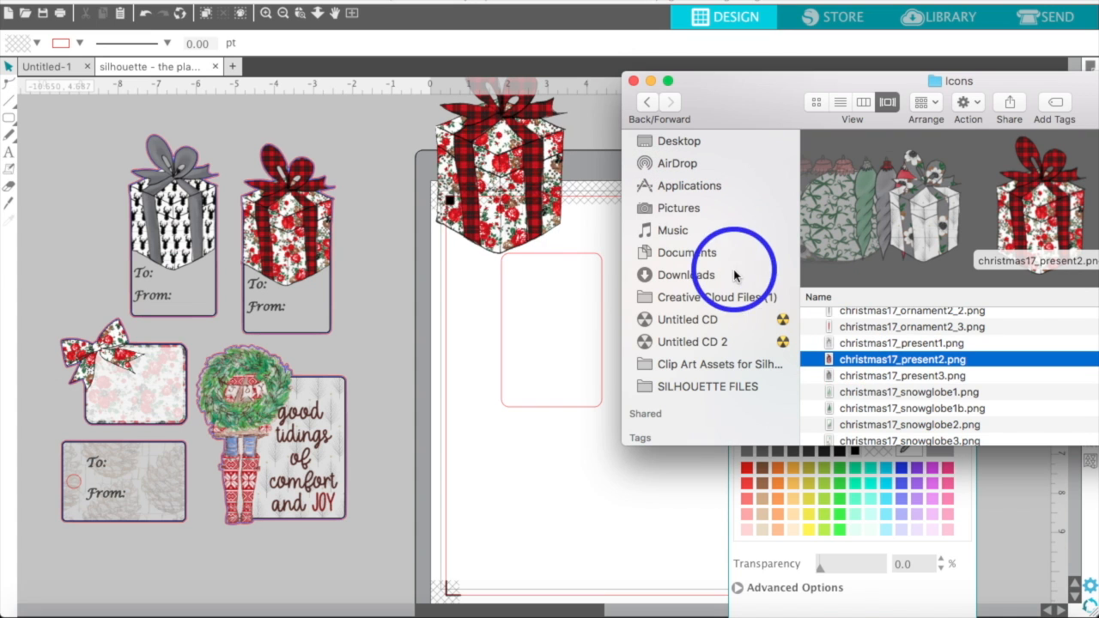
{"action": "left_click", "coordinate": [842, 376]}
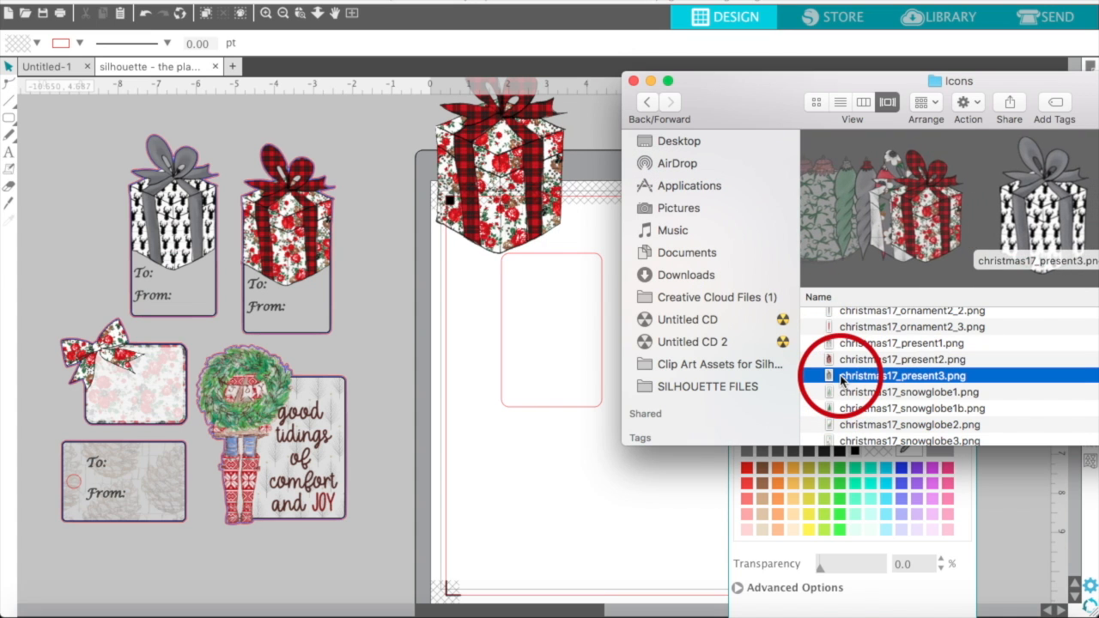
{"action": "left_click_drag", "start_coordinate": [841, 376], "coordinate": [550, 521]}
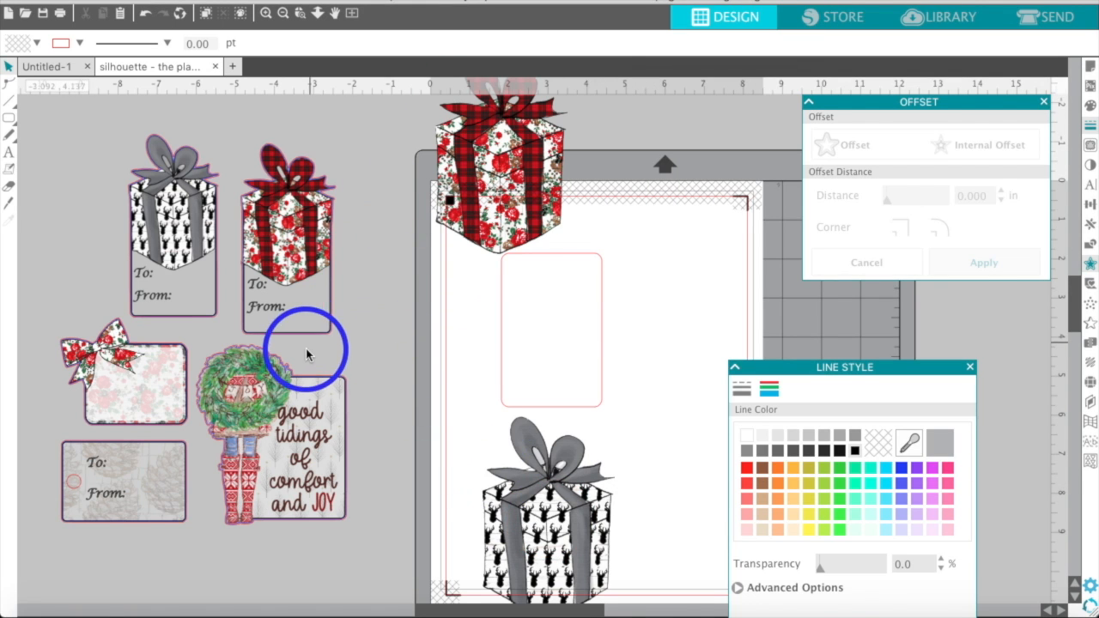
Add christmas17_bow6.png from the Icons folder to the workspace above the gift tags.
{"action": "left_click", "coordinate": [34, 613]}
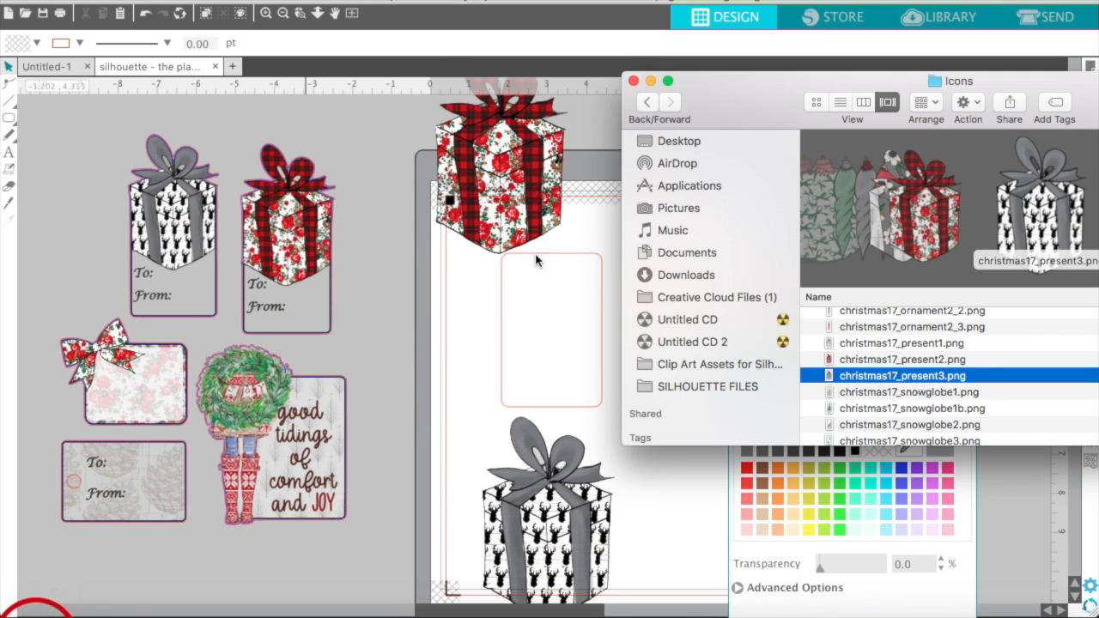
{"action": "scroll", "coordinate": [937, 371], "scroll_direction": "up", "scroll_amount": 10}
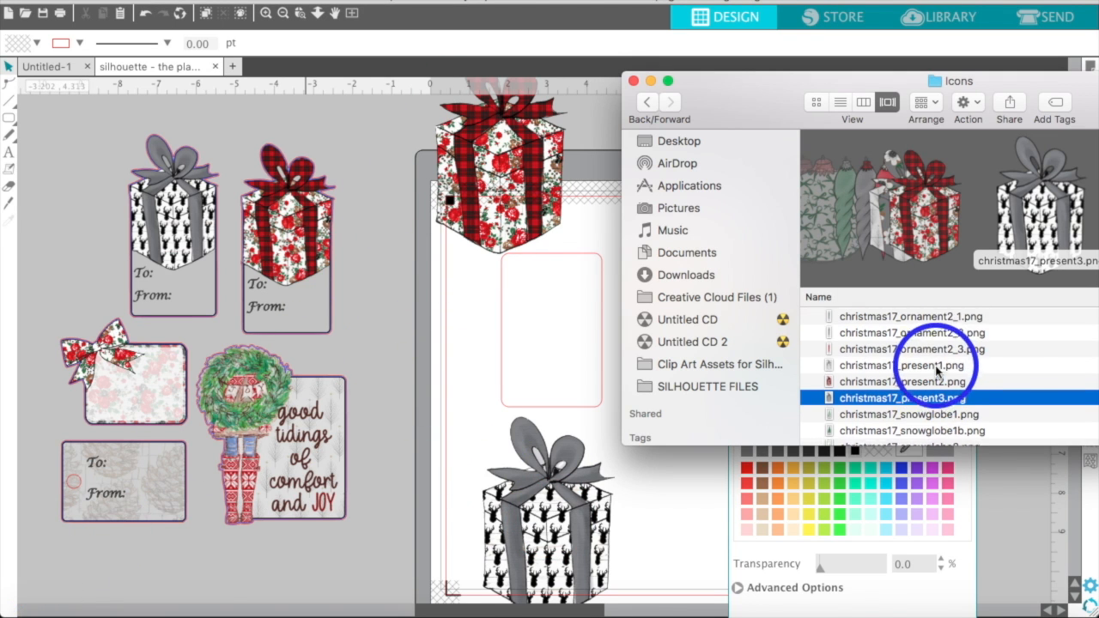
{"action": "scroll", "coordinate": [938, 371], "scroll_direction": "up", "scroll_amount": 10}
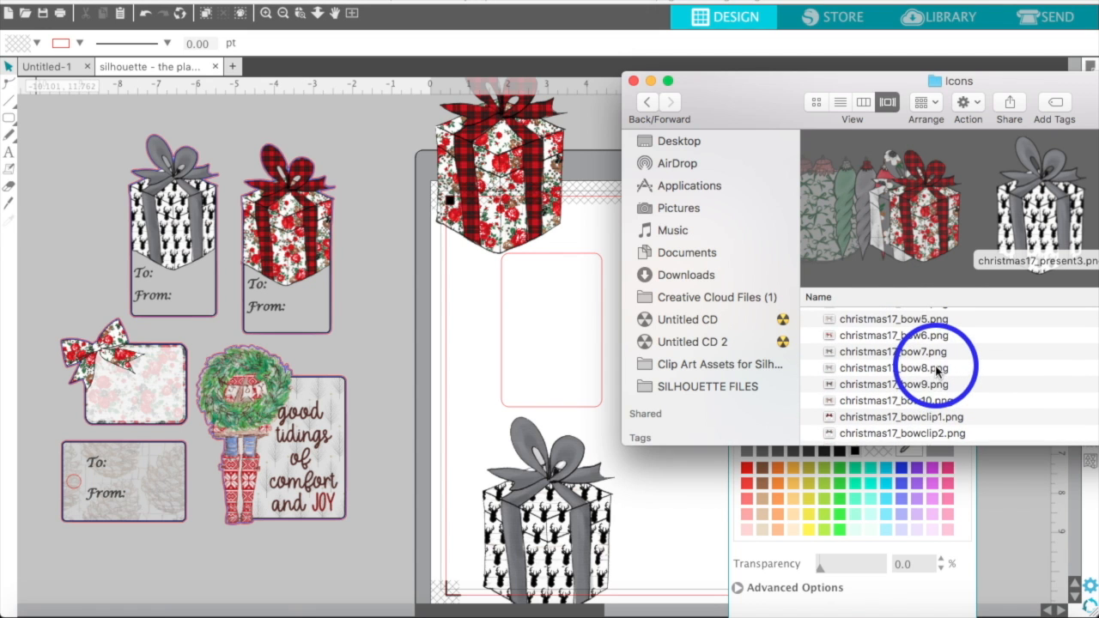
{"action": "left_click", "coordinate": [900, 401]}
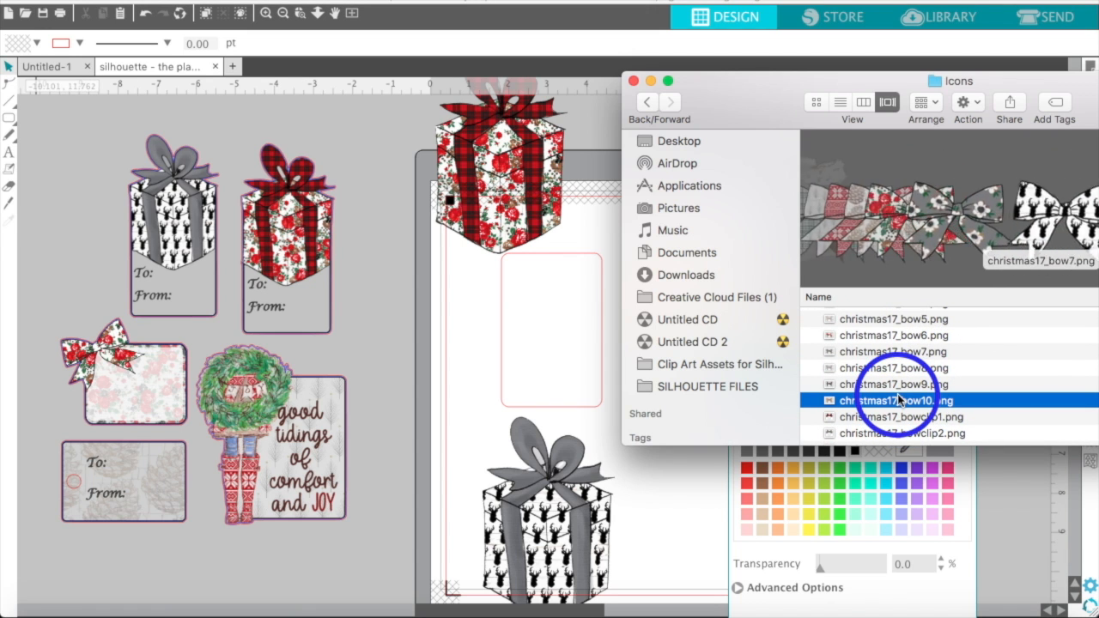
{"action": "left_click", "coordinate": [859, 337]}
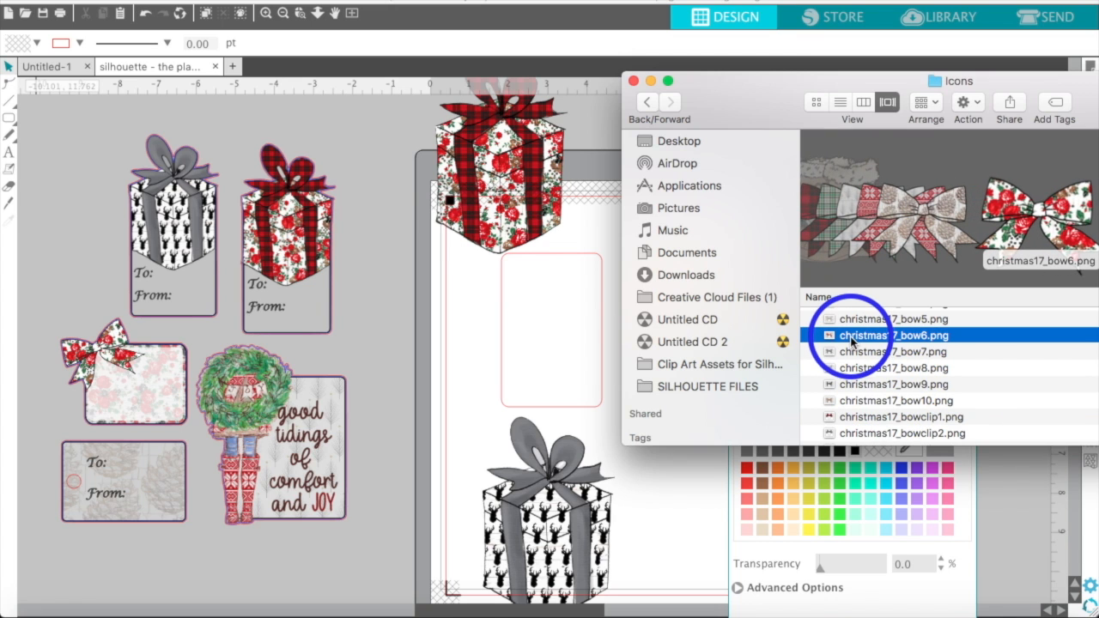
{"action": "left_click_drag", "start_coordinate": [850, 341], "coordinate": [318, 103]}
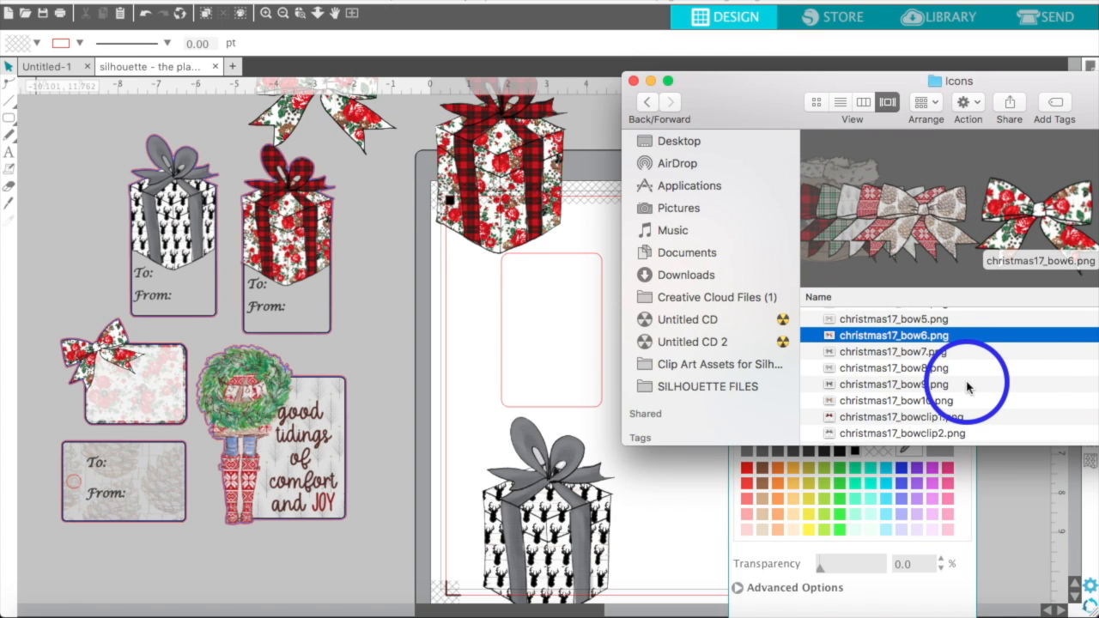
Add Christmas_JoyWreath2.png from the Icons folder to the workspace left of the page.
{"action": "scroll", "coordinate": [968, 387], "scroll_direction": "down", "scroll_amount": 10}
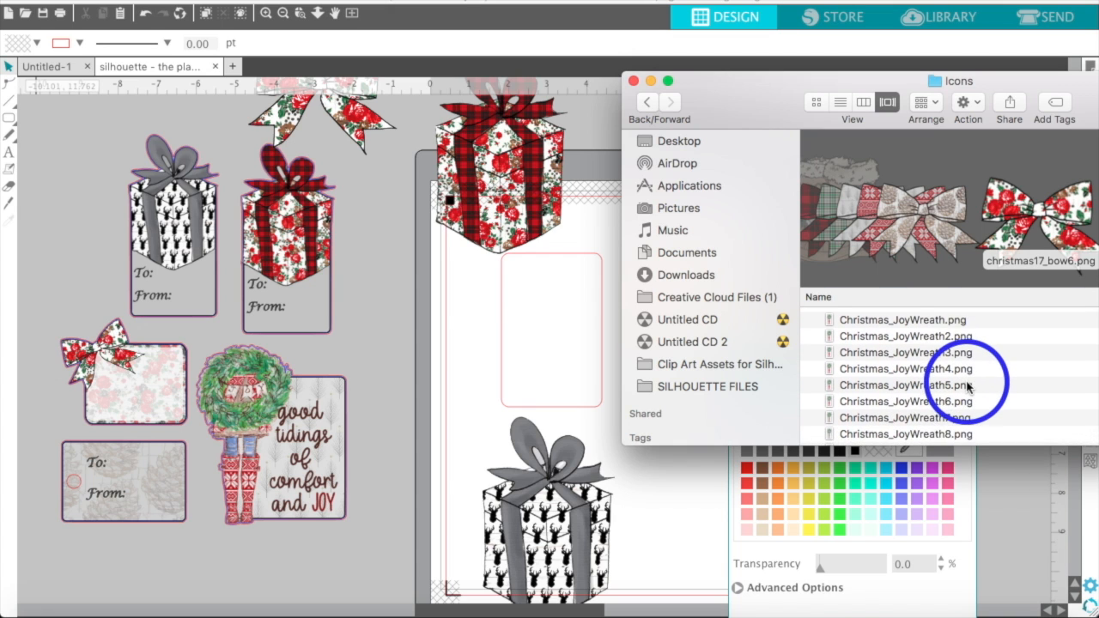
{"action": "left_click", "coordinate": [915, 322]}
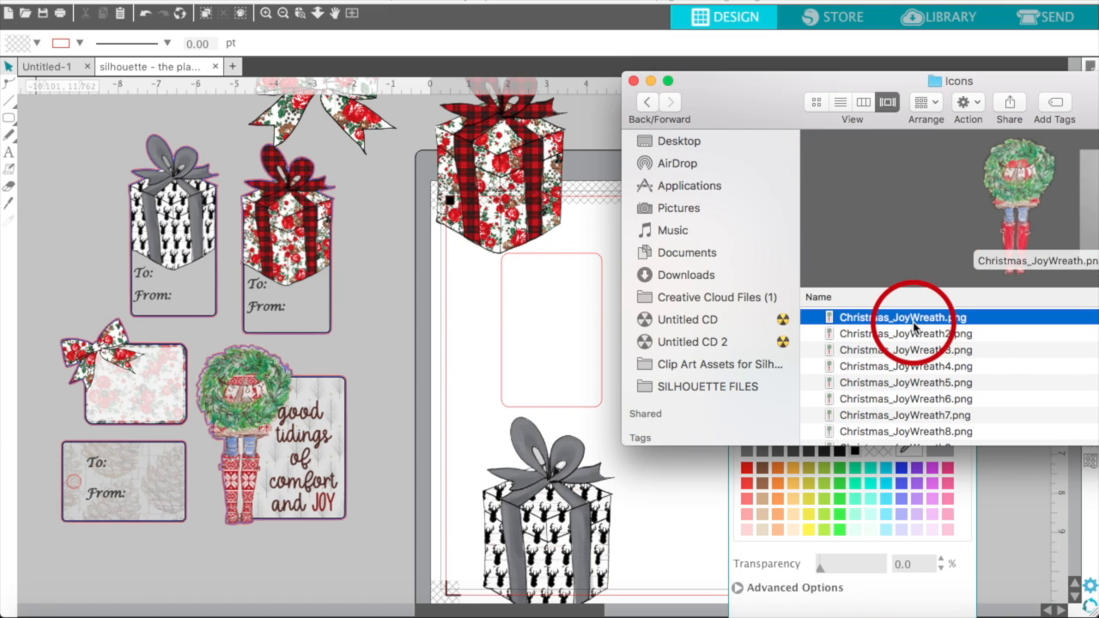
{"action": "key", "text": "Down"}
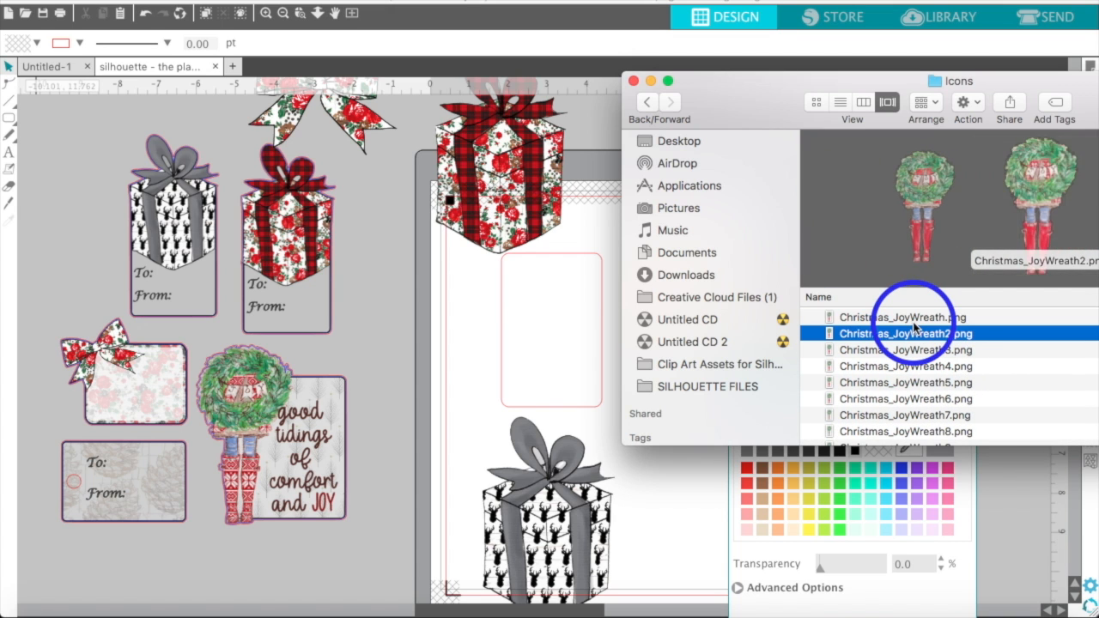
{"action": "left_click_drag", "start_coordinate": [884, 337], "coordinate": [535, 436]}
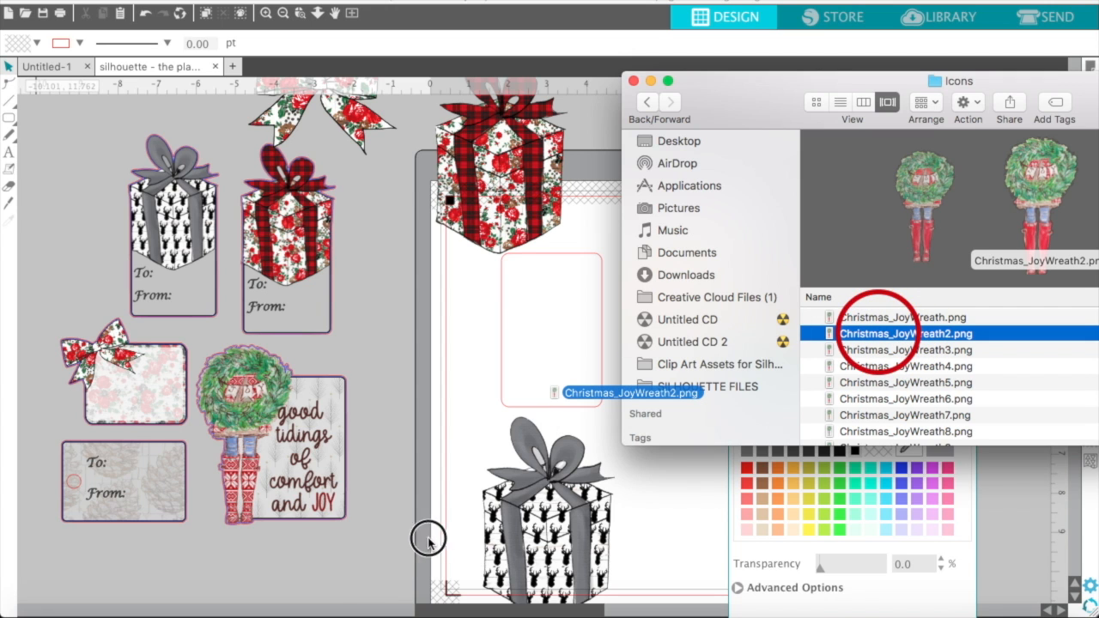
{"action": "left_click_drag", "start_coordinate": [427, 538], "coordinate": [379, 563]}
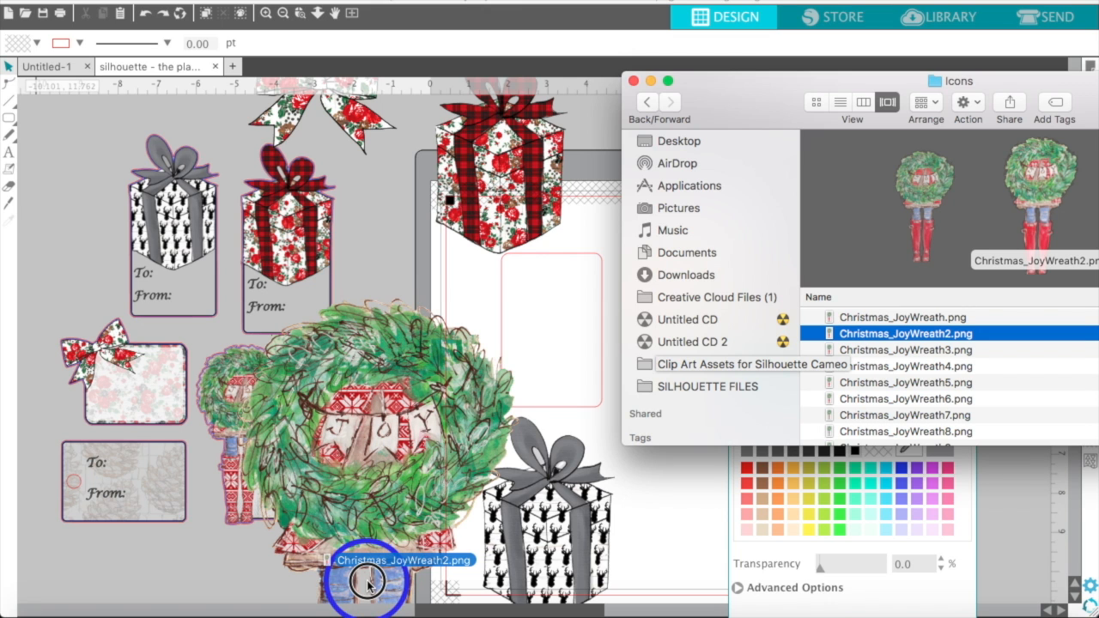
{"action": "left_click_drag", "start_coordinate": [367, 584], "coordinate": [368, 584]}
Move the oversized wreath figure left of the gift tags and scale it down to about 3.2 in wide and 5.9 in tall.
{"action": "left_click", "coordinate": [408, 300]}
{"action": "left_click_drag", "start_coordinate": [408, 299], "coordinate": [37, 206]}
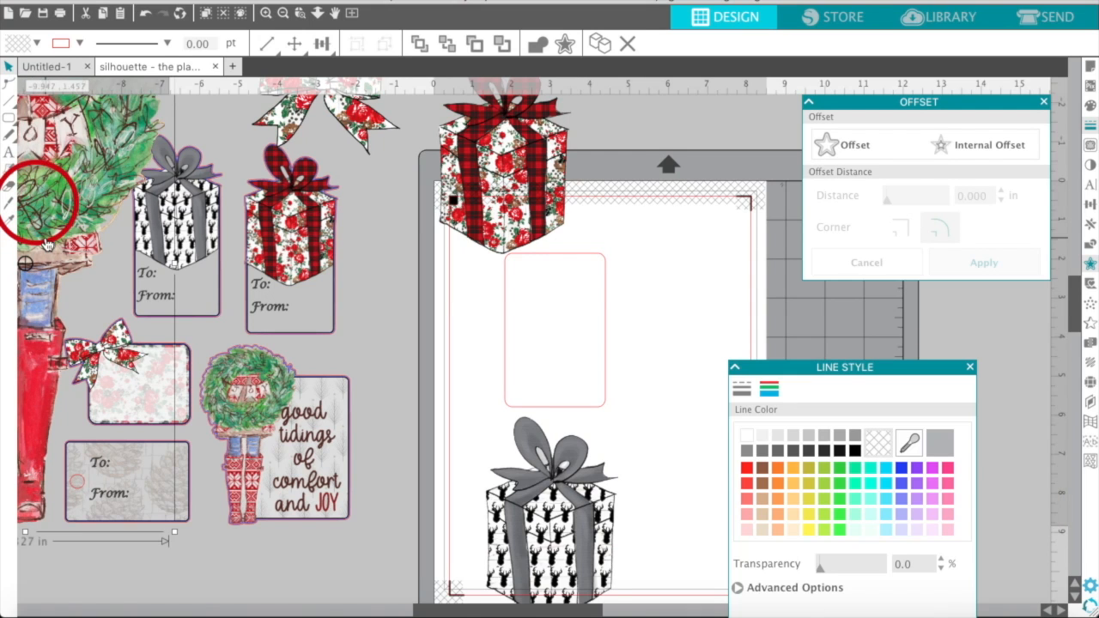
{"action": "left_click_drag", "start_coordinate": [48, 244], "coordinate": [51, 250]}
{"action": "scroll", "coordinate": [128, 318], "scroll_direction": "down", "scroll_amount": 3}
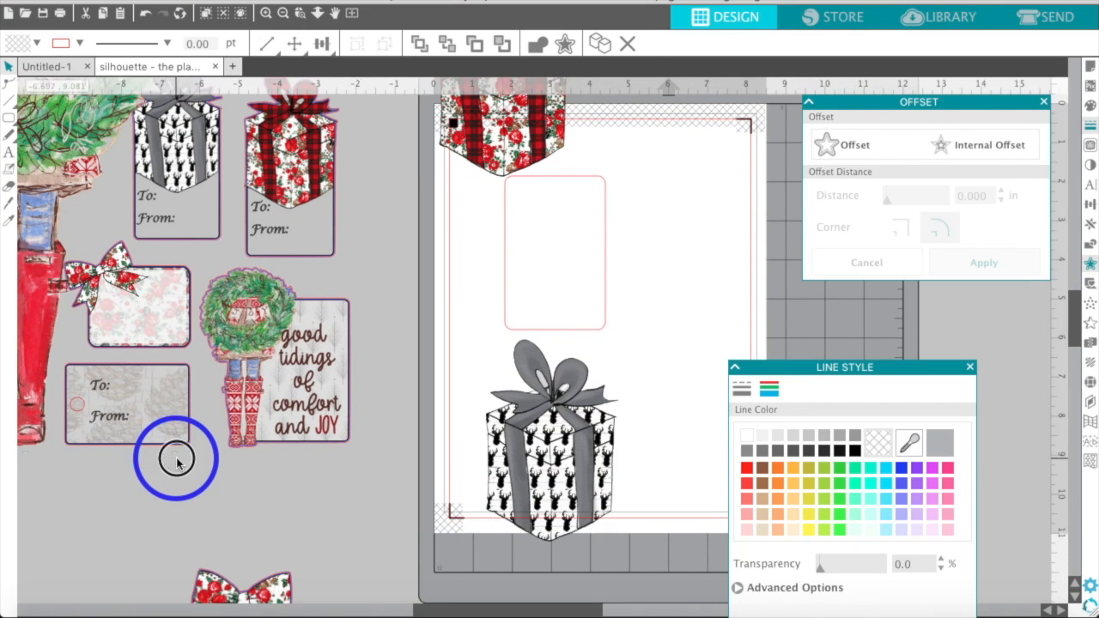
{"action": "left_click_drag", "start_coordinate": [176, 459], "coordinate": [30, 242]}
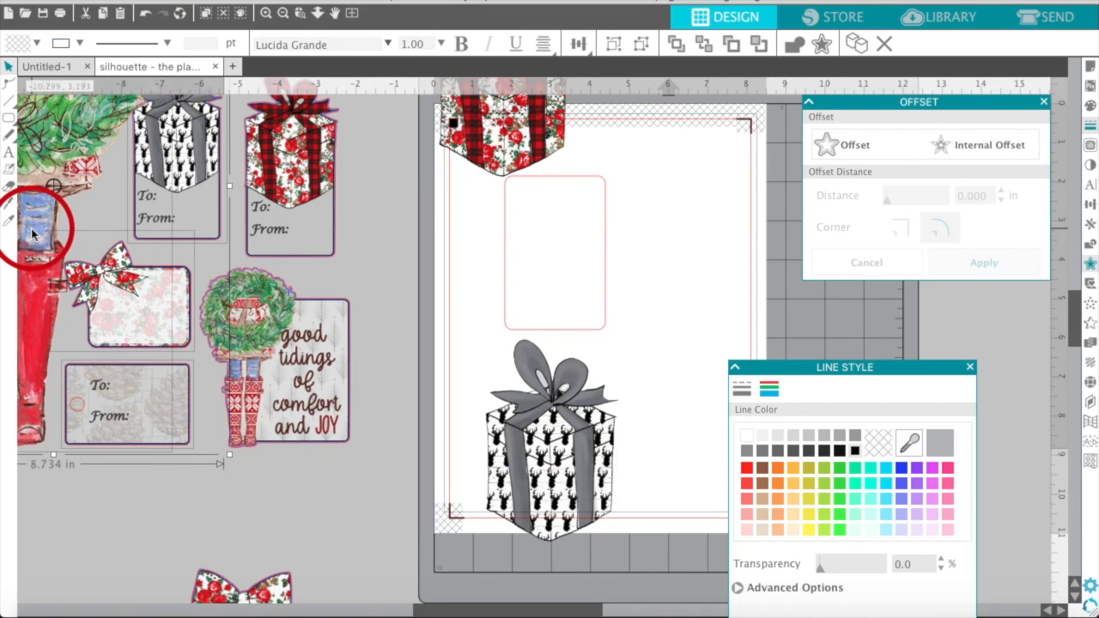
{"action": "left_click", "coordinate": [281, 14]}
{"action": "left_click", "coordinate": [282, 14]}
{"action": "left_click", "coordinate": [164, 238]}
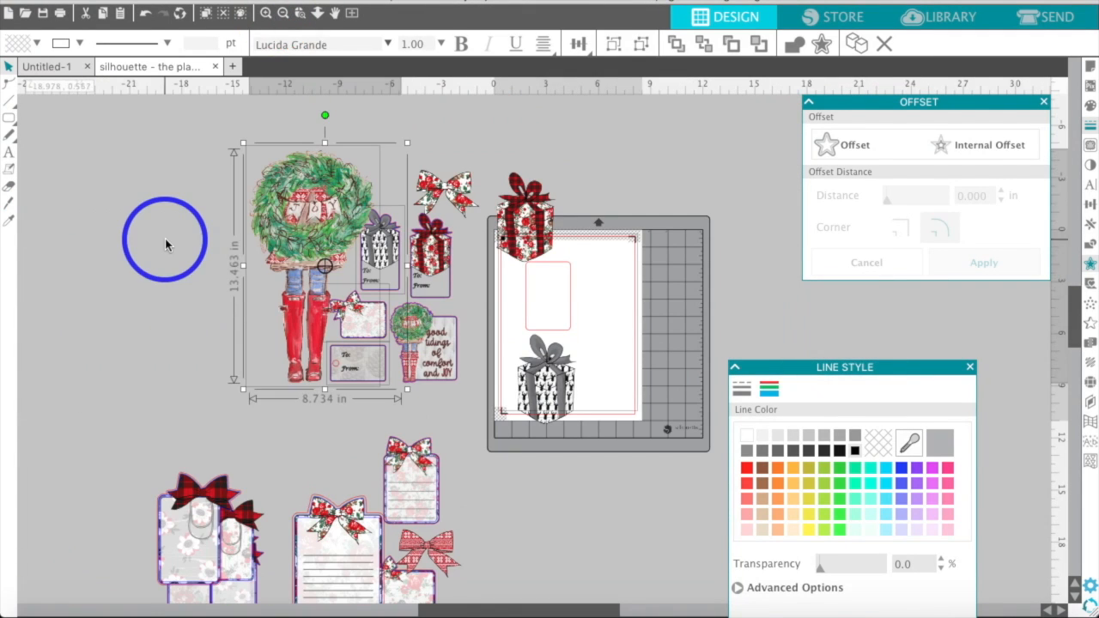
{"action": "left_click", "coordinate": [251, 165]}
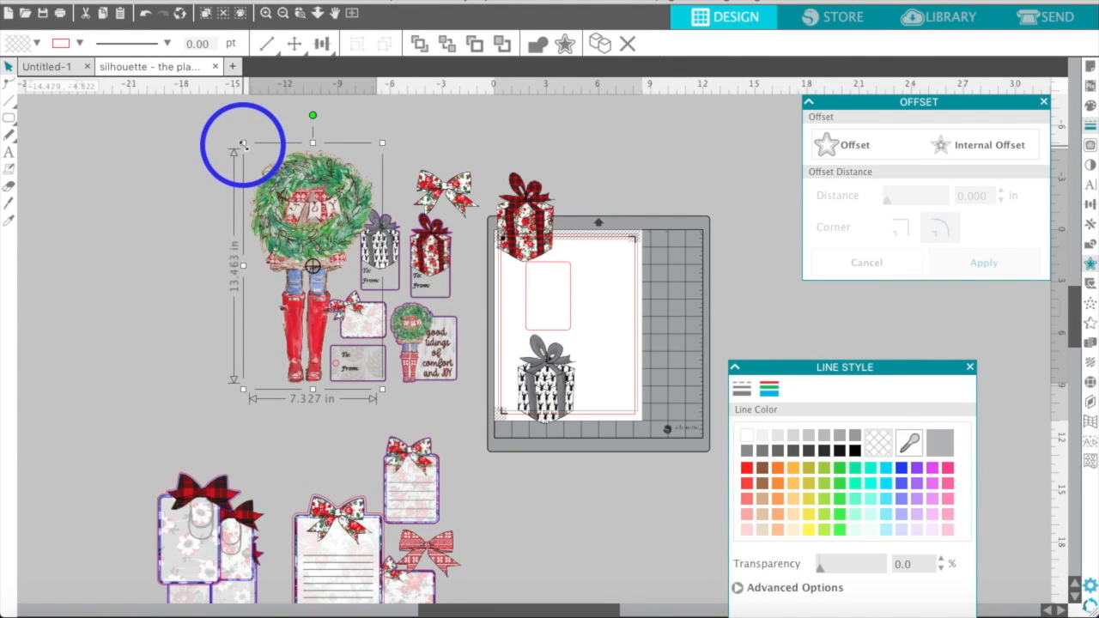
{"action": "left_click_drag", "start_coordinate": [243, 144], "coordinate": [293, 251]}
{"action": "left_click_drag", "start_coordinate": [277, 290], "coordinate": [274, 333]}
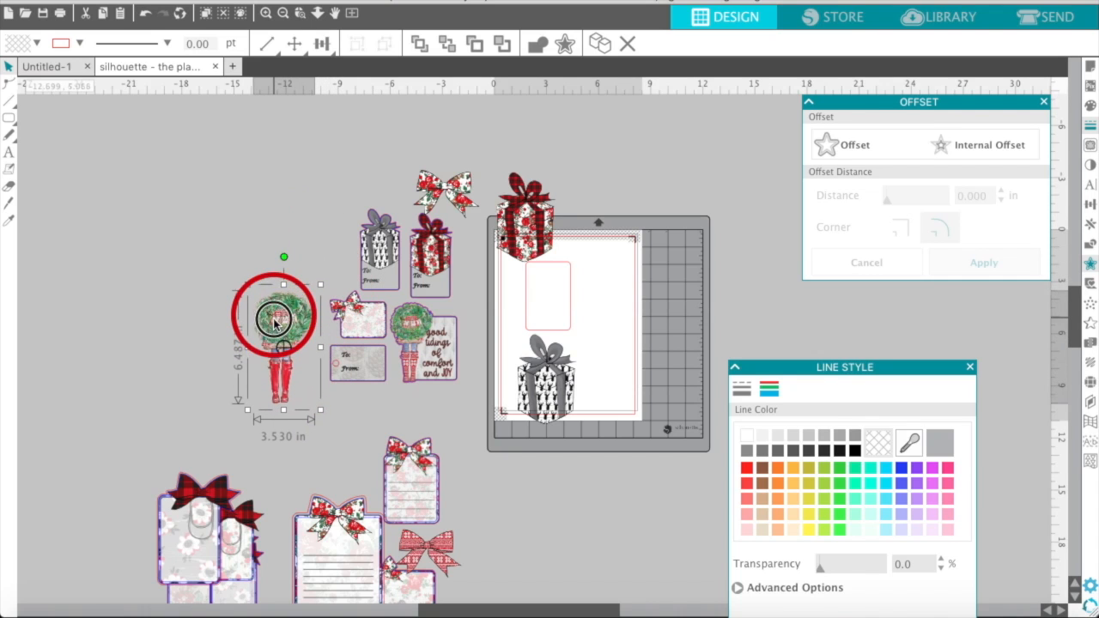
{"action": "left_click_drag", "start_coordinate": [249, 288], "coordinate": [258, 301]}
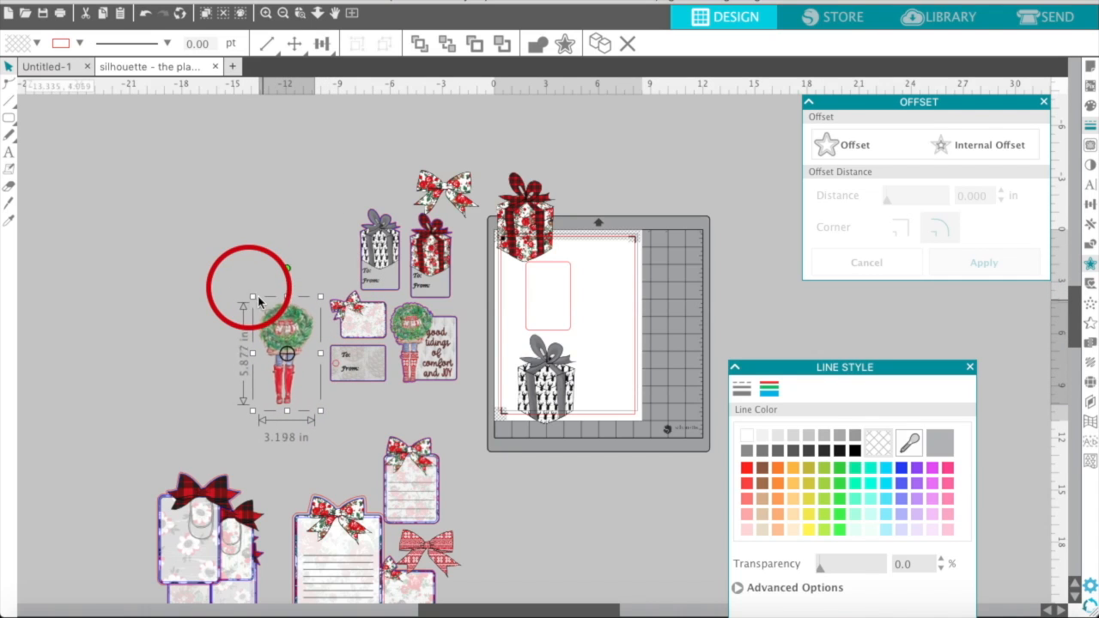
Move the red floral present, the deer-print present and the floral bow into a row above the wreath figure, left of the gift tags.
{"action": "left_click_drag", "start_coordinate": [525, 209], "coordinate": [273, 223]}
{"action": "left_click", "coordinate": [347, 242]}
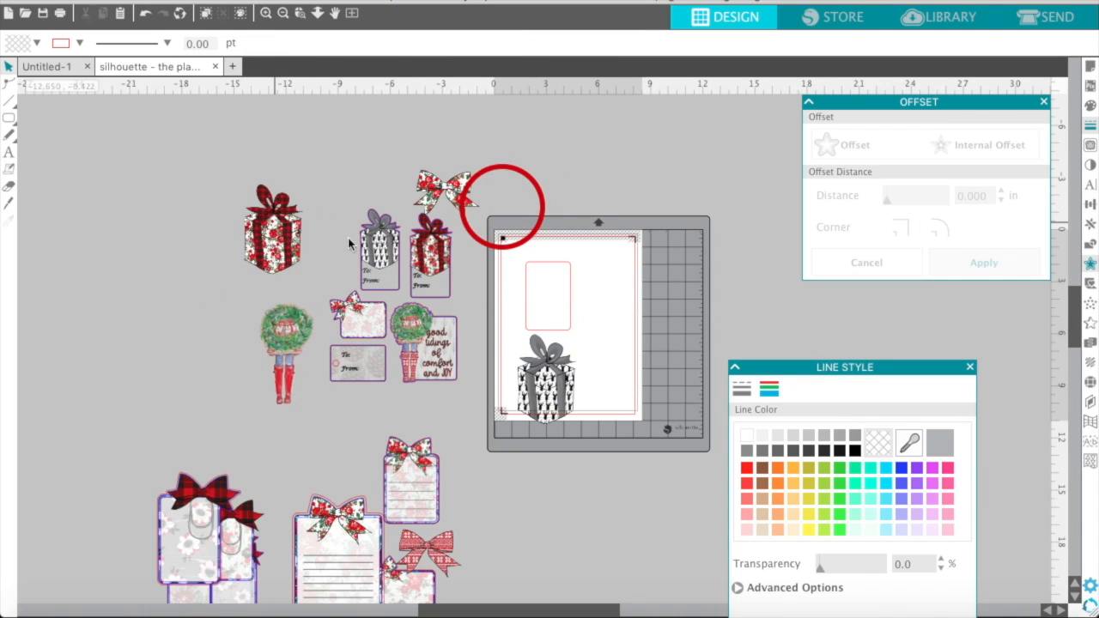
{"action": "left_click_drag", "start_coordinate": [540, 377], "coordinate": [207, 221]}
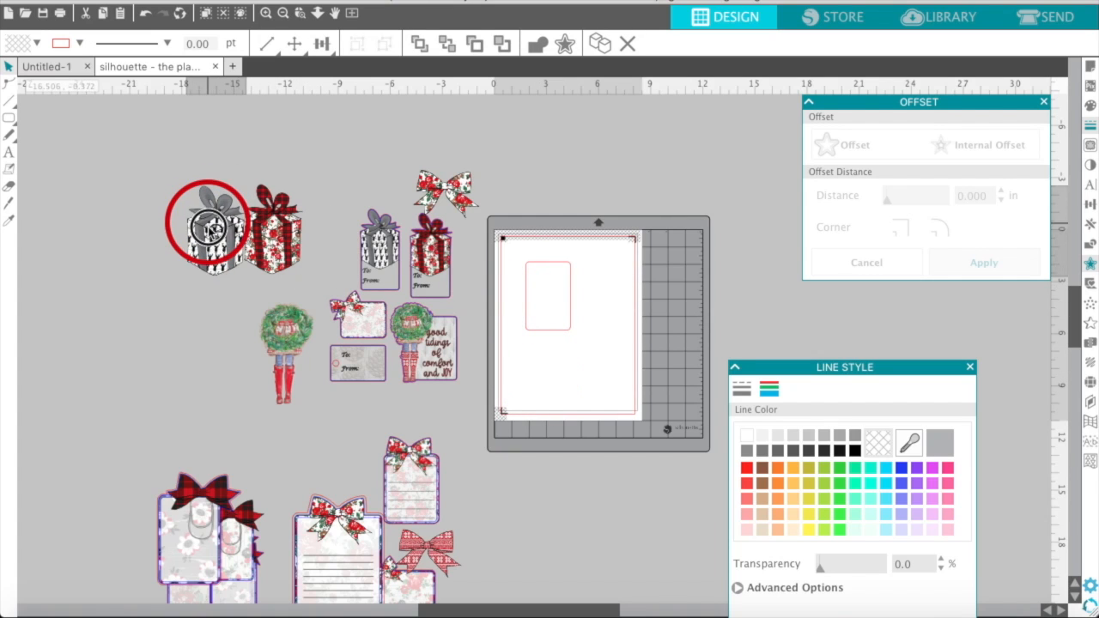
{"action": "left_click_drag", "start_coordinate": [434, 190], "coordinate": [128, 211]}
Select the bow and both loose presents and scale them down together to about 4.6 in wide overall.
{"action": "left_click", "coordinate": [76, 181]}
{"action": "left_click_drag", "start_coordinate": [86, 169], "coordinate": [261, 260]}
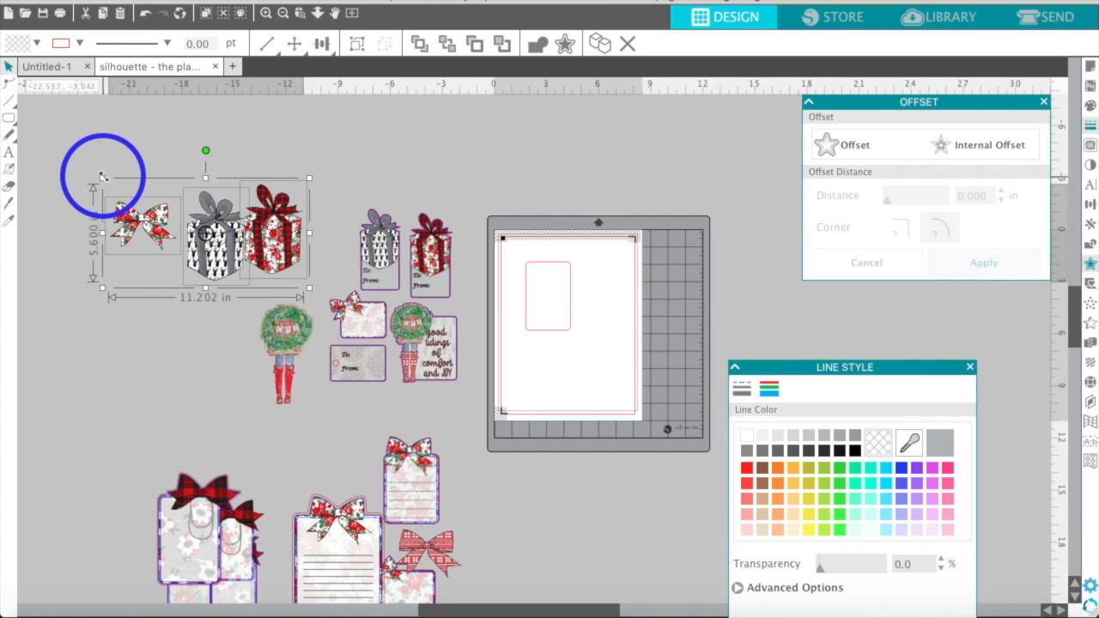
{"action": "left_click_drag", "start_coordinate": [102, 175], "coordinate": [206, 267]}
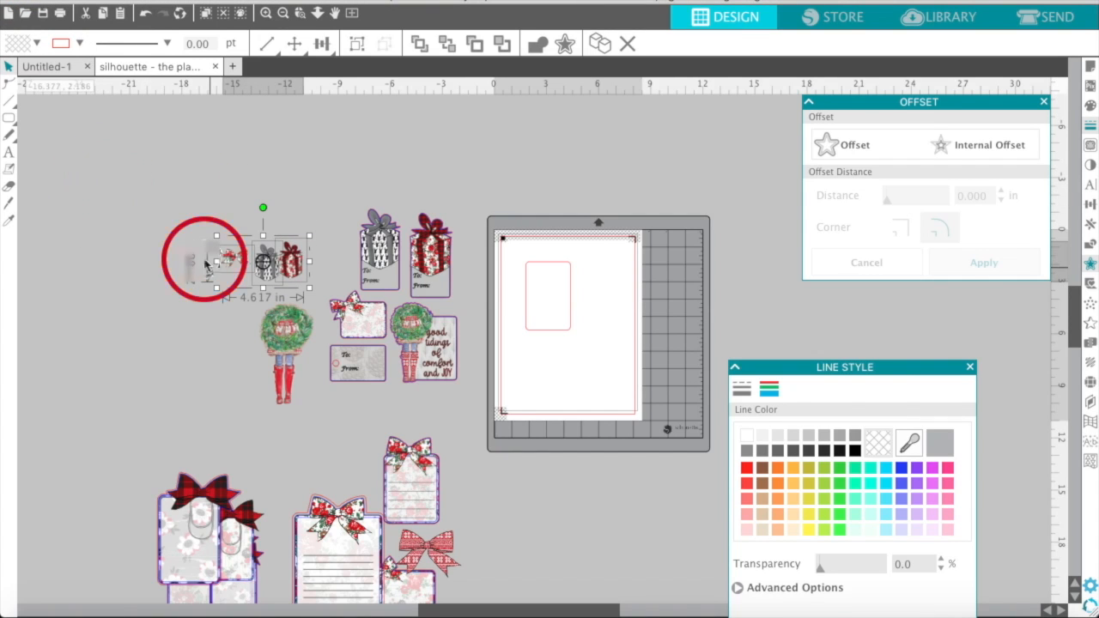
Place the deer-print present over the rounded rectangle's upper part and enlarge it to about 2.74 in wide and 4.16 in tall.
{"action": "left_click", "coordinate": [266, 13]}
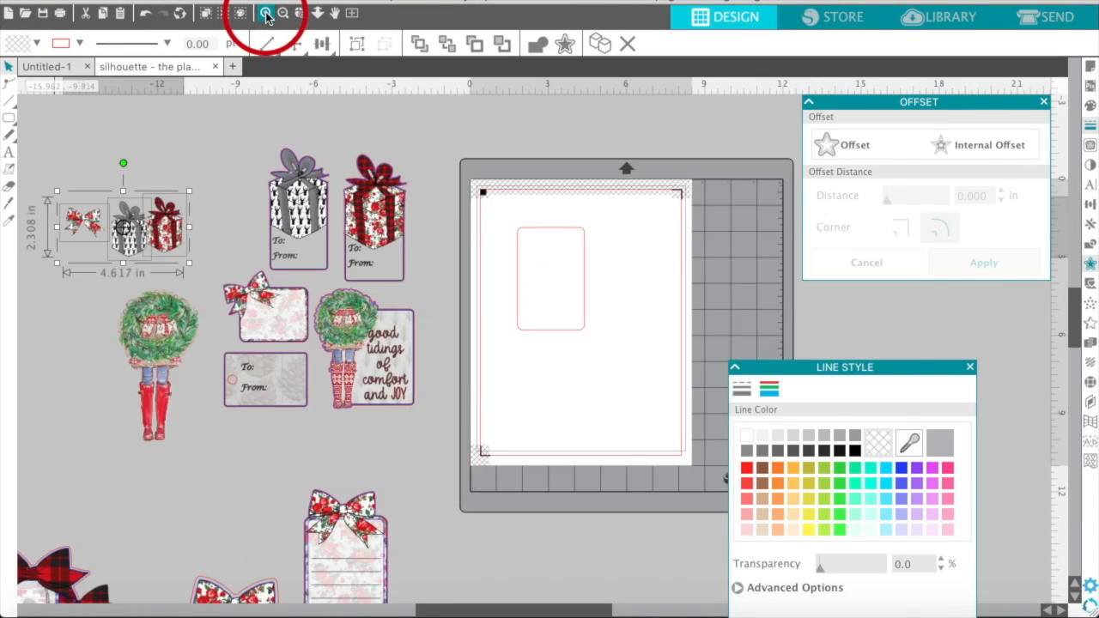
{"action": "left_click", "coordinate": [267, 13]}
{"action": "scroll", "coordinate": [147, 167], "scroll_direction": "left", "scroll_amount": 3}
{"action": "left_click", "coordinate": [150, 172]}
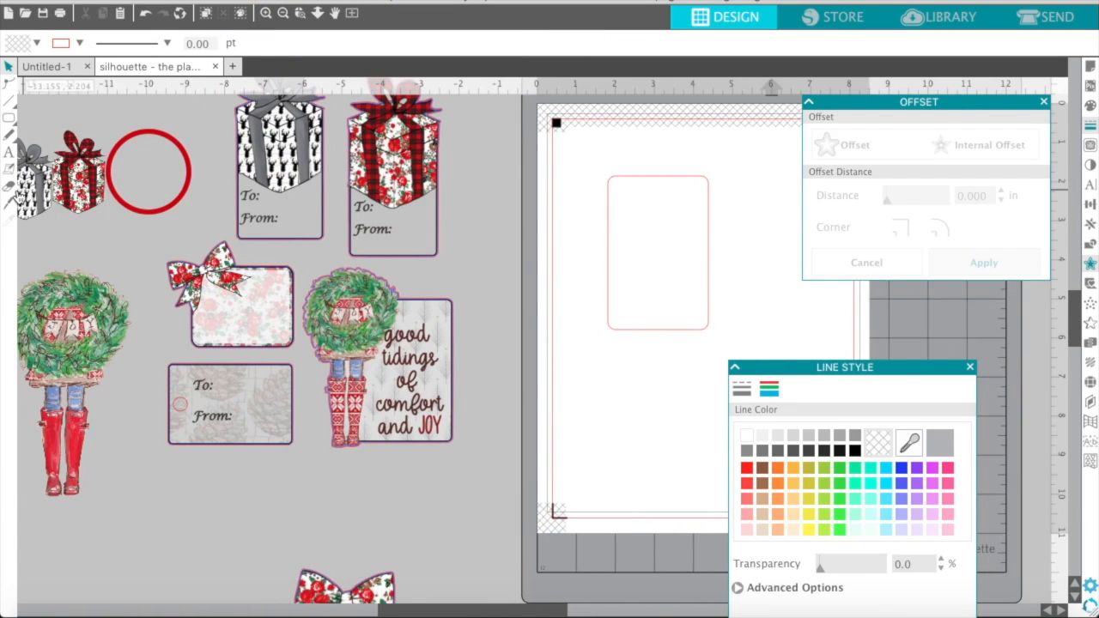
{"action": "left_click_drag", "start_coordinate": [39, 197], "coordinate": [759, 270]}
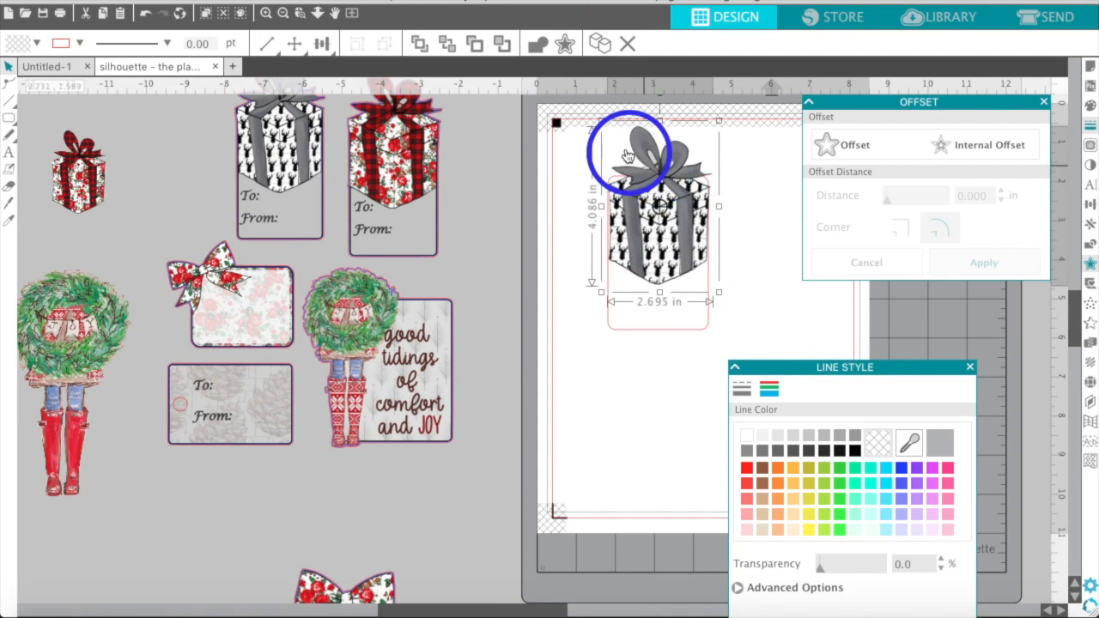
{"action": "left_click_drag", "start_coordinate": [602, 119], "coordinate": [600, 115]}
{"action": "left_click_drag", "start_coordinate": [645, 215], "coordinate": [650, 204]}
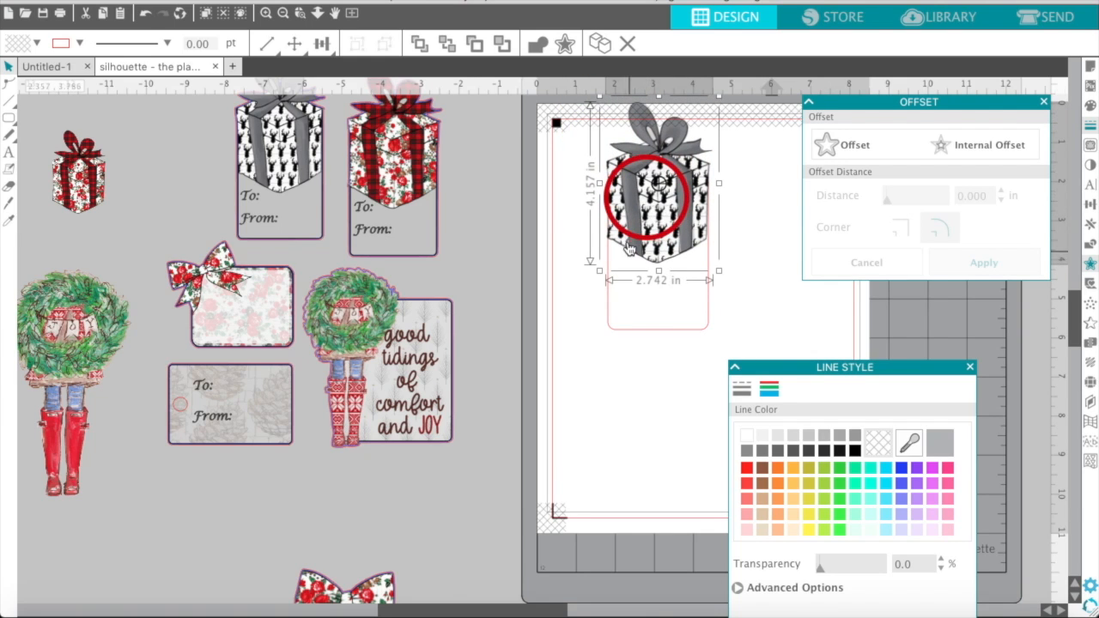
Add the text "To:" on the blank page area below the deer-print present tag.
{"action": "left_click", "coordinate": [609, 375]}
{"action": "left_click", "coordinate": [16, 163]}
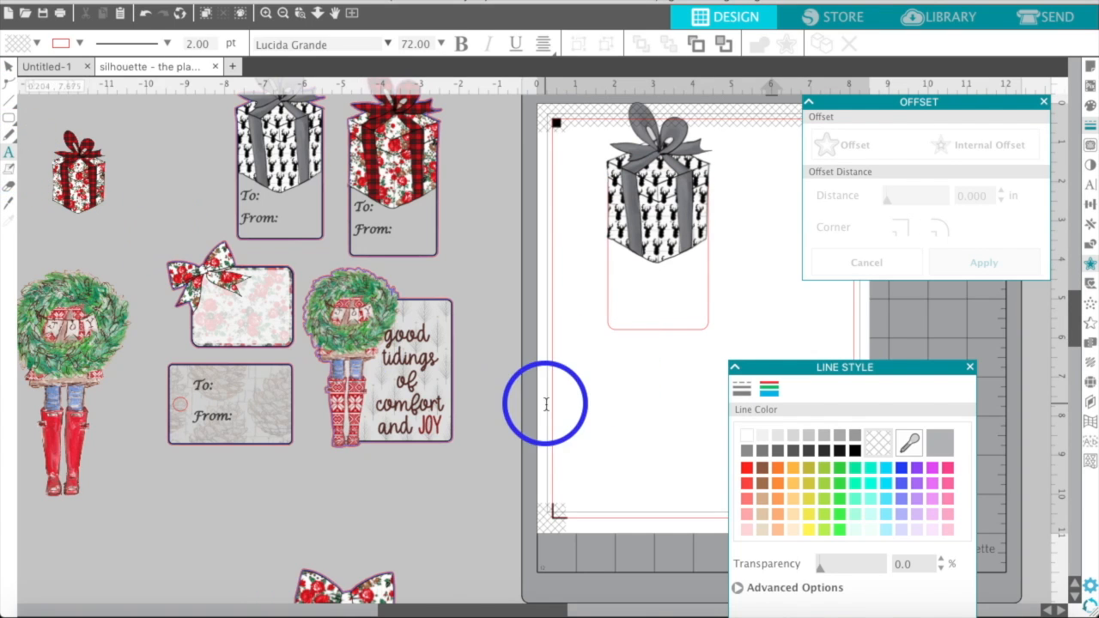
{"action": "left_click", "coordinate": [572, 410]}
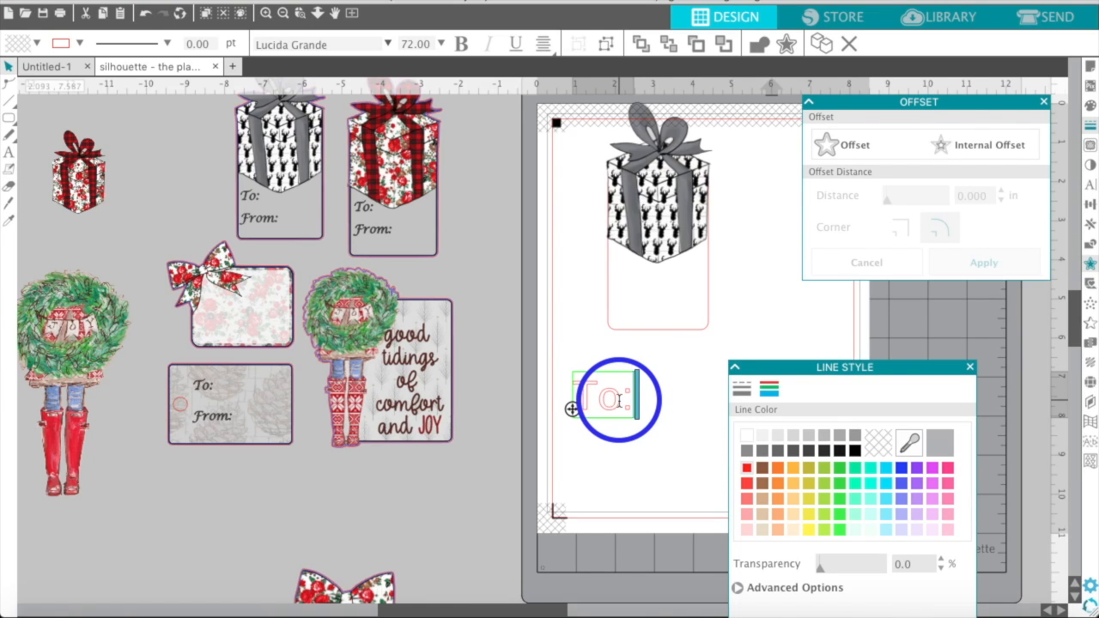
Set the "To:" text to the Lucida Calligraphy font at 36 pt.
{"action": "left_click_drag", "start_coordinate": [630, 400], "coordinate": [573, 391]}
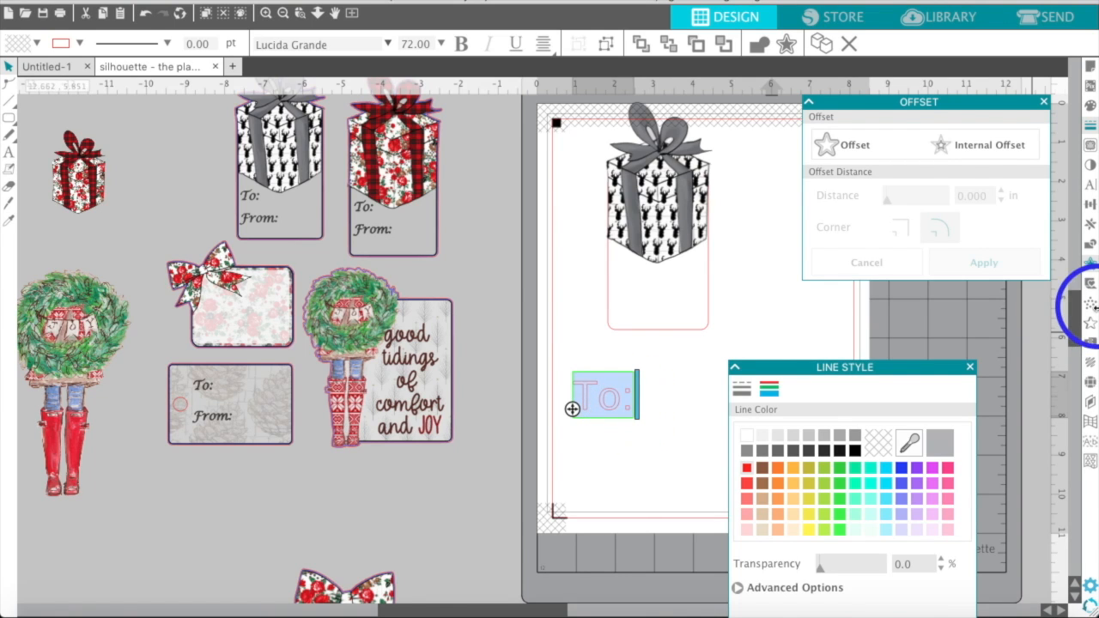
{"action": "left_click", "coordinate": [1089, 187]}
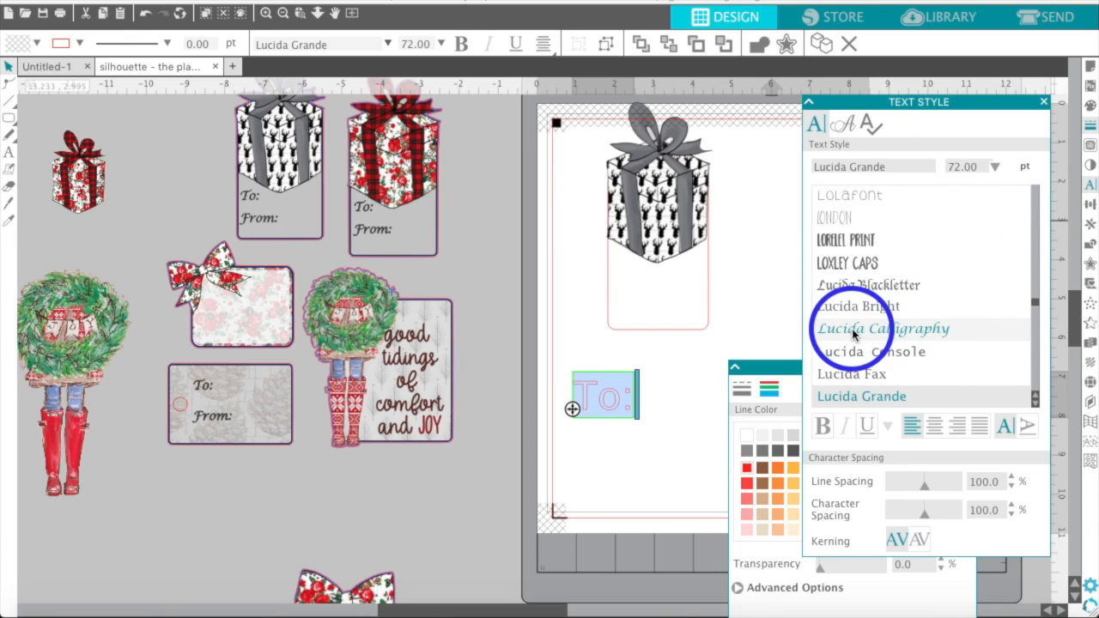
{"action": "left_click", "coordinate": [896, 330]}
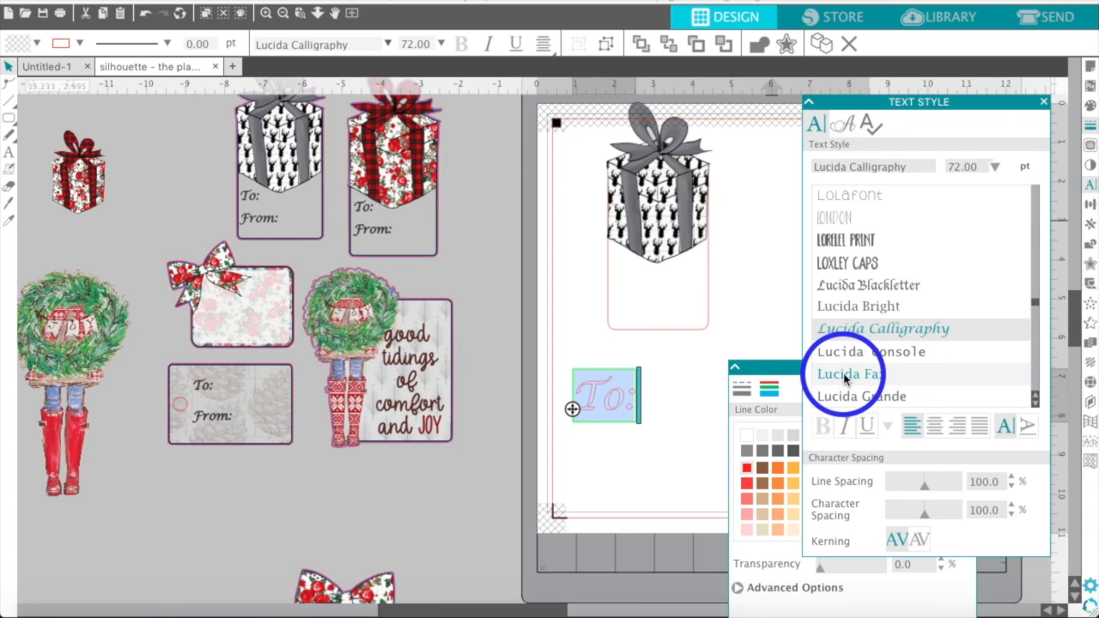
{"action": "left_click", "coordinate": [942, 163]}
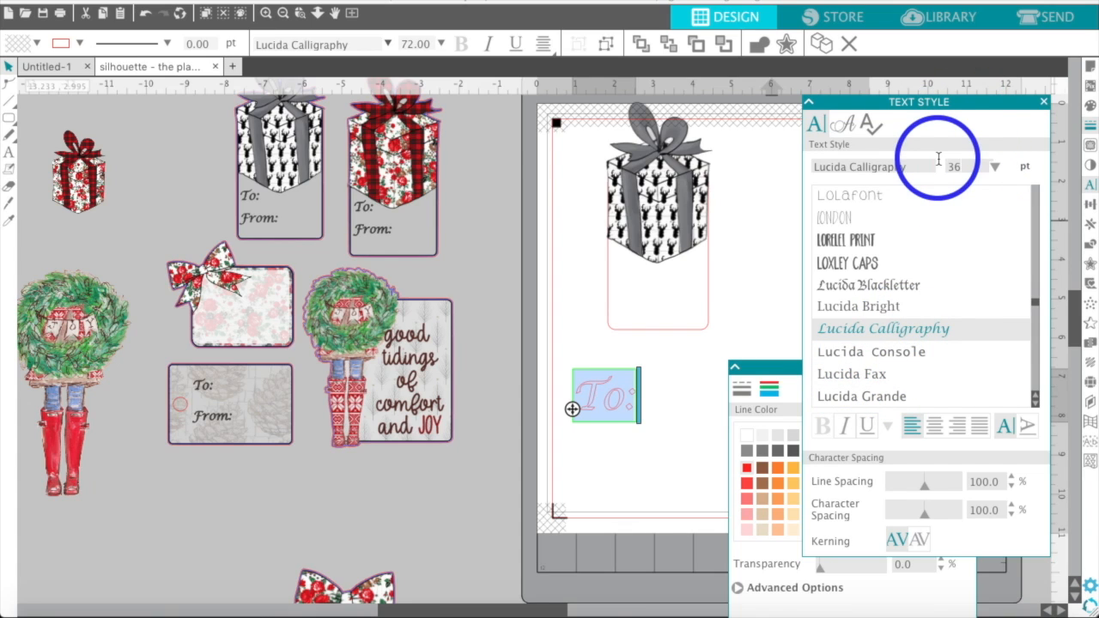
{"action": "key", "text": "Return"}
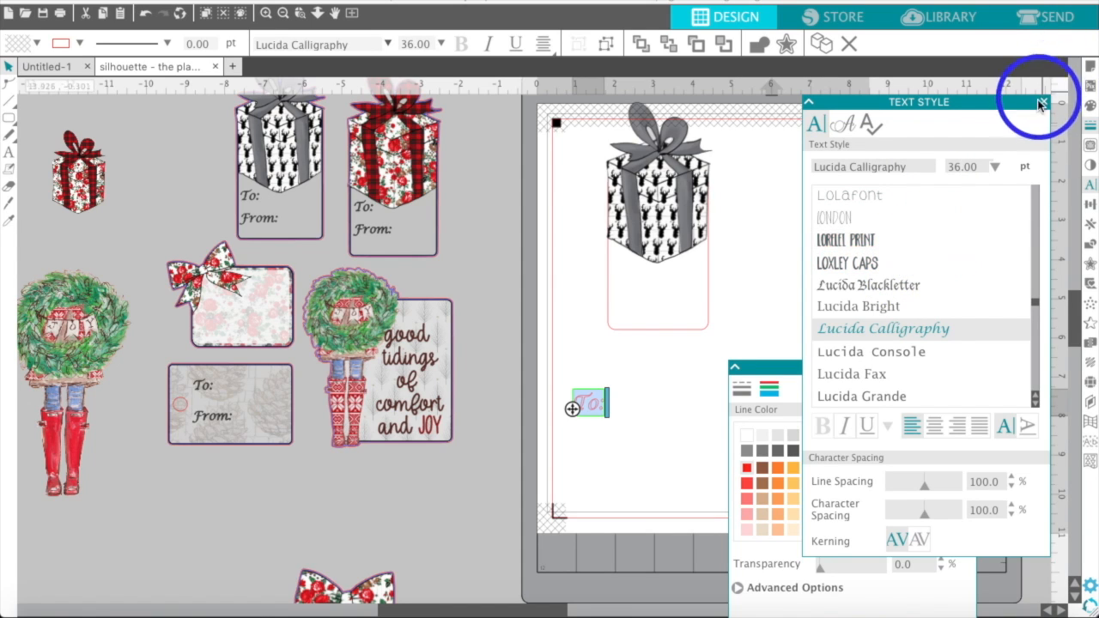
Give the "To:" text a black line color and a black fill.
{"action": "left_click", "coordinate": [770, 369]}
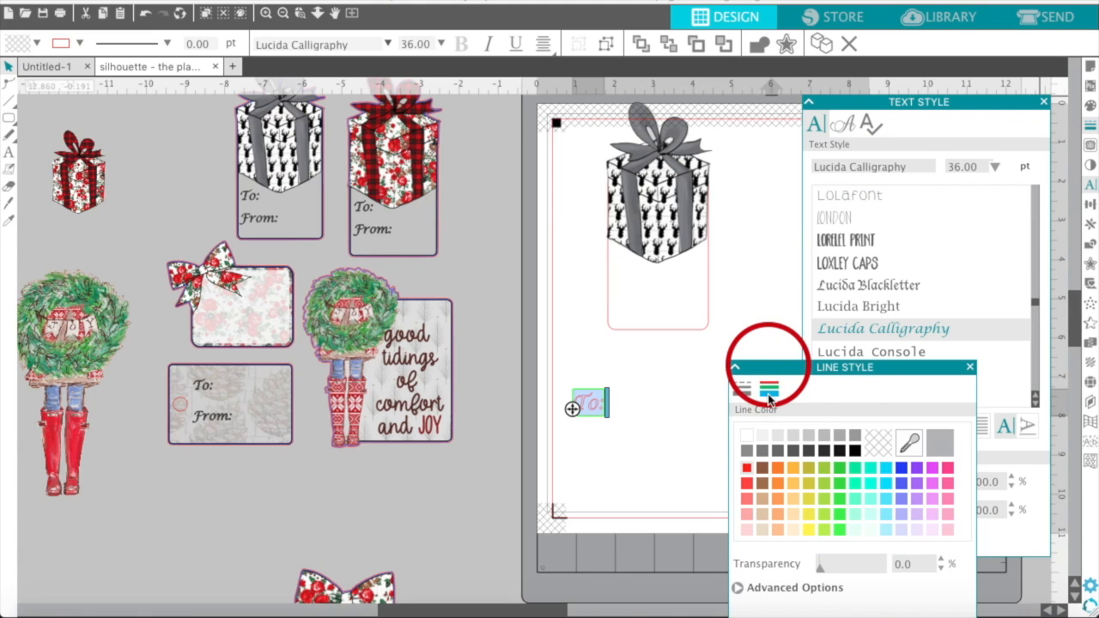
{"action": "left_click", "coordinate": [854, 453]}
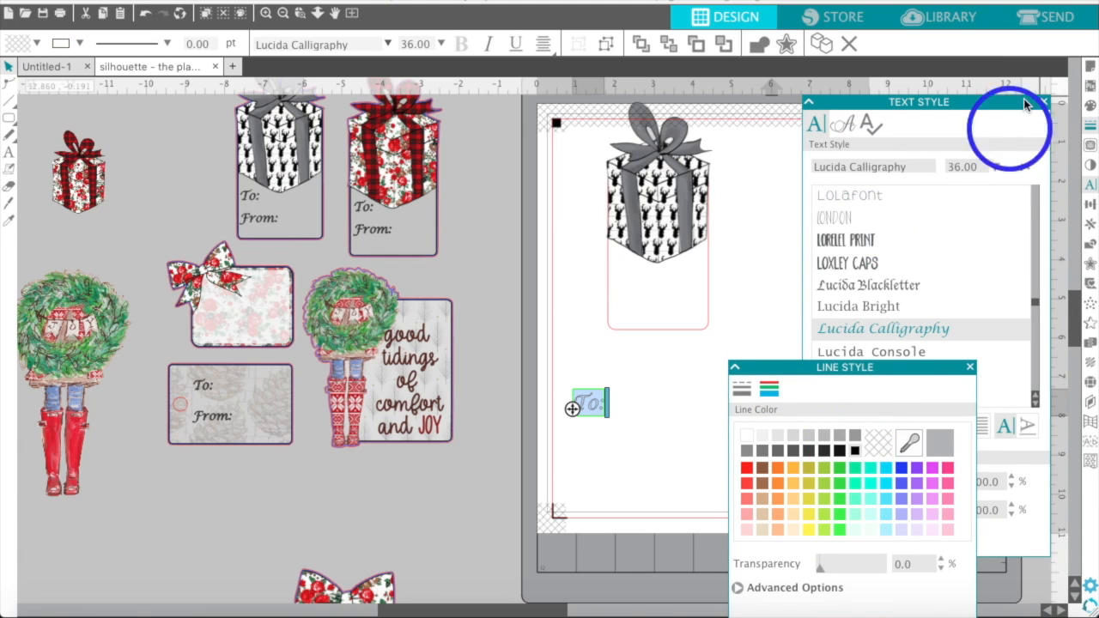
{"action": "left_click", "coordinate": [1089, 106]}
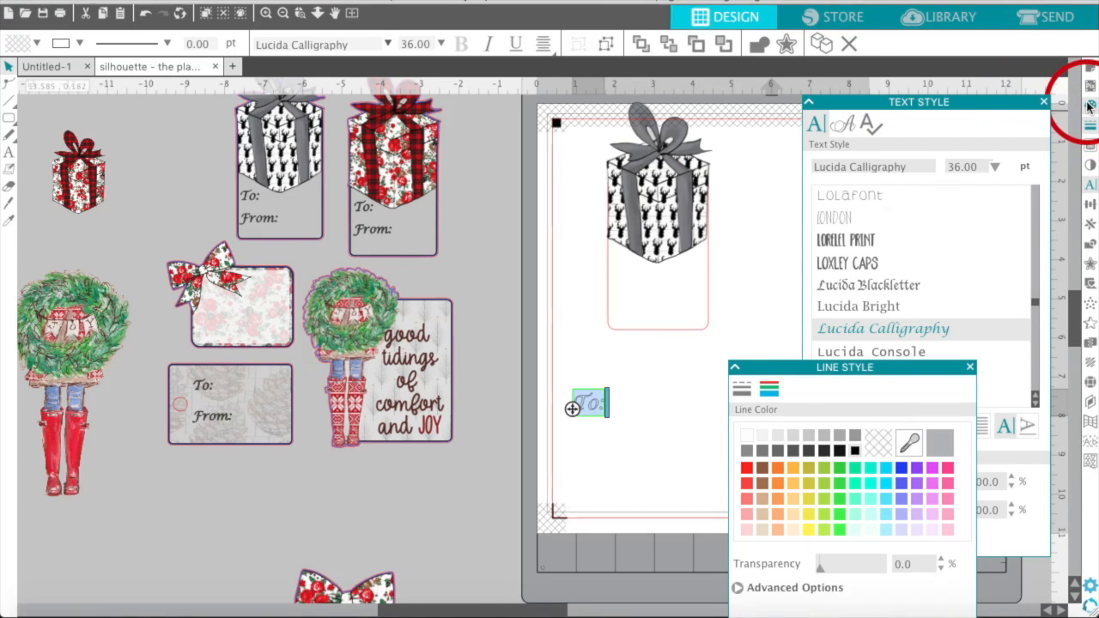
{"action": "left_click", "coordinate": [927, 185]}
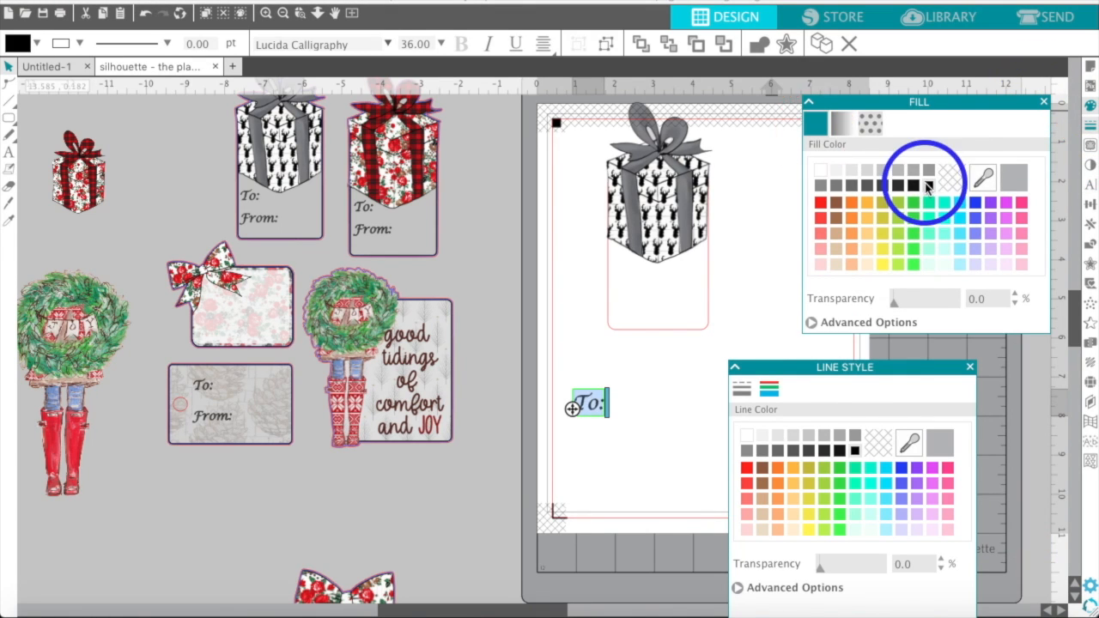
{"action": "left_click", "coordinate": [629, 427]}
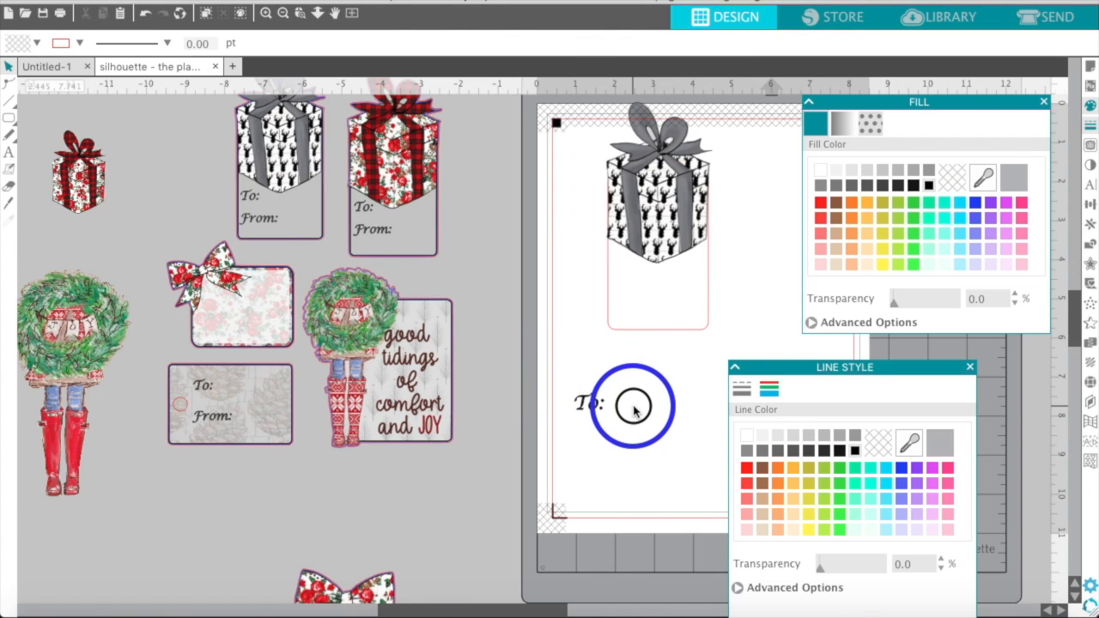
Duplicate the "To:" text and change the copy to "From:".
{"action": "left_click", "coordinate": [598, 401]}
{"action": "key", "text": "super+v"}
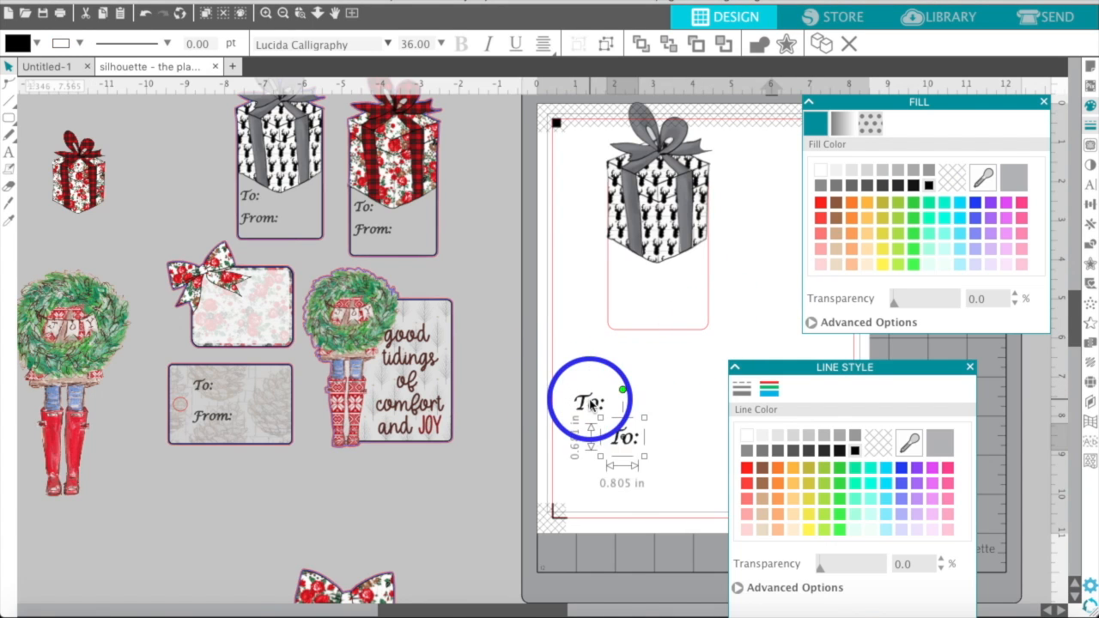
{"action": "double_click", "coordinate": [637, 445]}
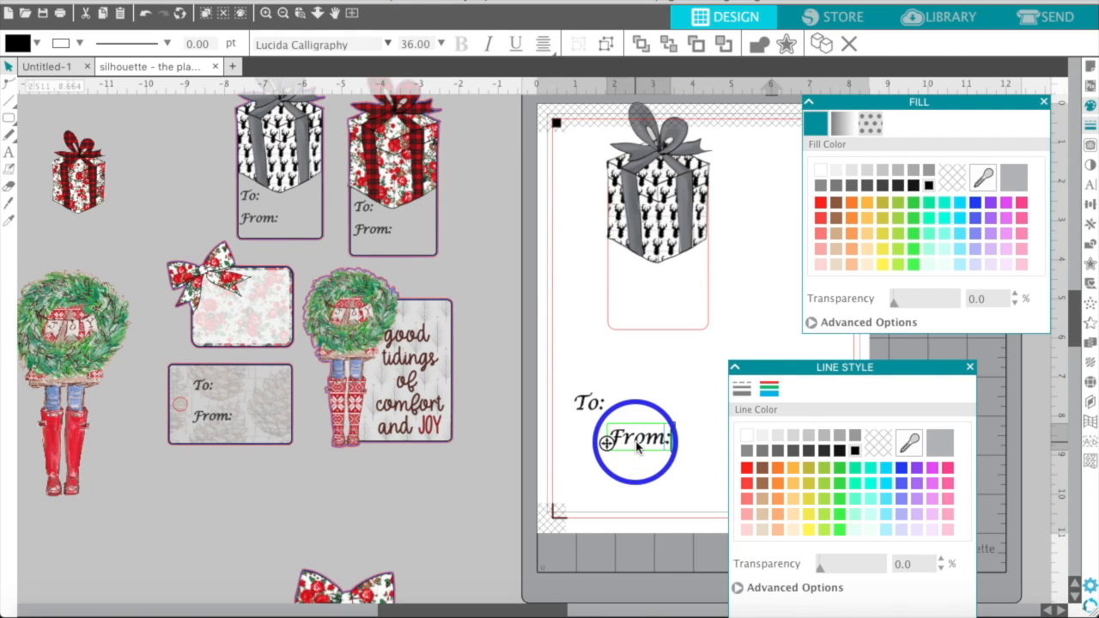
{"action": "left_click", "coordinate": [669, 492]}
Move the "To:" and "From:" texts into the tag's blank lower area and scale them down to about 23.43 pt.
{"action": "left_click_drag", "start_coordinate": [585, 407], "coordinate": [627, 290]}
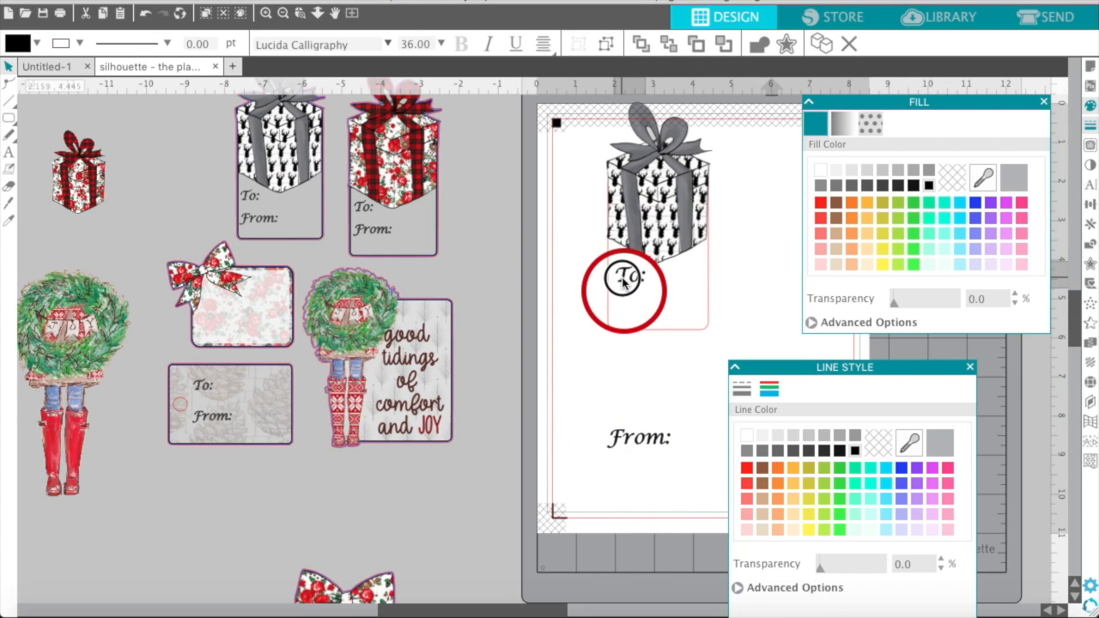
{"action": "mouse_move", "coordinate": [644, 445]}
{"action": "left_mouse_down"}
{"action": "mouse_move", "coordinate": [650, 314]}
{"action": "mouse_move", "coordinate": [643, 403]}
{"action": "left_mouse_up"}
{"action": "left_click", "coordinate": [651, 304]}
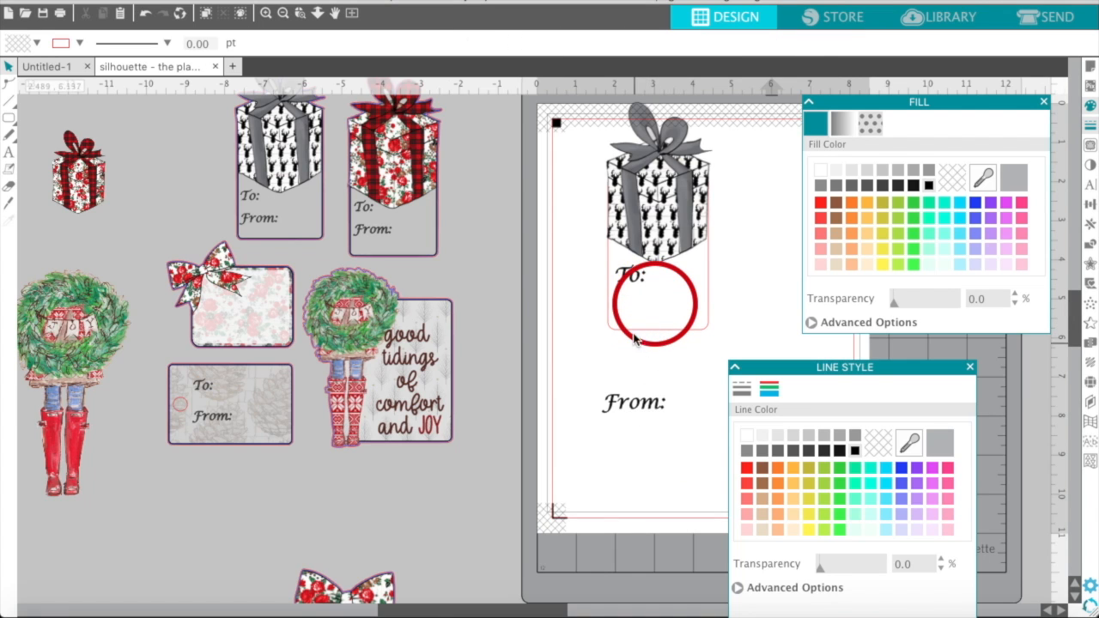
{"action": "left_click", "coordinate": [629, 290]}
{"action": "left_click_drag", "start_coordinate": [626, 291], "coordinate": [637, 310]}
{"action": "left_click", "coordinate": [575, 325]}
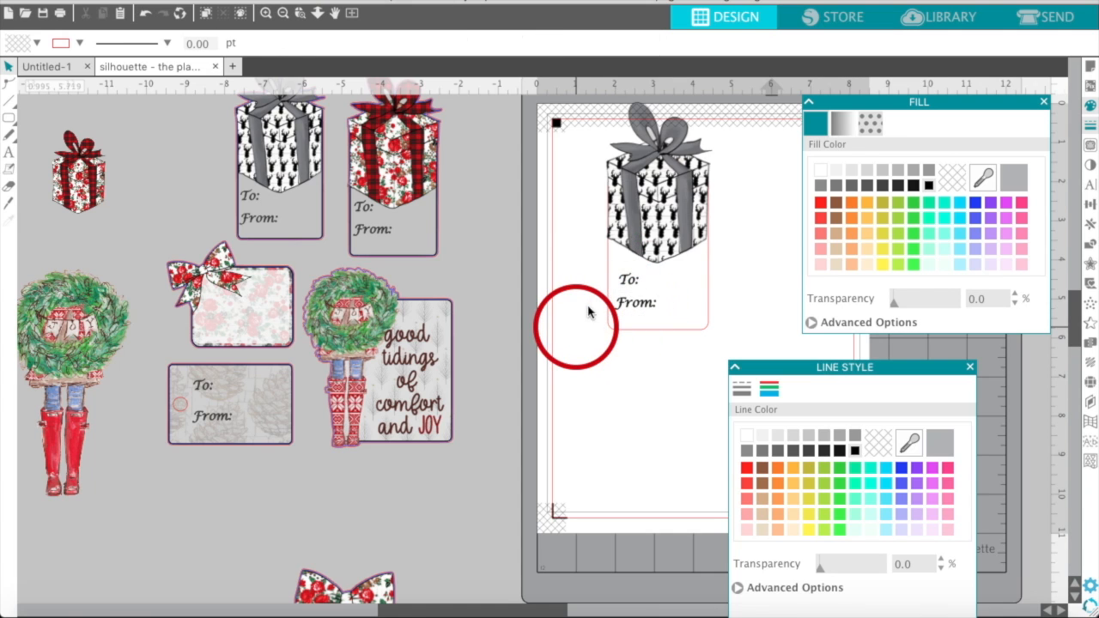
Adjust the vertical spacing of "To:" and "From:" below the present and align both texts to the left.
{"action": "left_click", "coordinate": [625, 285]}
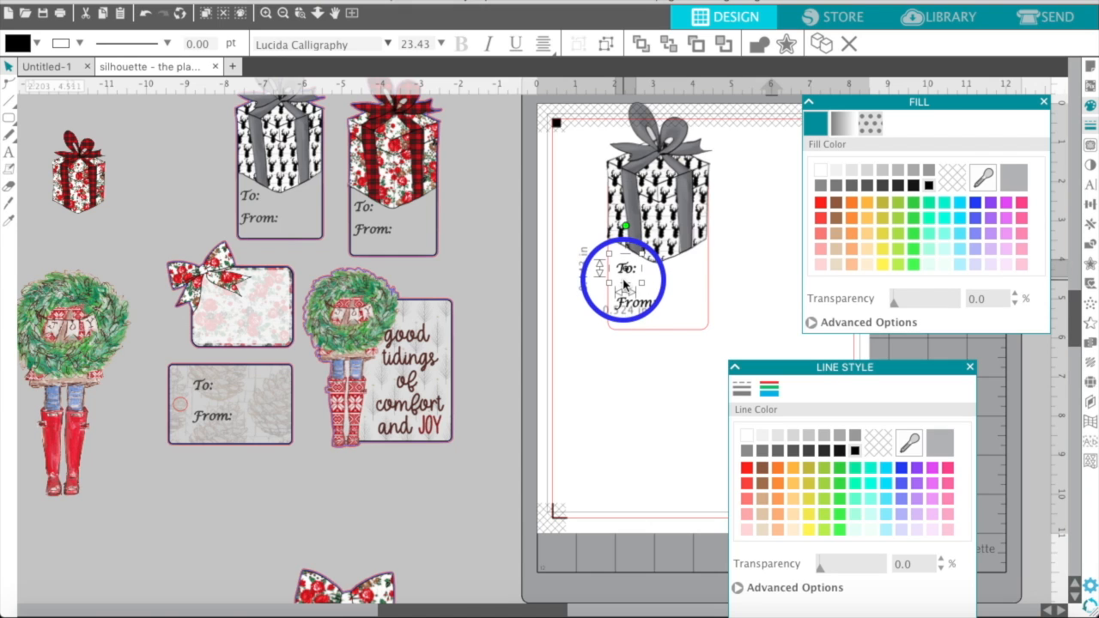
{"action": "left_click", "coordinate": [632, 306]}
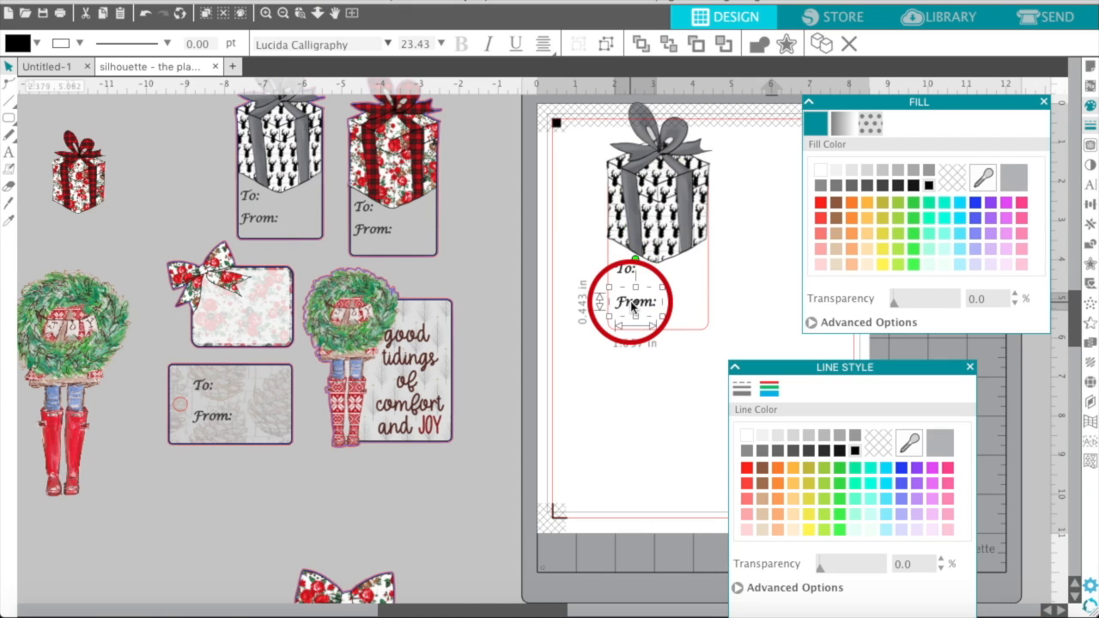
{"action": "left_click", "coordinate": [589, 323]}
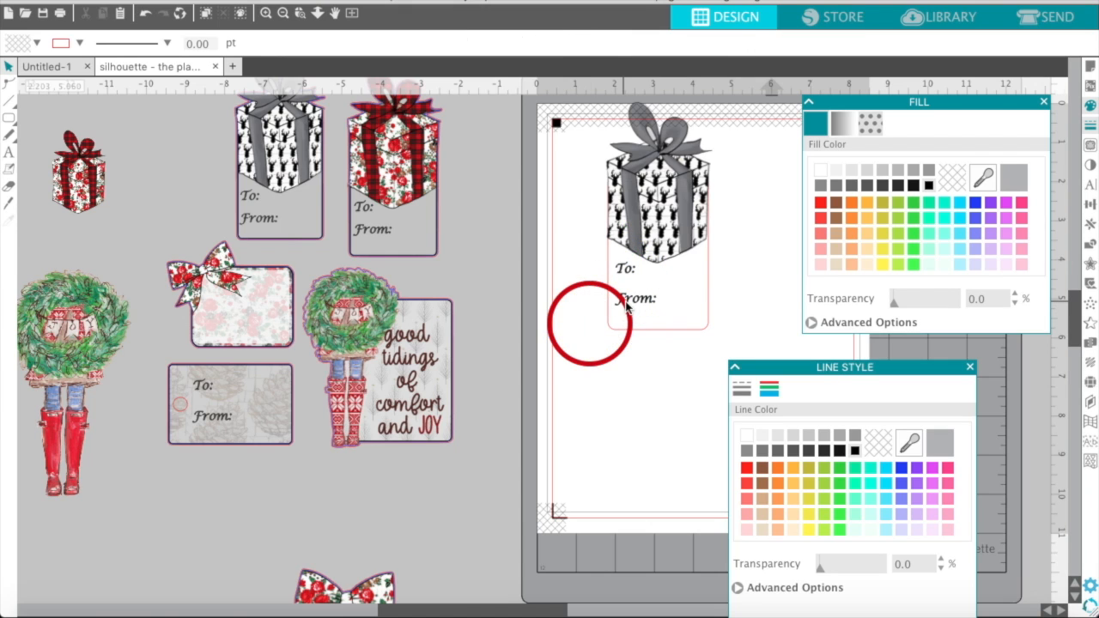
{"action": "left_click", "coordinate": [646, 297]}
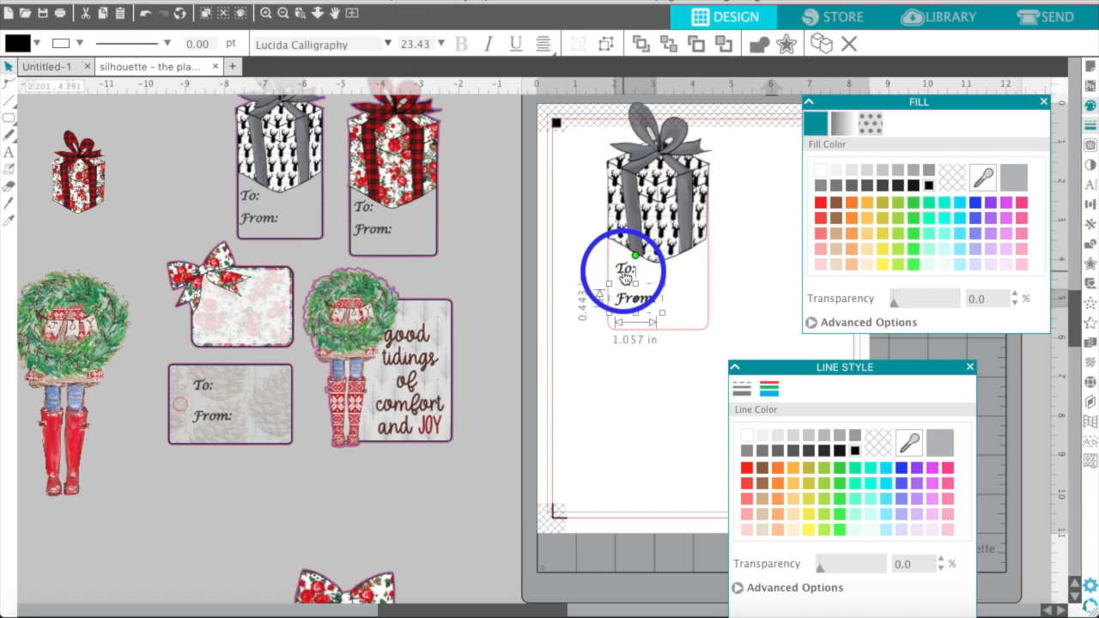
{"action": "left_click", "coordinate": [624, 271], "text": "shift"}
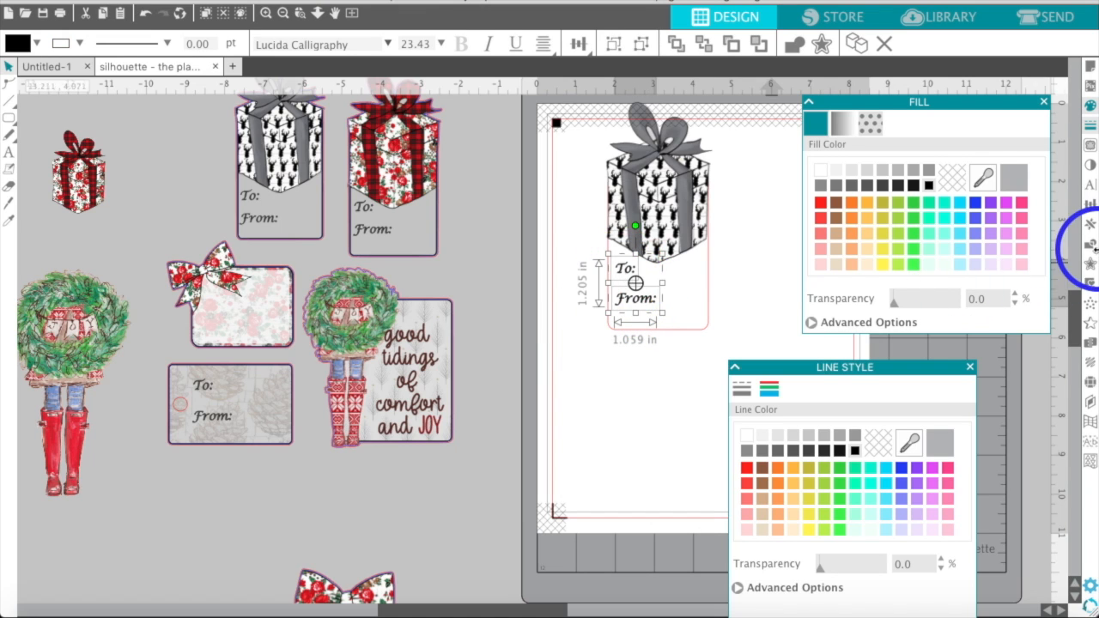
{"action": "left_click", "coordinate": [1090, 206]}
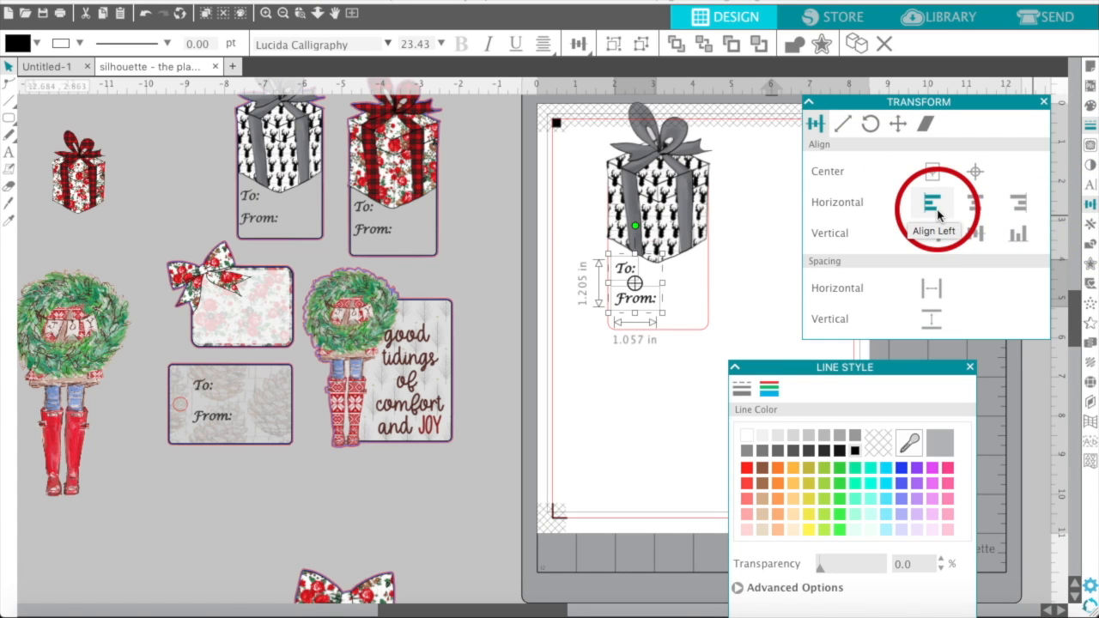
{"action": "left_click", "coordinate": [644, 392]}
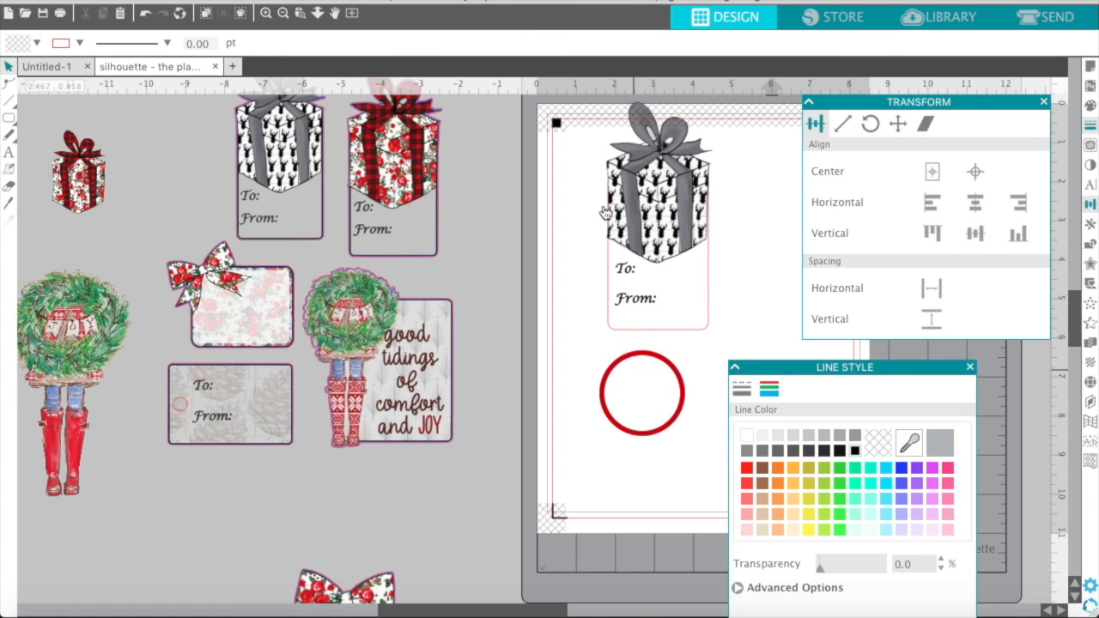
Change the line color of the tag's rounded rectangle to blue.
{"action": "left_click", "coordinate": [613, 330]}
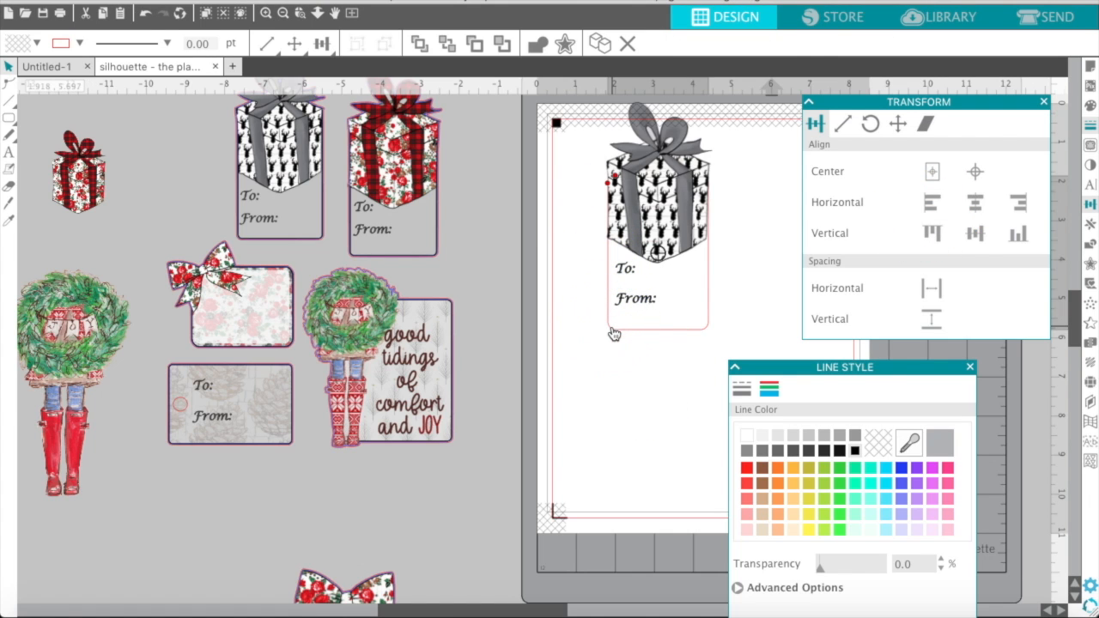
{"action": "left_click", "coordinate": [900, 469]}
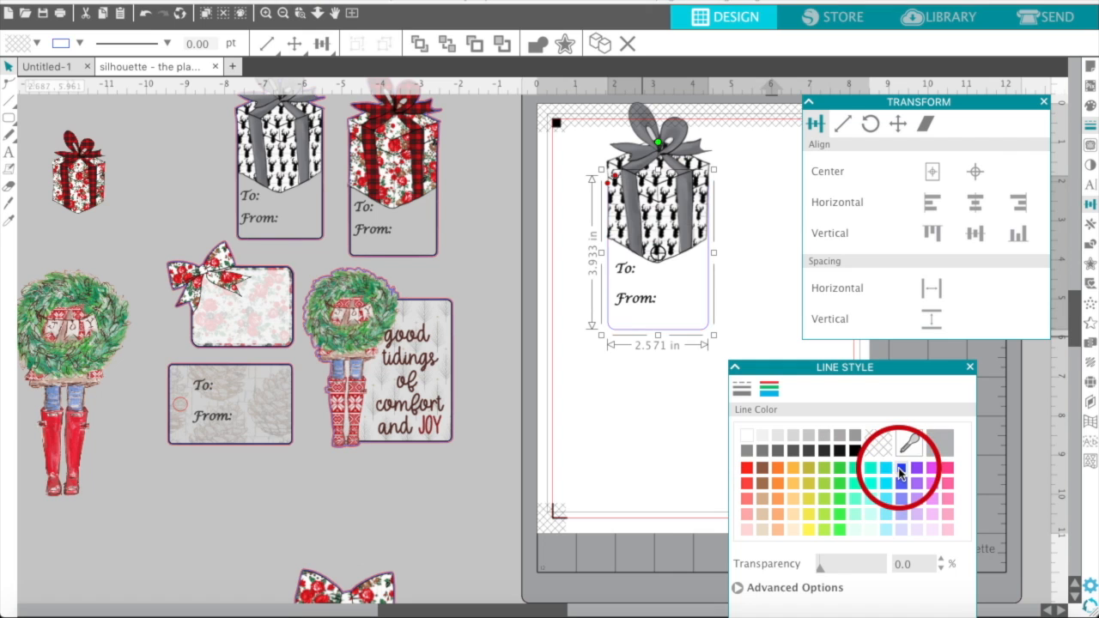
{"action": "left_click", "coordinate": [717, 411]}
Group the deer-print present, both texts and the rounded rectangle, and move the grouped tag down the page.
{"action": "left_click", "coordinate": [633, 194]}
{"action": "right_click", "coordinate": [631, 179]}
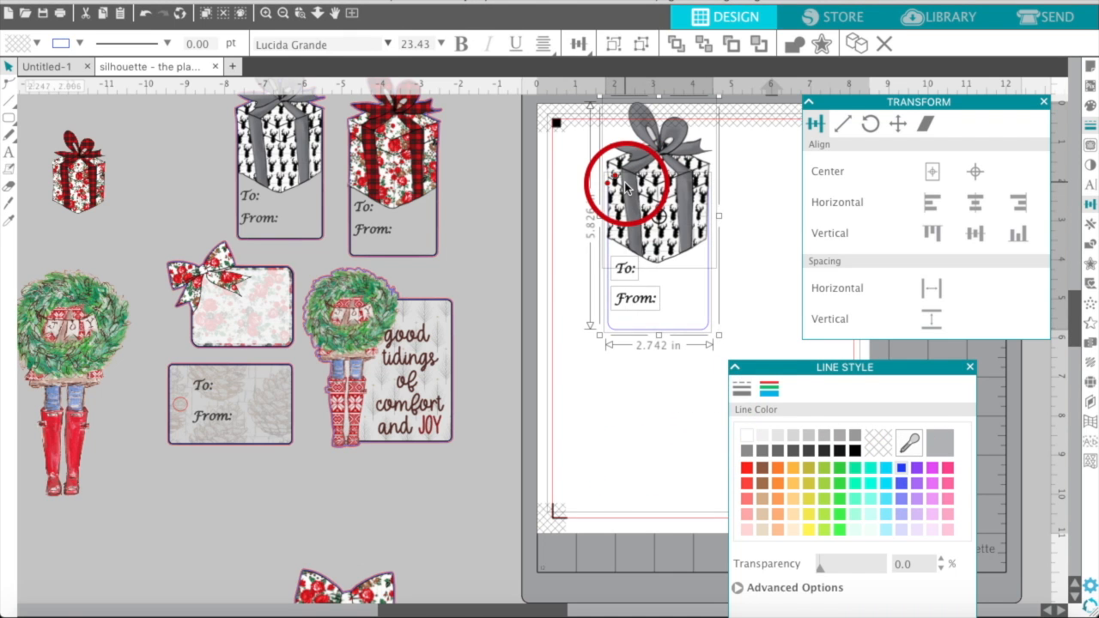
{"action": "left_click", "coordinate": [671, 445]}
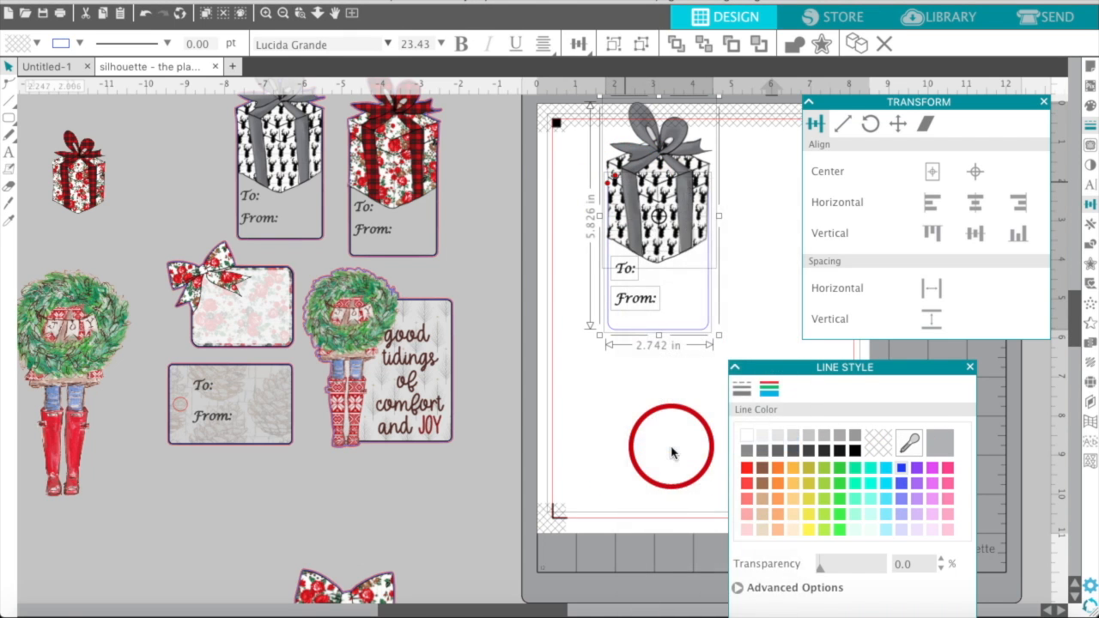
{"action": "left_click_drag", "start_coordinate": [672, 206], "coordinate": [633, 310]}
Duplicate the grouped deer-print tag and place the copy to the right of the original.
{"action": "right_click", "coordinate": [633, 310]}
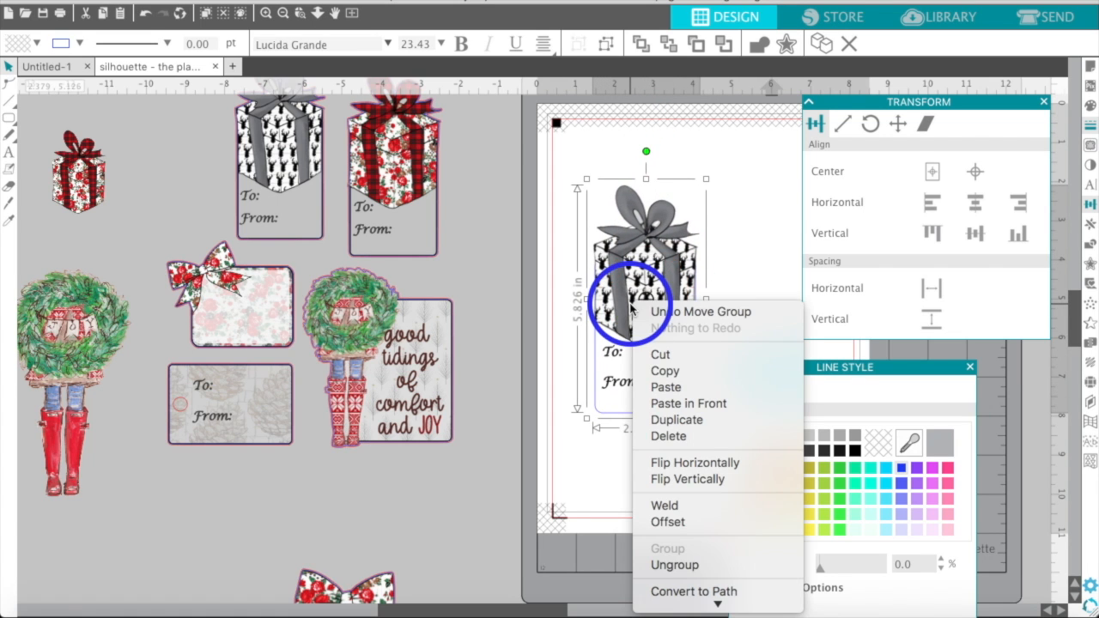
{"action": "left_click", "coordinate": [687, 419]}
{"action": "left_click_drag", "start_coordinate": [662, 295], "coordinate": [767, 298]}
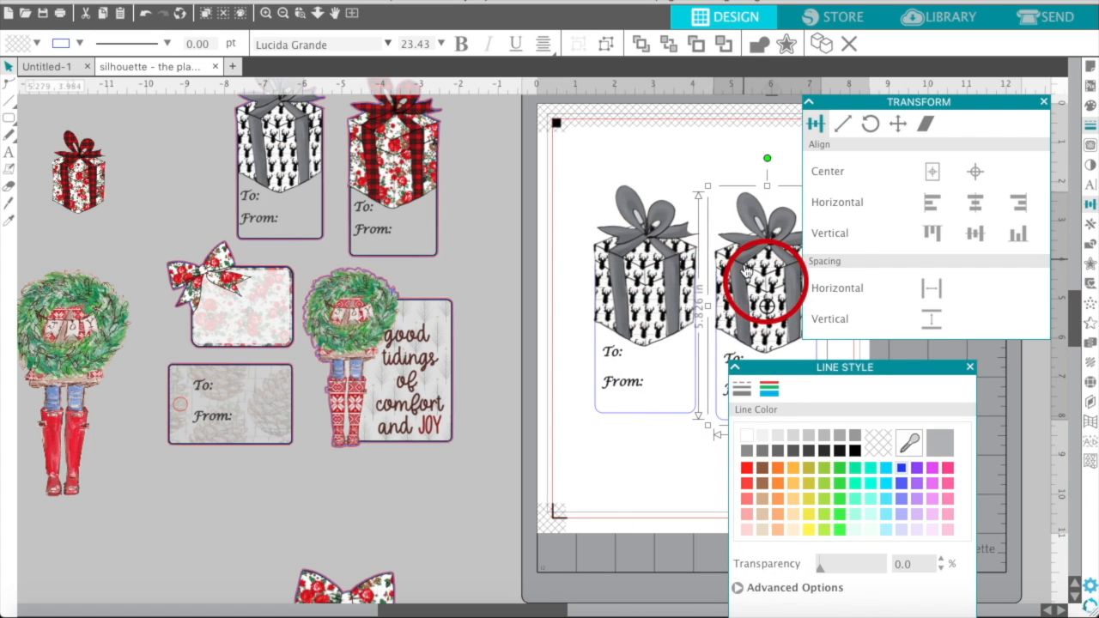
Ungroup the copied tag and delete its deer-print present, keeping the rounded rectangle and texts.
{"action": "right_click", "coordinate": [747, 271]}
{"action": "left_click", "coordinate": [776, 532]}
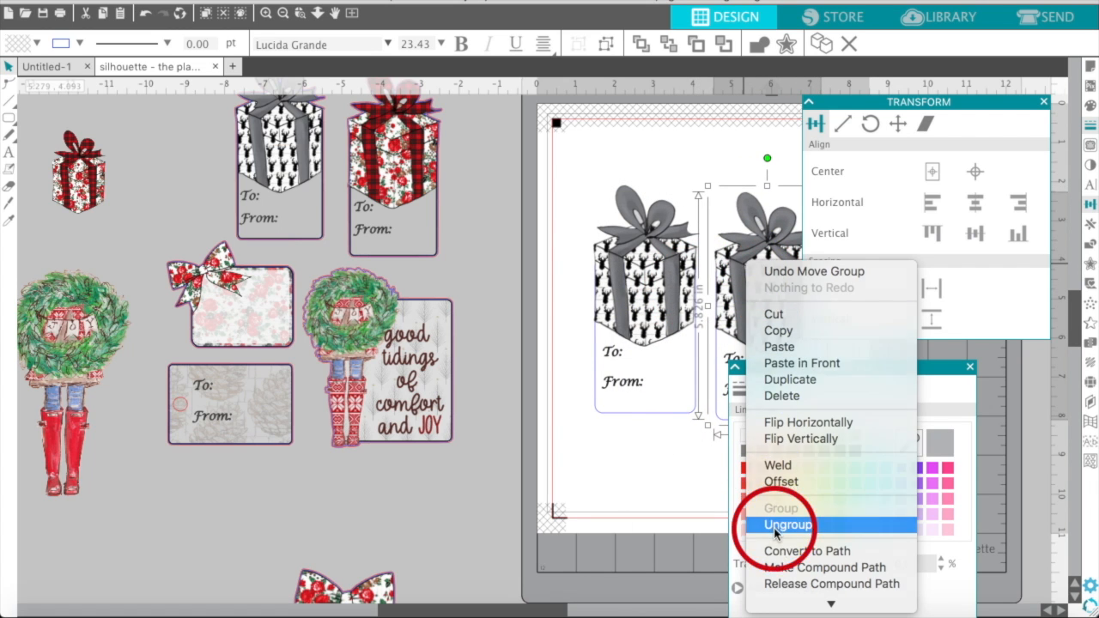
{"action": "left_click", "coordinate": [701, 161]}
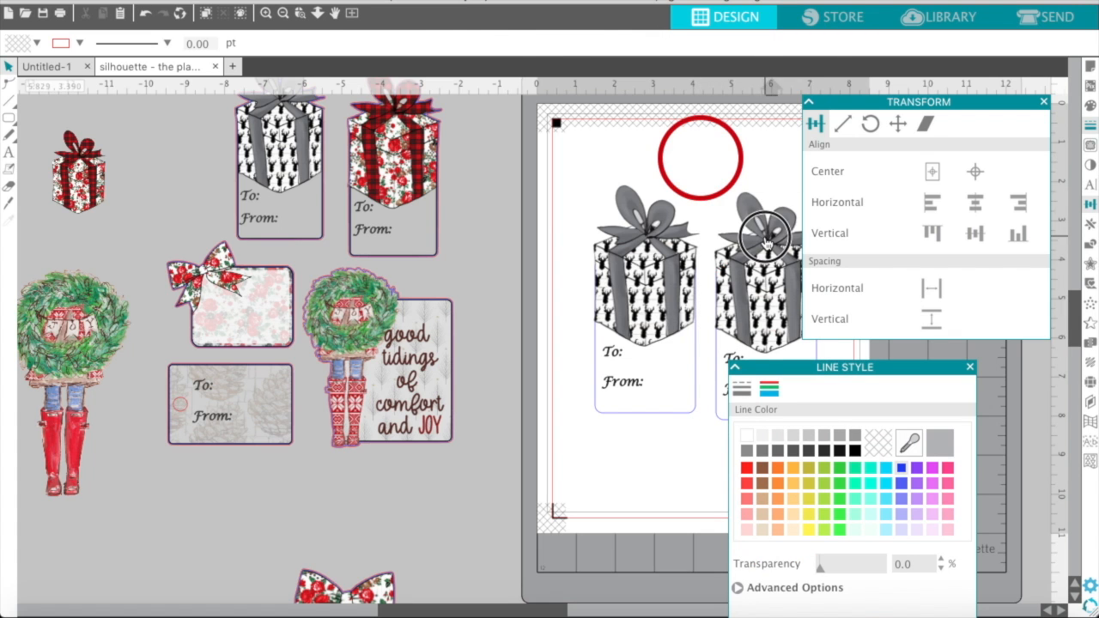
{"action": "left_click", "coordinate": [764, 241]}
{"action": "key", "text": "Delete"}
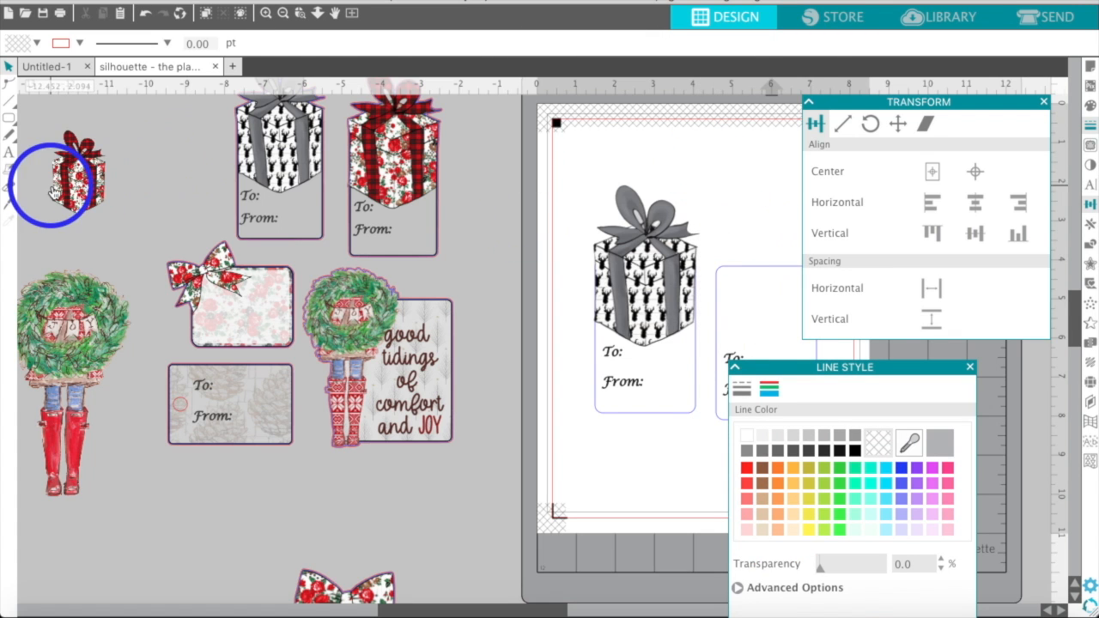
Place the red floral present over the copied tag's rounded rectangle and enlarge it to about 2.8 in wide.
{"action": "left_click_drag", "start_coordinate": [53, 191], "coordinate": [736, 225]}
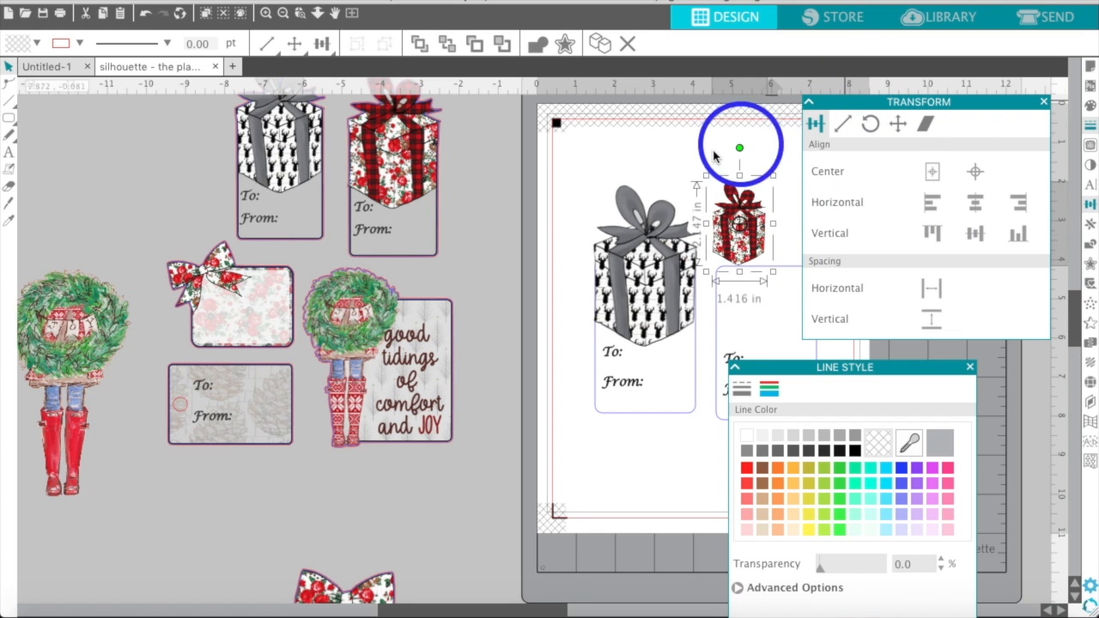
{"action": "scroll", "coordinate": [692, 158], "scroll_direction": "right", "scroll_amount": 4}
{"action": "scroll", "coordinate": [693, 158], "scroll_direction": "down", "scroll_amount": 2}
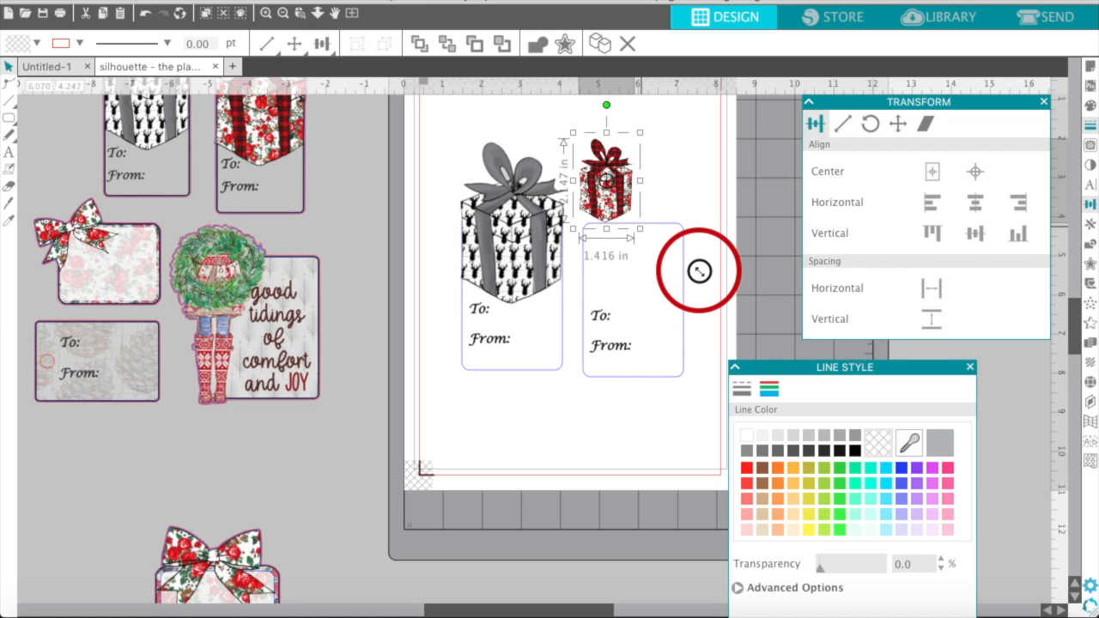
{"action": "left_click_drag", "start_coordinate": [640, 229], "coordinate": [726, 290]}
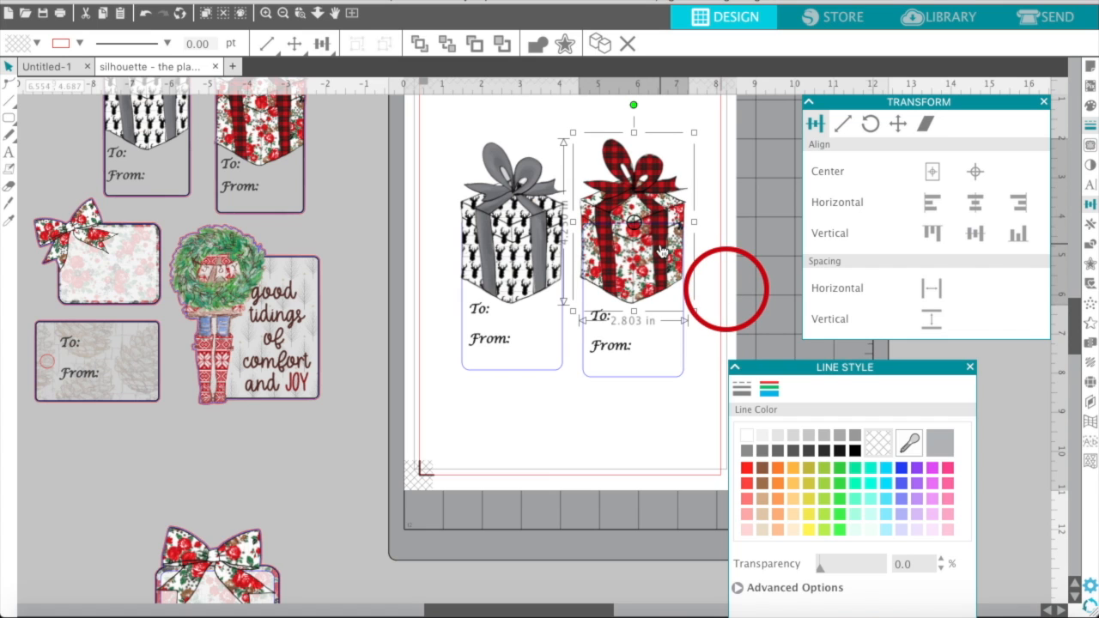
{"action": "left_click_drag", "start_coordinate": [661, 251], "coordinate": [664, 253]}
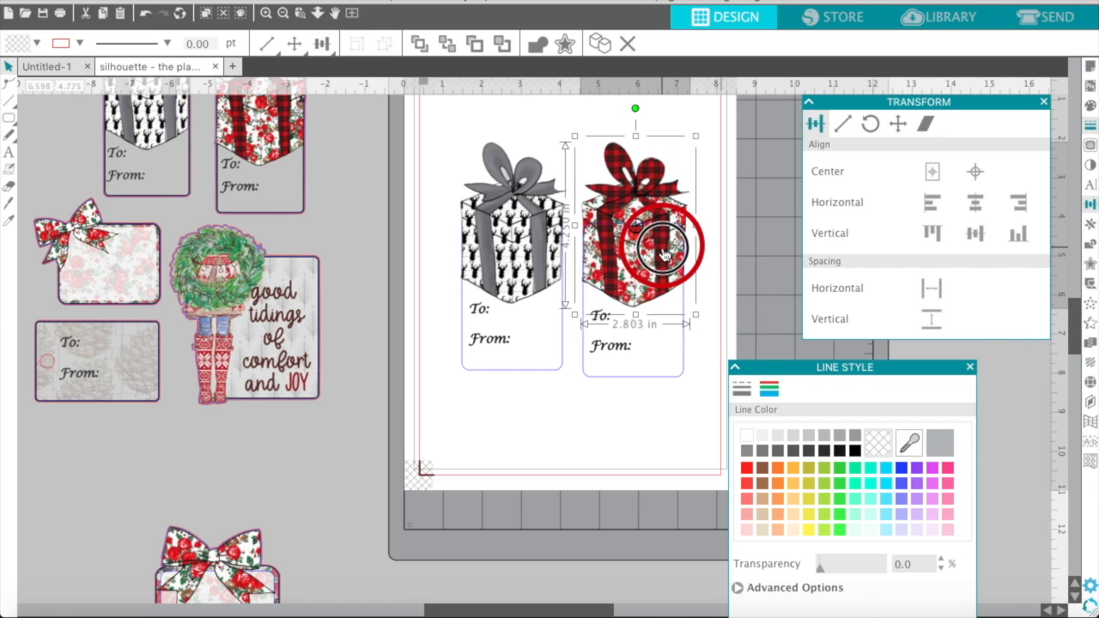
Group the red floral present with the rounded rectangle, and undo a trial move of that group off the page.
{"action": "left_click", "coordinate": [669, 453]}
{"action": "left_click_drag", "start_coordinate": [687, 427], "coordinate": [645, 289]}
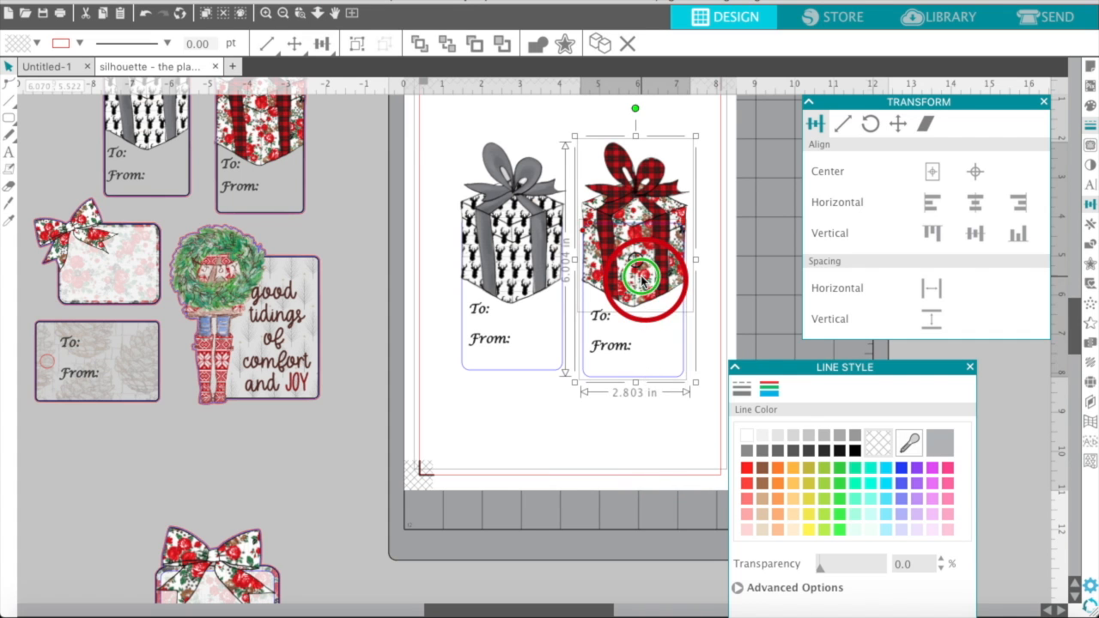
{"action": "right_click", "coordinate": [643, 278]}
{"action": "left_click", "coordinate": [678, 537]}
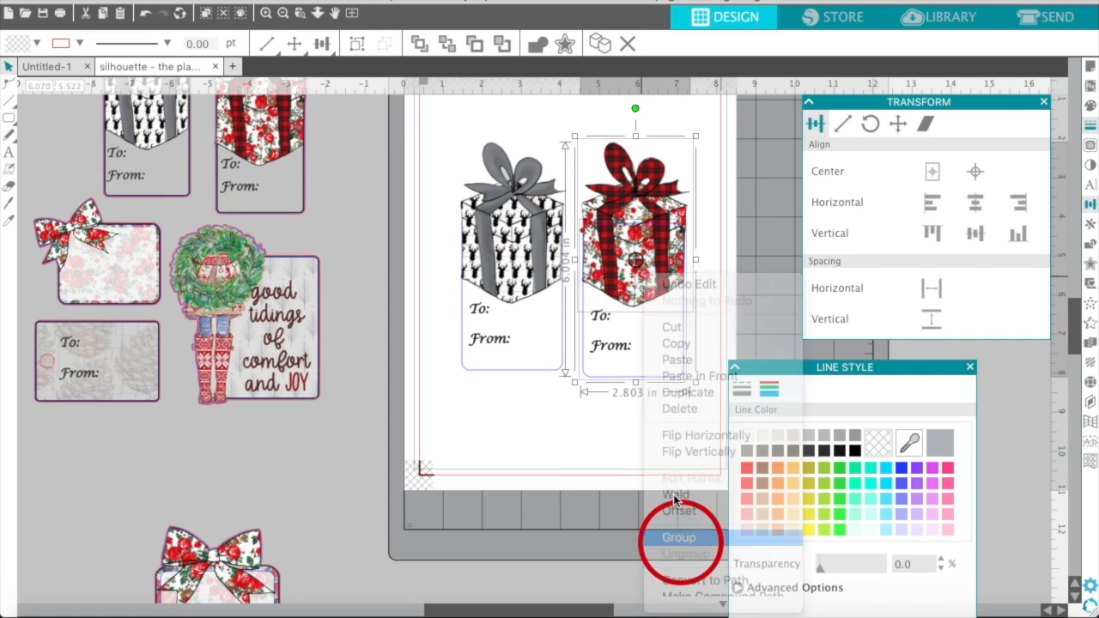
{"action": "left_click_drag", "start_coordinate": [638, 217], "coordinate": [773, 185]}
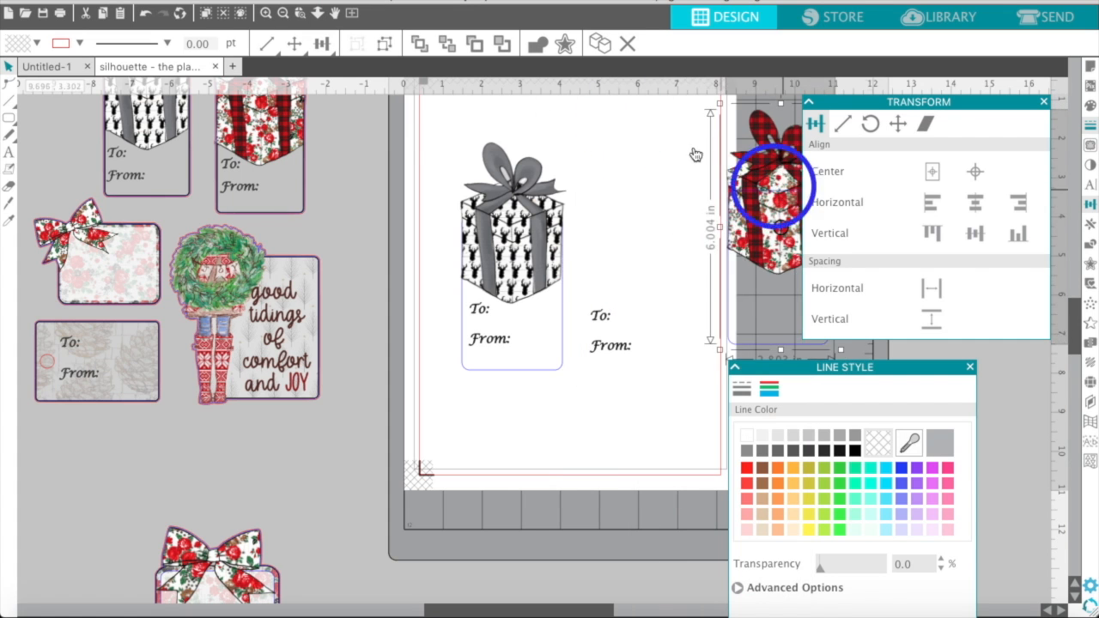
{"action": "left_click", "coordinate": [145, 13]}
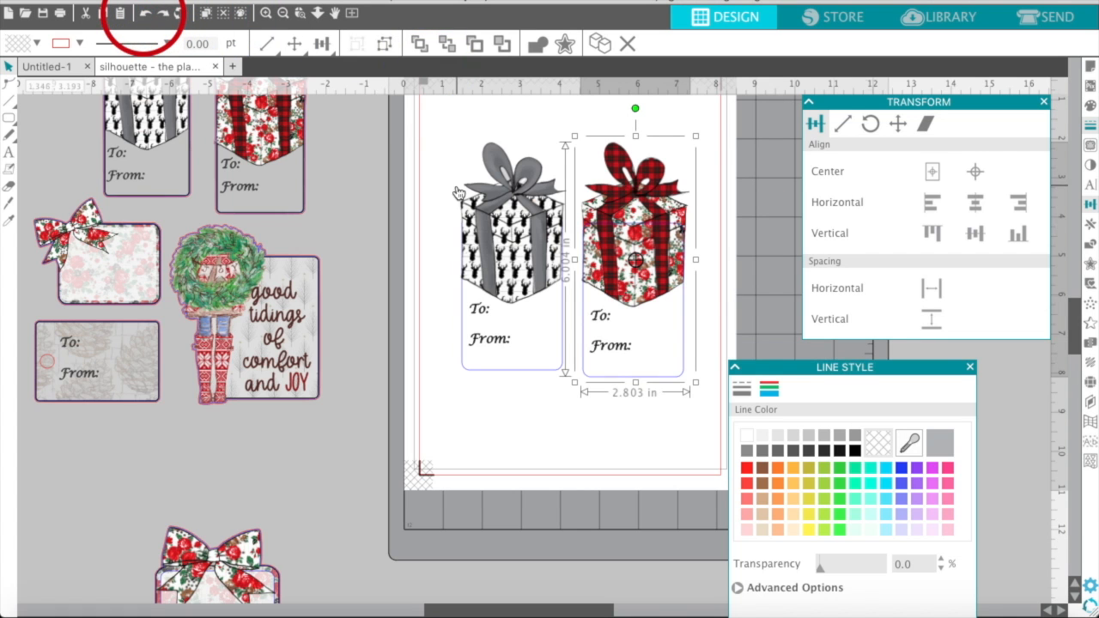
Group the red floral present tag together with its "To:" and "From:" texts and move it off the right side of the page.
{"action": "left_click", "coordinate": [538, 110]}
{"action": "left_click", "coordinate": [644, 343]}
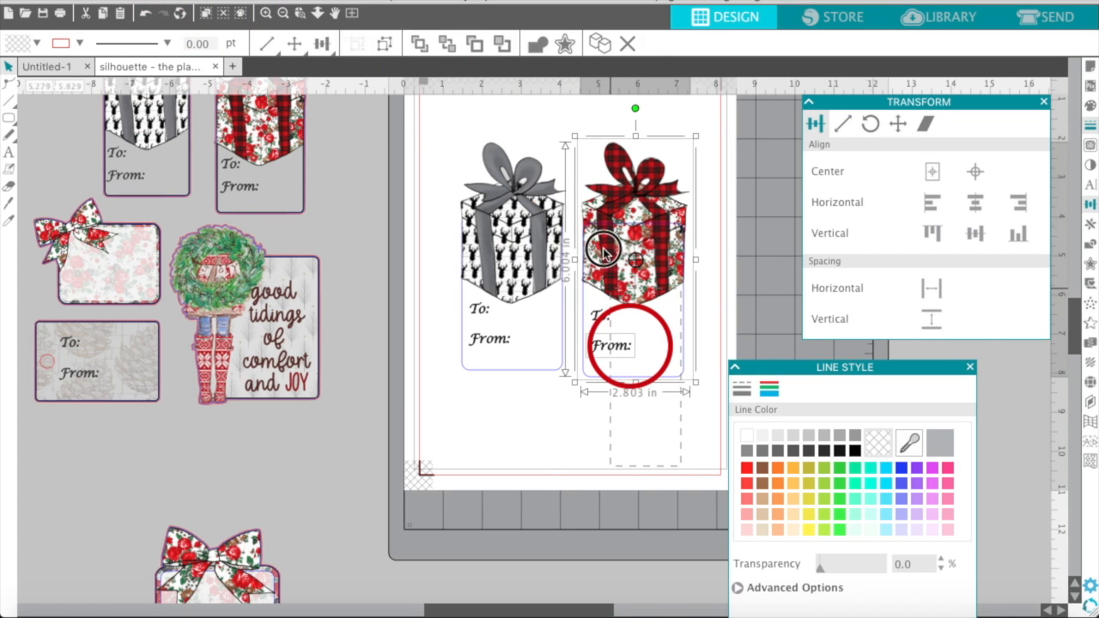
{"action": "right_click", "coordinate": [605, 196]}
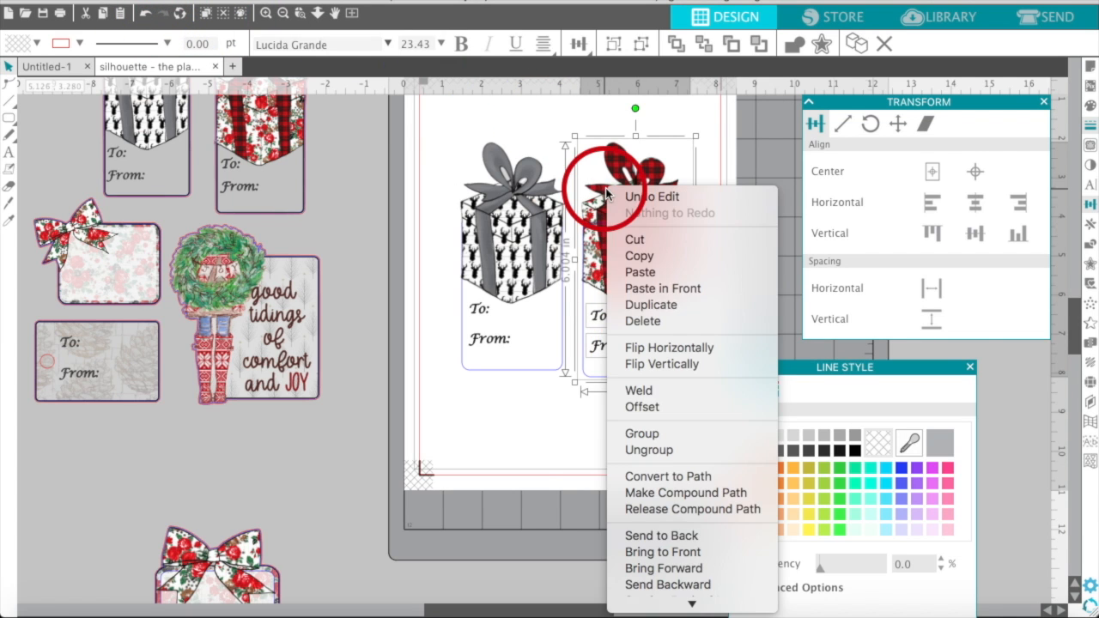
{"action": "left_click", "coordinate": [706, 433]}
{"action": "left_click_drag", "start_coordinate": [635, 243], "coordinate": [805, 227]}
Trace the outer edge of the whole deer-print present tag with the threshold at 100%.
{"action": "left_click", "coordinate": [1089, 225]}
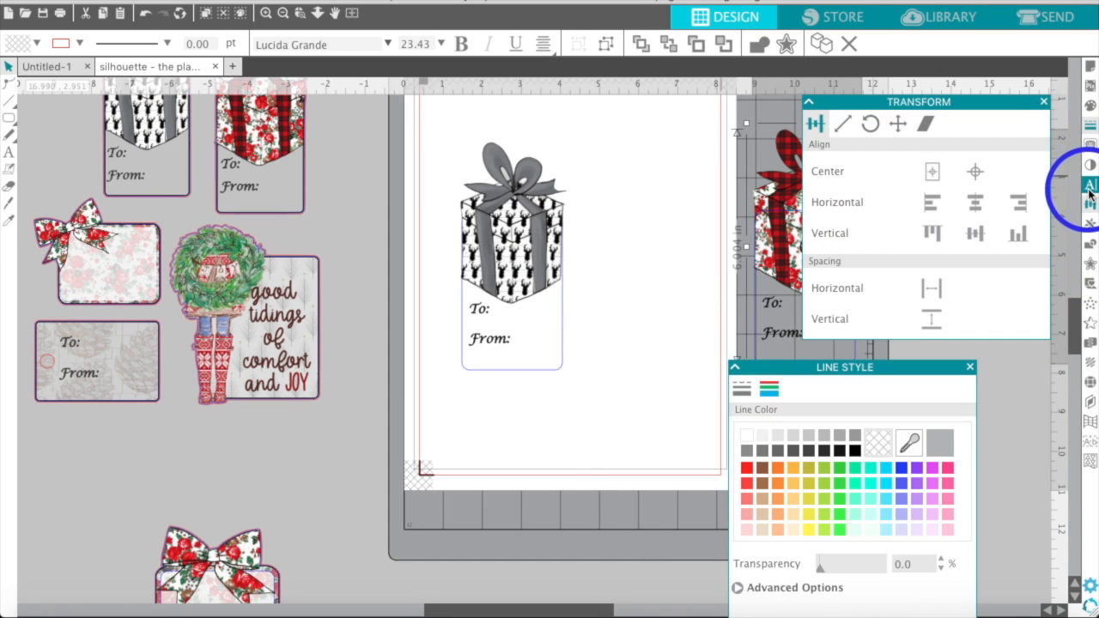
{"action": "left_click", "coordinate": [1089, 148]}
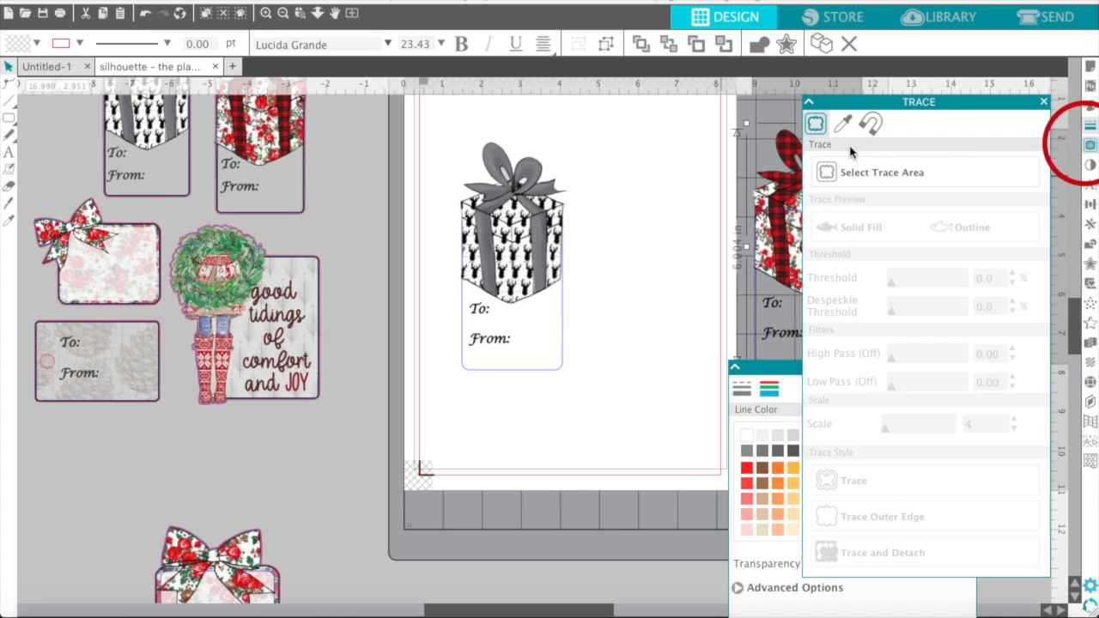
{"action": "left_click", "coordinate": [833, 174]}
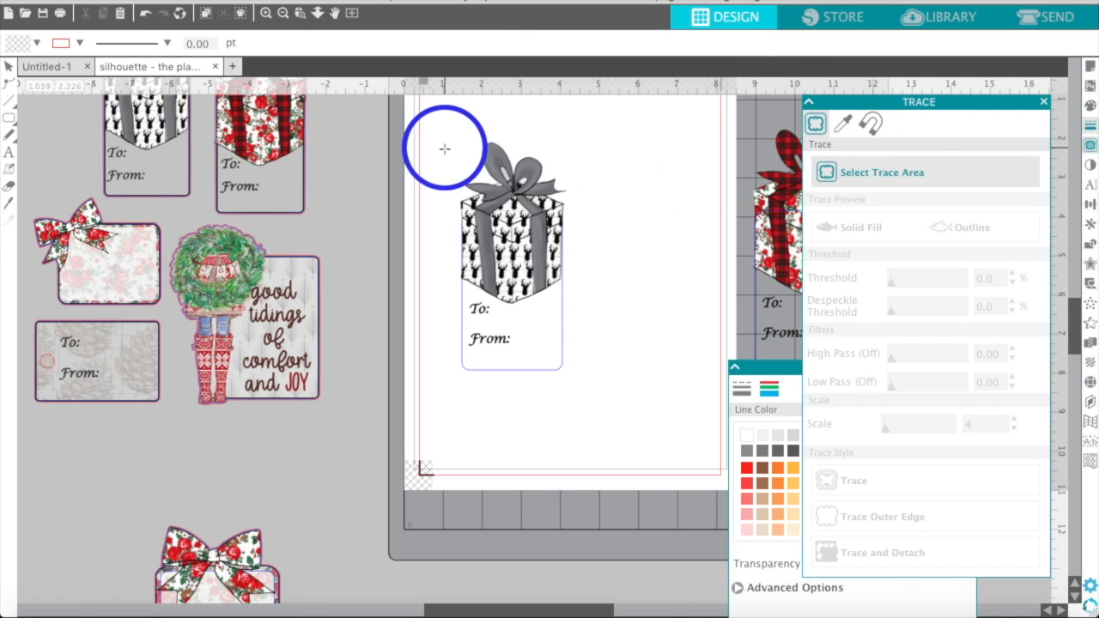
{"action": "mouse_move", "coordinate": [441, 115]}
{"action": "left_mouse_down"}
{"action": "mouse_move", "coordinate": [567, 390]}
{"action": "mouse_move", "coordinate": [587, 400]}
{"action": "left_mouse_up"}
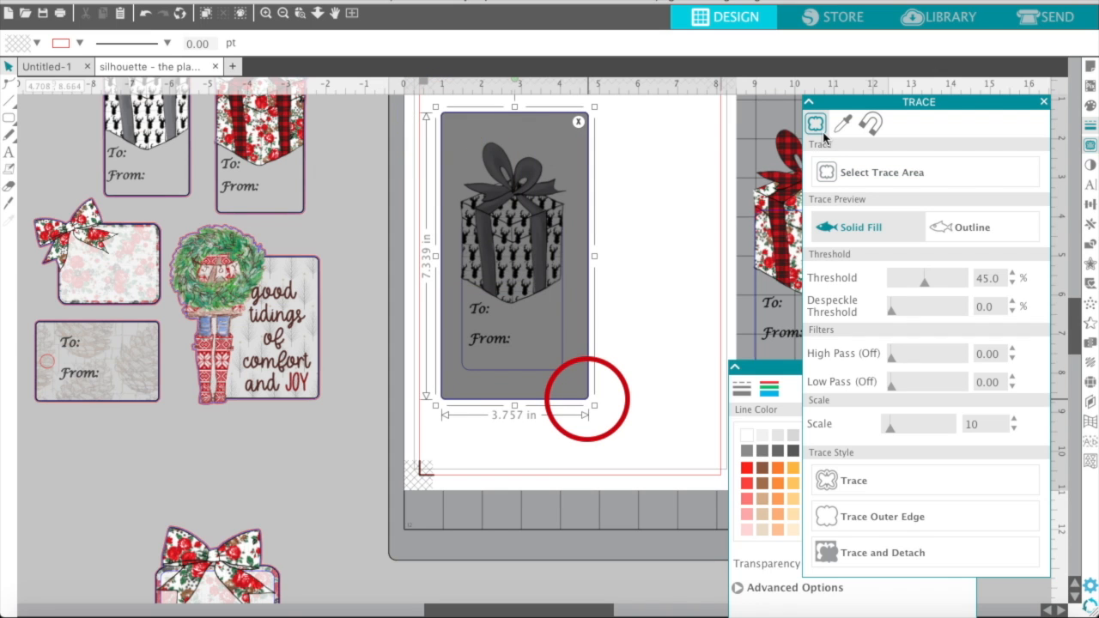
{"action": "left_click", "coordinate": [924, 283]}
{"action": "left_click_drag", "start_coordinate": [994, 292], "coordinate": [994, 292]}
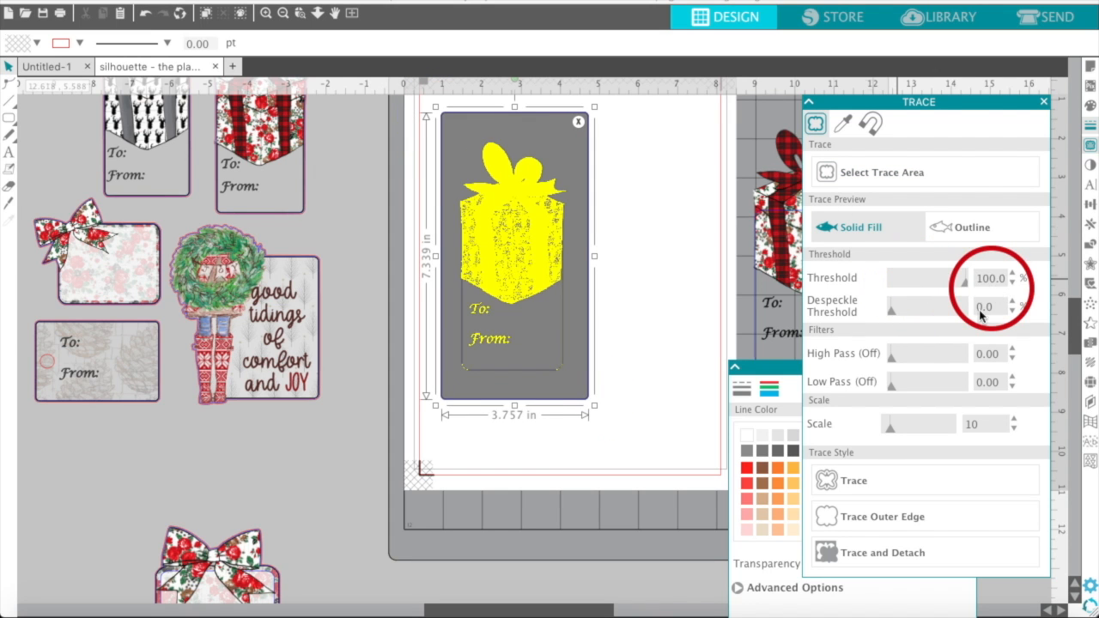
{"action": "left_click", "coordinate": [861, 519]}
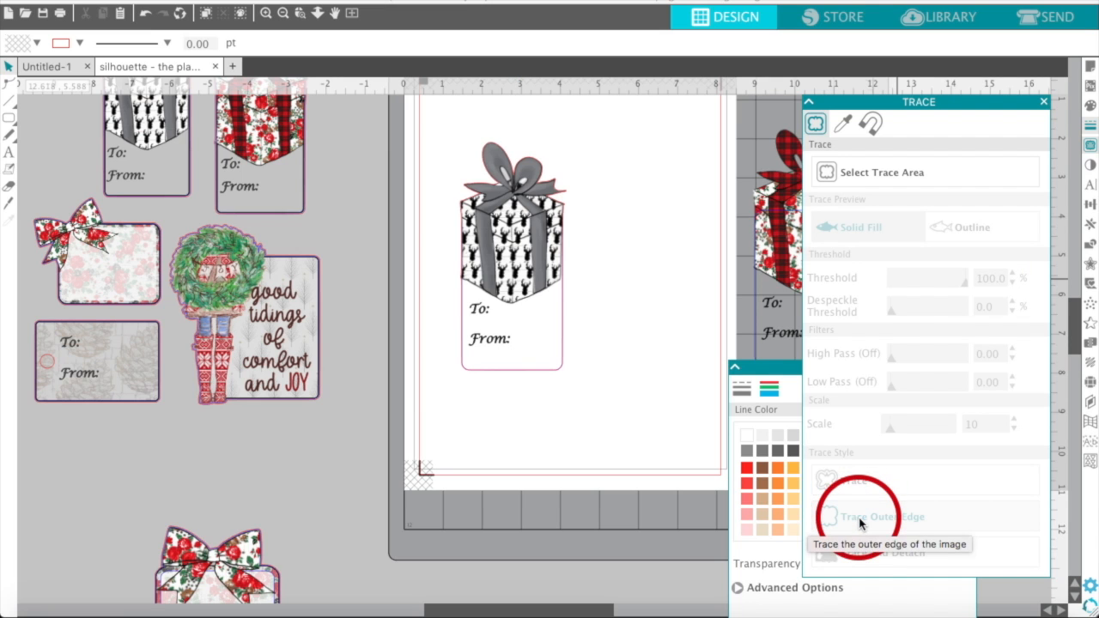
{"action": "left_click", "coordinate": [562, 286]}
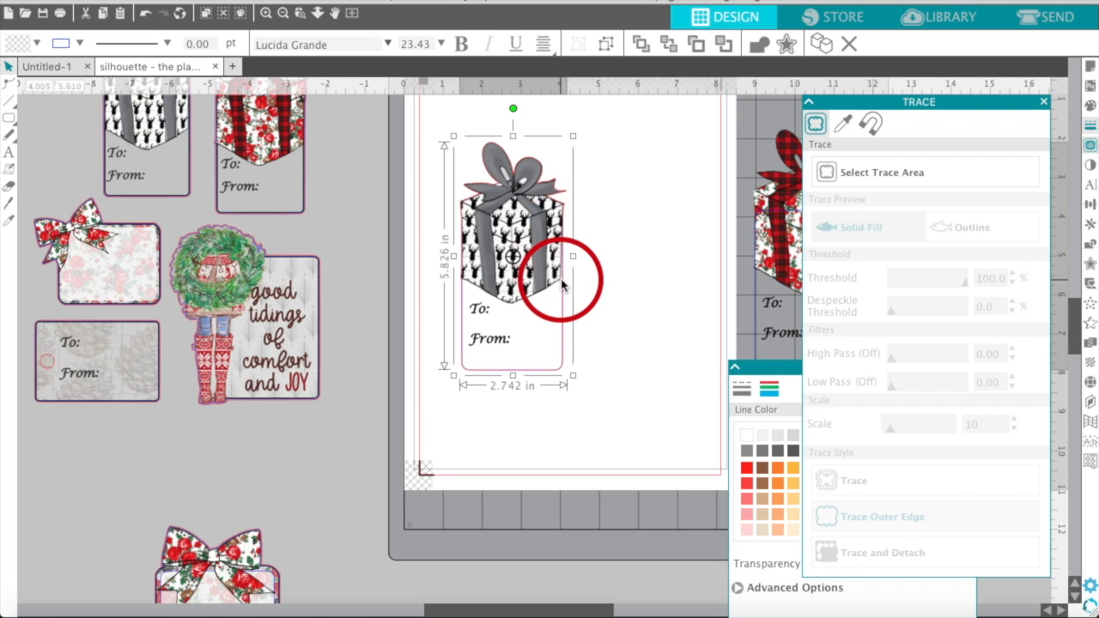
{"action": "left_click", "coordinate": [1044, 101]}
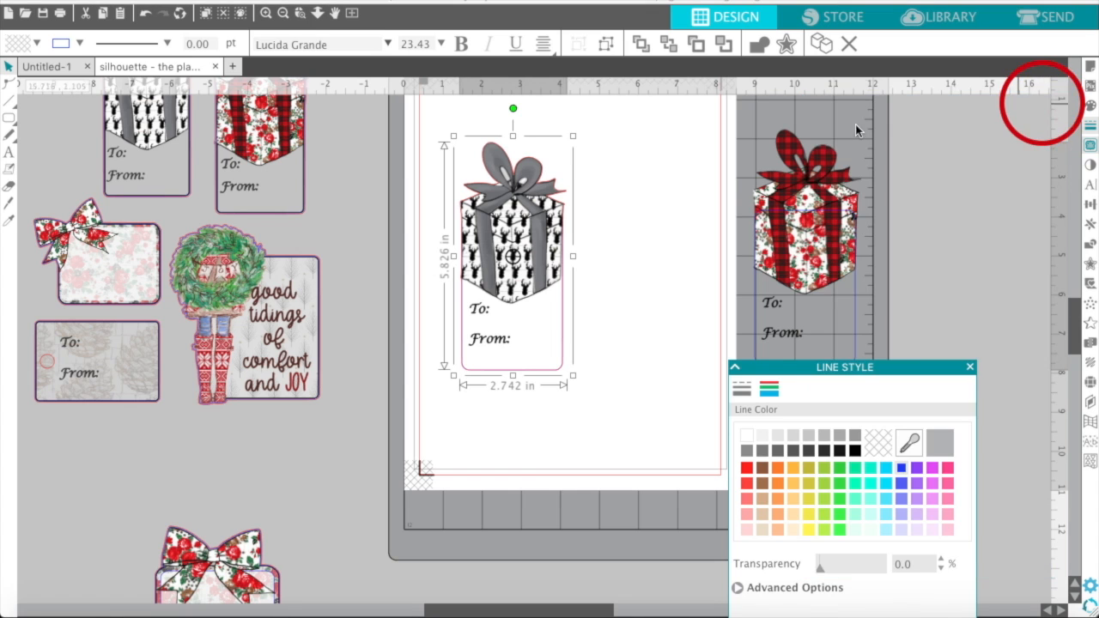
Change the line color of the traced outline around the deer-print tag to blue.
{"action": "left_click", "coordinate": [266, 13]}
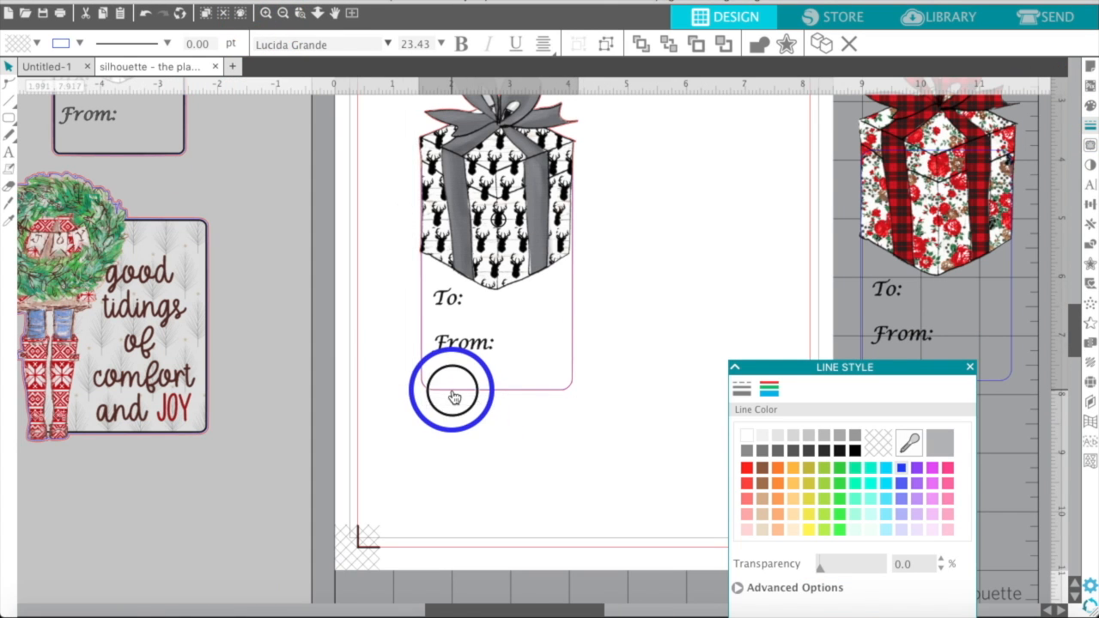
{"action": "left_click", "coordinate": [455, 396]}
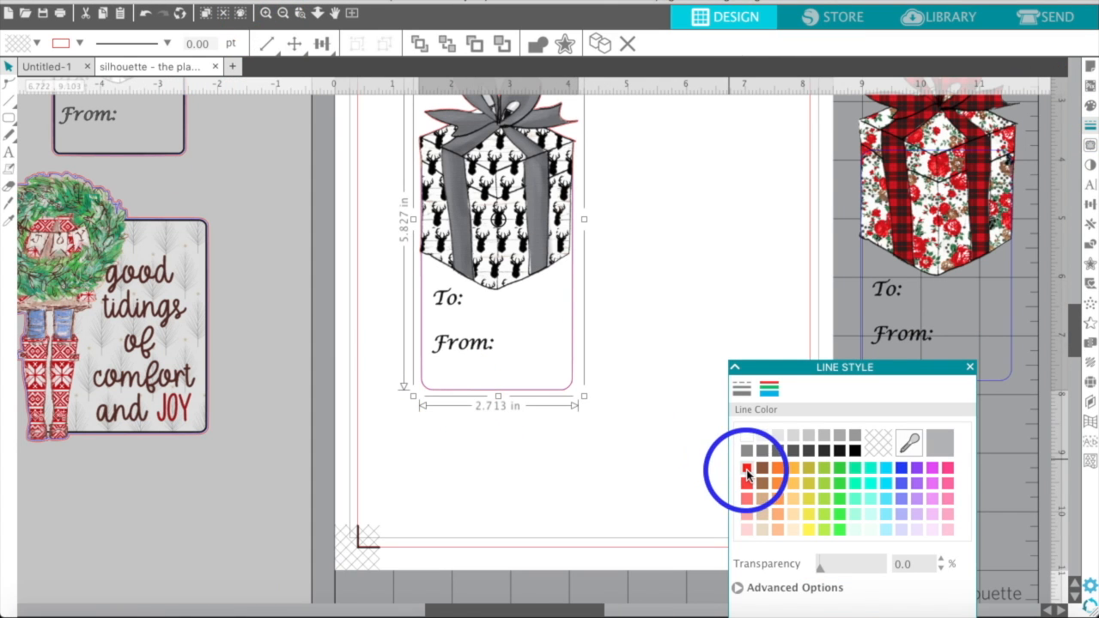
{"action": "left_click", "coordinate": [901, 468]}
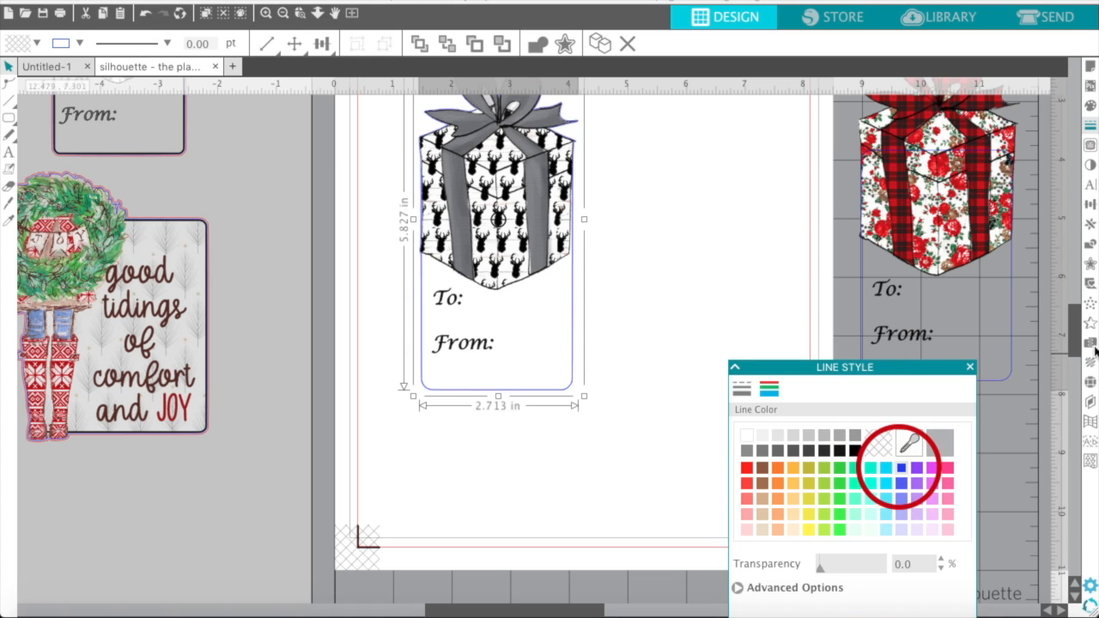
Offset the traced outline outward by 0.050 in with rounded corners and make the offset line red.
{"action": "left_click", "coordinate": [1089, 261]}
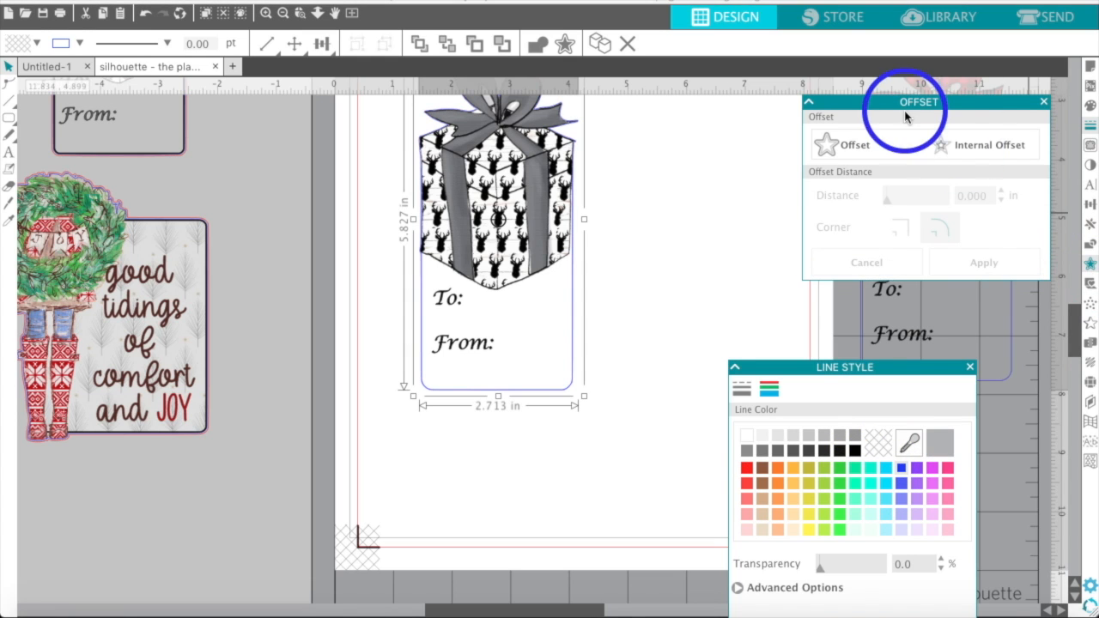
{"action": "left_click", "coordinate": [844, 144]}
{"action": "left_click", "coordinate": [991, 207]}
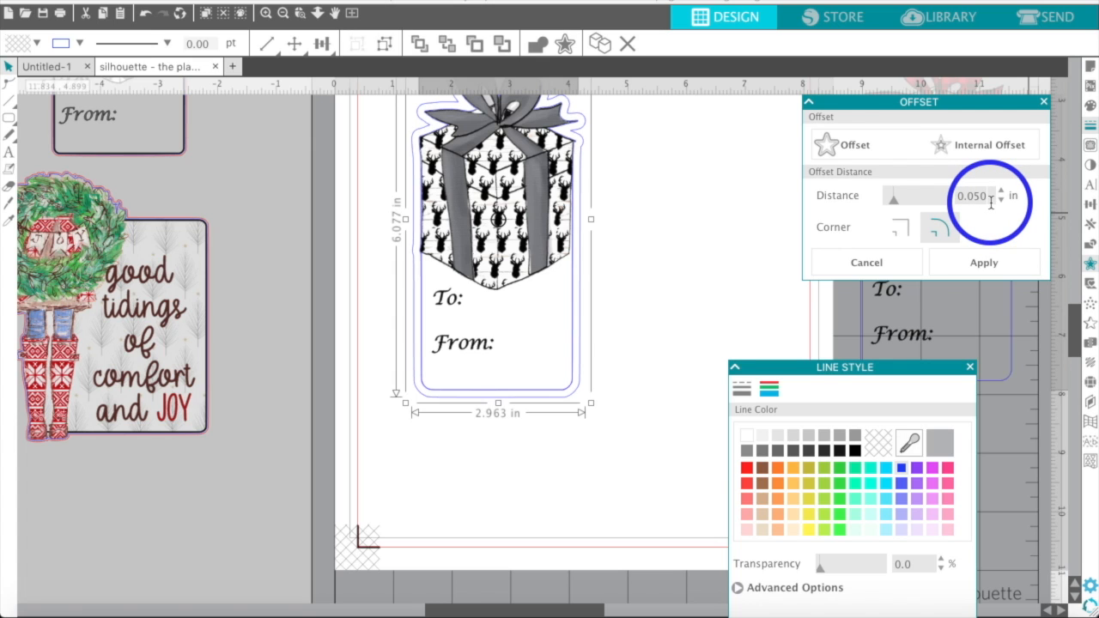
{"action": "left_click", "coordinate": [972, 266]}
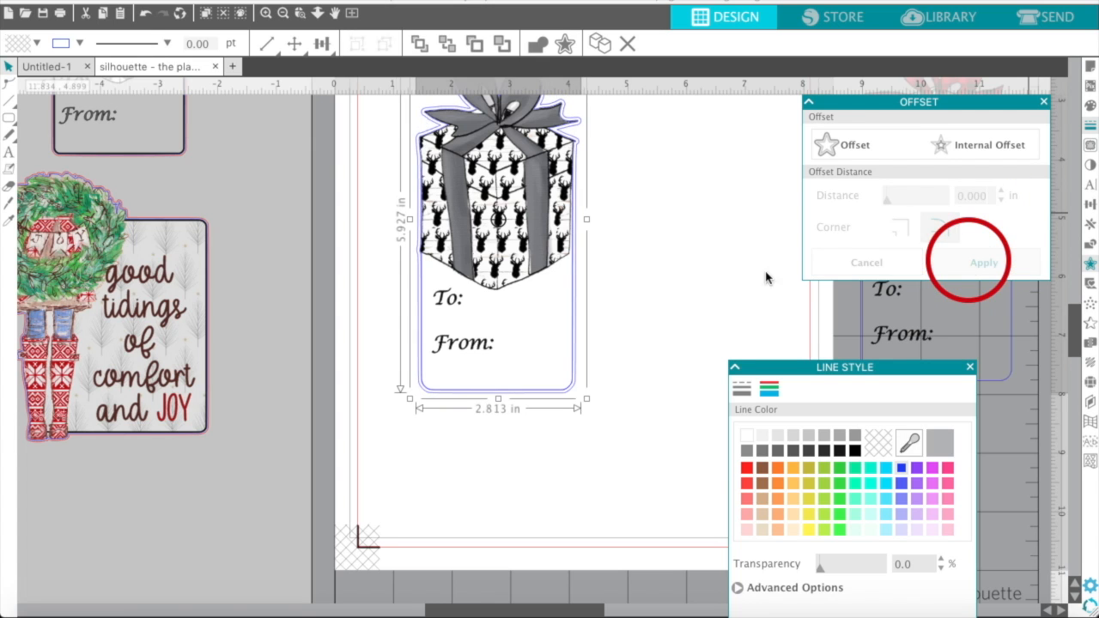
{"action": "left_click", "coordinate": [746, 467]}
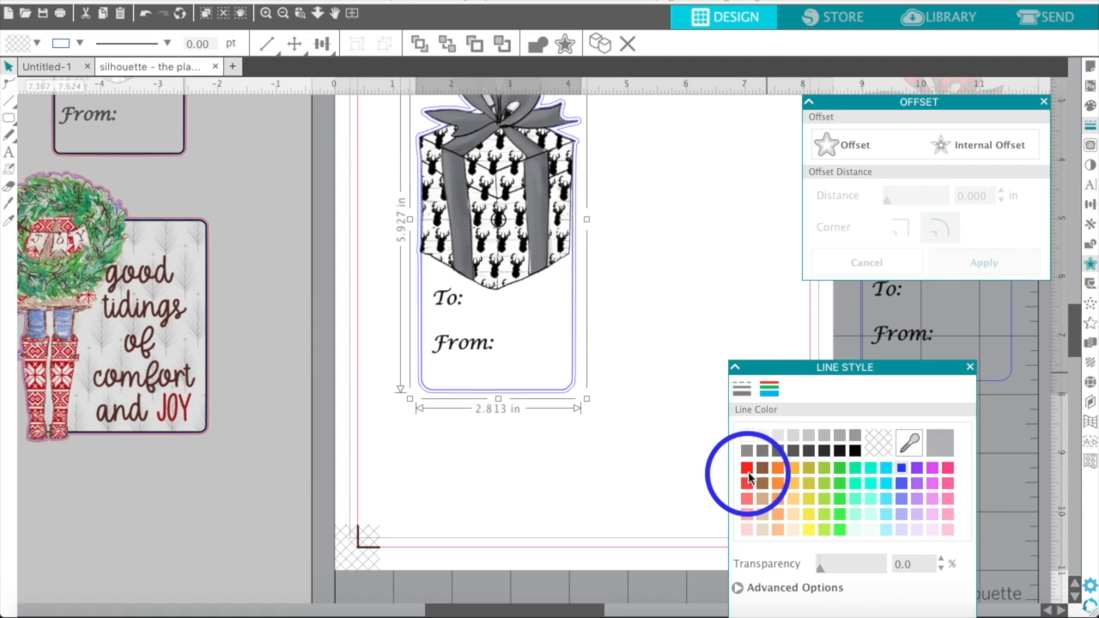
Group the deer-print tag with its blue and red outlines and move it off the right side of the page.
{"action": "left_click", "coordinate": [636, 468]}
{"action": "right_click", "coordinate": [495, 246]}
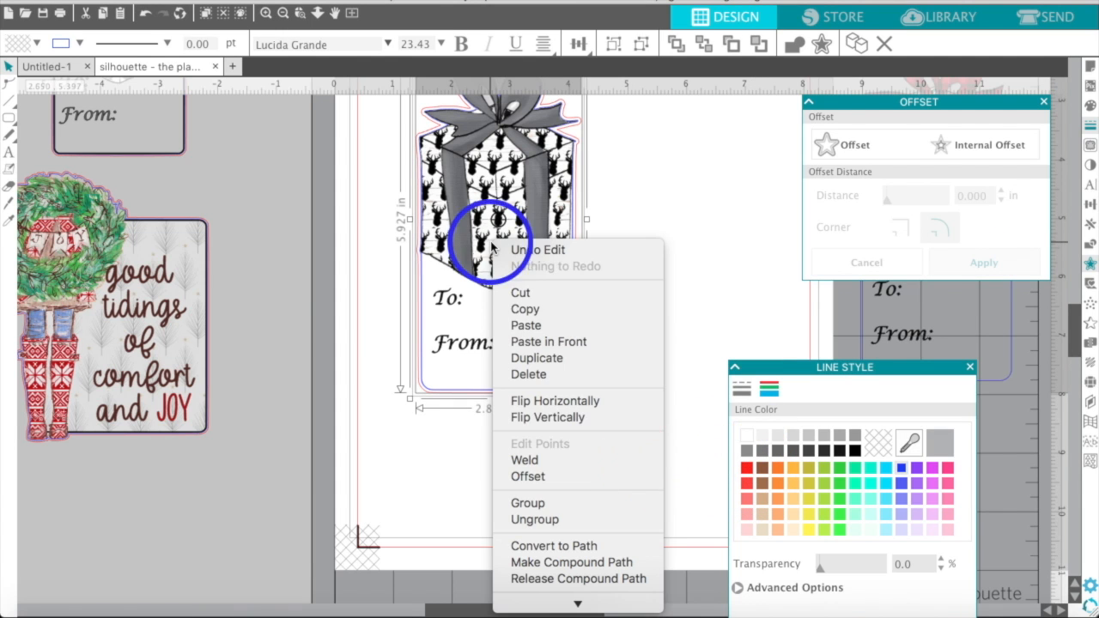
{"action": "left_click", "coordinate": [556, 503]}
{"action": "scroll", "coordinate": [633, 344], "scroll_direction": "up", "scroll_amount": 3}
{"action": "left_click", "coordinate": [494, 176]}
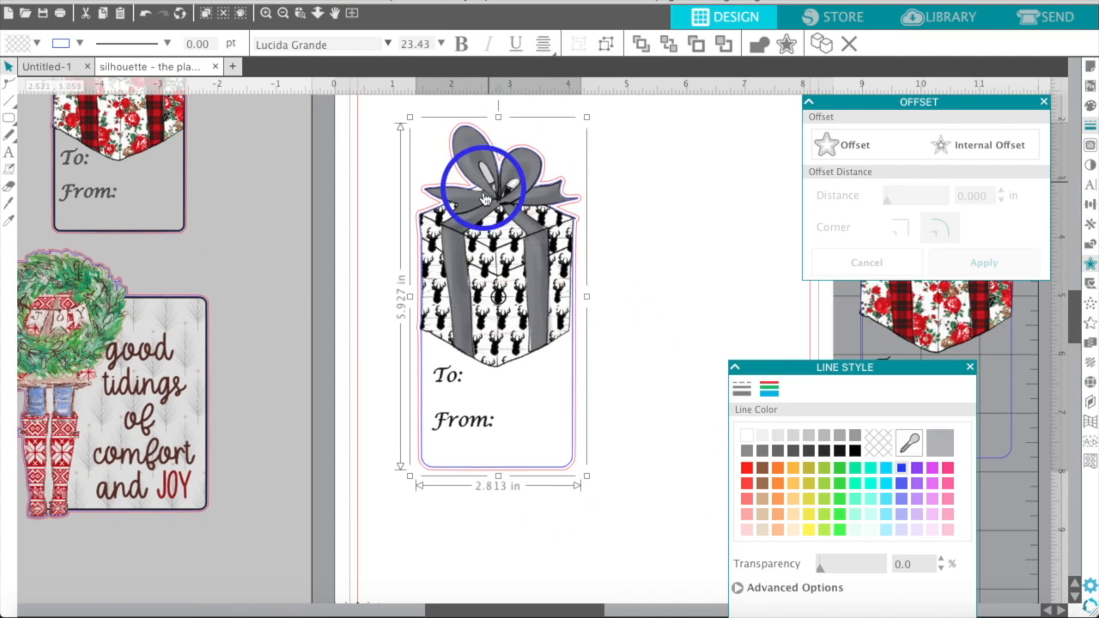
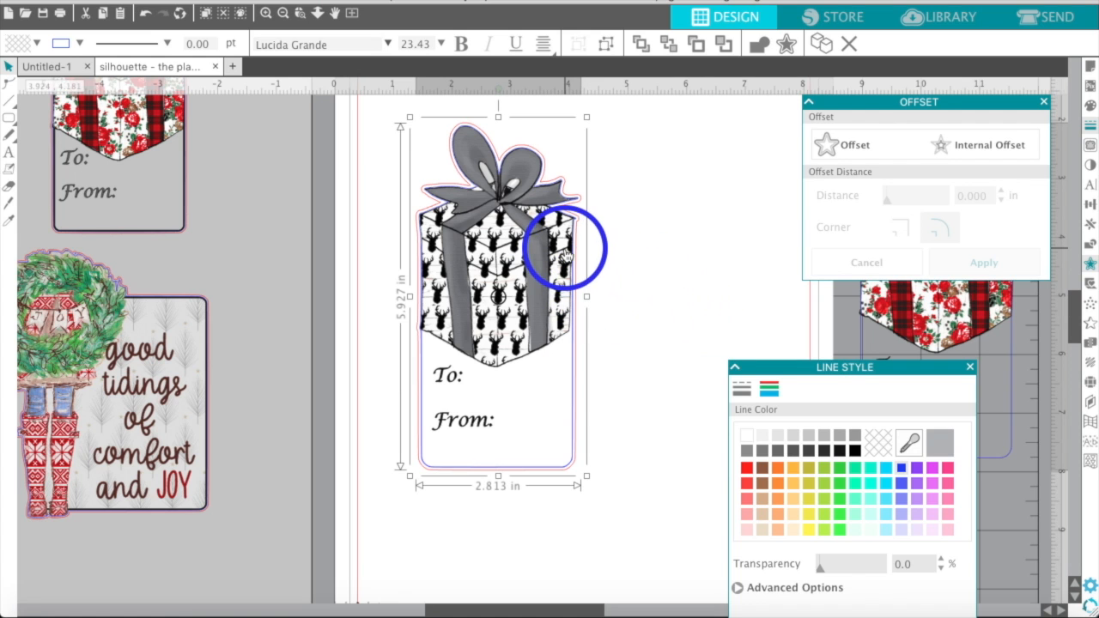
{"action": "left_click_drag", "start_coordinate": [498, 245], "coordinate": [936, 367]}
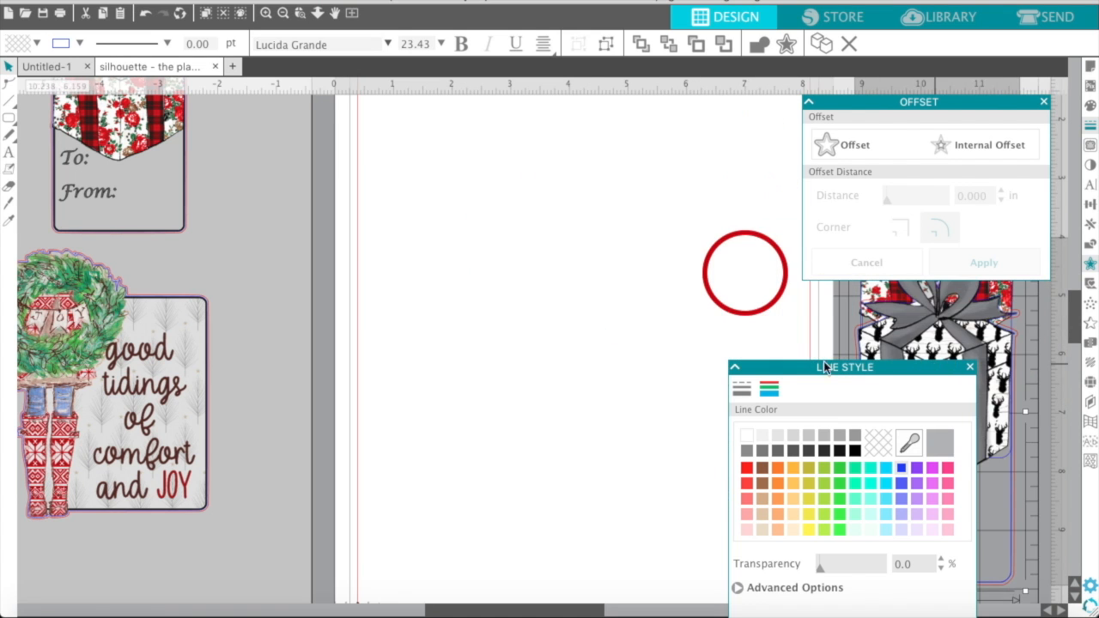
Move the finished floral bow tag beside the page down, away from the other sample tags.
{"action": "scroll", "coordinate": [240, 399], "scroll_direction": "left", "scroll_amount": 8}
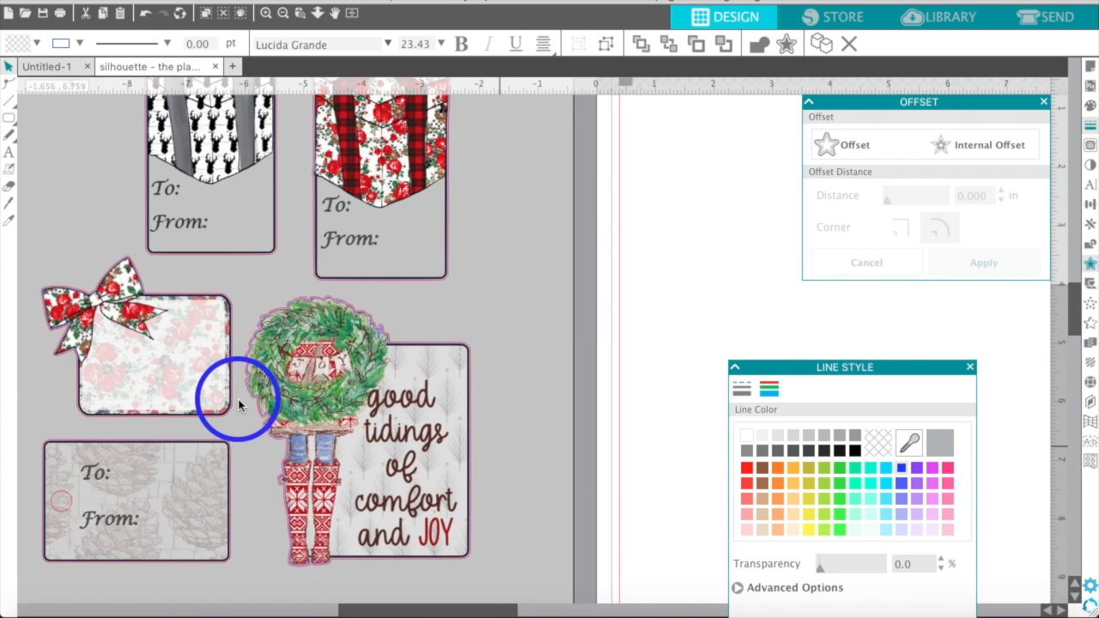
{"action": "scroll", "coordinate": [239, 405], "scroll_direction": "left", "scroll_amount": 2}
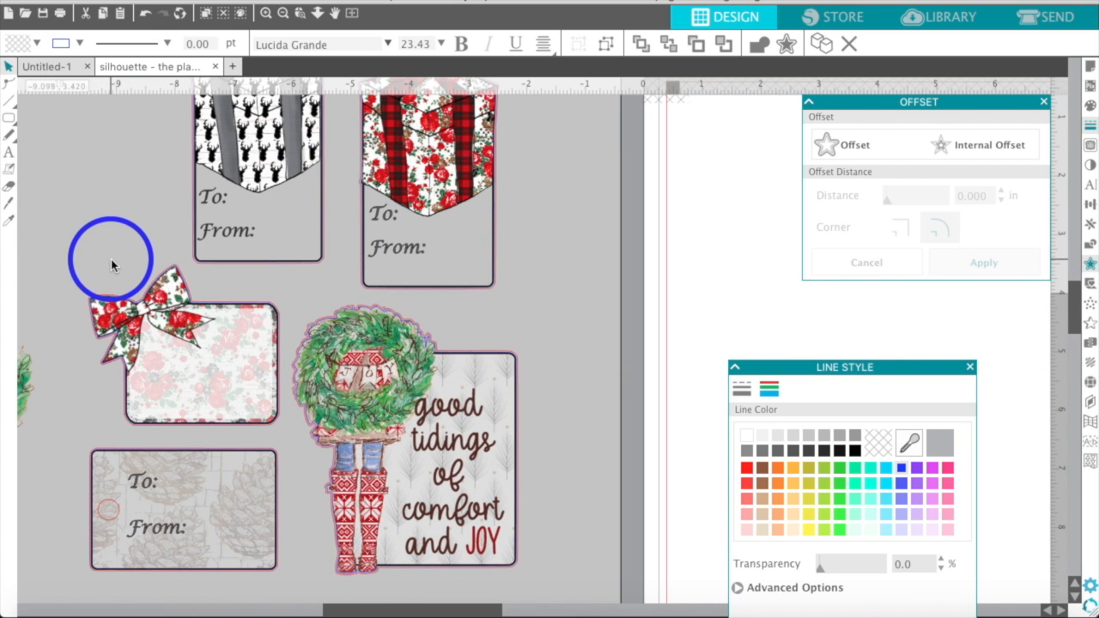
{"action": "left_click_drag", "start_coordinate": [111, 259], "coordinate": [99, 617]}
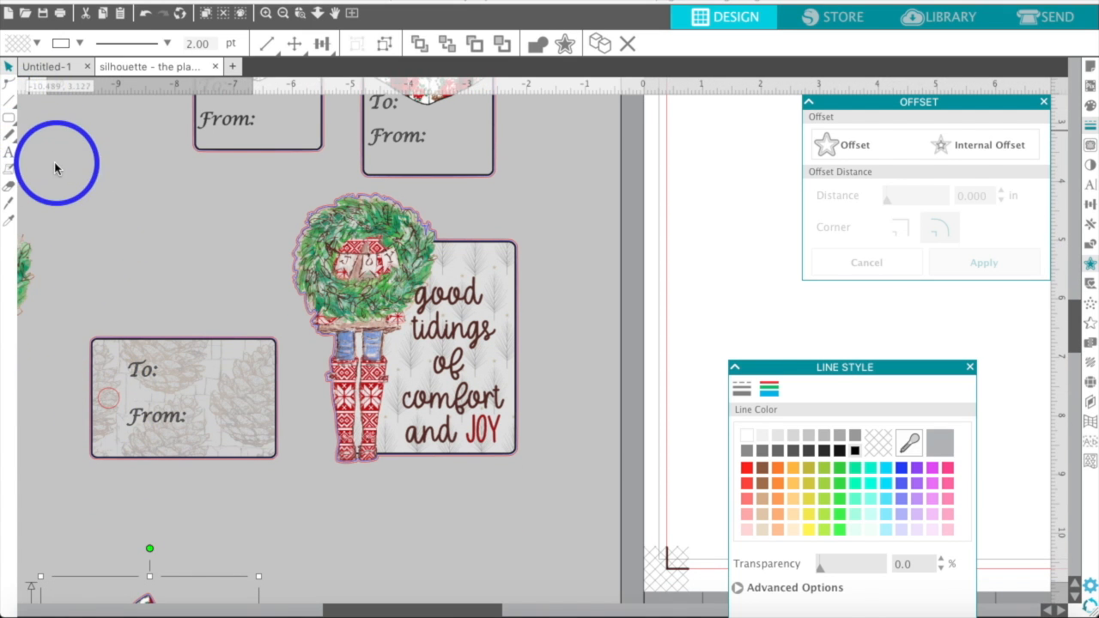
Move the finished pinecone "To:/From:" tag onto the upper part of the page.
{"action": "left_click_drag", "start_coordinate": [80, 258], "coordinate": [776, 164]}
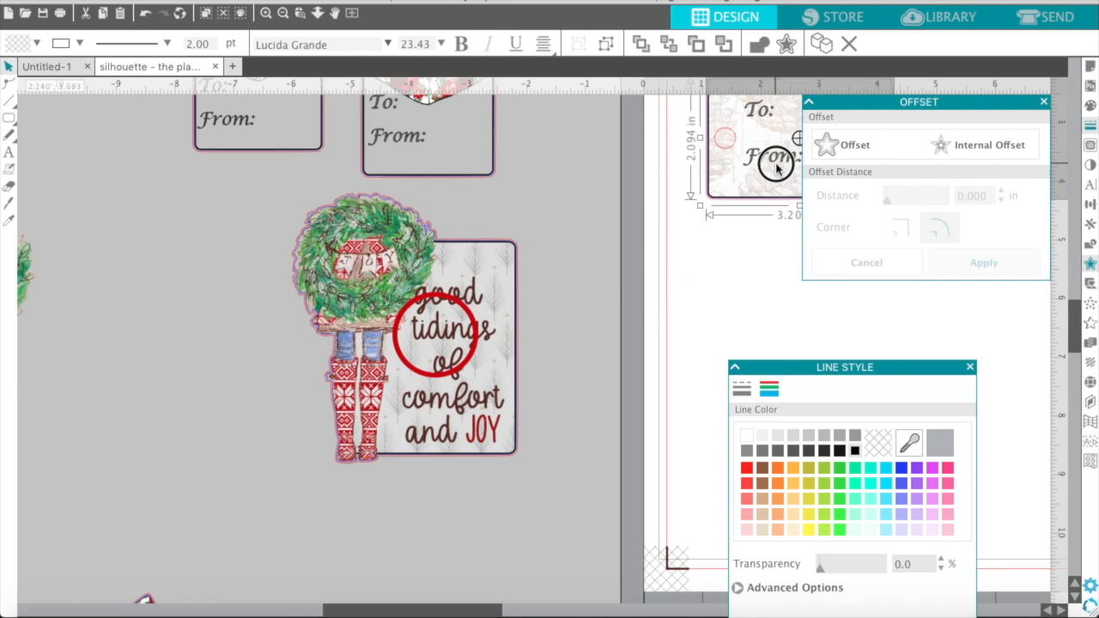
{"action": "scroll", "coordinate": [627, 213], "scroll_direction": "right", "scroll_amount": 5}
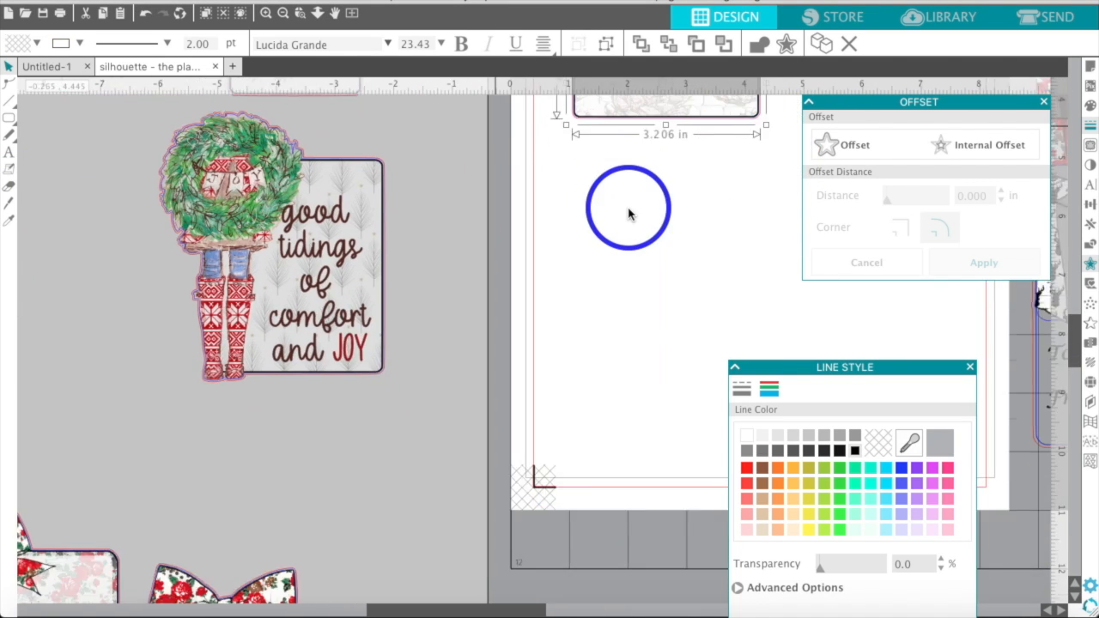
{"action": "scroll", "coordinate": [627, 213], "scroll_direction": "right", "scroll_amount": 2}
{"action": "scroll", "coordinate": [628, 214], "scroll_direction": "up", "scroll_amount": 3}
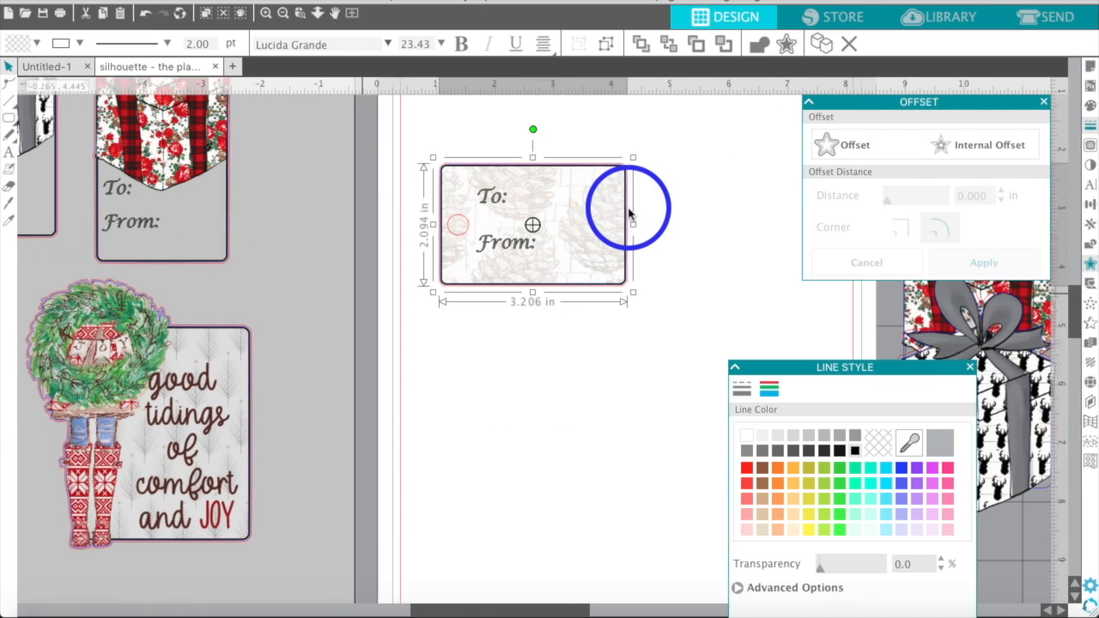
Draw a rounded rectangle about 3.79 by 2.37 in on the page below the pinecone tag.
{"action": "left_click", "coordinate": [9, 117]}
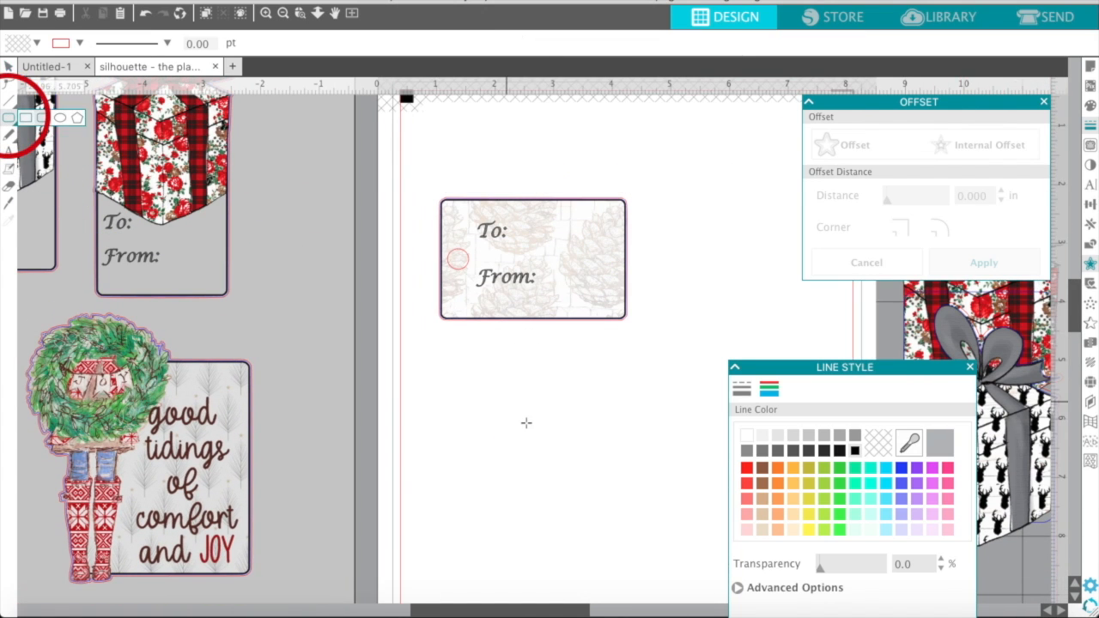
{"action": "mouse_move", "coordinate": [496, 397]}
{"action": "left_mouse_down"}
{"action": "mouse_move", "coordinate": [601, 478]}
{"action": "mouse_move", "coordinate": [718, 535]}
{"action": "left_mouse_up"}
{"action": "scroll", "coordinate": [486, 412], "scroll_direction": "right", "scroll_amount": 3}
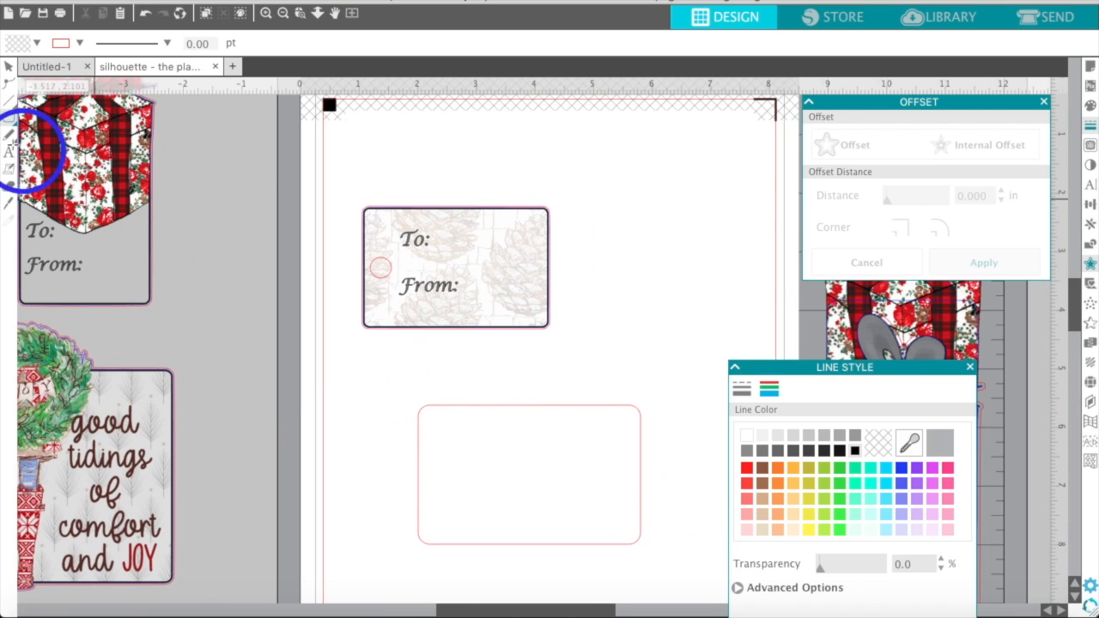
{"action": "left_click", "coordinate": [6, 66]}
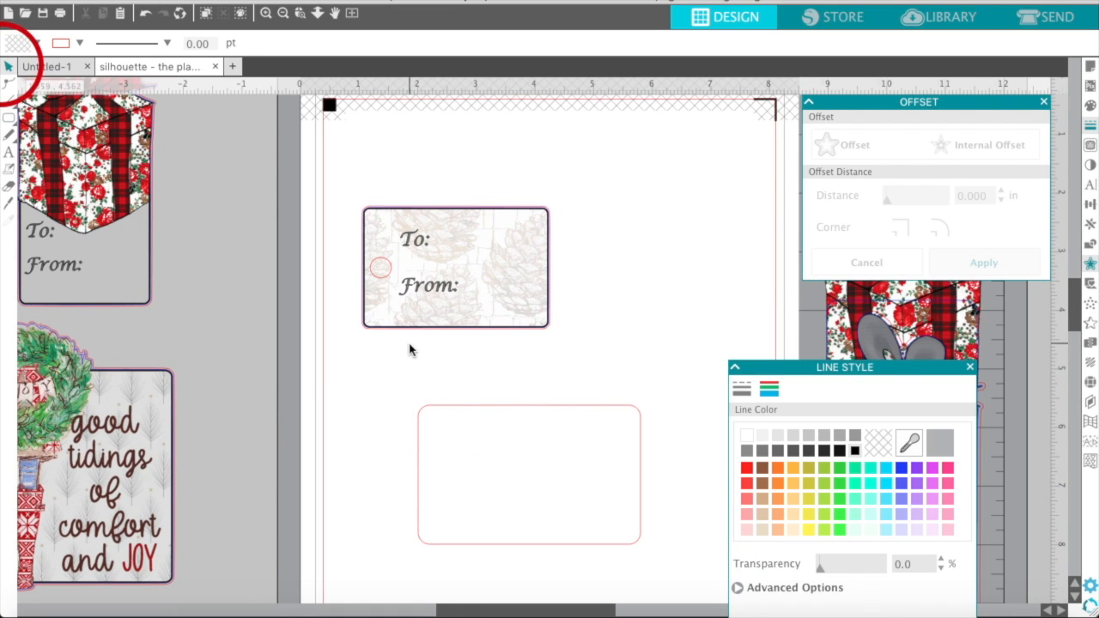
Make the new rounded rectangle's outline black with a thickness of 2.00 pt.
{"action": "left_click", "coordinate": [474, 404]}
{"action": "left_click", "coordinate": [855, 451]}
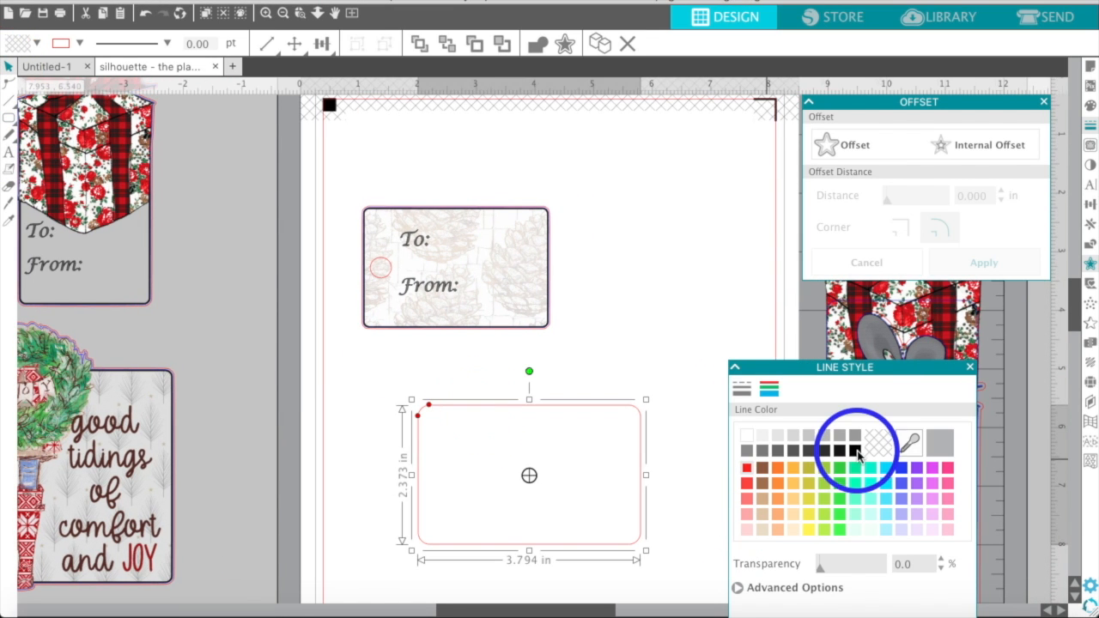
{"action": "left_click", "coordinate": [742, 389]}
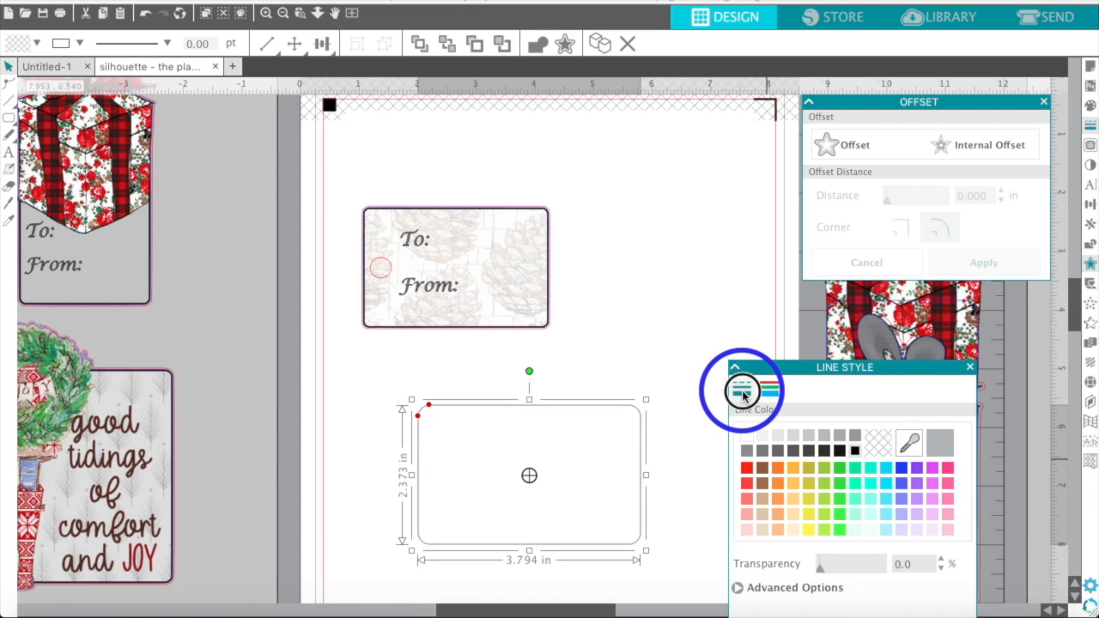
{"action": "left_click", "coordinate": [788, 390]}
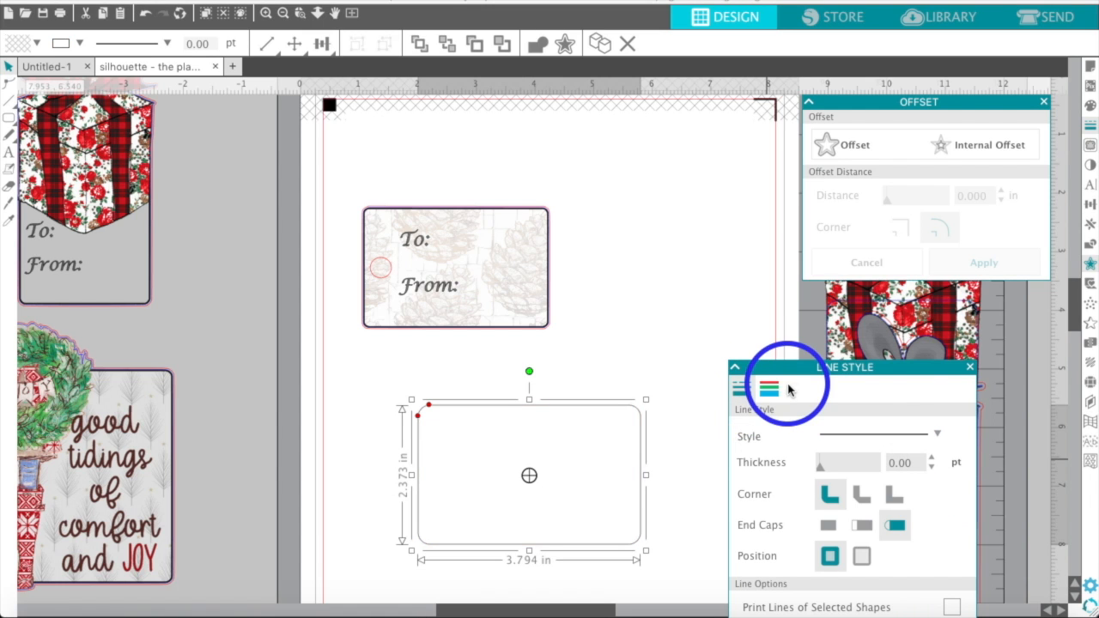
{"action": "left_click", "coordinate": [937, 436]}
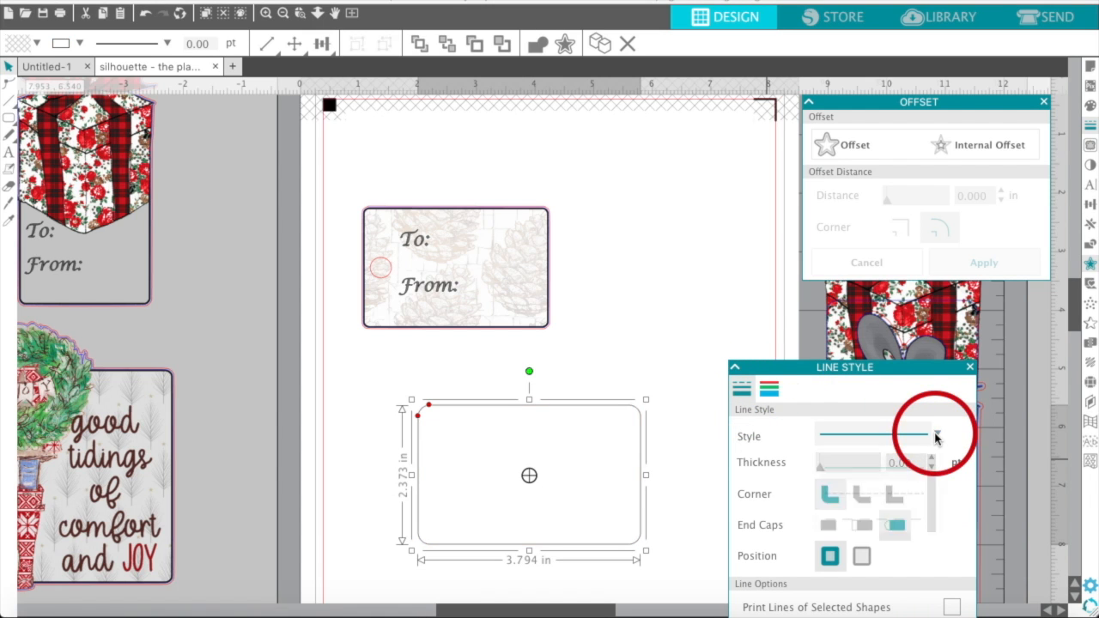
{"action": "left_click", "coordinate": [900, 389]}
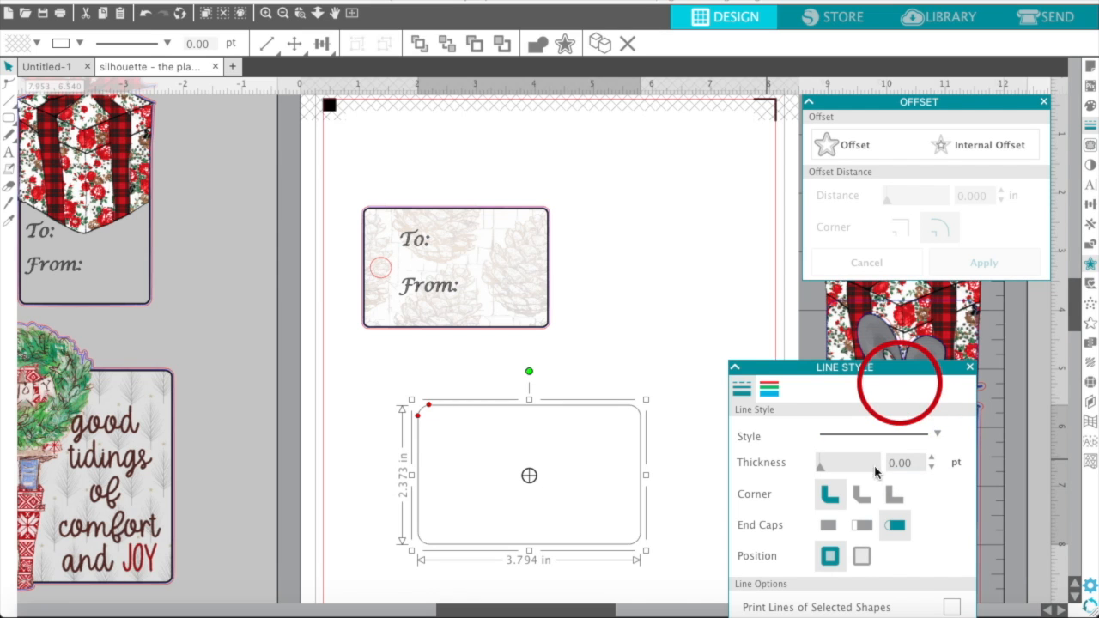
{"action": "left_click", "coordinate": [912, 462]}
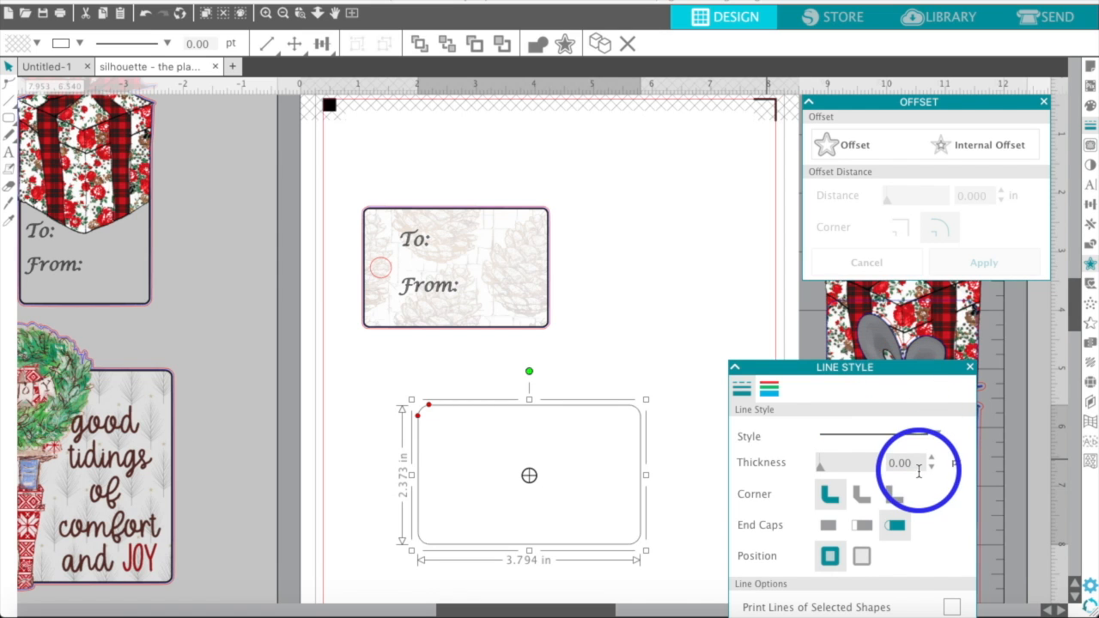
{"action": "left_click", "coordinate": [841, 434]}
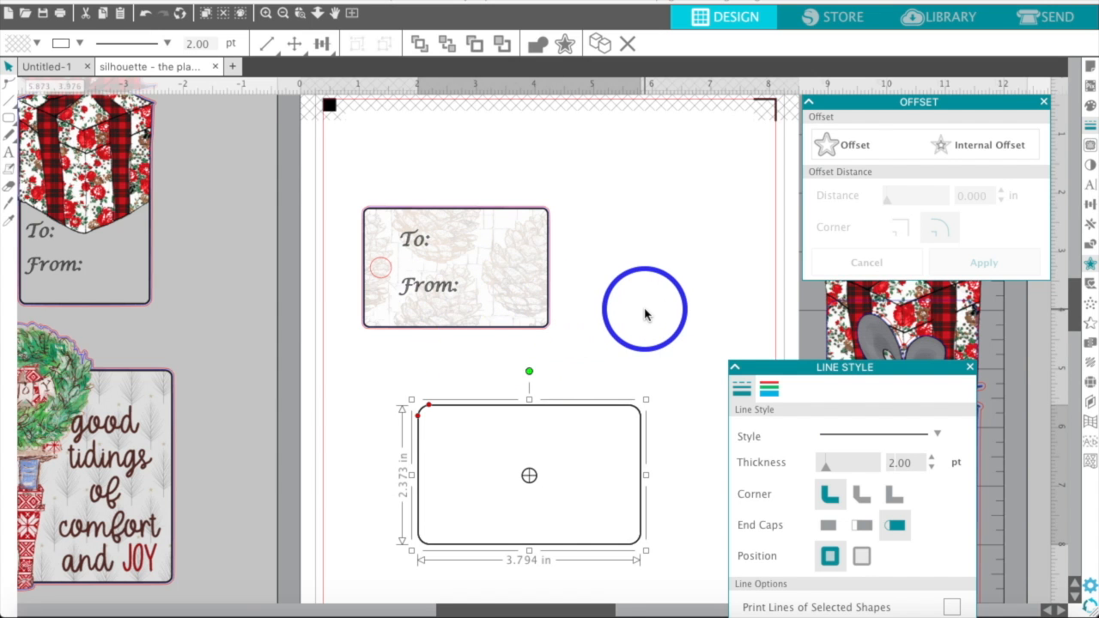
Move the deer-print tag beside the page clear of the floral present tag and ungroup the floral tag.
{"action": "scroll", "coordinate": [645, 312], "scroll_direction": "down", "scroll_amount": 2}
{"action": "scroll", "coordinate": [645, 311], "scroll_direction": "right", "scroll_amount": 3}
{"action": "scroll", "coordinate": [645, 311], "scroll_direction": "down", "scroll_amount": 4}
{"action": "scroll", "coordinate": [645, 312], "scroll_direction": "right", "scroll_amount": 3}
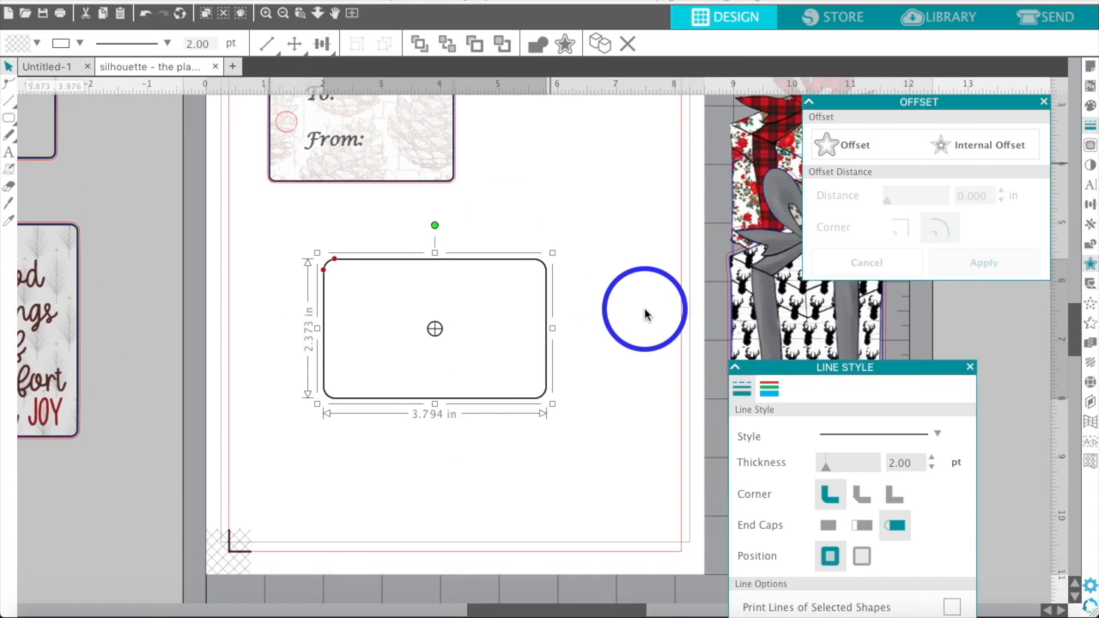
{"action": "left_click_drag", "start_coordinate": [694, 318], "coordinate": [878, 310]}
{"action": "right_click", "coordinate": [879, 307]}
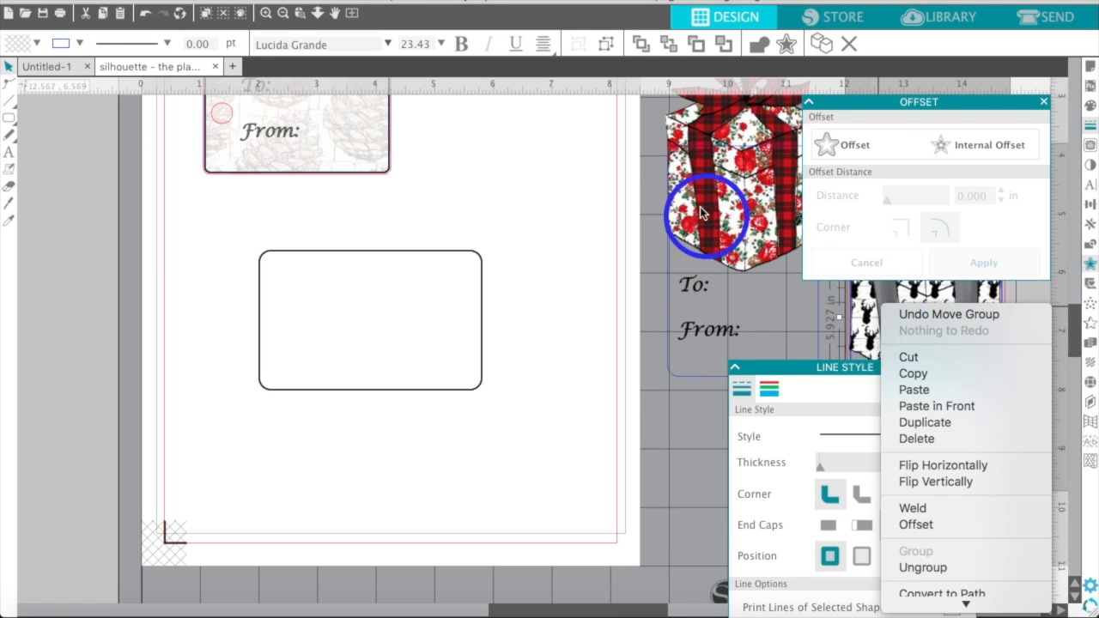
{"action": "right_click", "coordinate": [692, 190]}
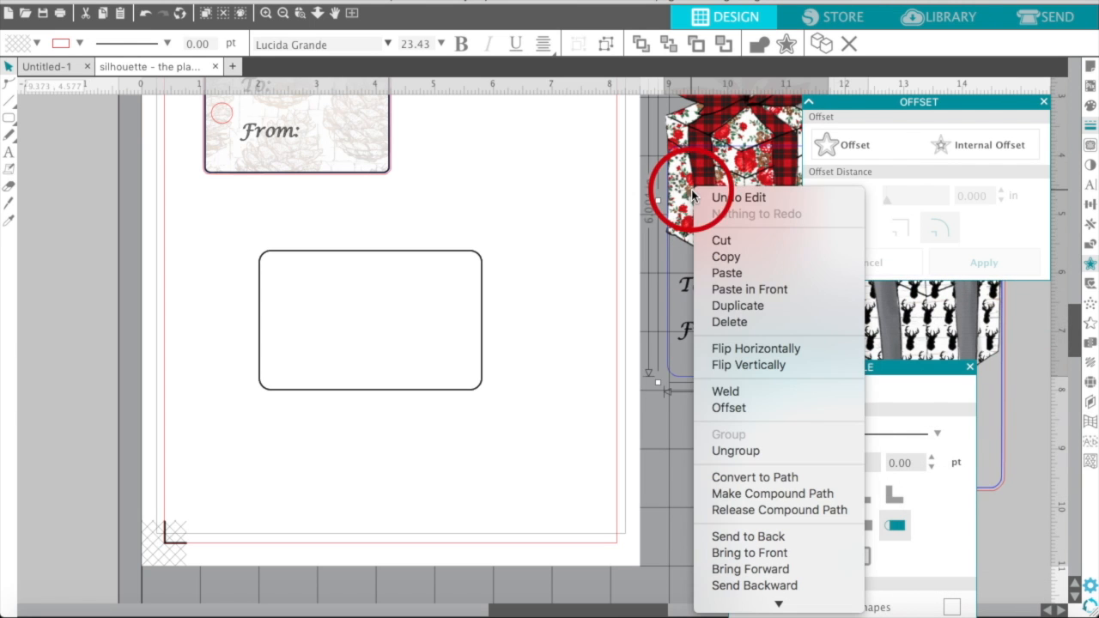
{"action": "left_click", "coordinate": [717, 450]}
Copy the "To:" and "From:" texts from the floral present tag into the new rounded rectangle.
{"action": "left_click", "coordinate": [700, 279]}
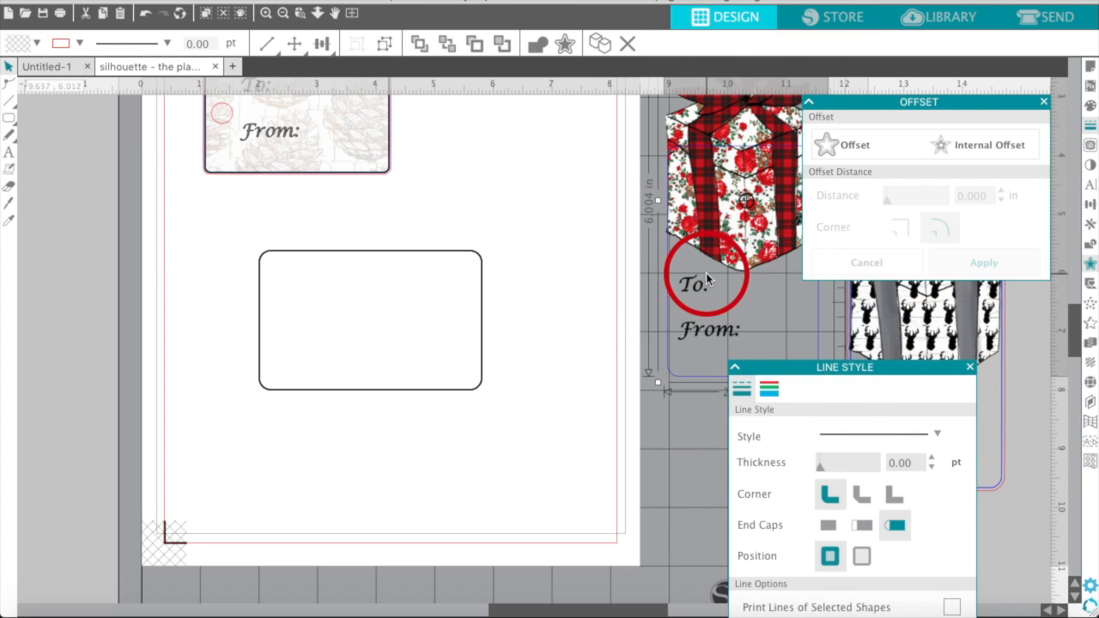
{"action": "left_click", "coordinate": [699, 331], "text": "shift"}
{"action": "right_click", "coordinate": [699, 333]}
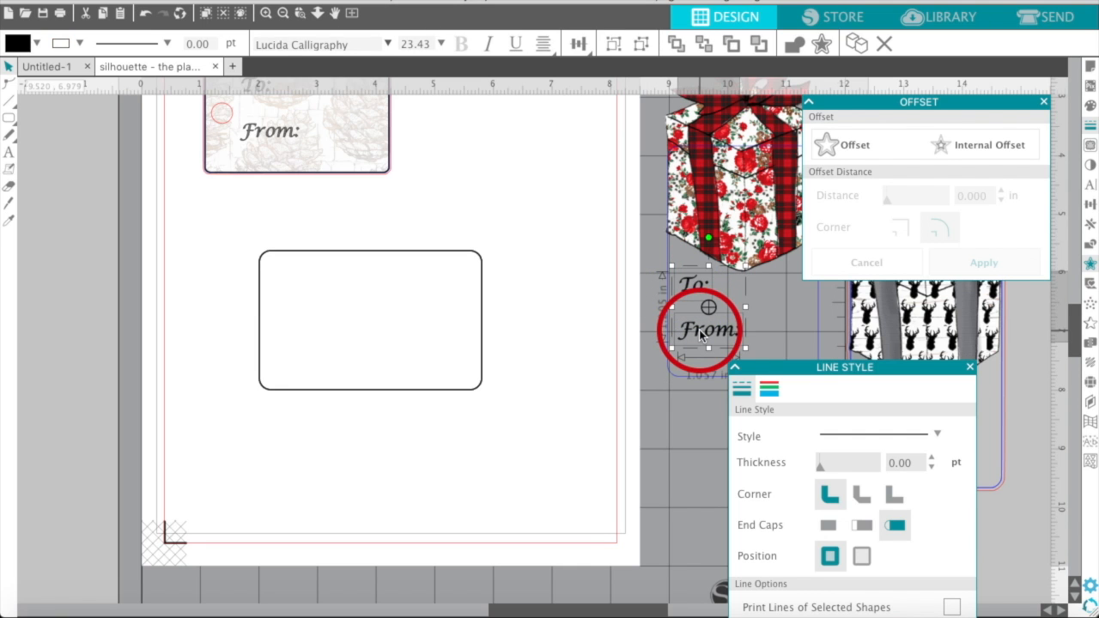
{"action": "left_click_drag", "start_coordinate": [700, 334], "coordinate": [505, 264]}
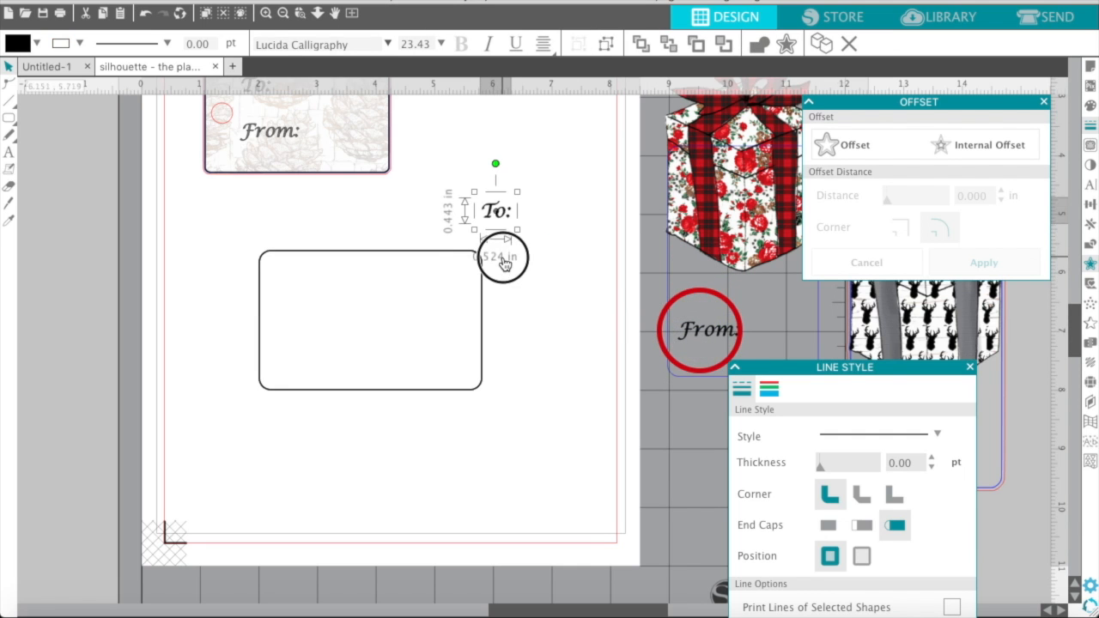
{"action": "left_click", "coordinate": [146, 13]}
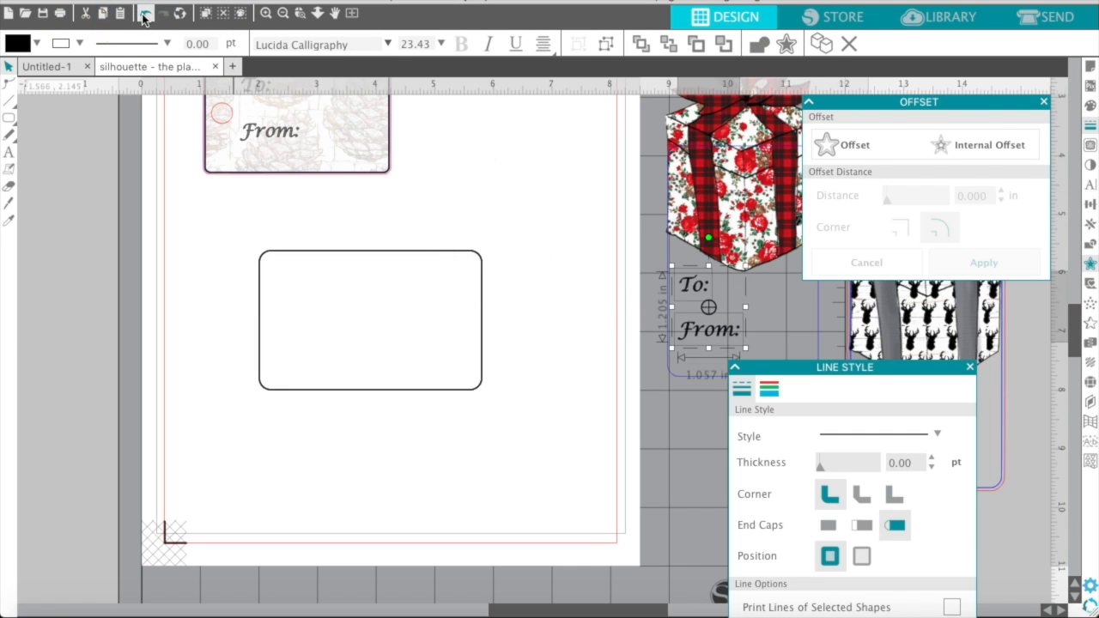
{"action": "left_click", "coordinate": [706, 328]}
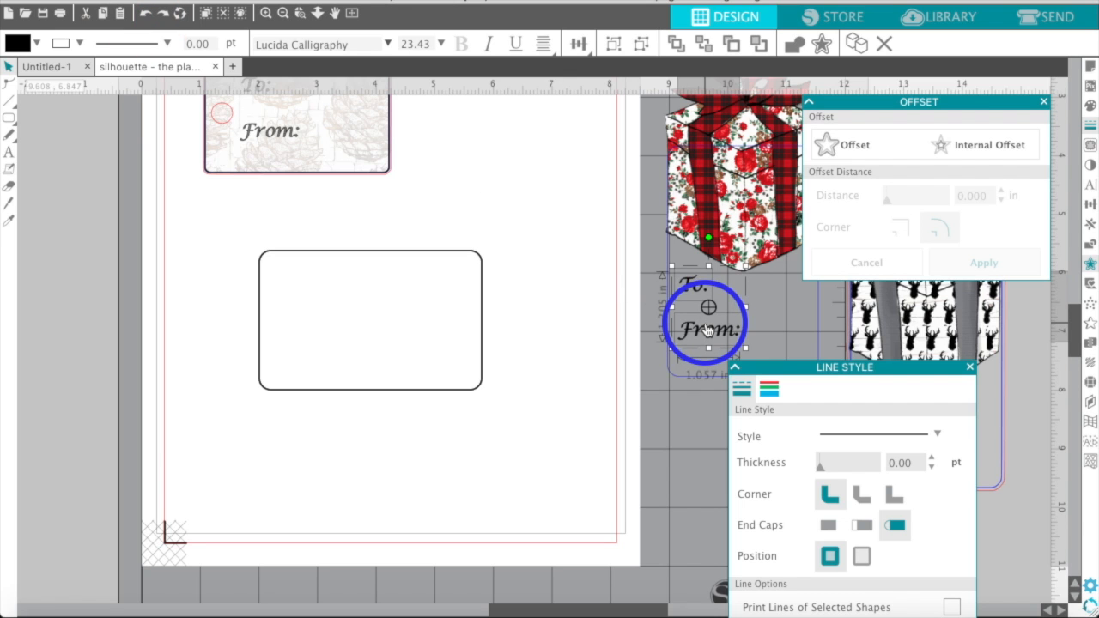
{"action": "left_click_drag", "start_coordinate": [706, 330], "coordinate": [294, 313]}
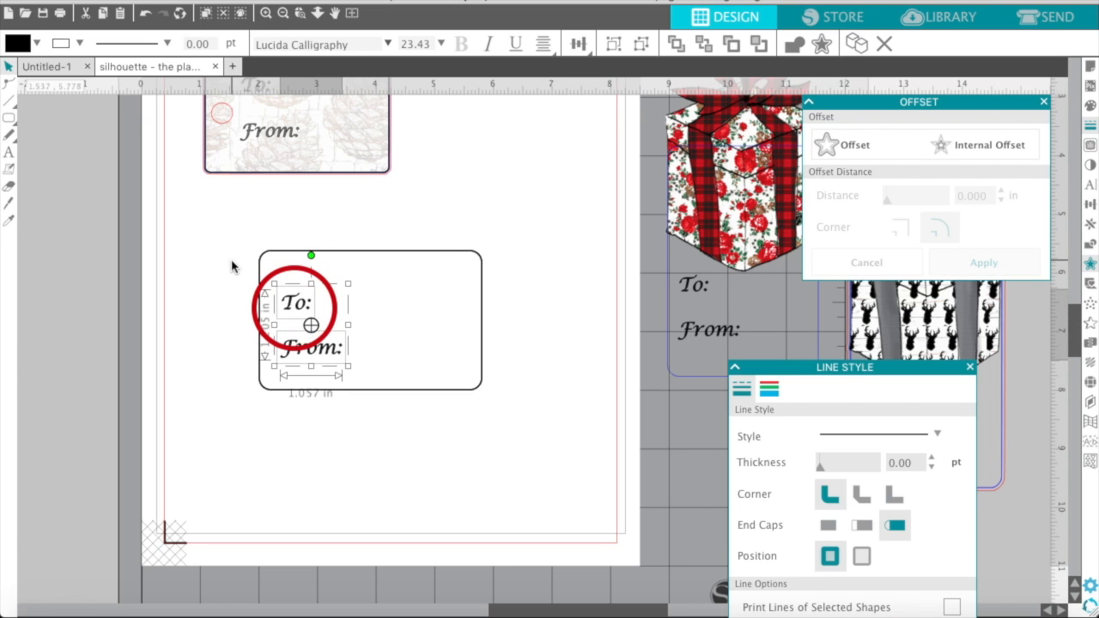
Shift the copied "To:" and "From:" texts together slightly inward from the rectangle's left edge.
{"action": "left_click", "coordinate": [231, 266]}
{"action": "left_click", "coordinate": [302, 303]}
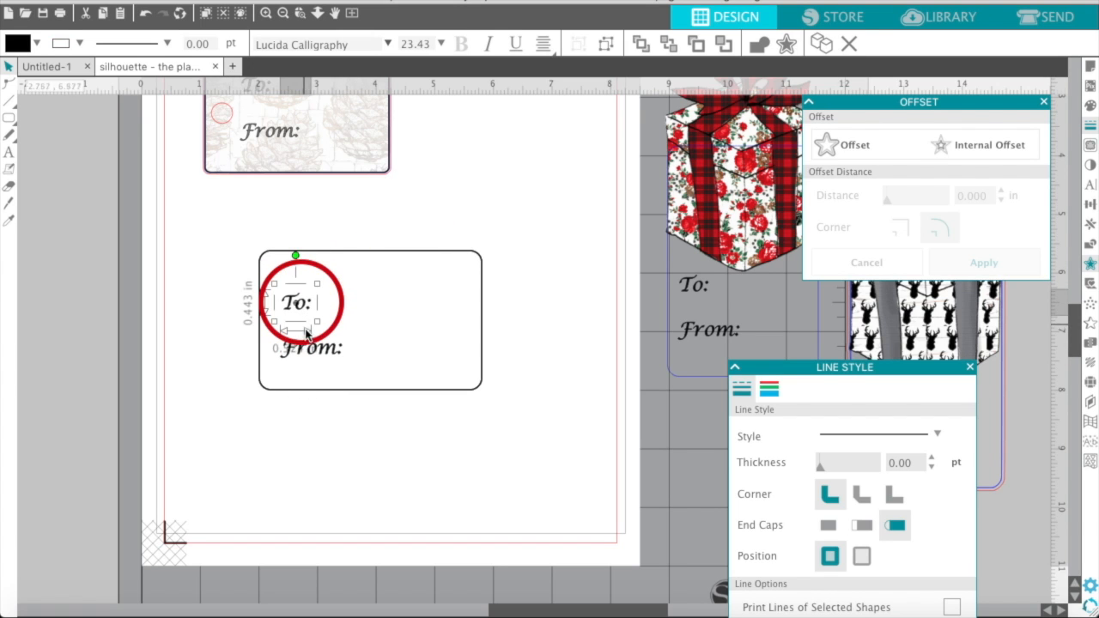
{"action": "left_click", "coordinate": [308, 346], "text": "shift"}
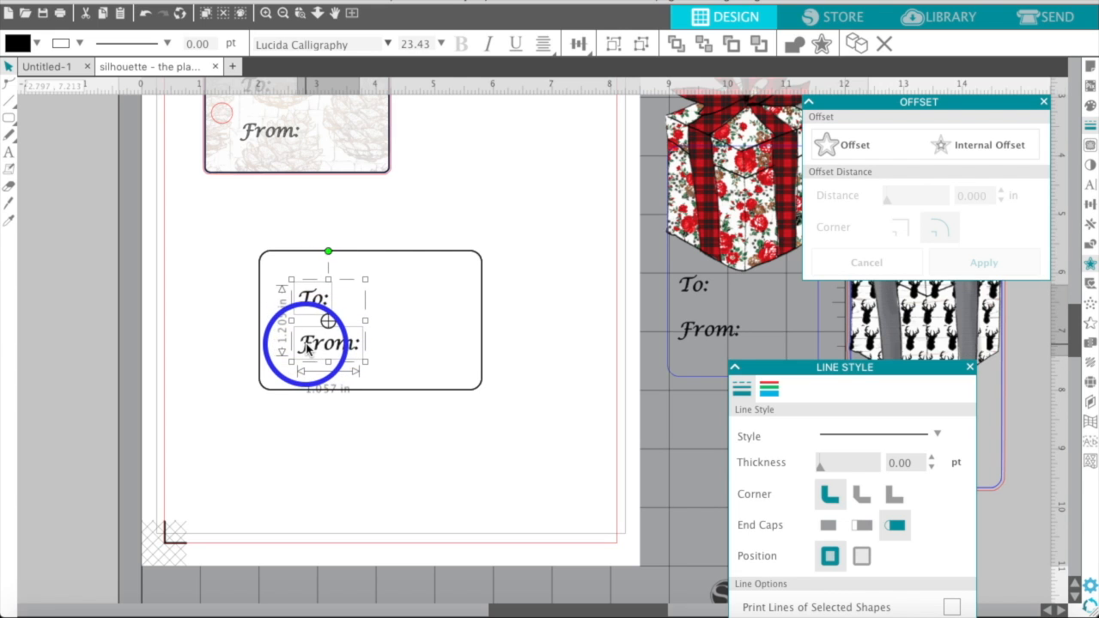
{"action": "left_click", "coordinate": [228, 291]}
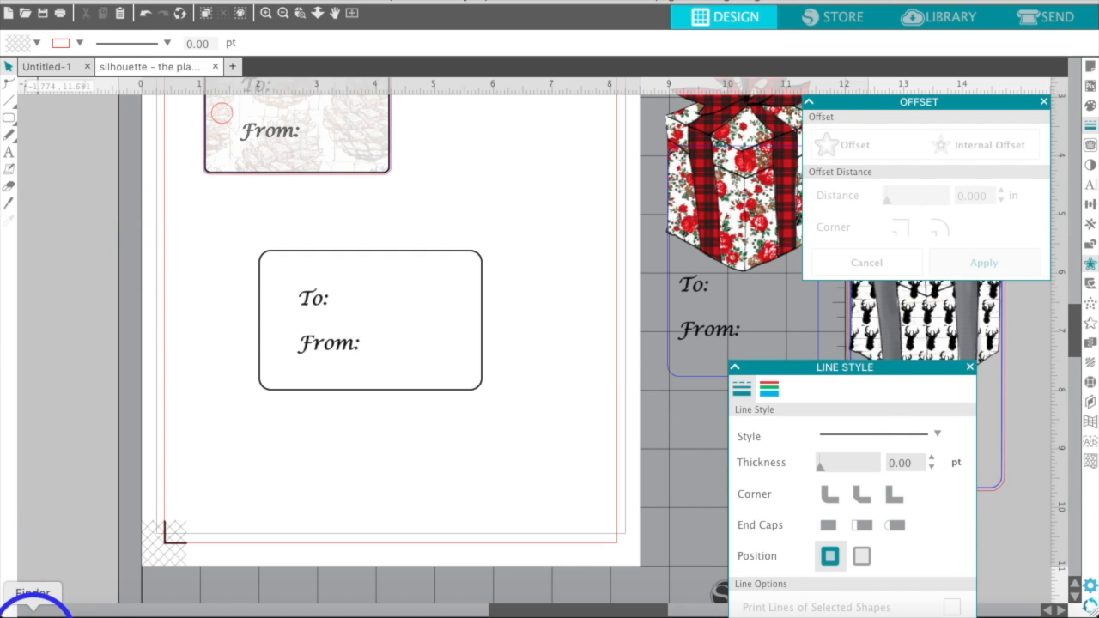
Fill the rounded rectangle with Pinecones.jpg from the parent of the Icons folder in Finder.
{"action": "left_click", "coordinate": [33, 611]}
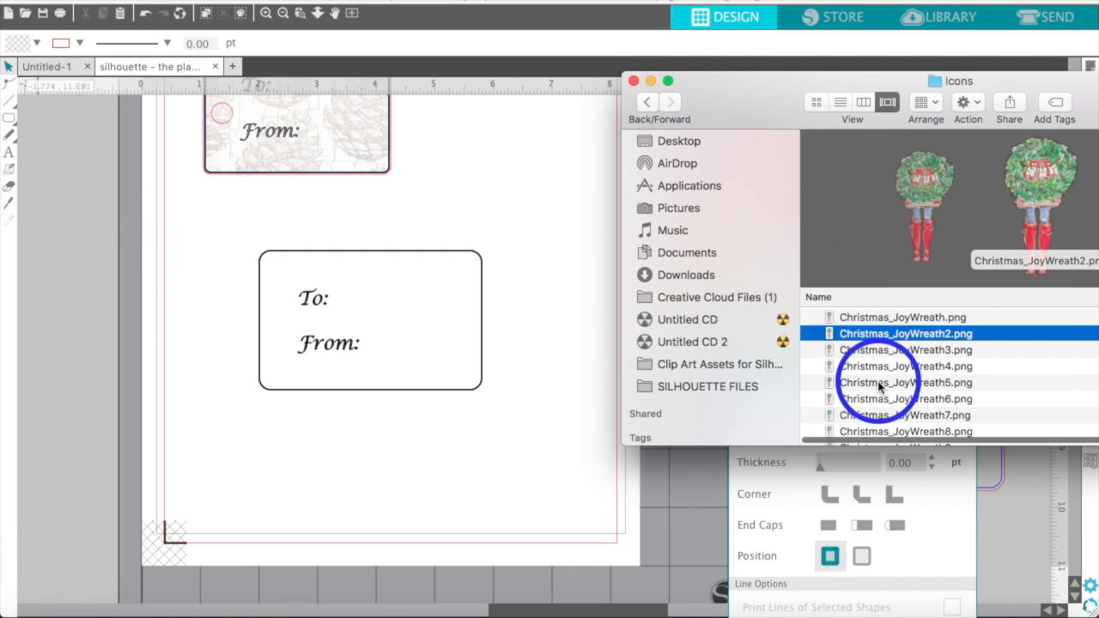
{"action": "left_click", "coordinate": [648, 101]}
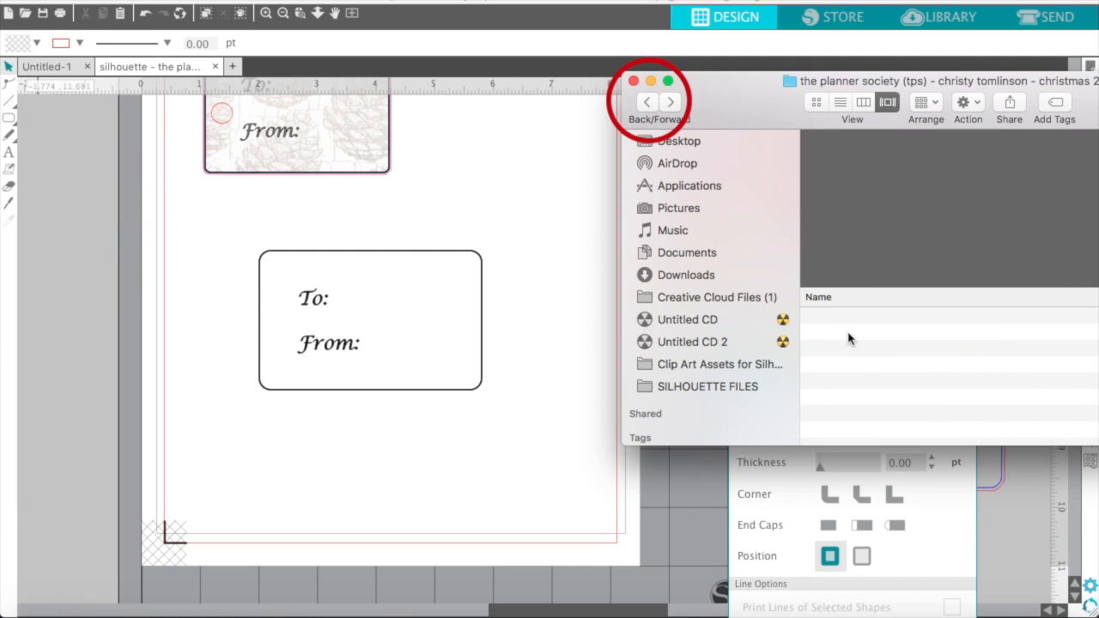
{"action": "scroll", "coordinate": [919, 391], "scroll_direction": "down", "scroll_amount": 10}
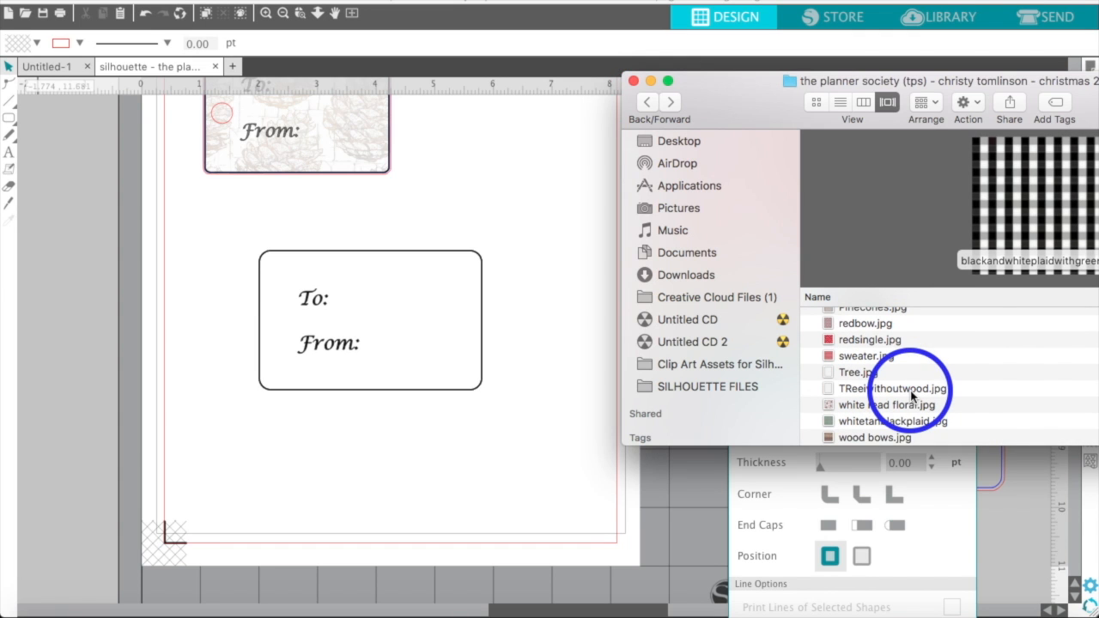
{"action": "scroll", "coordinate": [912, 395], "scroll_direction": "up", "scroll_amount": 1}
{"action": "left_click", "coordinate": [880, 324]}
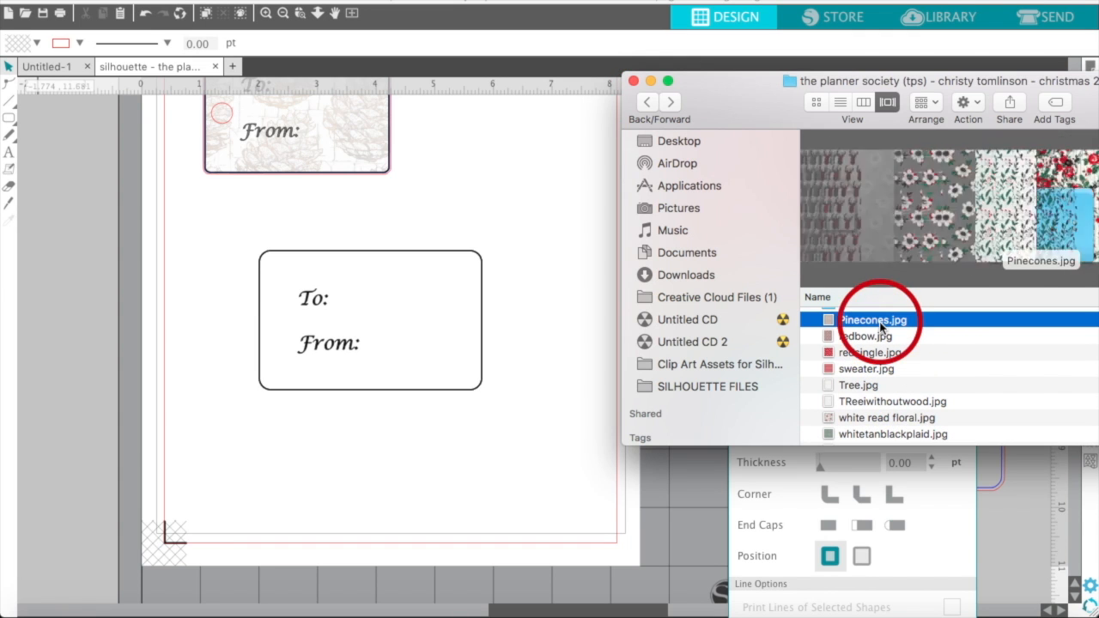
{"action": "left_click_drag", "start_coordinate": [880, 324], "coordinate": [425, 301]}
{"action": "left_click", "coordinate": [426, 301]}
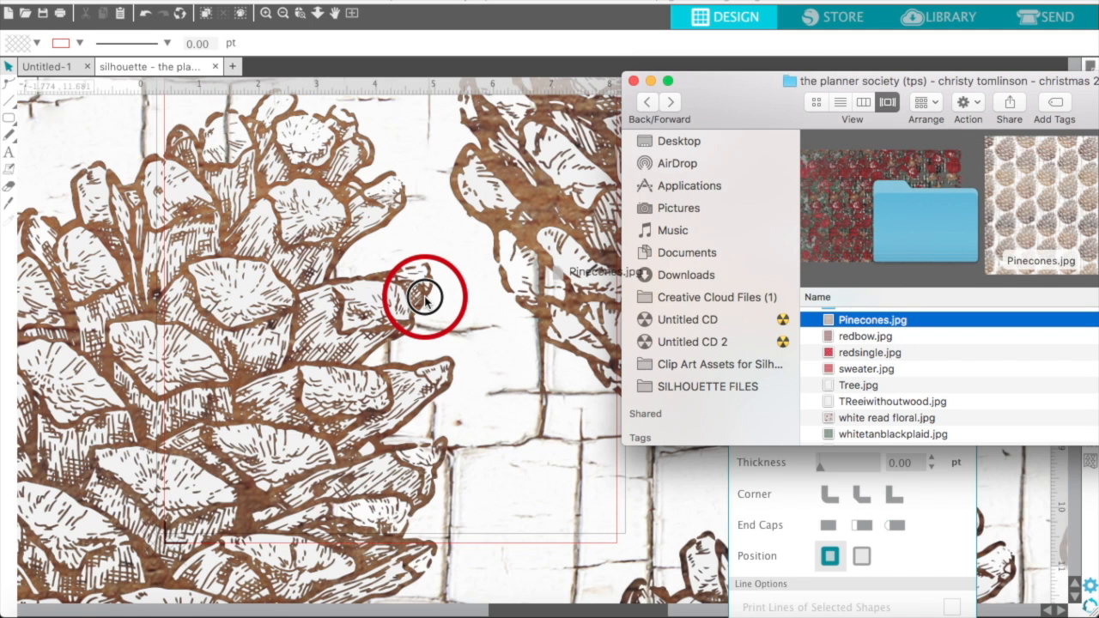
{"action": "left_click", "coordinate": [411, 303]}
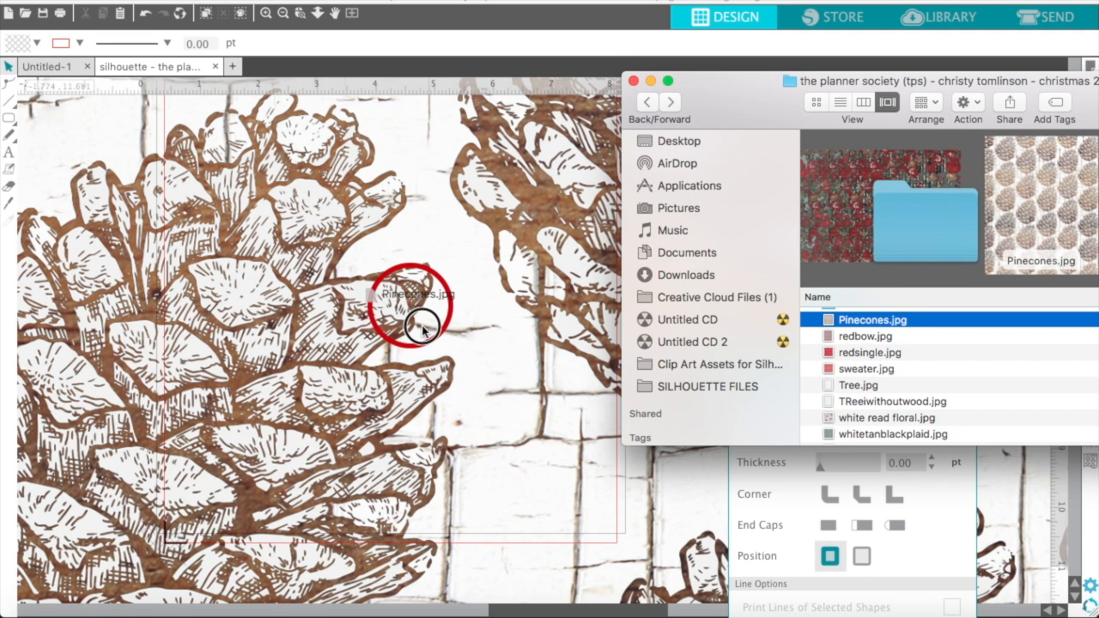
{"action": "left_click", "coordinate": [423, 328]}
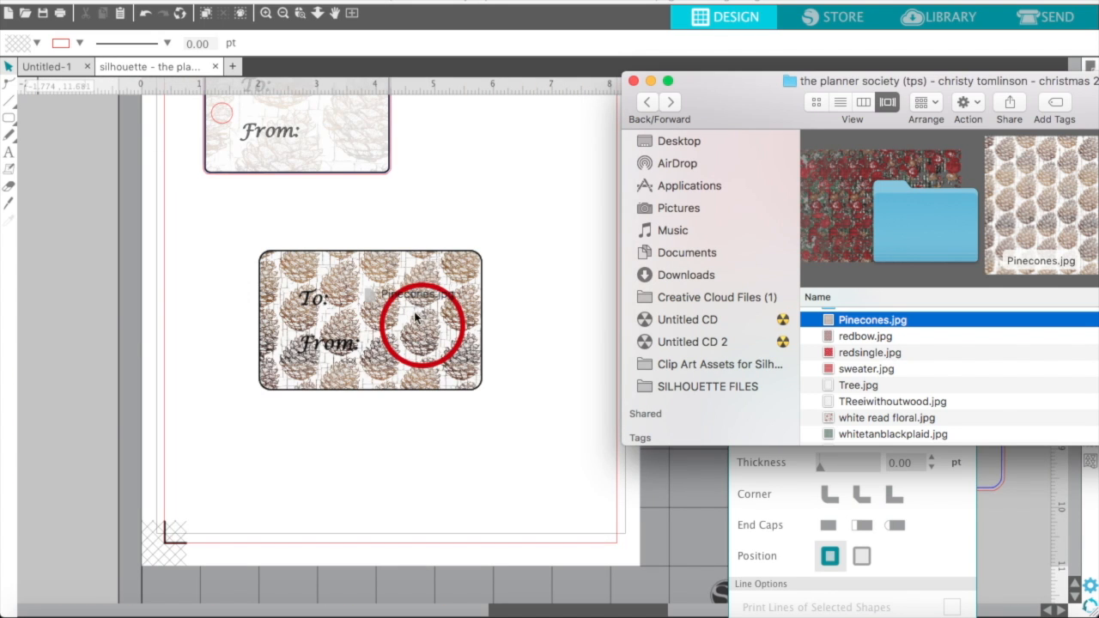
{"action": "left_click", "coordinate": [403, 278]}
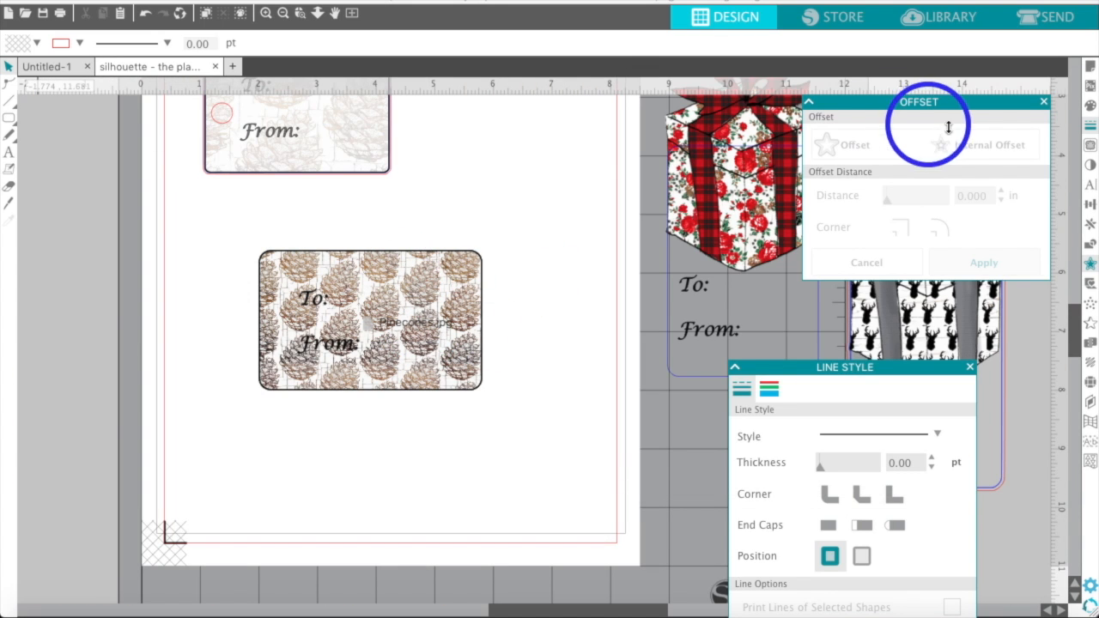
Set the pinecone fill's transparency to 62% and enlarge its pattern scale to 238%.
{"action": "left_click", "coordinate": [1089, 106]}
{"action": "left_click", "coordinate": [870, 125]}
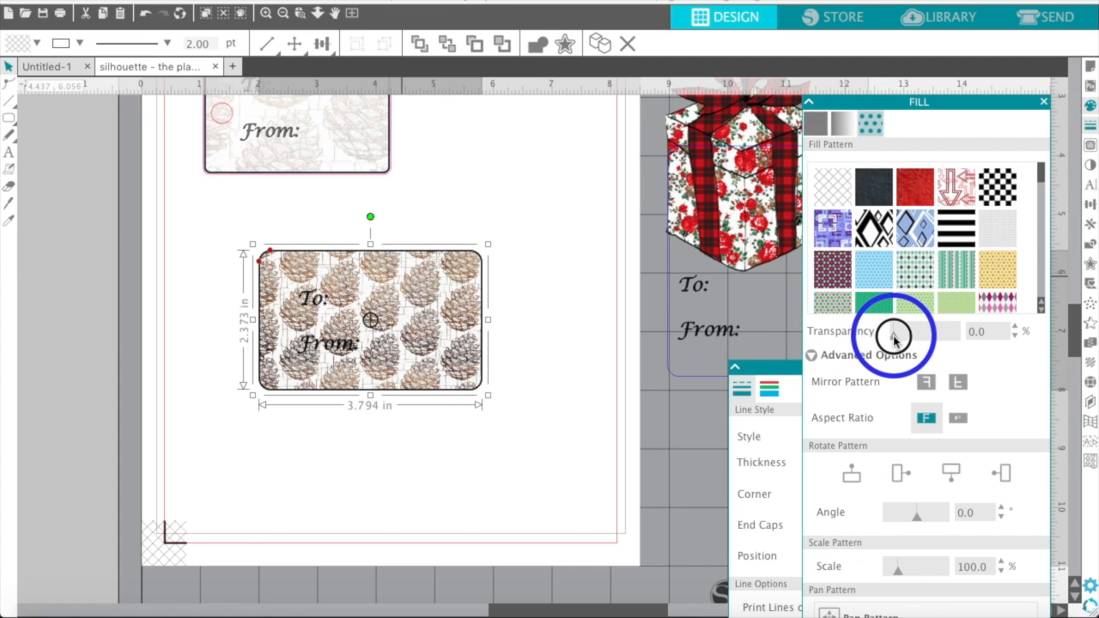
{"action": "left_click_drag", "start_coordinate": [896, 336], "coordinate": [935, 349]}
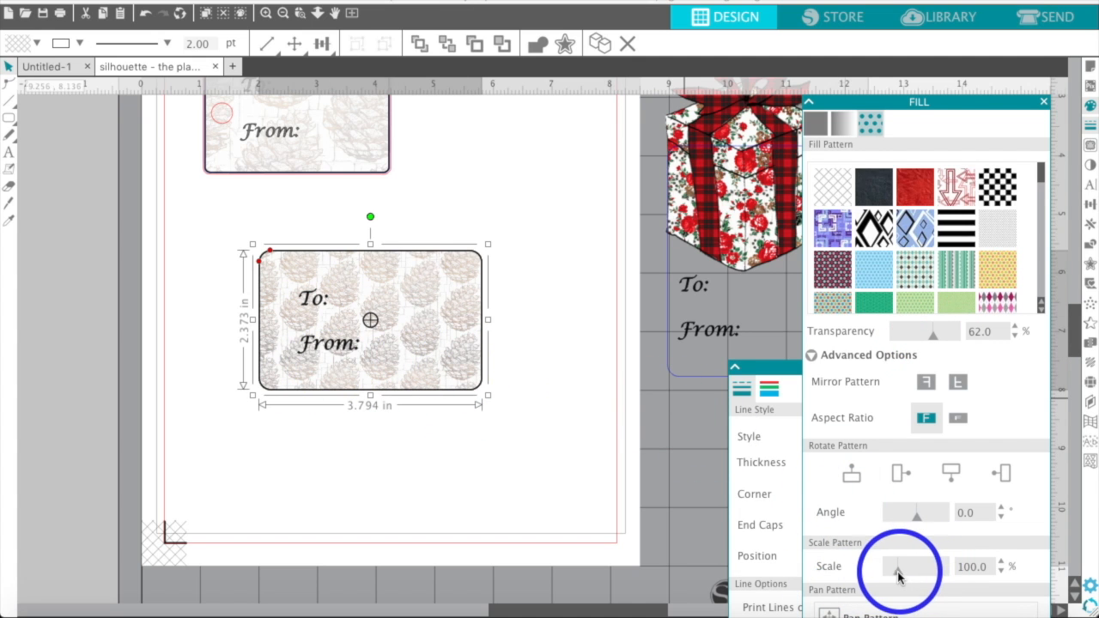
{"action": "left_click_drag", "start_coordinate": [898, 577], "coordinate": [911, 577]}
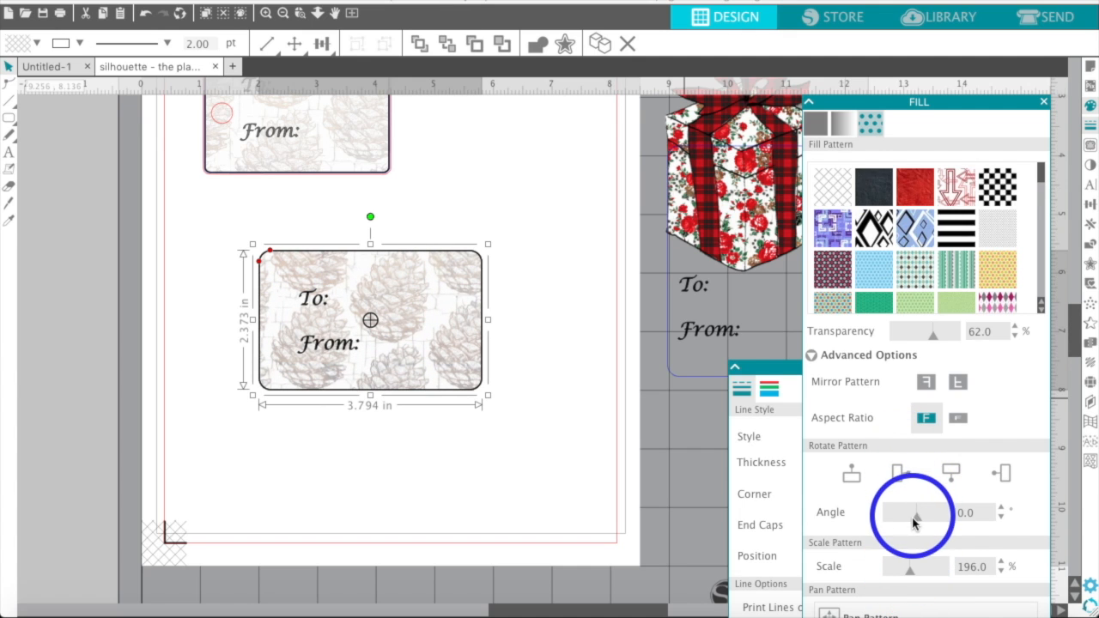
{"action": "mouse_move", "coordinate": [916, 518]}
{"action": "left_mouse_down"}
{"action": "mouse_move", "coordinate": [902, 522]}
{"action": "mouse_move", "coordinate": [933, 521]}
{"action": "mouse_move", "coordinate": [917, 520]}
{"action": "left_mouse_up"}
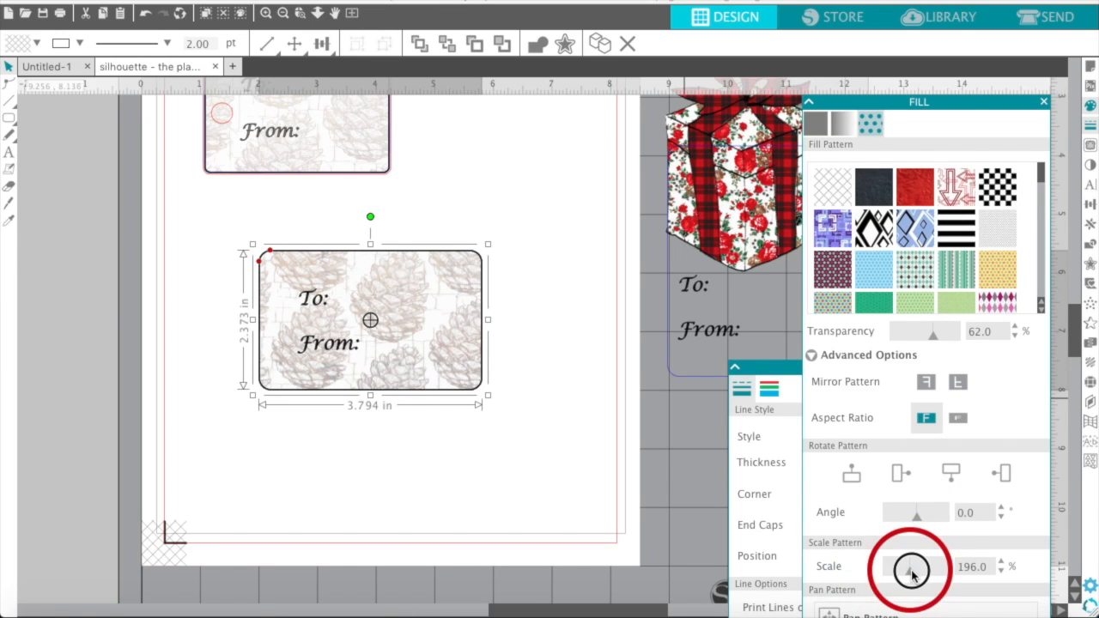
{"action": "left_click_drag", "start_coordinate": [912, 576], "coordinate": [916, 575]}
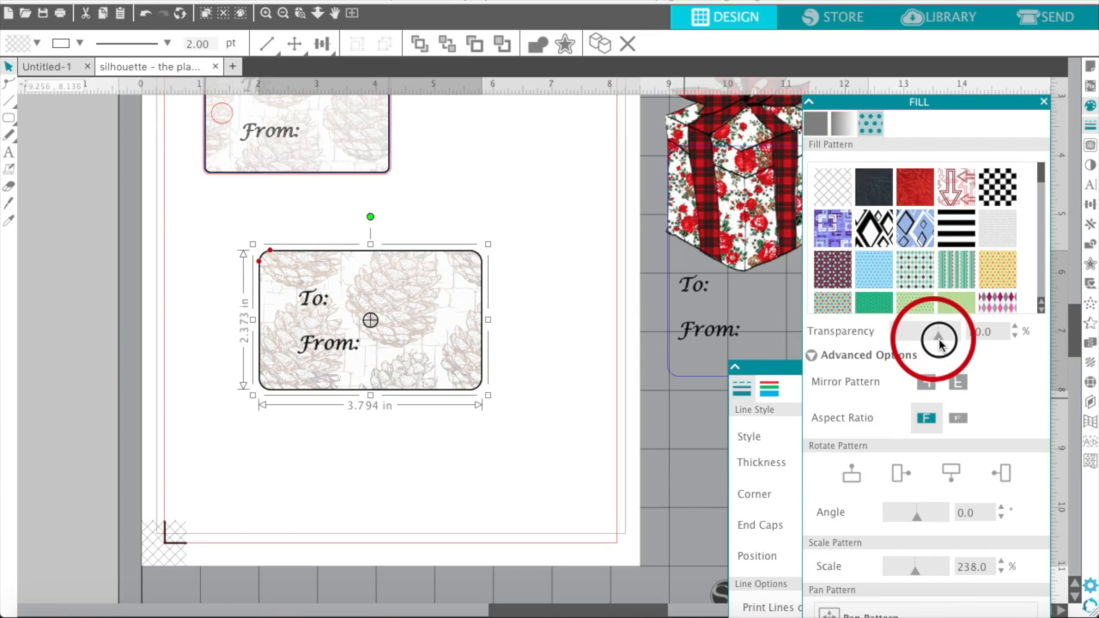
Draw a 60-sided polygon as a round hole, reduce its size and place it just left of the pinecone tag's "To:" and "From:" texts.
{"action": "left_click", "coordinate": [621, 407]}
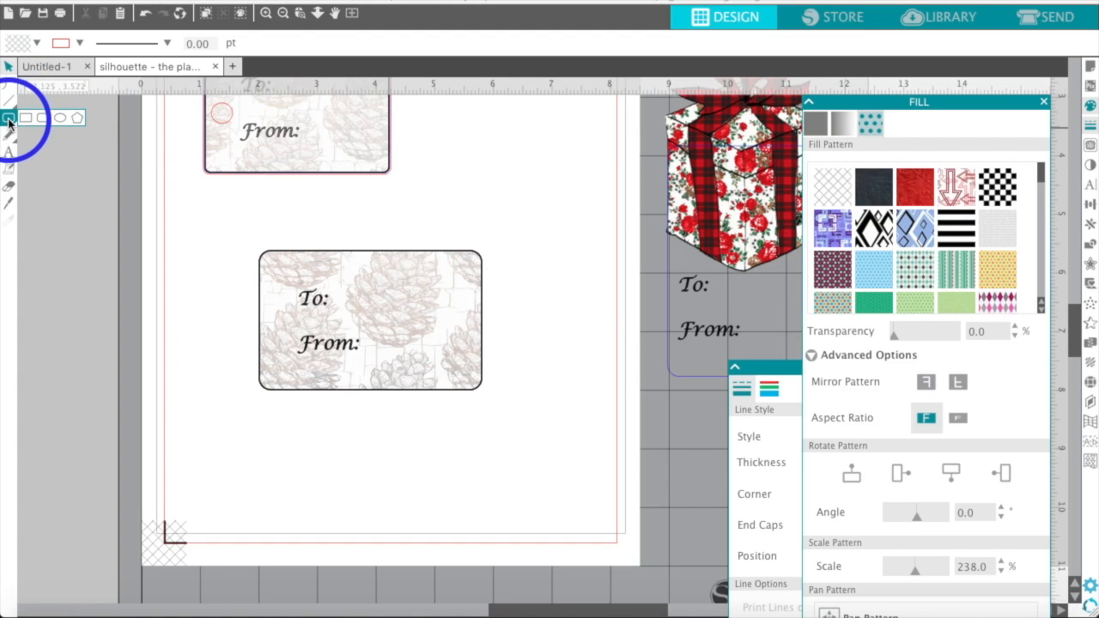
{"action": "left_click", "coordinate": [75, 121]}
{"action": "left_click_drag", "start_coordinate": [470, 175], "coordinate": [479, 185]}
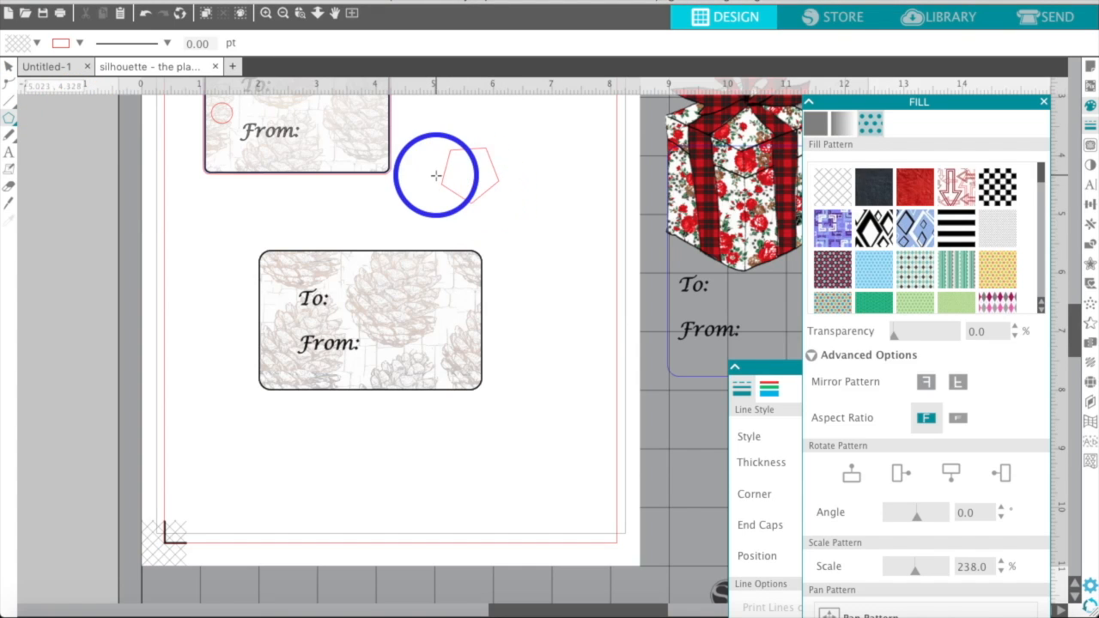
{"action": "left_click_drag", "start_coordinate": [448, 182], "coordinate": [447, 182]}
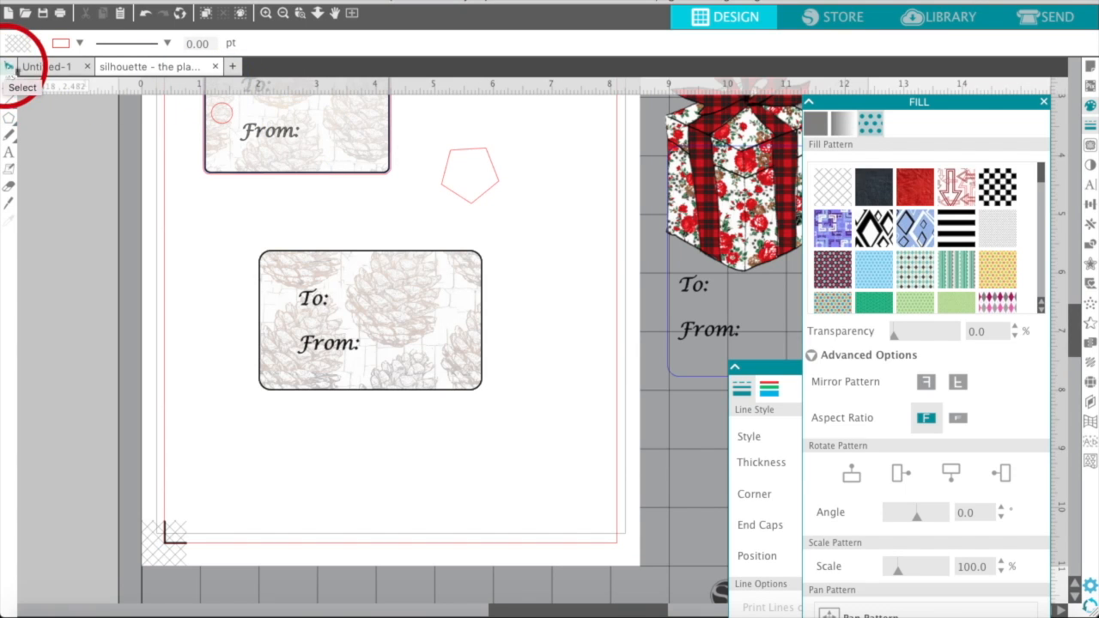
{"action": "left_click", "coordinate": [454, 196]}
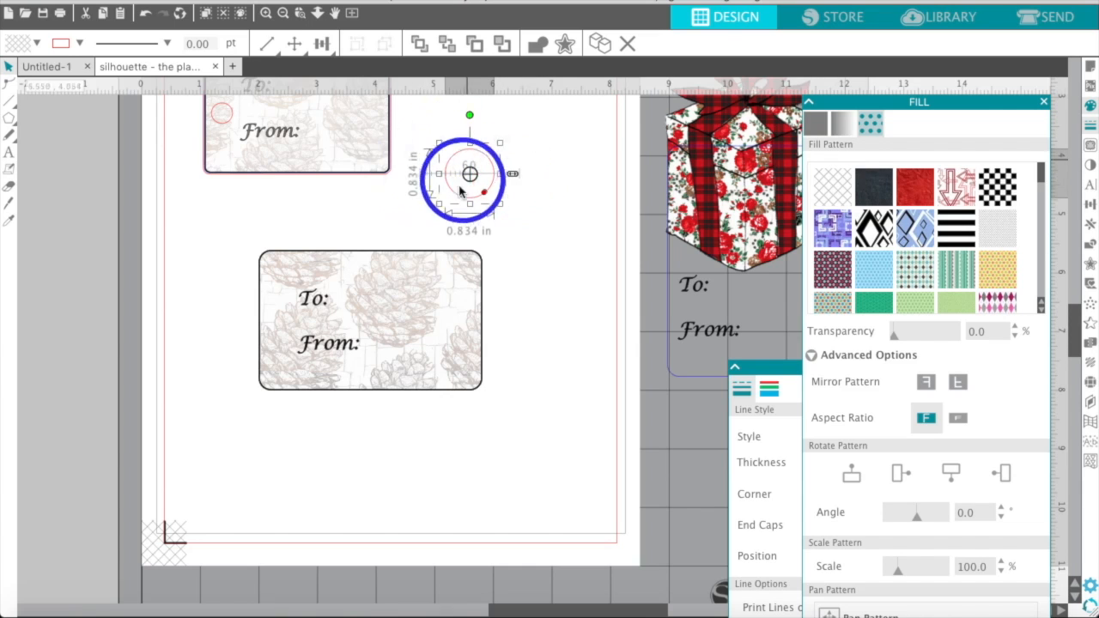
{"action": "left_click", "coordinate": [438, 209]}
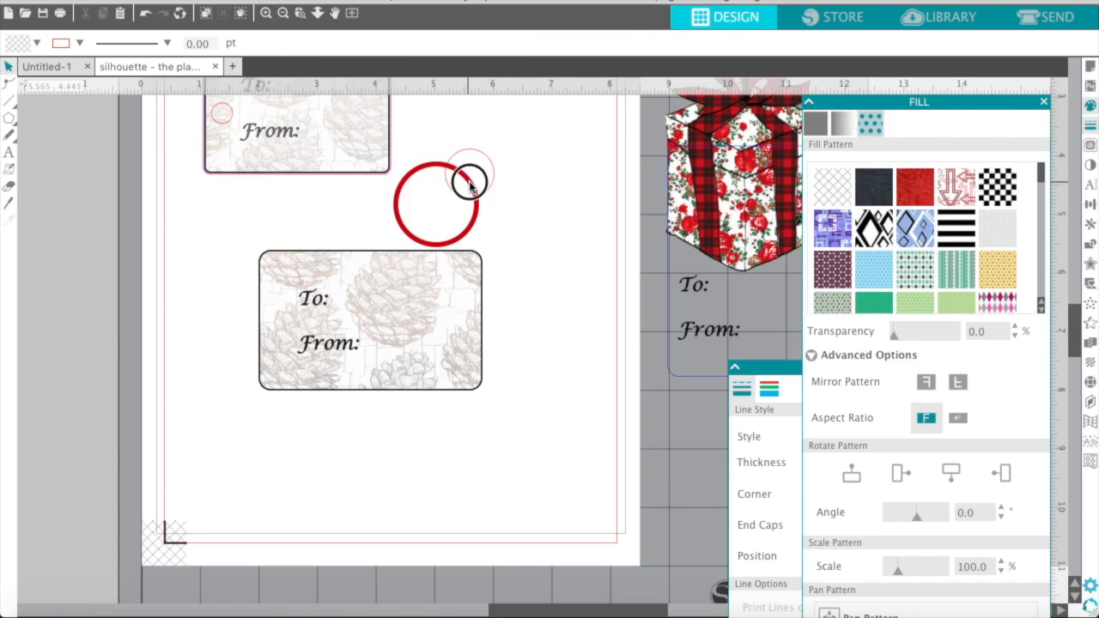
{"action": "left_click_drag", "start_coordinate": [469, 182], "coordinate": [290, 314]}
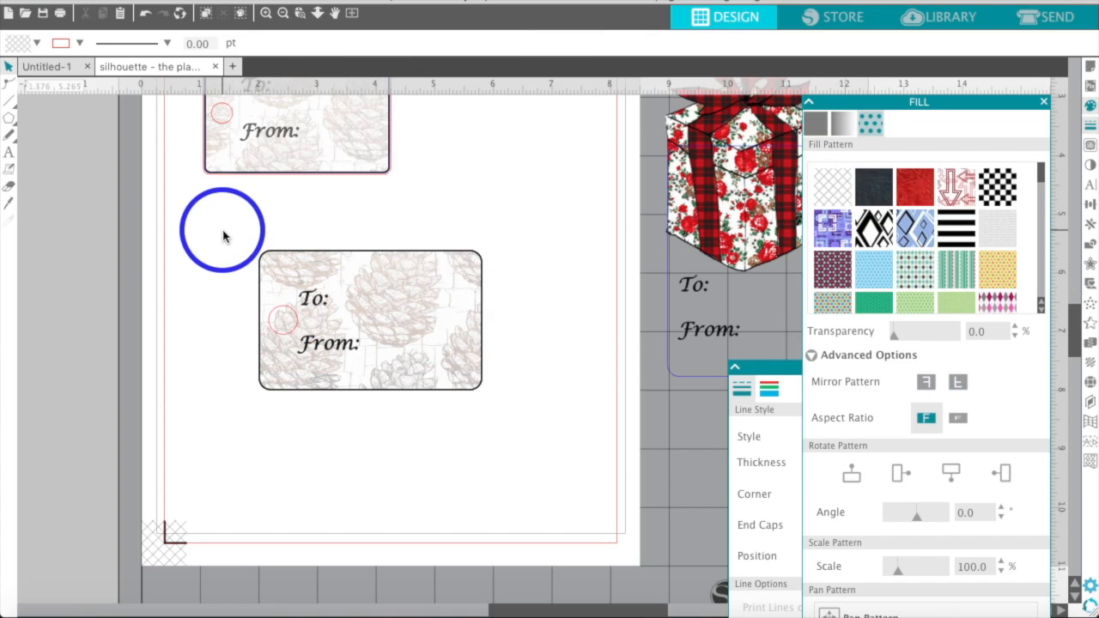
Group the hole circle, texts and pinecone rectangle, and shift the grouped tag slightly up and to the right.
{"action": "left_click_drag", "start_coordinate": [220, 233], "coordinate": [336, 371]}
{"action": "right_click", "coordinate": [335, 371]}
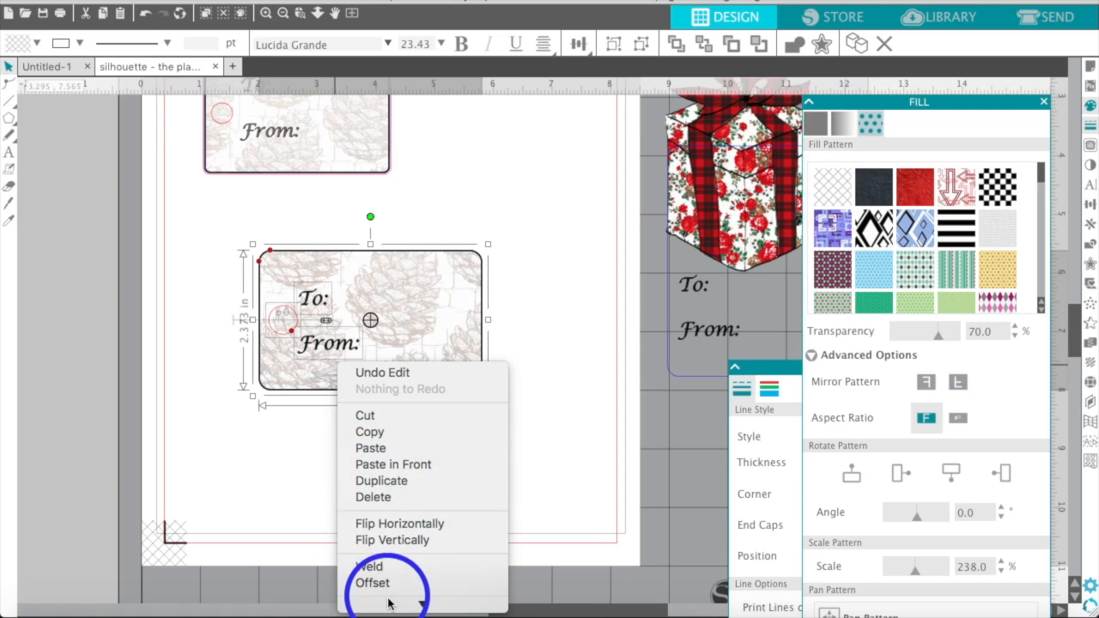
{"action": "mouse_move", "coordinate": [387, 603]}
{"action": "left_click", "coordinate": [383, 479]}
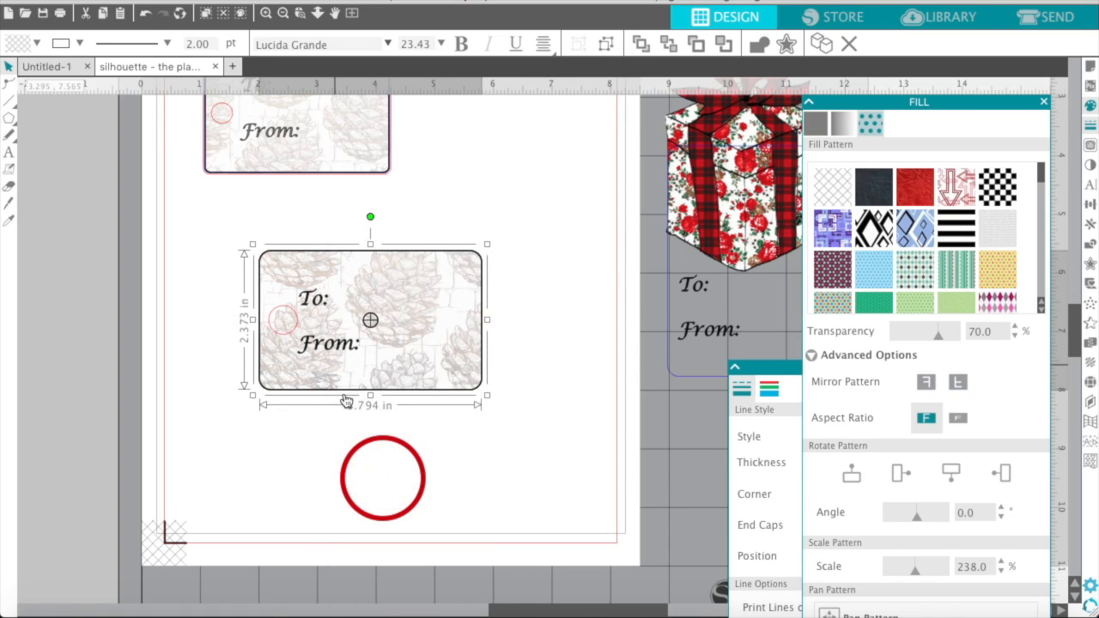
{"action": "mouse_move", "coordinate": [315, 274]}
{"action": "left_mouse_down"}
{"action": "mouse_move", "coordinate": [337, 286]}
{"action": "mouse_move", "coordinate": [322, 268]}
{"action": "left_mouse_up"}
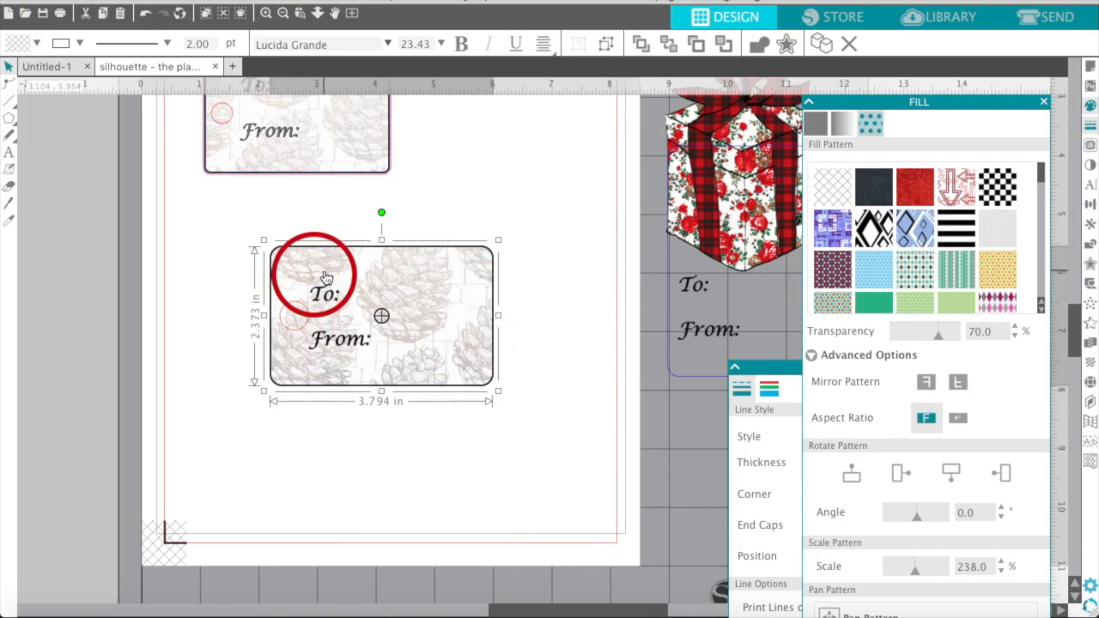
Trace the outer edge of the grouped pinecone tag with the trace threshold set to 100%.
{"action": "left_click", "coordinate": [1089, 145]}
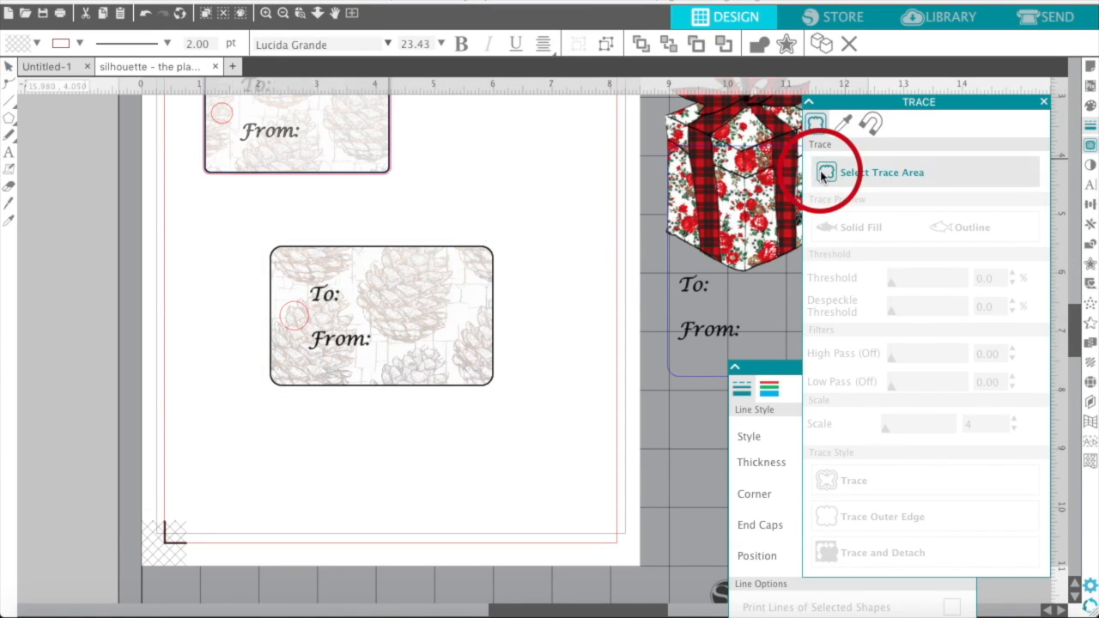
{"action": "left_click", "coordinate": [824, 173]}
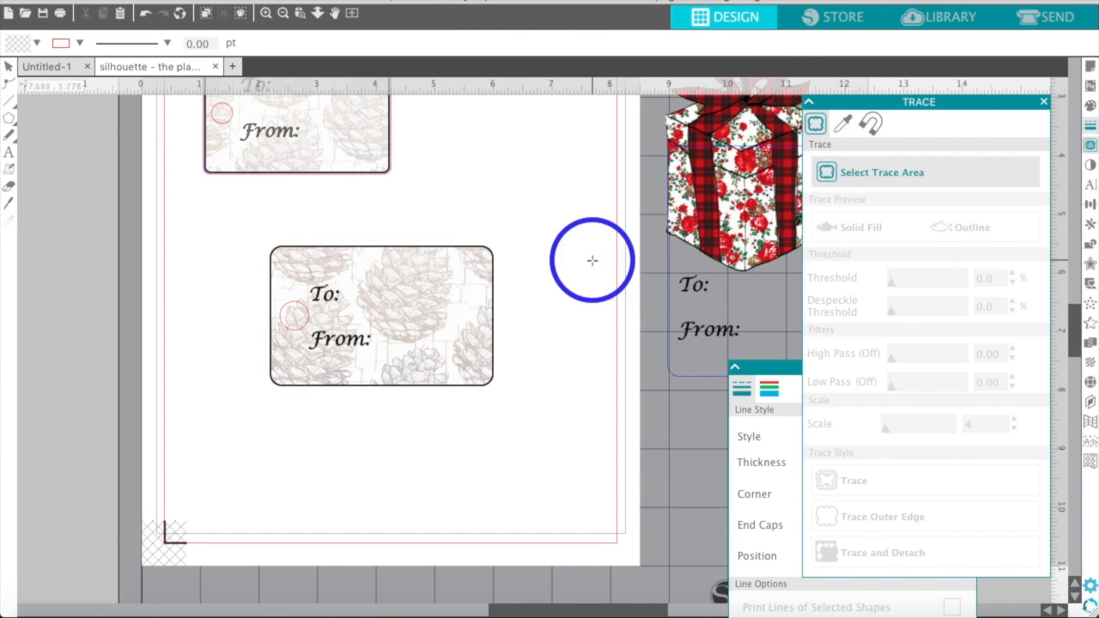
{"action": "mouse_move", "coordinate": [232, 217]}
{"action": "left_mouse_down"}
{"action": "mouse_move", "coordinate": [472, 432]}
{"action": "mouse_move", "coordinate": [519, 434]}
{"action": "left_mouse_up"}
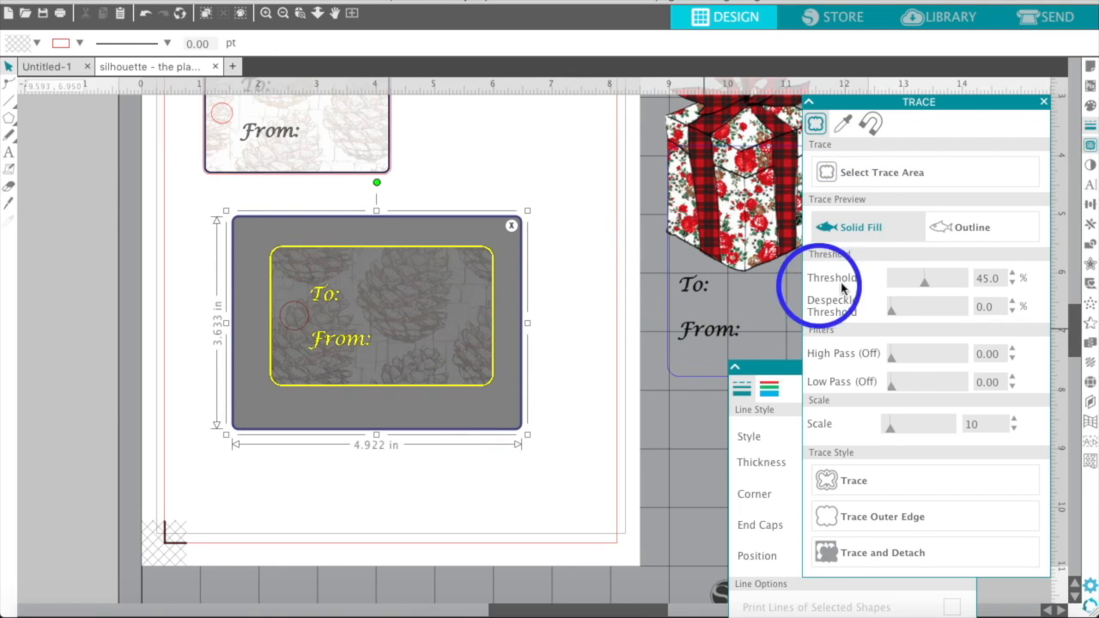
{"action": "left_click", "coordinate": [926, 288]}
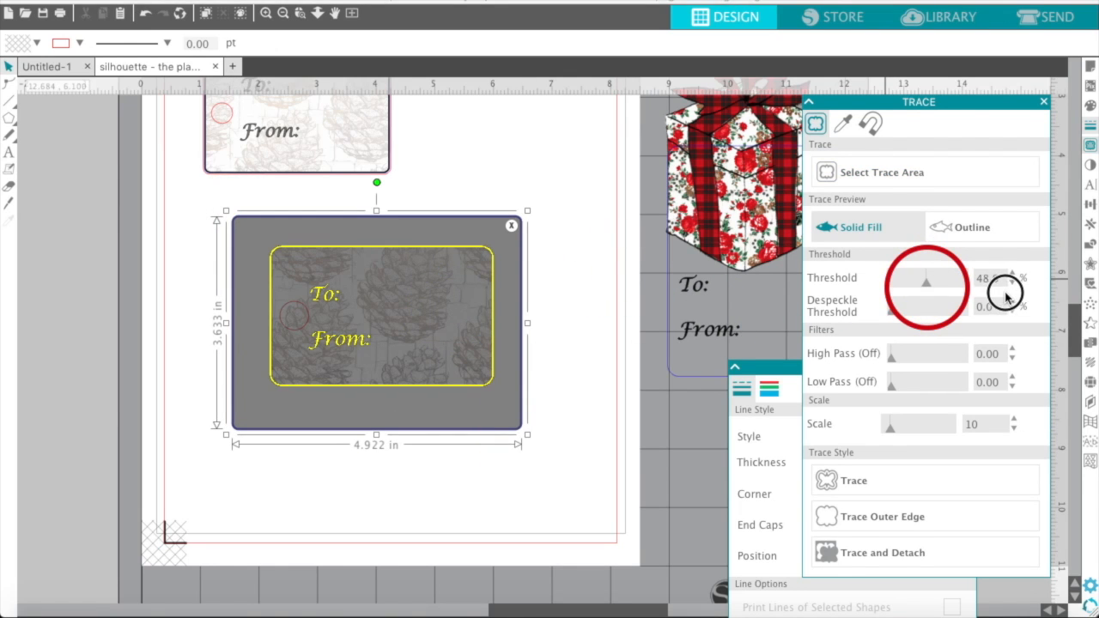
{"action": "left_click", "coordinate": [1006, 294]}
{"action": "left_click", "coordinate": [838, 517]}
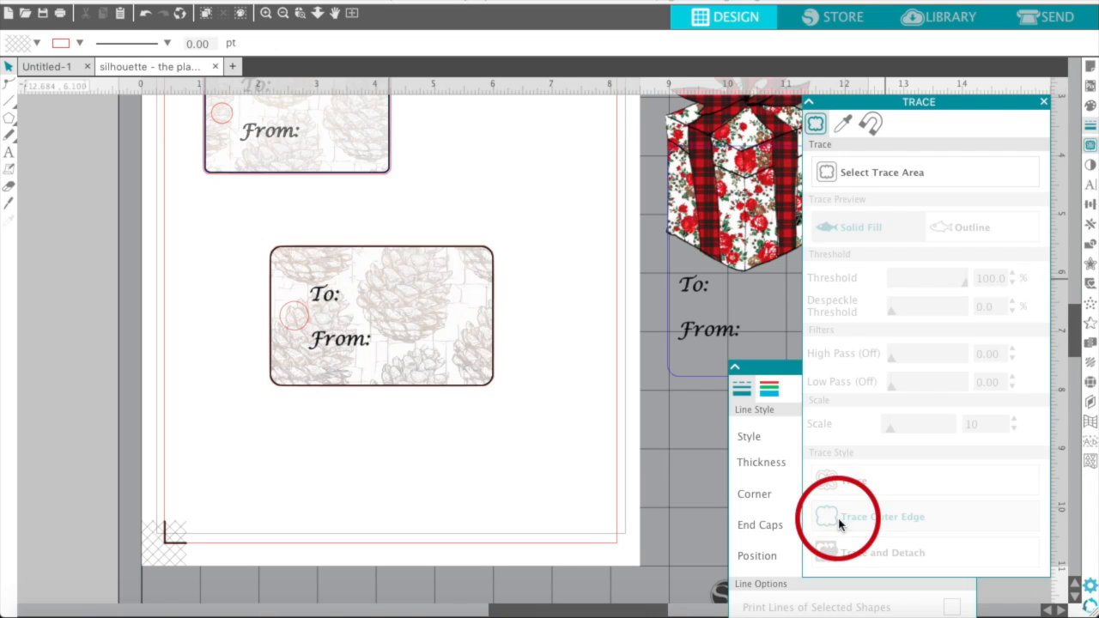
Group the lower pinecone tag with its traced outline.
{"action": "left_click_drag", "start_coordinate": [536, 463], "coordinate": [467, 404]}
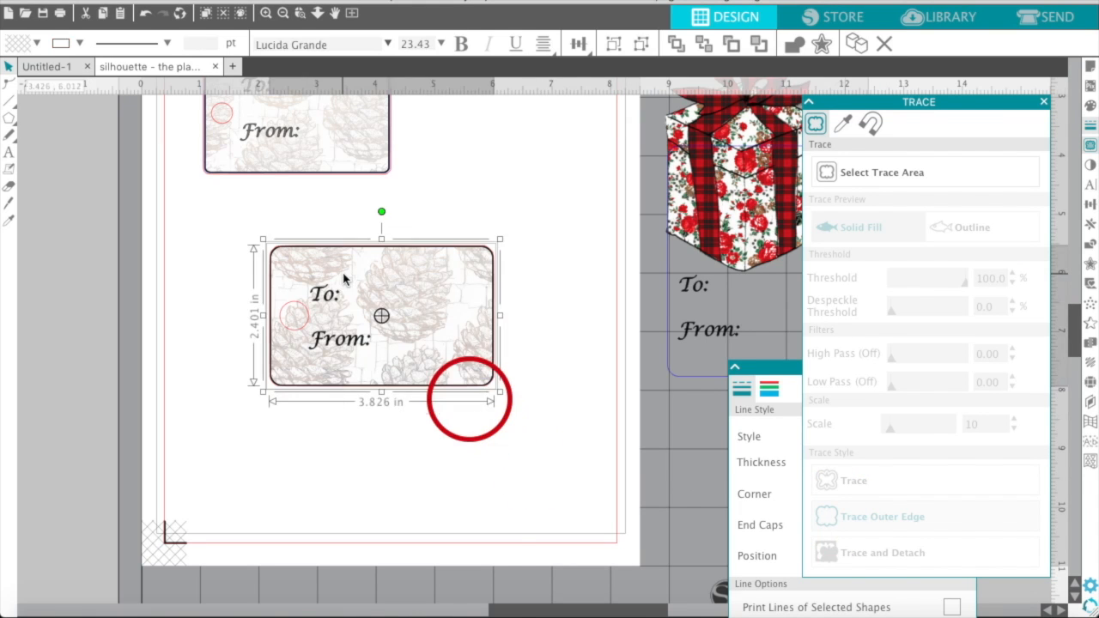
{"action": "right_click", "coordinate": [344, 276]}
{"action": "left_click", "coordinate": [407, 535]}
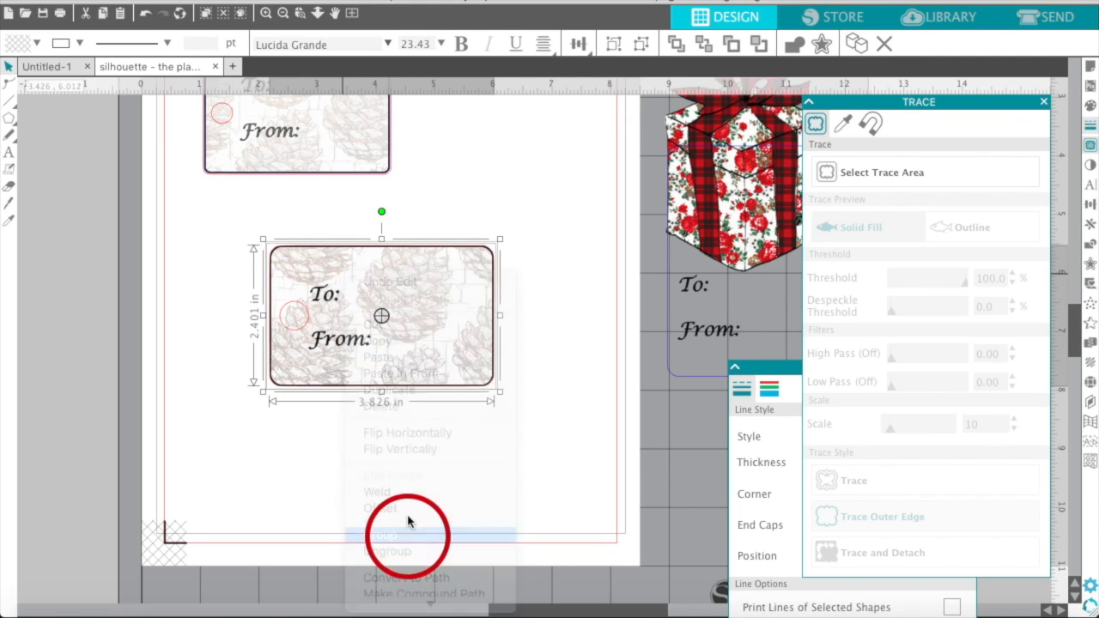
{"action": "left_click", "coordinate": [411, 472]}
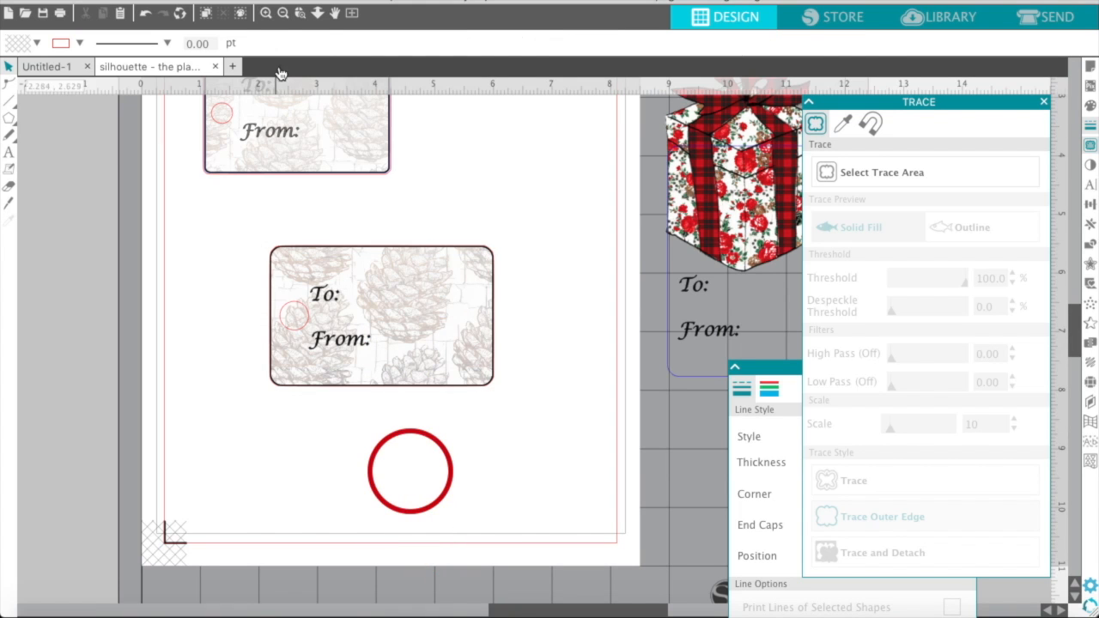
Move both pinecone tags together off the page, to the right of the cutting mat.
{"action": "left_click", "coordinate": [283, 14]}
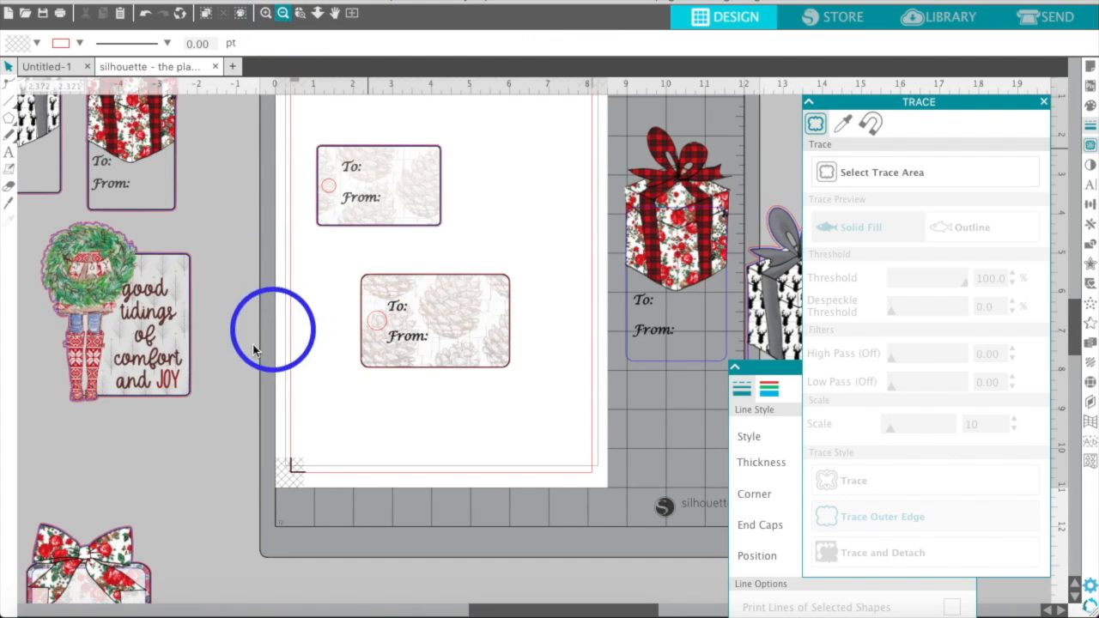
{"action": "left_click", "coordinate": [532, 383]}
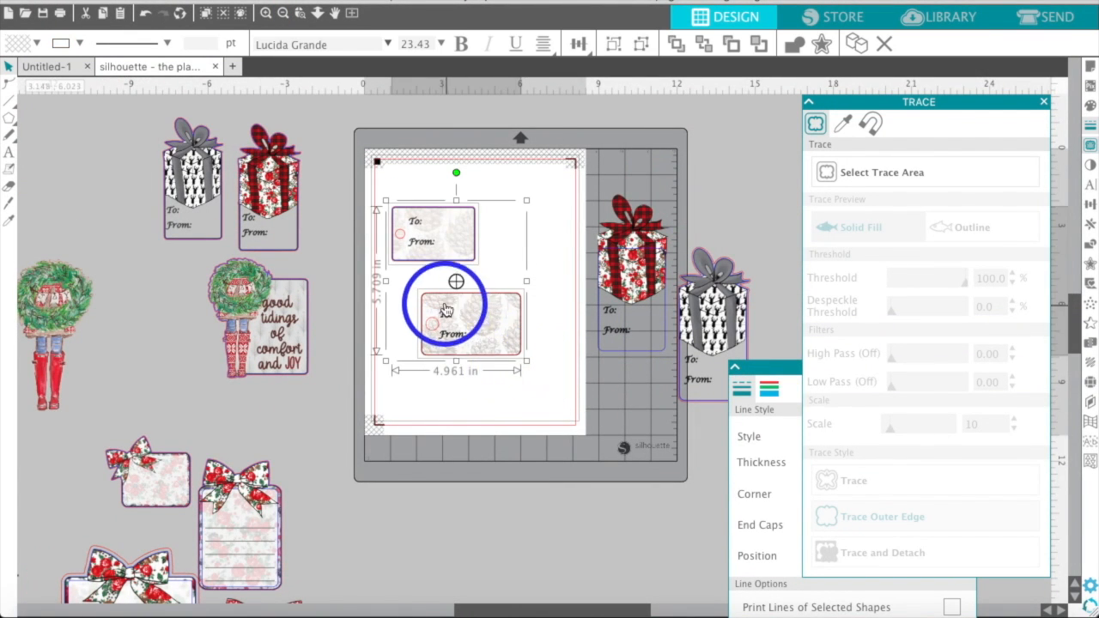
{"action": "left_click_drag", "start_coordinate": [427, 228], "coordinate": [769, 171]}
{"action": "left_click", "coordinate": [767, 170]}
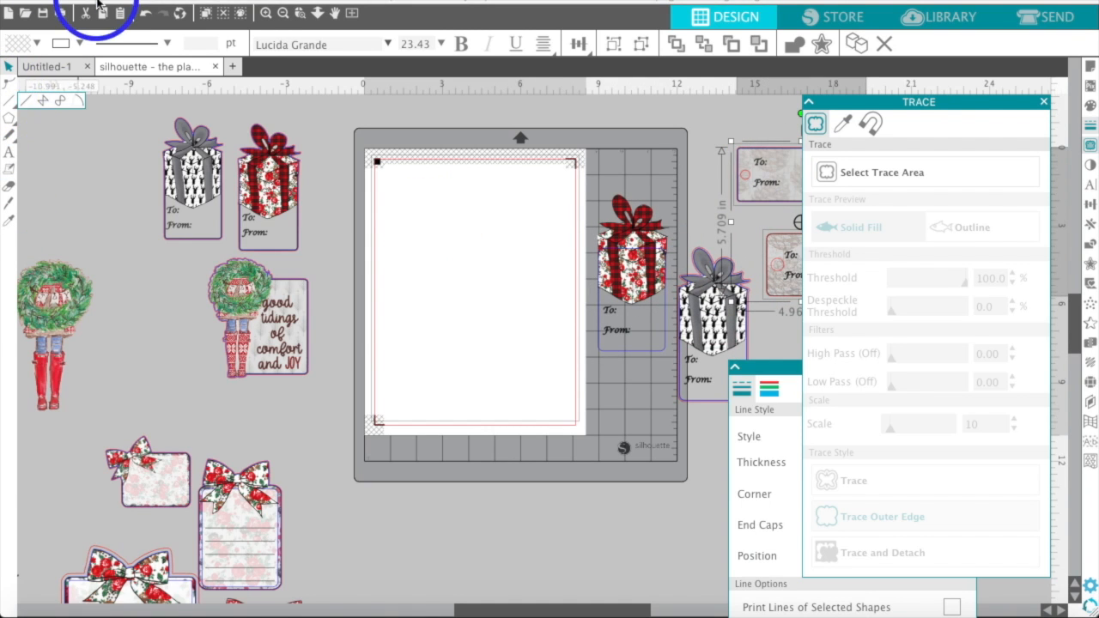
Draw an upright rounded rectangle about 3 in wide in the middle of the empty page.
{"action": "left_click", "coordinate": [266, 14]}
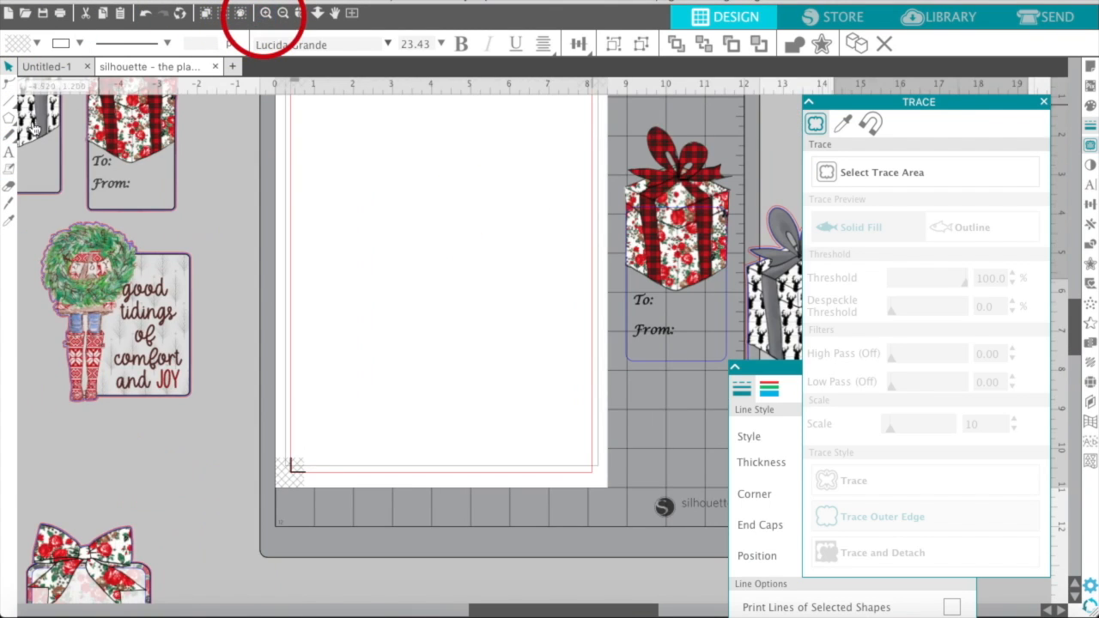
{"action": "left_click_drag", "start_coordinate": [8, 119], "coordinate": [45, 119]}
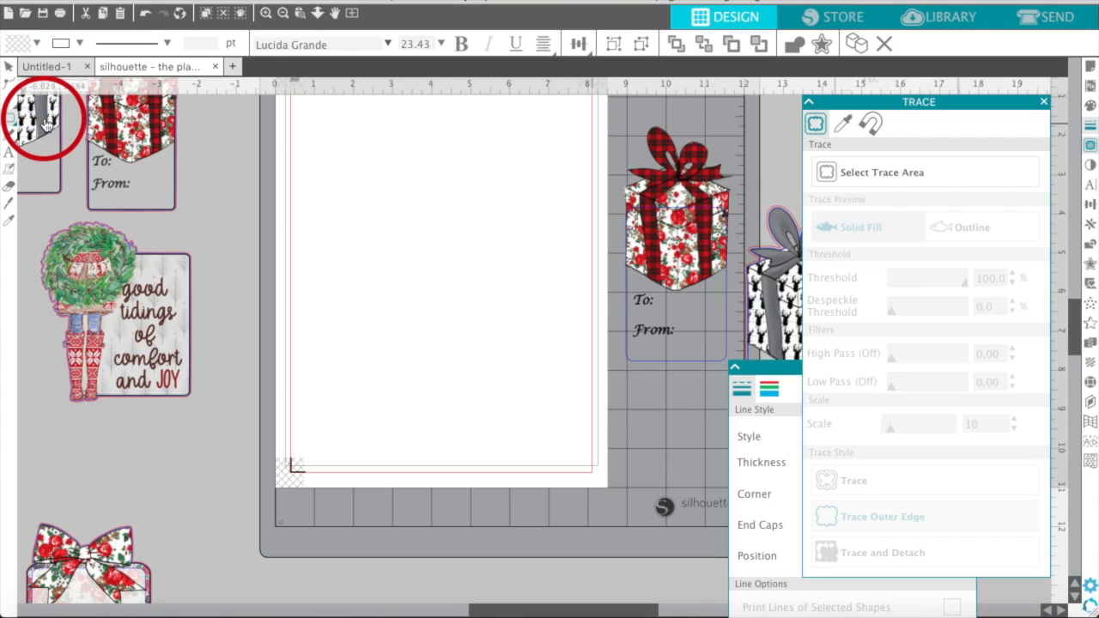
{"action": "mouse_move", "coordinate": [371, 216]}
{"action": "left_mouse_down"}
{"action": "mouse_move", "coordinate": [409, 253]}
{"action": "mouse_move", "coordinate": [487, 380]}
{"action": "left_mouse_up"}
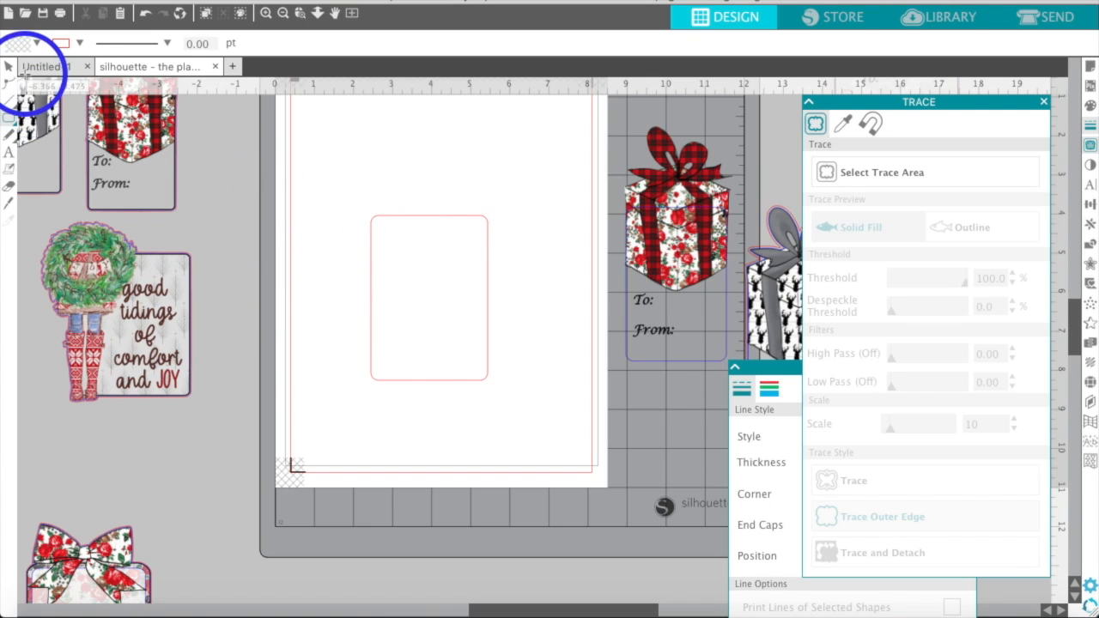
{"action": "left_click", "coordinate": [8, 68]}
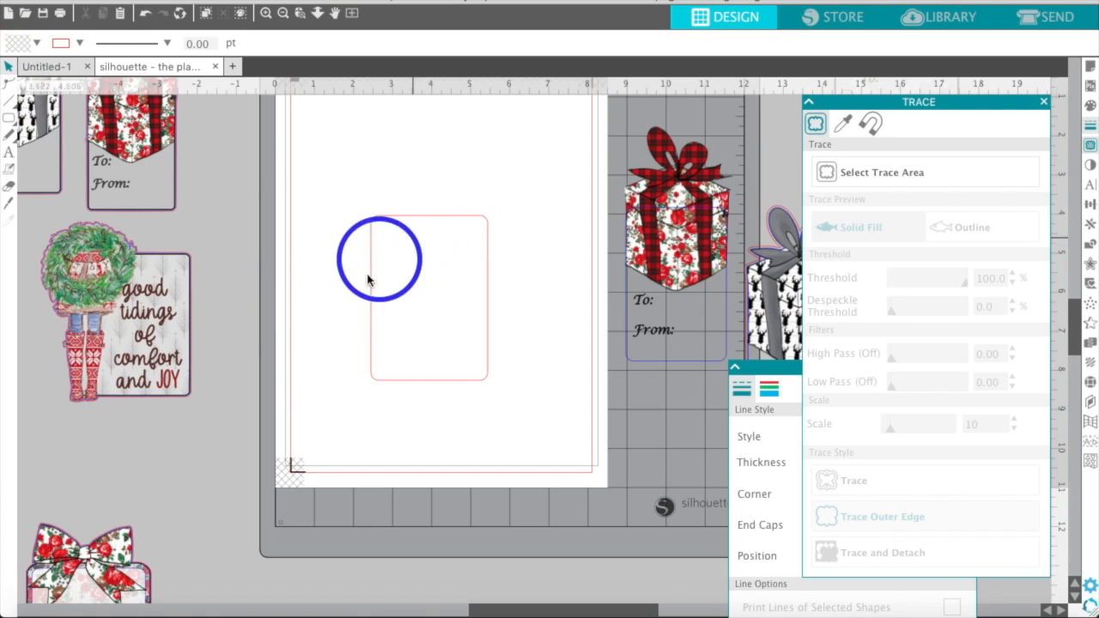
Move the wreath girl clip art with red boots onto the page, overlapping the left side of the rounded rectangle.
{"action": "scroll", "coordinate": [203, 296], "scroll_direction": "left", "scroll_amount": 3}
{"action": "scroll", "coordinate": [204, 295], "scroll_direction": "left", "scroll_amount": 7}
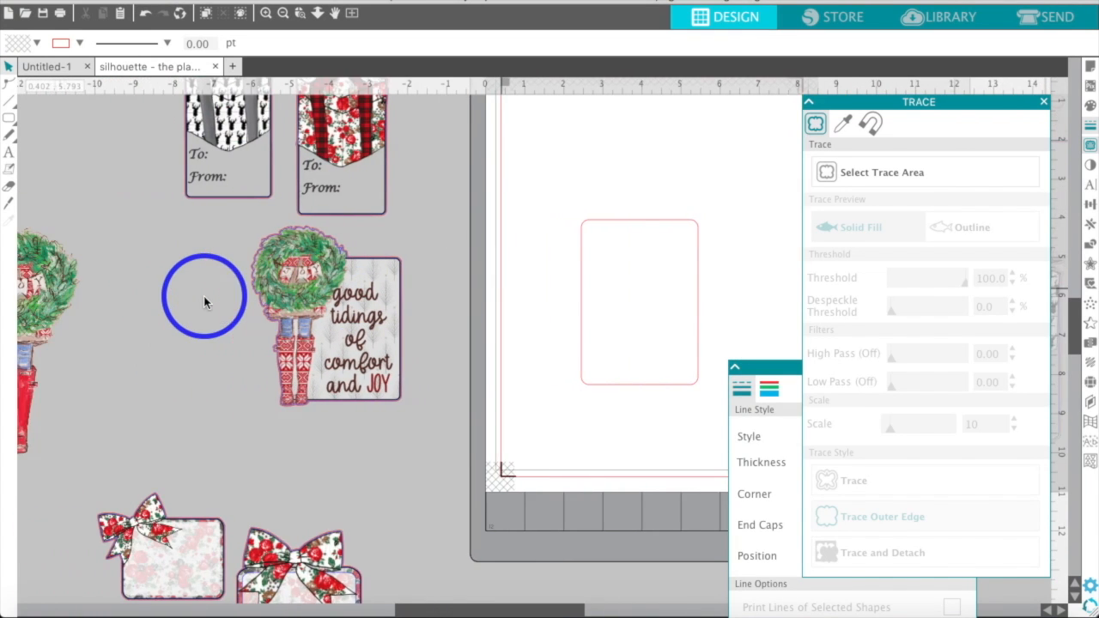
{"action": "left_click_drag", "start_coordinate": [74, 307], "coordinate": [638, 253]}
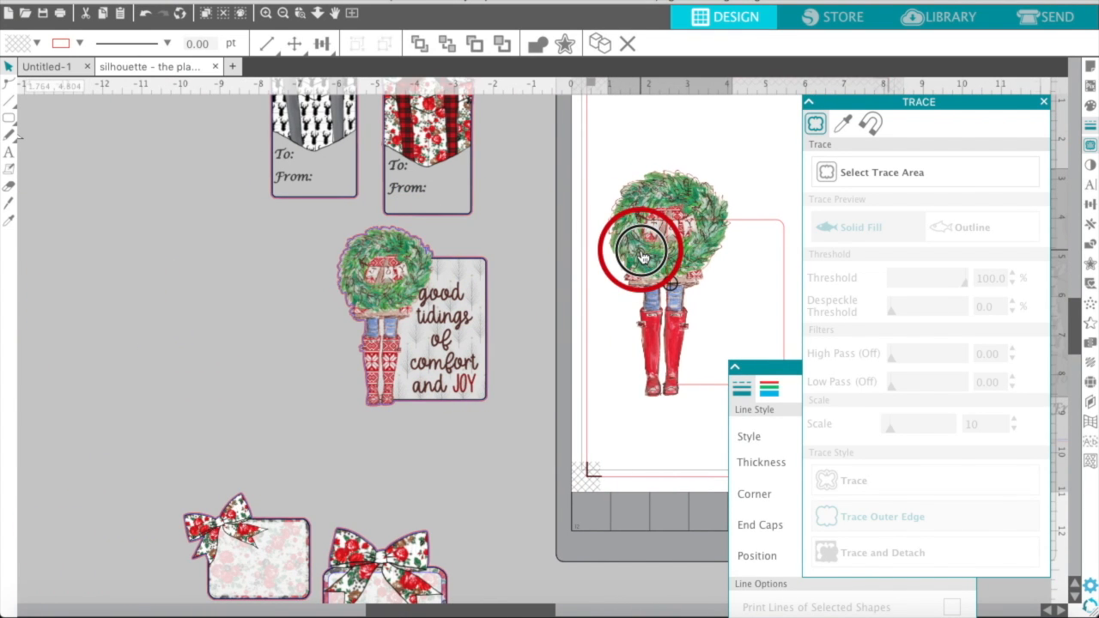
{"action": "left_click", "coordinate": [611, 322]}
{"action": "scroll", "coordinate": [613, 332], "scroll_direction": "right", "scroll_amount": 3}
{"action": "left_click", "coordinate": [744, 249]}
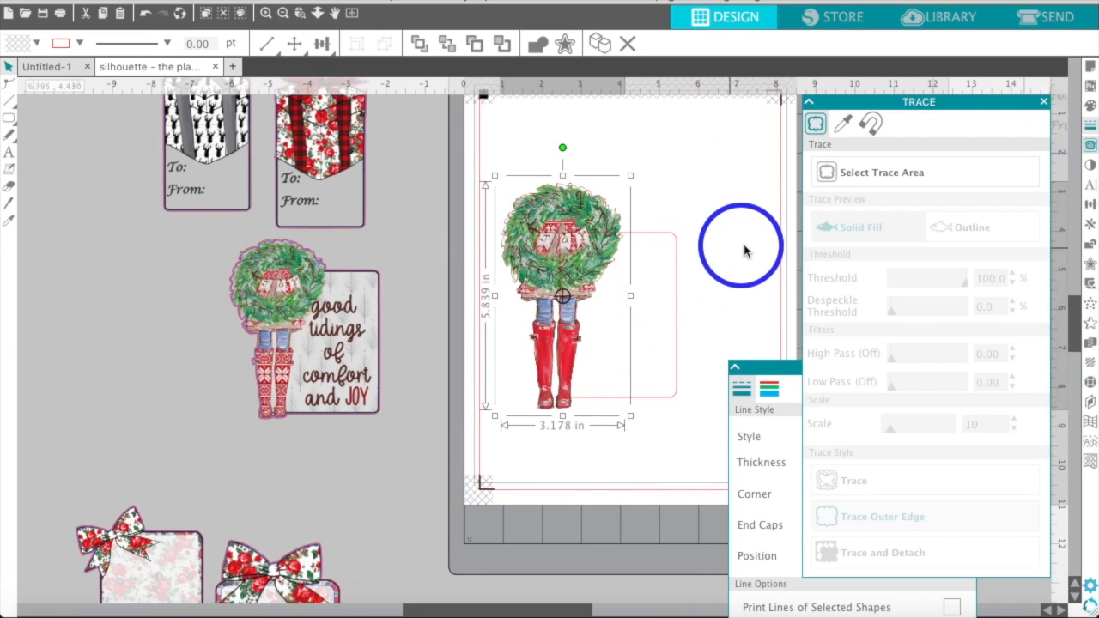
Give the rounded rectangle a black outline with a thickness of 2 pt.
{"action": "left_click", "coordinate": [639, 243]}
{"action": "scroll", "coordinate": [633, 236], "scroll_direction": "right", "scroll_amount": 4}
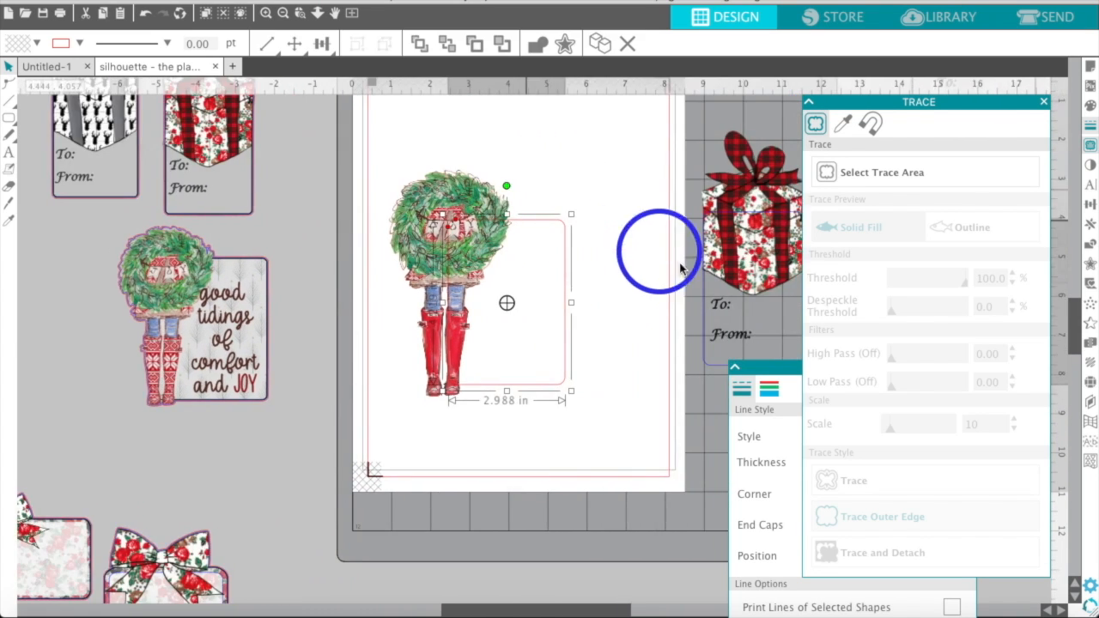
{"action": "left_click", "coordinate": [777, 369]}
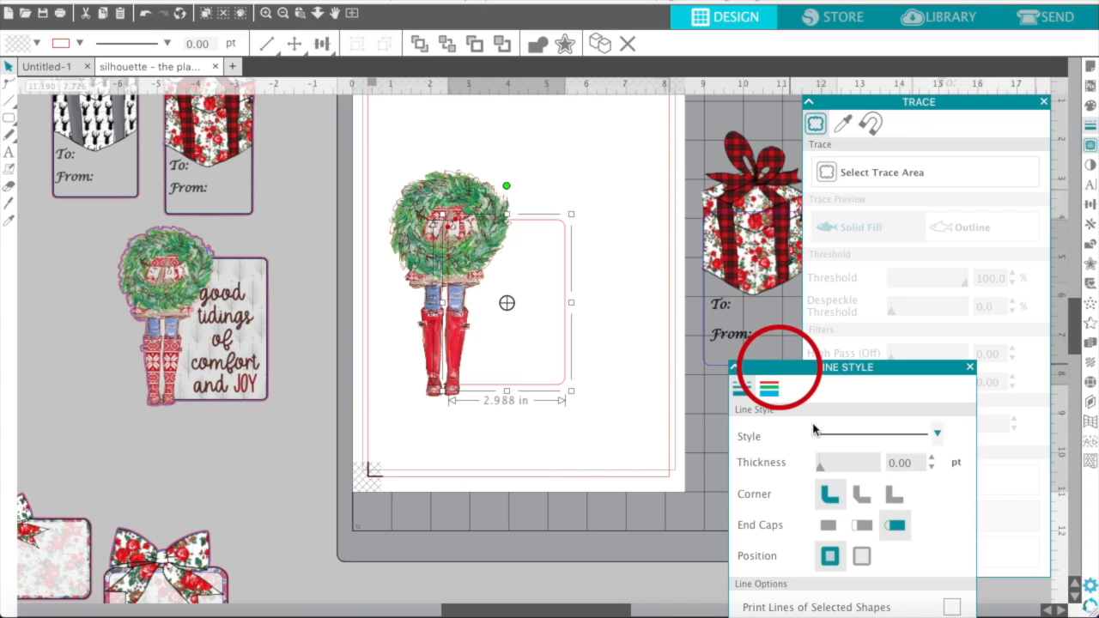
{"action": "left_click", "coordinate": [769, 393]}
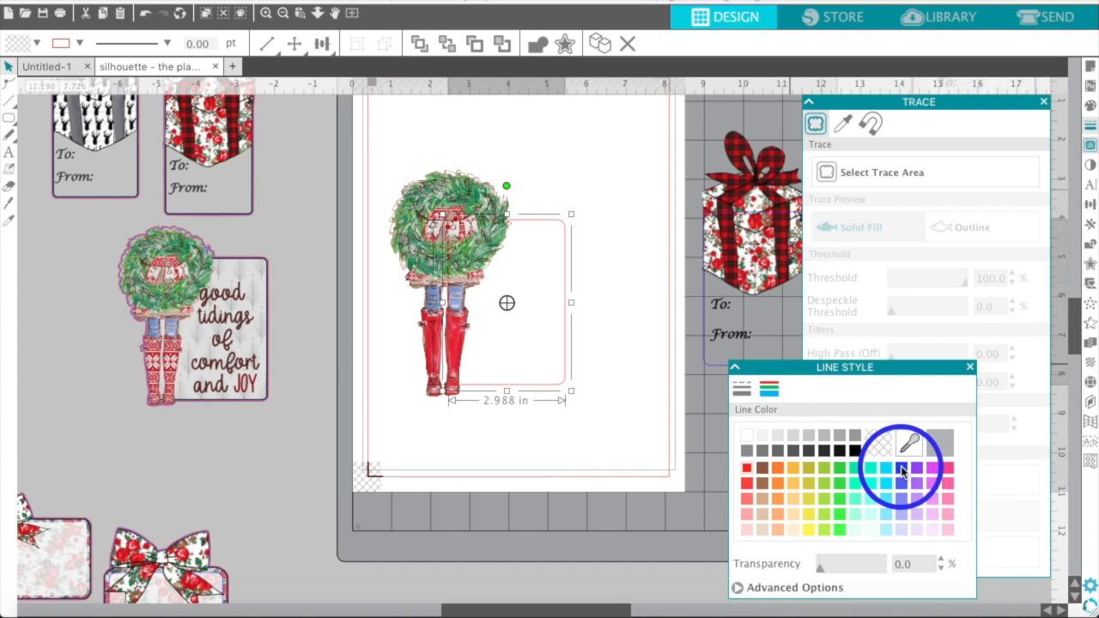
{"action": "left_click", "coordinate": [854, 451]}
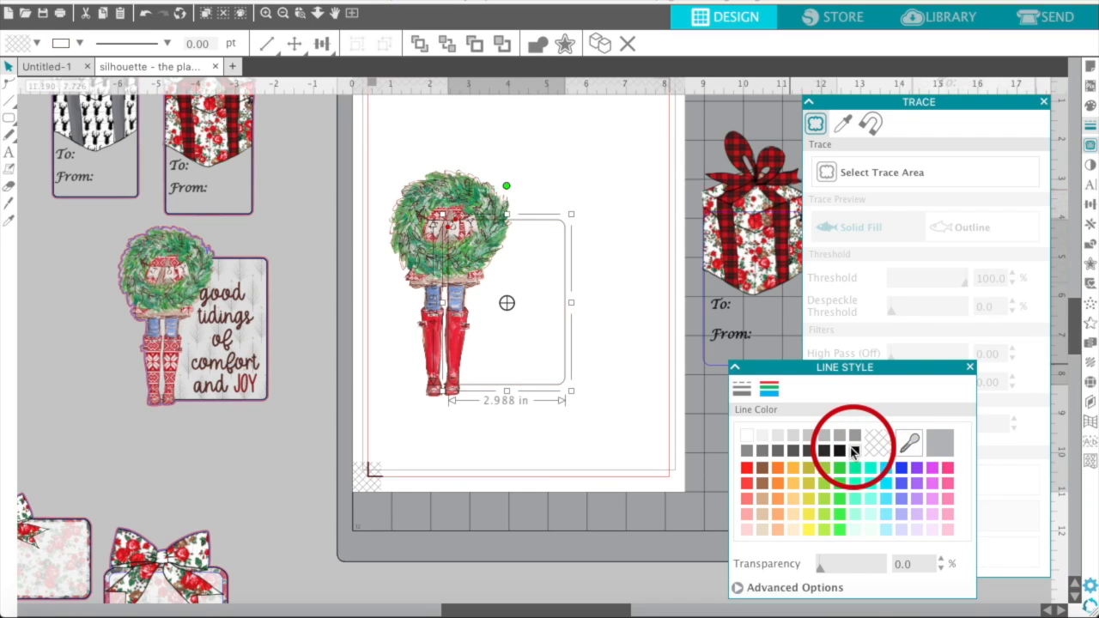
{"action": "left_click", "coordinate": [740, 388]}
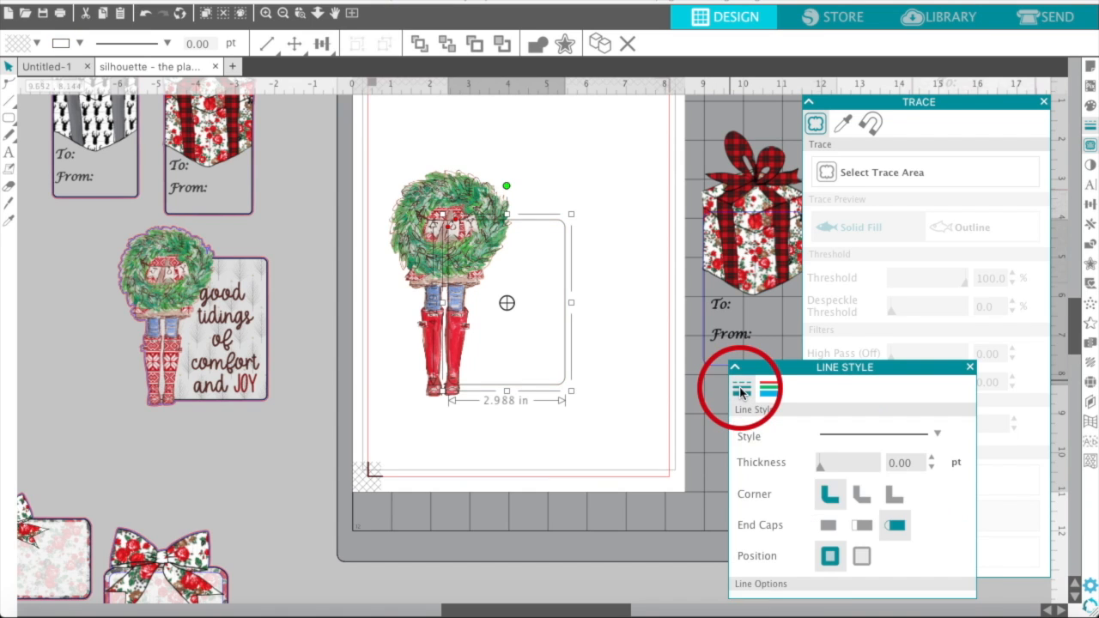
{"action": "left_click", "coordinate": [902, 462]}
{"action": "type", "text": "2"}
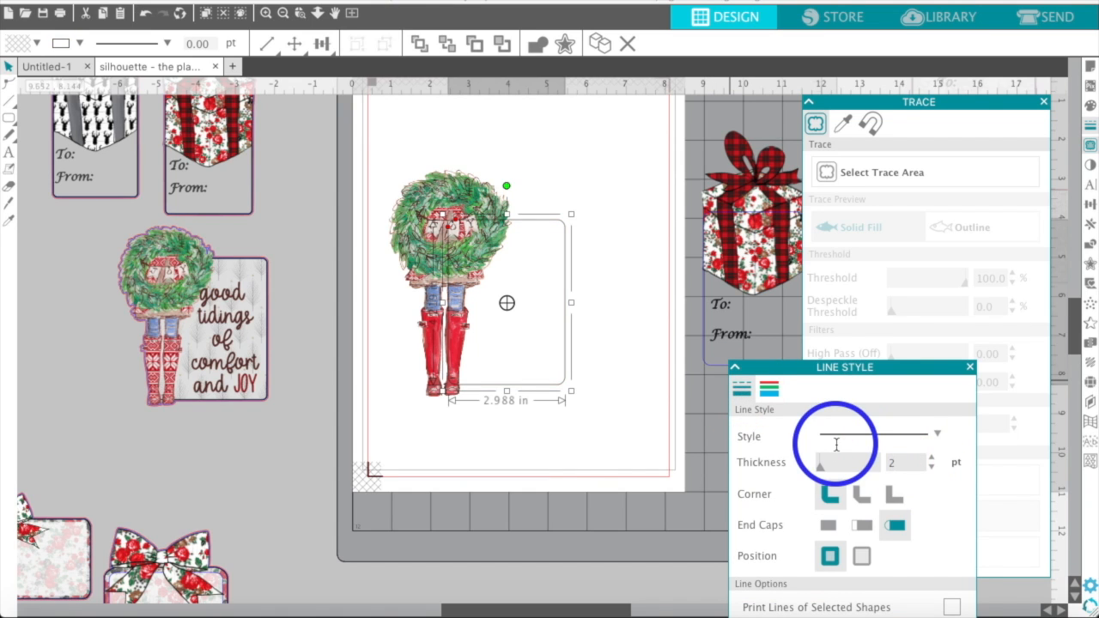
{"action": "key", "text": "Return"}
{"action": "left_click", "coordinate": [566, 165]}
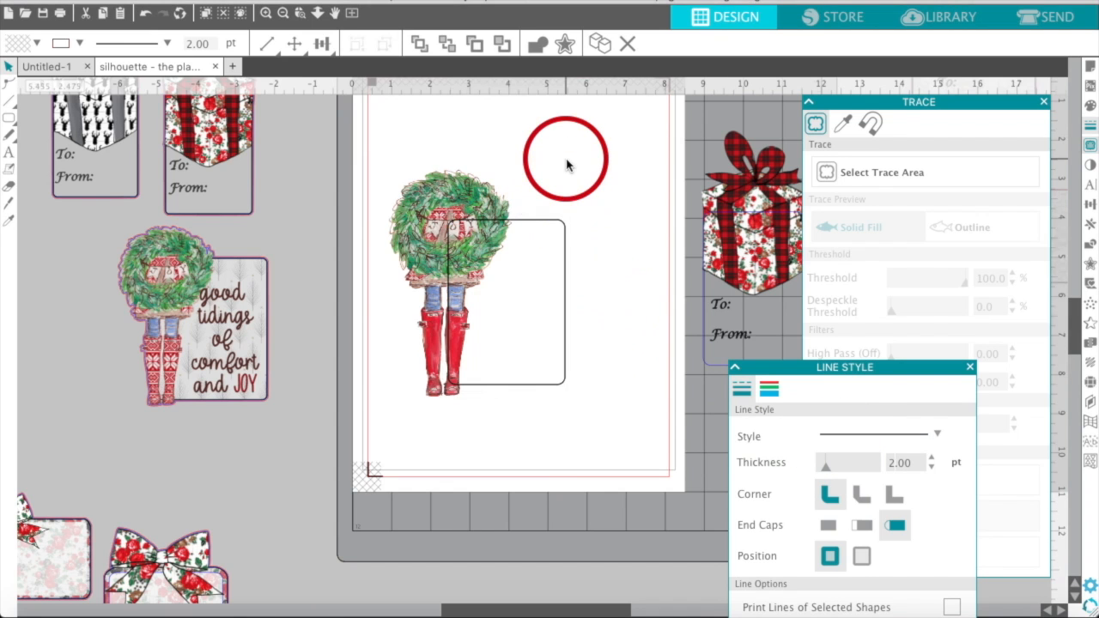
Bring the wreath girl clip art to the front, above the rounded rectangle.
{"action": "left_click", "coordinate": [425, 241]}
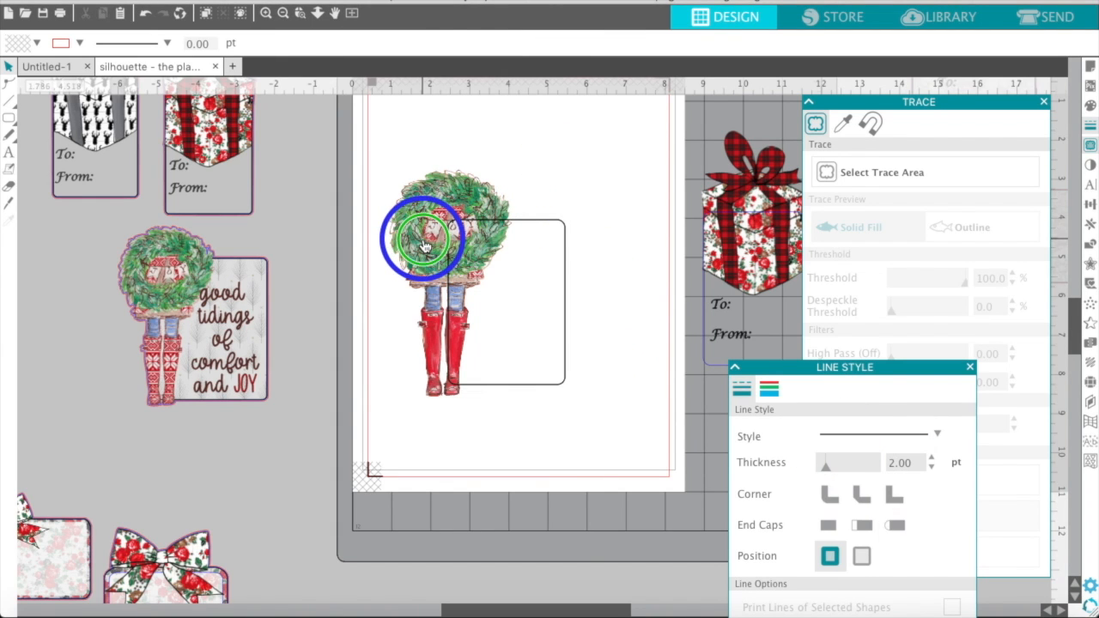
{"action": "right_click", "coordinate": [424, 247]}
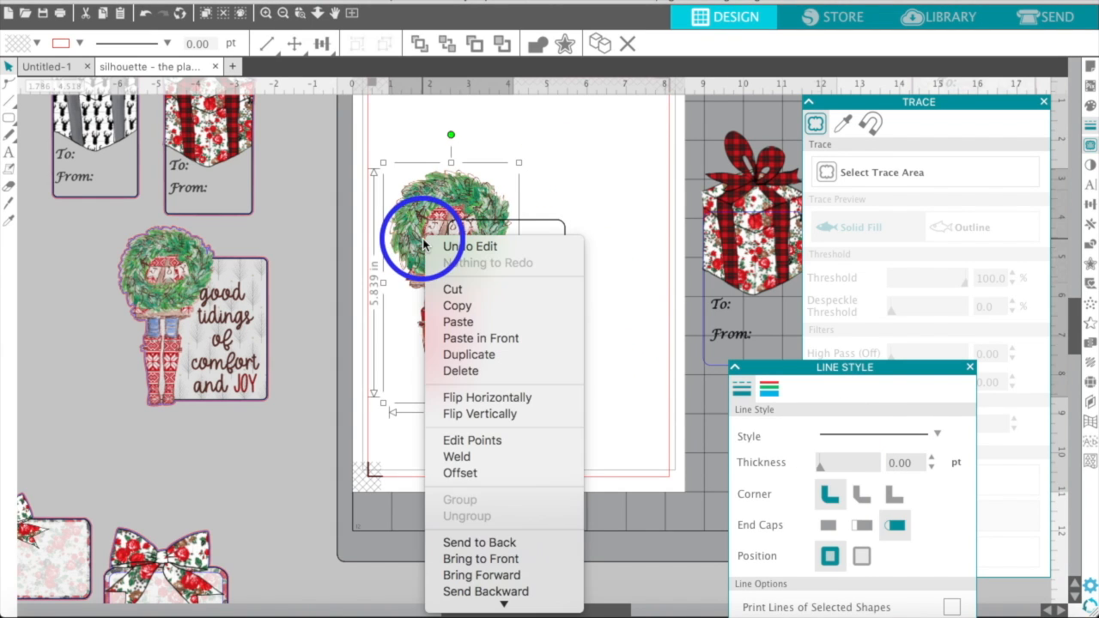
{"action": "left_click", "coordinate": [468, 550]}
{"action": "right_click", "coordinate": [429, 231]}
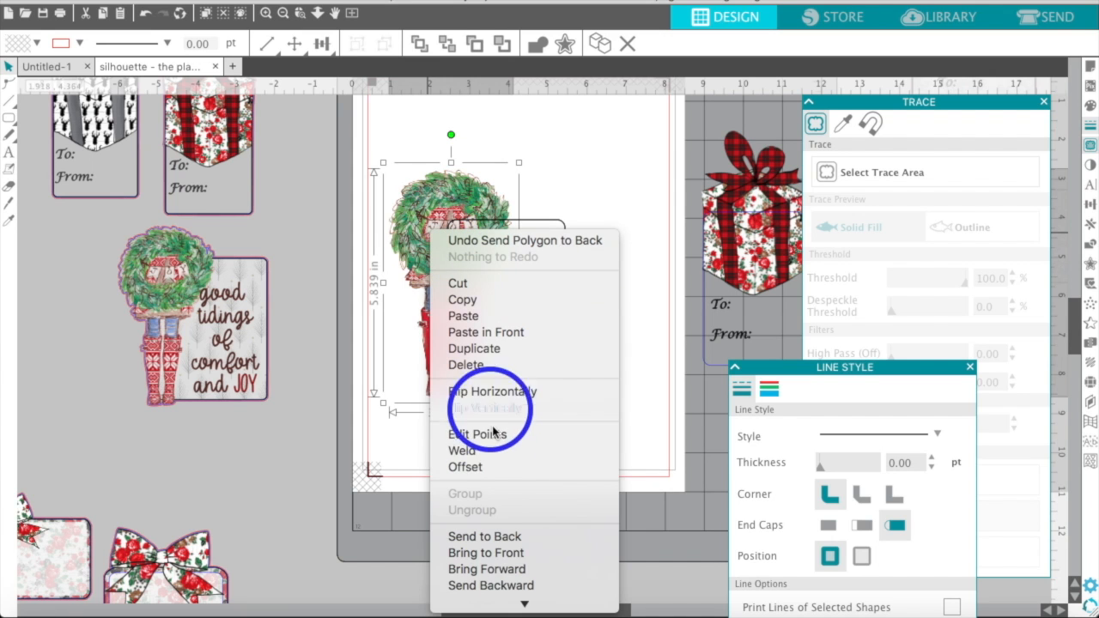
{"action": "left_click", "coordinate": [484, 553]}
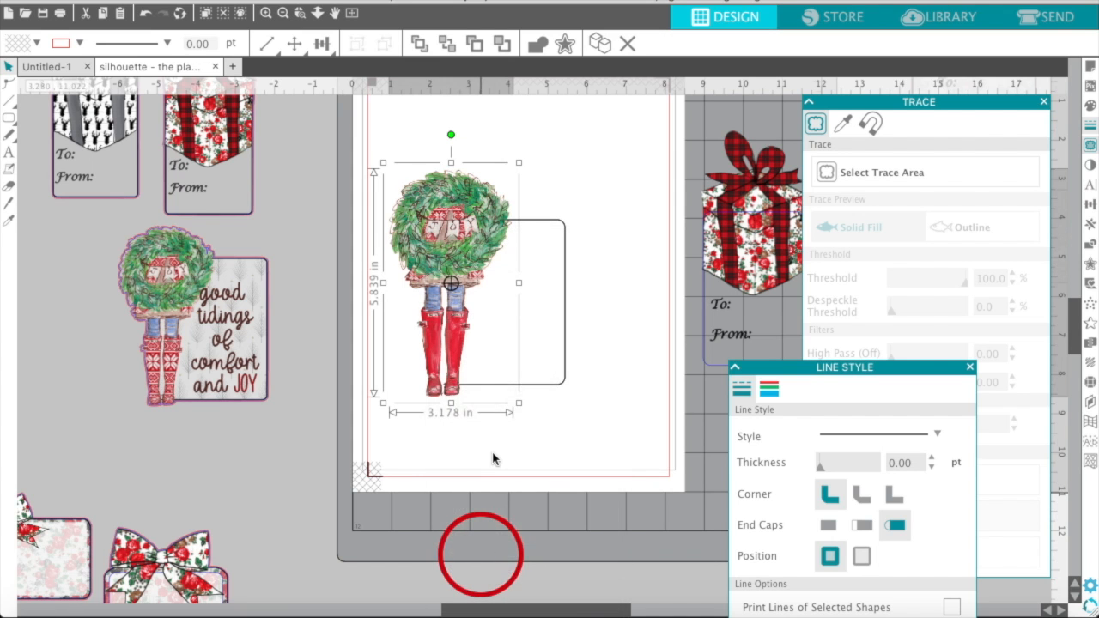
{"action": "left_click", "coordinate": [492, 459]}
Fill the rounded rectangle with the TReeiwithoutwood.jpg tree pattern from the Christmas image folder.
{"action": "left_click", "coordinate": [34, 612]}
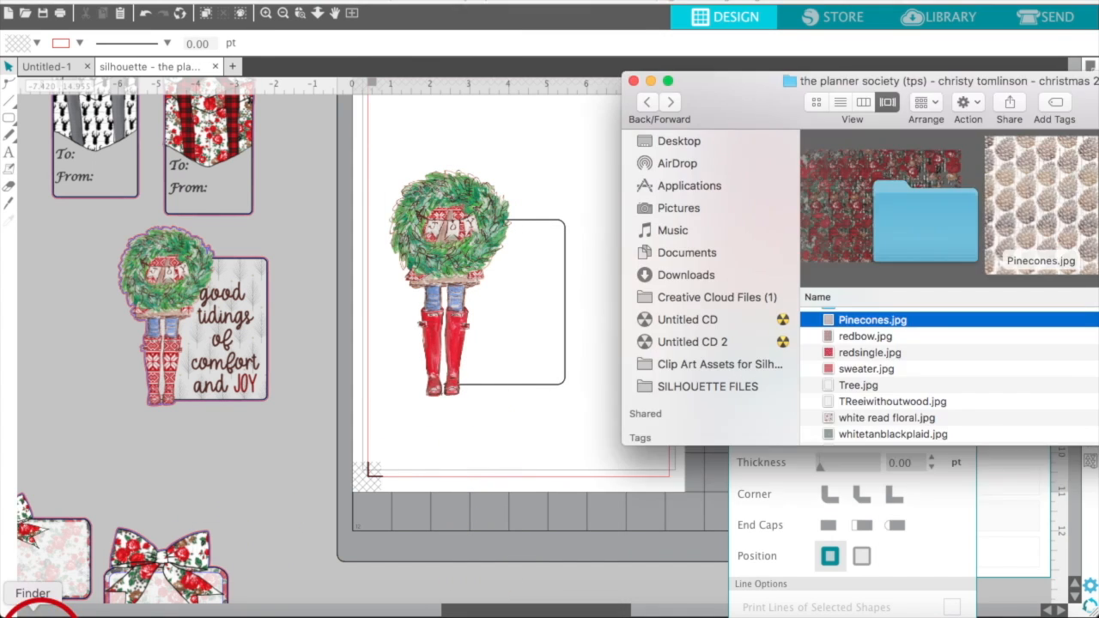
{"action": "scroll", "coordinate": [945, 385], "scroll_direction": "down", "scroll_amount": 2}
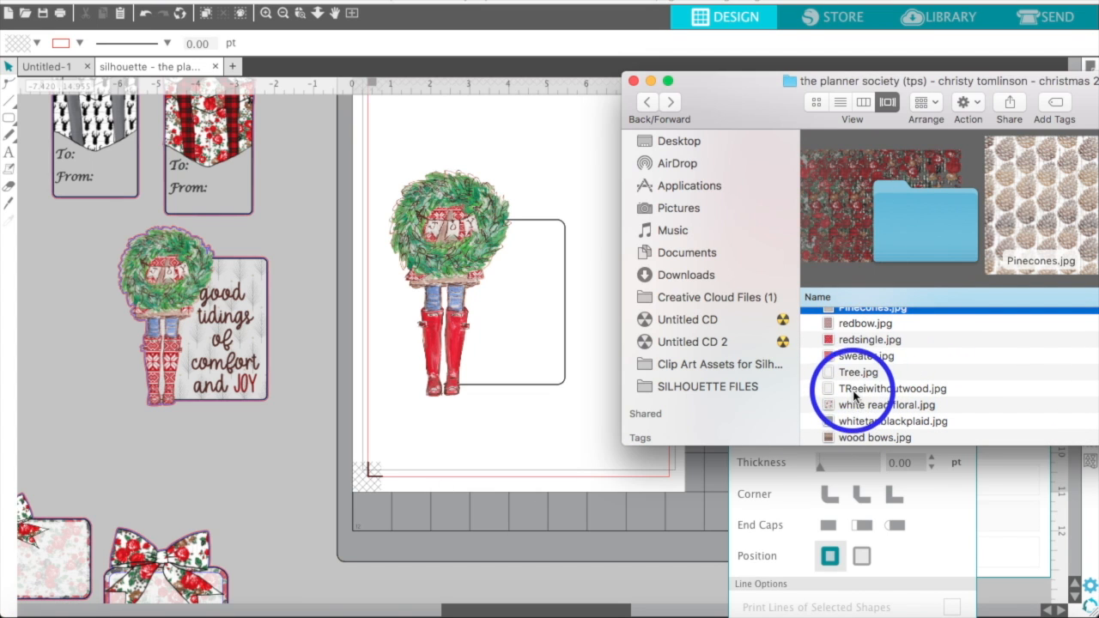
{"action": "left_click", "coordinate": [848, 375]}
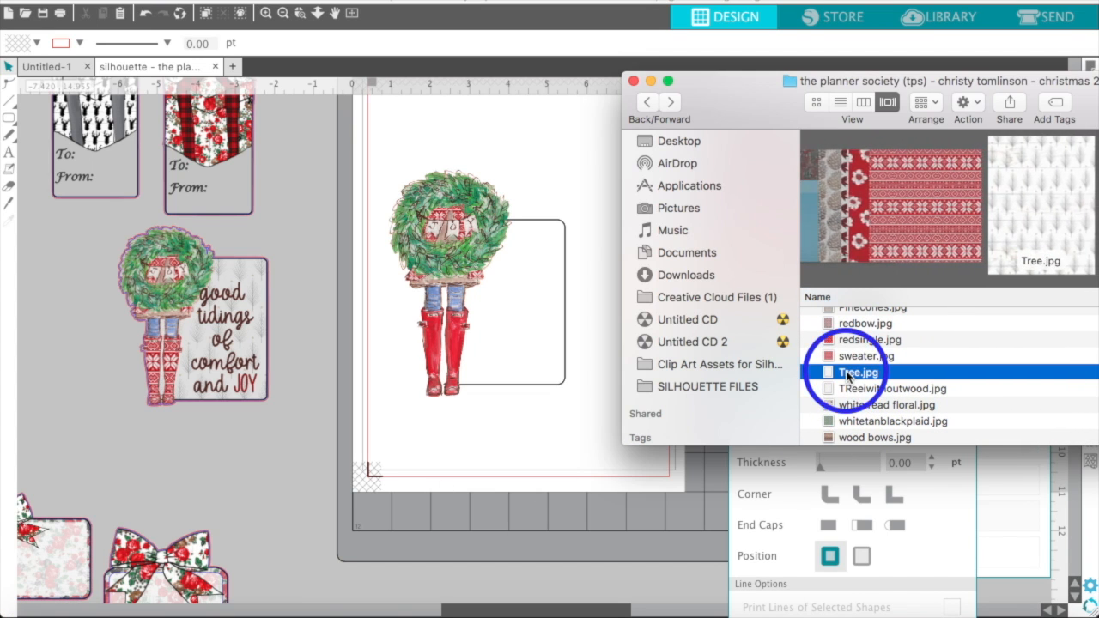
{"action": "left_click_drag", "start_coordinate": [850, 389], "coordinate": [524, 277]}
{"action": "left_click", "coordinate": [525, 275]}
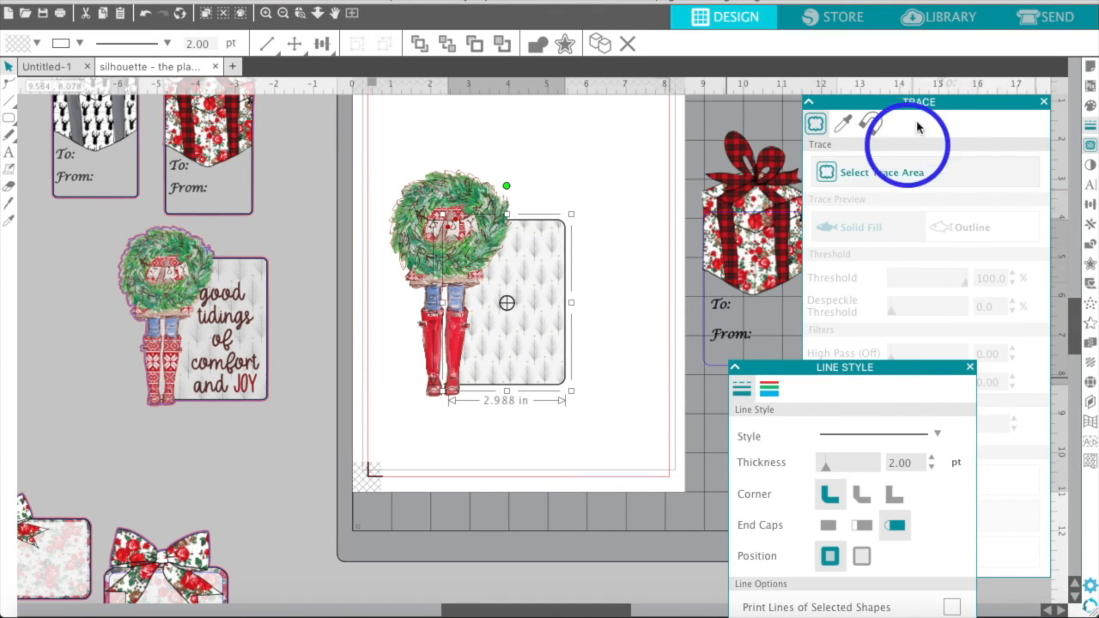
Set the rounded rectangle's tree pattern fill to 15% transparency and 154% scale.
{"action": "left_click", "coordinate": [1091, 105]}
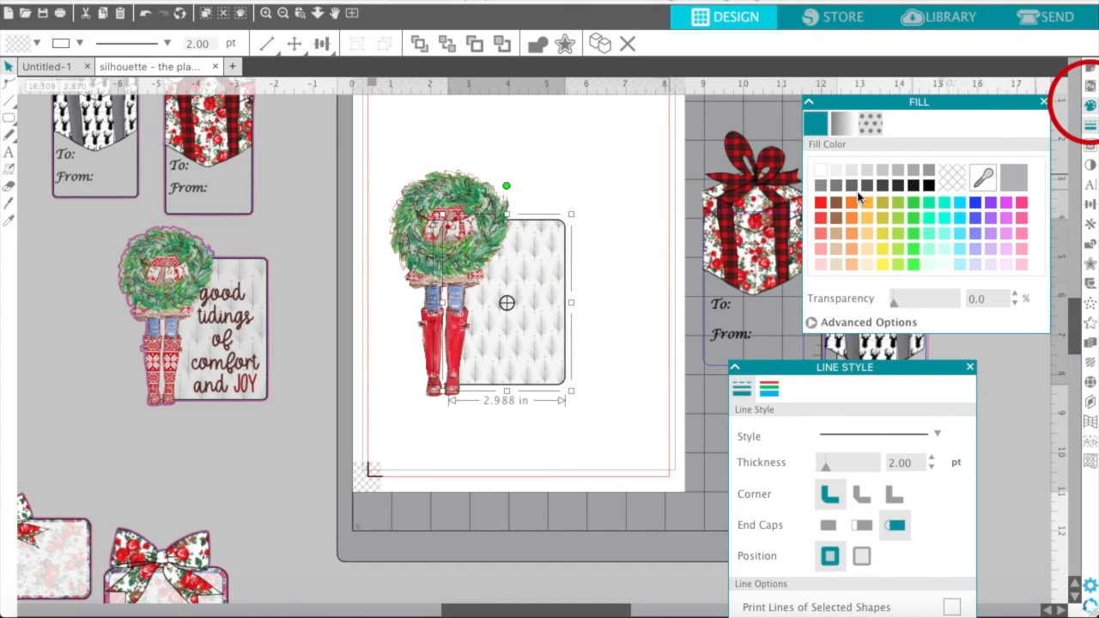
{"action": "left_click", "coordinate": [870, 124]}
{"action": "left_click", "coordinate": [838, 353]}
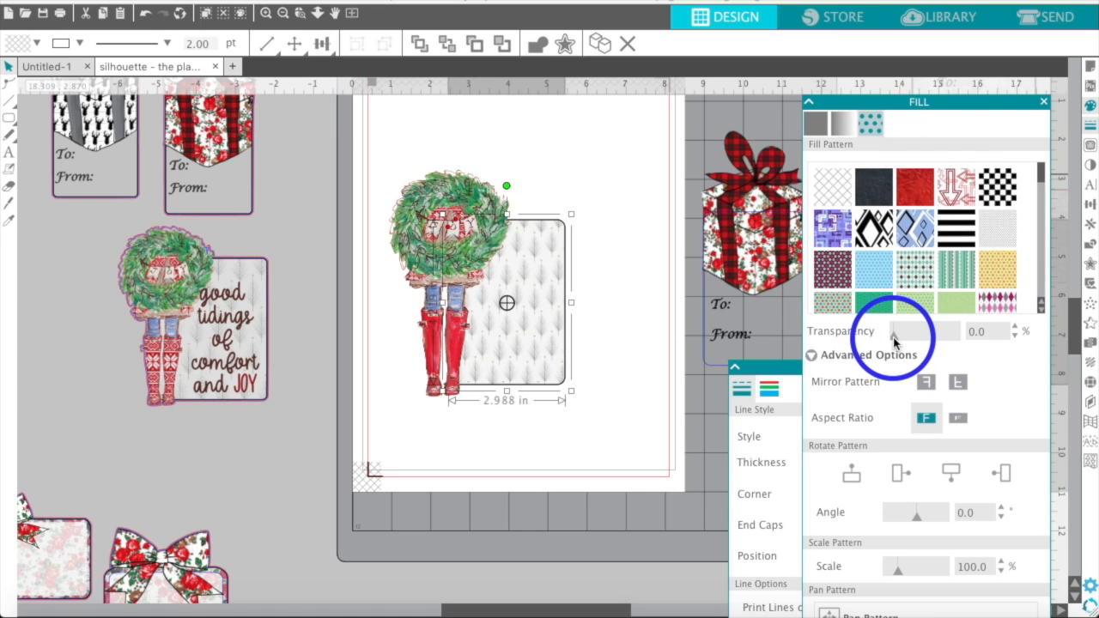
{"action": "left_click_drag", "start_coordinate": [899, 342], "coordinate": [903, 341]}
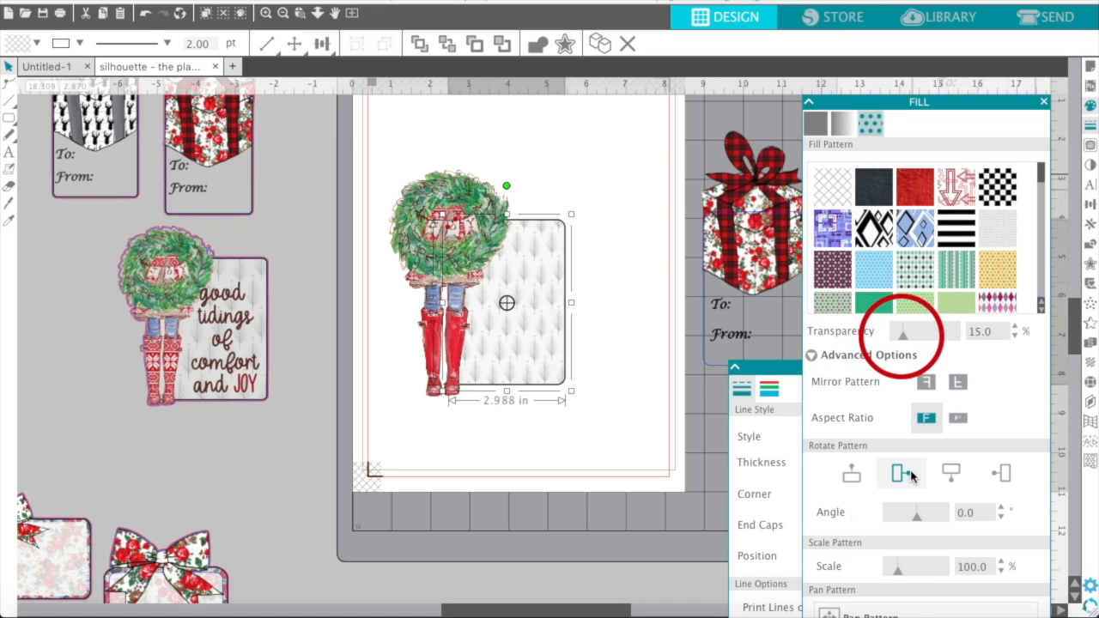
{"action": "left_click_drag", "start_coordinate": [898, 570], "coordinate": [907, 574]}
{"action": "left_click", "coordinate": [593, 434]}
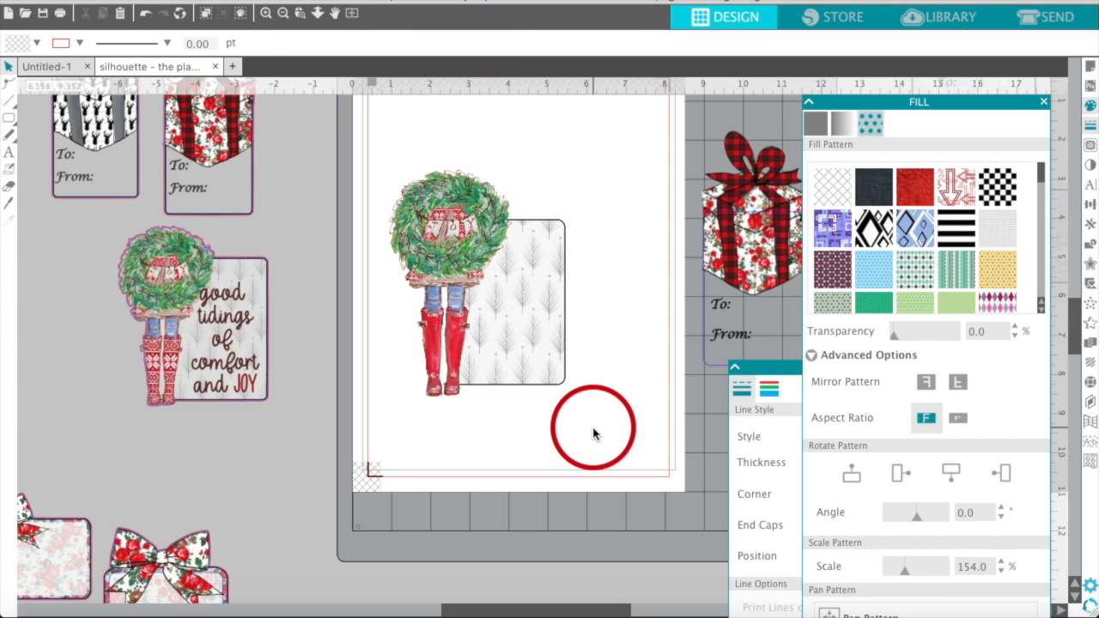
Add the text "good" on the page below the wreath girl.
{"action": "left_click", "coordinate": [8, 154]}
{"action": "left_click", "coordinate": [442, 422]}
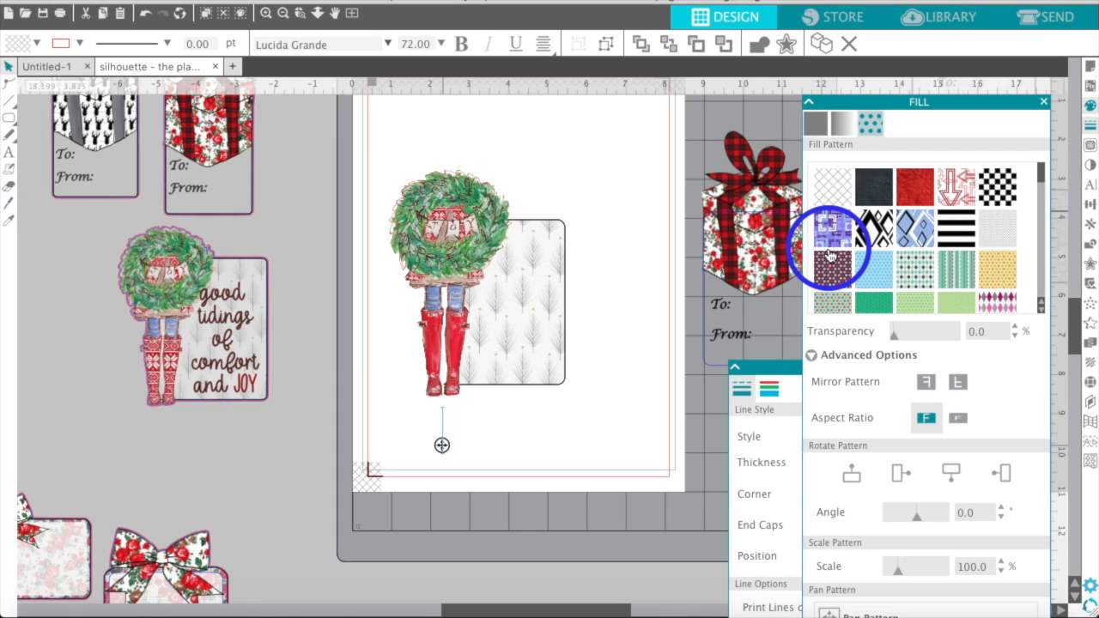
{"action": "type", "text": "g"}
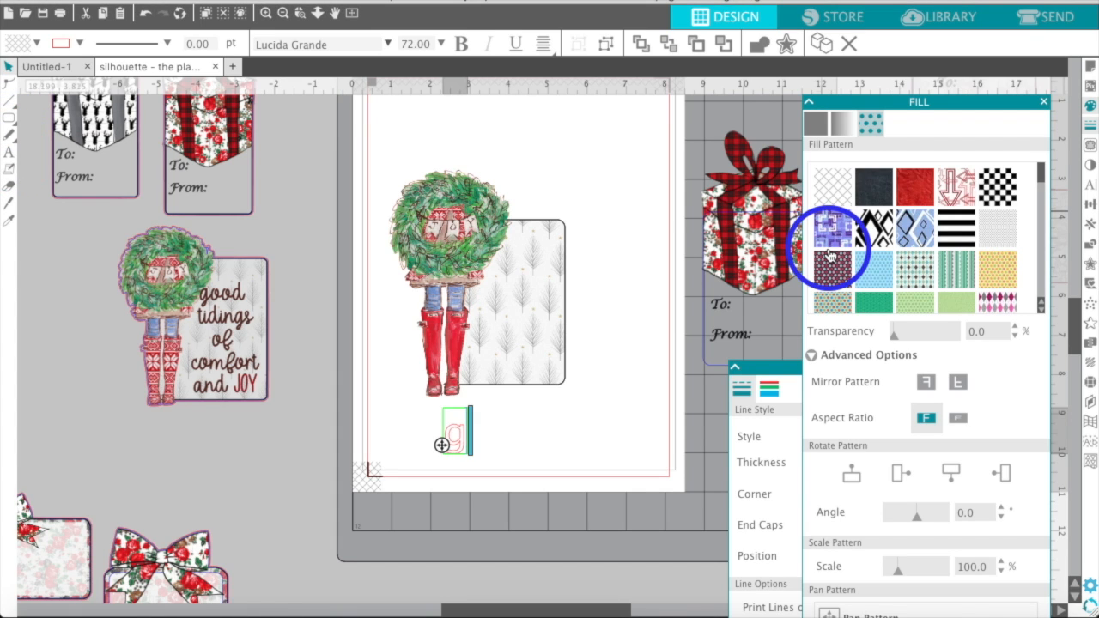
{"action": "type", "text": "ood"}
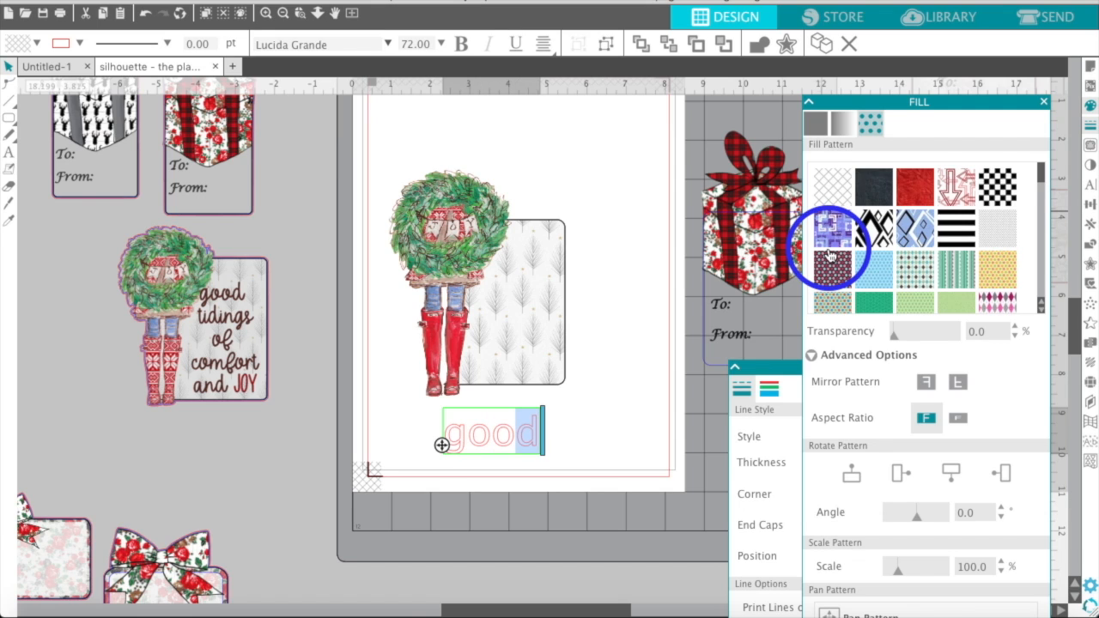
Change the font of the whole word "good" to Blink Script.
{"action": "key", "text": "shift+Left"}
{"action": "key", "text": "shift+Left"}
{"action": "key", "text": "shift+Left"}
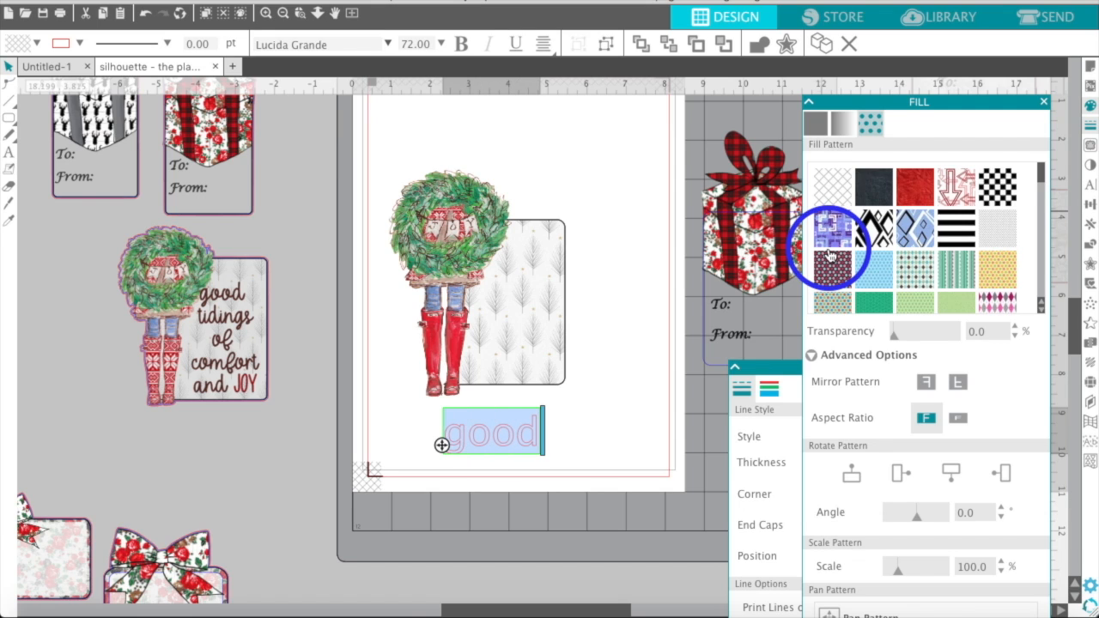
{"action": "left_click", "coordinate": [1088, 189]}
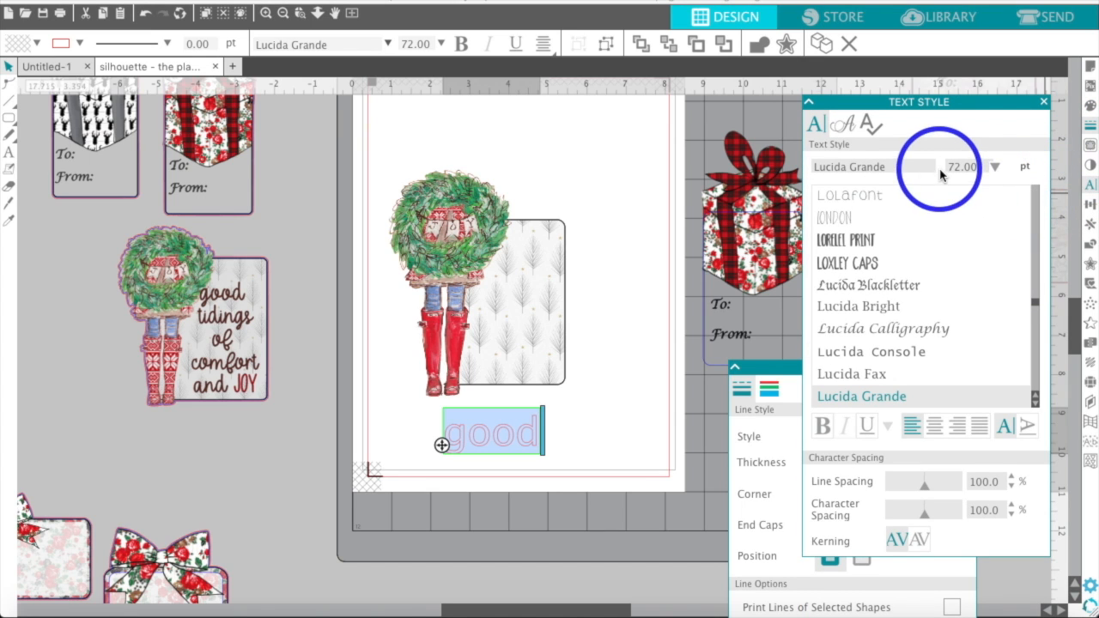
{"action": "triple_click", "coordinate": [899, 167]}
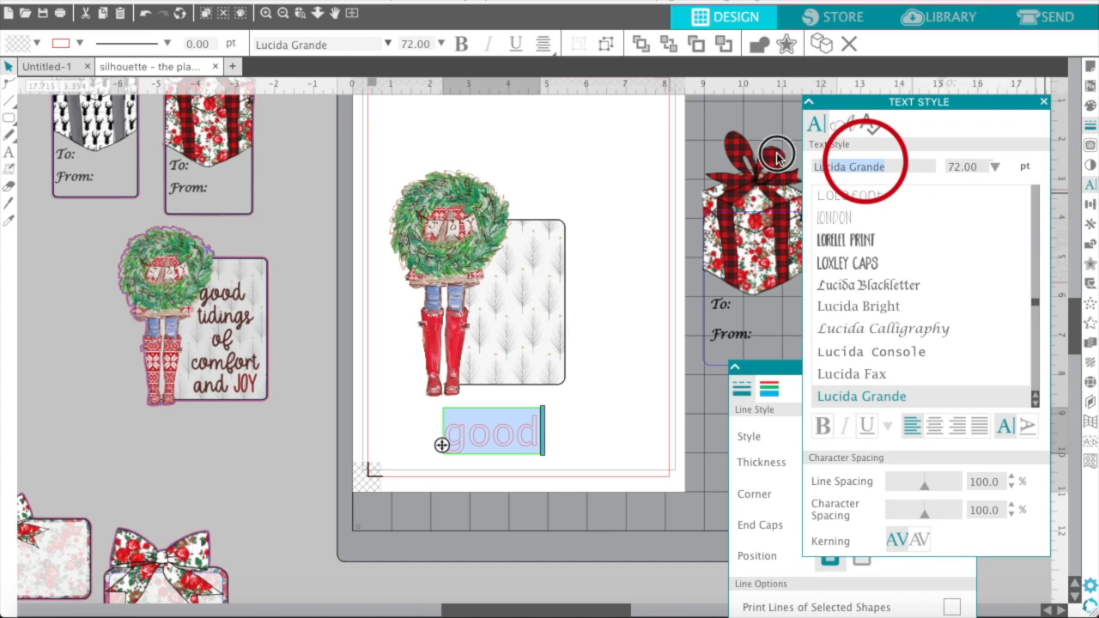
{"action": "type", "text": "blink Script"}
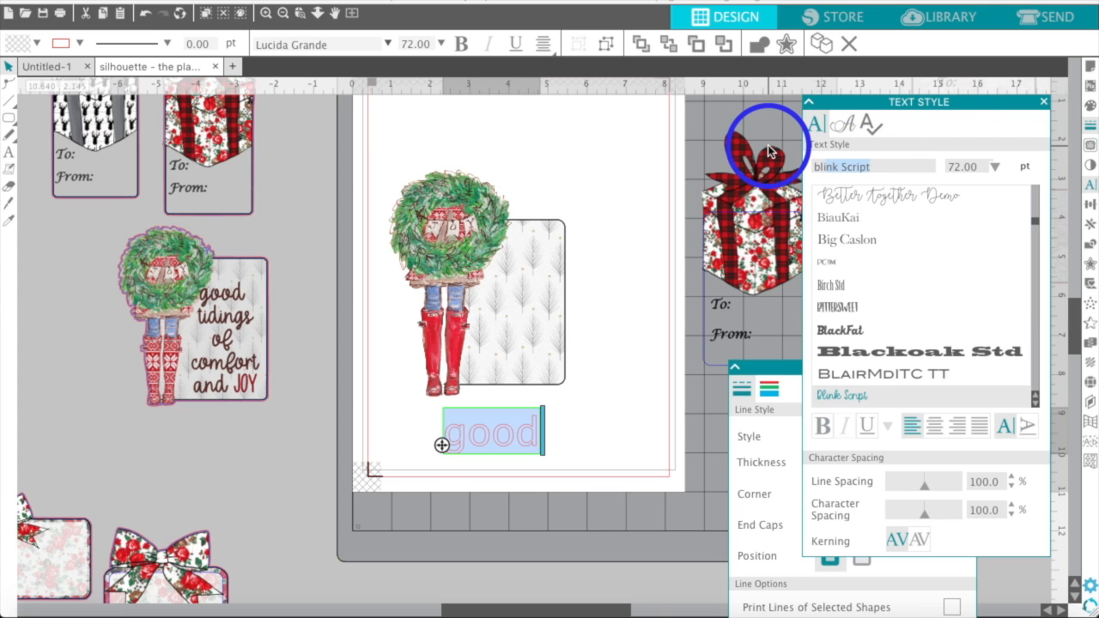
{"action": "left_click", "coordinate": [833, 399]}
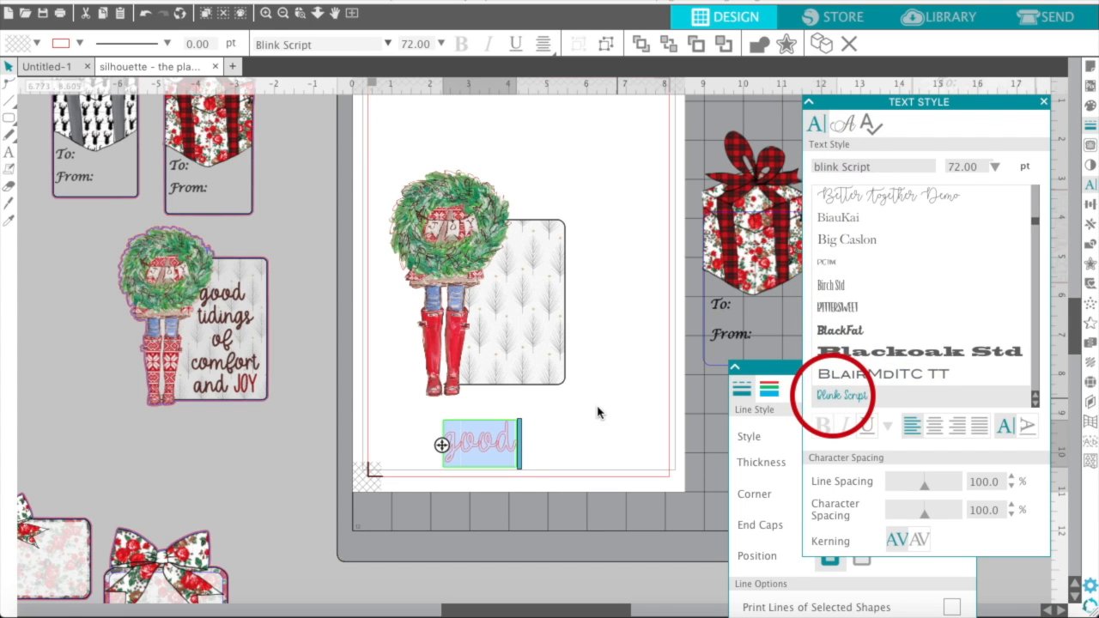
Give the word "good" a black line colour and a black fill.
{"action": "left_click", "coordinate": [780, 367]}
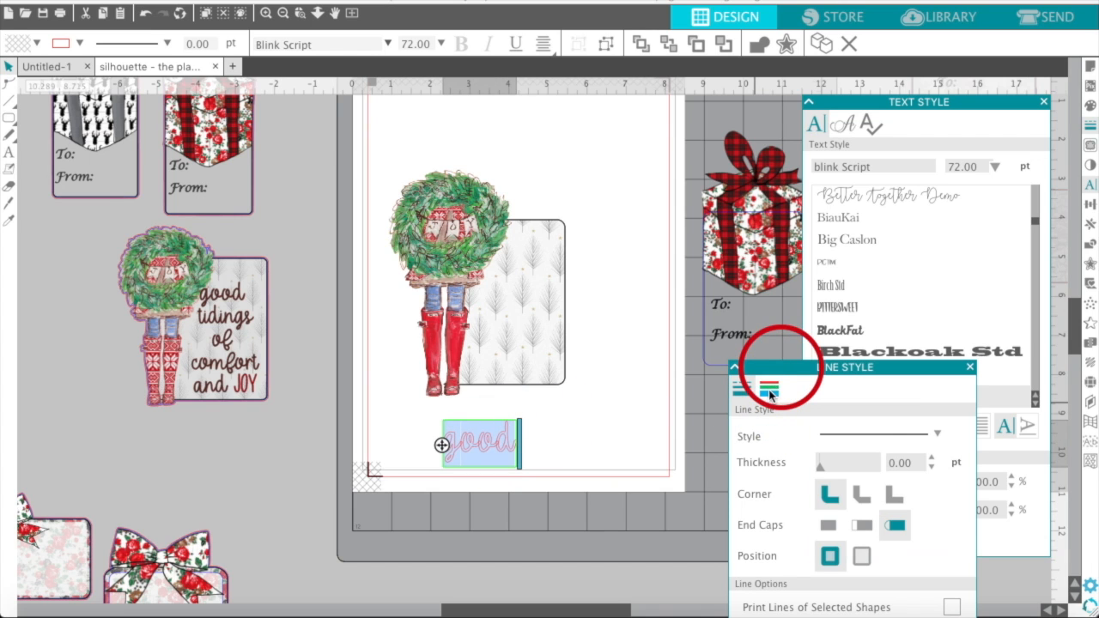
{"action": "left_click", "coordinate": [770, 393]}
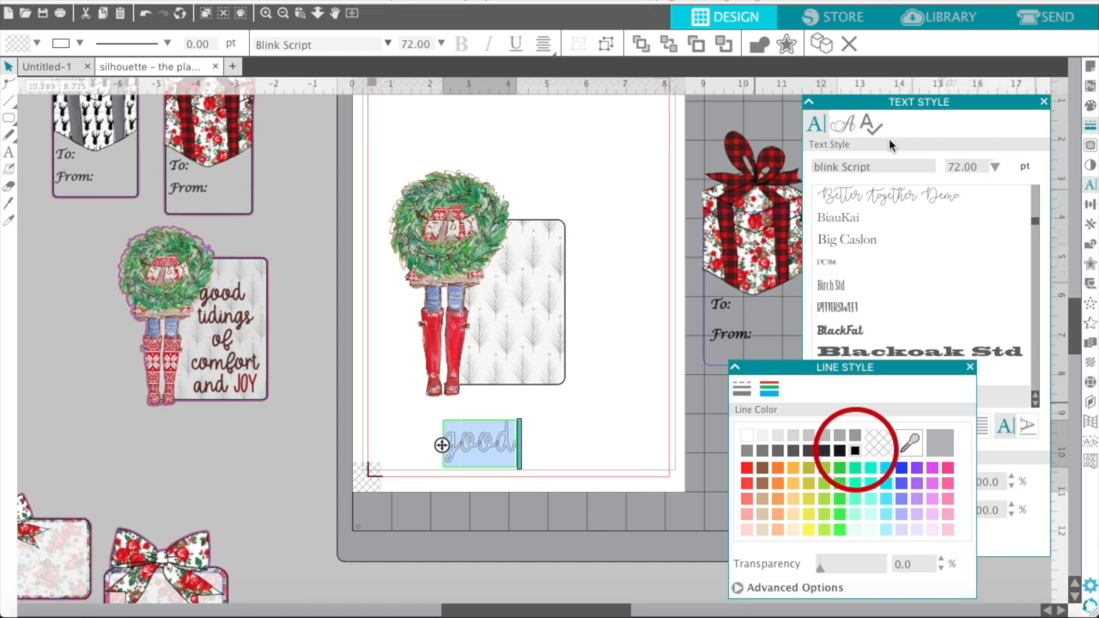
{"action": "left_click", "coordinate": [1088, 107]}
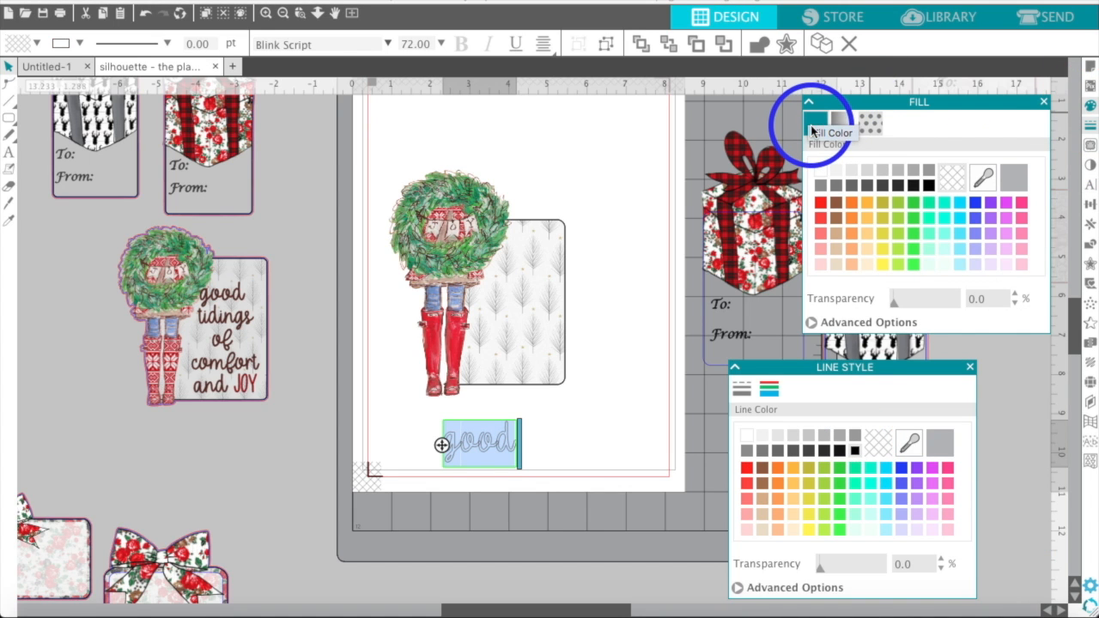
{"action": "left_click", "coordinate": [928, 186]}
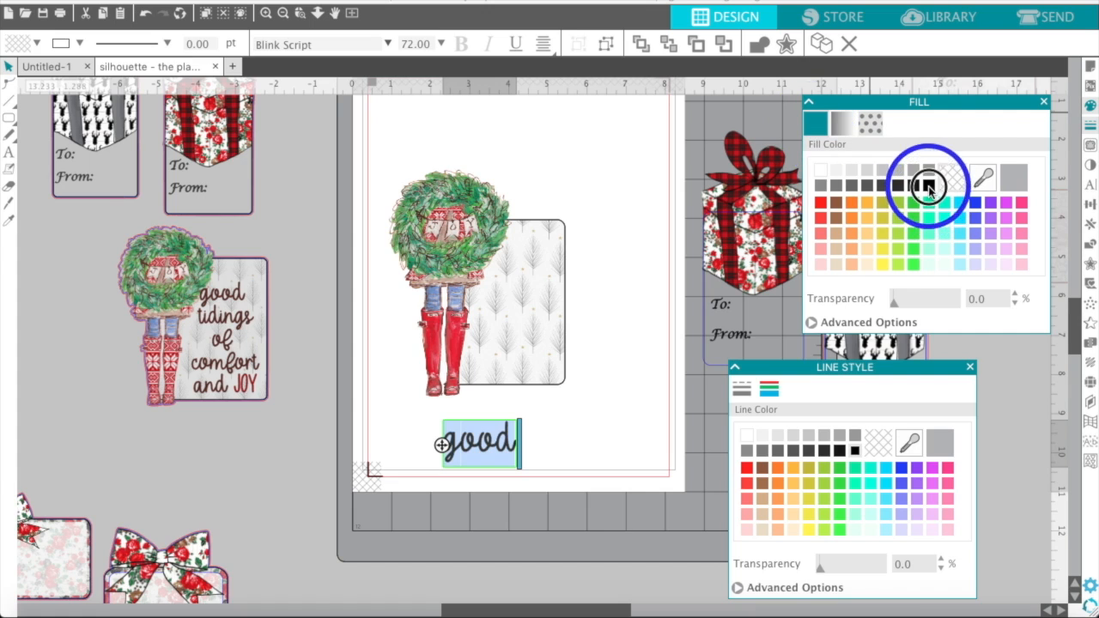
Continue the text below "good" with the lines "tidings", "of", "comfort" and "and JOY".
{"action": "left_click", "coordinate": [567, 357]}
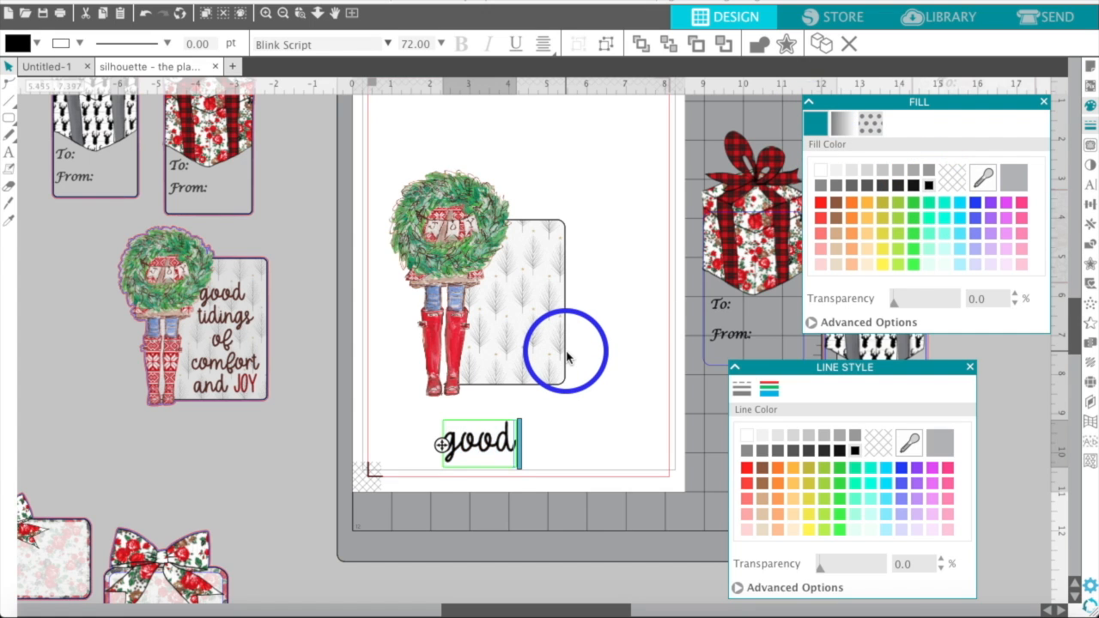
{"action": "key", "text": "Return"}
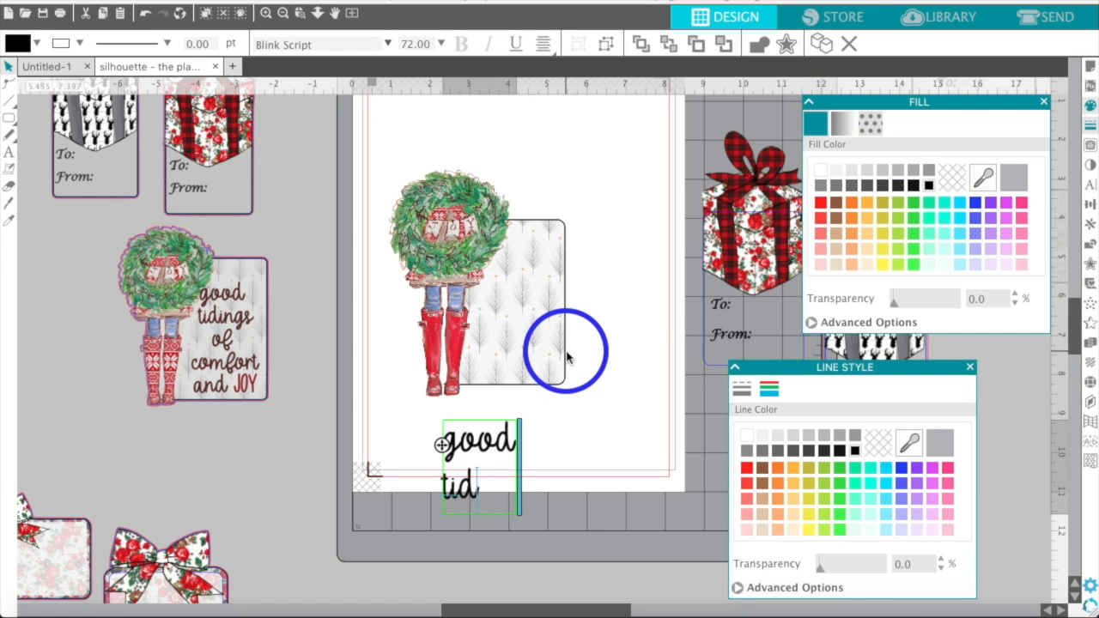
{"action": "type", "text": "tidings of comfo"}
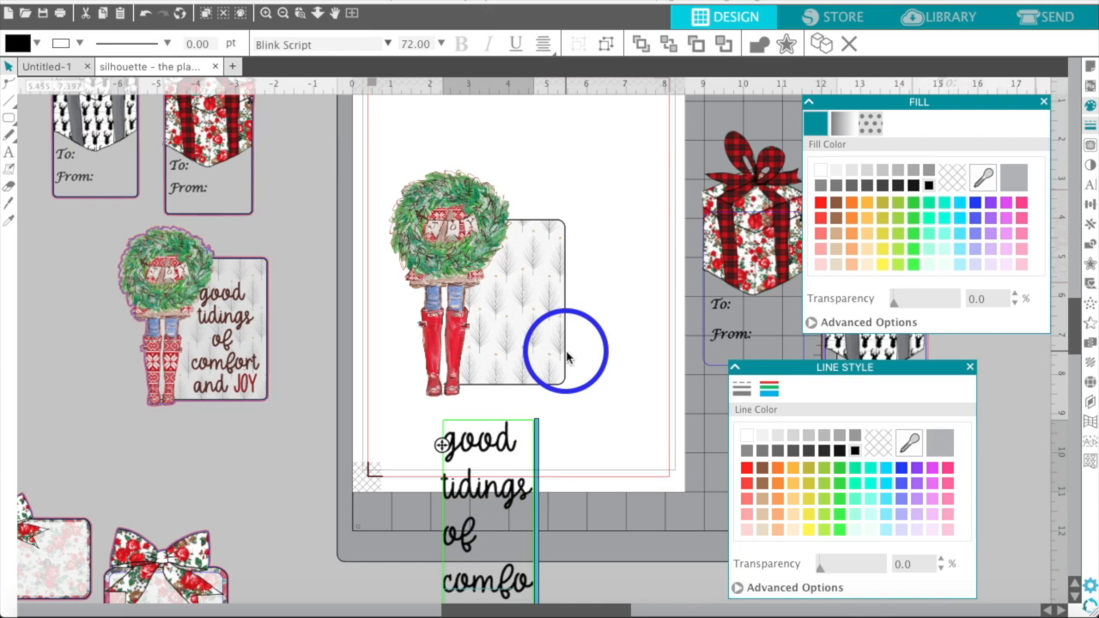
{"action": "type", "text": "rt and"}
{"action": "left_click_drag", "start_coordinate": [567, 353], "coordinate": [567, 353]}
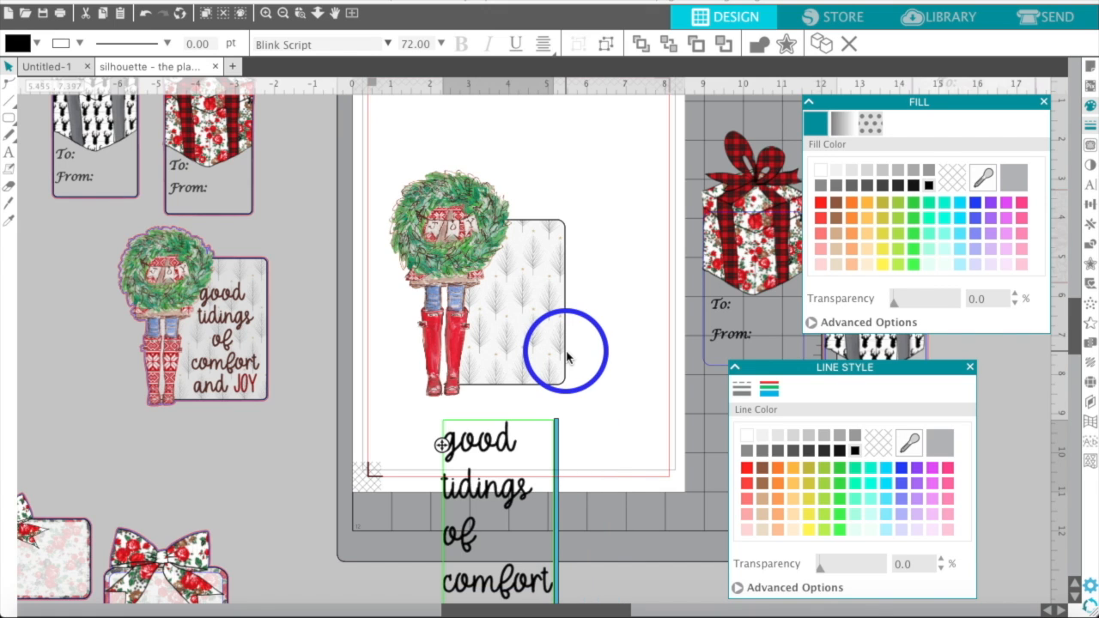
Centre-align the whole five-line greeting and reduce its line spacing to 80%.
{"action": "scroll", "coordinate": [567, 356], "scroll_direction": "down", "scroll_amount": 3}
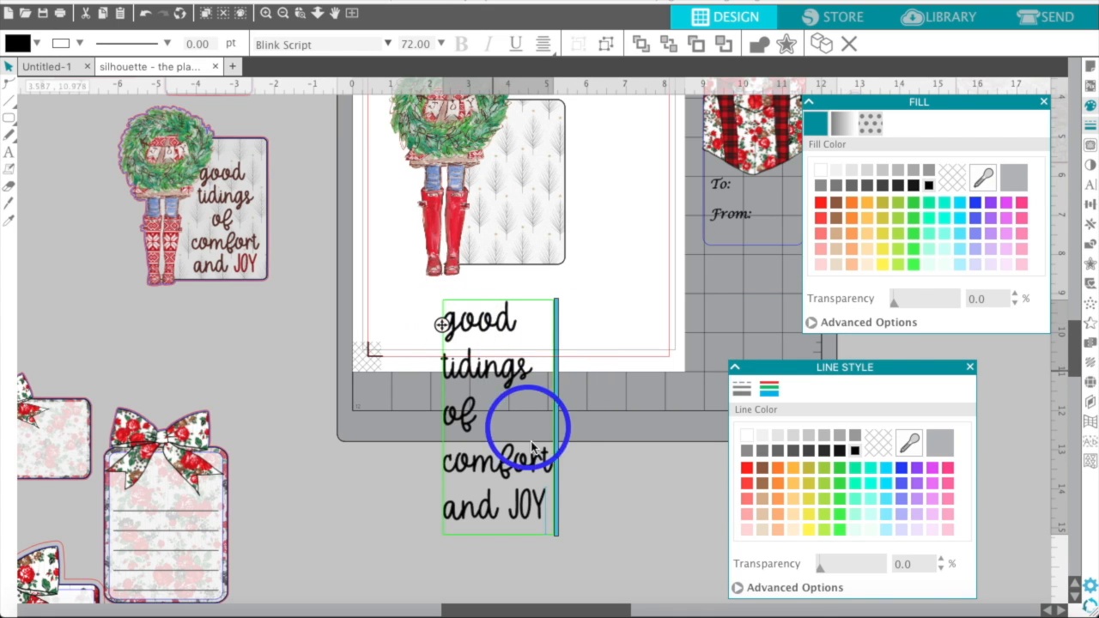
{"action": "left_click_drag", "start_coordinate": [544, 508], "coordinate": [438, 313]}
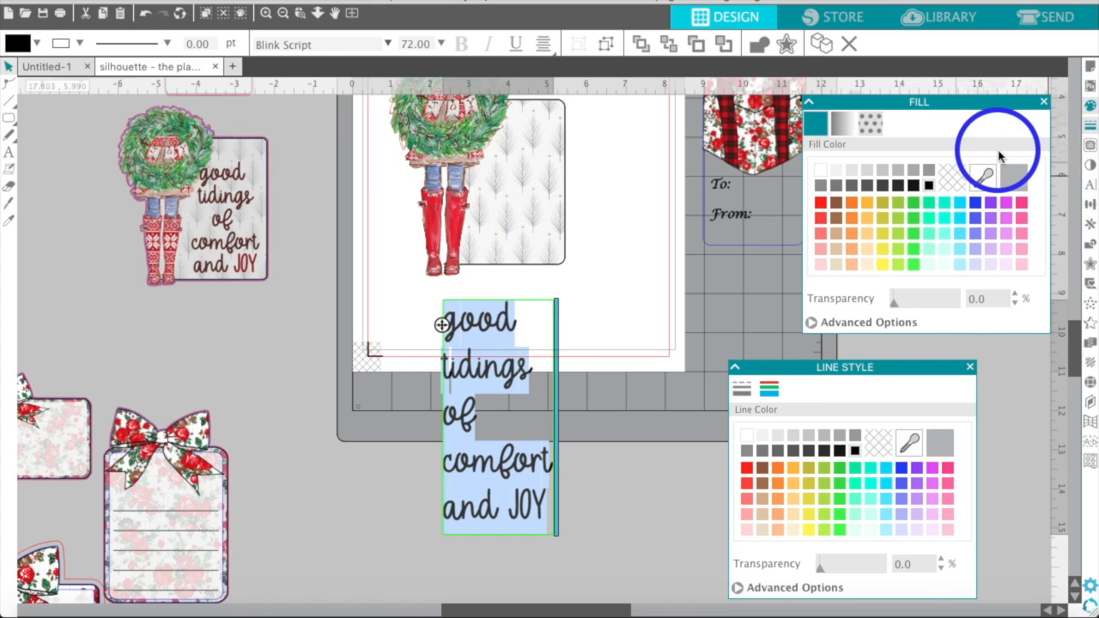
{"action": "left_click", "coordinate": [1090, 186]}
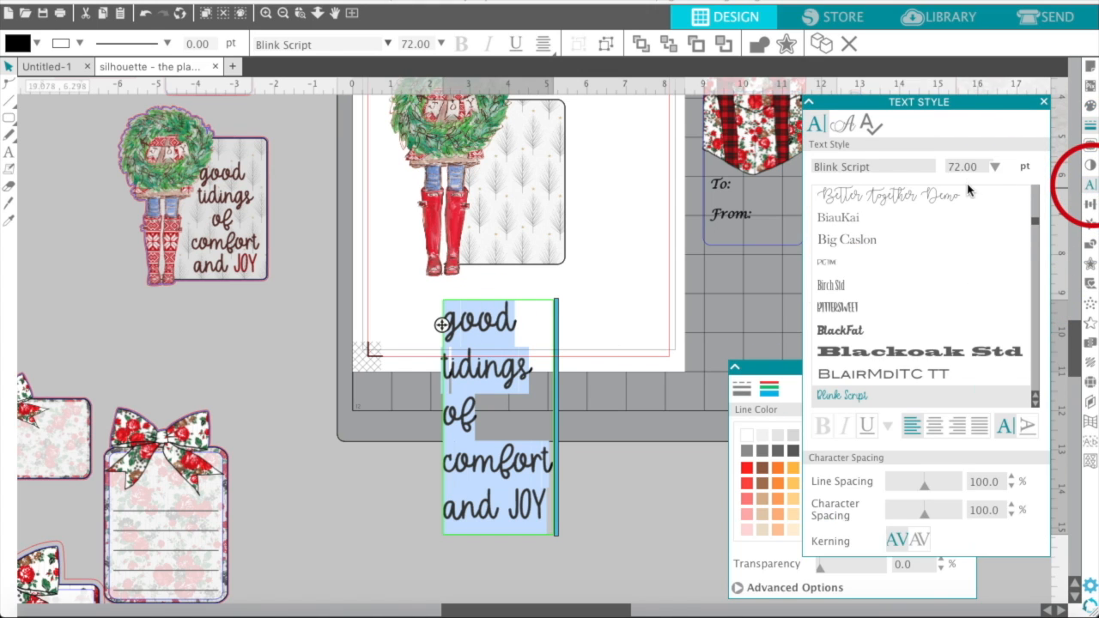
{"action": "left_click", "coordinate": [934, 427]}
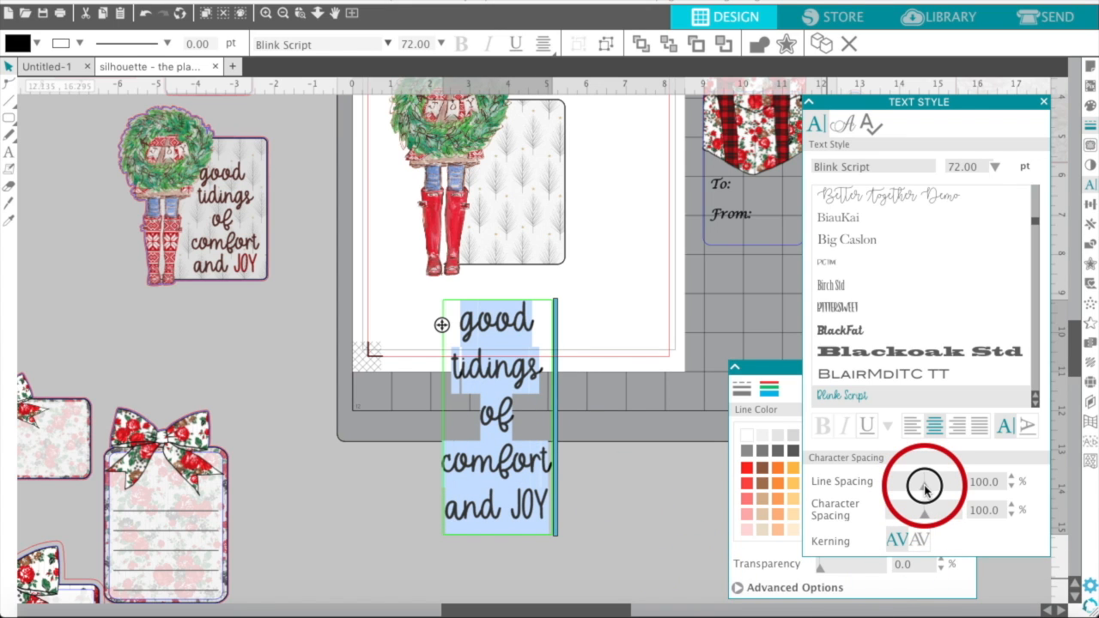
{"action": "left_click_drag", "start_coordinate": [925, 488], "coordinate": [920, 487]}
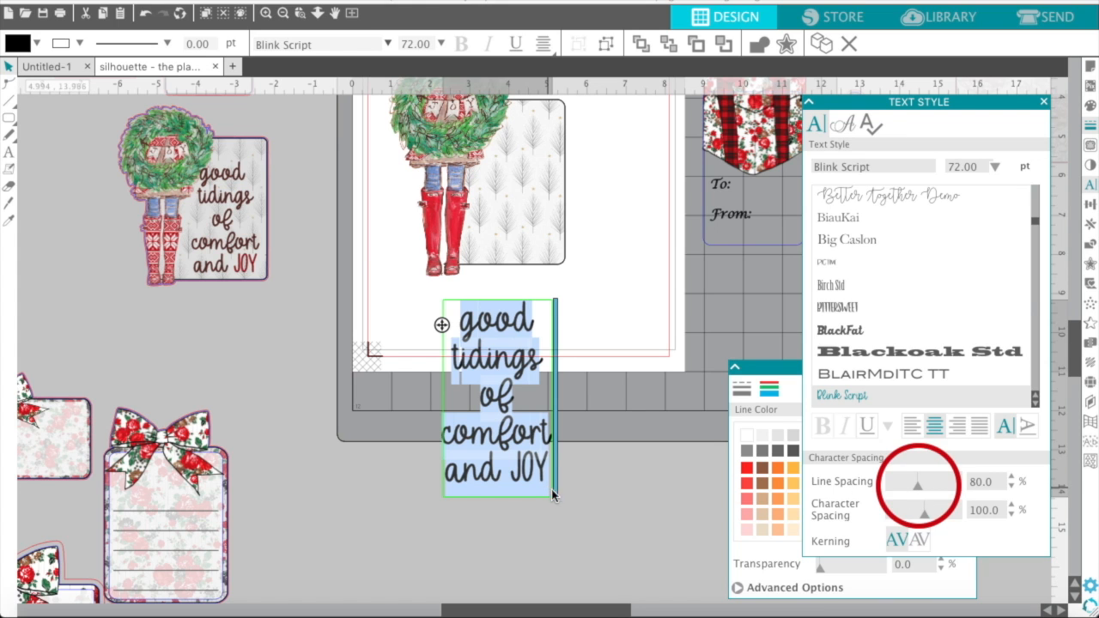
{"action": "left_click", "coordinate": [576, 507]}
{"action": "double_click", "coordinate": [498, 475]}
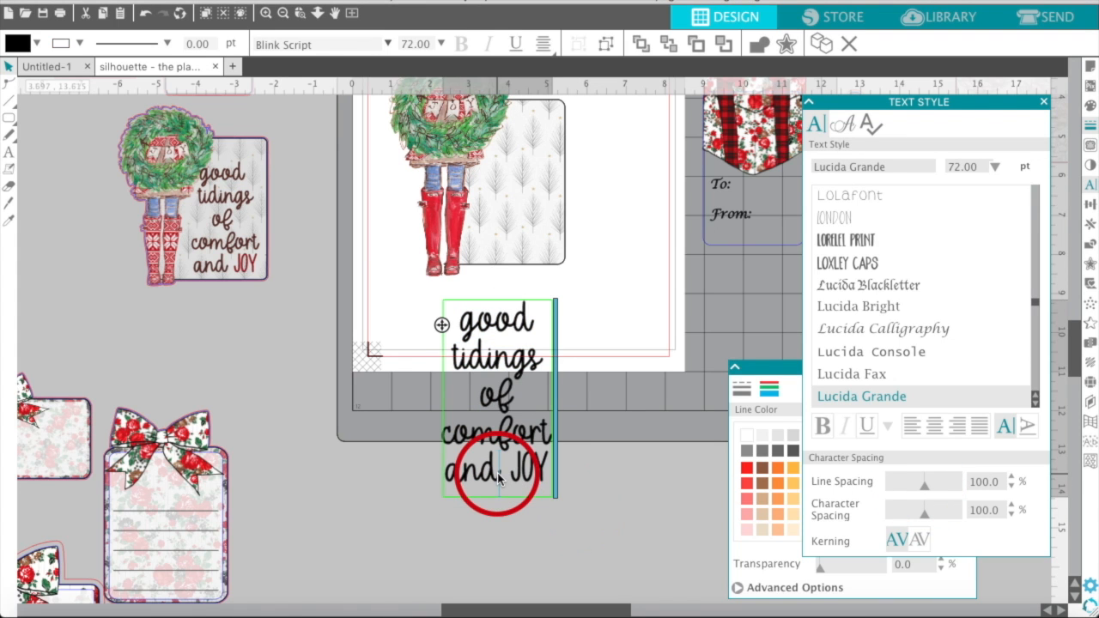
{"action": "left_click_drag", "start_coordinate": [498, 477], "coordinate": [455, 339]}
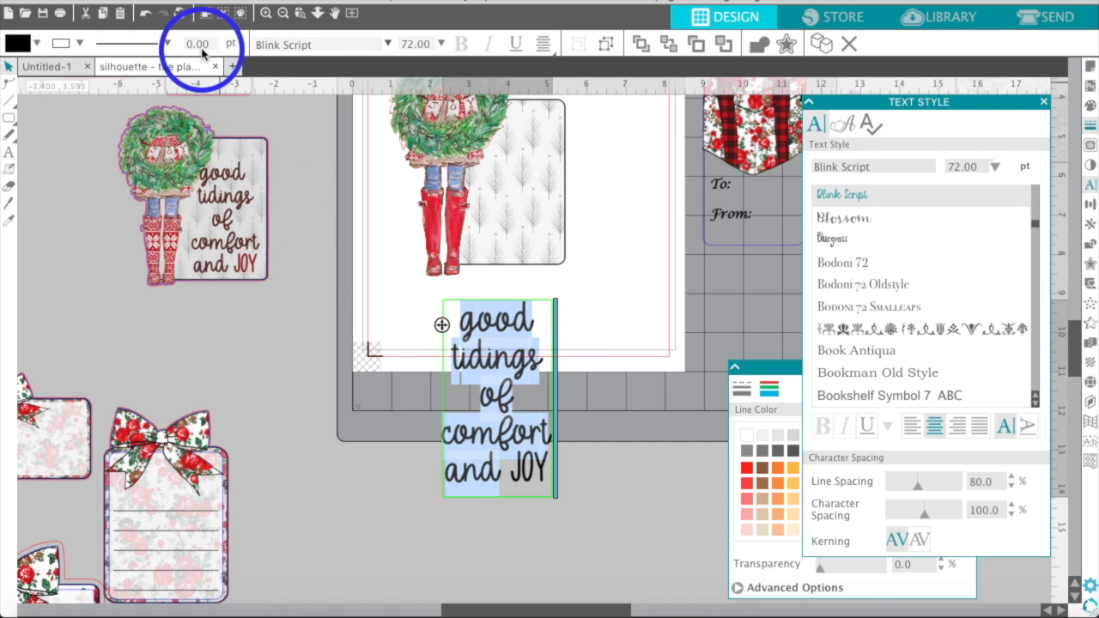
{"action": "left_click", "coordinate": [265, 14]}
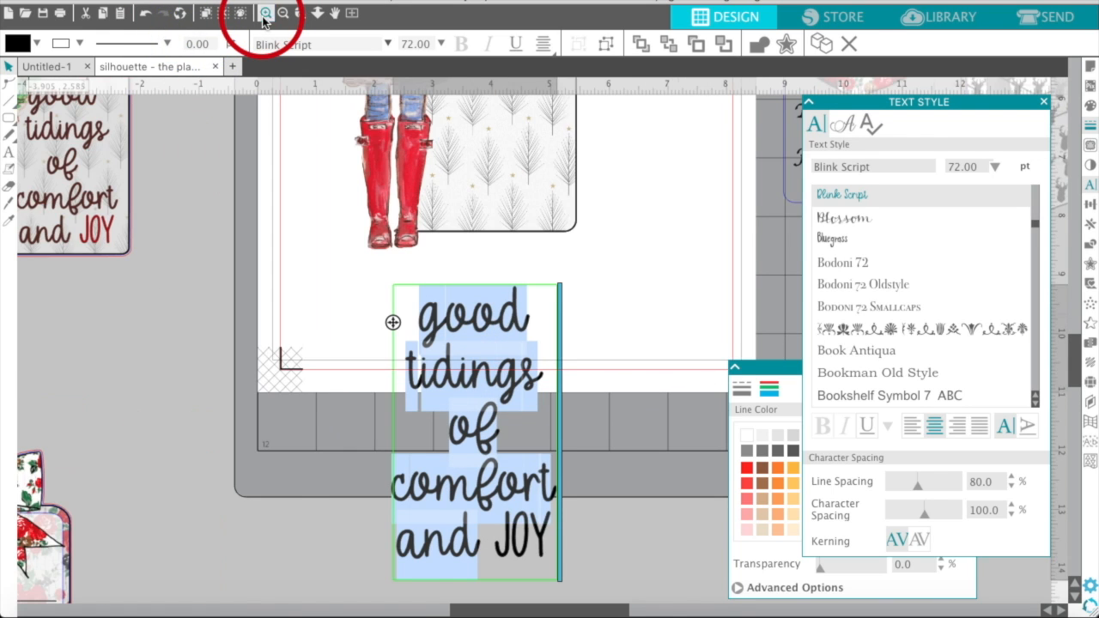
{"action": "left_click", "coordinate": [265, 15]}
{"action": "scroll", "coordinate": [327, 242], "scroll_direction": "up", "scroll_amount": 2}
{"action": "scroll", "coordinate": [326, 243], "scroll_direction": "left", "scroll_amount": 5}
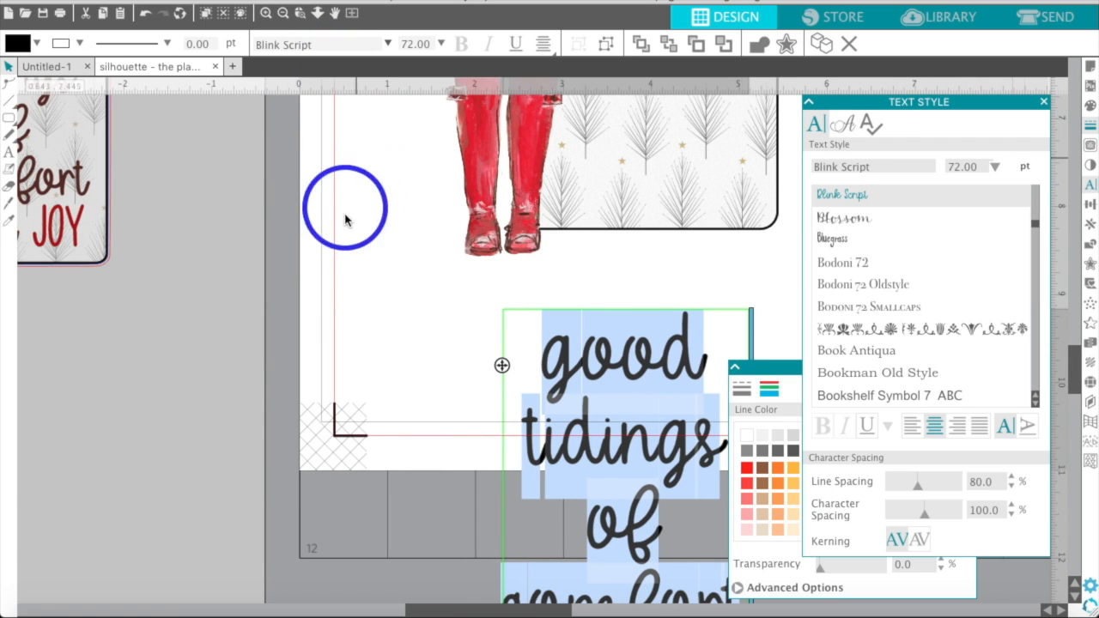
{"action": "left_click", "coordinate": [364, 242]}
Move the five-line greeting up so it sits beside the patterned rounded rectangle, overlapping its outer edge.
{"action": "left_click_drag", "start_coordinate": [552, 361], "coordinate": [789, 49]}
{"action": "scroll", "coordinate": [567, 173], "scroll_direction": "right", "scroll_amount": 5}
{"action": "scroll", "coordinate": [568, 174], "scroll_direction": "right", "scroll_amount": 3}
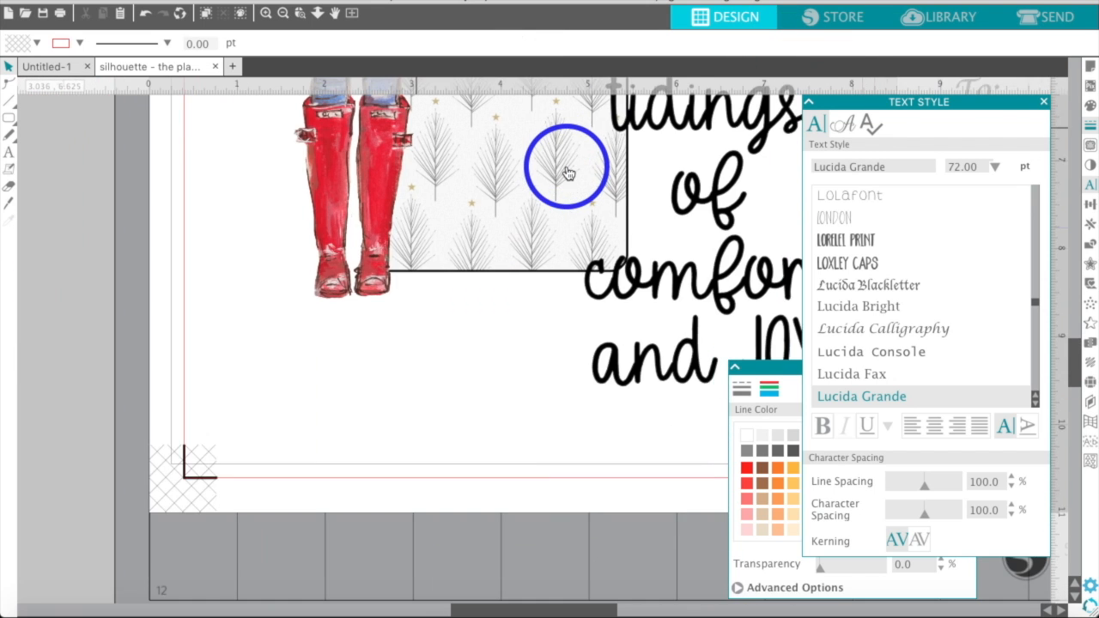
{"action": "scroll", "coordinate": [568, 173], "scroll_direction": "up", "scroll_amount": 5}
{"action": "scroll", "coordinate": [567, 173], "scroll_direction": "up", "scroll_amount": 5}
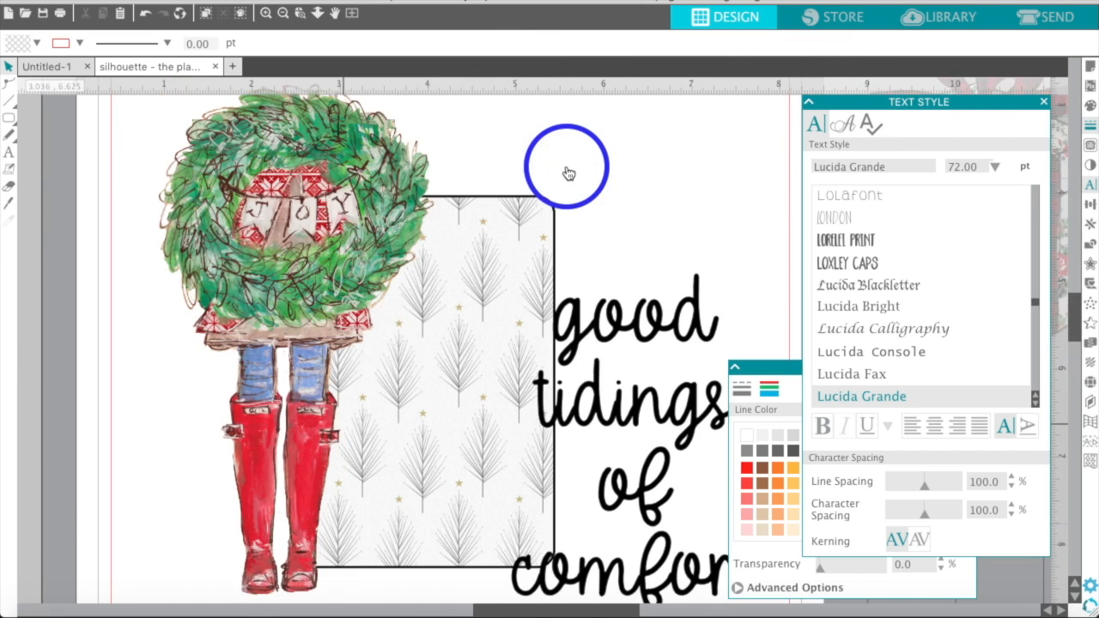
{"action": "left_click_drag", "start_coordinate": [604, 344], "coordinate": [596, 196]}
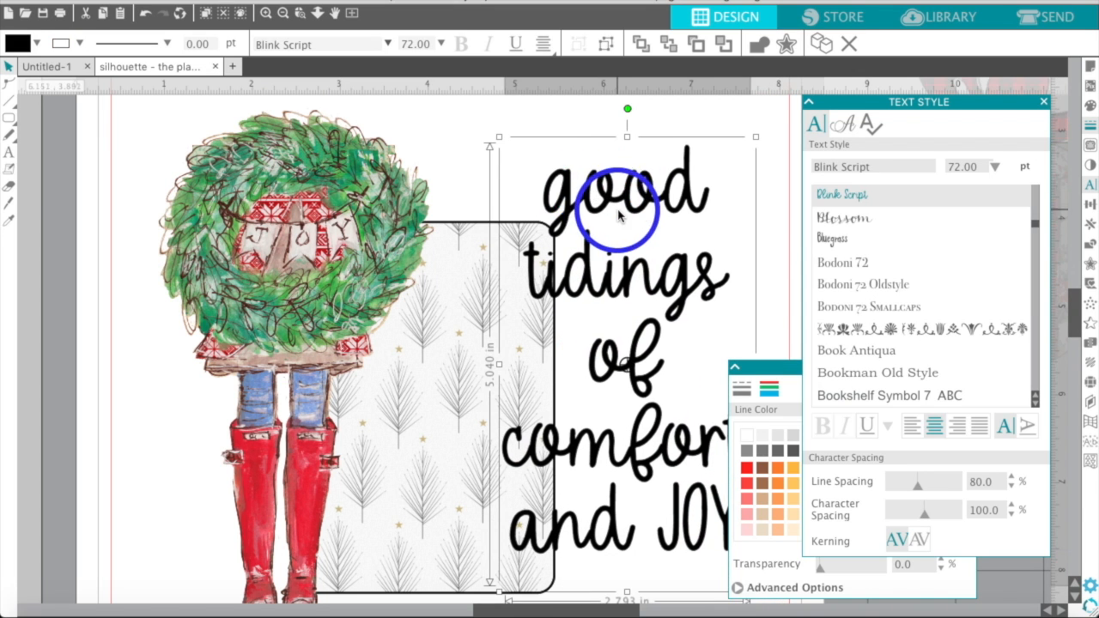
Fill all the greeting's words except "JOY" with a dark brown sampled from the wreath clip art.
{"action": "left_click", "coordinate": [601, 197]}
{"action": "left_click", "coordinate": [549, 187]}
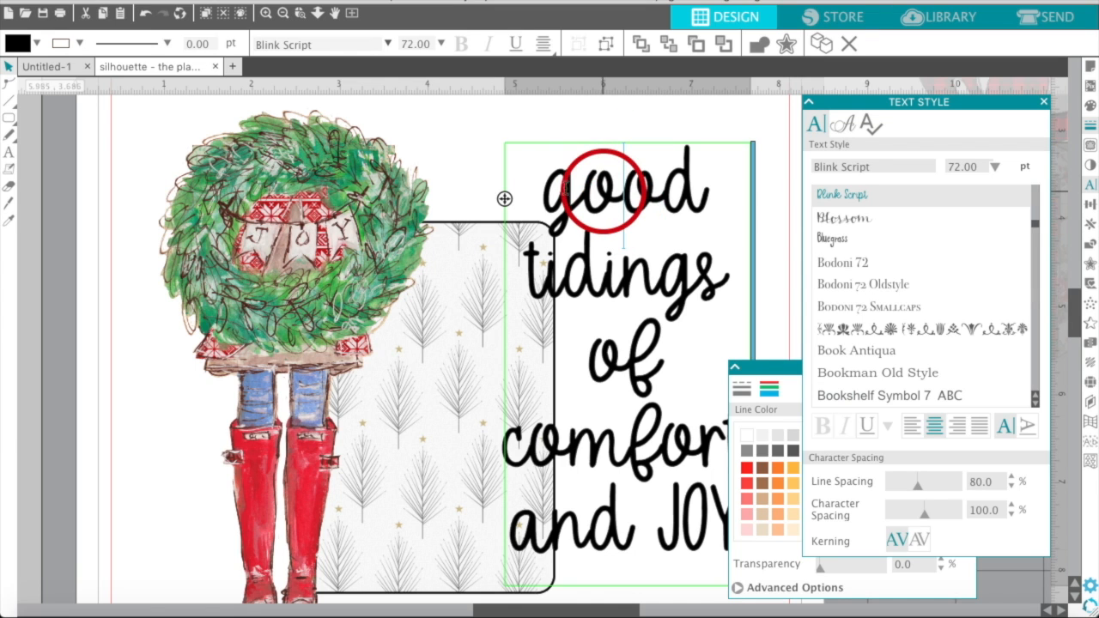
{"action": "double_click", "coordinate": [550, 188]}
{"action": "left_click_drag", "start_coordinate": [550, 187], "coordinate": [623, 511]}
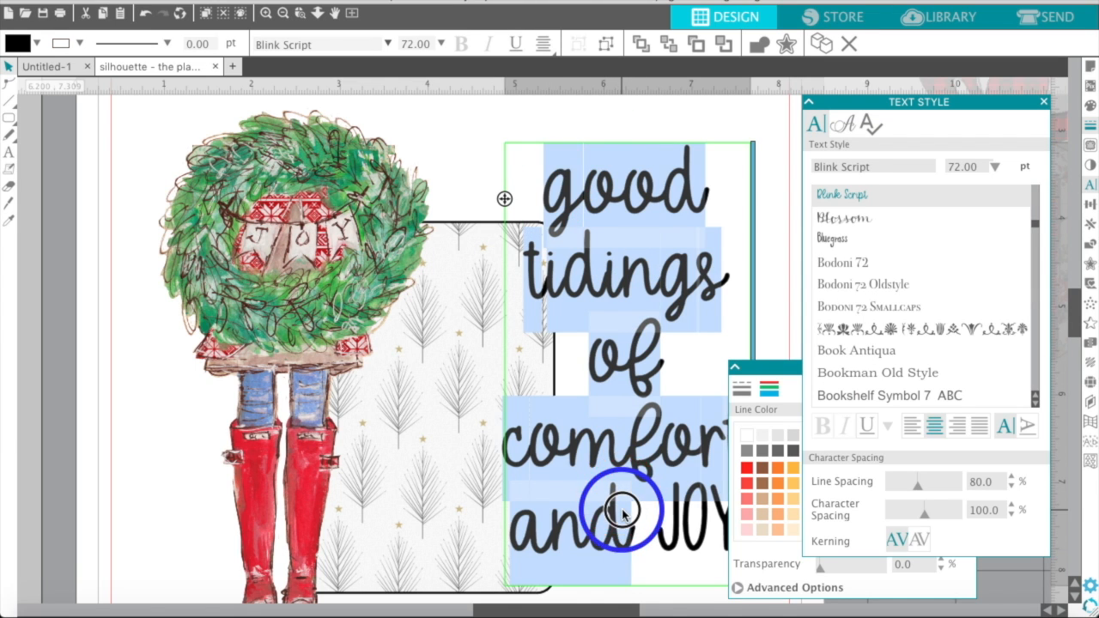
{"action": "left_click", "coordinate": [1090, 106]}
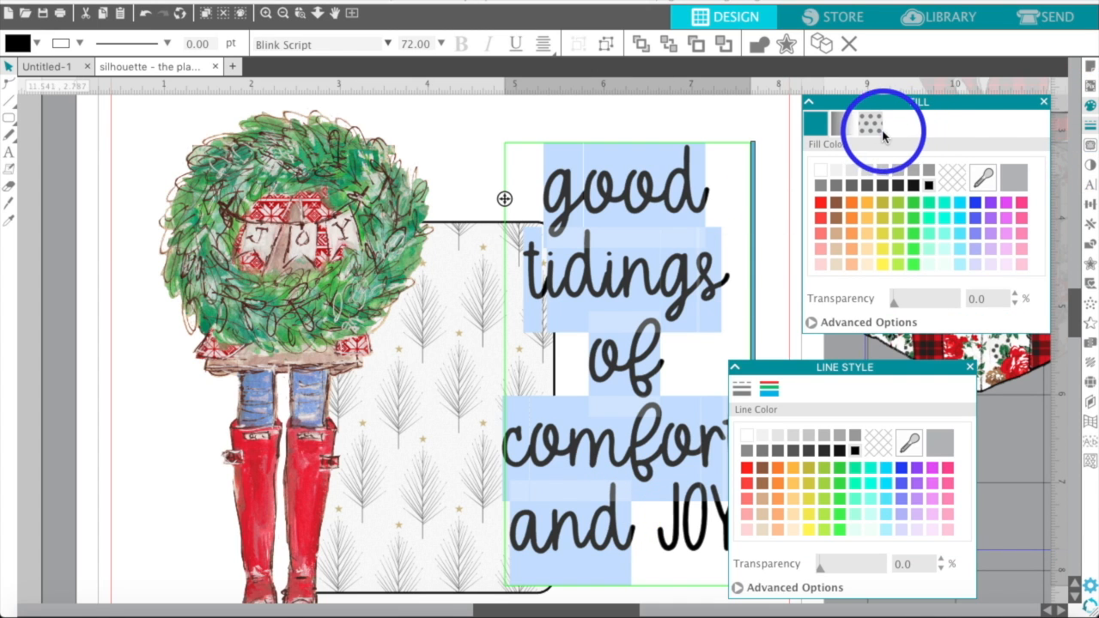
{"action": "left_click", "coordinate": [983, 178]}
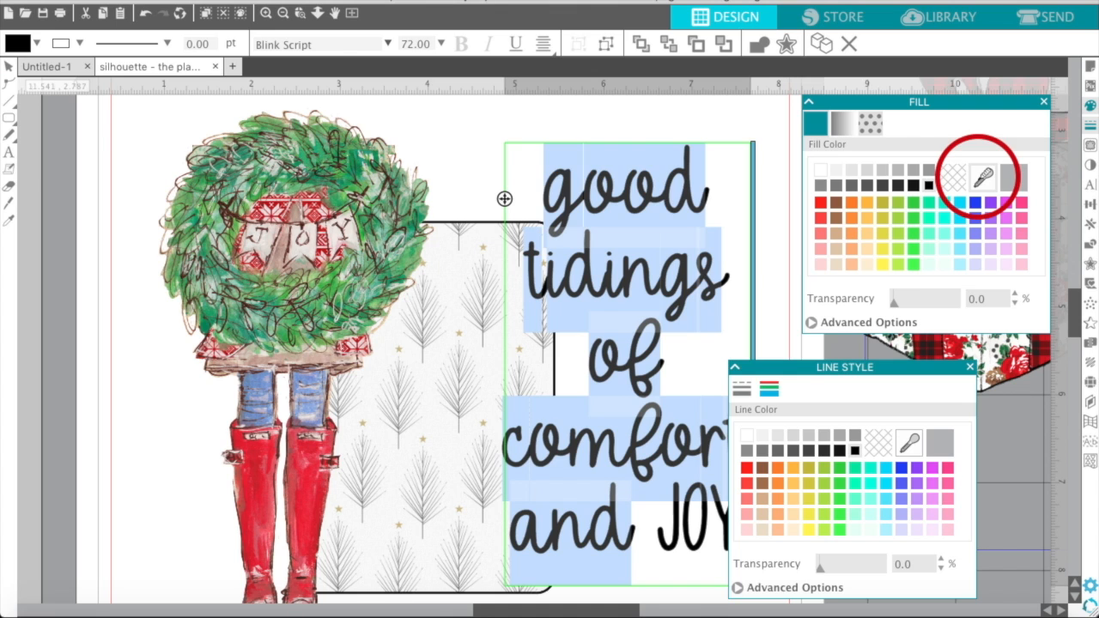
{"action": "left_click", "coordinate": [225, 209]}
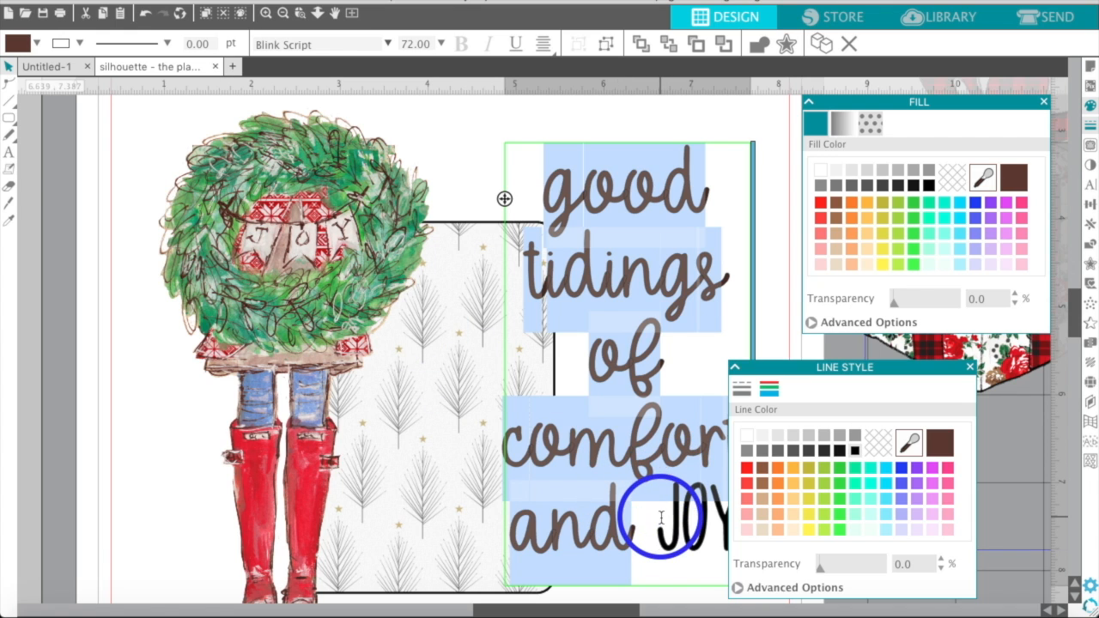
Fill the word "JOY" with a red sampled from the sweater behind the wreath.
{"action": "left_click_drag", "start_coordinate": [653, 510], "coordinate": [727, 521]}
{"action": "left_click", "coordinate": [984, 178]}
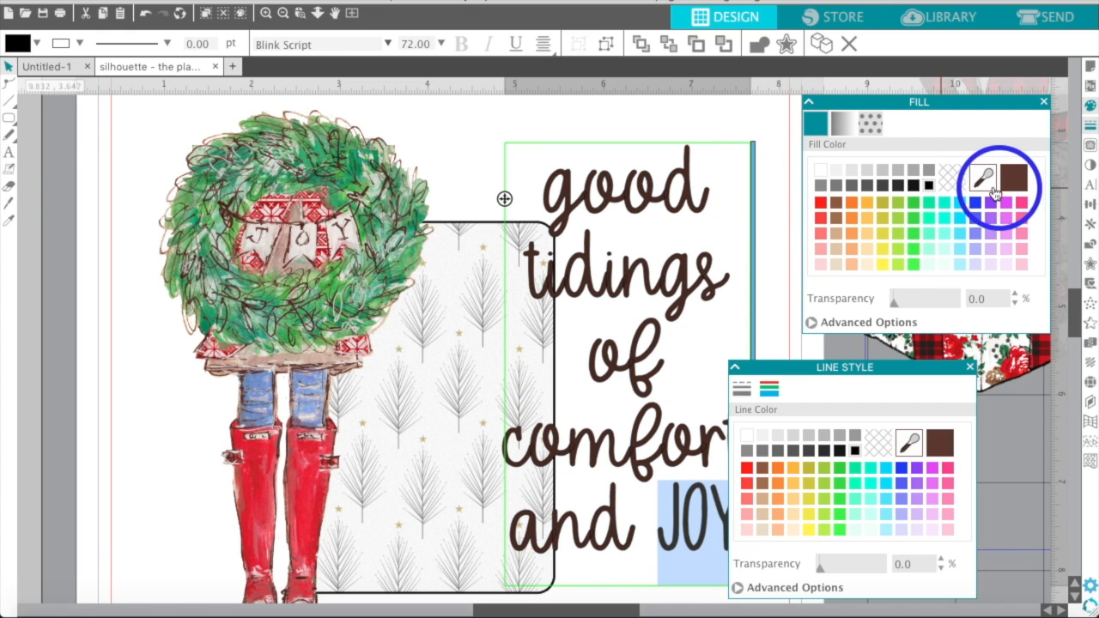
{"action": "left_click", "coordinate": [302, 225]}
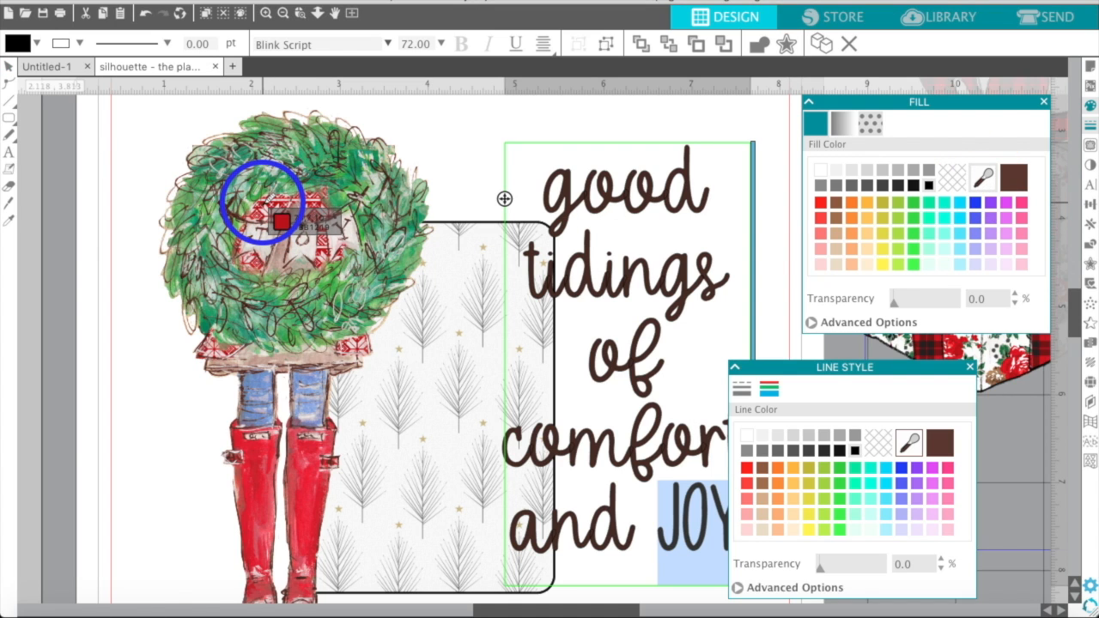
{"action": "left_click", "coordinate": [263, 203]}
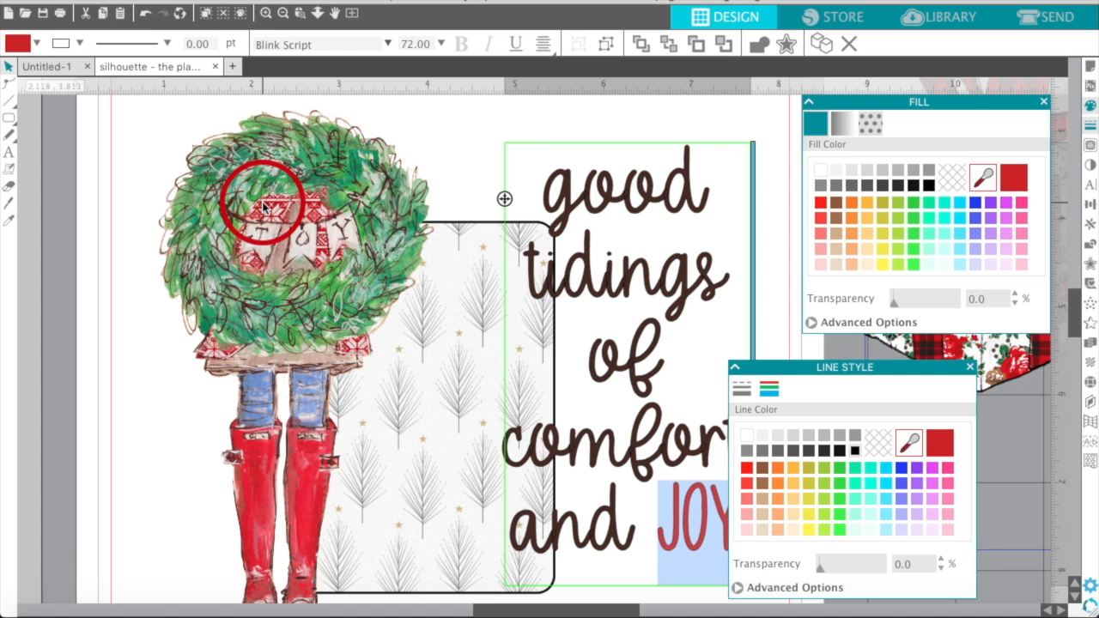
{"action": "left_click", "coordinate": [459, 164]}
Scale the greeting down and position it on the patterned rectangle, beside the boots and below the wreath's edge.
{"action": "left_click", "coordinate": [541, 202]}
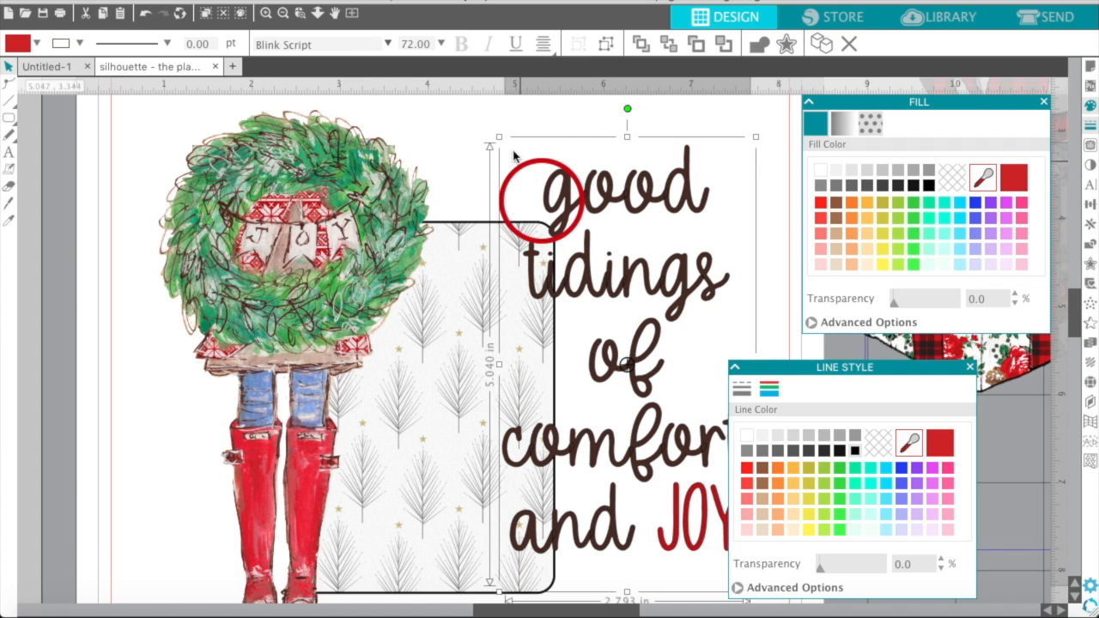
{"action": "left_click_drag", "start_coordinate": [500, 138], "coordinate": [529, 185]}
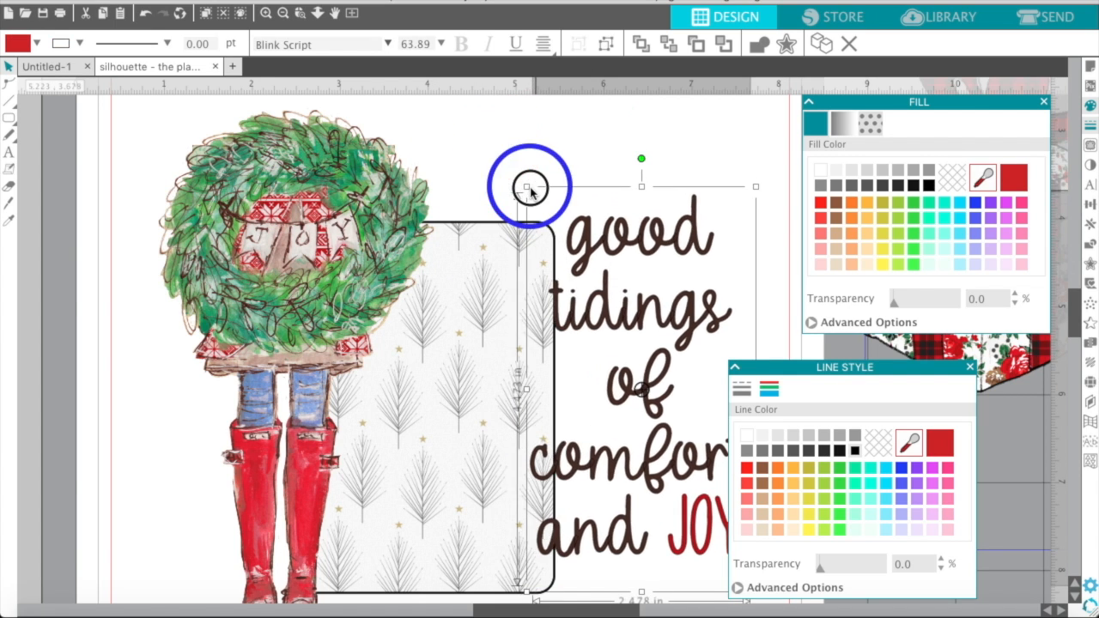
{"action": "left_click_drag", "start_coordinate": [643, 243], "coordinate": [448, 284]}
{"action": "left_click", "coordinate": [562, 227]}
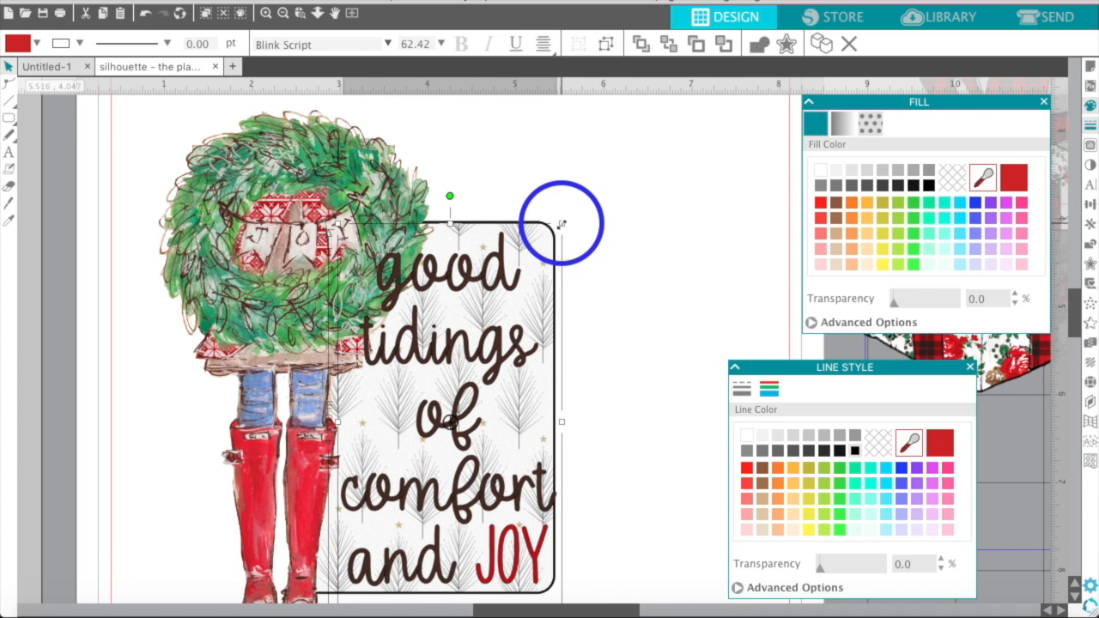
{"action": "left_click_drag", "start_coordinate": [561, 224], "coordinate": [513, 291]}
{"action": "left_click_drag", "start_coordinate": [423, 333], "coordinate": [443, 322]}
{"action": "left_click_drag", "start_coordinate": [610, 220], "coordinate": [633, 205]}
Group the girl clip art, the patterned rectangle and the greeting into one object.
{"action": "left_click_drag", "start_coordinate": [159, 154], "coordinate": [370, 395]}
{"action": "left_click", "coordinate": [145, 14]}
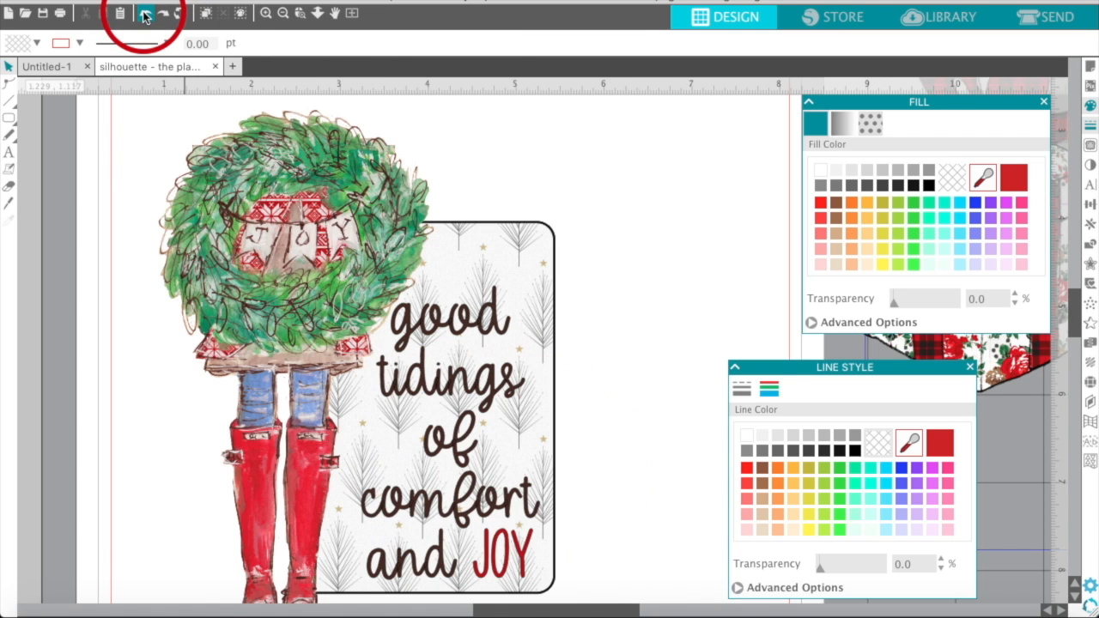
{"action": "left_click", "coordinate": [283, 15]}
{"action": "left_click_drag", "start_coordinate": [299, 169], "coordinate": [407, 321]}
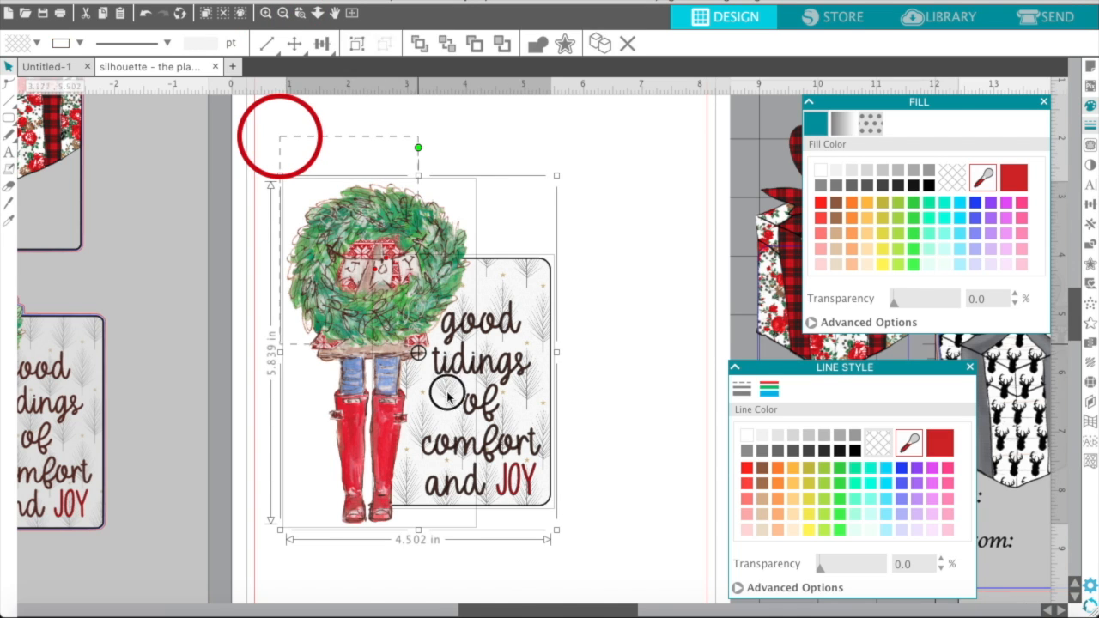
{"action": "right_click", "coordinate": [484, 454]}
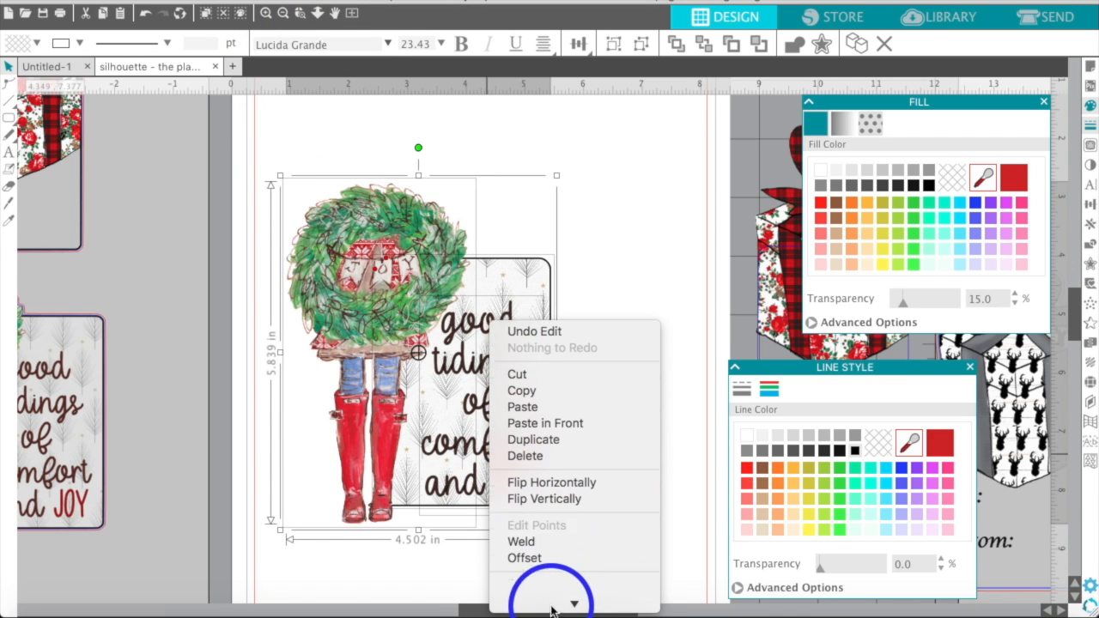
{"action": "left_click", "coordinate": [544, 554]}
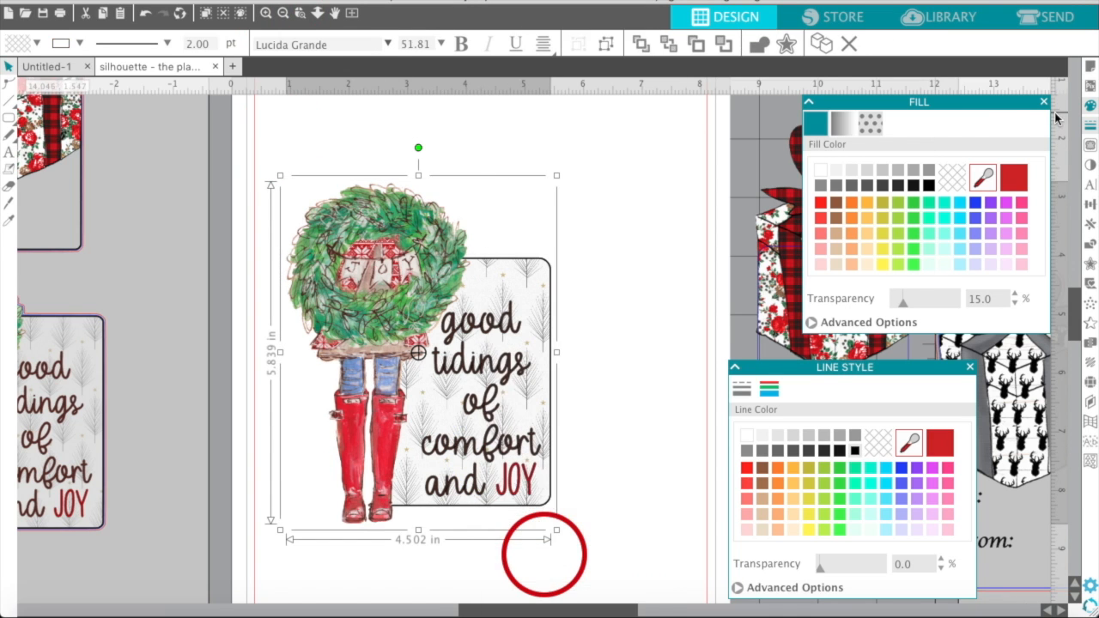
Trace the outer edge of the whole grouped tag with the threshold at 100%.
{"action": "left_click", "coordinate": [1090, 146]}
{"action": "left_click", "coordinate": [834, 171]}
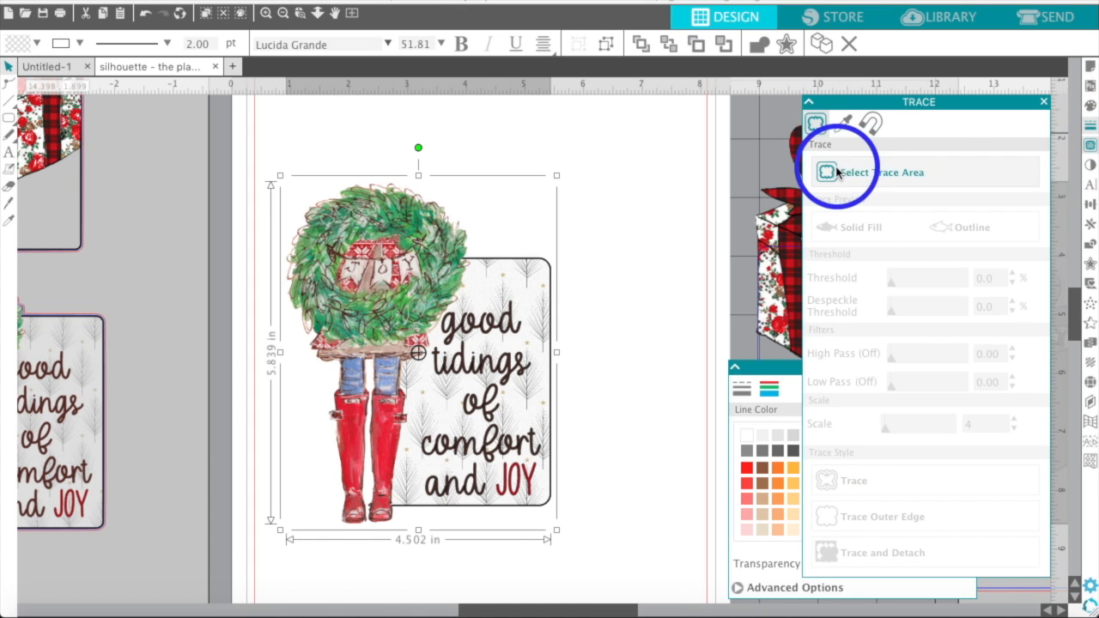
{"action": "mouse_move", "coordinate": [280, 141]}
{"action": "left_mouse_down"}
{"action": "mouse_move", "coordinate": [504, 508]}
{"action": "mouse_move", "coordinate": [591, 560]}
{"action": "left_mouse_up"}
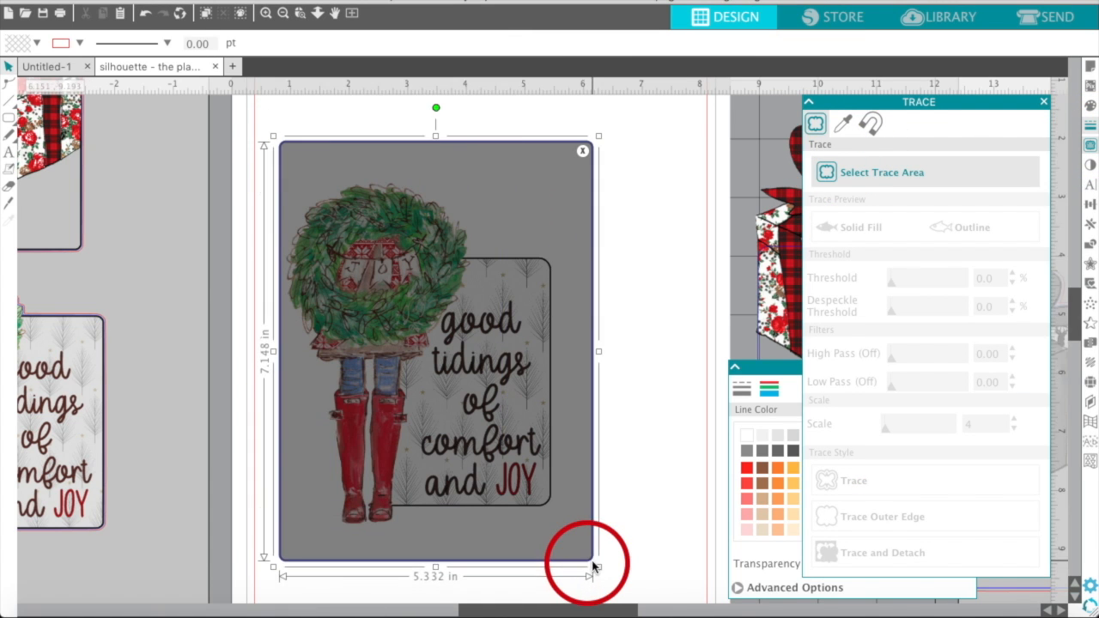
{"action": "mouse_move", "coordinate": [922, 276]}
{"action": "left_mouse_down"}
{"action": "mouse_move", "coordinate": [921, 292]}
{"action": "mouse_move", "coordinate": [986, 294]}
{"action": "left_mouse_up"}
{"action": "left_click", "coordinate": [828, 515]}
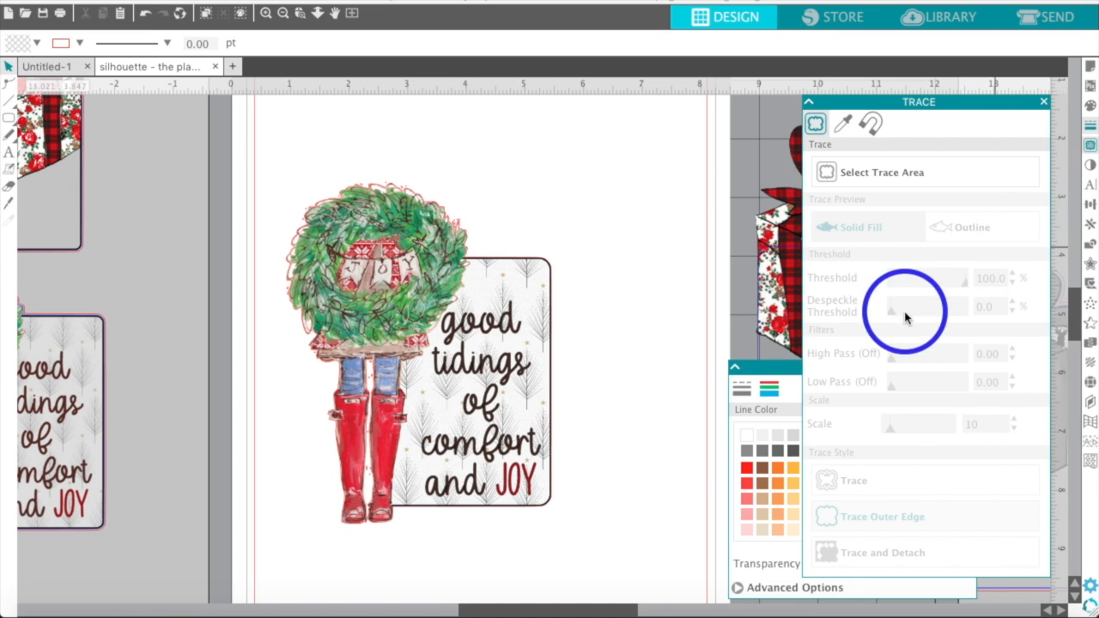
Set the line colour of the tag's traced outline to blue.
{"action": "left_click", "coordinate": [775, 364]}
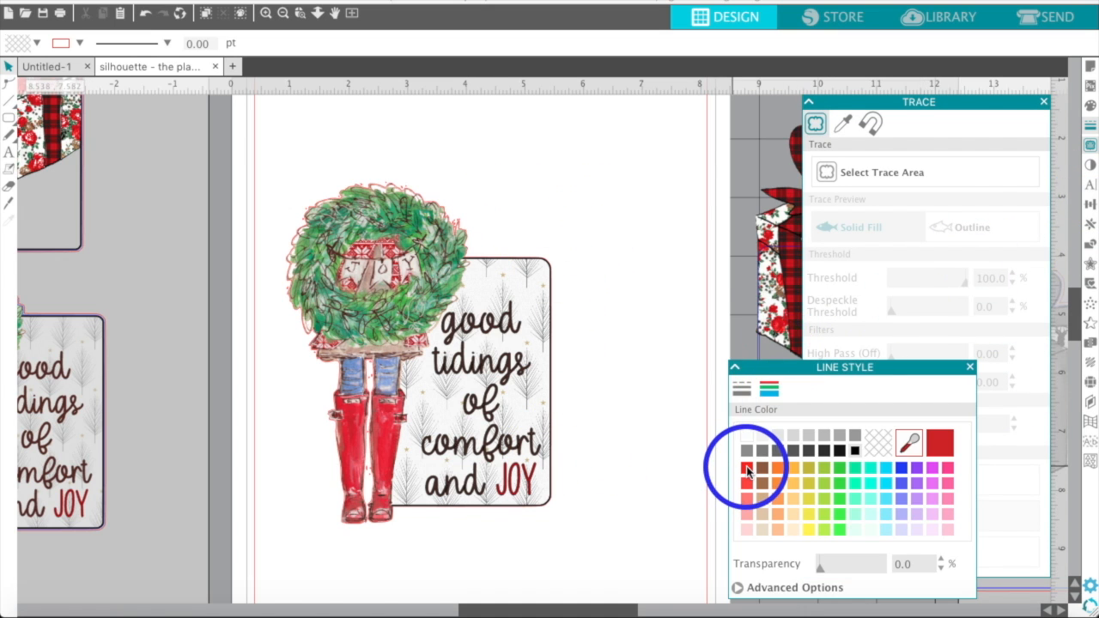
{"action": "left_click", "coordinate": [469, 258]}
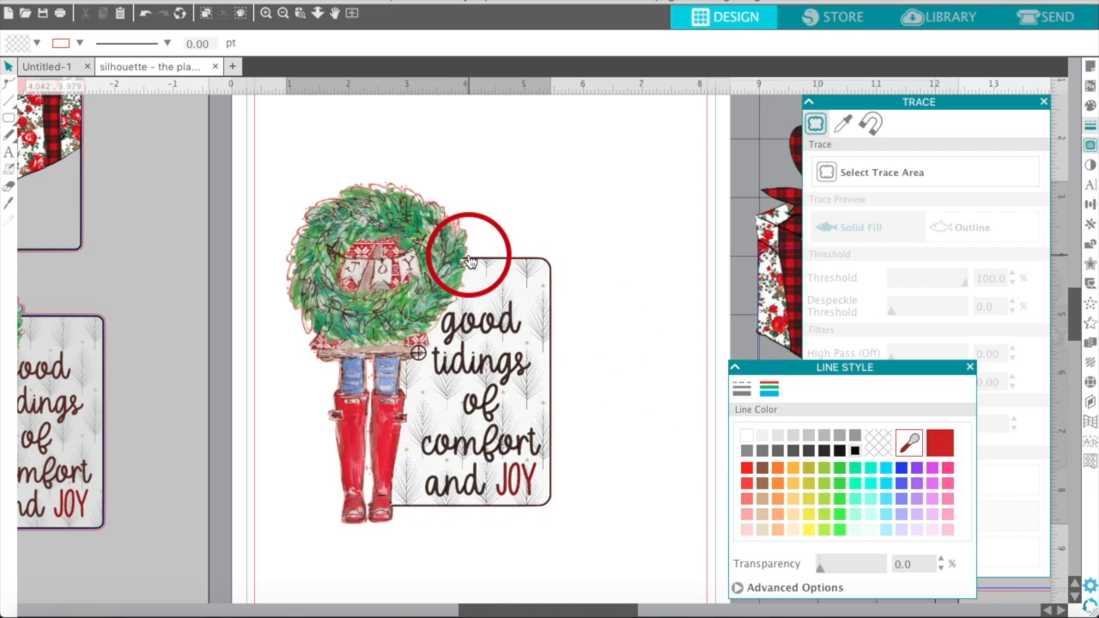
{"action": "left_click", "coordinate": [465, 263]}
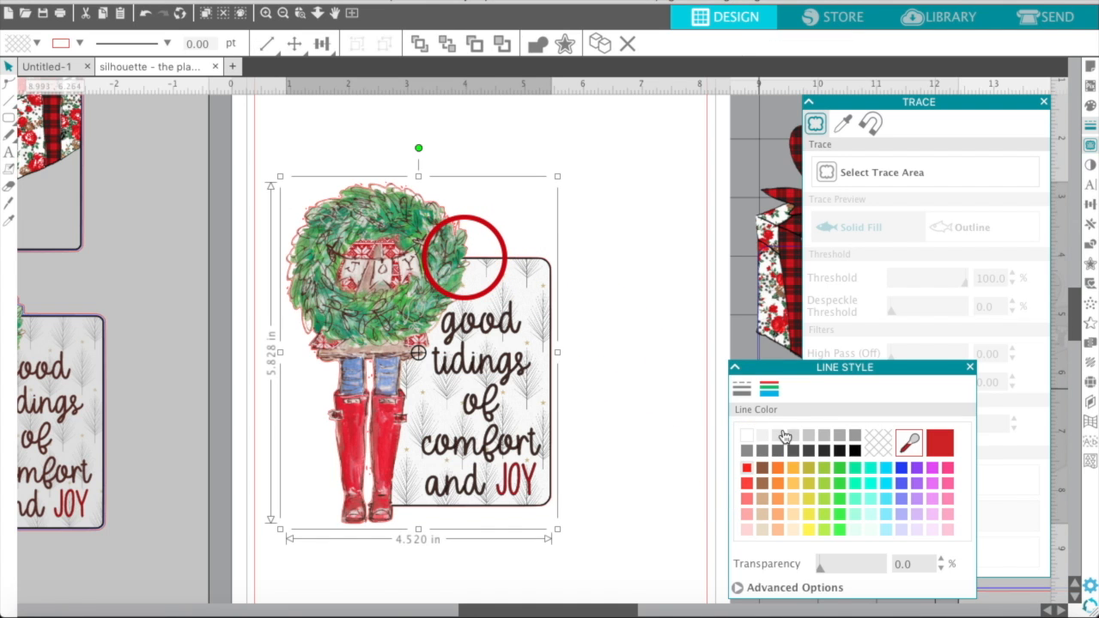
{"action": "left_click", "coordinate": [903, 469]}
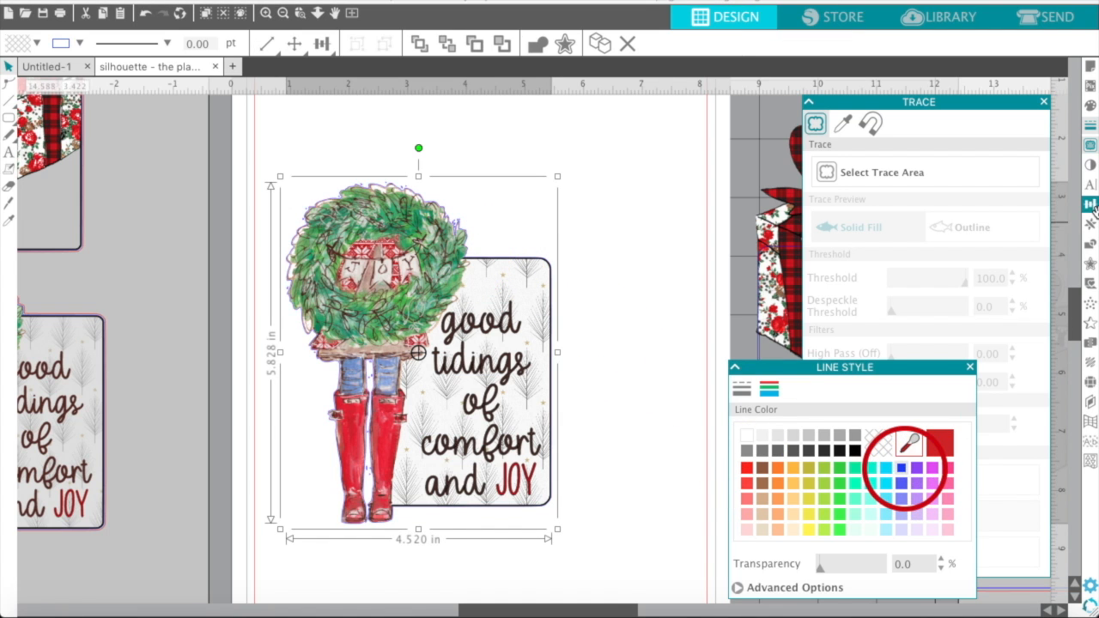
Offset the traced outline outward by 0.050 in with rounded corners and give the offset a red line colour.
{"action": "left_click", "coordinate": [1090, 263]}
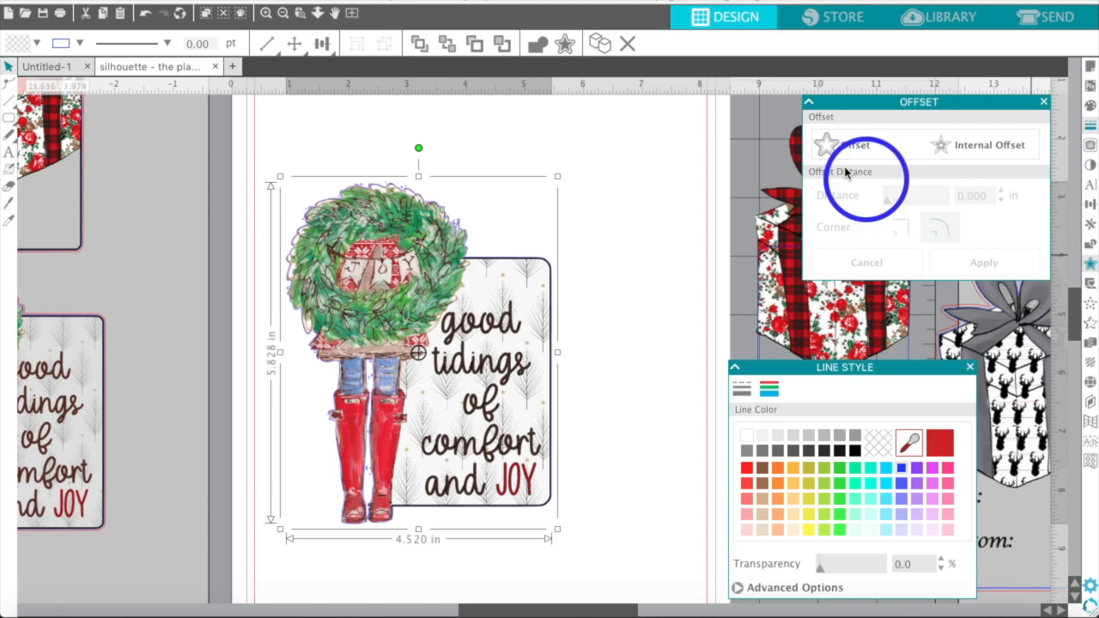
{"action": "left_click", "coordinate": [828, 145]}
{"action": "left_click", "coordinate": [992, 196]}
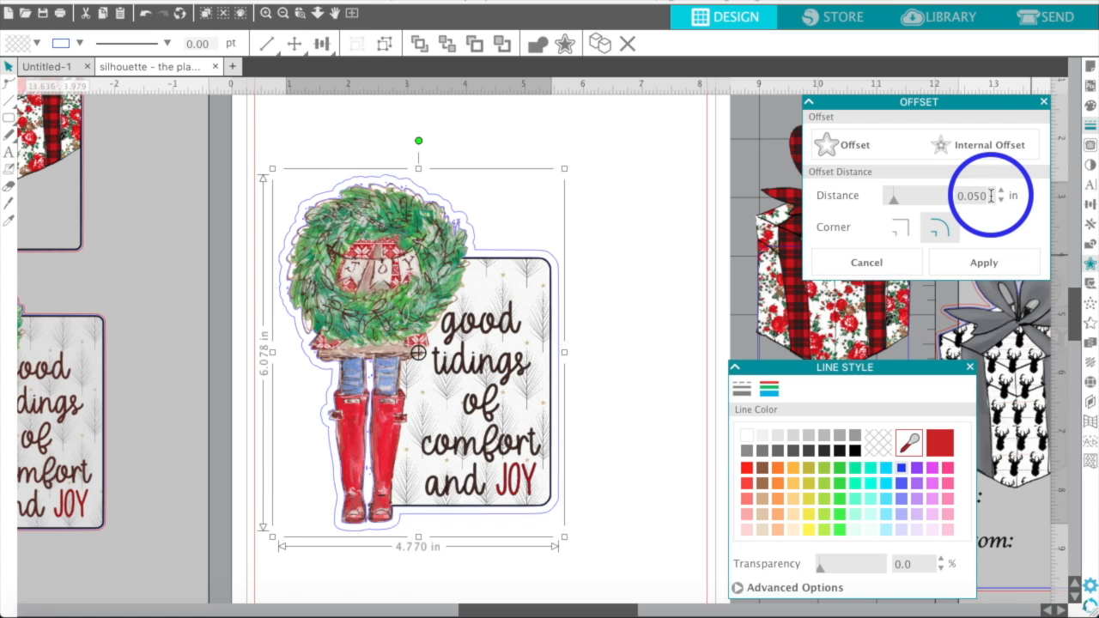
{"action": "type", "text": "0.050"}
{"action": "key", "text": "Return"}
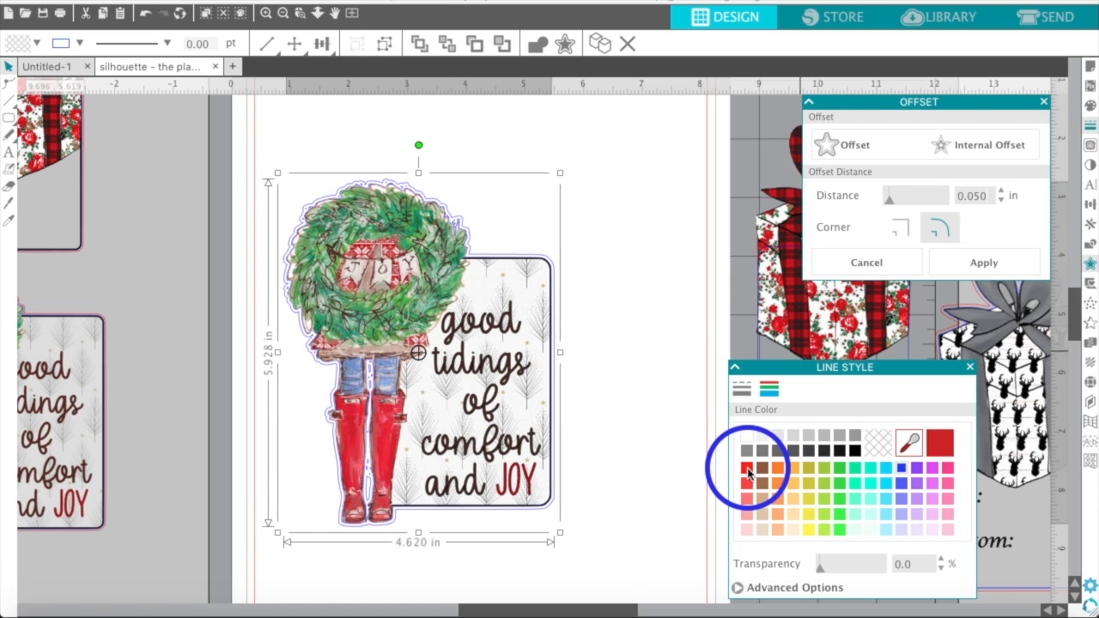
Group the tag artwork together with its blue traced outline and red offset cut line.
{"action": "left_click", "coordinate": [578, 549]}
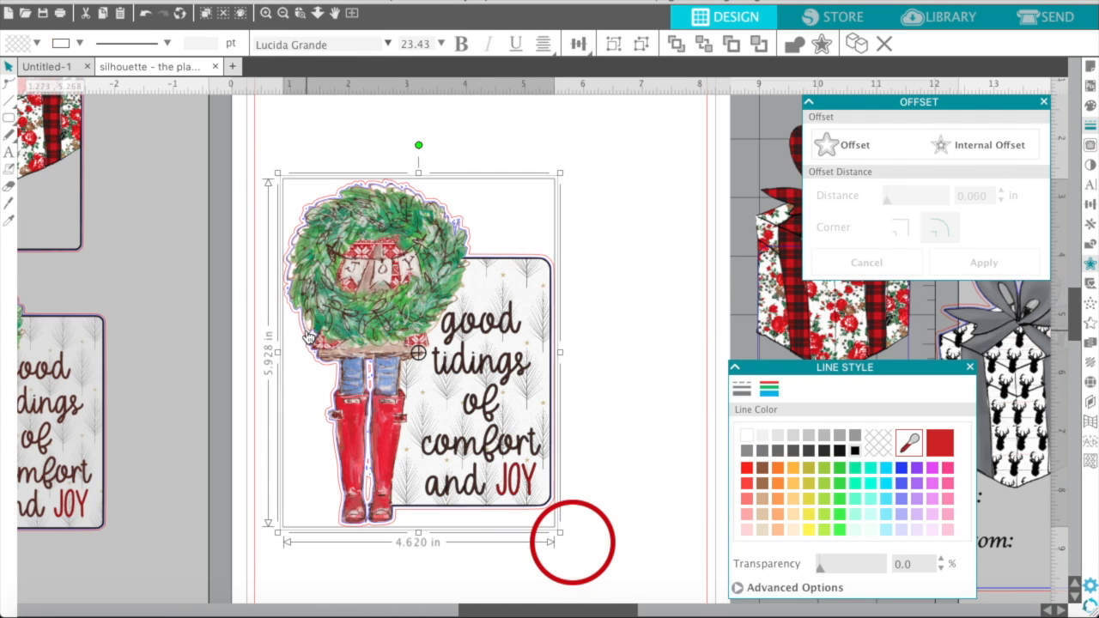
{"action": "right_click", "coordinate": [307, 336]}
{"action": "left_click", "coordinate": [364, 590]}
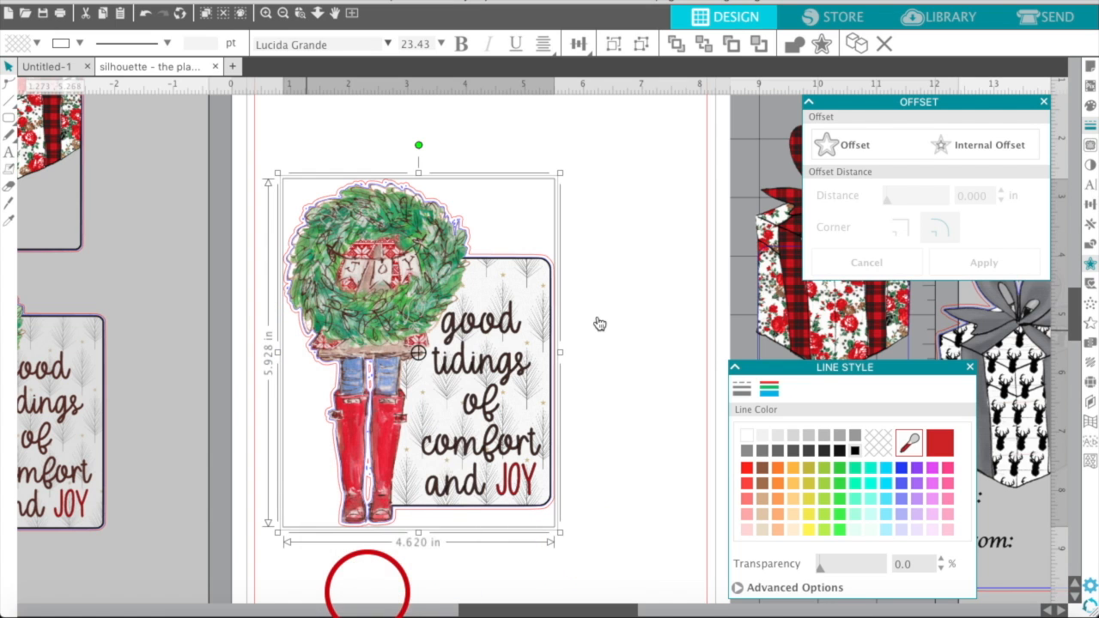
{"action": "left_click", "coordinate": [646, 292]}
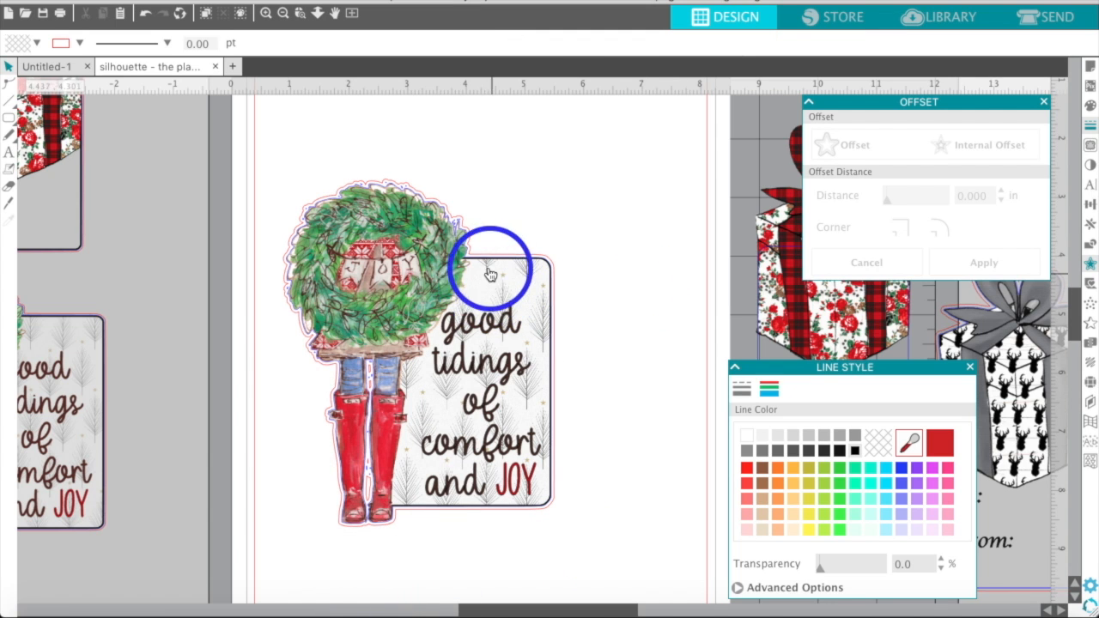